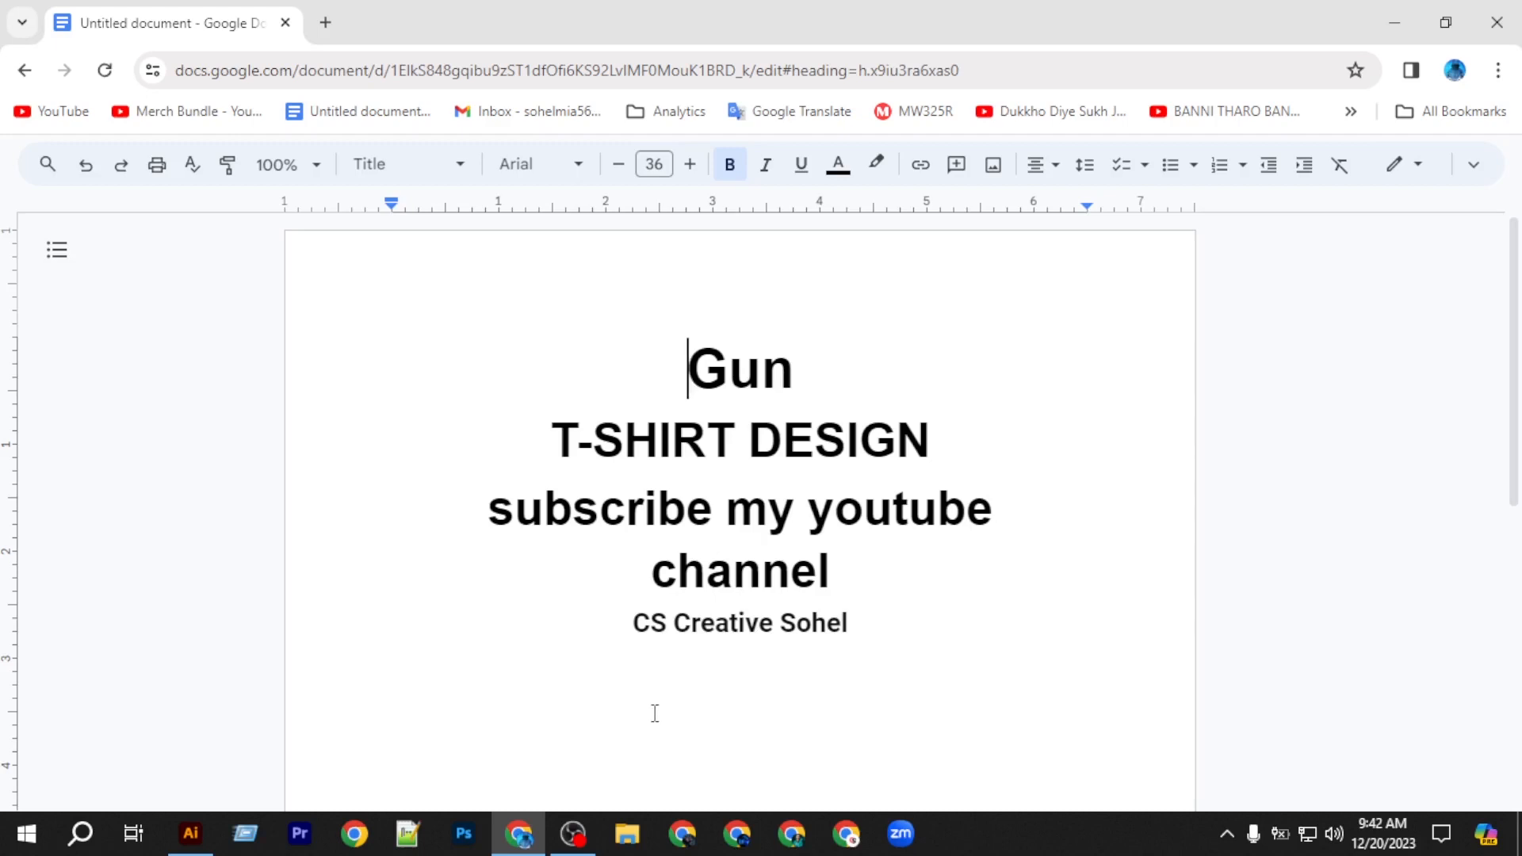
# Switch to Illustrator and place a copy of the crossed-revolvers image in the empty area above the artboards.
pyautogui.click(191, 833)
pyautogui.scroll(1, 605, 574)
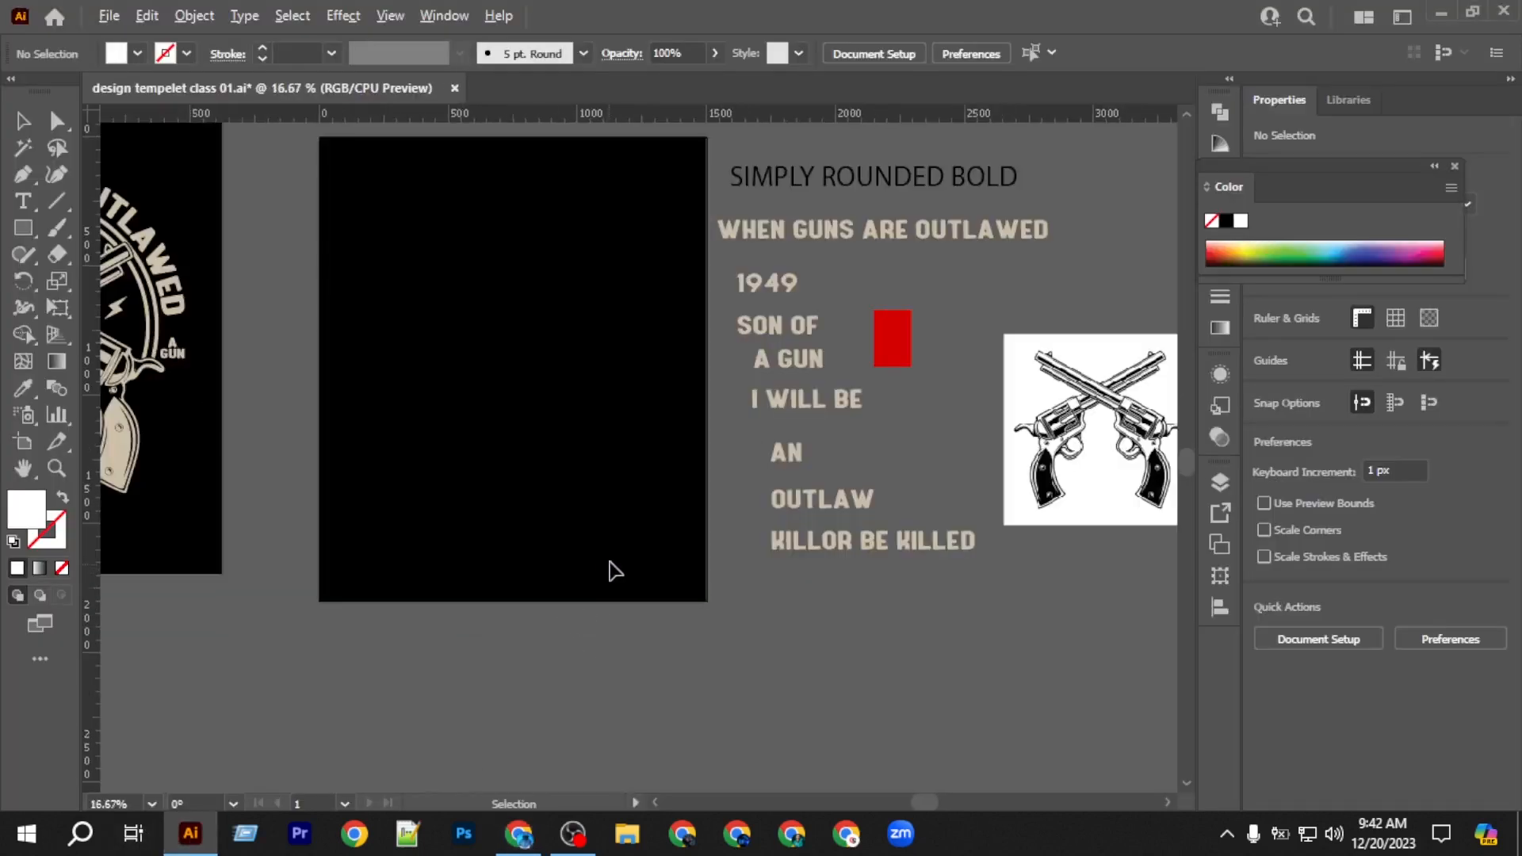
pyautogui.scroll(-1, 615, 570)
pyautogui.moveTo(884, 474); pyautogui.dragTo(440, 151)
pyautogui.scroll(4, 414, 276)
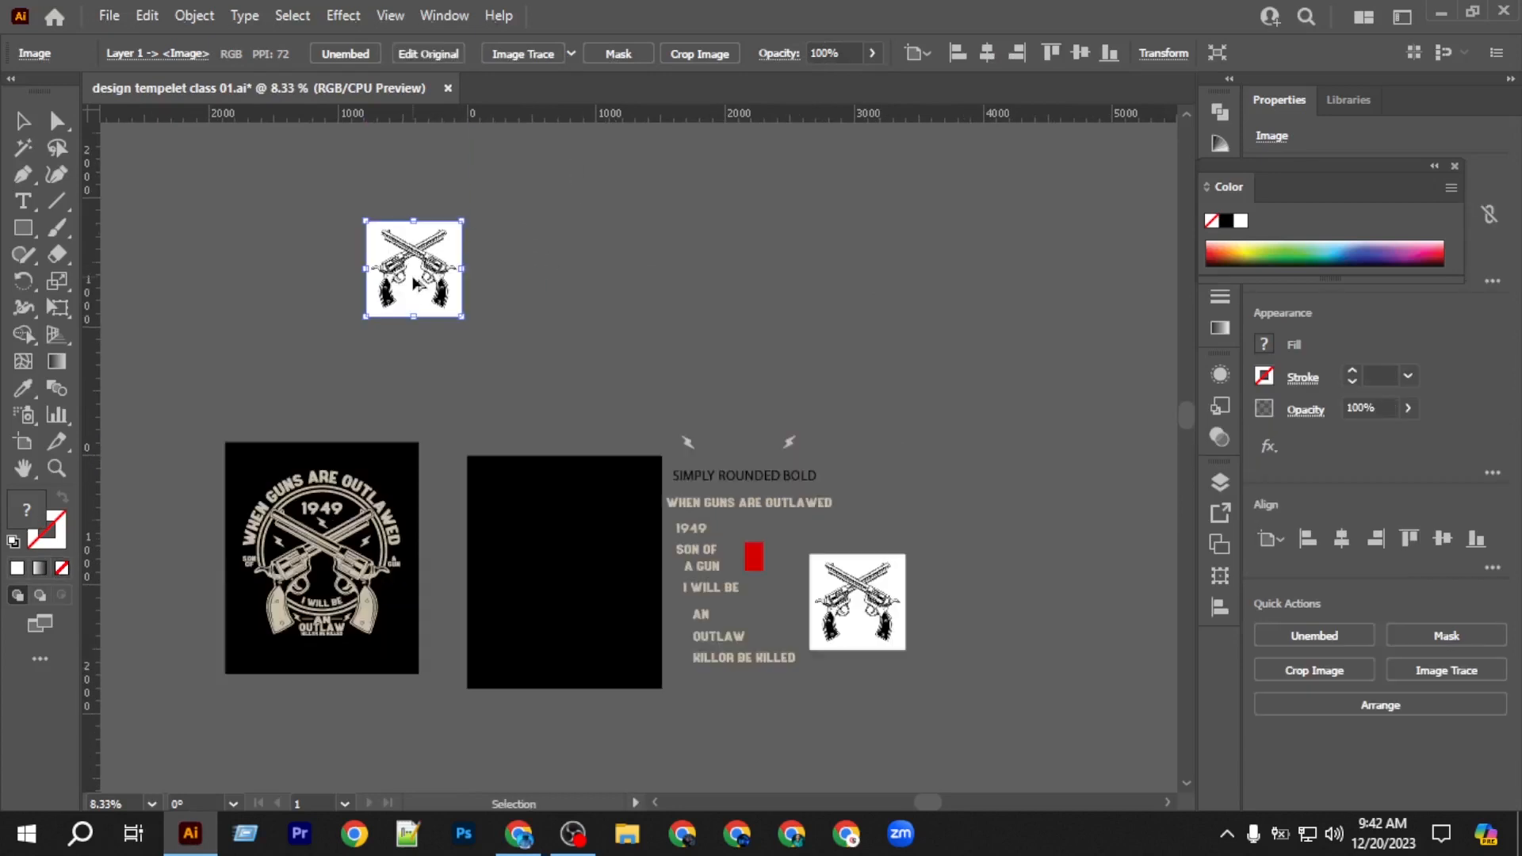
pyautogui.scroll(4, 414, 276)
pyautogui.scroll(8, 413, 278)
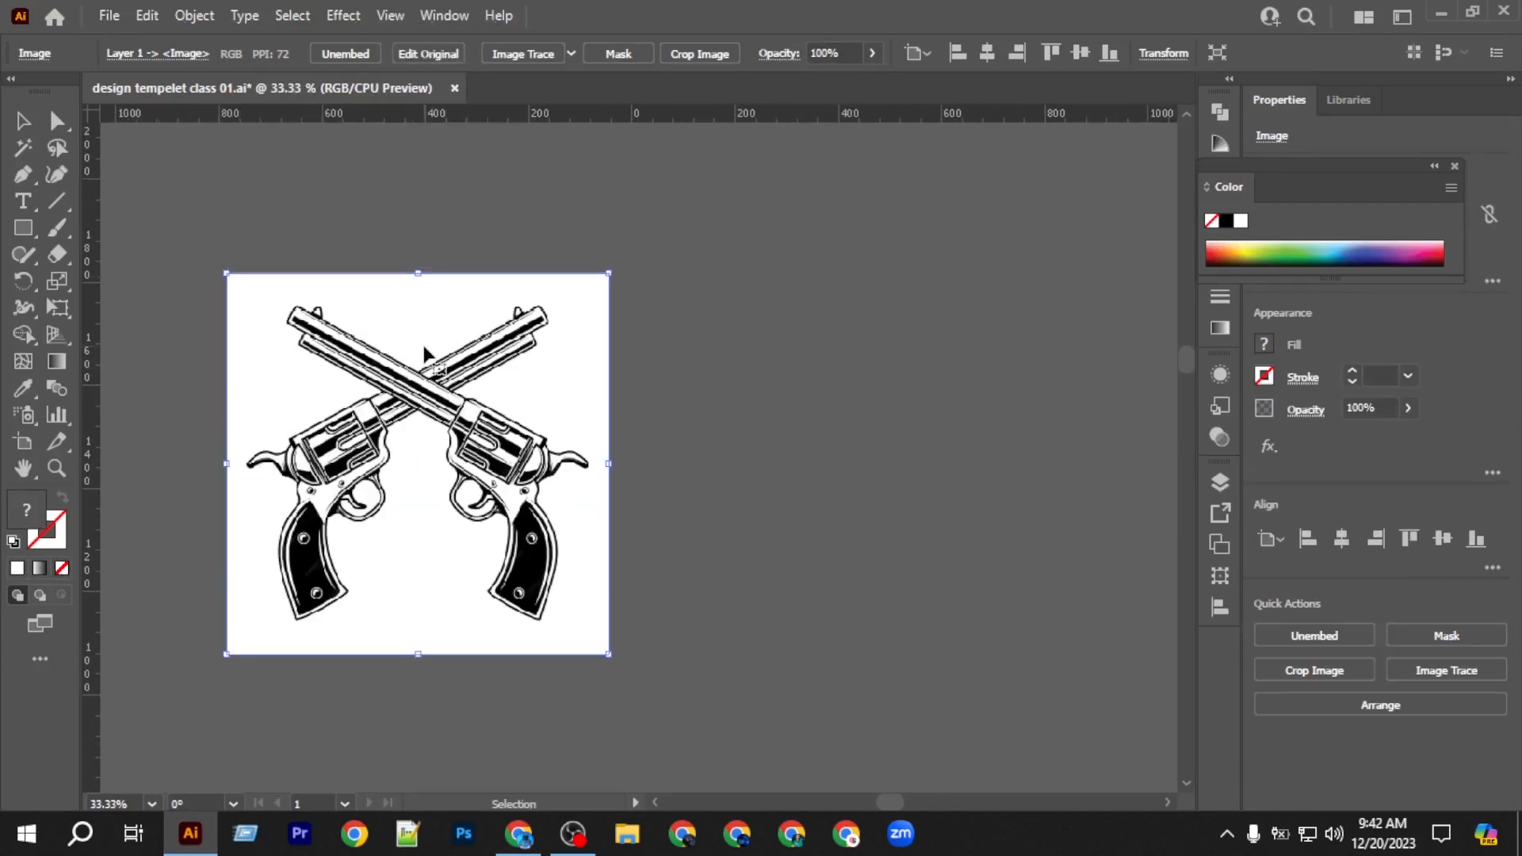
# Trace the copied revolvers image with the Sketched Art preset and expand the tracing into editable paths.
pyautogui.click(570, 53)
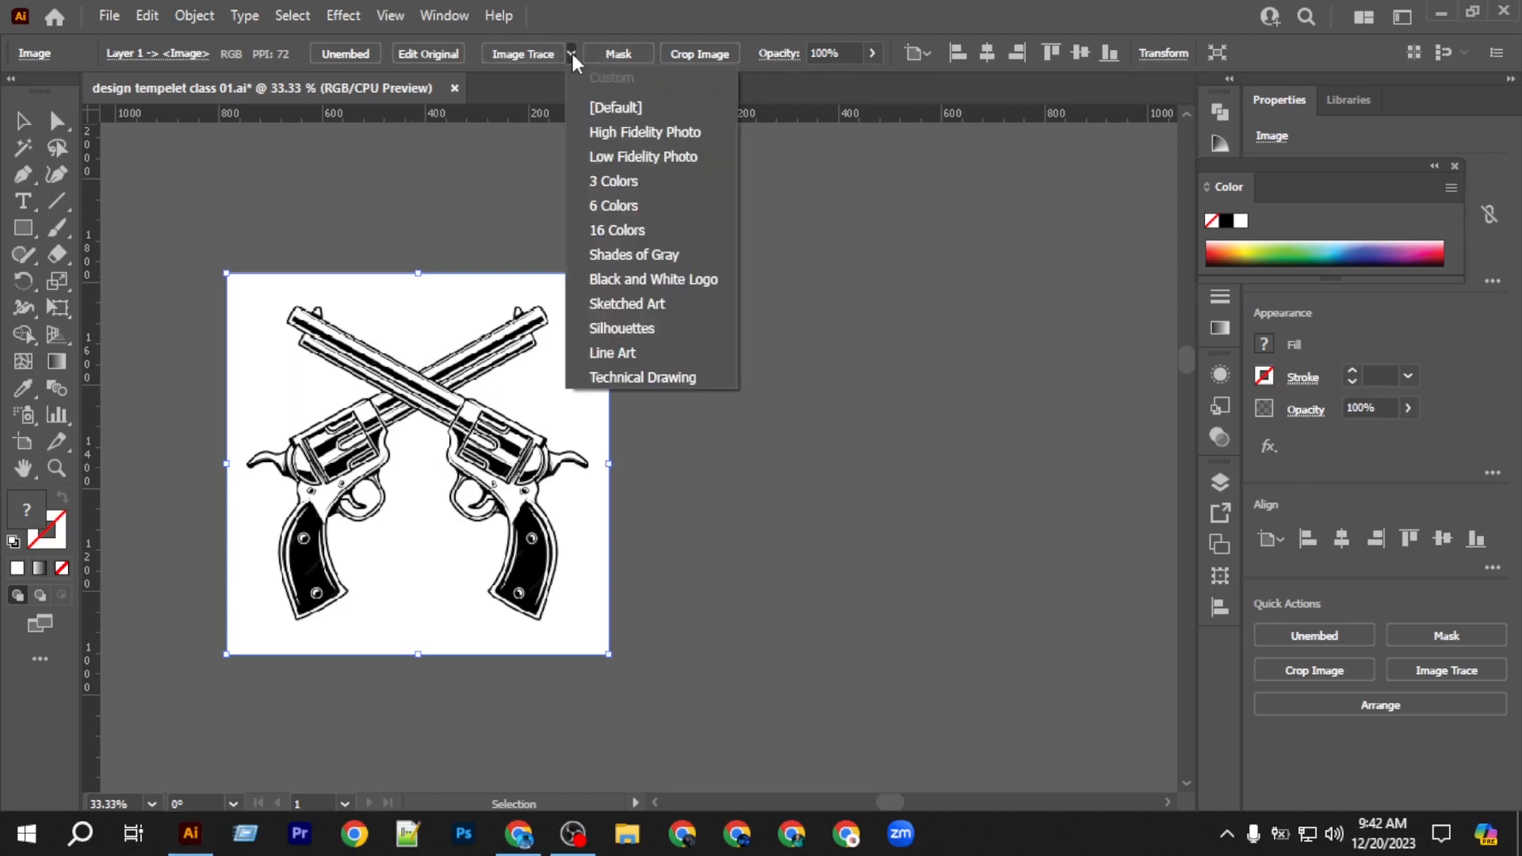
pyautogui.click(604, 303)
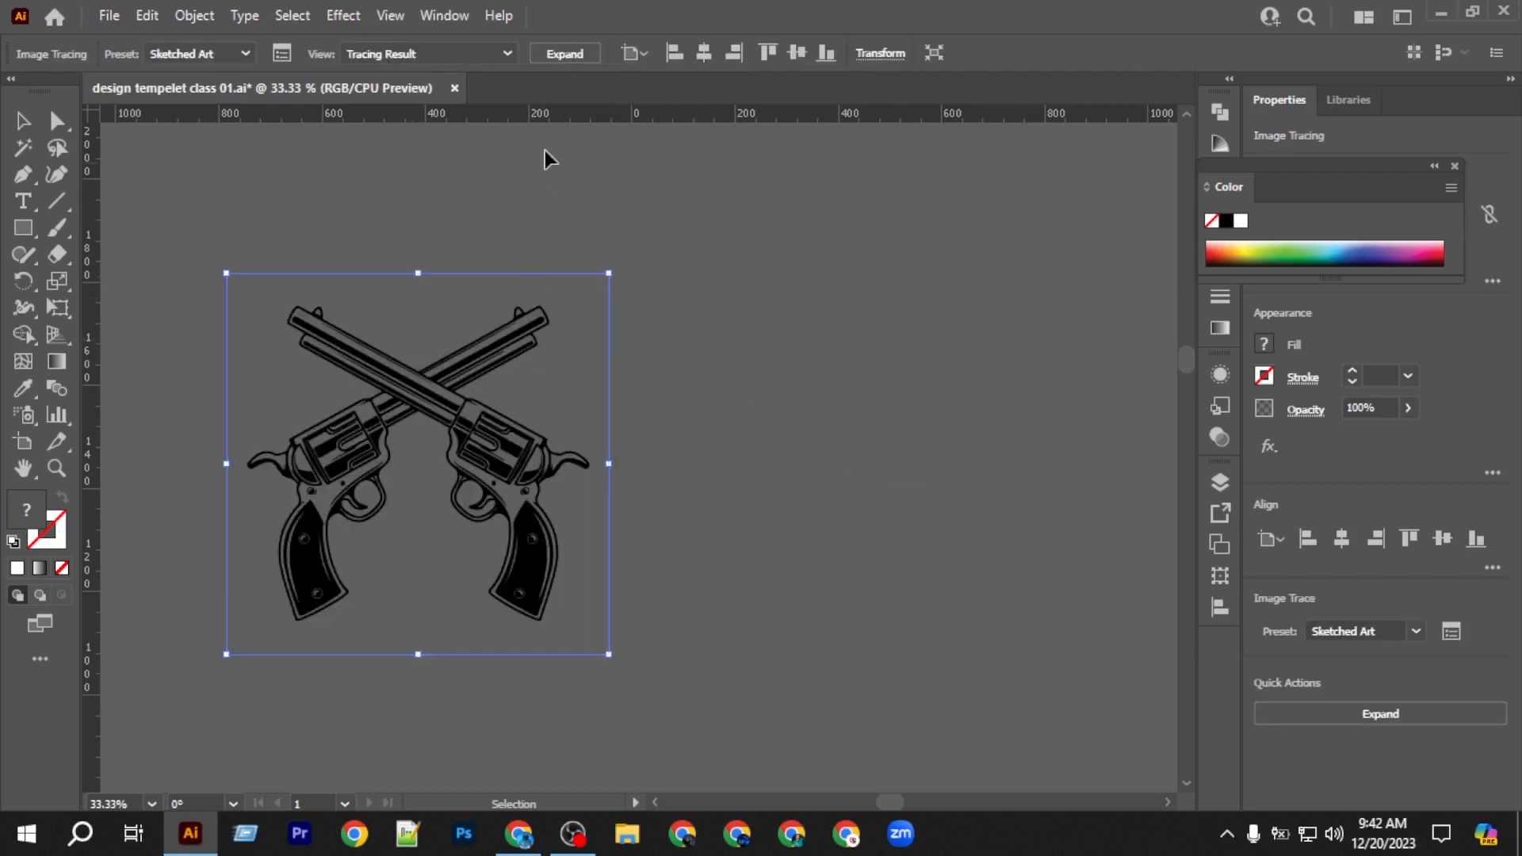
pyautogui.click(564, 55)
pyautogui.click(679, 311)
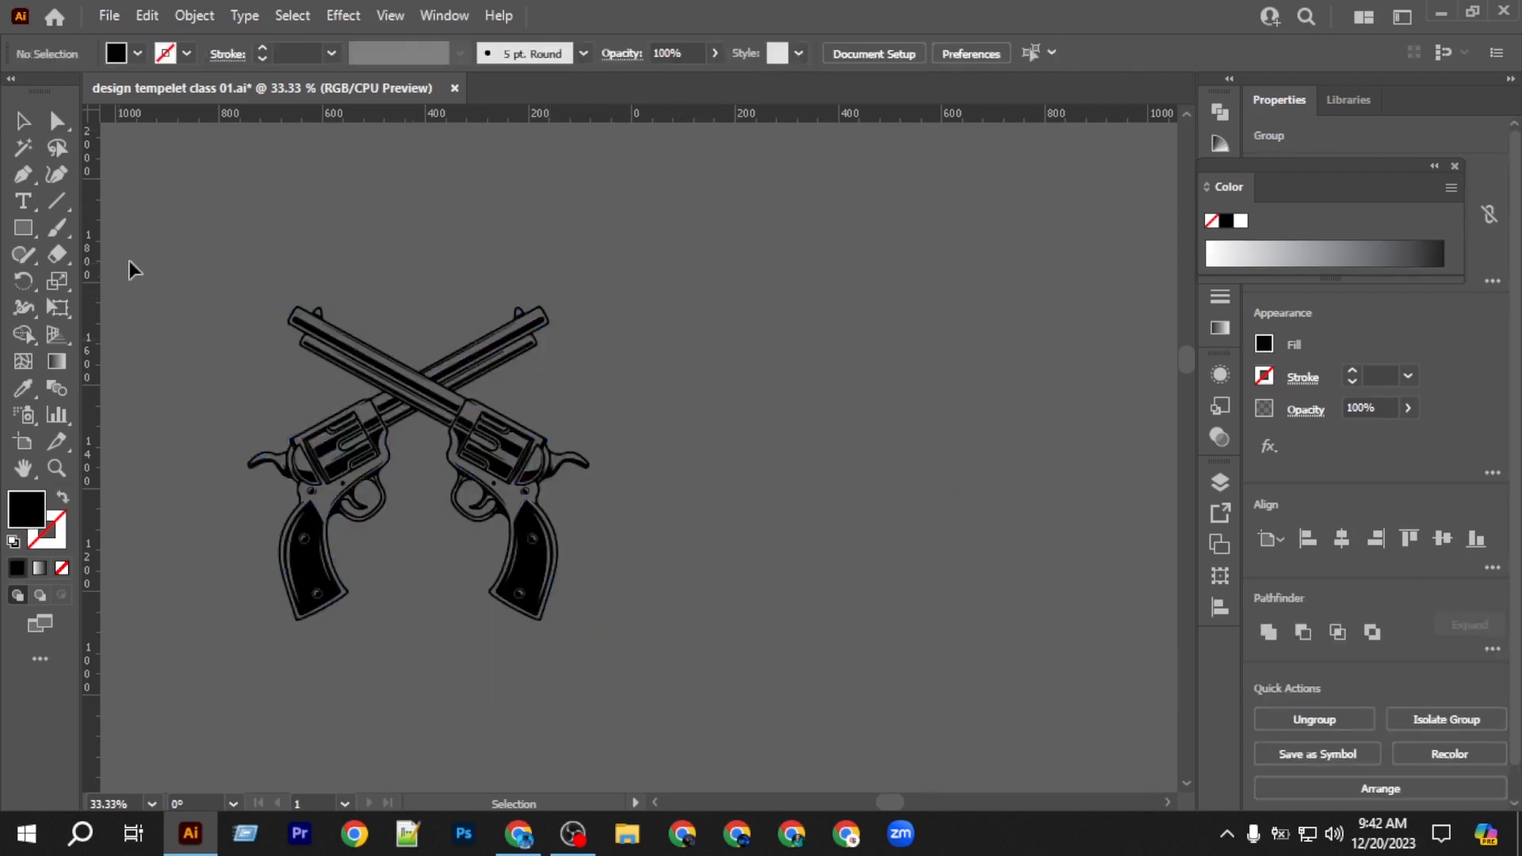
pyautogui.moveTo(300, 408); pyautogui.dragTo(380, 435)
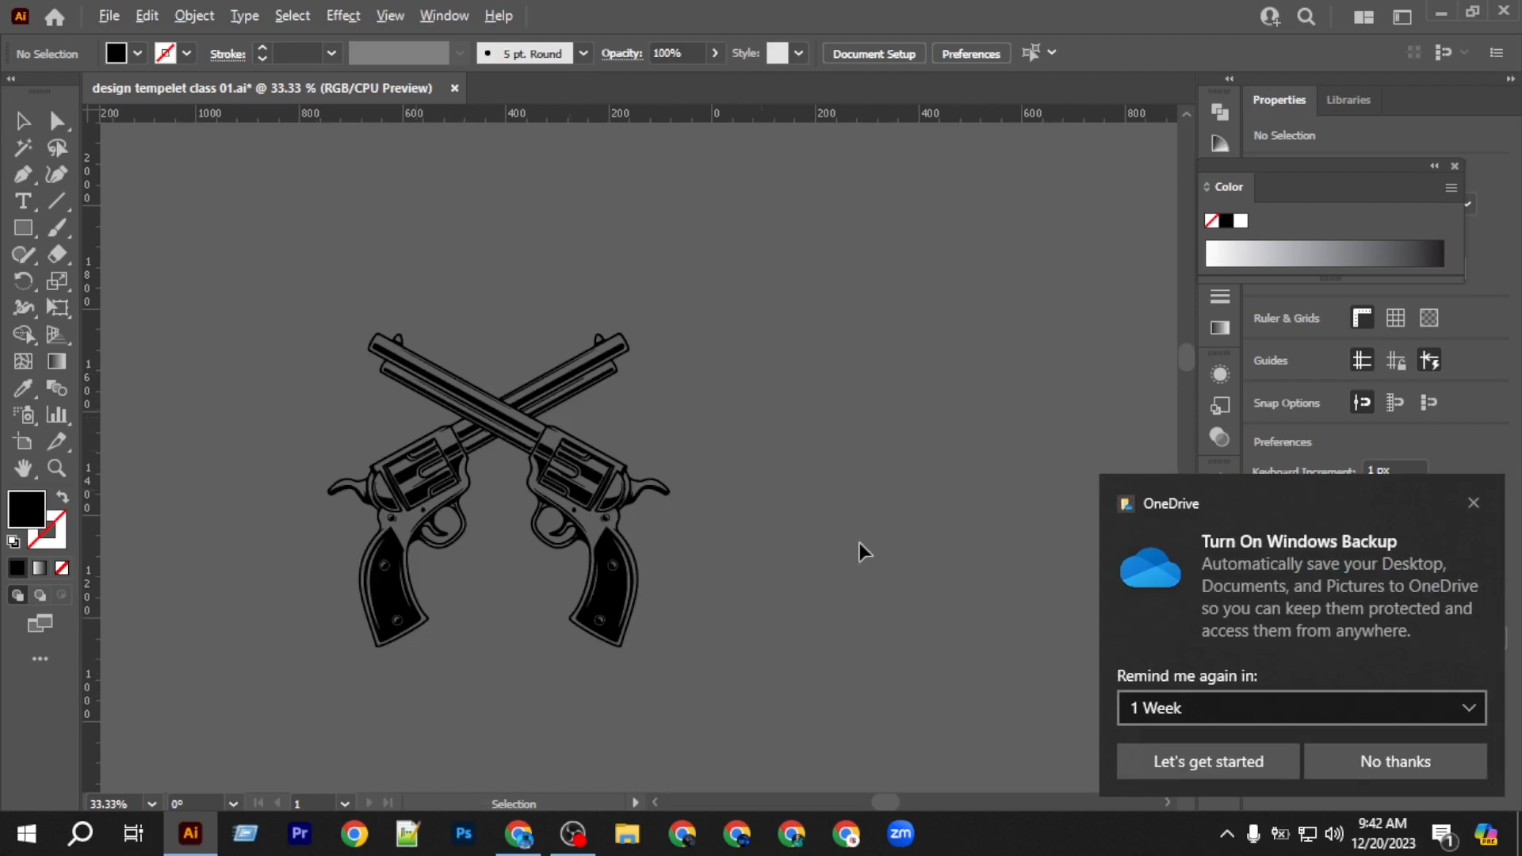
pyautogui.click(1473, 503)
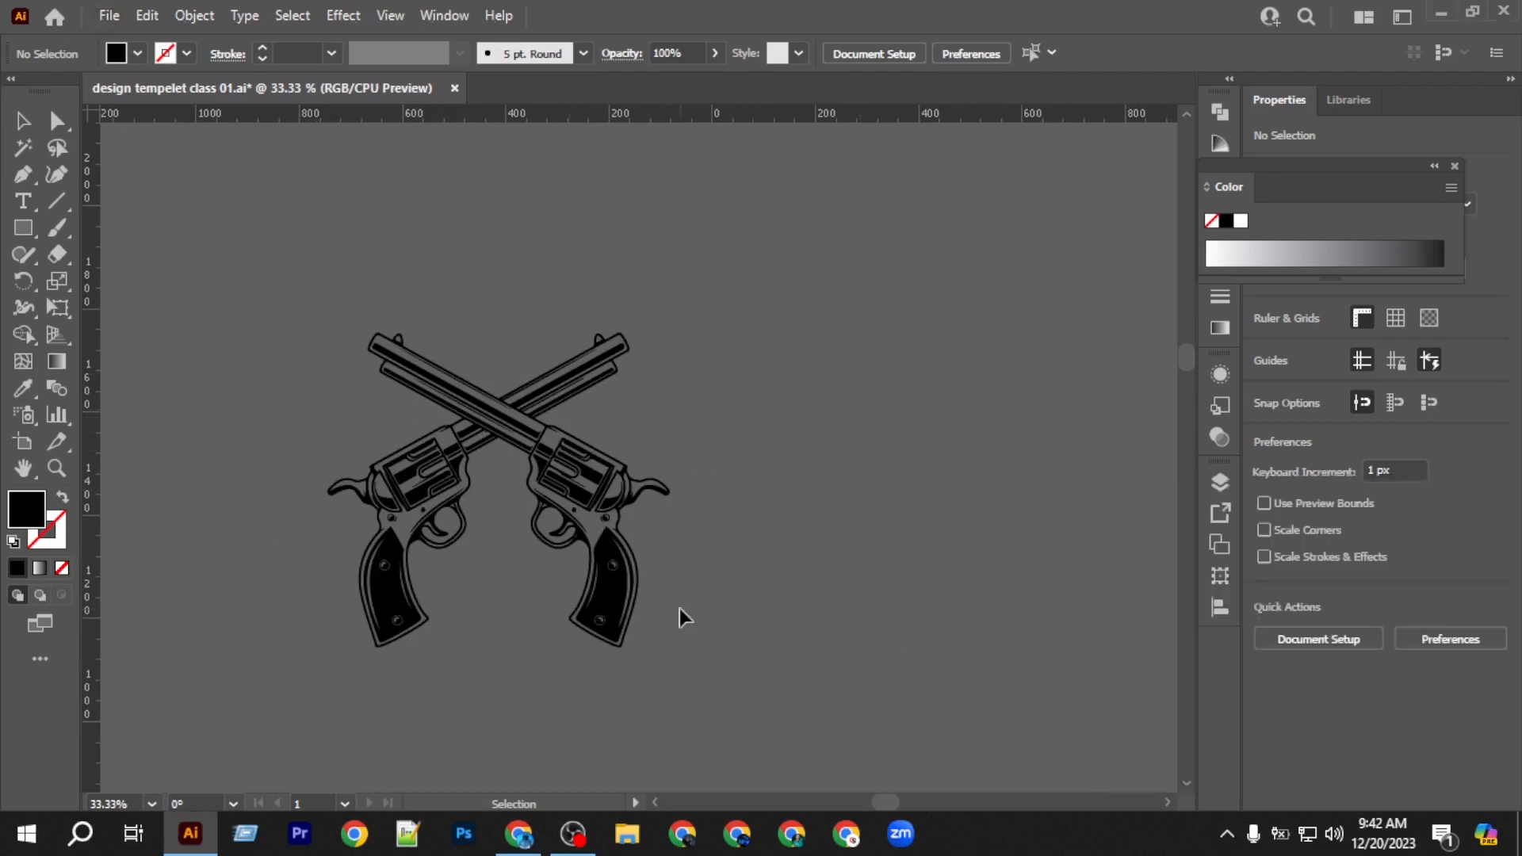
# Move the traced revolvers down, closer to the artboards.
pyautogui.scroll(-1, 678, 607)
pyautogui.moveTo(577, 537); pyautogui.dragTo(564, 720)
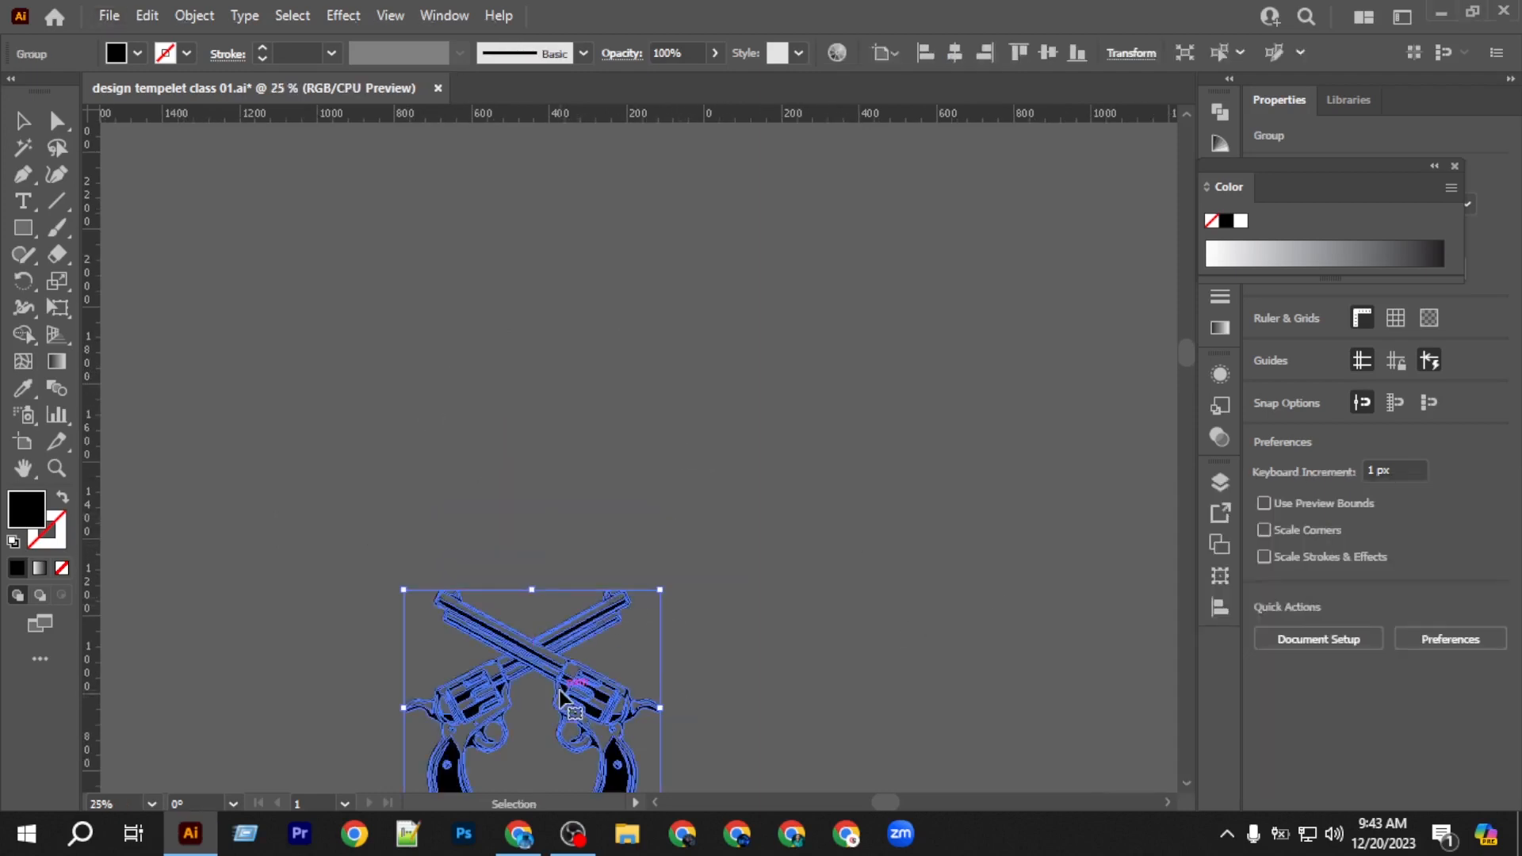
pyautogui.scroll(-3, 561, 698)
pyautogui.scroll(-1, 558, 678)
pyautogui.scroll(-2, 558, 670)
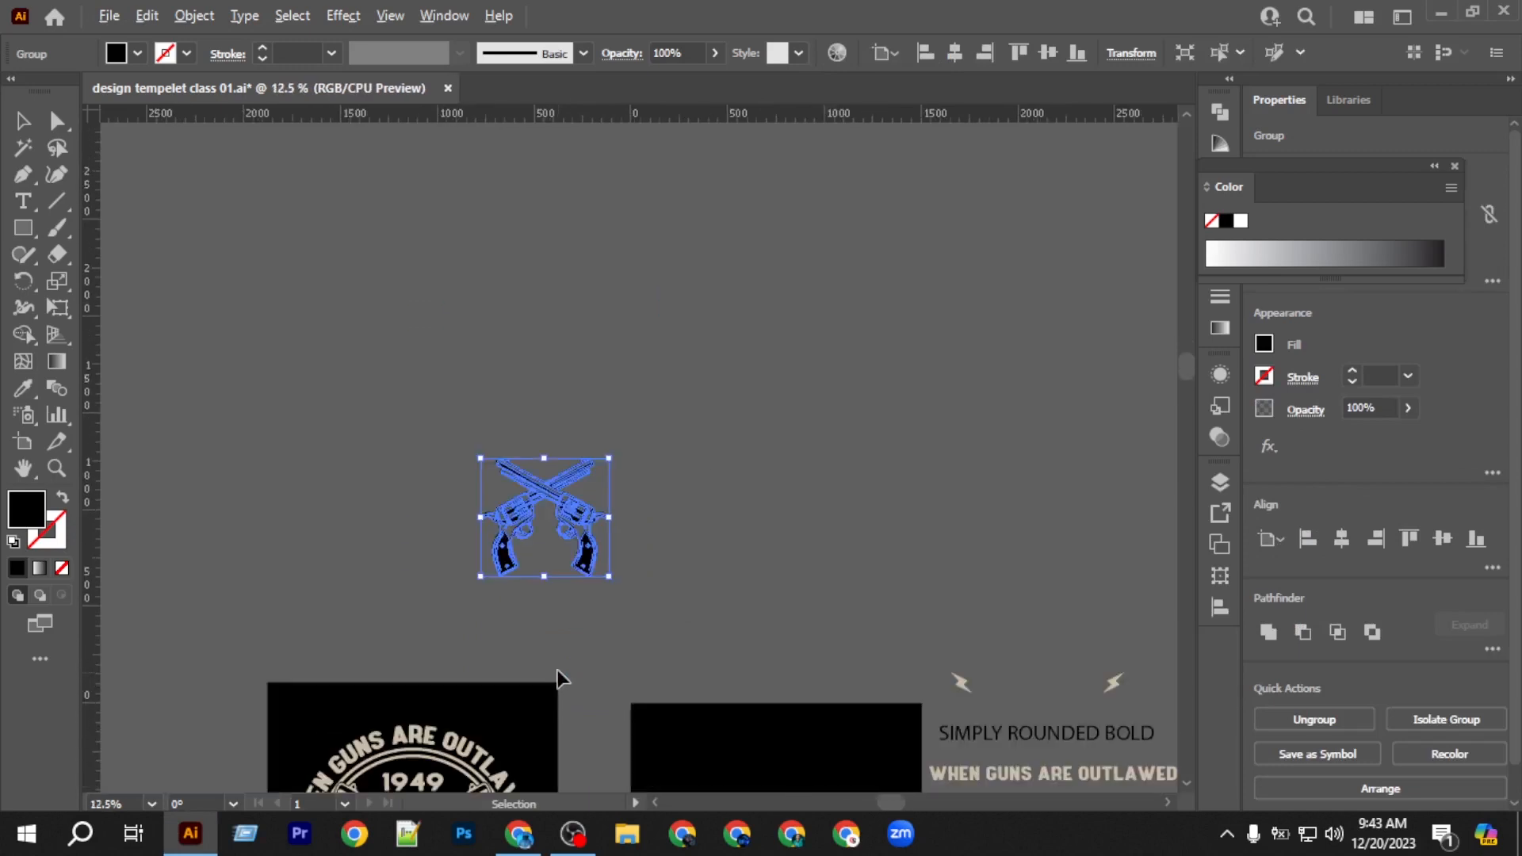
pyautogui.scroll(-1, 492, 685)
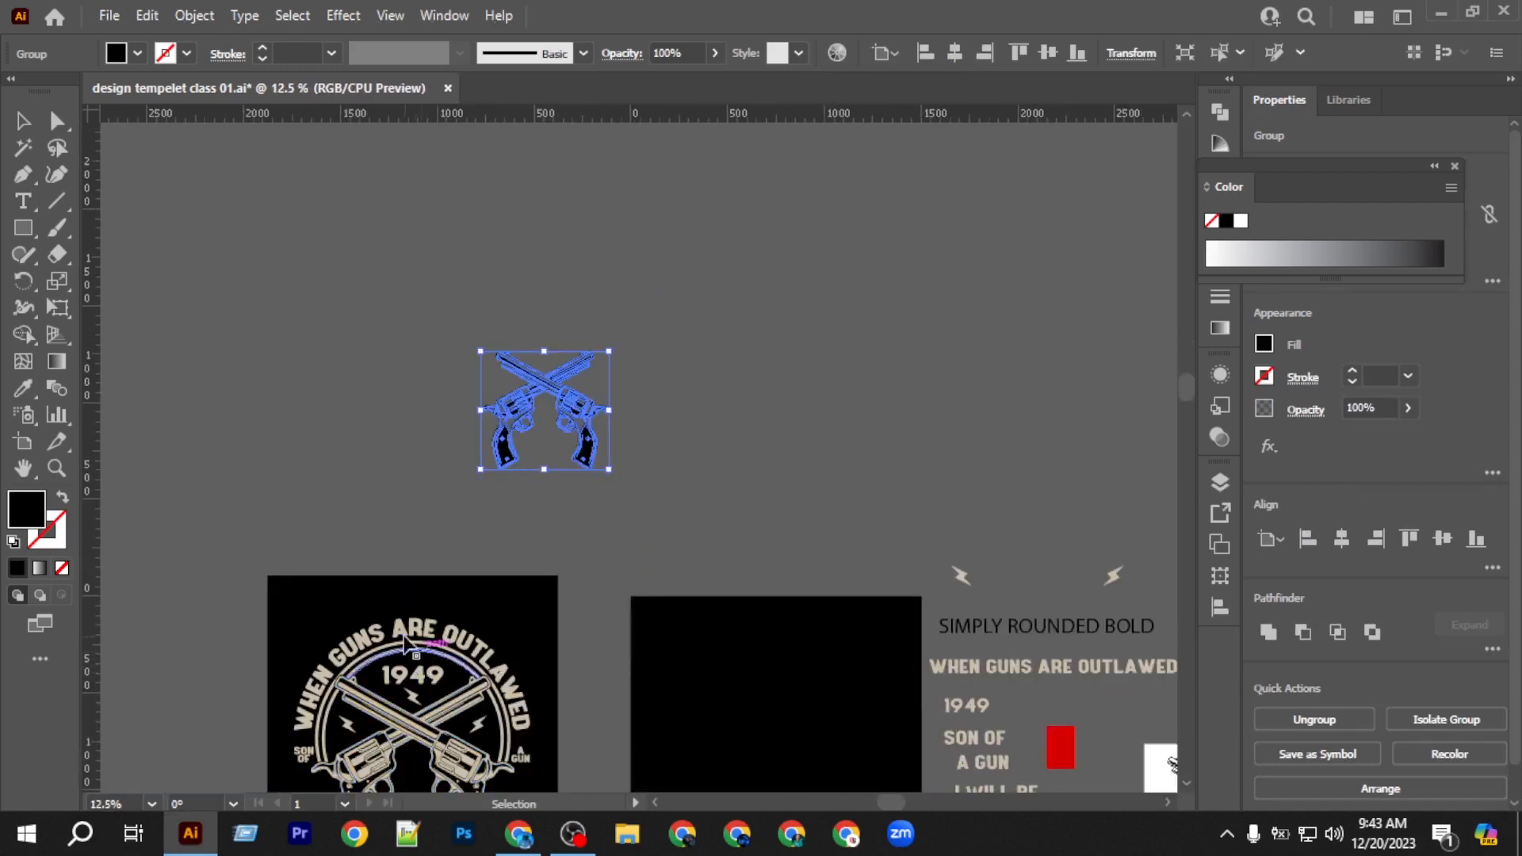
# Draw a circle overlapping the traced revolvers with no fill and a black 15 pt stroke.
pyautogui.scroll(1, 493, 577)
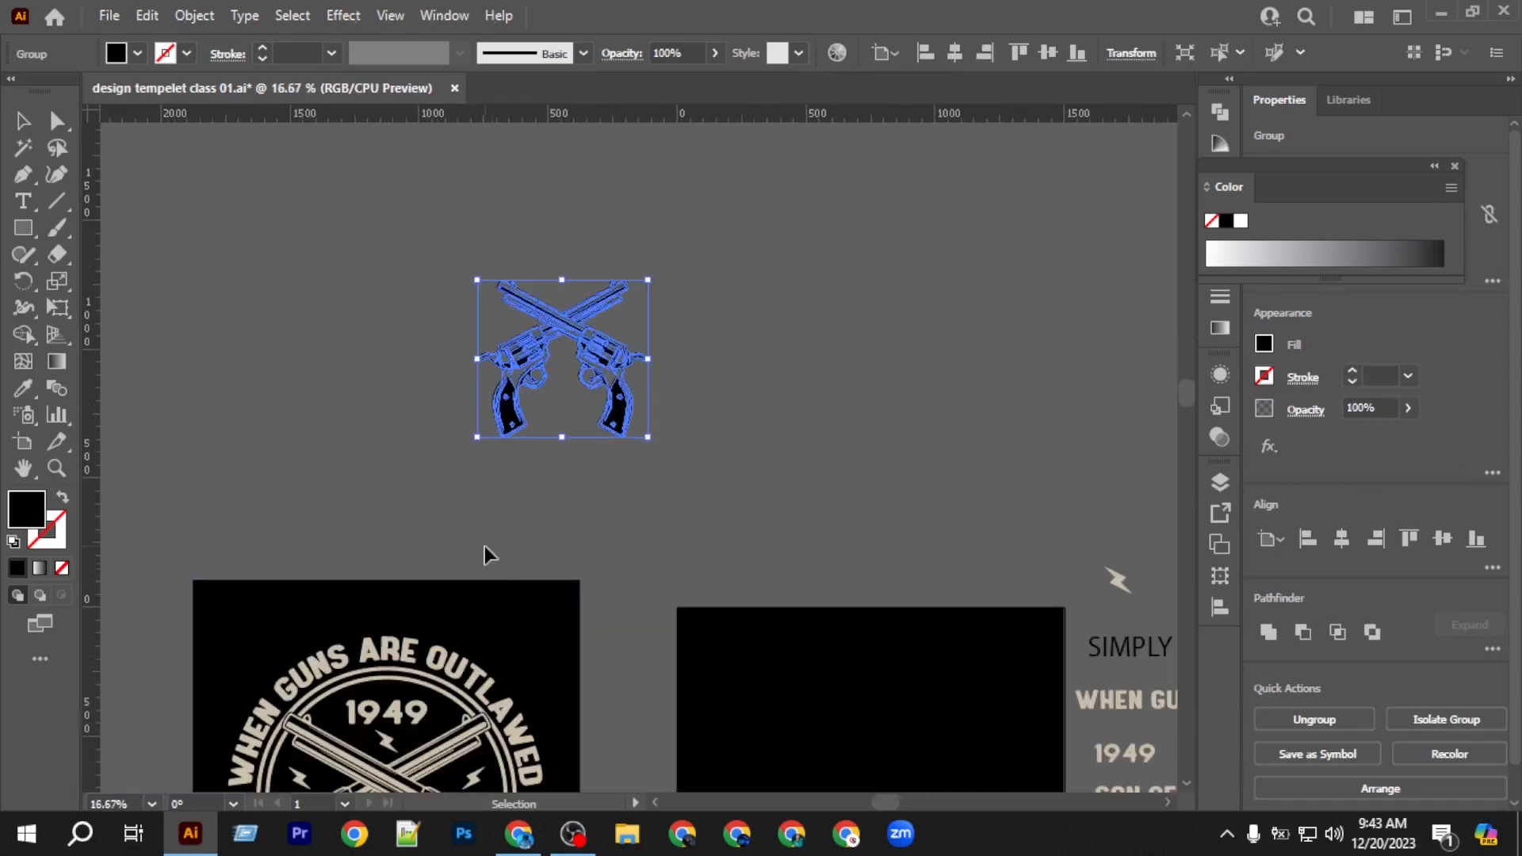
pyautogui.scroll(1, 486, 550)
pyautogui.click(23, 227)
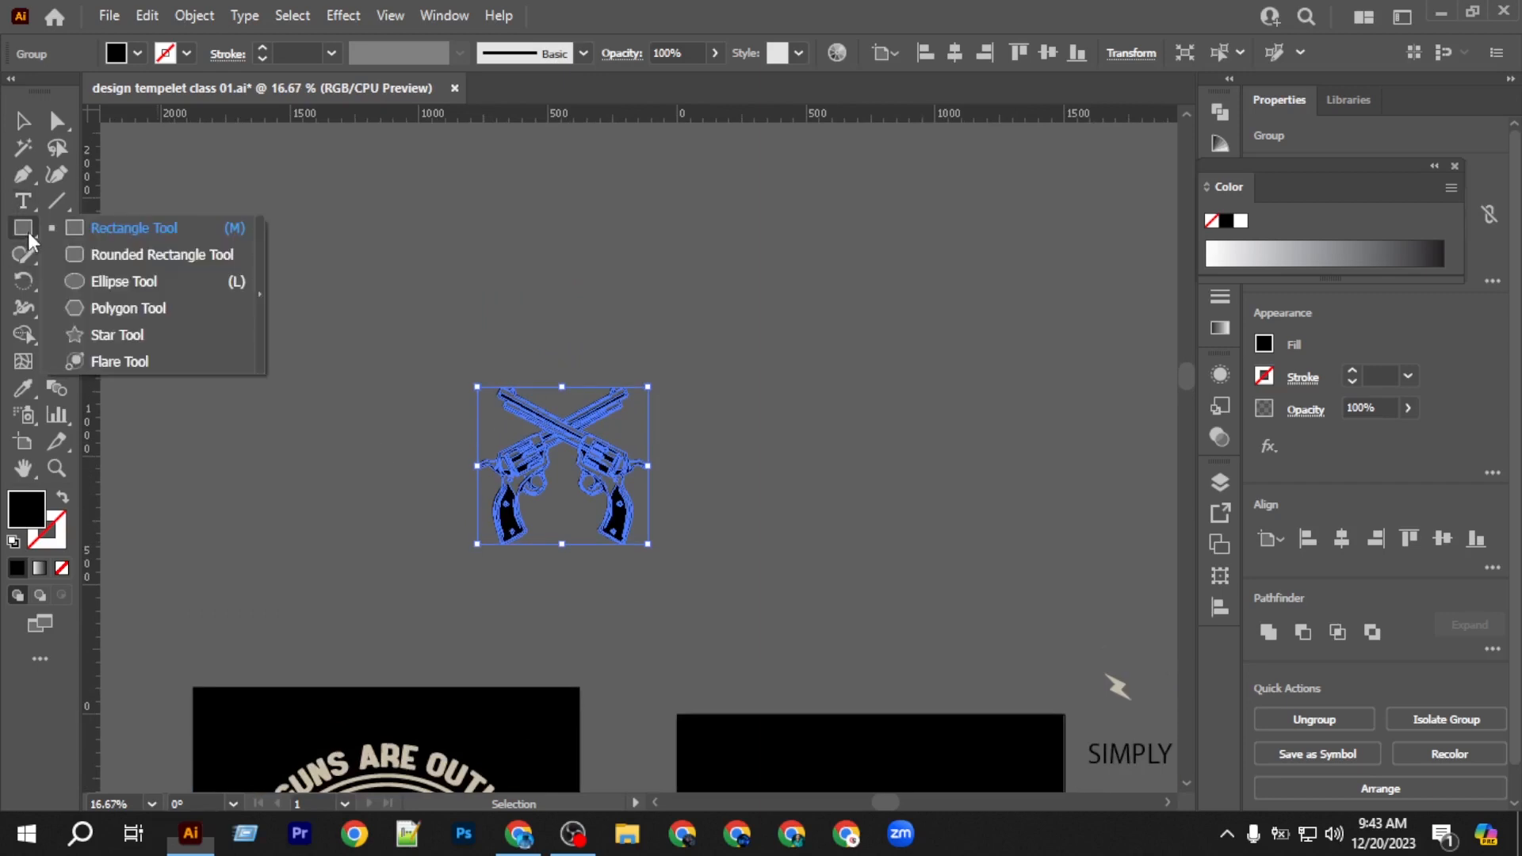
pyautogui.click(116, 285)
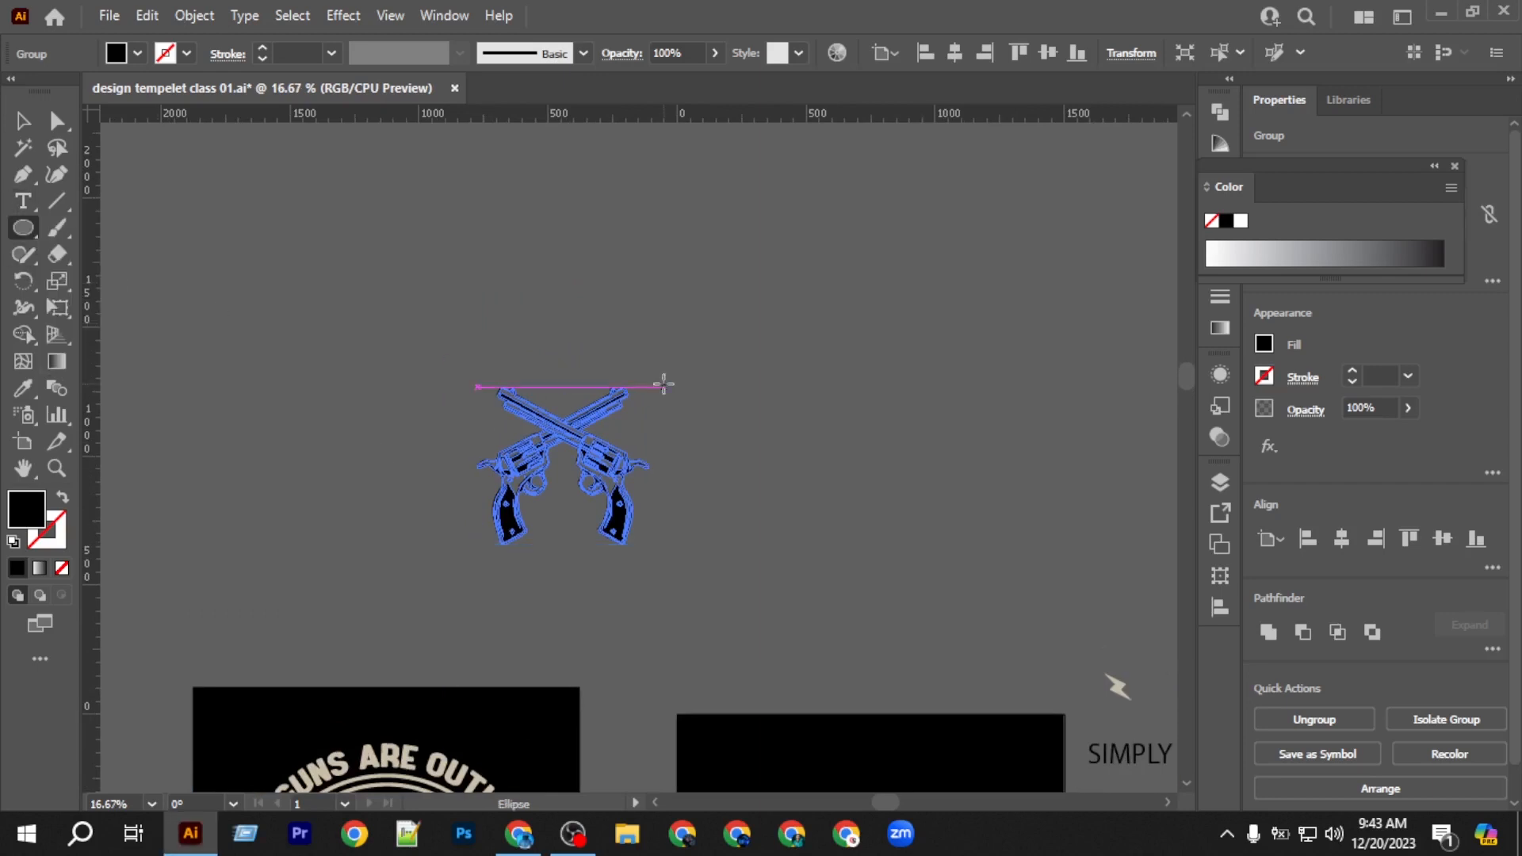
pyautogui.moveTo(487, 232); pyautogui.dragTo(672, 483)
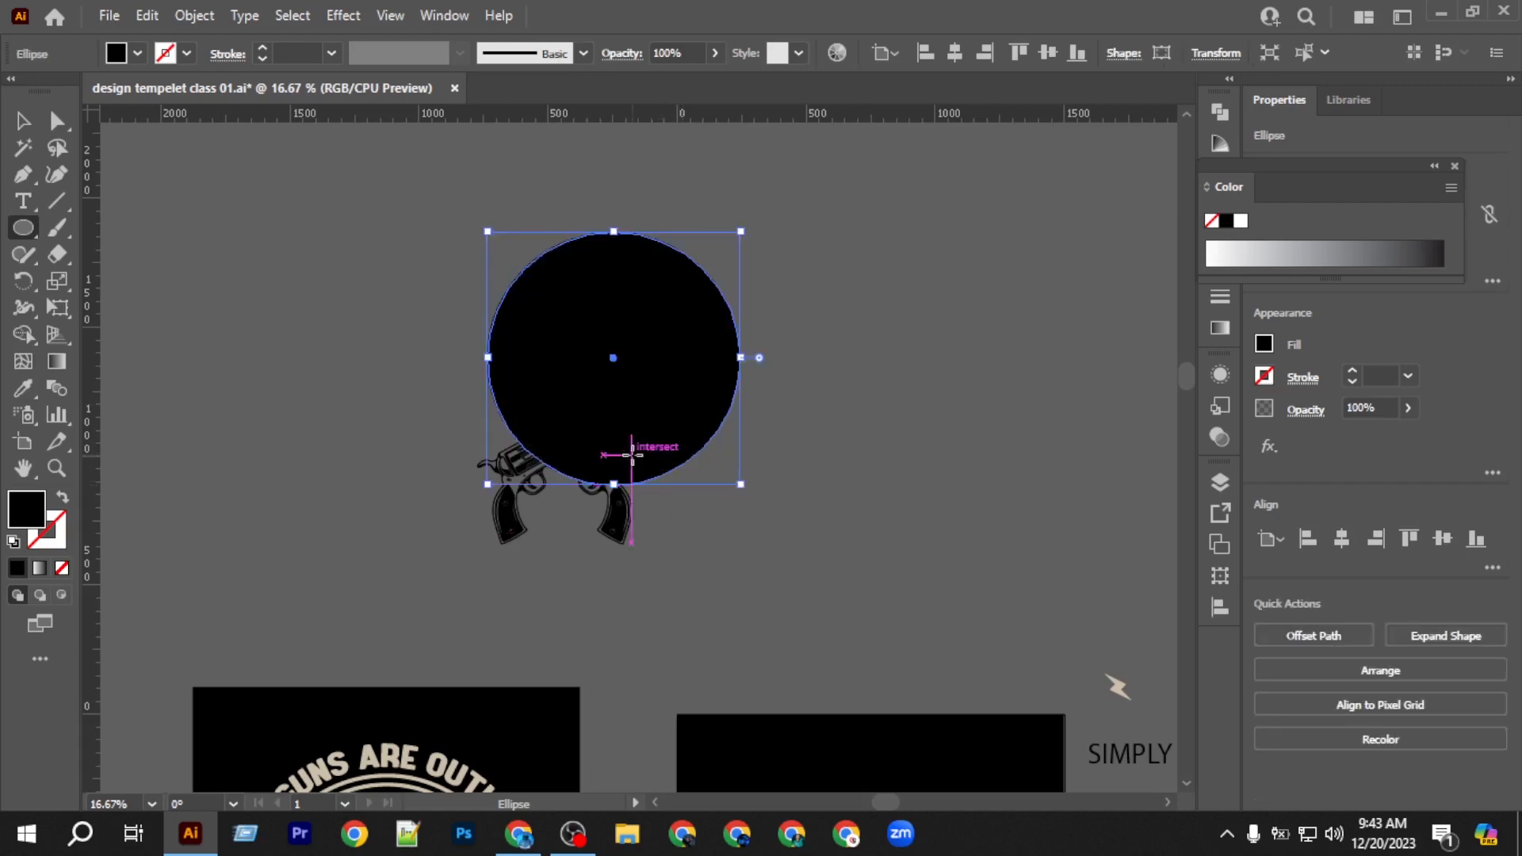
pyautogui.click(64, 501)
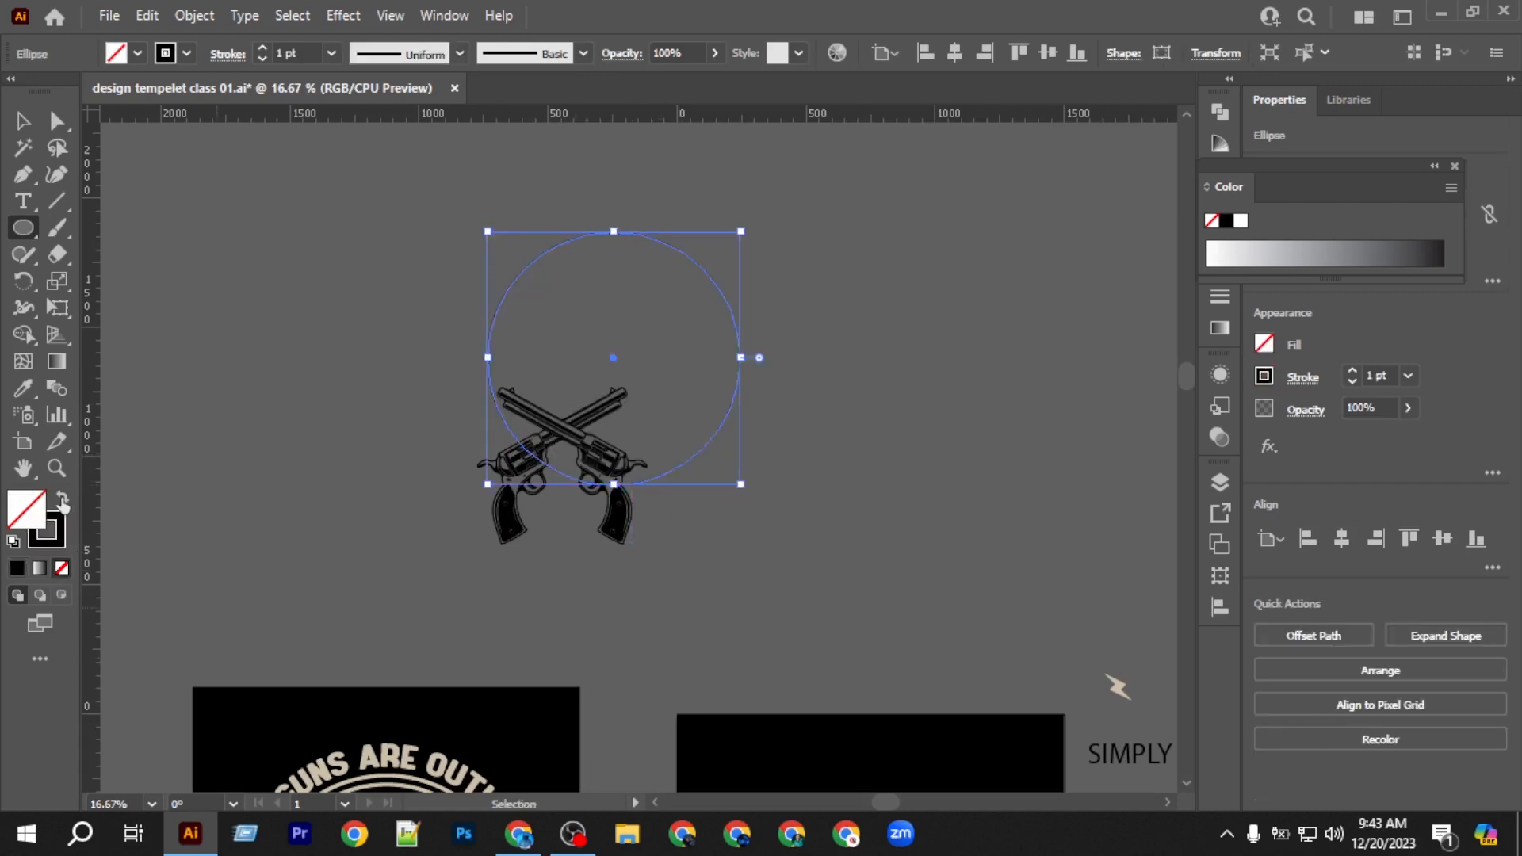
pyautogui.click(261, 49)
pyautogui.click(262, 49)
pyautogui.click(261, 49)
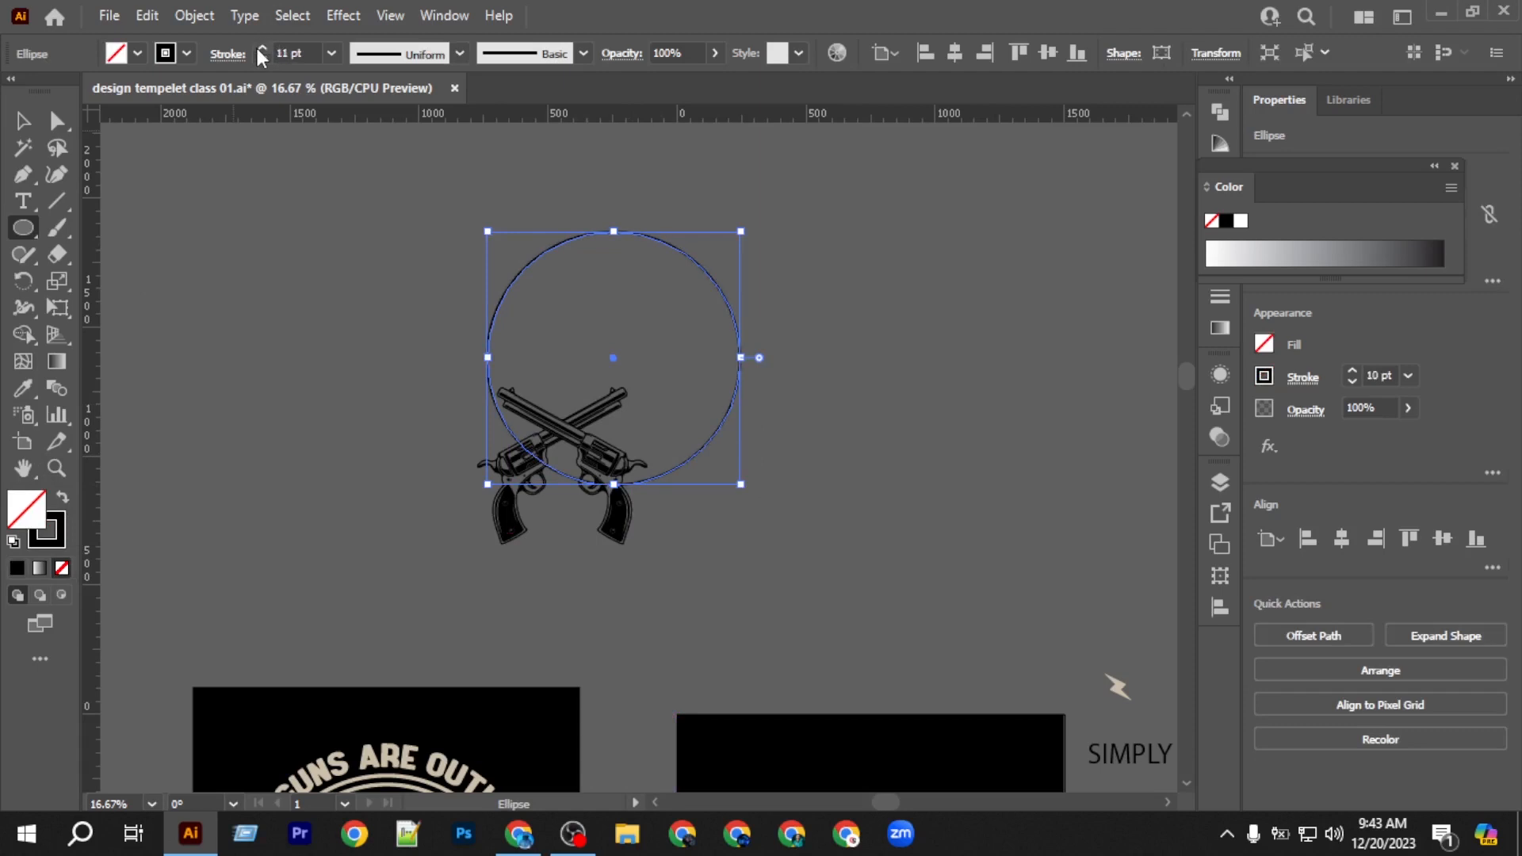
# Paste a copy of the circle in front and shrink it about its centre to form an inner ring.
pyautogui.click(149, 19)
pyautogui.click(188, 123)
pyautogui.click(144, 17)
pyautogui.click(179, 177)
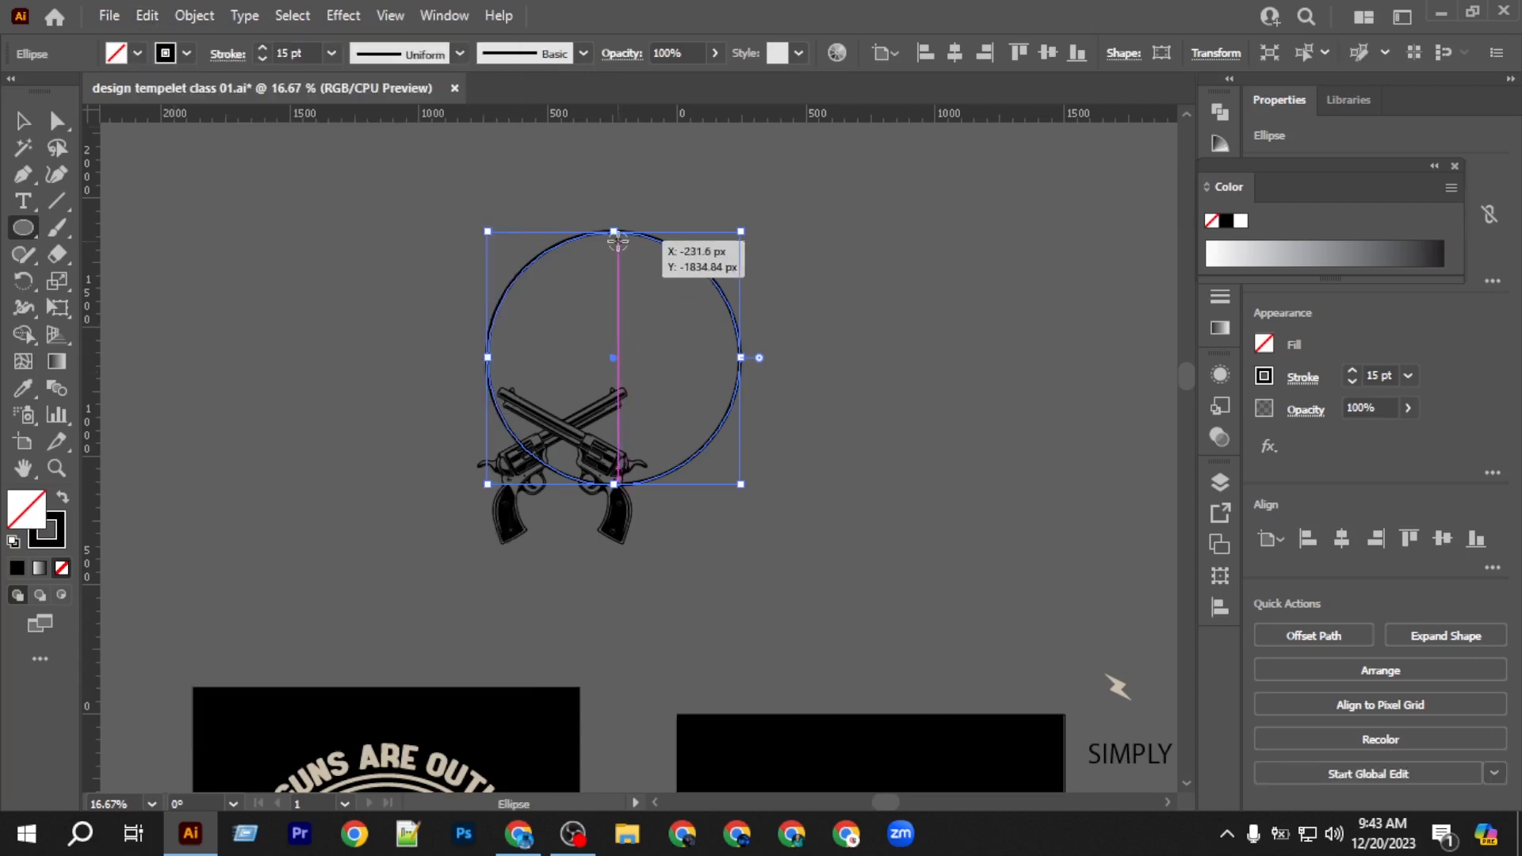
pyautogui.click(22, 122)
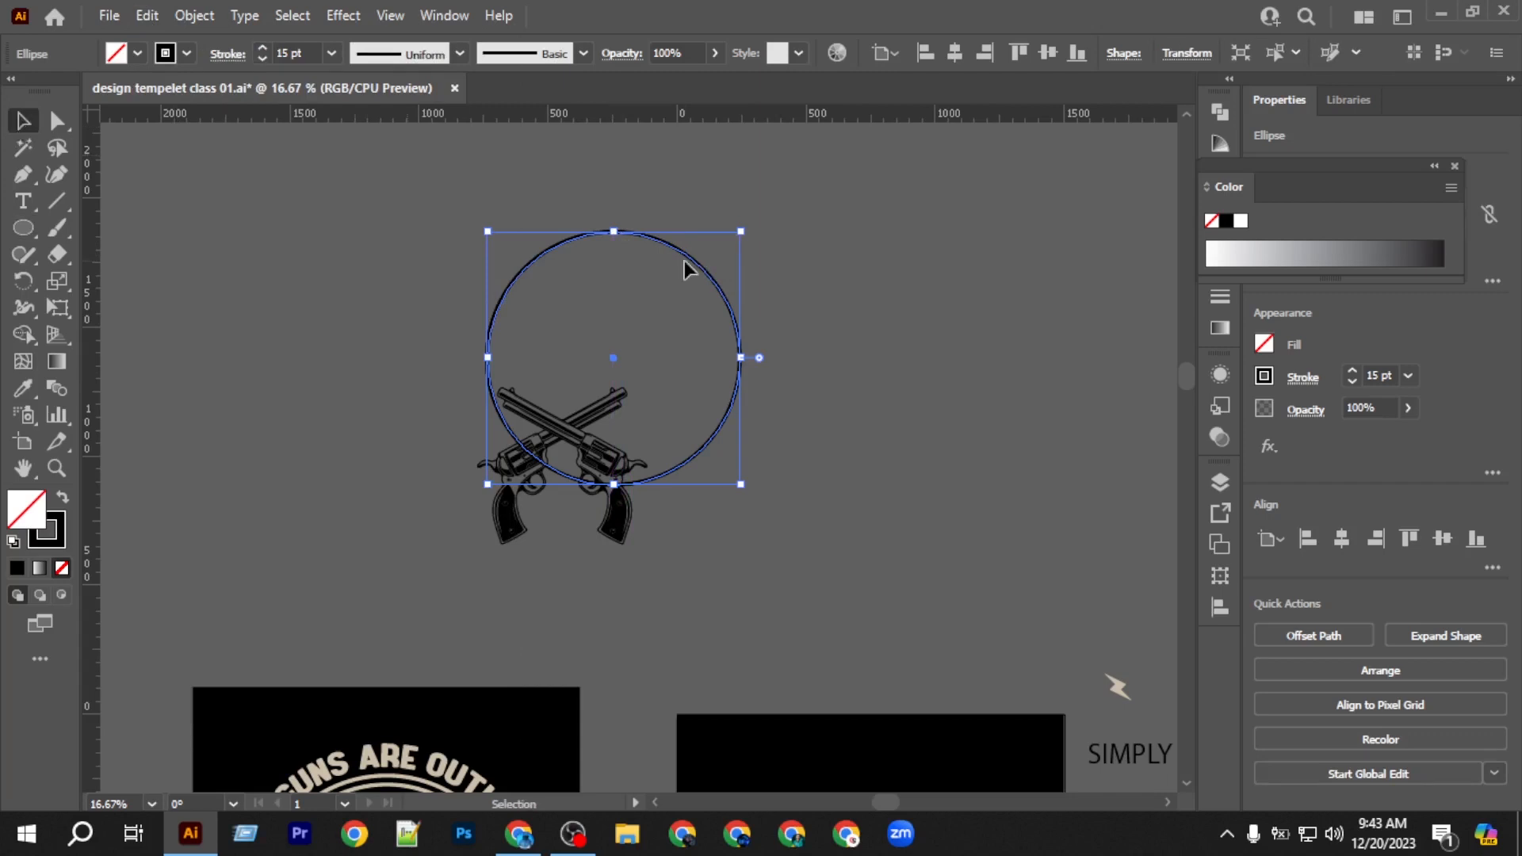
pyautogui.scroll(2, 683, 260)
pyautogui.moveTo(544, 202); pyautogui.dragTo(544, 217)
pyautogui.click(615, 327)
pyautogui.scroll(-2, 615, 326)
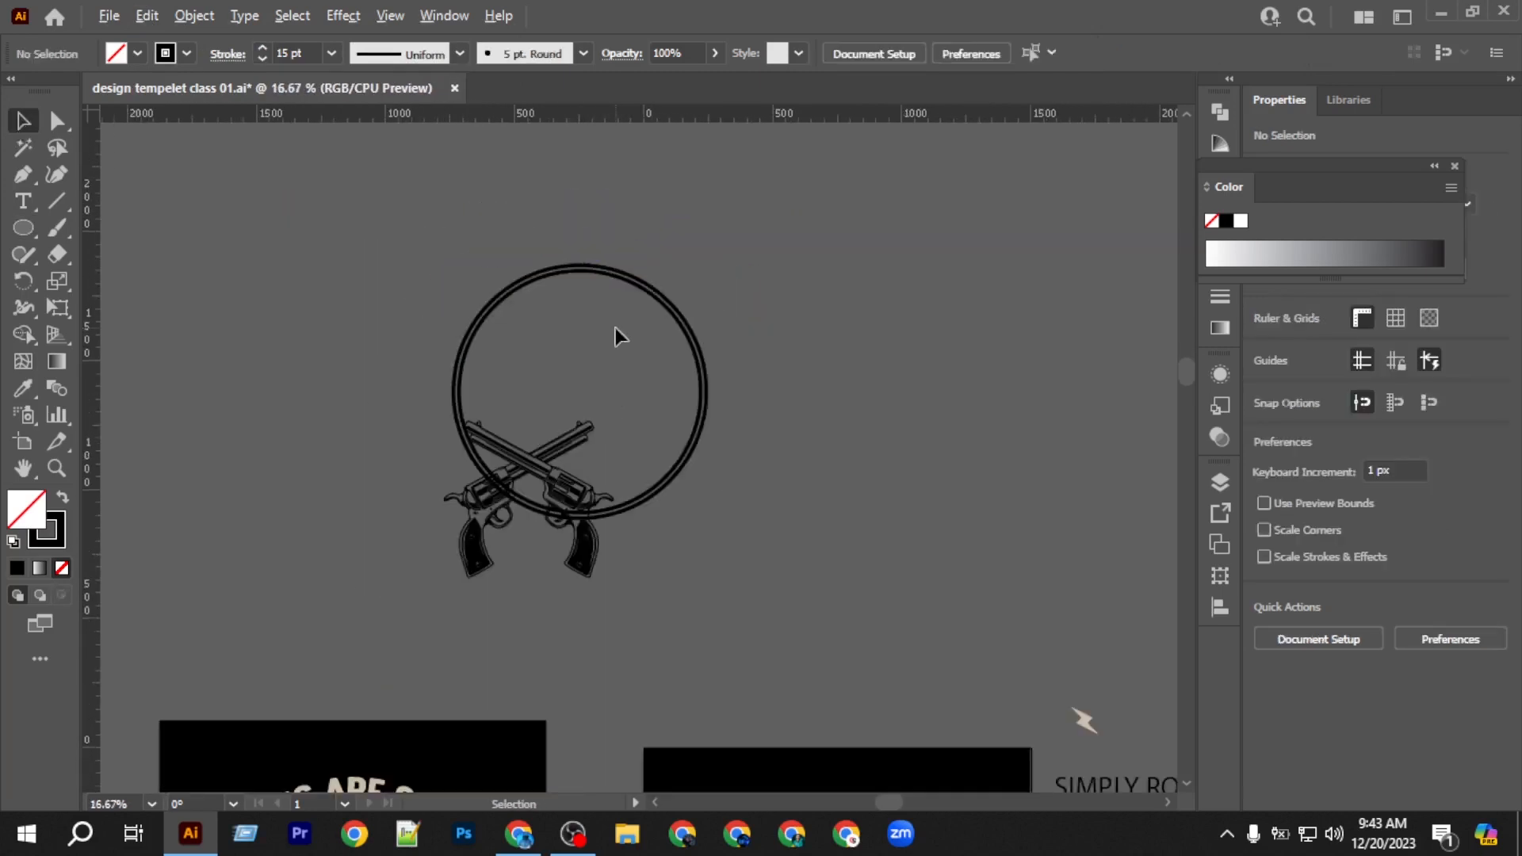
# Shrink the inner circle slightly more about its centre to widen the gap between the two rings.
pyautogui.scroll(2, 606, 286)
pyautogui.click(554, 224)
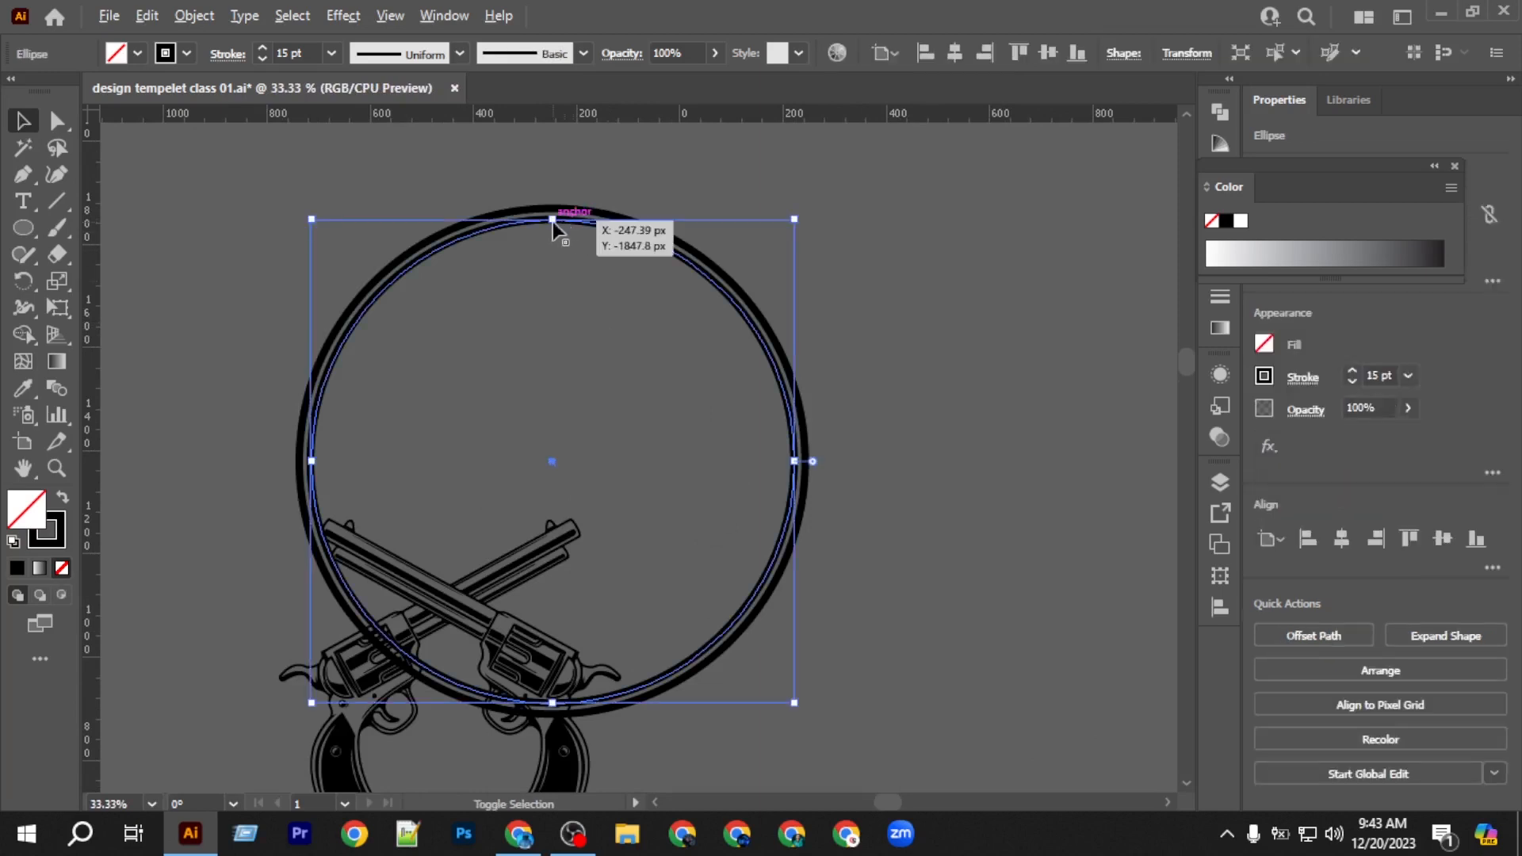
pyautogui.moveTo(552, 222); pyautogui.dragTo(553, 225)
pyautogui.click(645, 290)
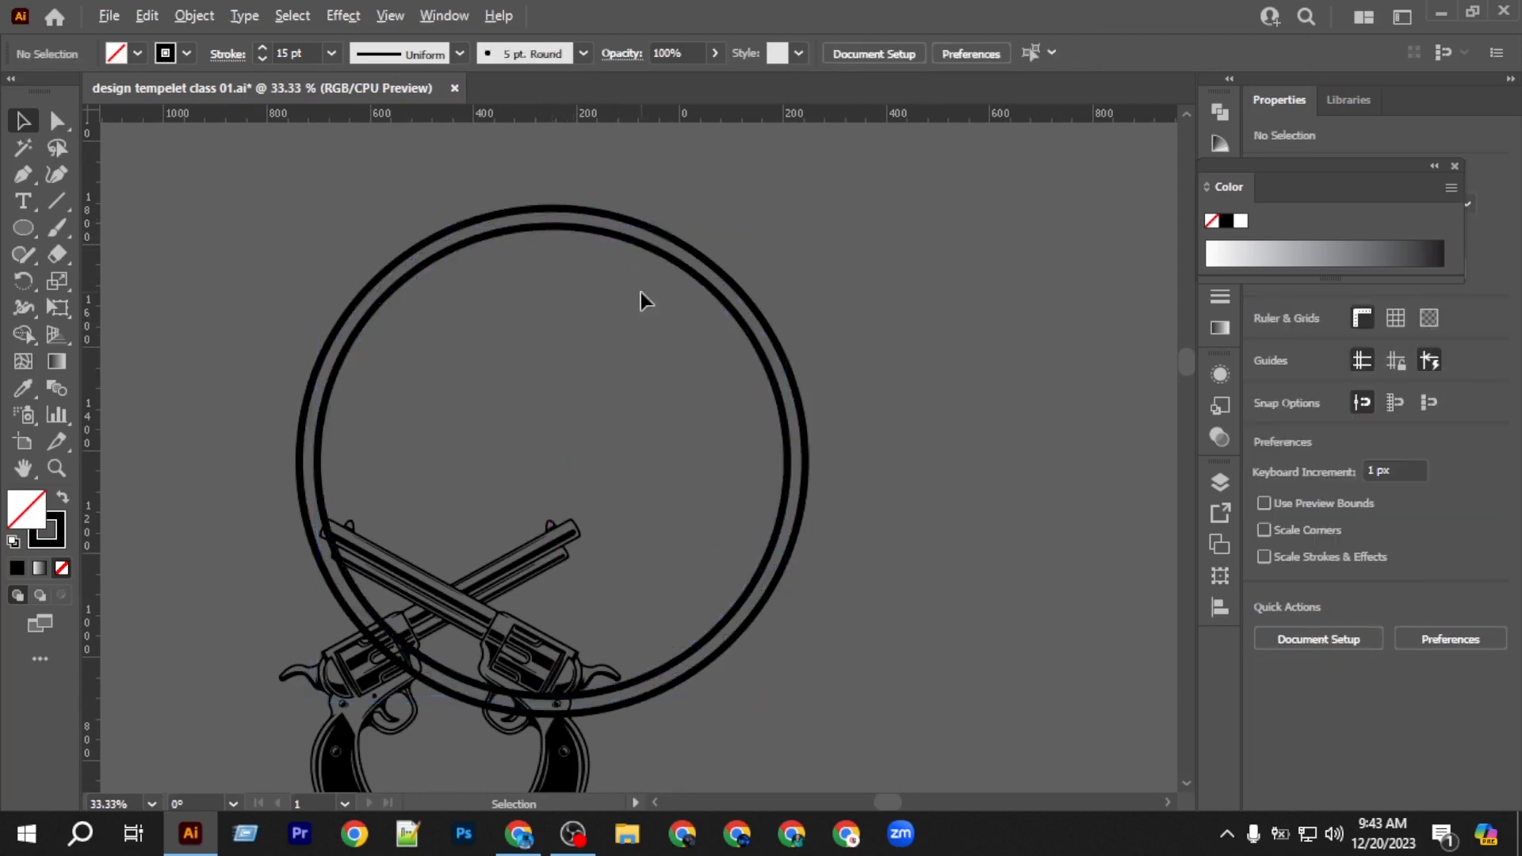
# Group the two concentric circles and expand their strokes into shapes.
pyautogui.scroll(-1, 640, 292)
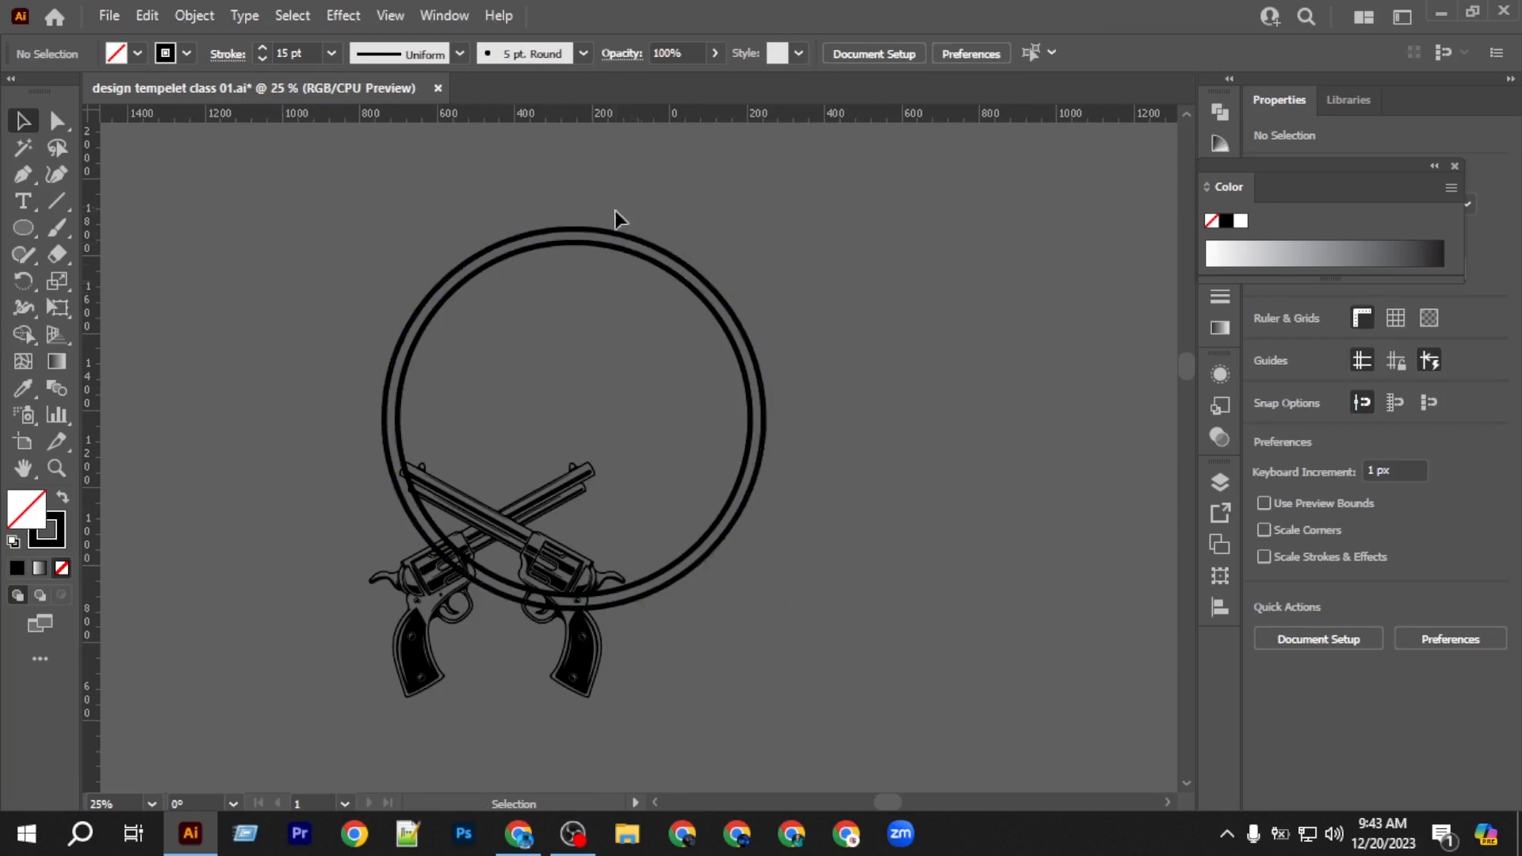
pyautogui.click(618, 233)
pyautogui.press('a')
pyautogui.press('v')
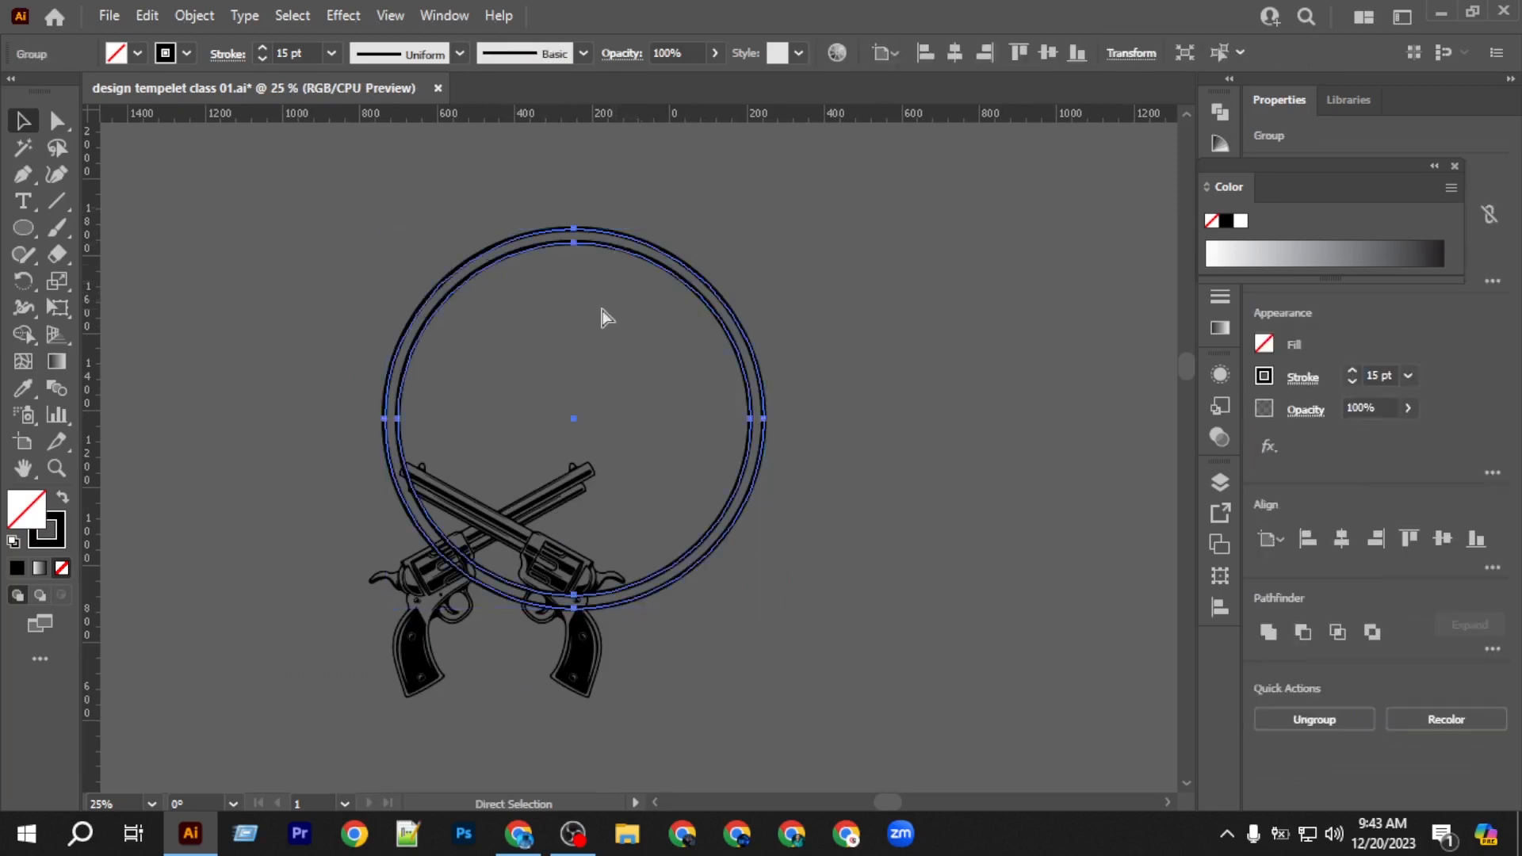
pyautogui.click(190, 16)
pyautogui.click(289, 264)
pyautogui.click(707, 544)
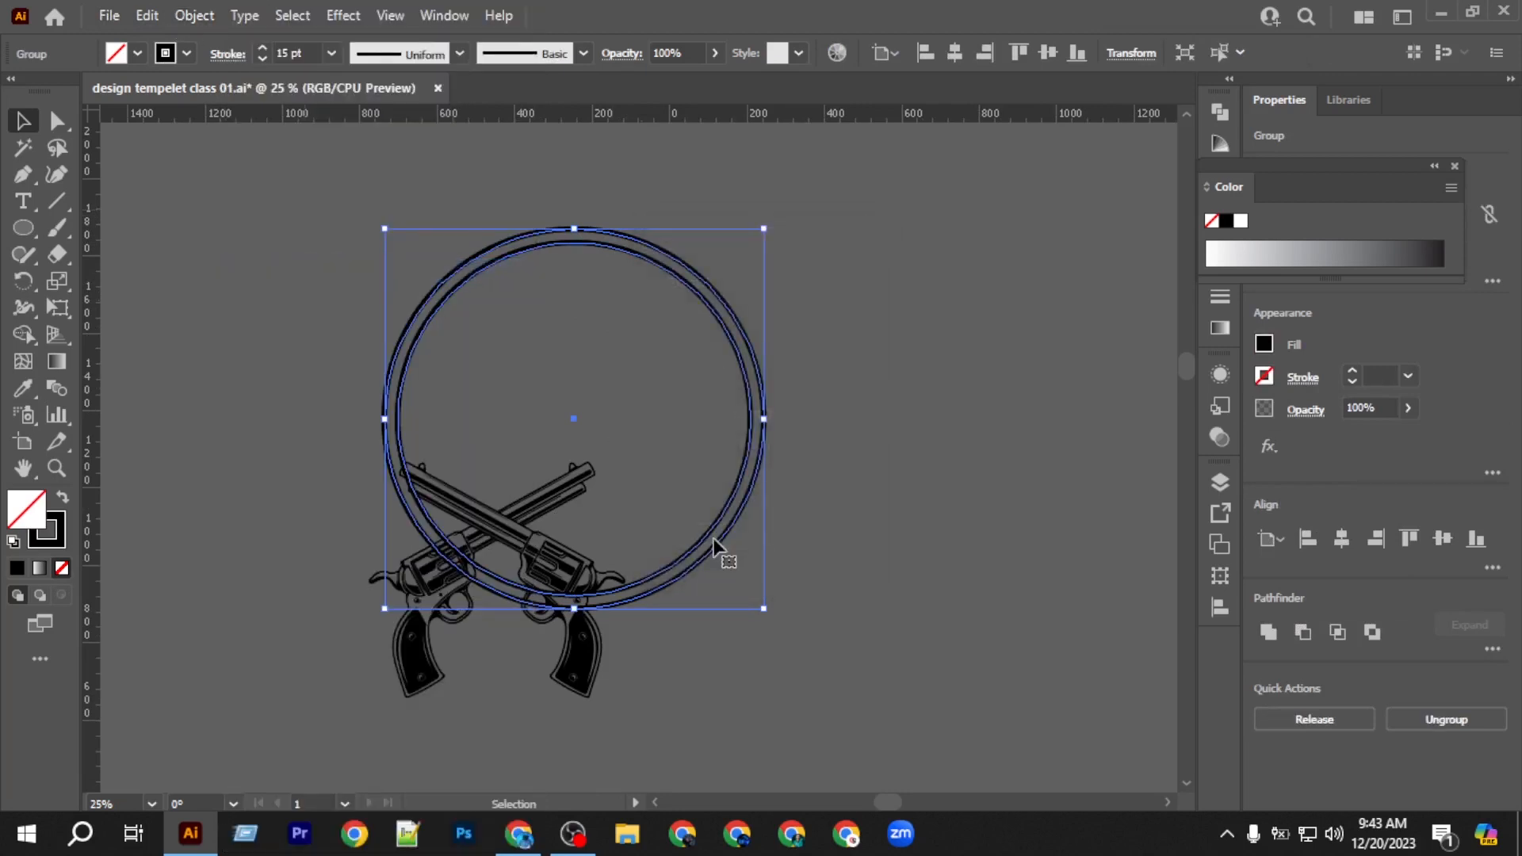
pyautogui.click(809, 452)
# Align the revolvers and the double ring to each other's horizontal and vertical centres.
pyautogui.click(489, 488)
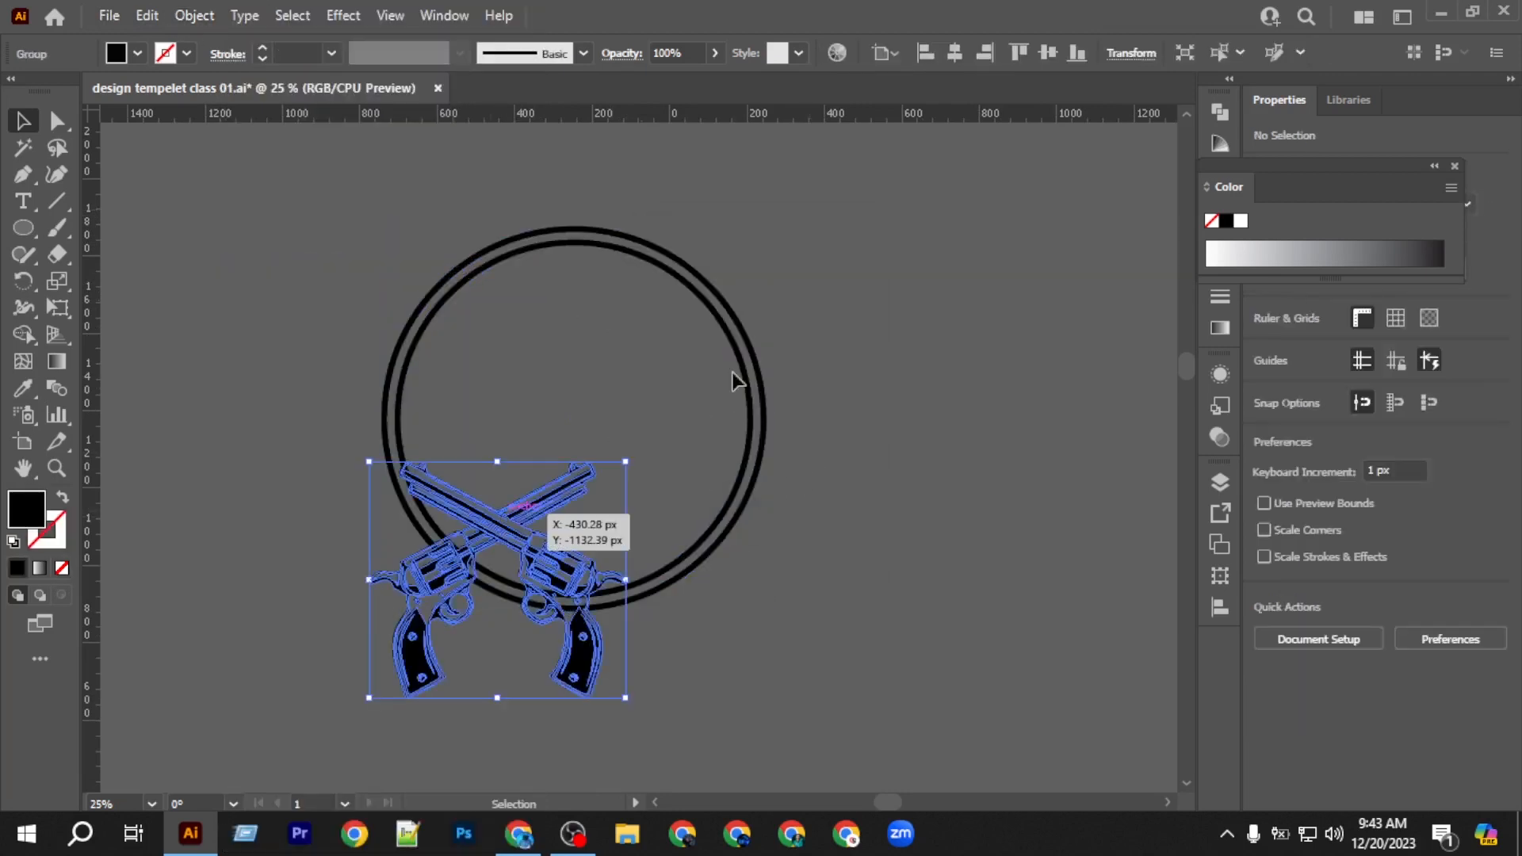
pyautogui.keyDown('shift'); pyautogui.click(685, 259); pyautogui.keyUp('shift')
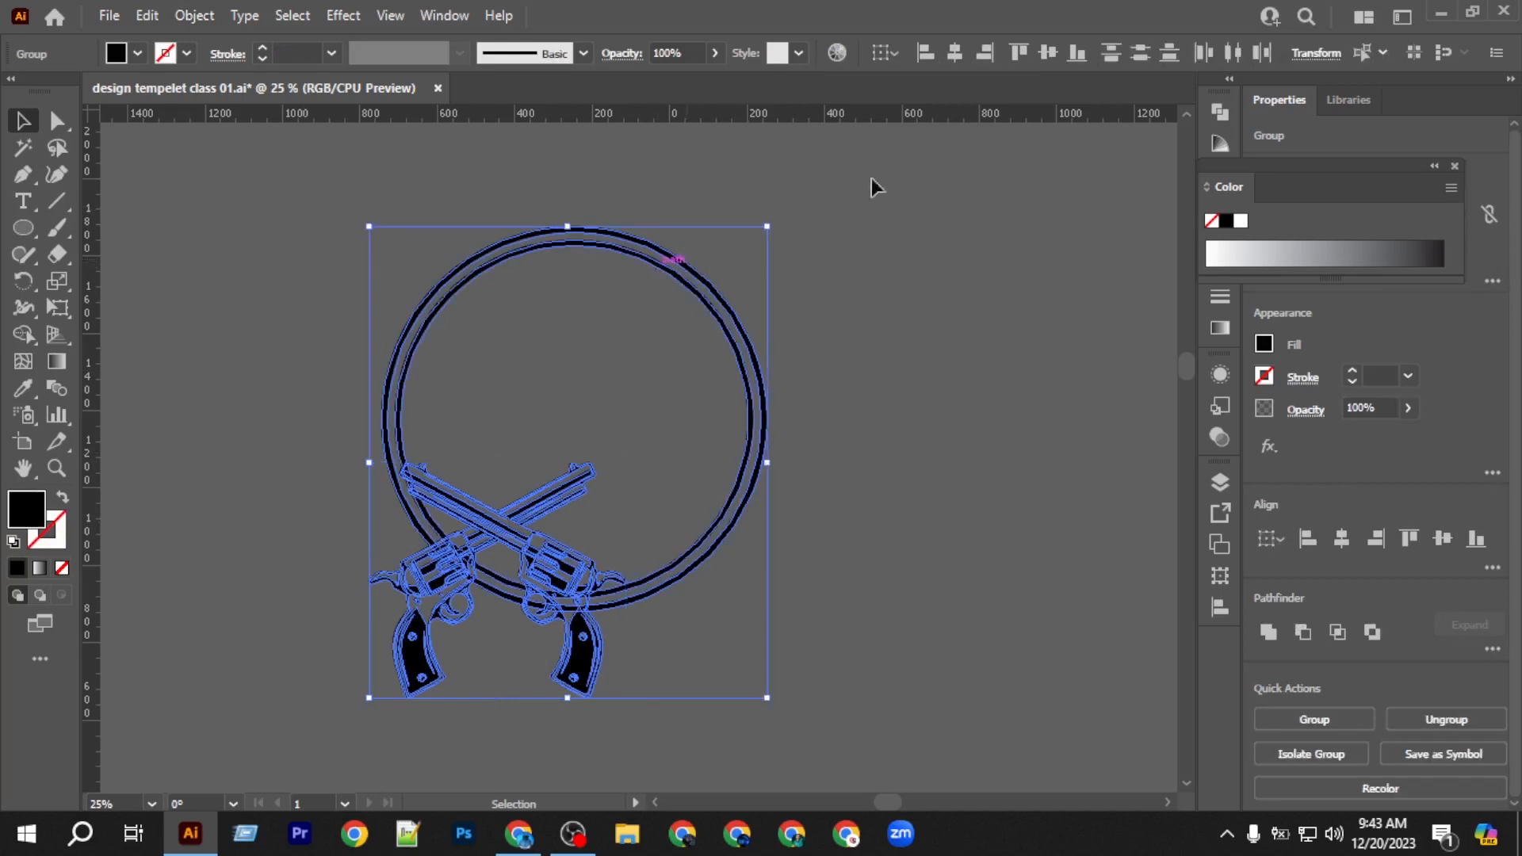
pyautogui.click(954, 53)
pyautogui.click(1047, 53)
pyautogui.click(737, 432)
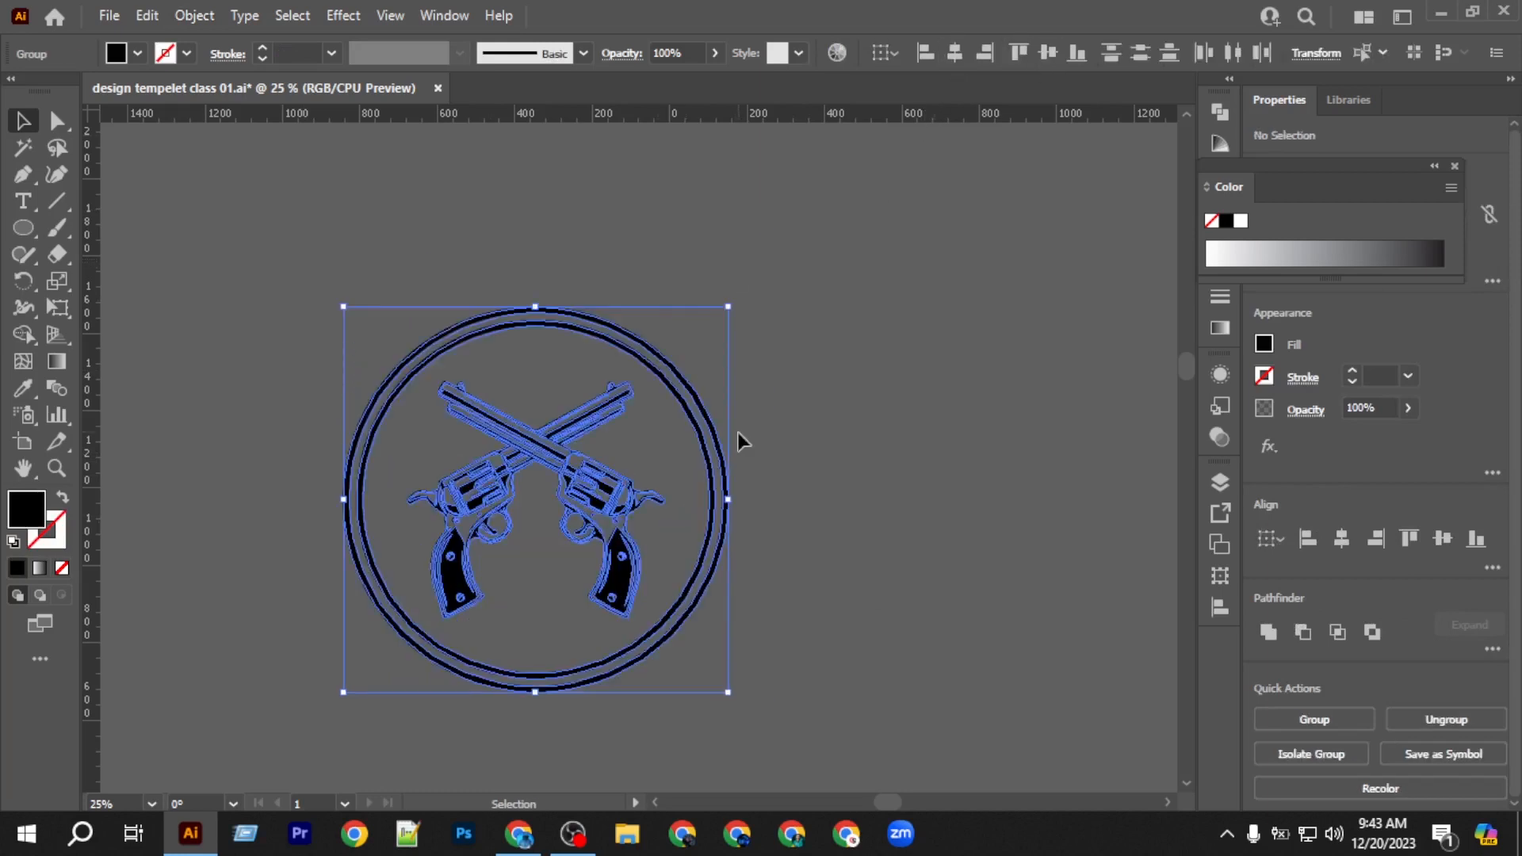
# Enlarge the revolvers proportionally about their centre until they extend slightly beyond the ring's sides.
pyautogui.scroll(-2, 687, 498)
pyautogui.click(632, 426)
pyautogui.moveTo(664, 483); pyautogui.dragTo(738, 568)
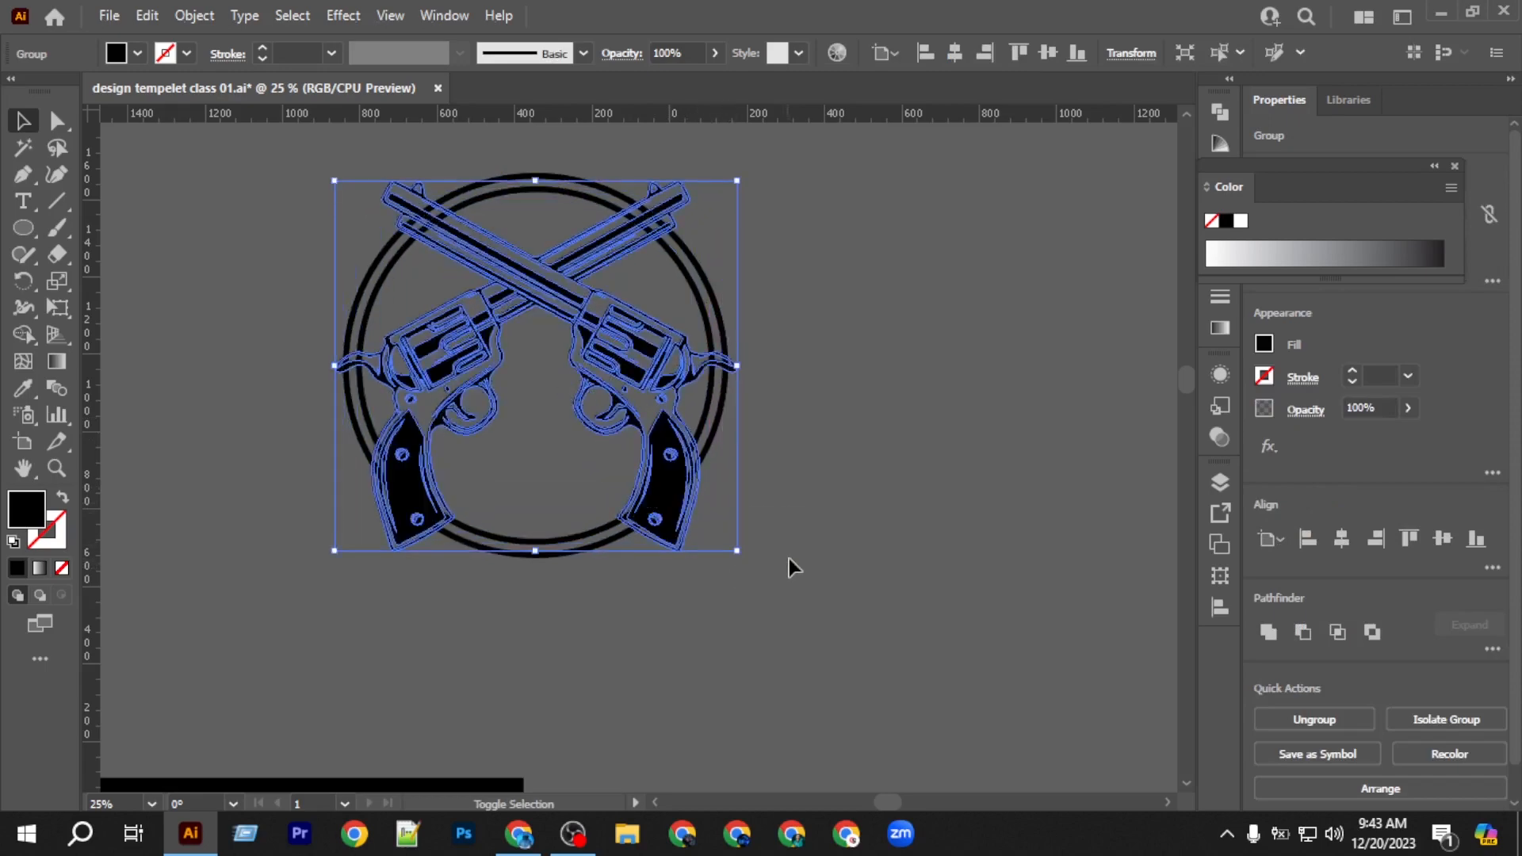
# Nudge the revolvers straight down so the grips extend below the double ring.
pyautogui.hotkey('shift', 'Down')
pyautogui.hotkey('shift', 'Down')
pyautogui.hotkey('shift', 'Down')
pyautogui.hotkey('shift', 'Down')
pyautogui.hotkey('shift', 'Down')
pyautogui.hotkey('shift', 'Down')
pyautogui.hotkey('shift', 'Down')
pyautogui.hotkey('shift', 'Down')
pyautogui.hotkey('shift', 'Down')
pyautogui.hotkey('shift', 'Down')
pyautogui.hotkey('shift', 'Down')
pyautogui.hotkey('shift', 'Down')
pyautogui.hotkey('shift', 'Down')
pyautogui.hotkey('shift', 'Down')
pyautogui.hotkey('shift', 'Down')
pyautogui.hotkey('shift', 'Down')
pyautogui.hotkey('shift', 'Down')
pyautogui.hotkey('shift', 'Down')
pyautogui.hotkey('shift', 'Down')
pyautogui.hotkey('shift', 'Down')
pyautogui.hotkey('shift', 'Down')
pyautogui.hotkey('shift', 'Down')
pyautogui.hotkey('shift', 'Down')
pyautogui.hotkey('shift', 'Down')
pyautogui.hotkey('shift', 'Down')
pyautogui.hotkey('shift', 'Down')
pyautogui.hotkey('shift', 'Down')
pyautogui.hotkey('shift', 'Down')
pyautogui.hotkey('shift', 'Down')
pyautogui.hotkey('shift', 'Down')
pyautogui.hotkey('shift', 'Down')
pyautogui.hotkey('shift', 'Down')
pyautogui.hotkey('shift', 'Down')
pyautogui.hotkey('shift', 'Down')
pyautogui.hotkey('shift', 'Down')
pyautogui.hotkey('shift', 'Down')
pyautogui.hotkey('shift', 'Down')
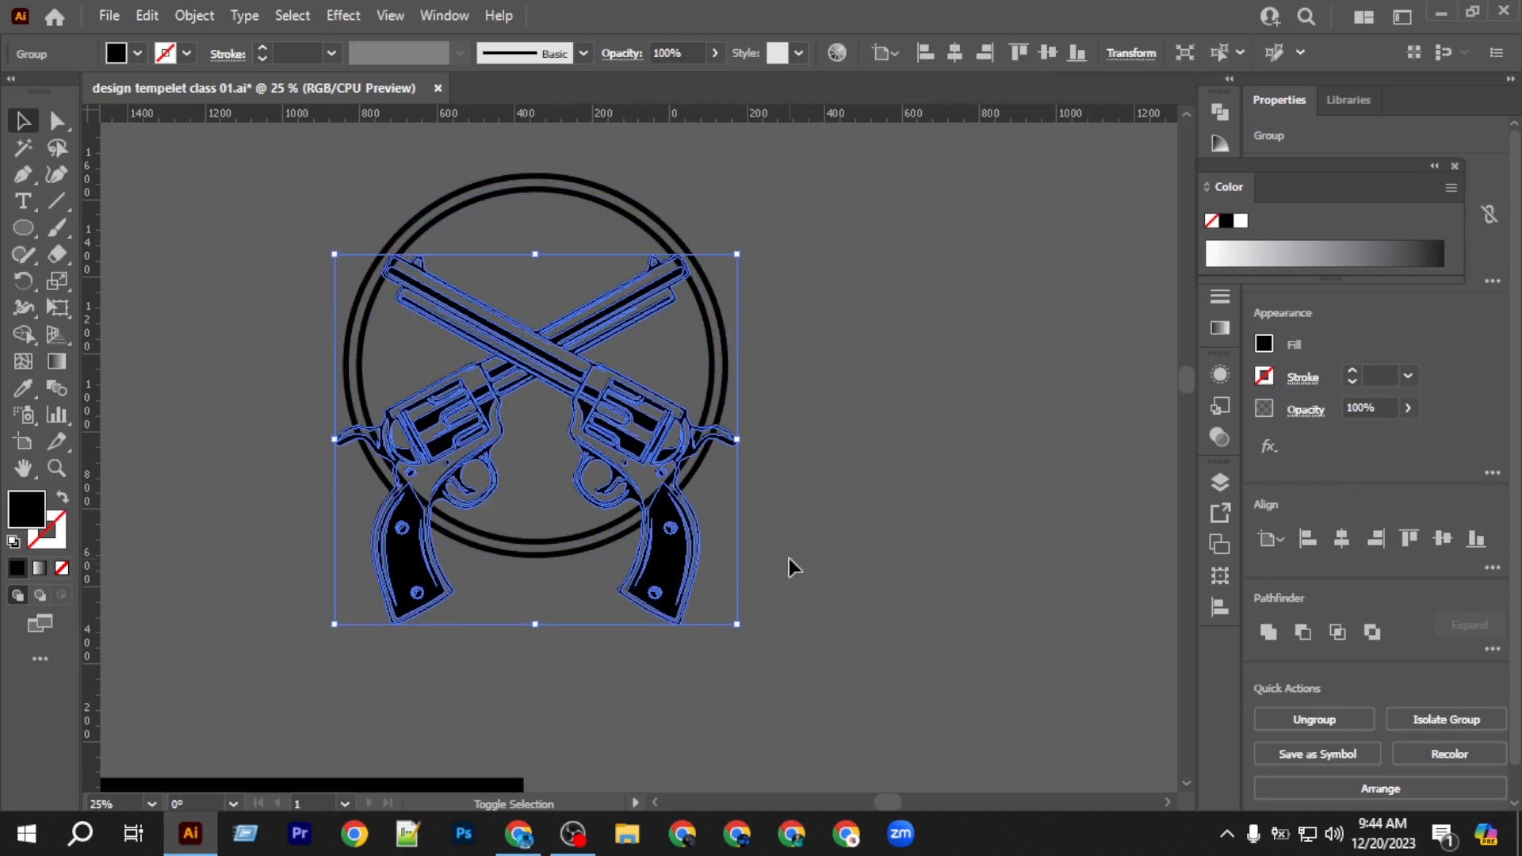
pyautogui.hotkey('shift', 'Up')
pyautogui.hotkey('shift', 'Up')
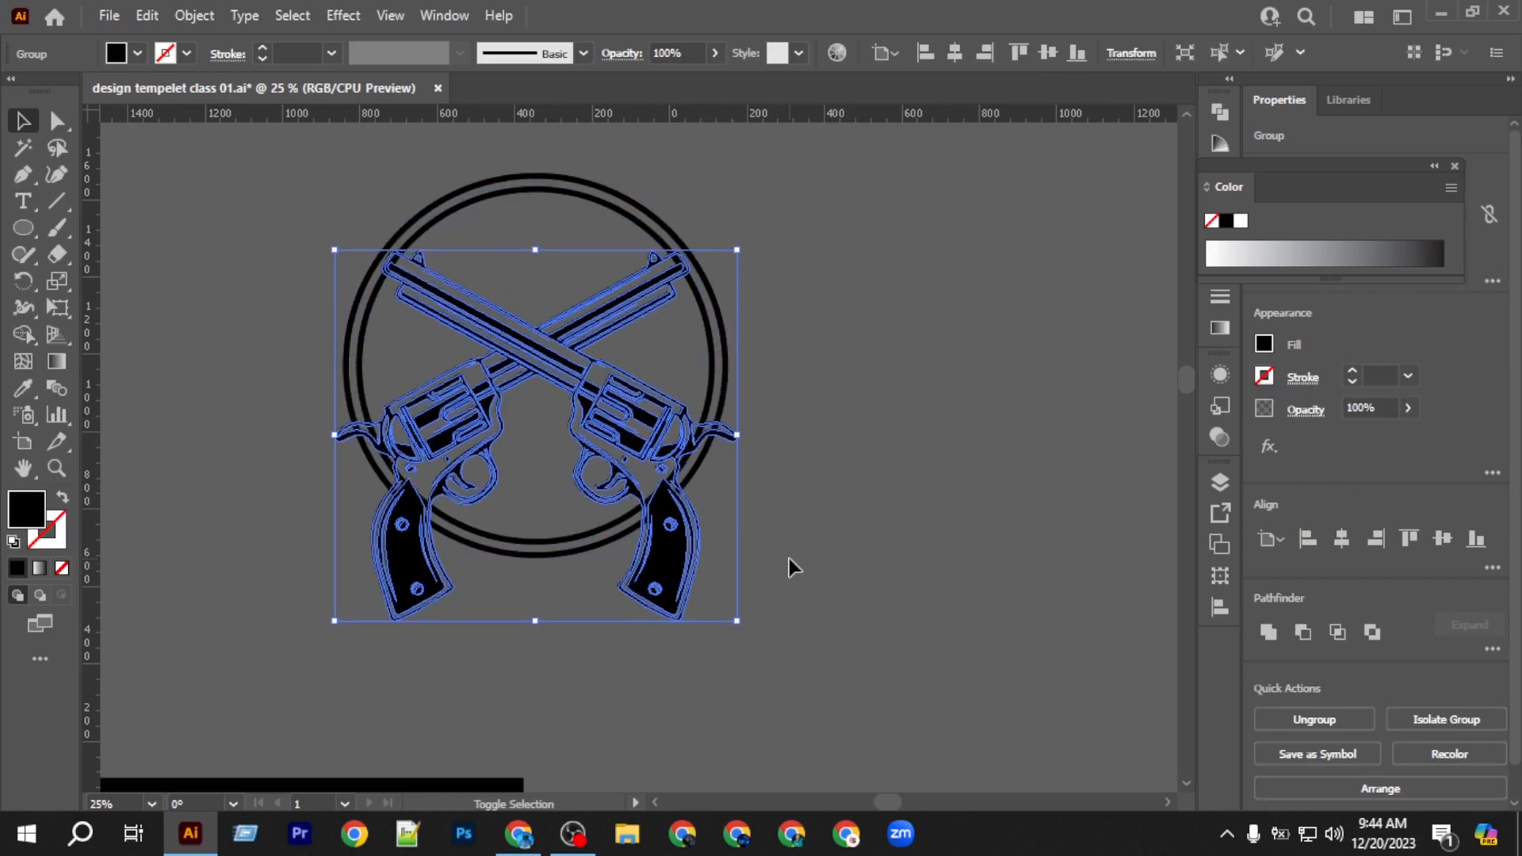
pyautogui.hotkey('shift', 'Down')
pyautogui.hotkey('shift', 'Up')
pyautogui.click(843, 504)
# Offset the revolvers' paths by 10 px with miter joins and swap the result's fill and stroke.
pyautogui.hscroll(-3, 843, 504)
pyautogui.click(684, 342)
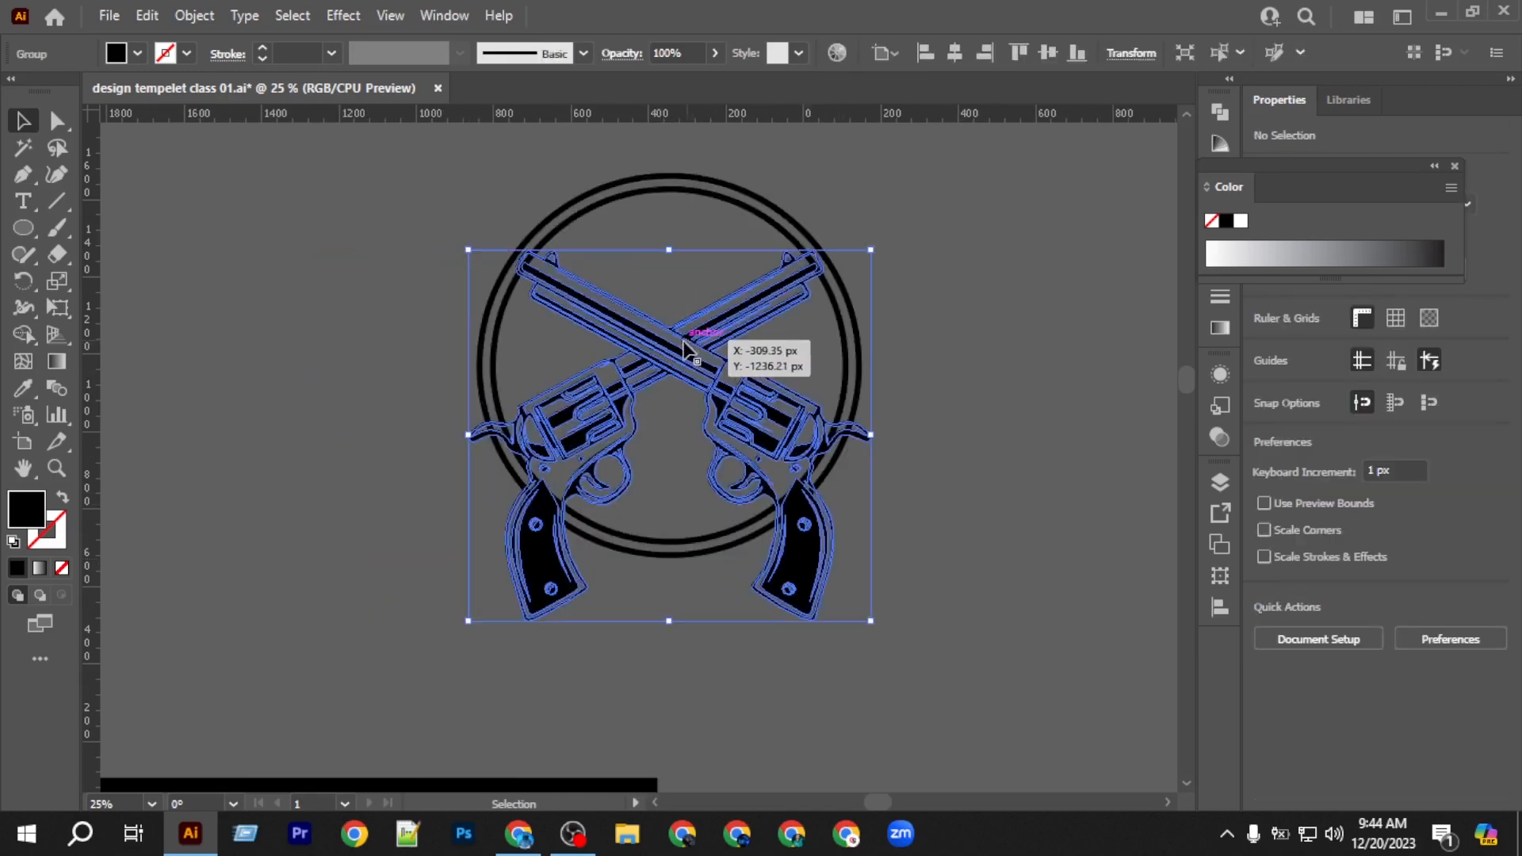
pyautogui.click(195, 16)
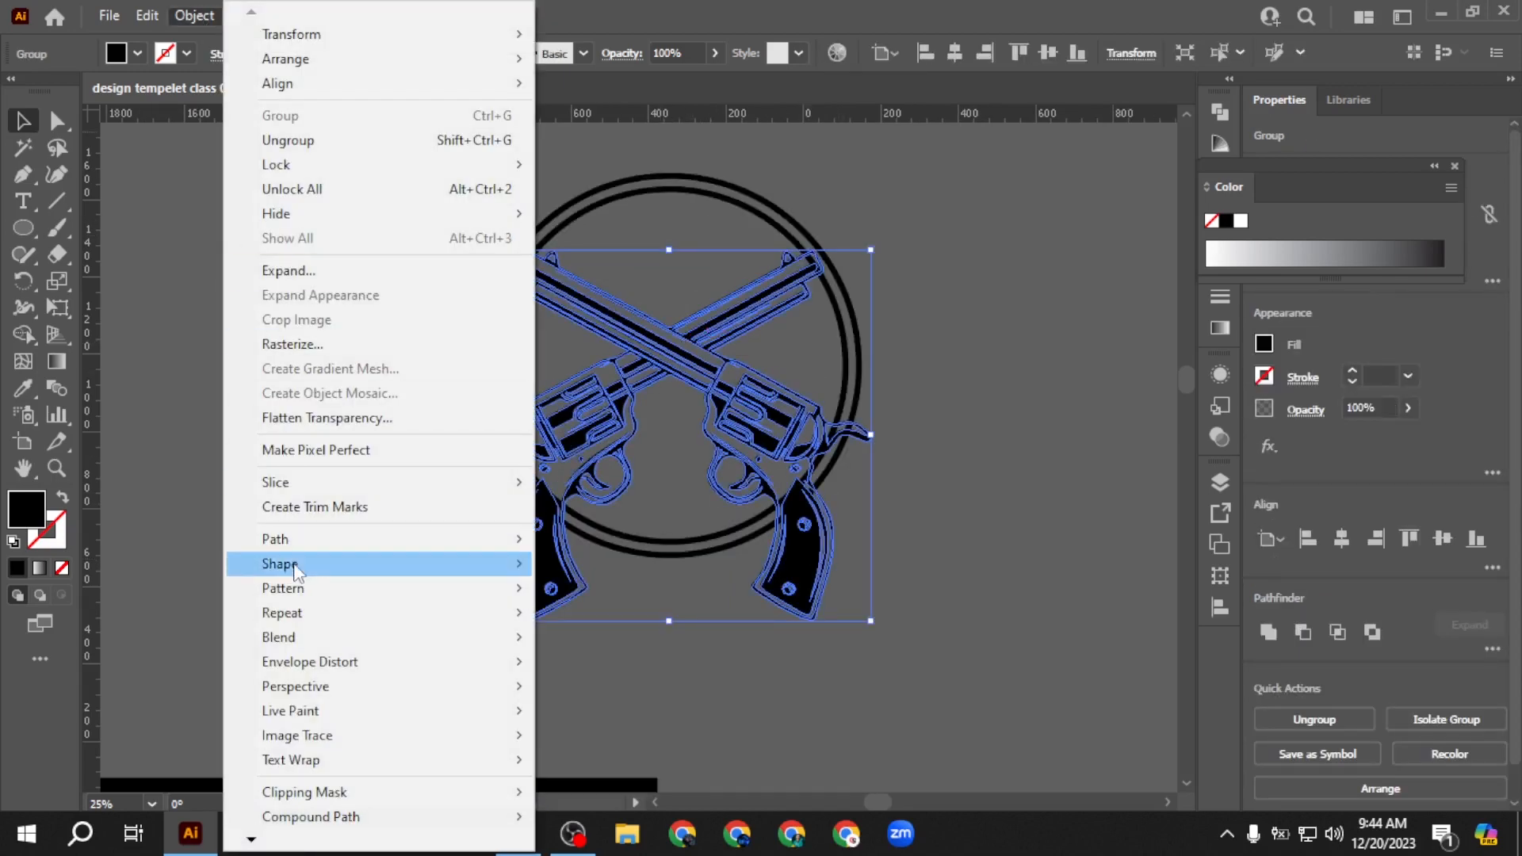
pyautogui.moveTo(292, 546)
pyautogui.click(601, 620)
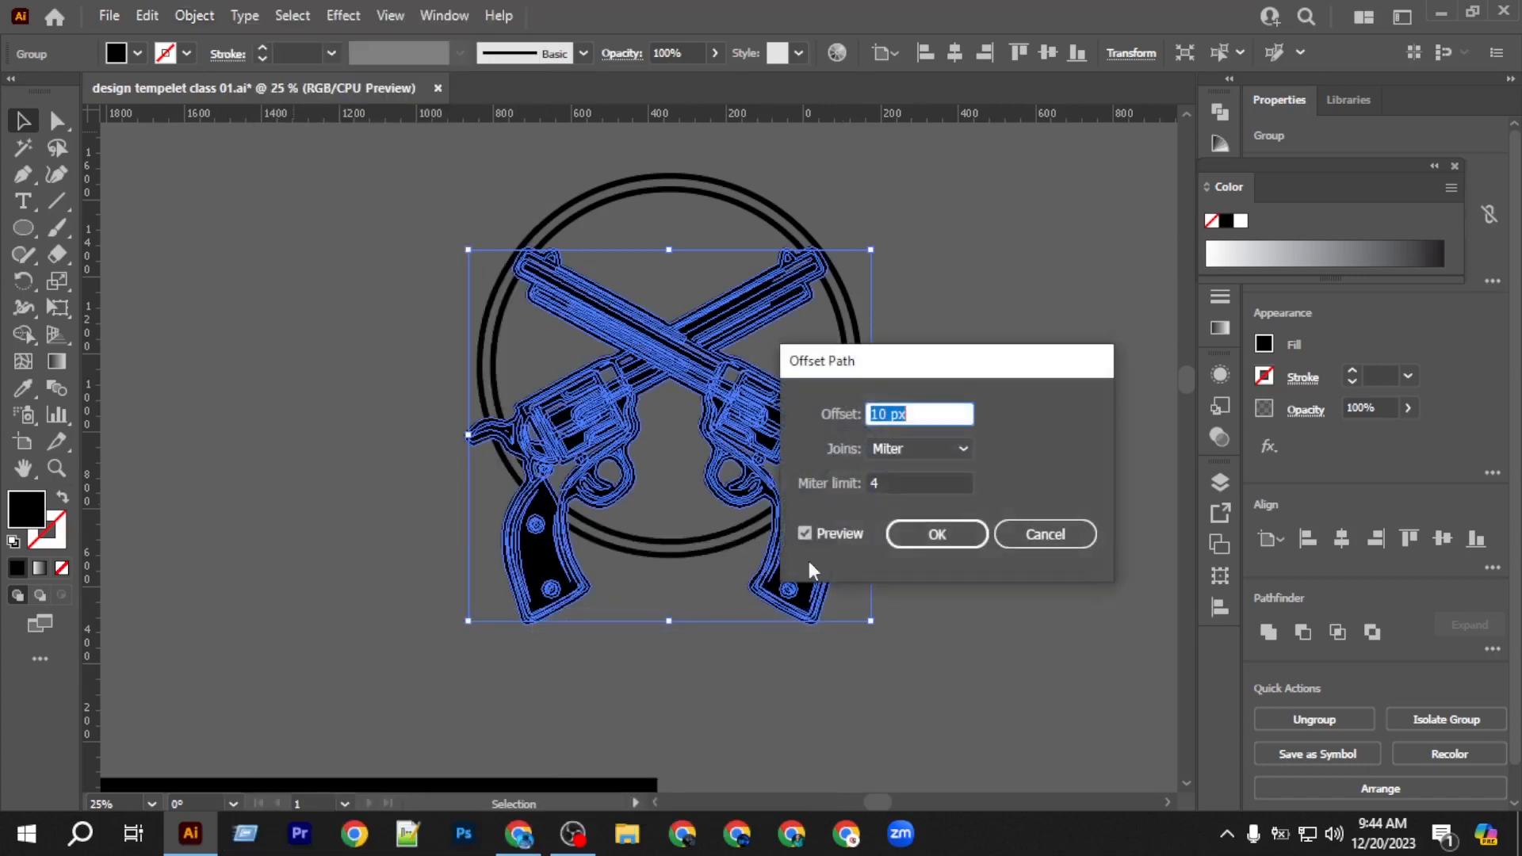
pyautogui.click(910, 540)
pyautogui.hotkey('shift', 'x')
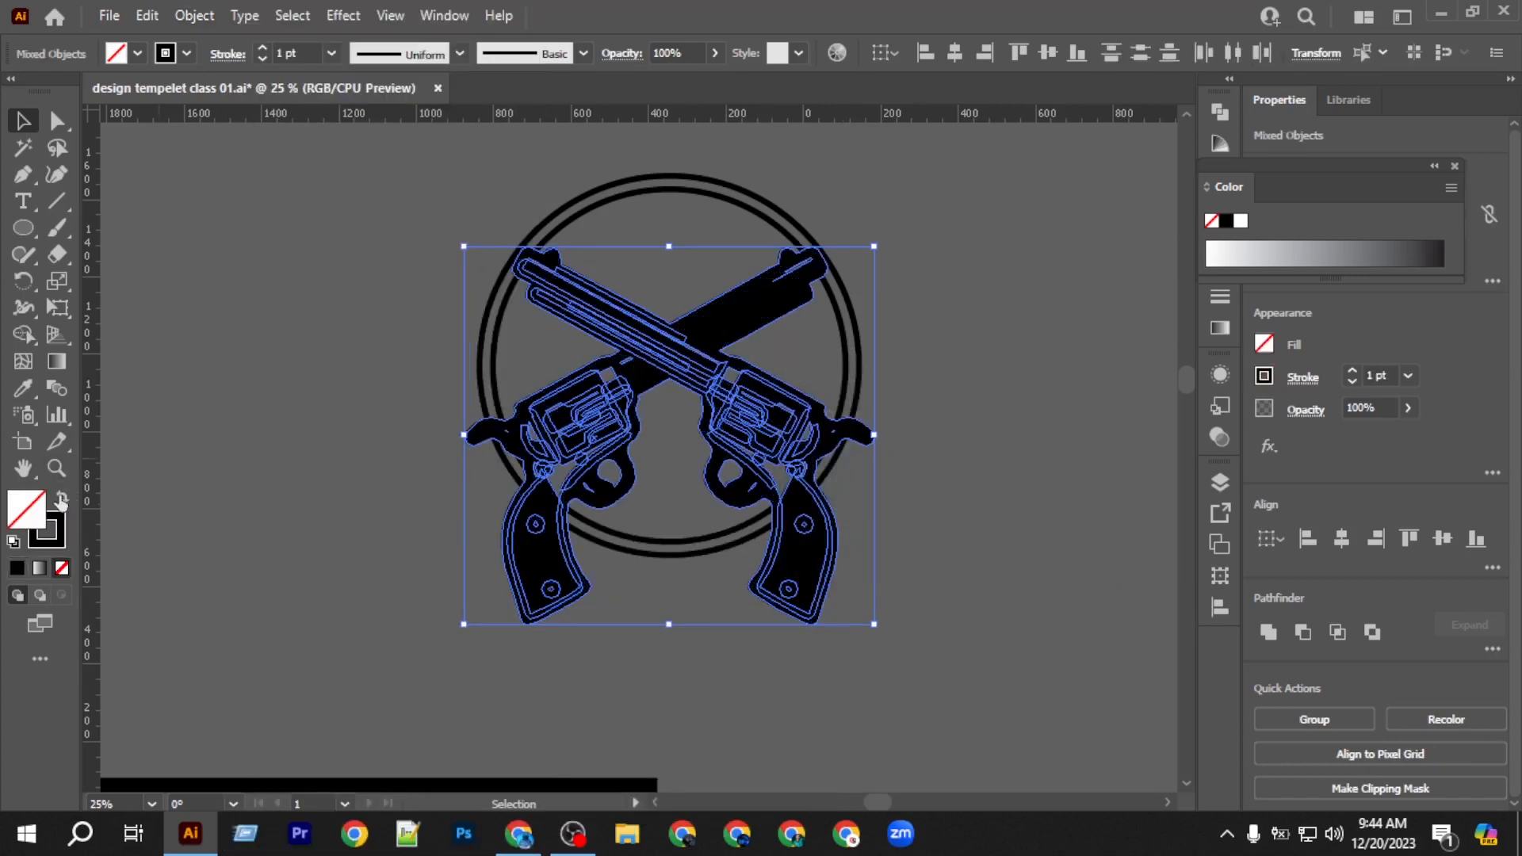
# Set the offset outlines' stroke colour to red BC202E.
pyautogui.doubleClick(54, 525)
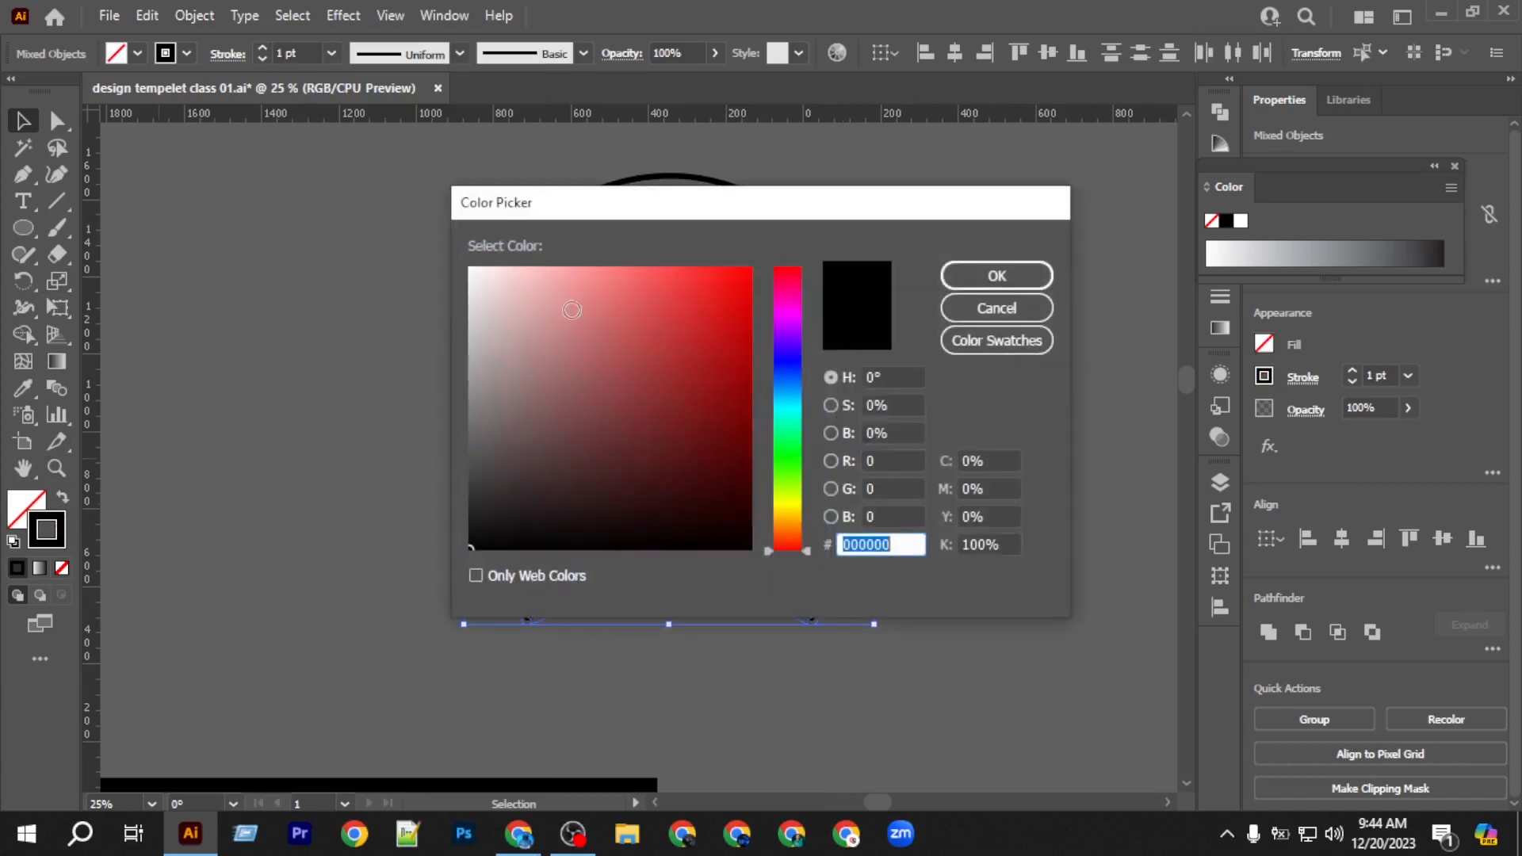
pyautogui.moveTo(723, 272); pyautogui.dragTo(755, 253)
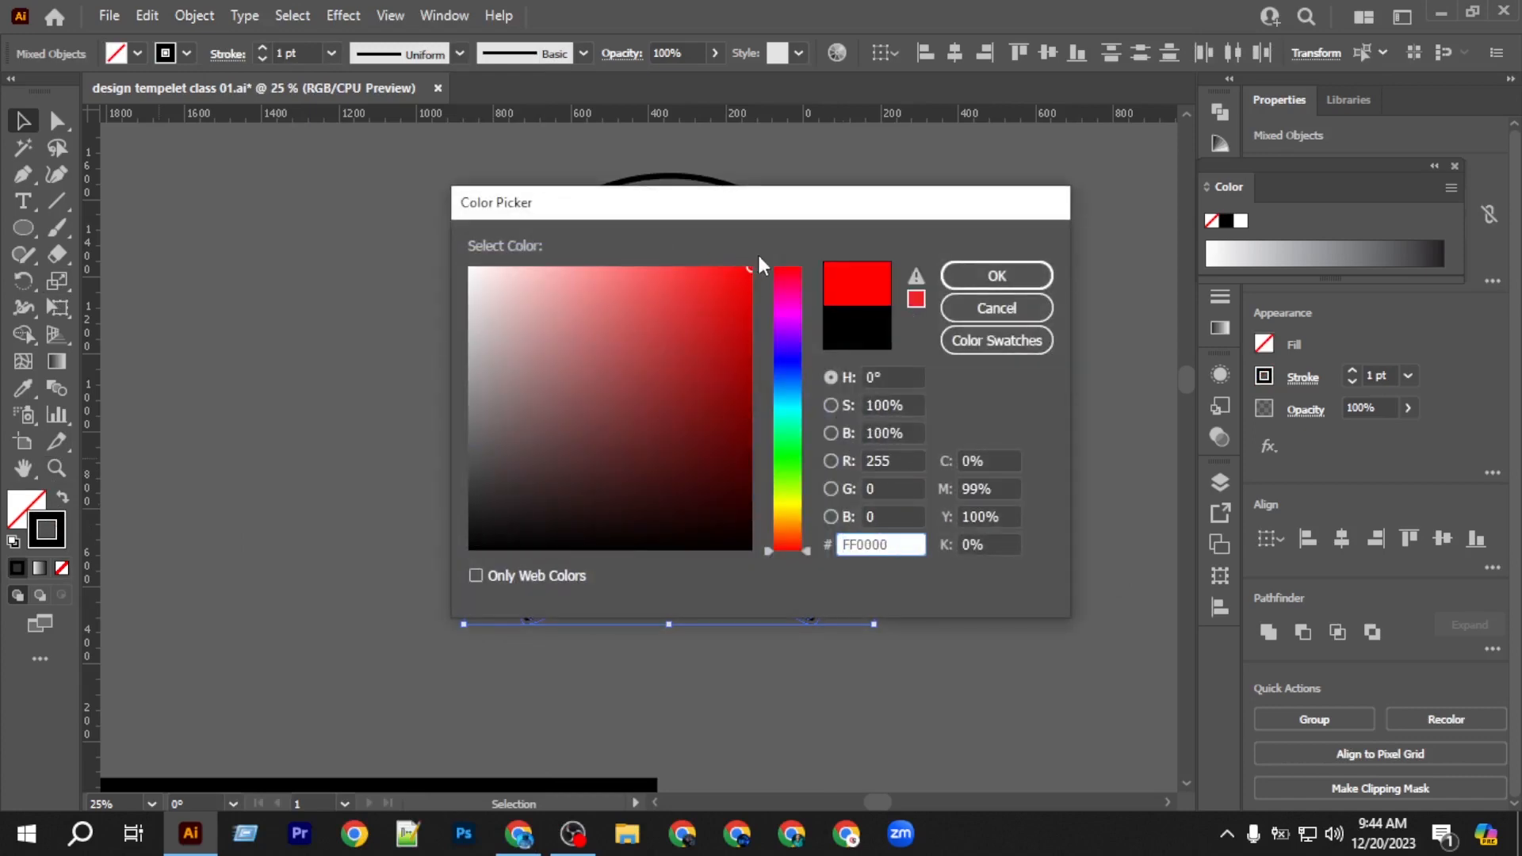
pyautogui.press('Escape')
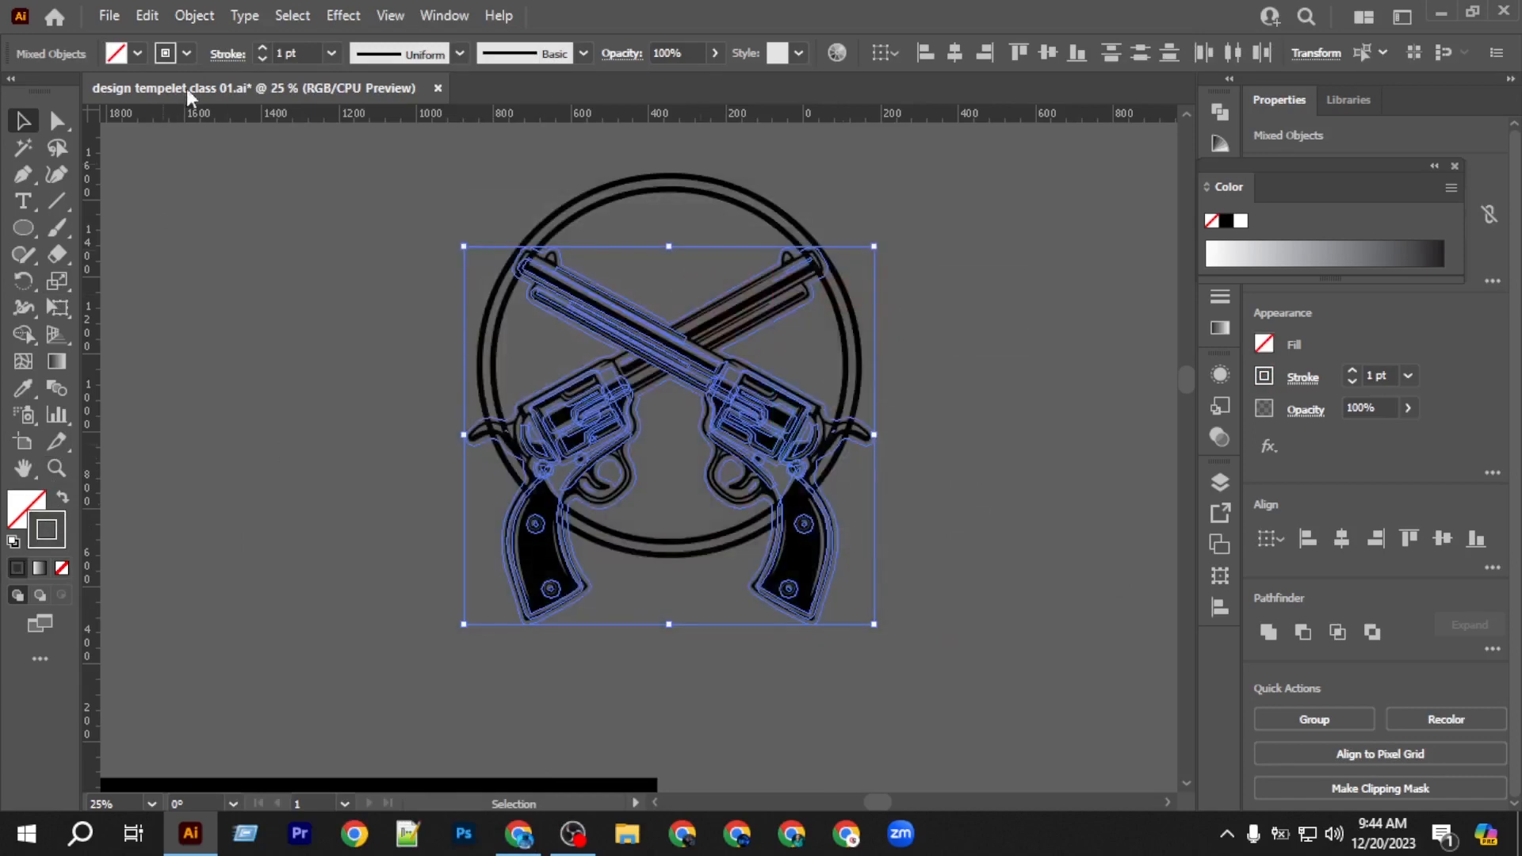
pyautogui.click(187, 54)
pyautogui.click(168, 97)
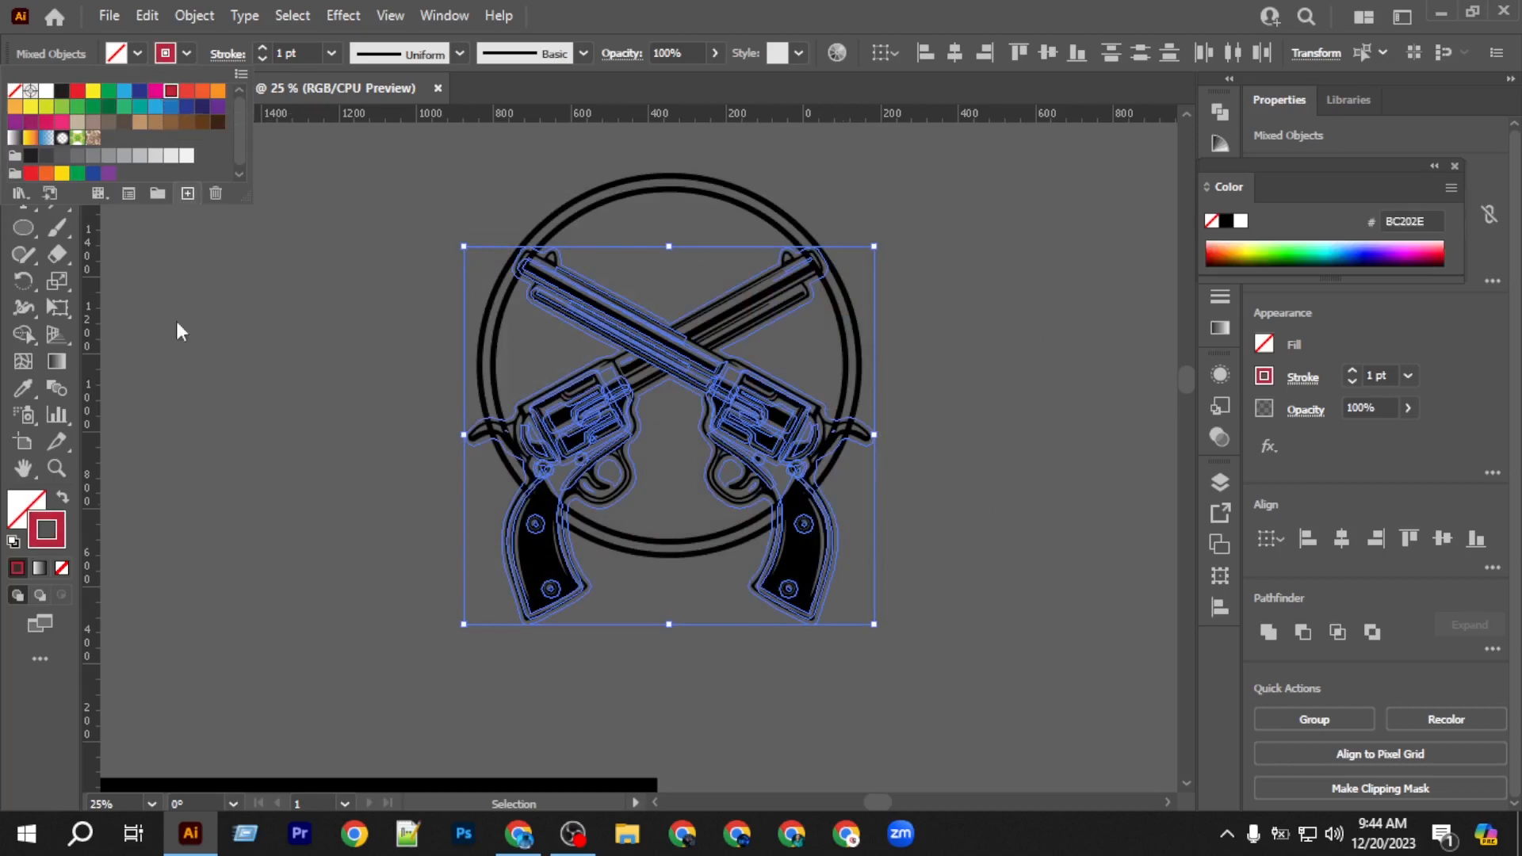
pyautogui.click(62, 533)
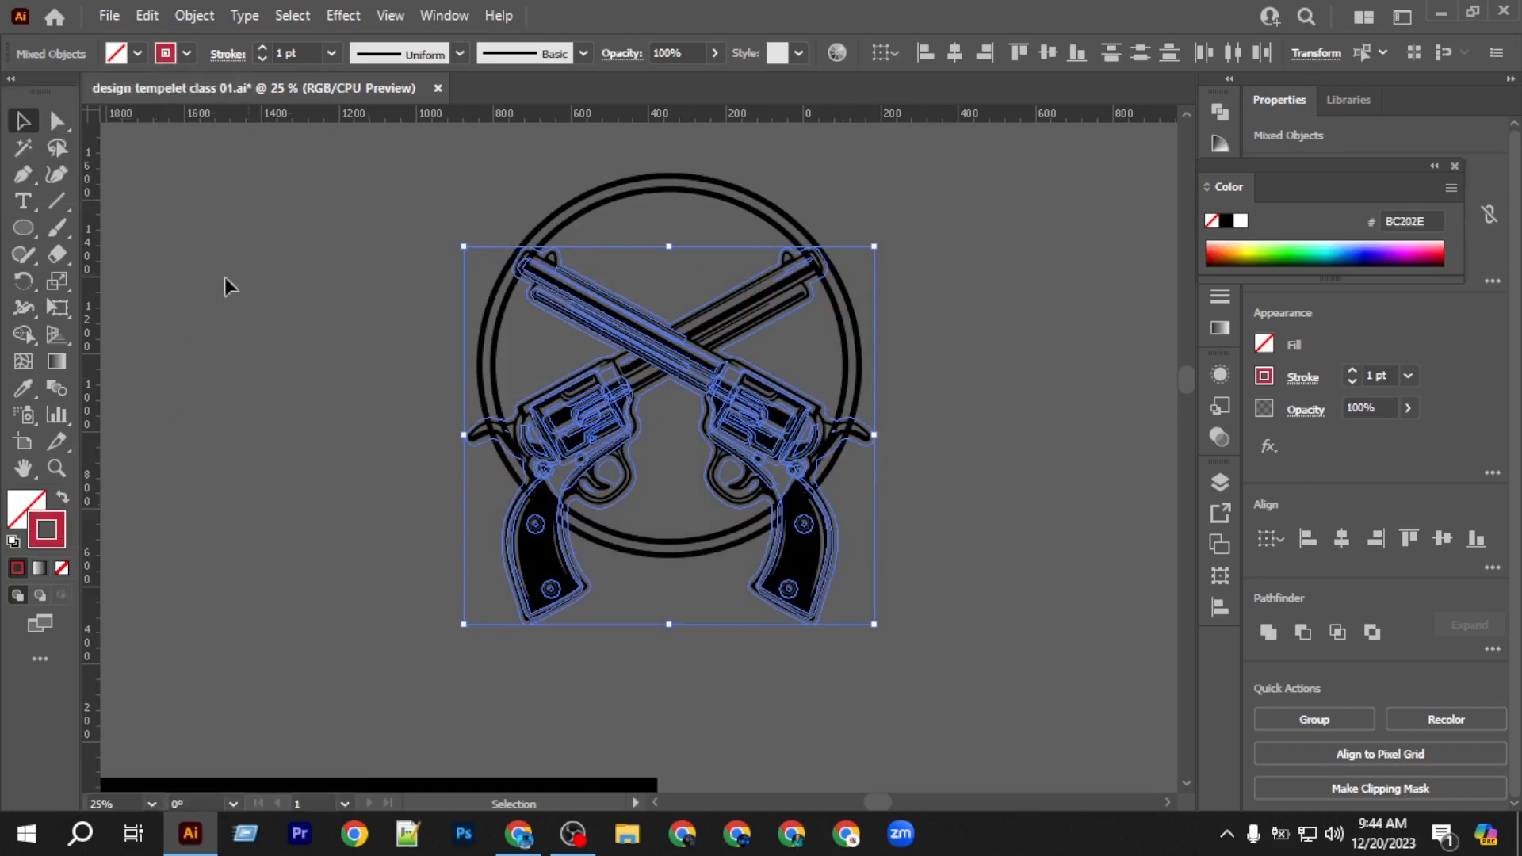
# Select all red-stroked offset outlines around the revolvers with the Magic Wand and delete them.
pyautogui.scroll(3, 396, 307)
pyautogui.scroll(5, 581, 392)
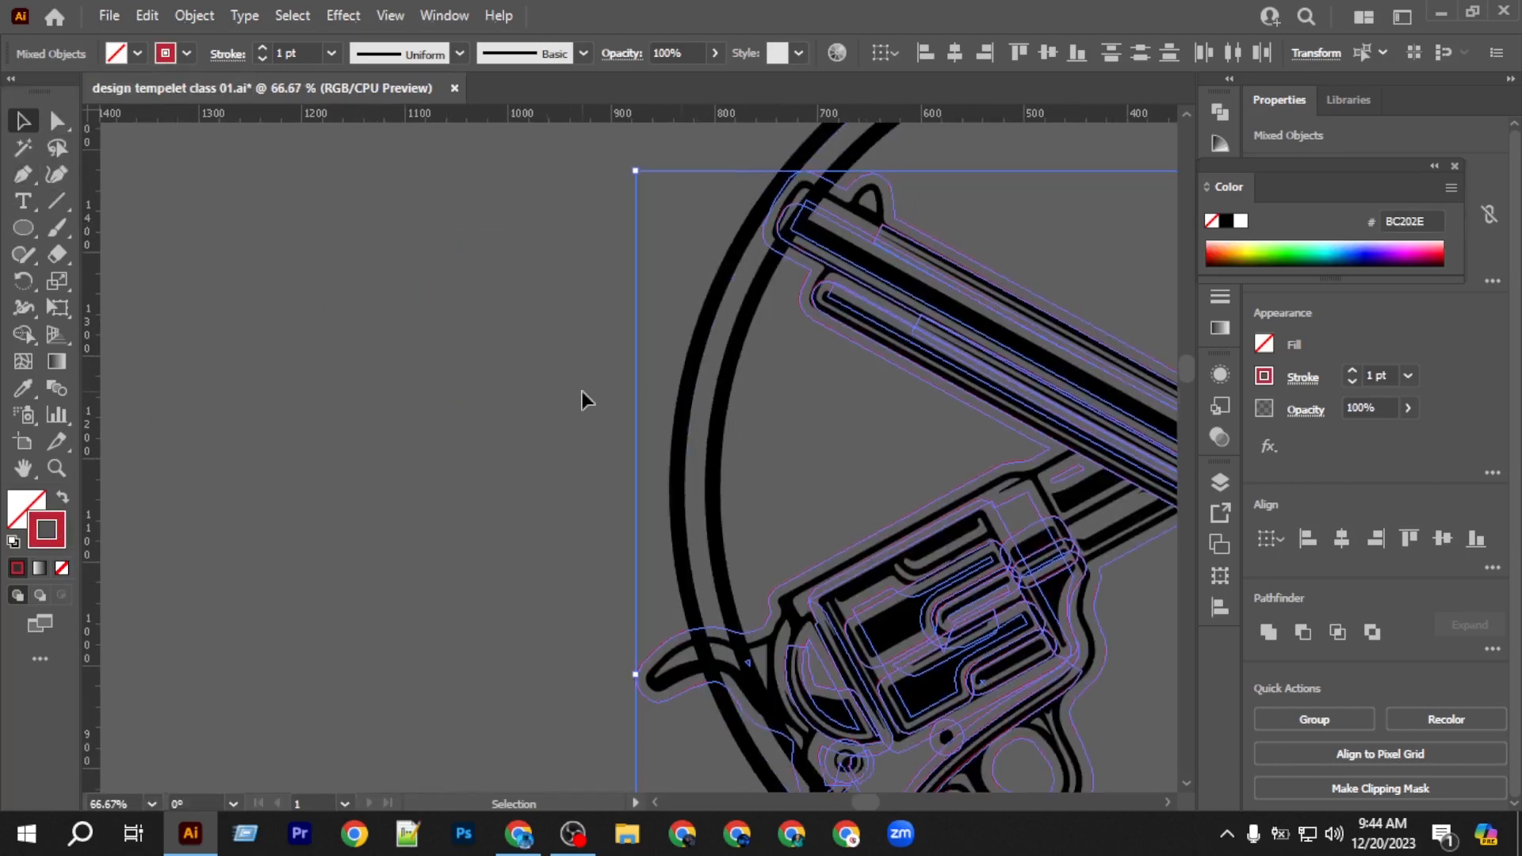
pyautogui.hscroll(2, 568, 391)
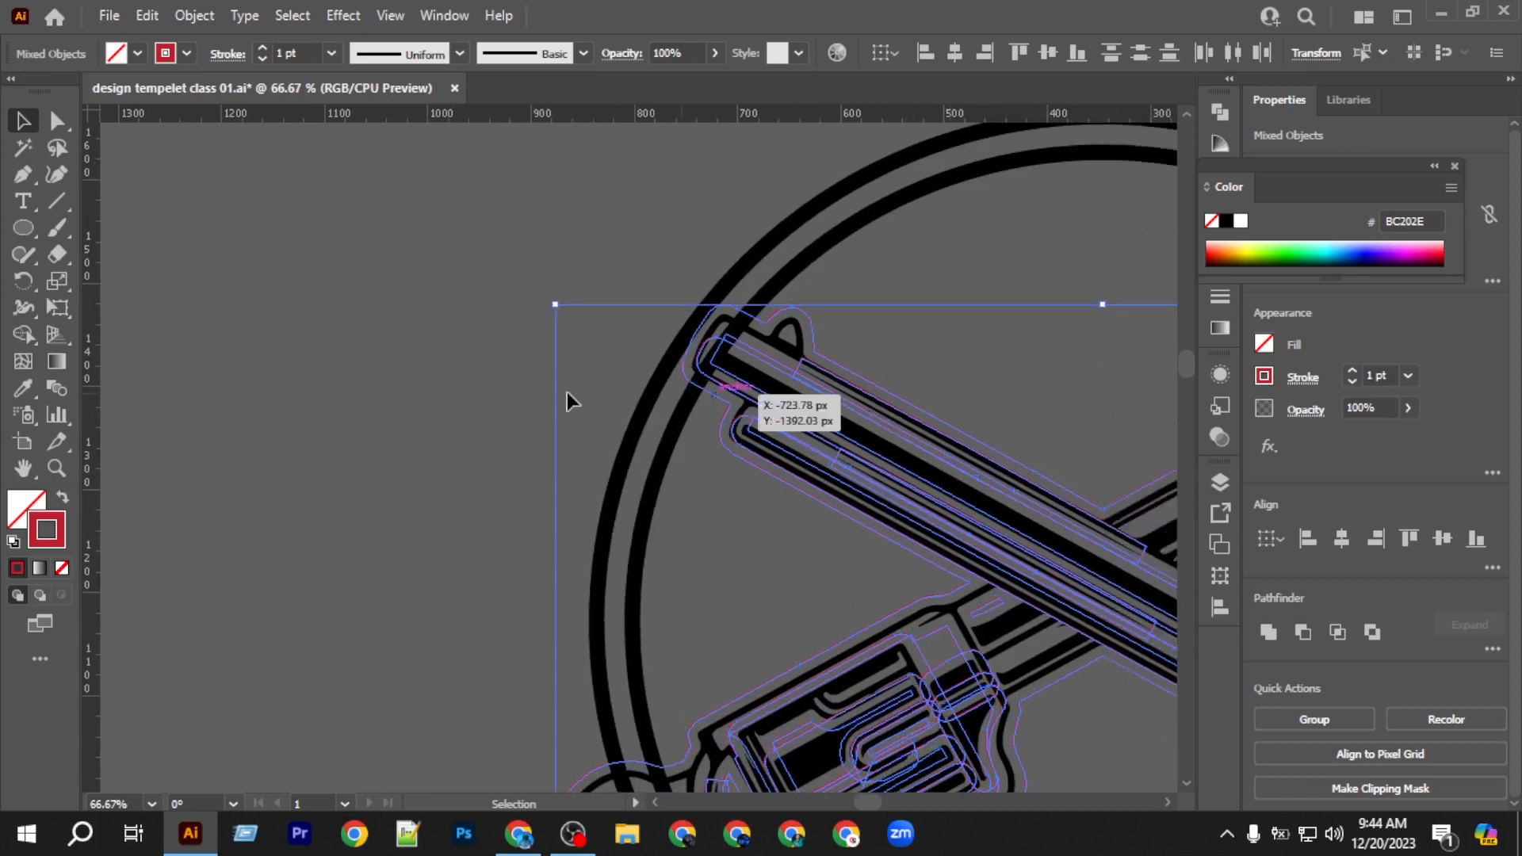
pyautogui.click(32, 155)
pyautogui.scroll(3, 876, 366)
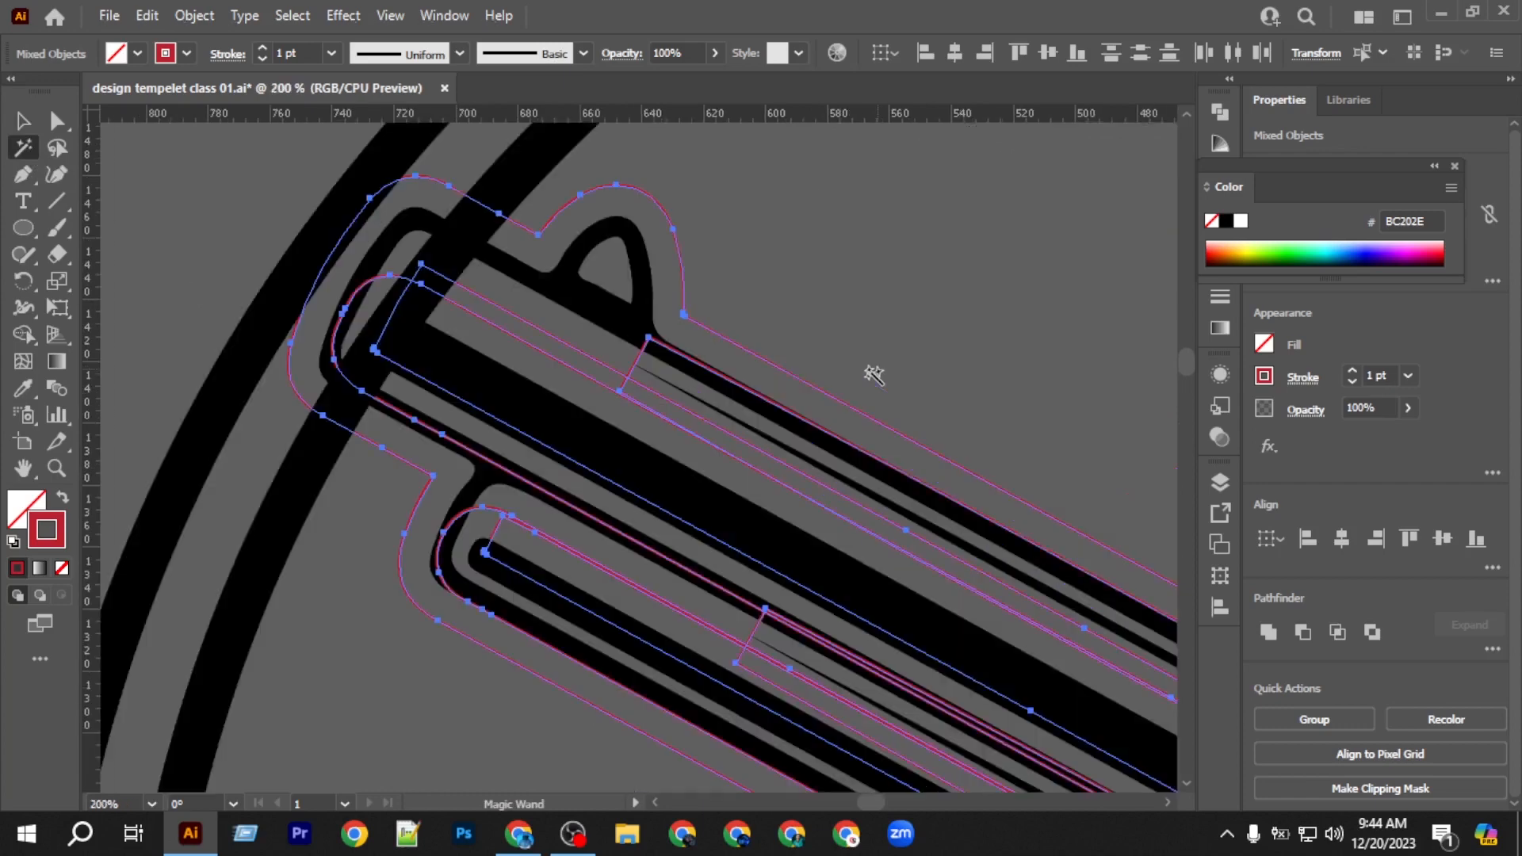
pyautogui.click(779, 365)
pyautogui.click(22, 121)
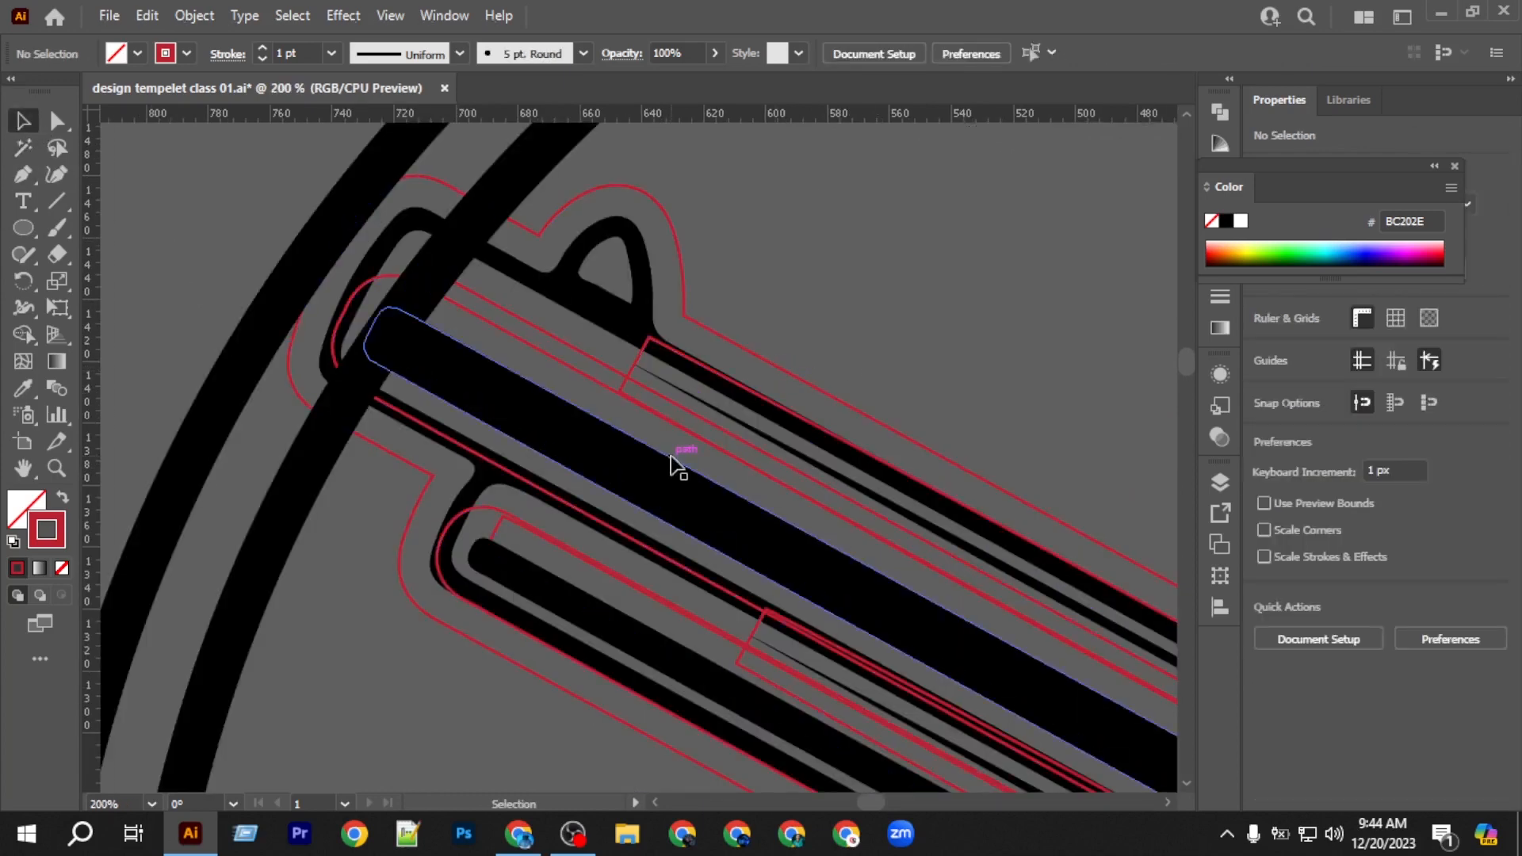
pyautogui.click(23, 150)
pyautogui.click(745, 346)
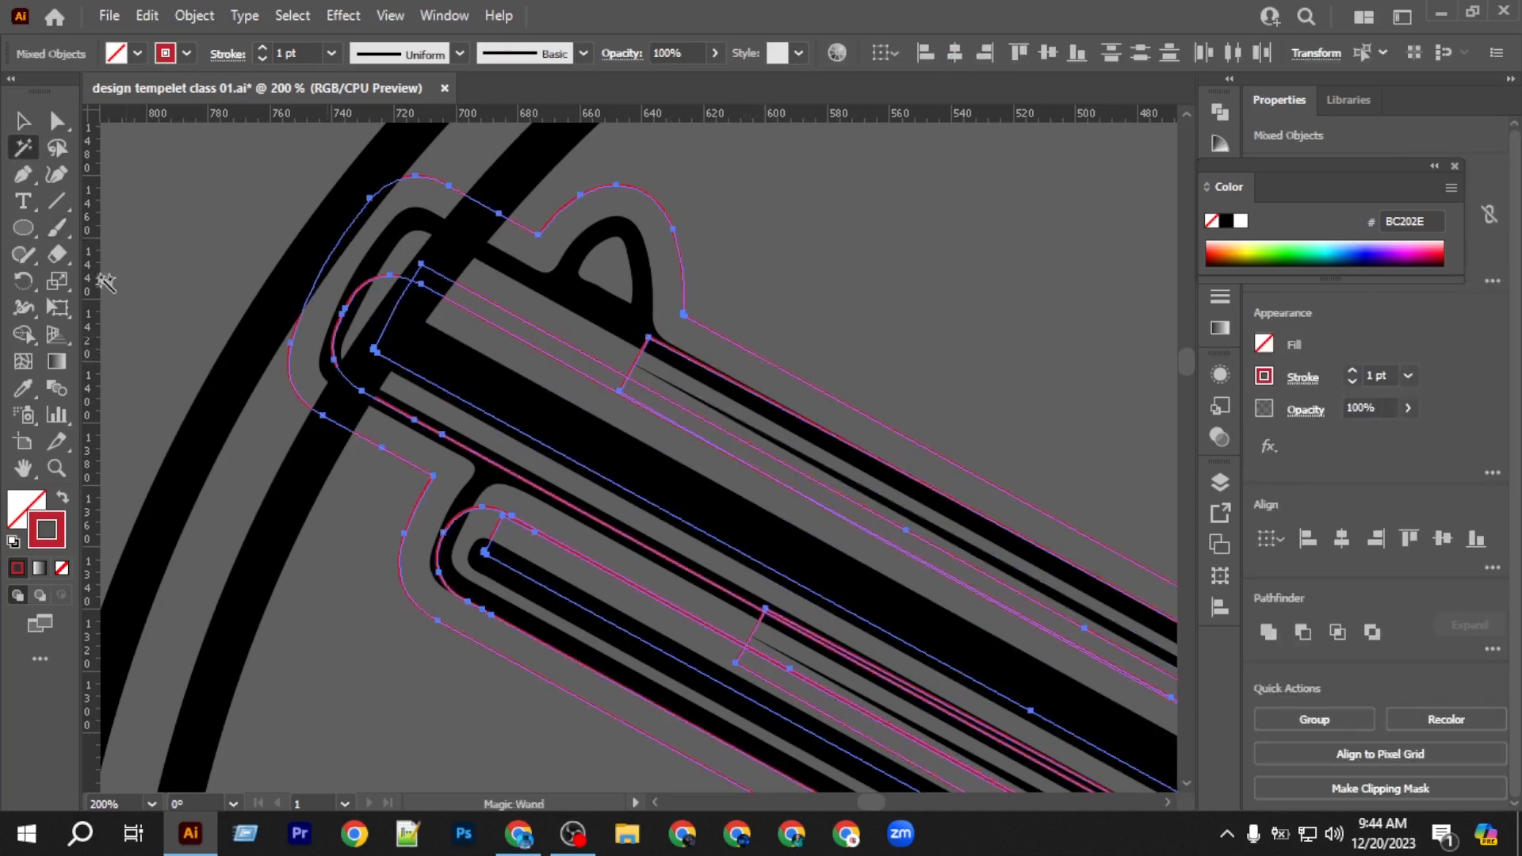
pyautogui.click(23, 121)
pyautogui.press('Delete')
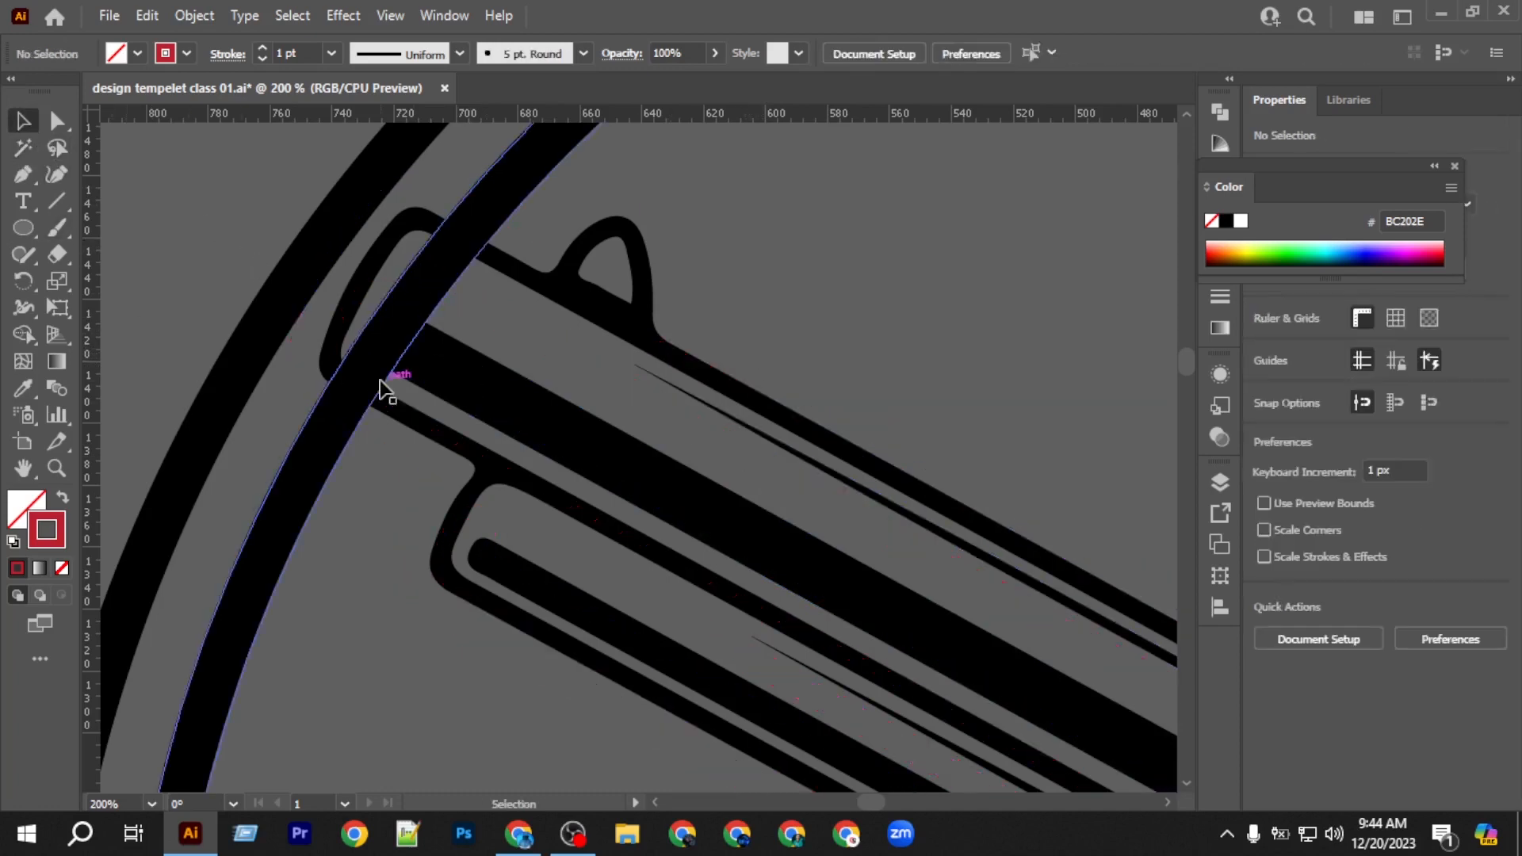
# Select the double ring and ungroup it into separate inner and outer rings.
pyautogui.click(435, 322)
pyautogui.scroll(-3, 456, 287)
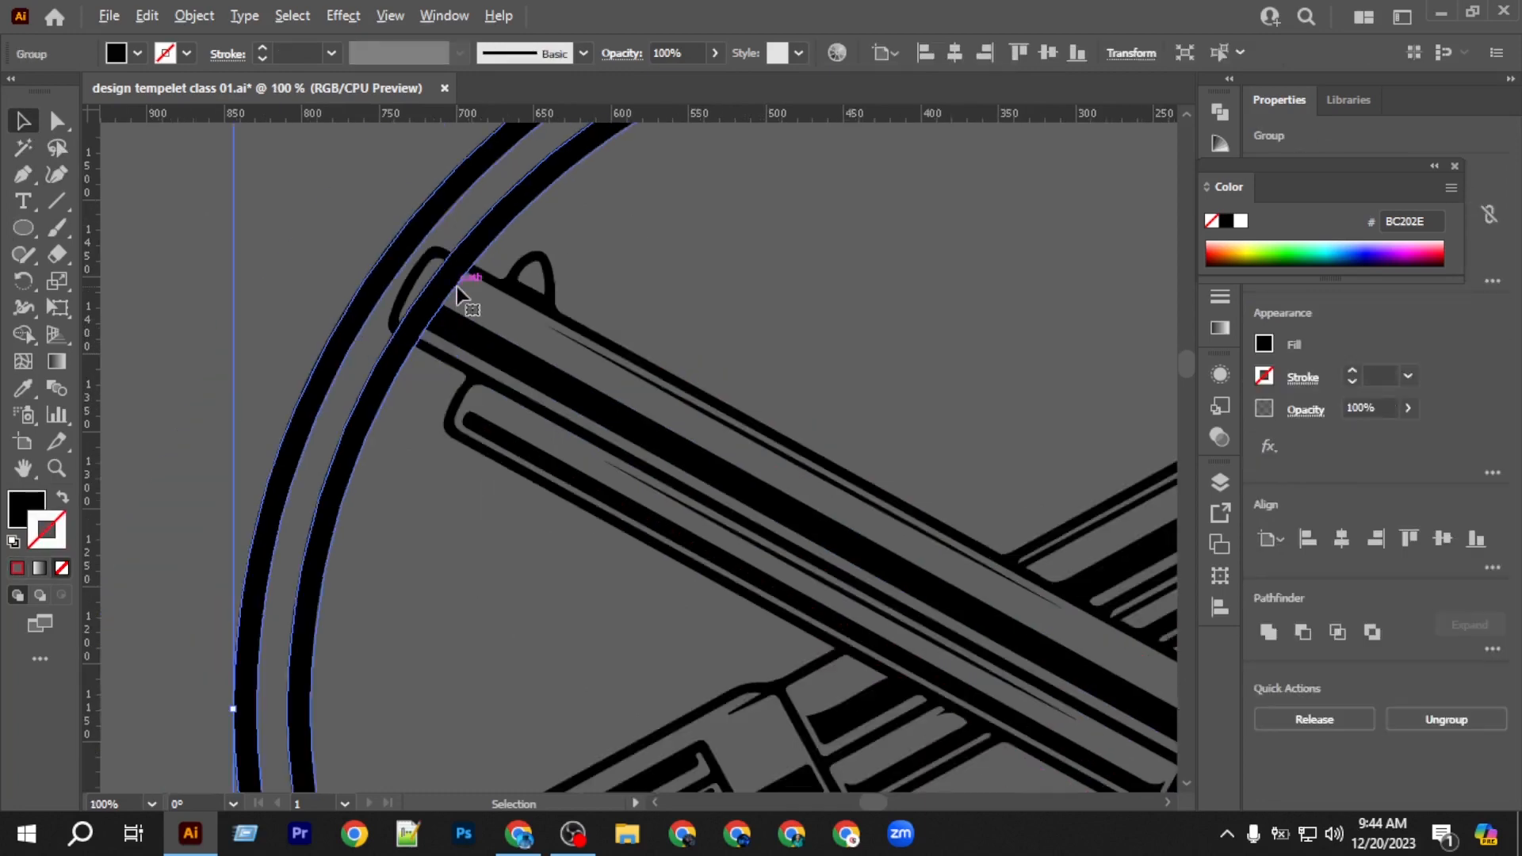
pyautogui.scroll(-4, 457, 287)
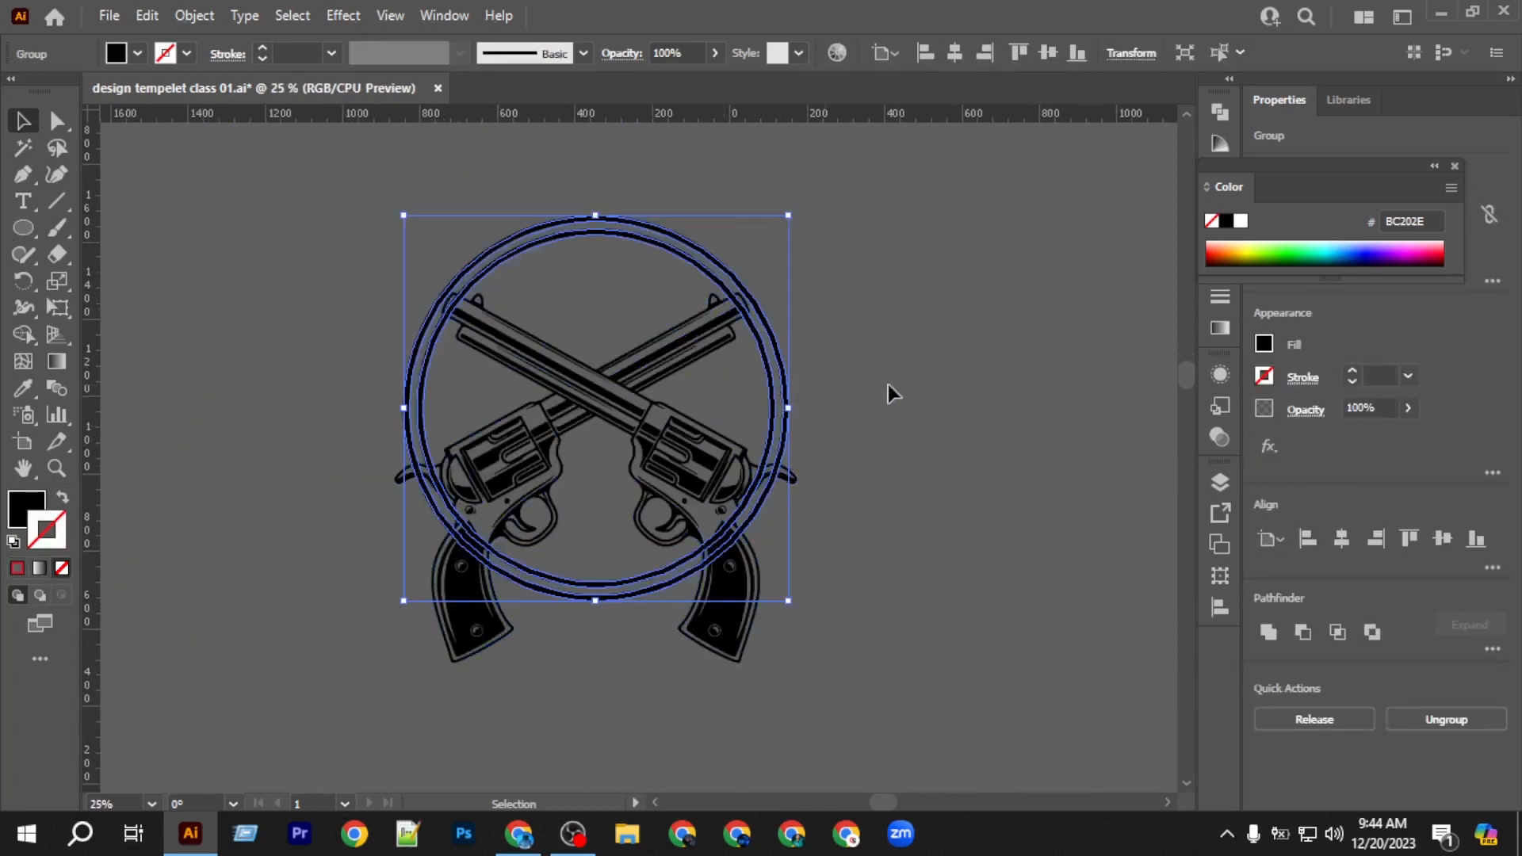
pyautogui.click(846, 386)
pyautogui.click(779, 438)
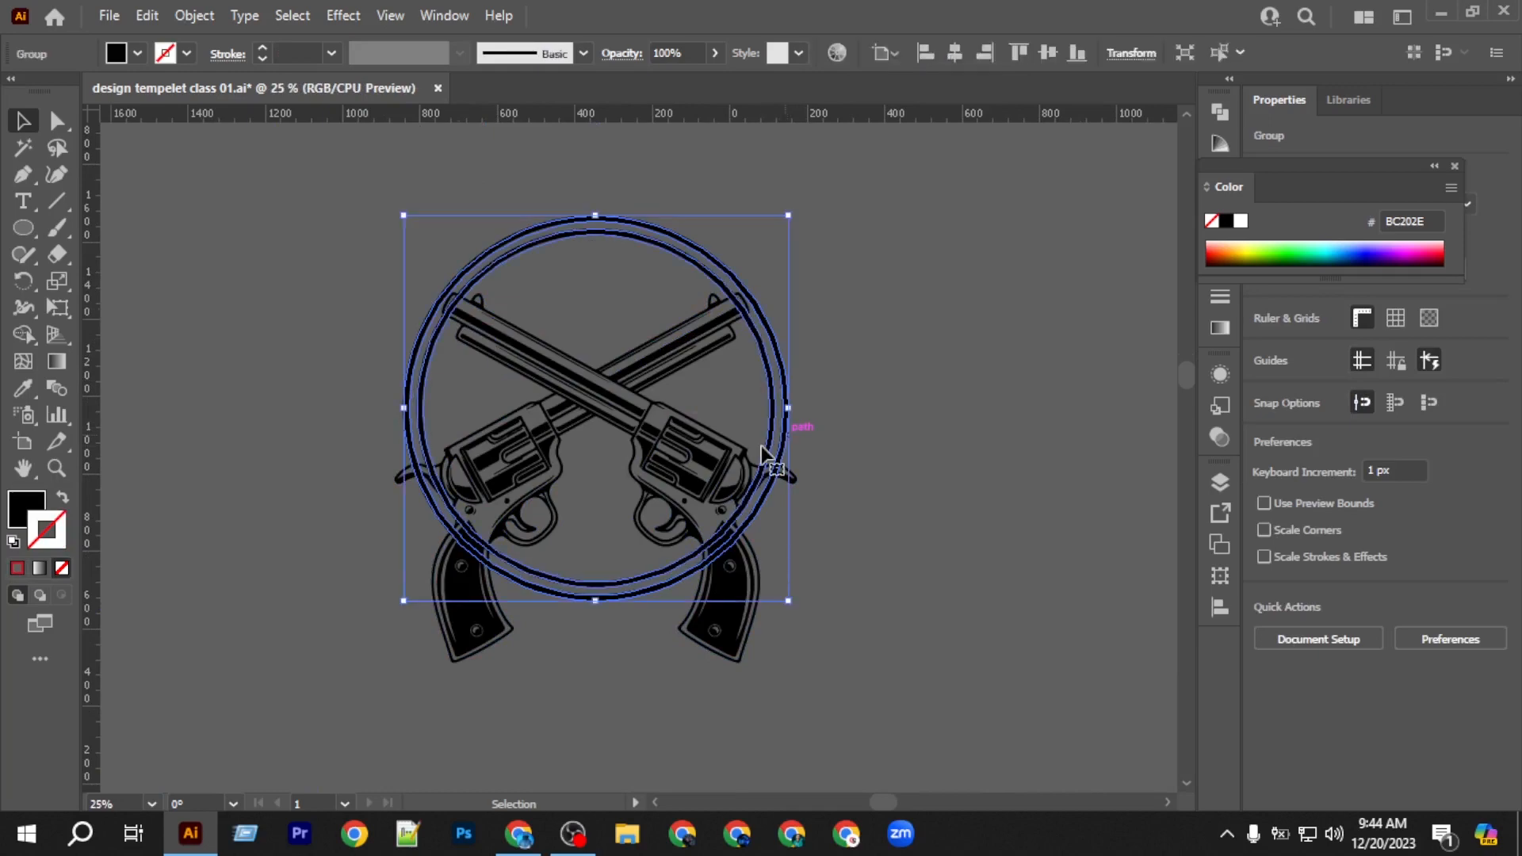
pyautogui.scroll(2, 762, 373)
pyautogui.scroll(2, 230, 178)
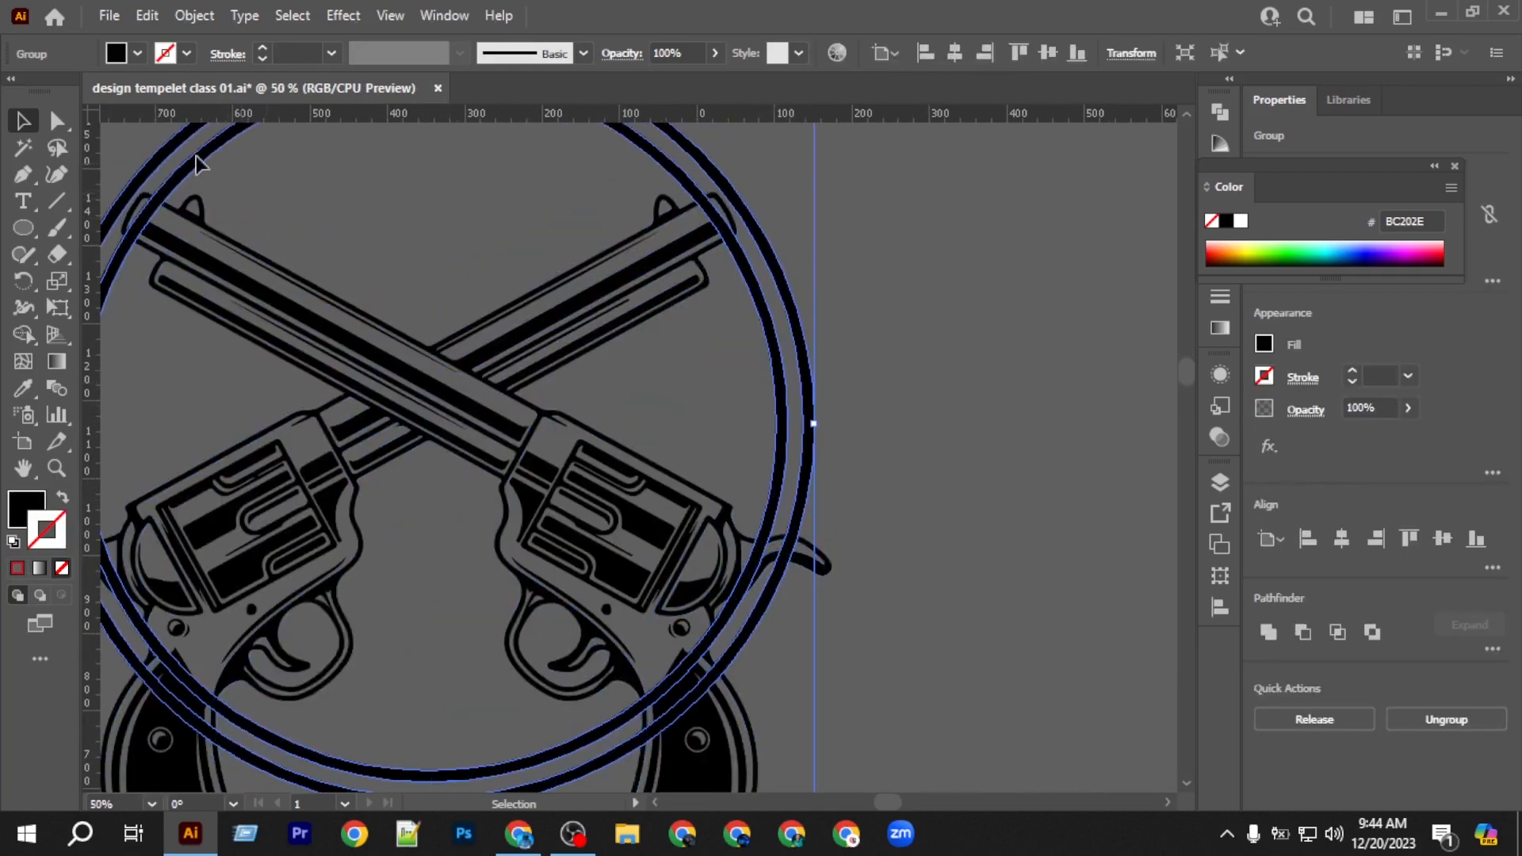
pyautogui.rightClick(197, 160)
pyautogui.click(313, 346)
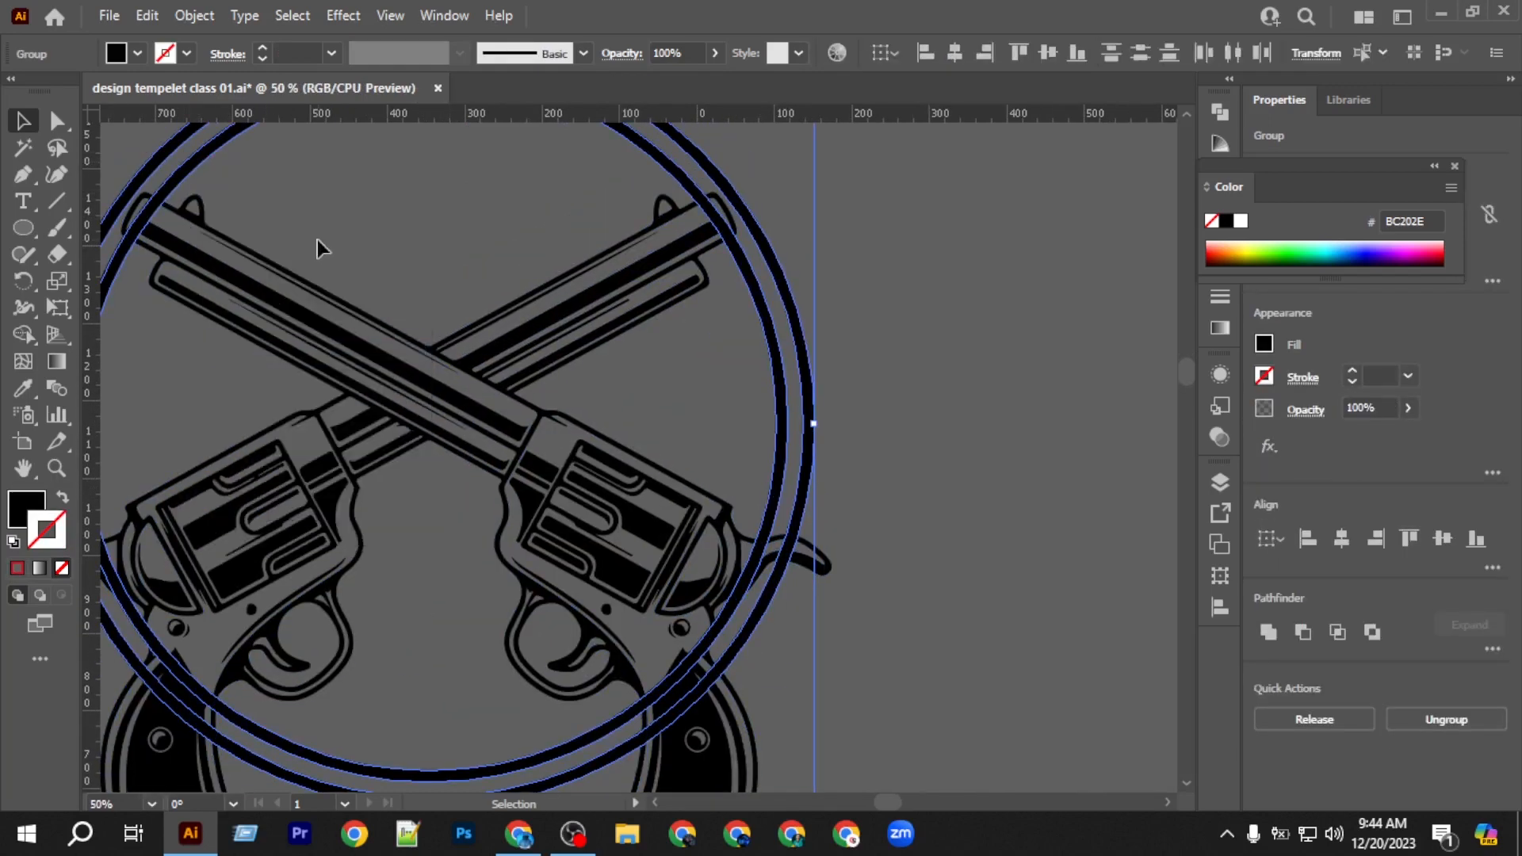
# Select only the inner ring where it crosses the upper-left revolver muzzle.
pyautogui.click(317, 241)
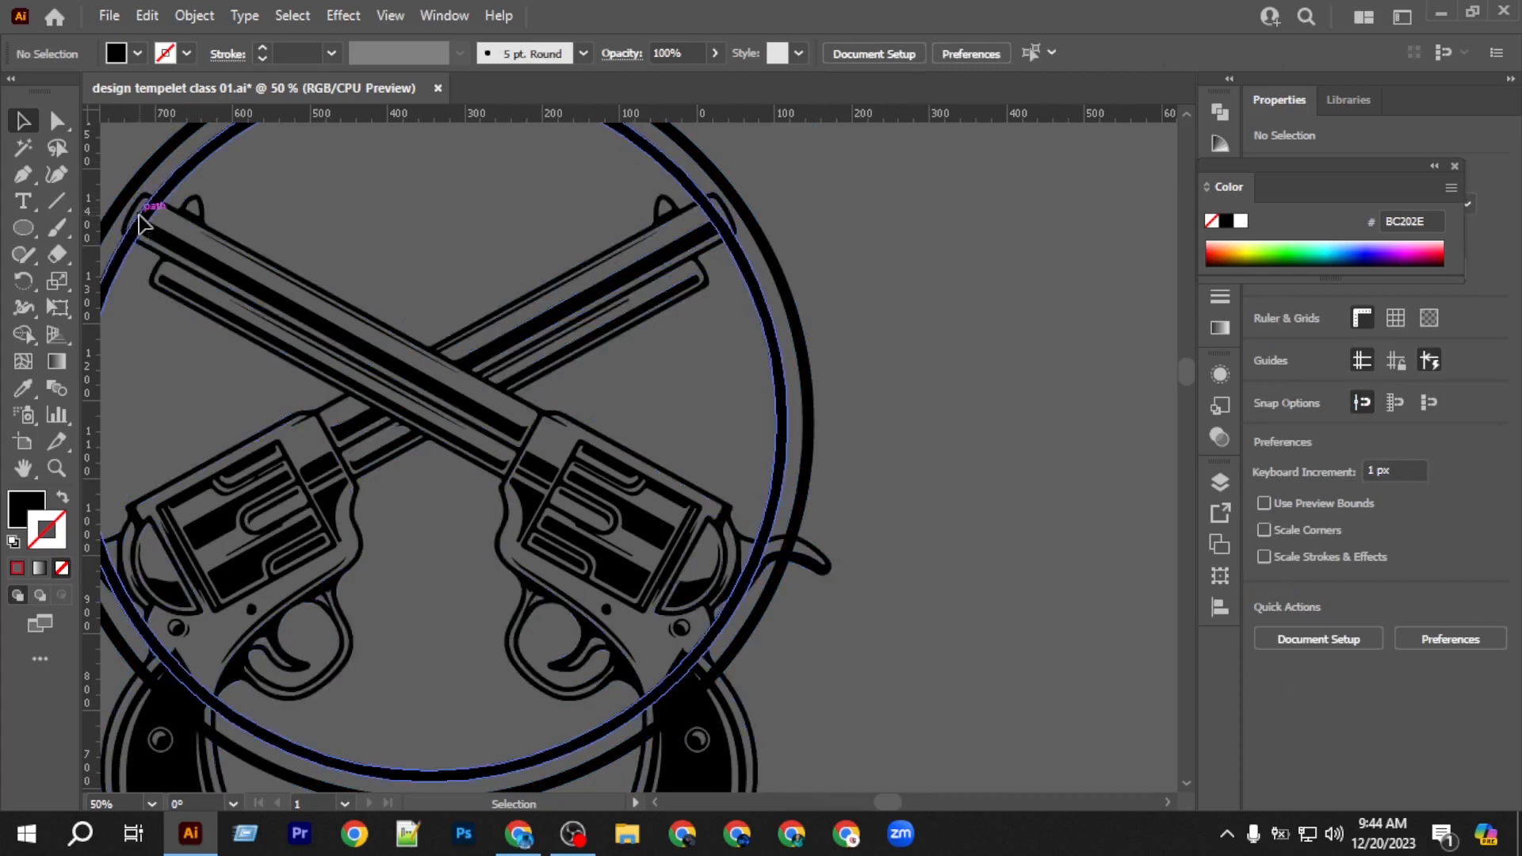
pyautogui.click(141, 224)
pyautogui.scroll(2, 156, 217)
pyautogui.click(246, 238)
pyautogui.scroll(-4, 340, 330)
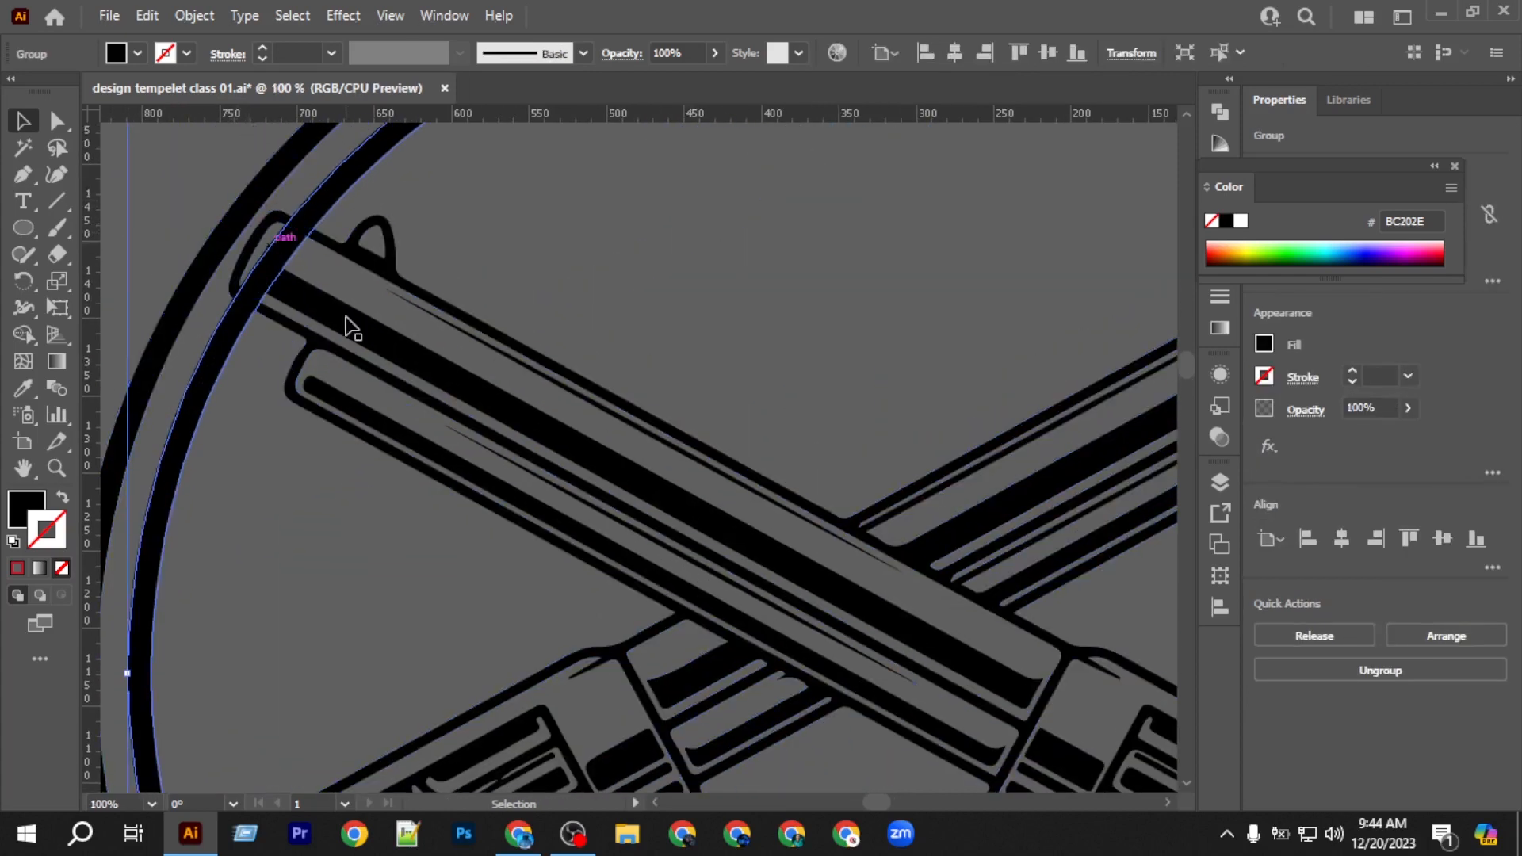
# Undo the ring ungrouping, the outline deletion, the red stroke, the fill and stroke swap, and the revolvers' path offset.
pyautogui.hotkey('ctrl', 'z')
pyautogui.hotkey('ctrl', 'z')
pyautogui.hotkey('ctrl', 'z')
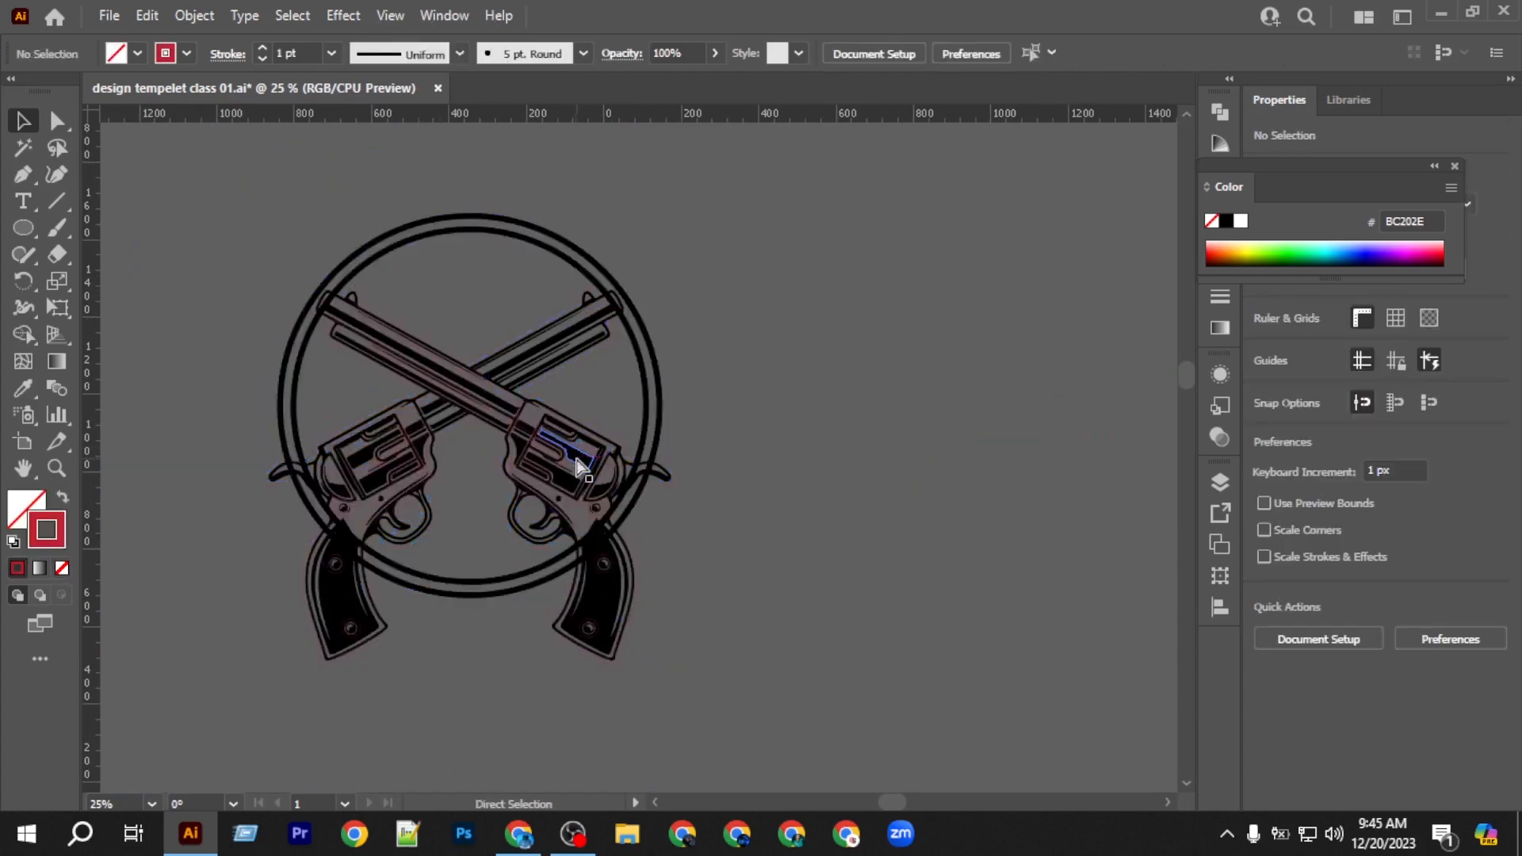
pyautogui.scroll(3, 396, 432)
pyautogui.scroll(5, 418, 420)
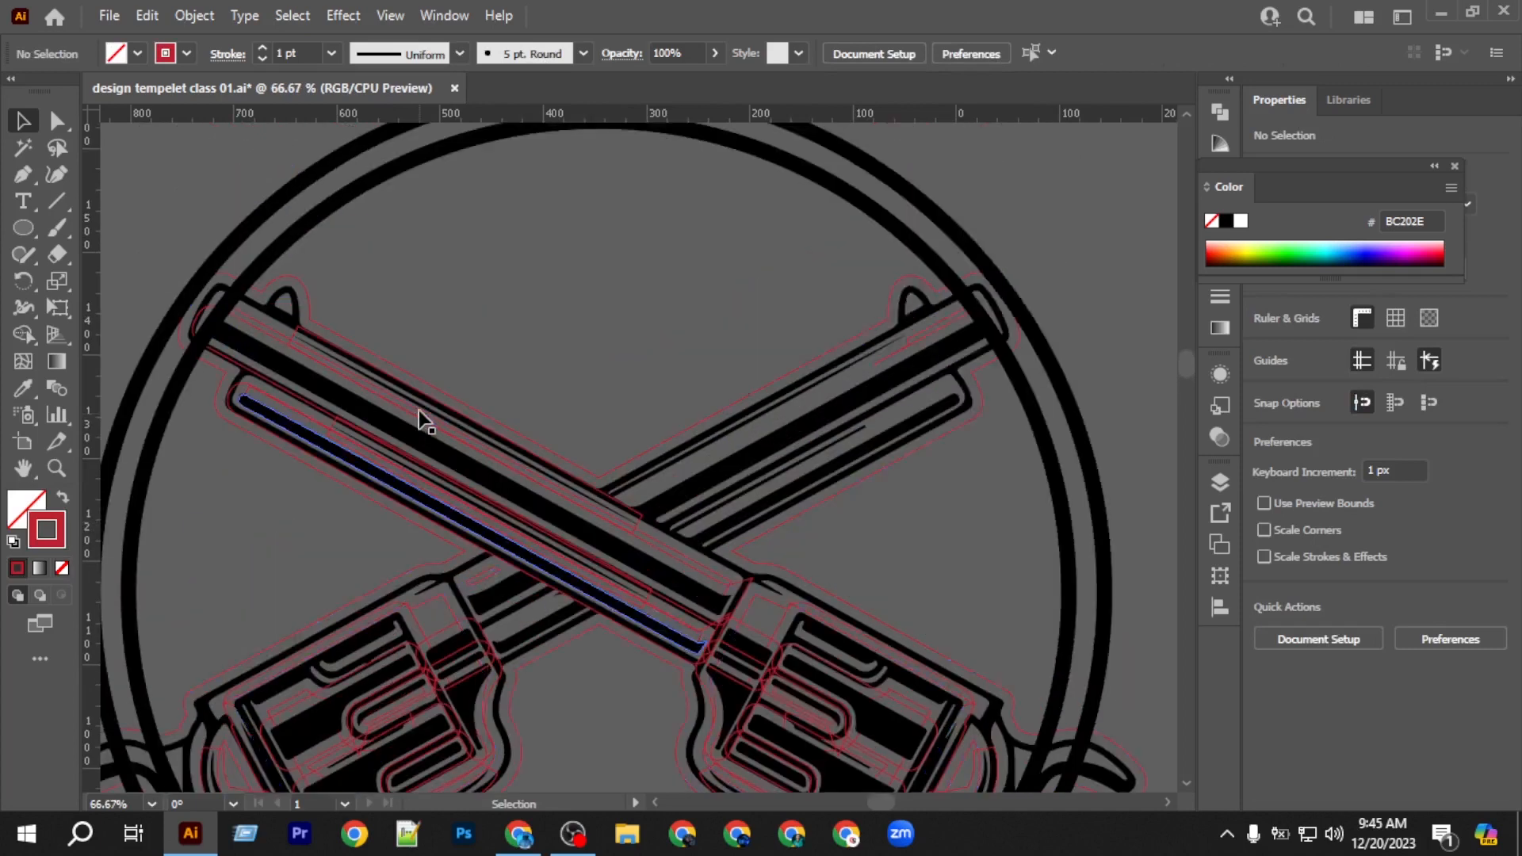
pyautogui.hscroll(-3, 405, 408)
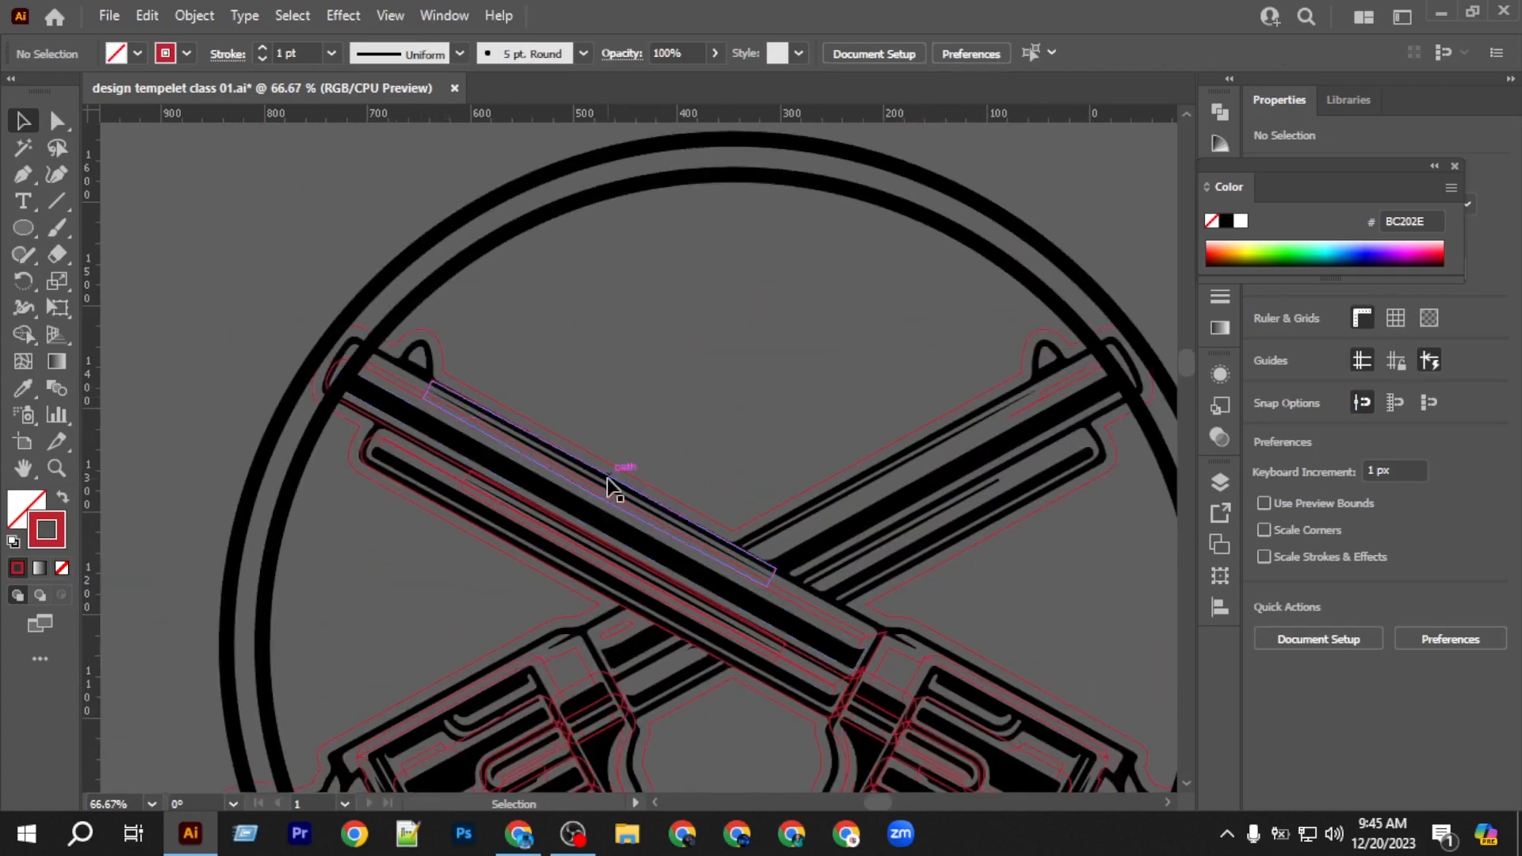
pyautogui.scroll(-3, 614, 488)
pyautogui.click(614, 487)
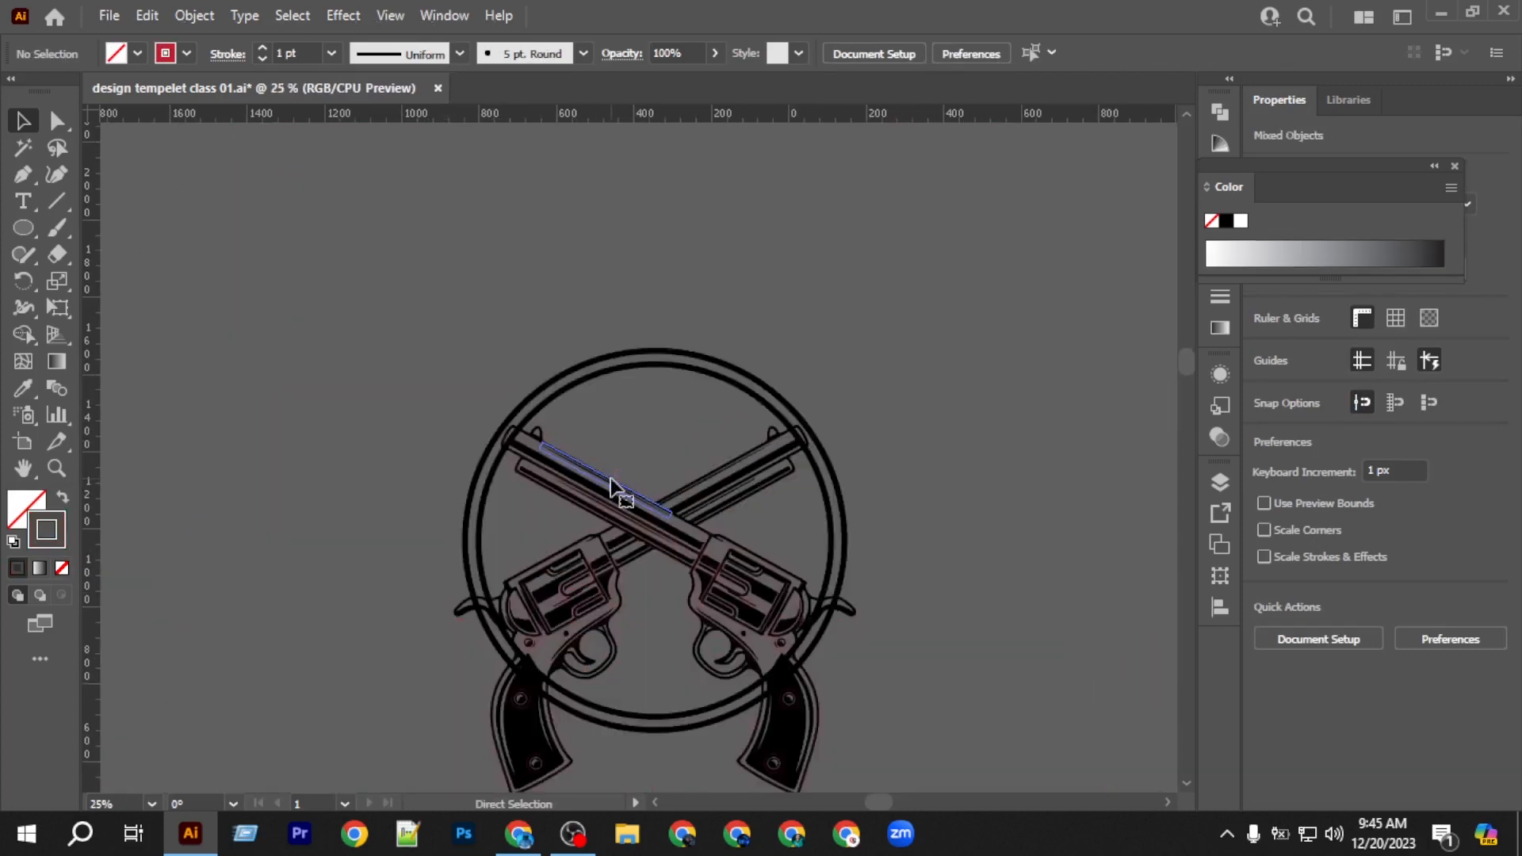
pyautogui.hotkey('shift', 'x')
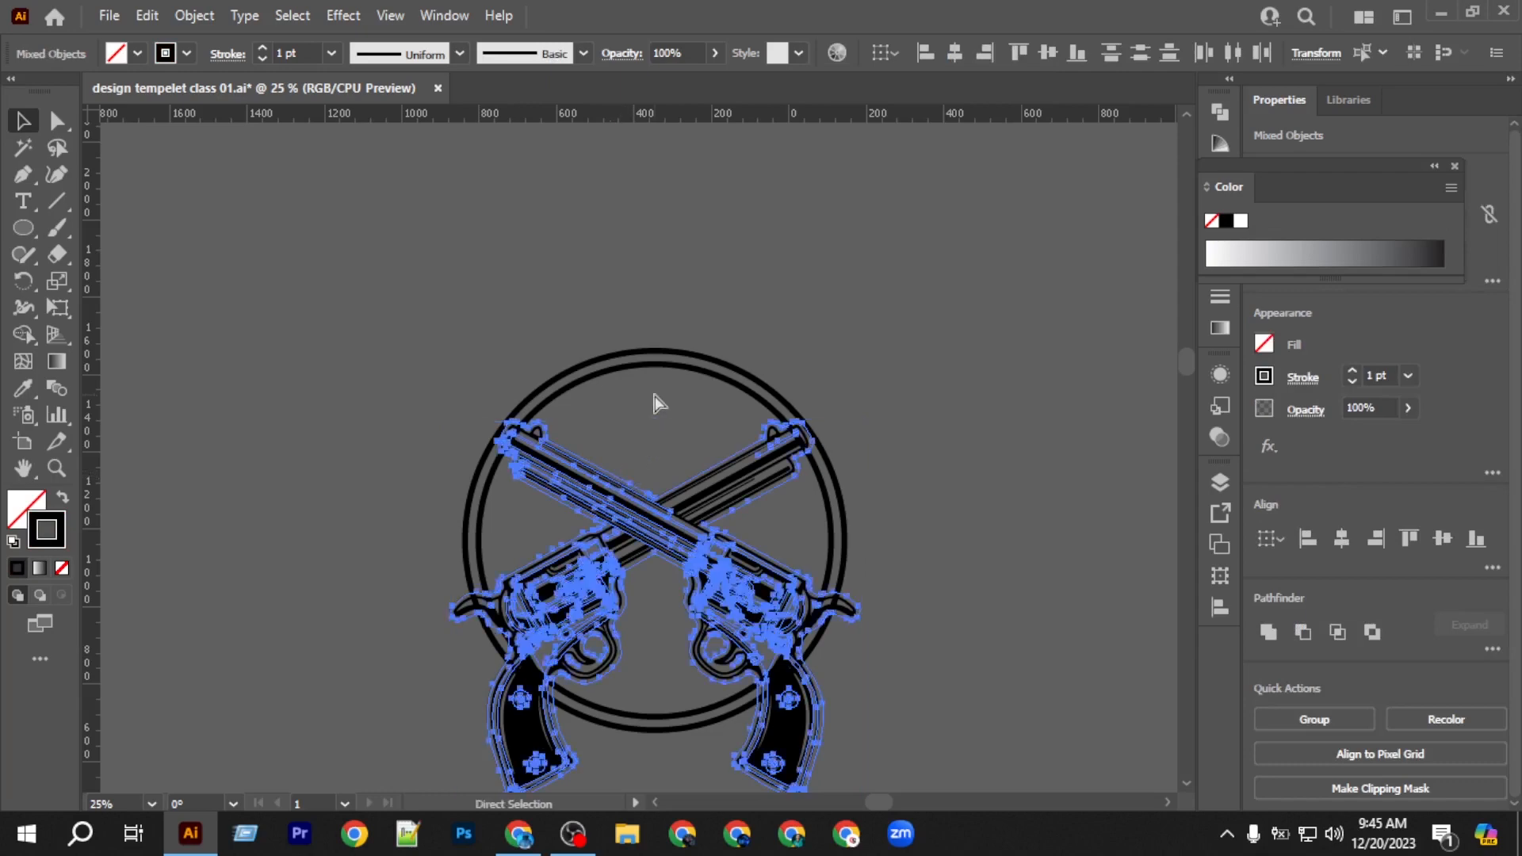
pyautogui.hotkey('ctrl', 'z')
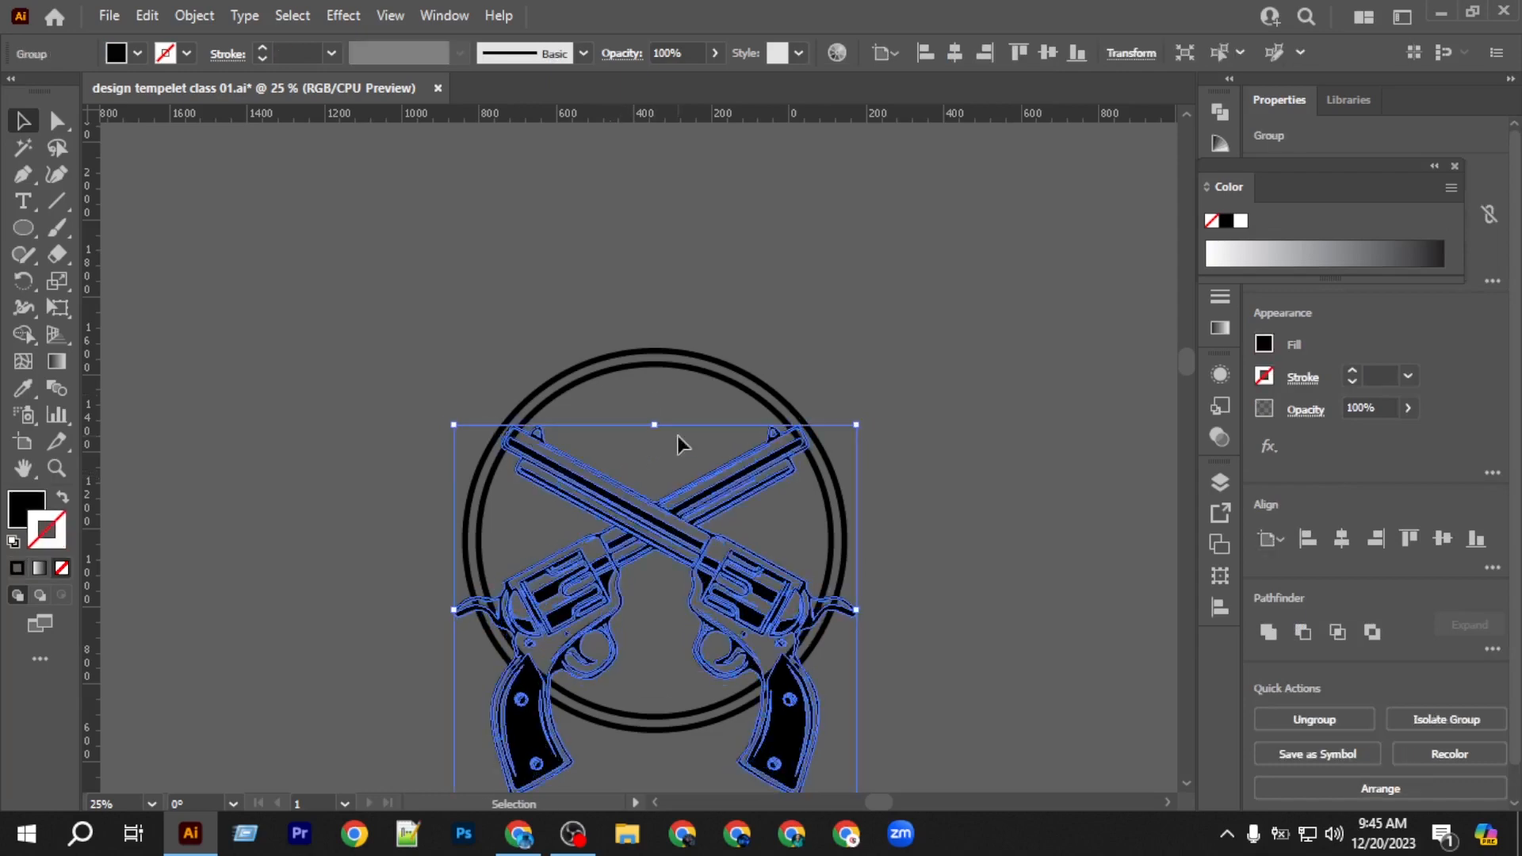
# Shrink the grouped revolvers slightly and proportionally about their centre.
pyautogui.click(668, 435)
pyautogui.scroll(-2, 660, 444)
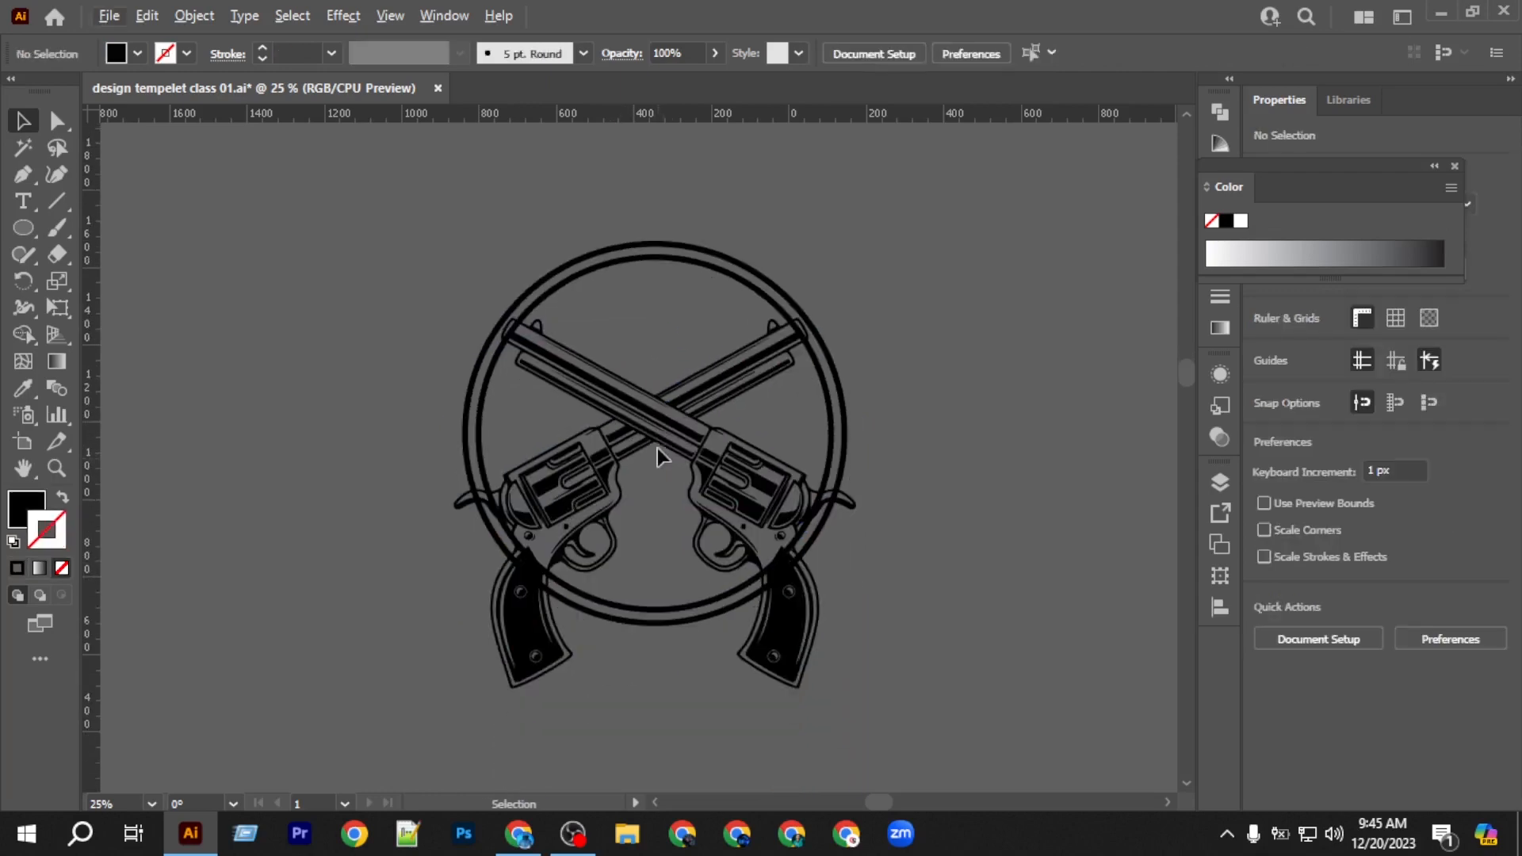
pyautogui.click(650, 379)
pyautogui.moveTo(655, 323); pyautogui.dragTo(654, 326)
pyautogui.scroll(2, 662, 345)
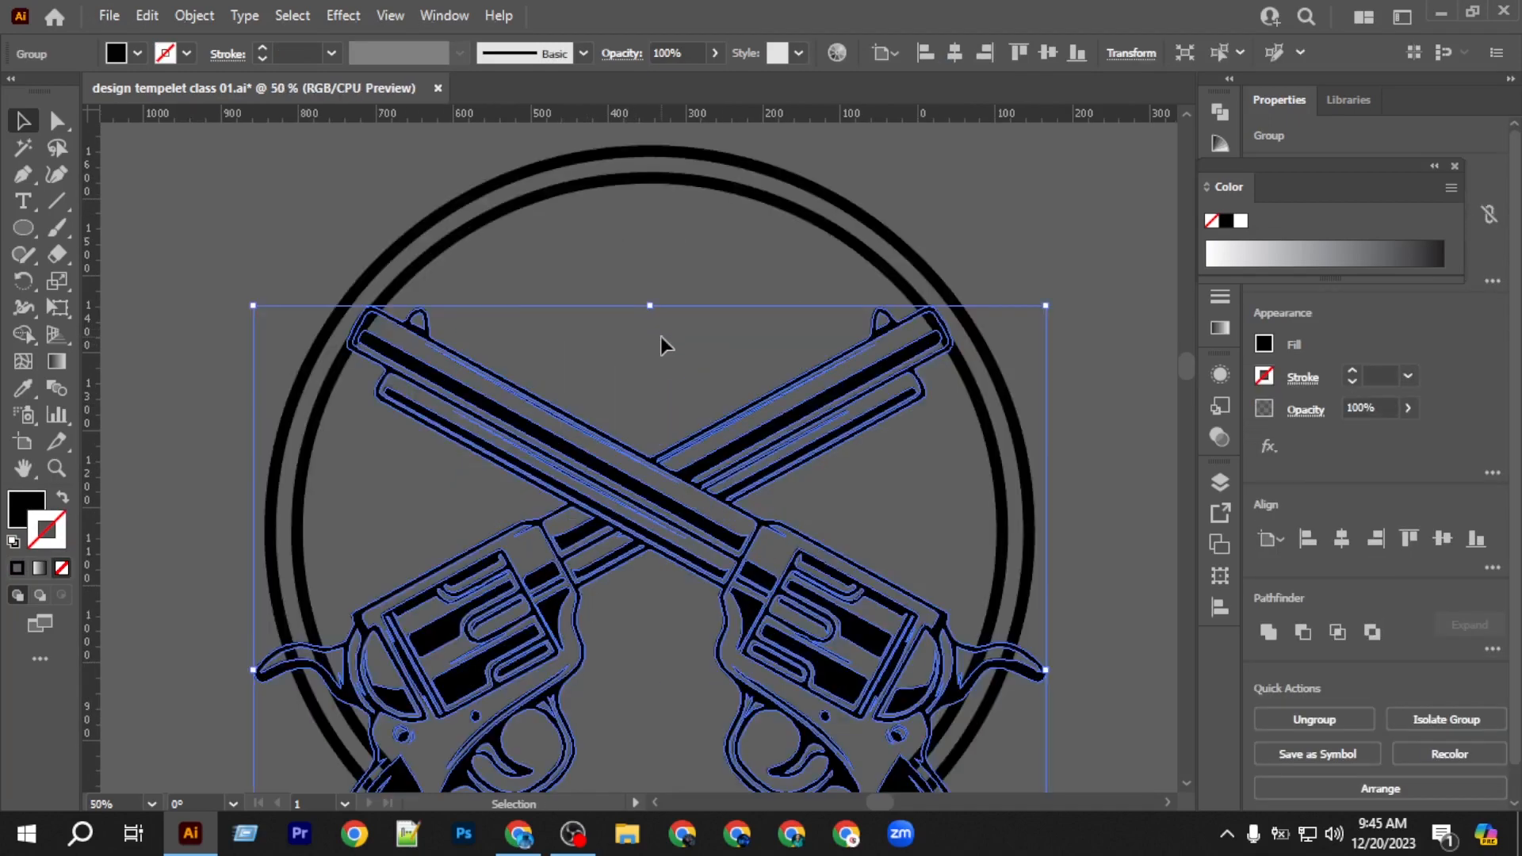
pyautogui.click(692, 358)
pyautogui.scroll(-2, 693, 358)
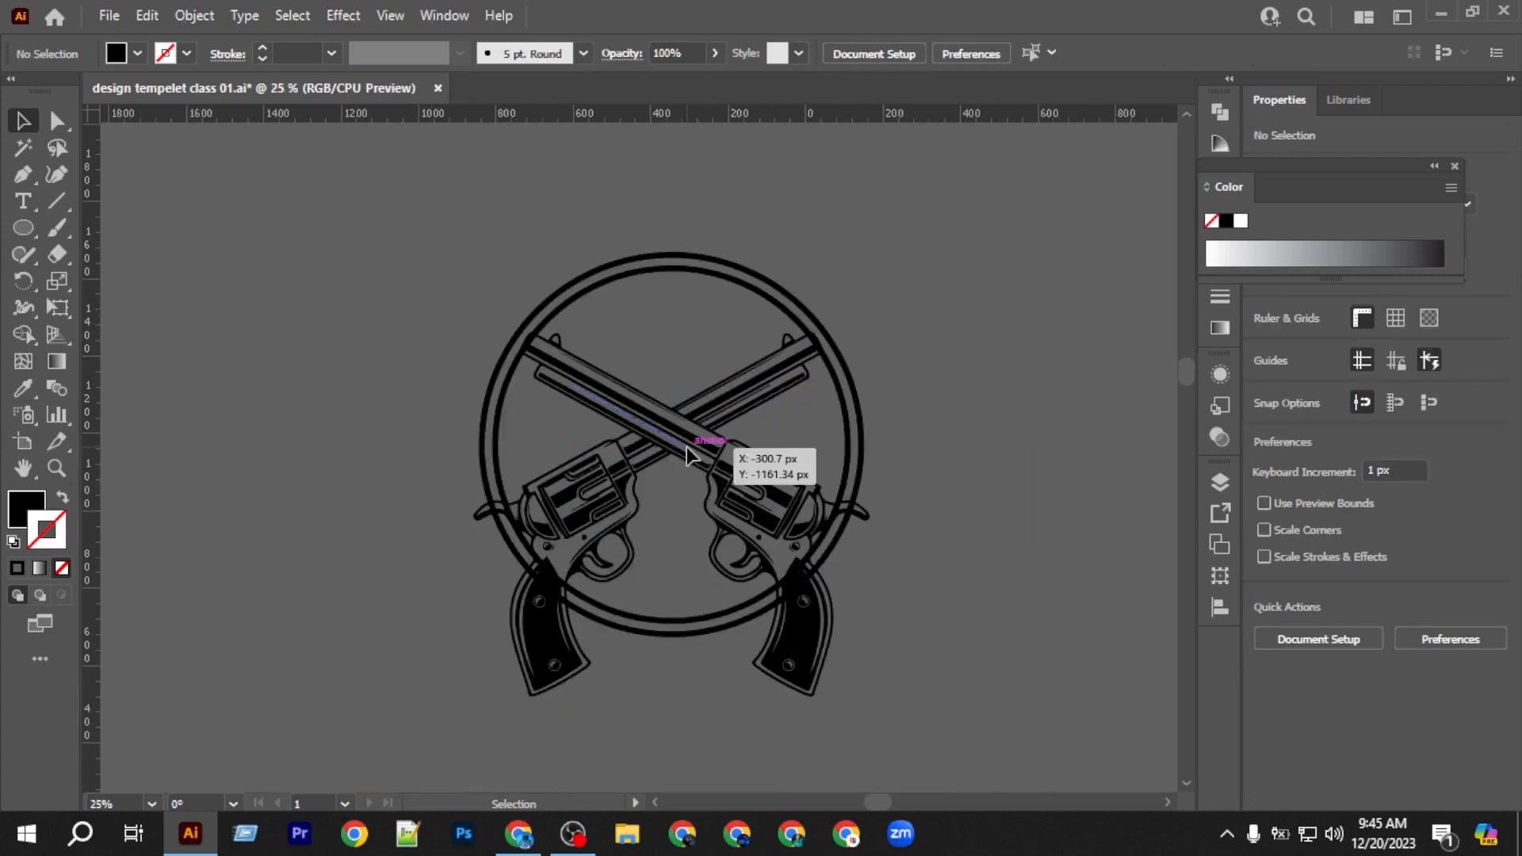
# Align the revolvers and the double ring to each other's horizontal centres.
pyautogui.click(686, 449)
pyautogui.keyDown('shift'); pyautogui.click(685, 267); pyautogui.keyUp('shift')
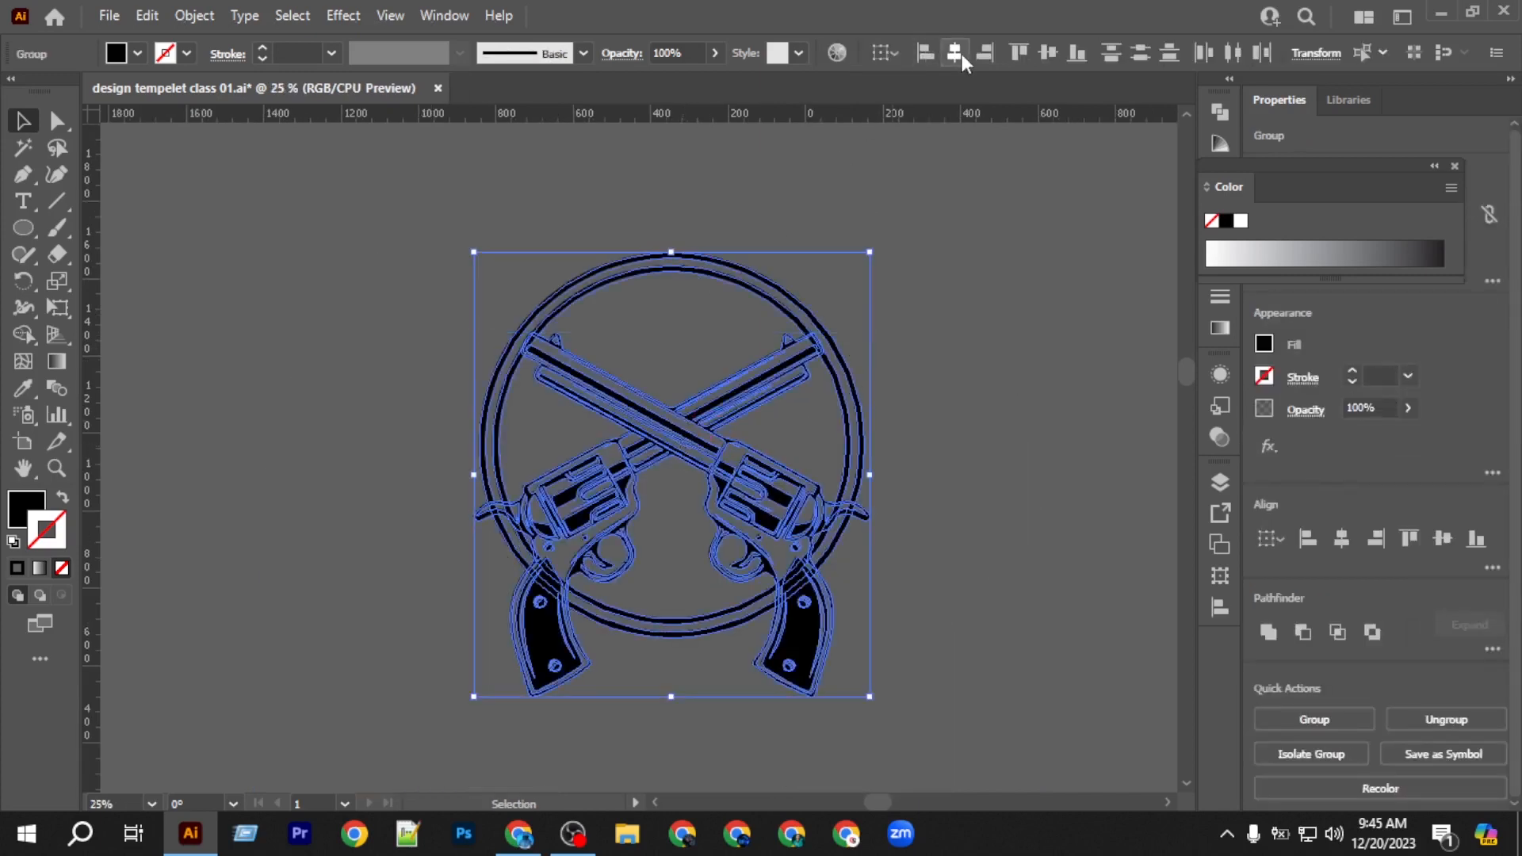
pyautogui.click(890, 348)
# Offset the revolvers' paths by 10 px with miter joins and a miter limit of 4.
pyautogui.click(753, 381)
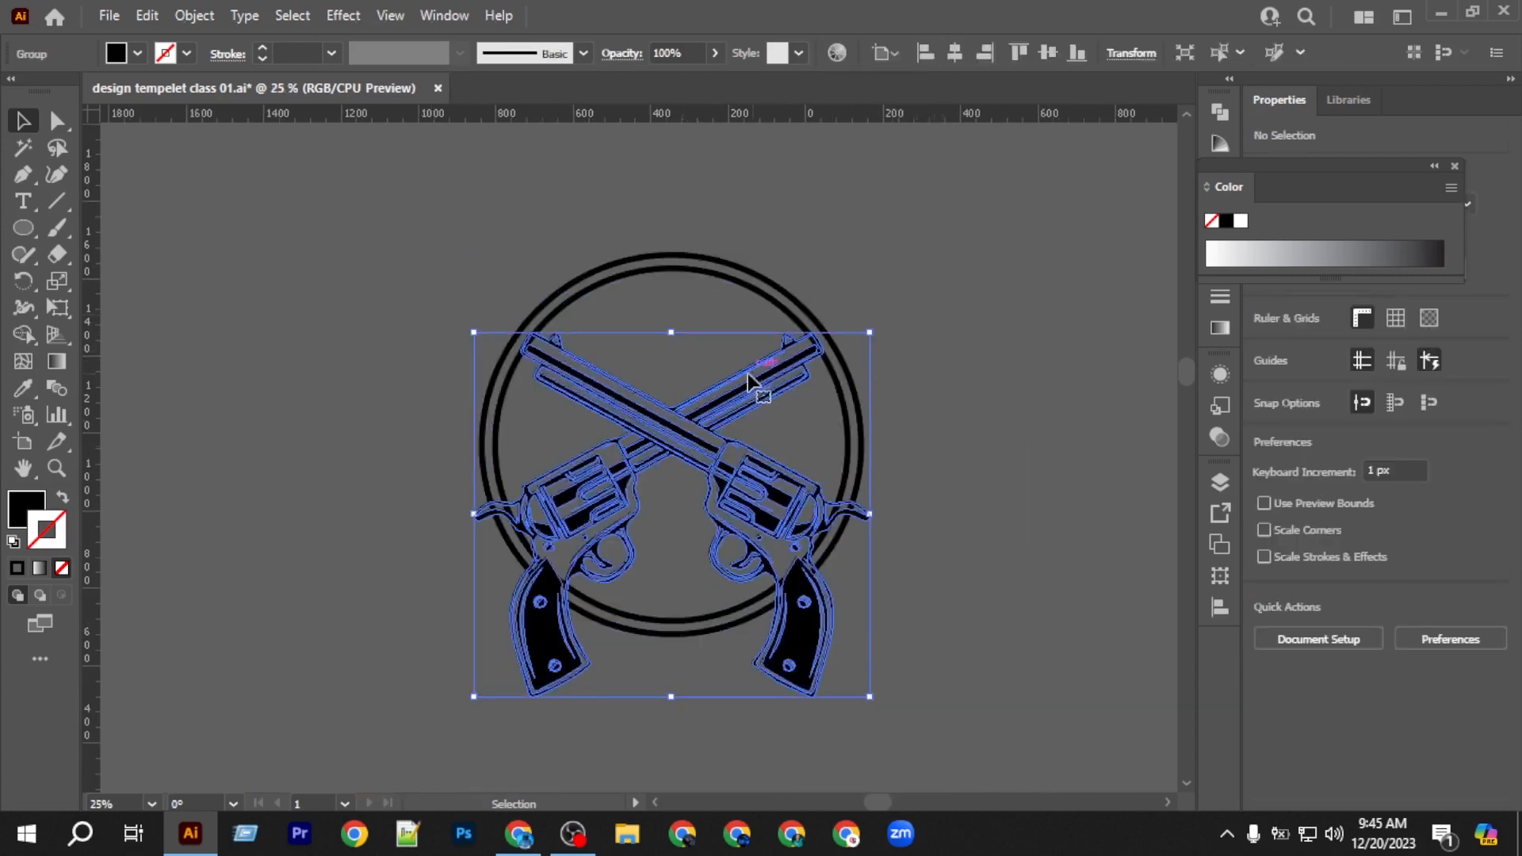
pyautogui.click(189, 17)
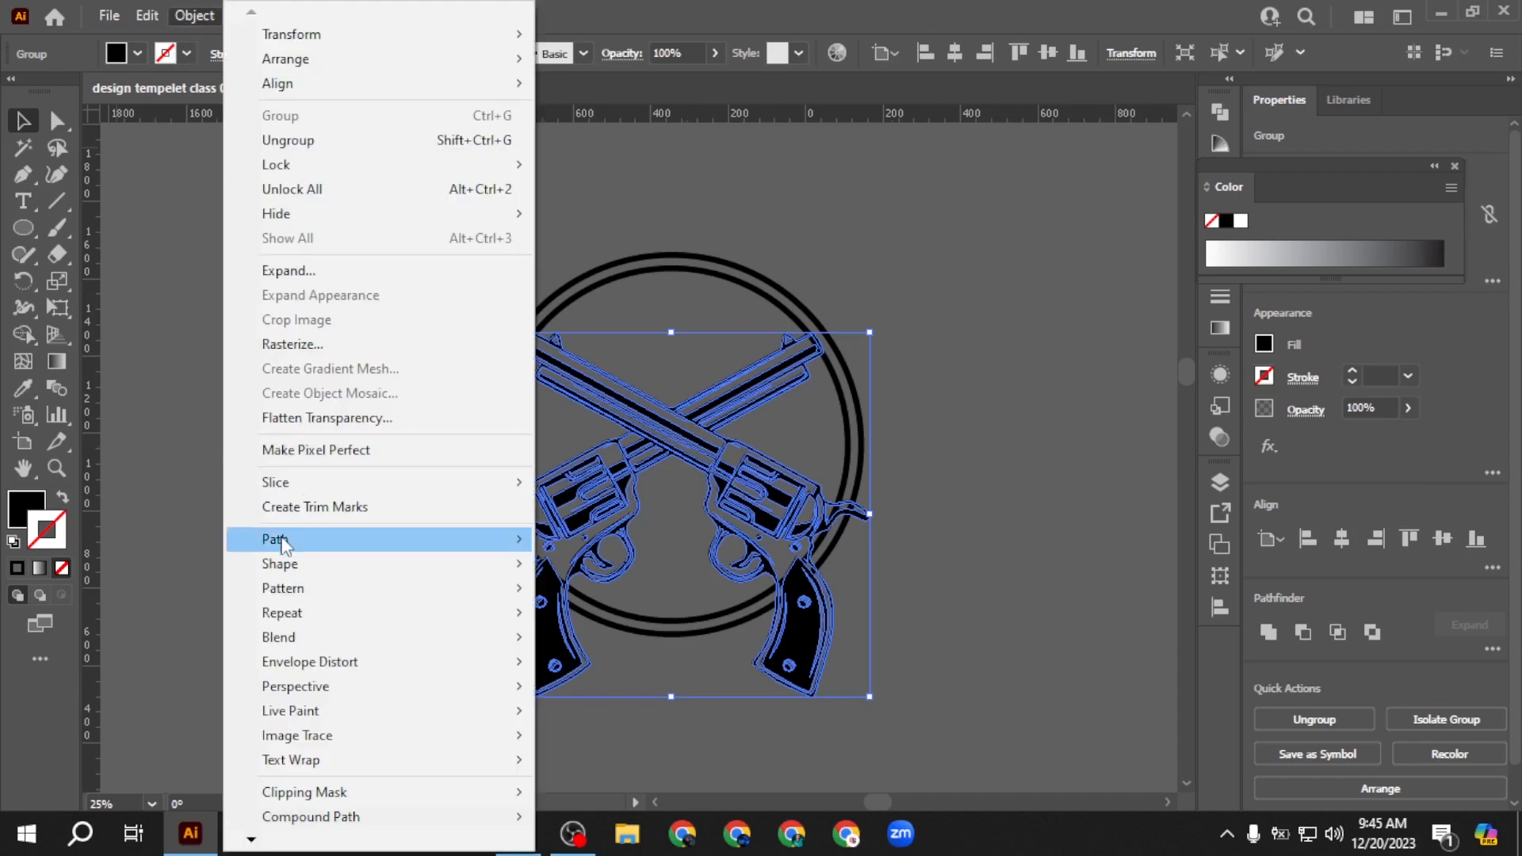
pyautogui.moveTo(284, 541)
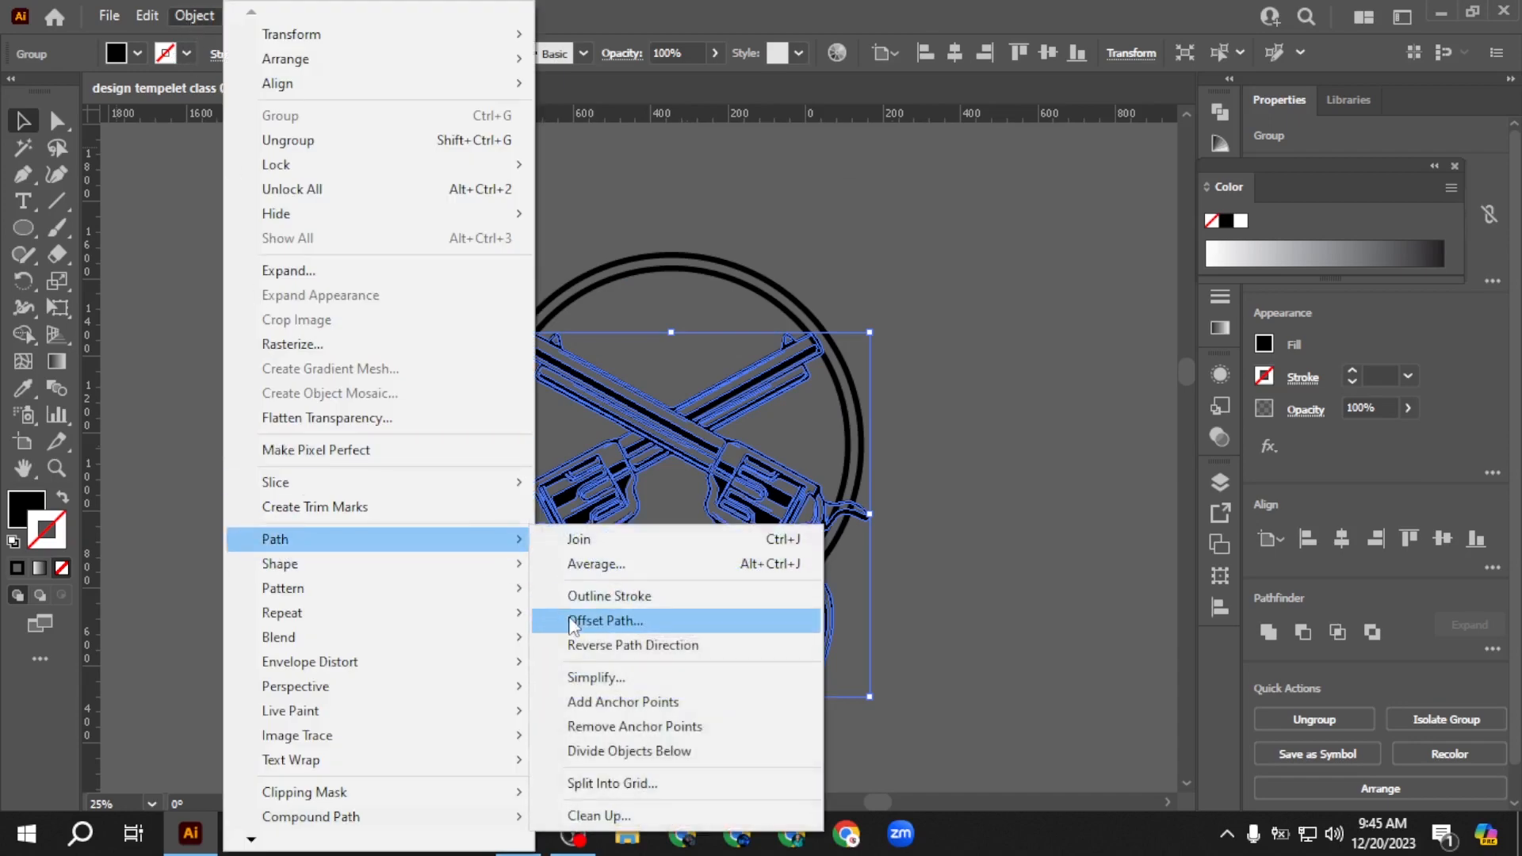
pyautogui.click(572, 622)
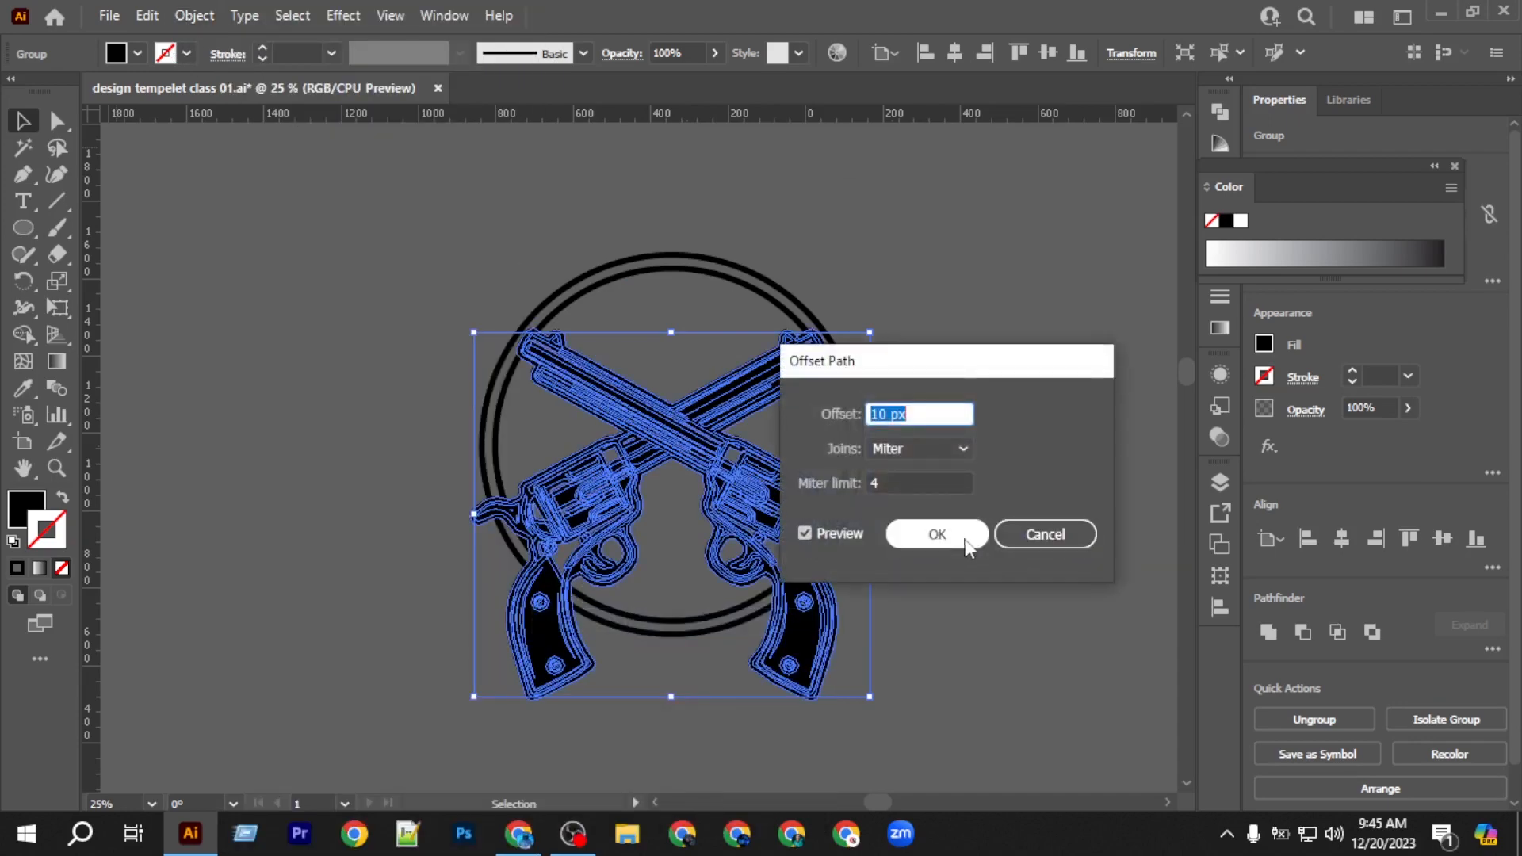
pyautogui.click(951, 534)
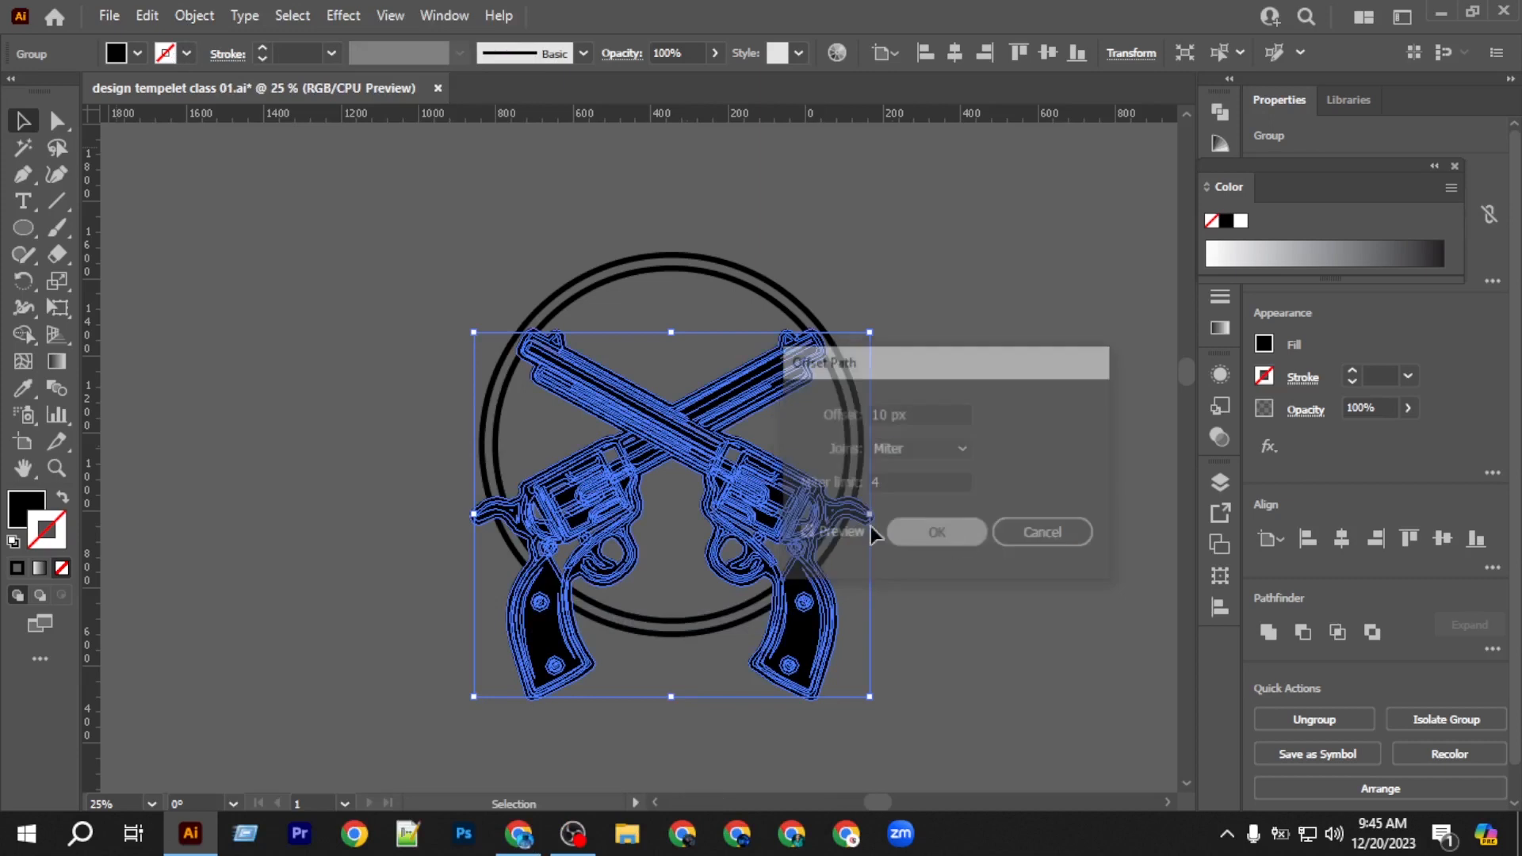
# Swap the offset result's fill and stroke and pick a bright red for the stroke.
pyautogui.click(63, 498)
pyautogui.doubleClick(57, 521)
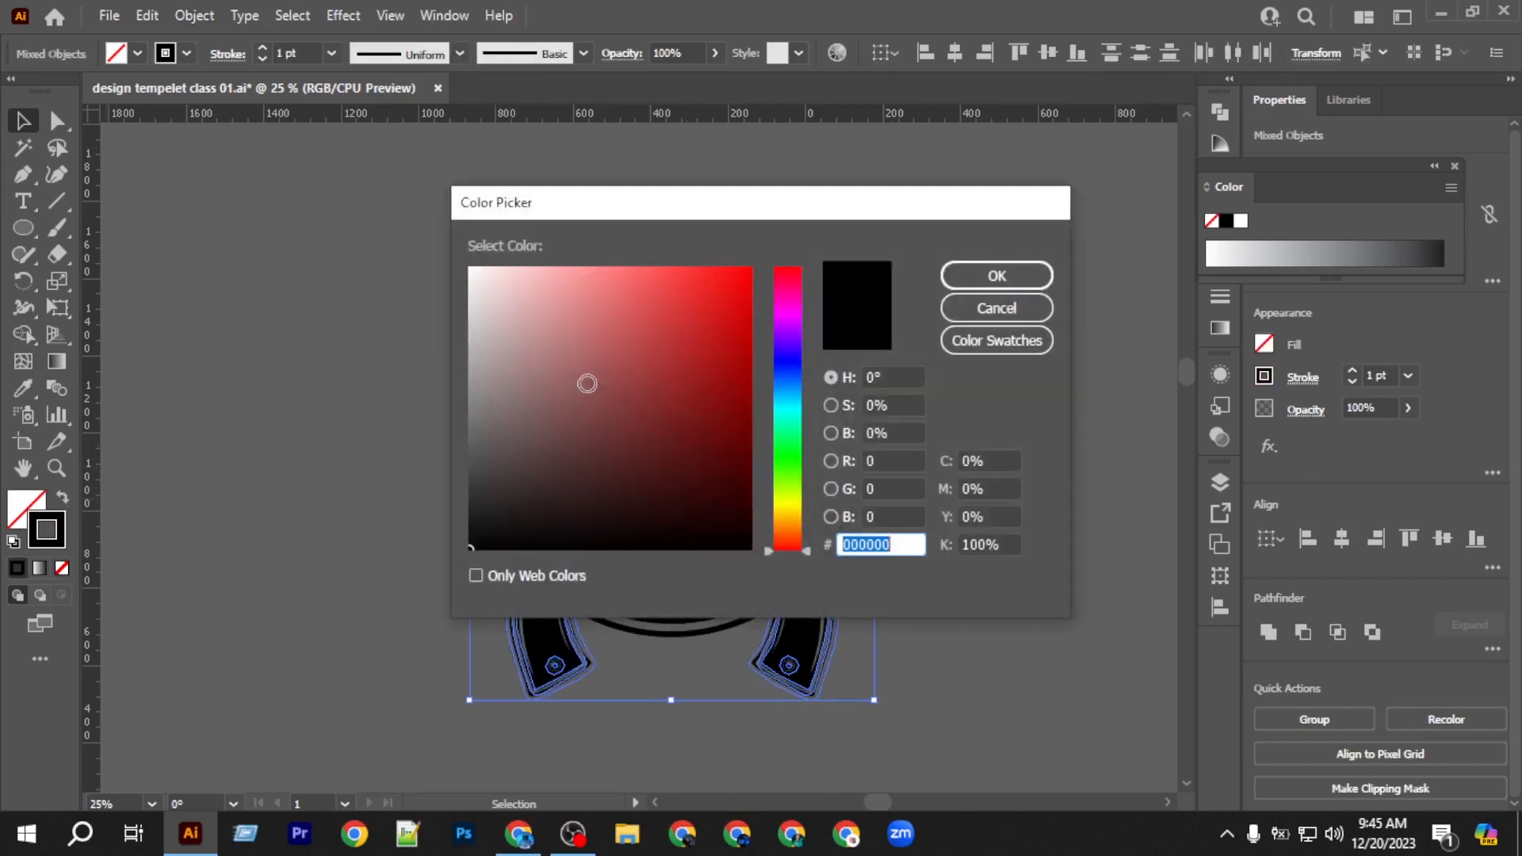
pyautogui.moveTo(709, 296); pyautogui.dragTo(752, 261)
pyautogui.press('Return')
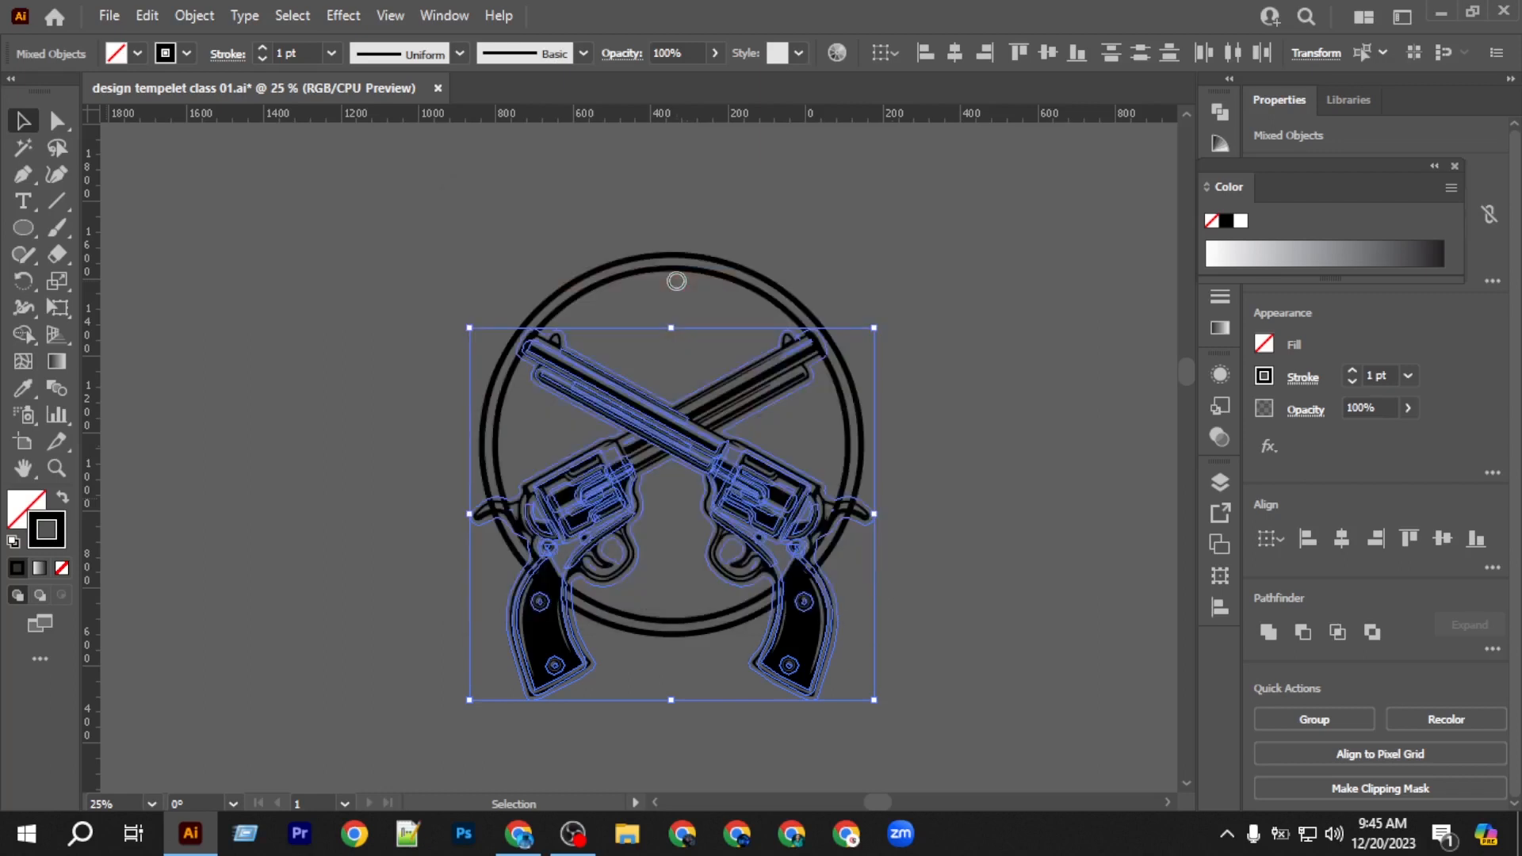
# Set the stroke colour of the revolvers' offset outlines to dark red BC202E.
pyautogui.click(188, 51)
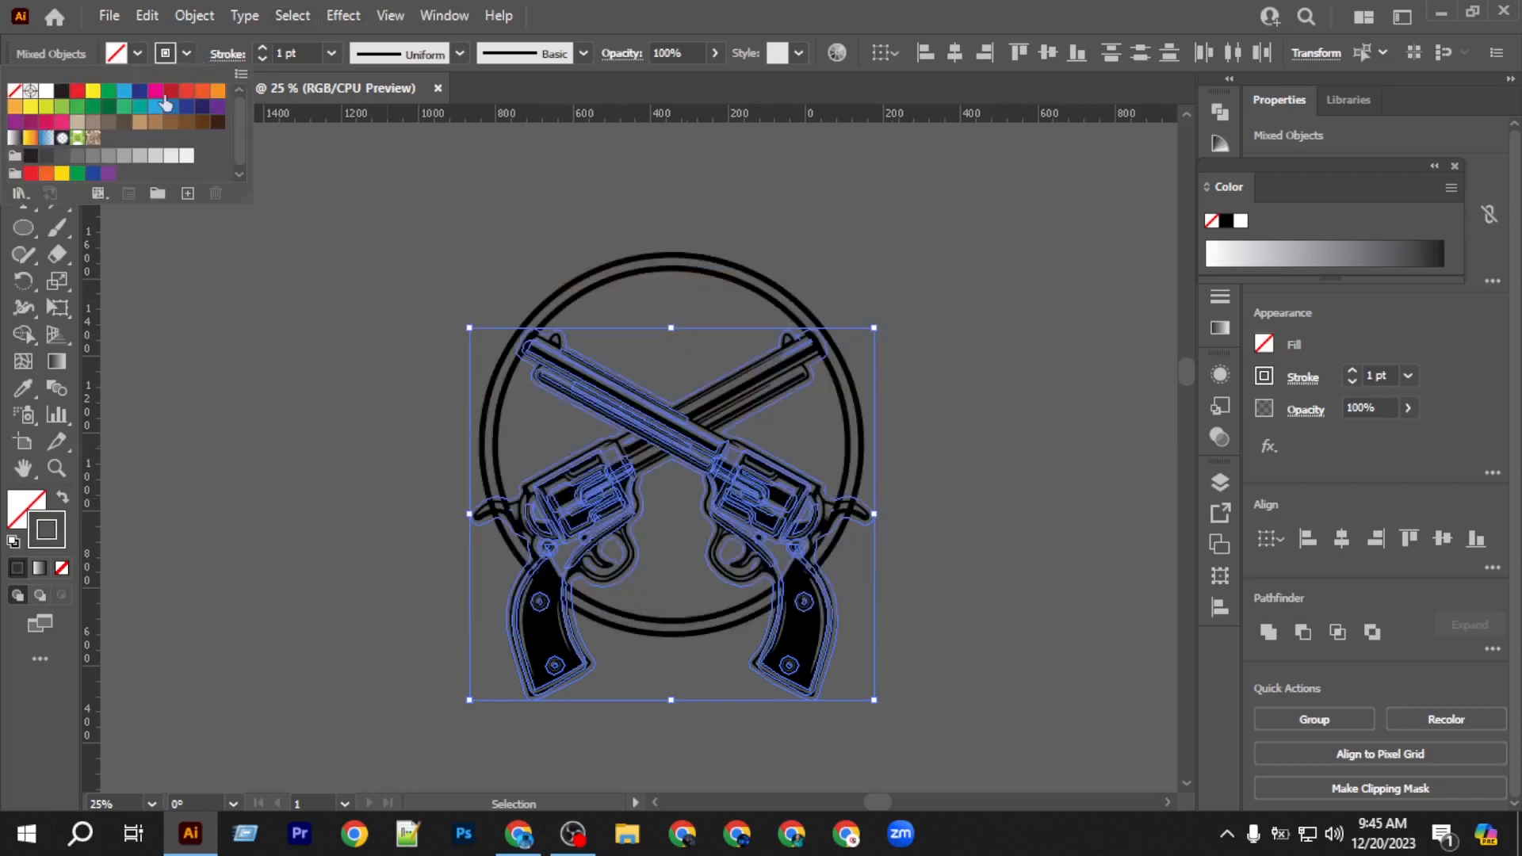
pyautogui.click(43, 537)
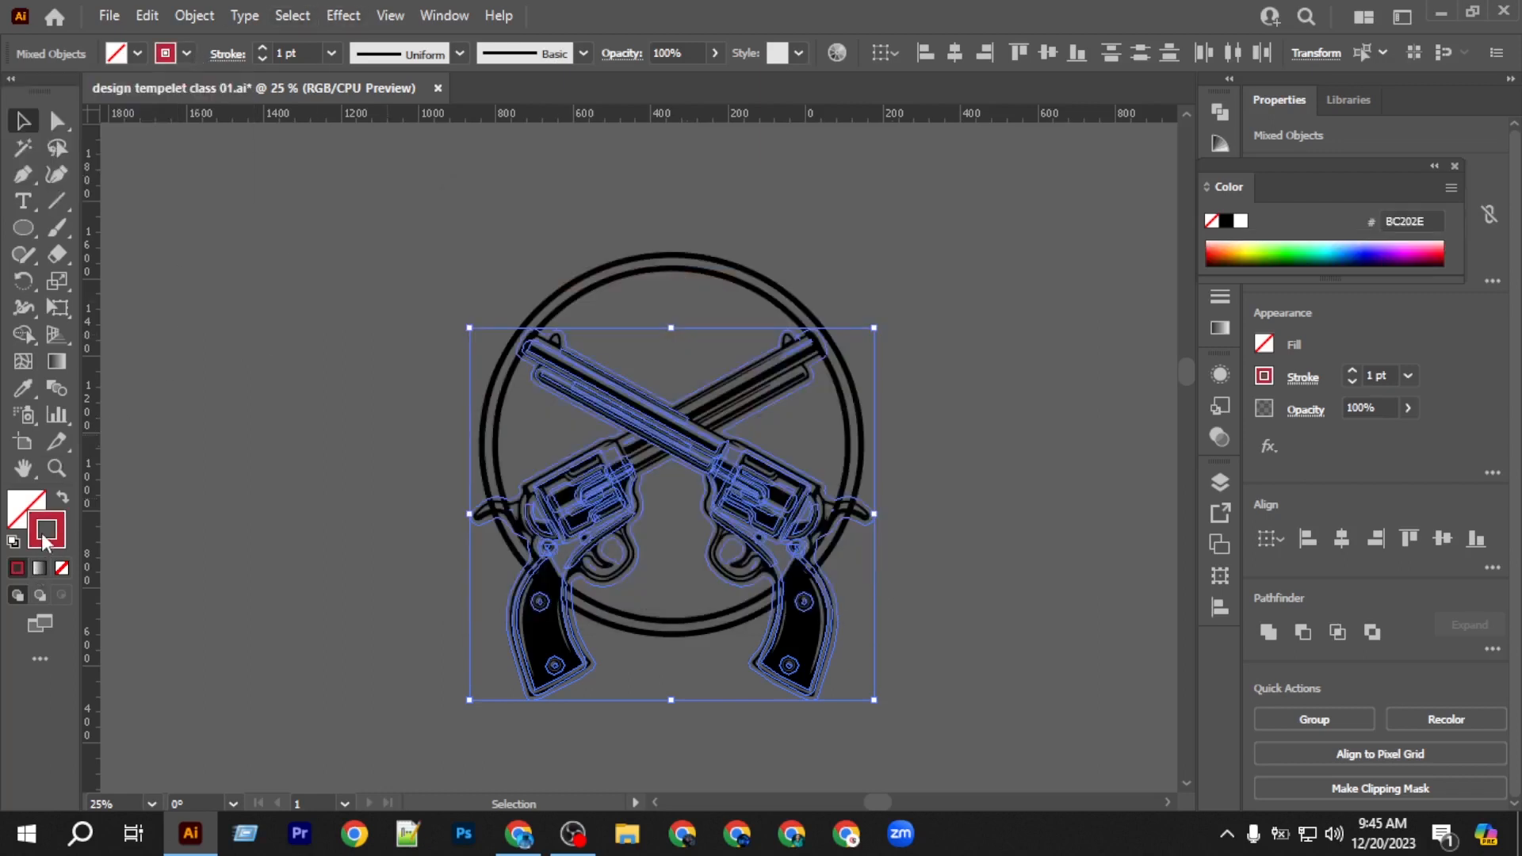
pyautogui.scroll(3, 569, 440)
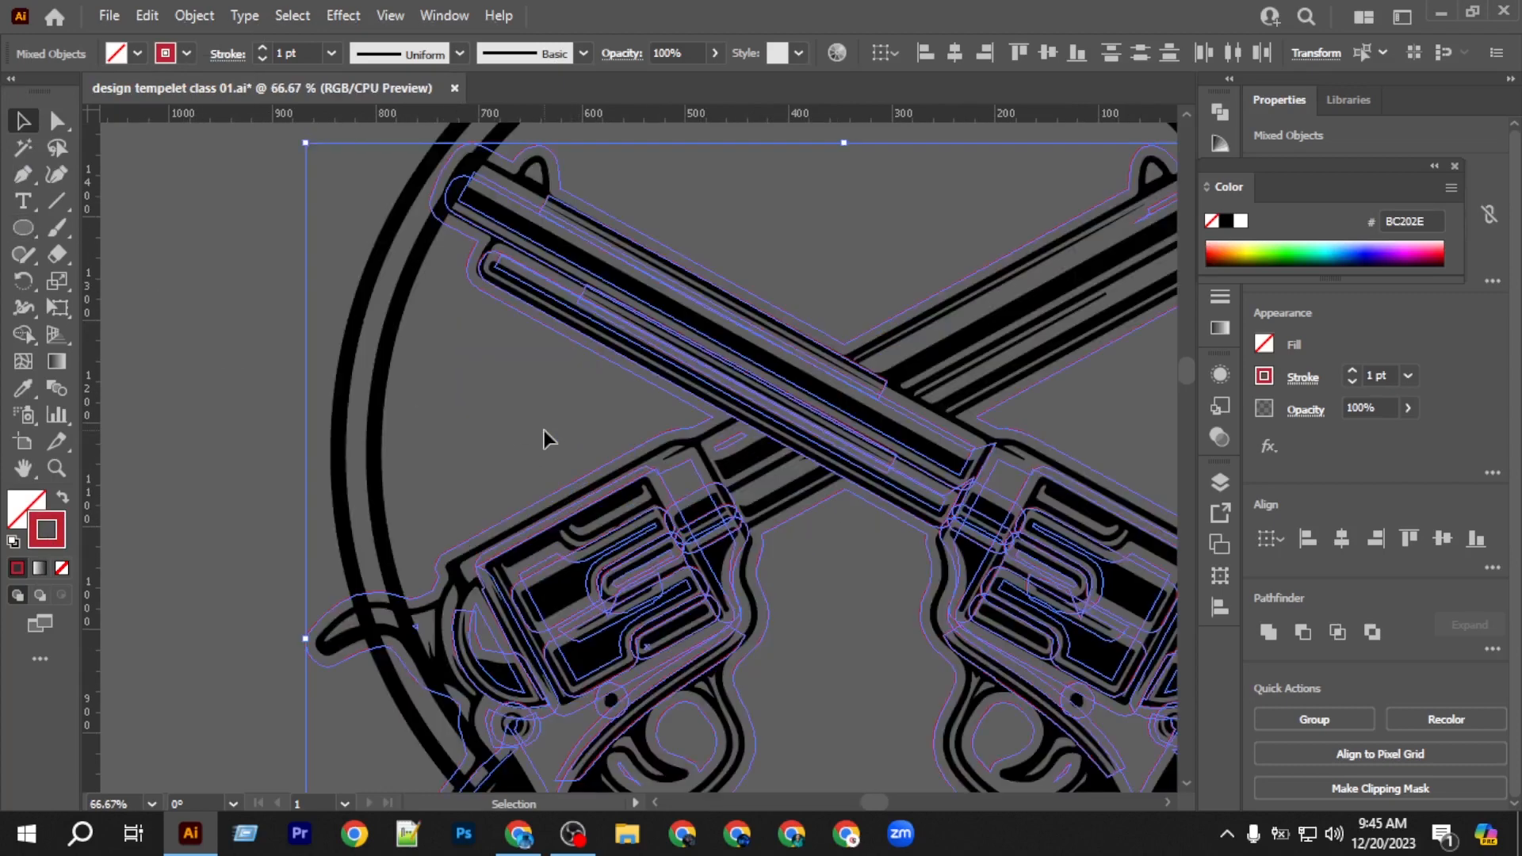
pyautogui.scroll(3, 544, 435)
pyautogui.click(23, 147)
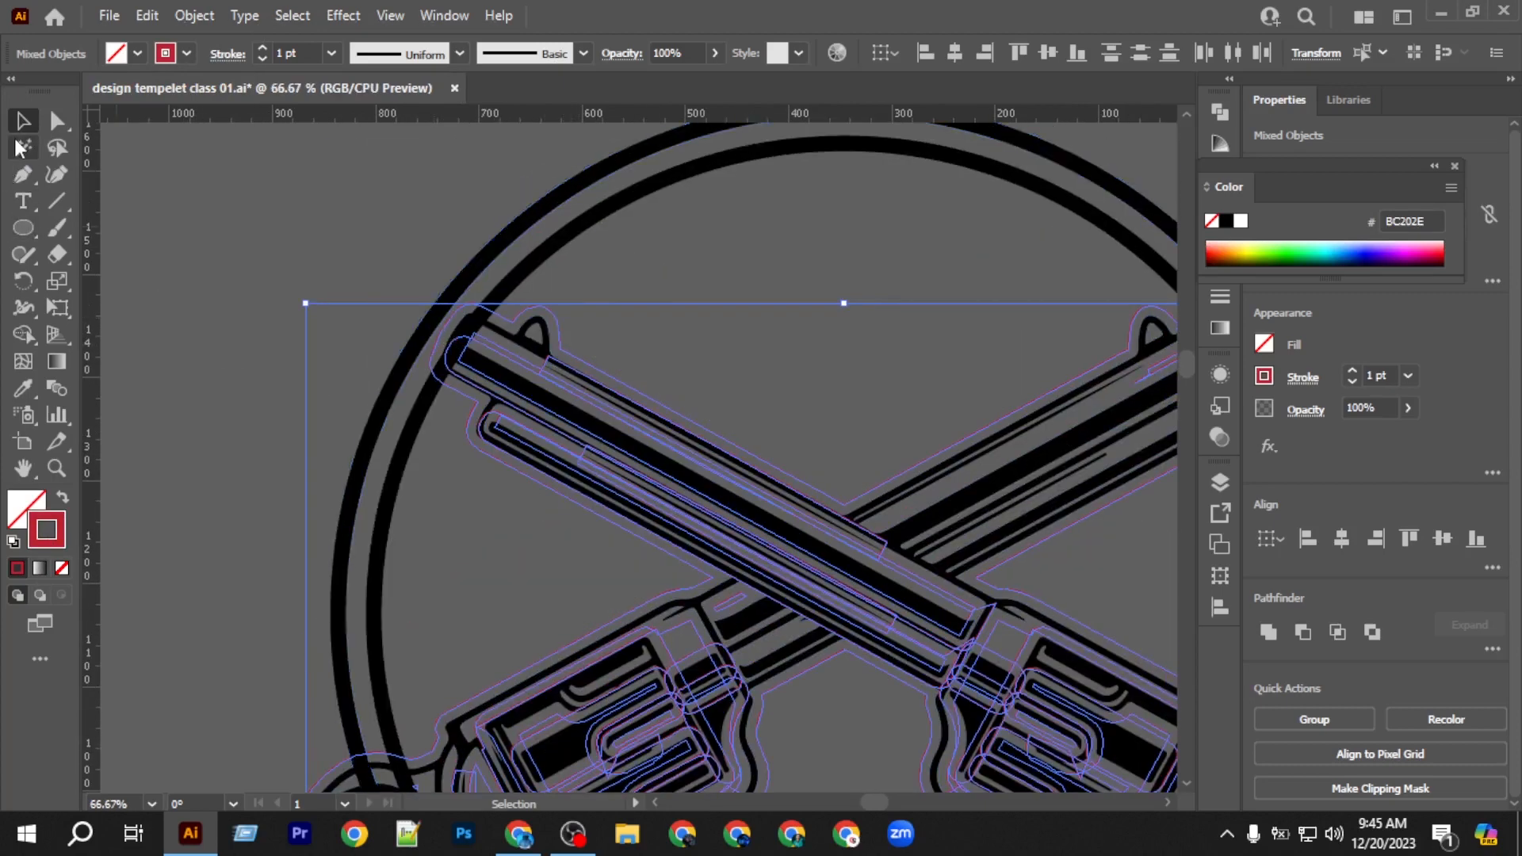
pyautogui.click(468, 348)
pyautogui.scroll(3, 583, 354)
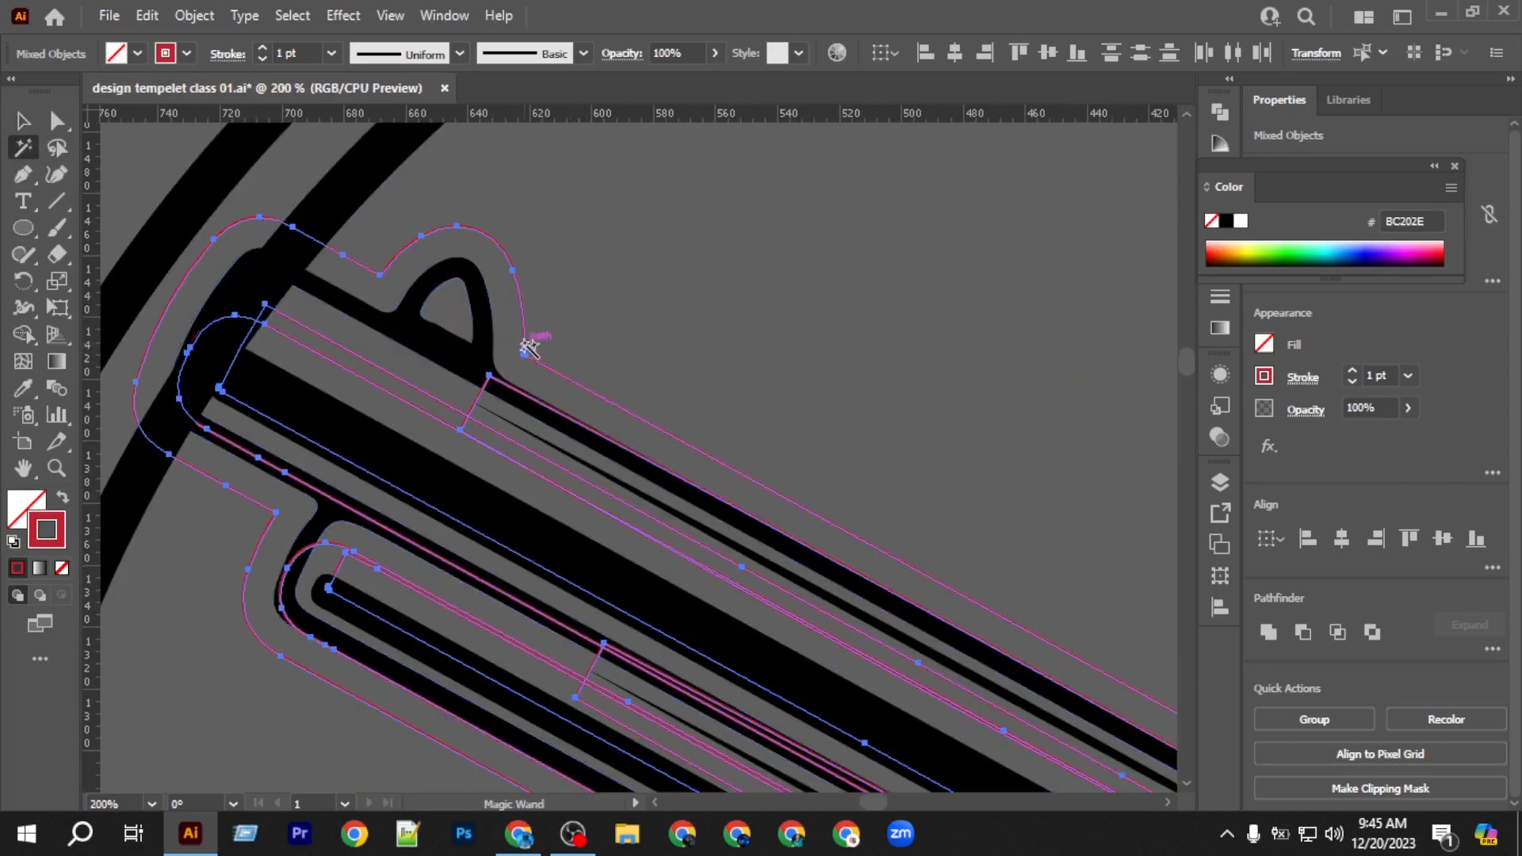
pyautogui.click(23, 120)
pyautogui.press('Delete')
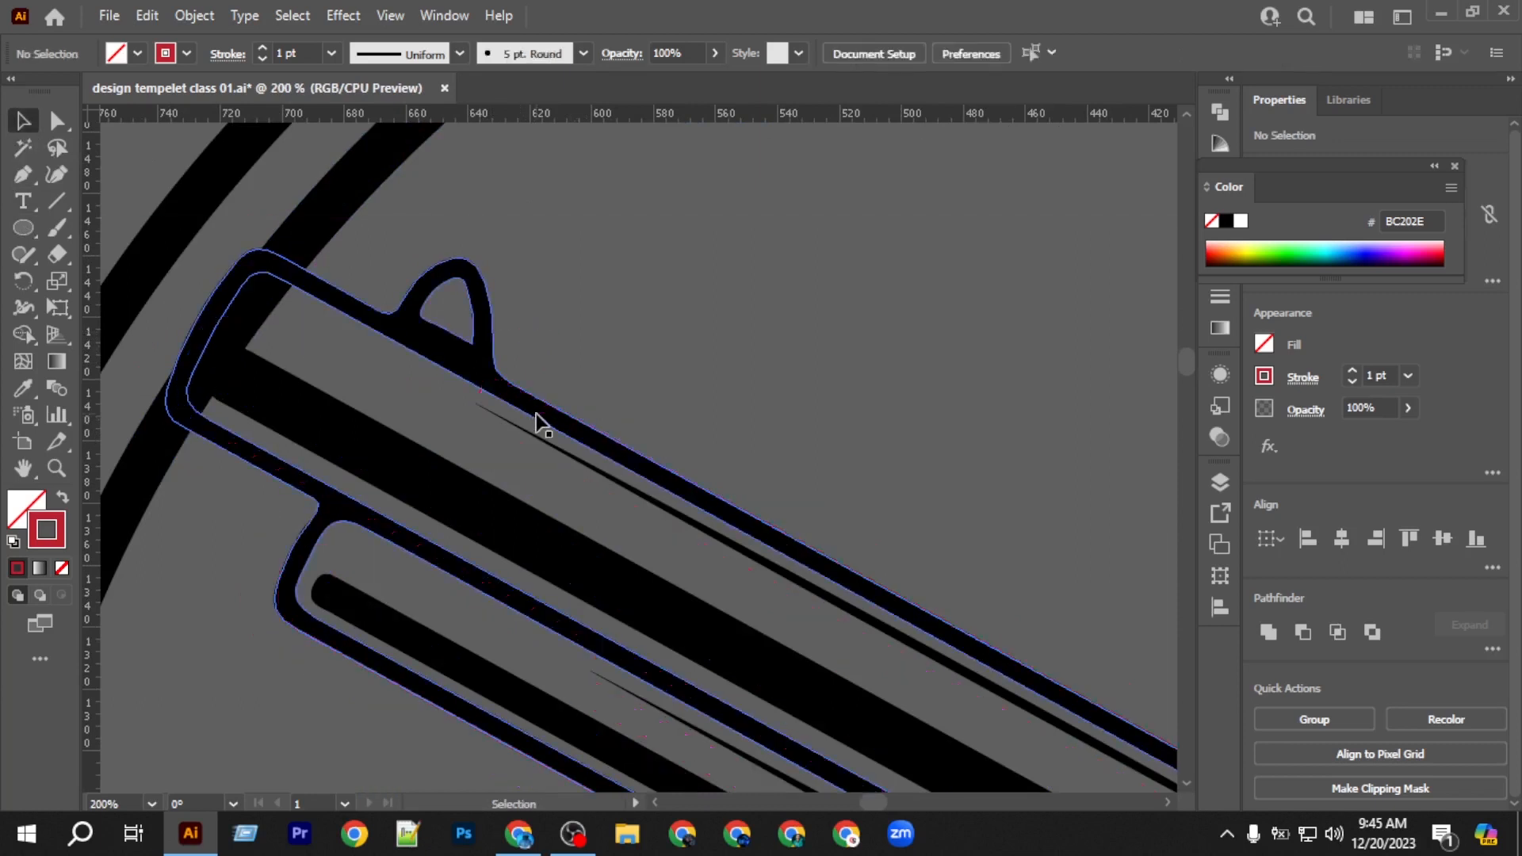
pyautogui.scroll(-3, 252, 284)
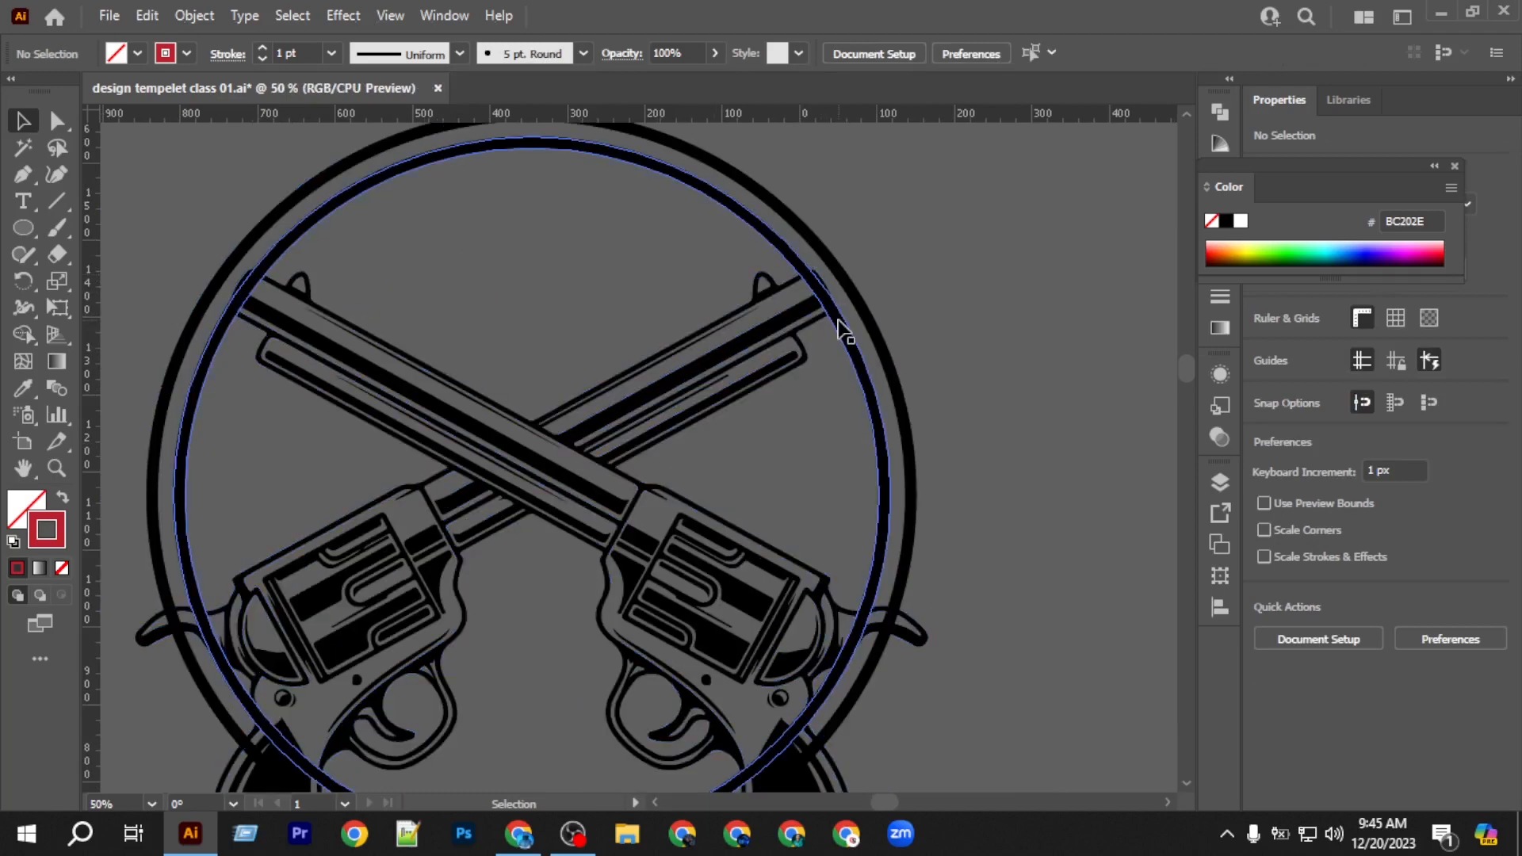
# Add the double ring to the selected offset outlines and split the overlapping shapes with the Divide pathfinder.
pyautogui.moveTo(292, 411); pyautogui.dragTo(249, 372)
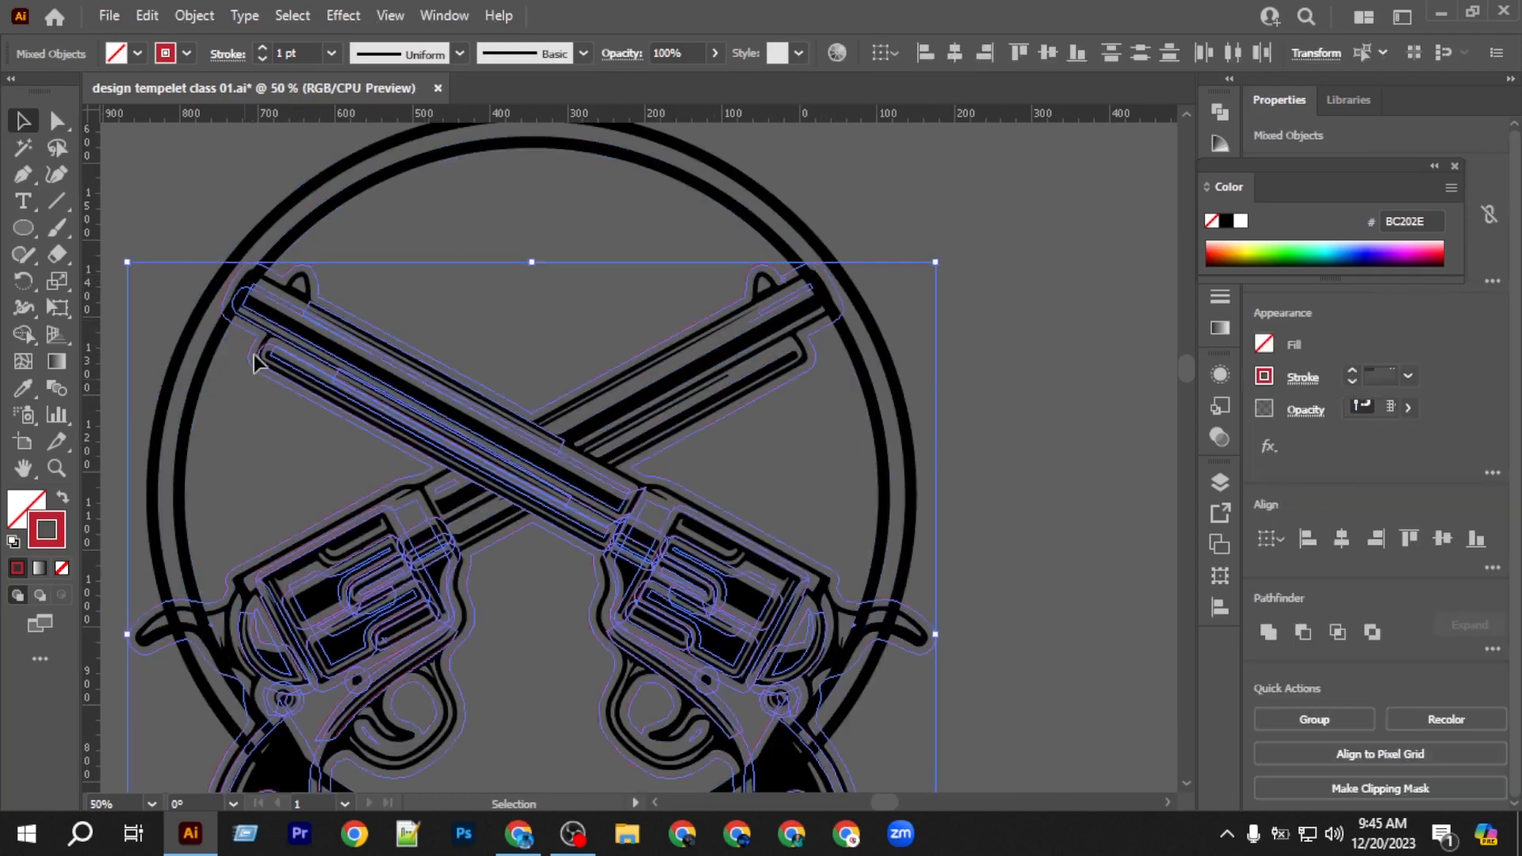
pyautogui.scroll(2, 254, 312)
pyautogui.scroll(3, 631, 331)
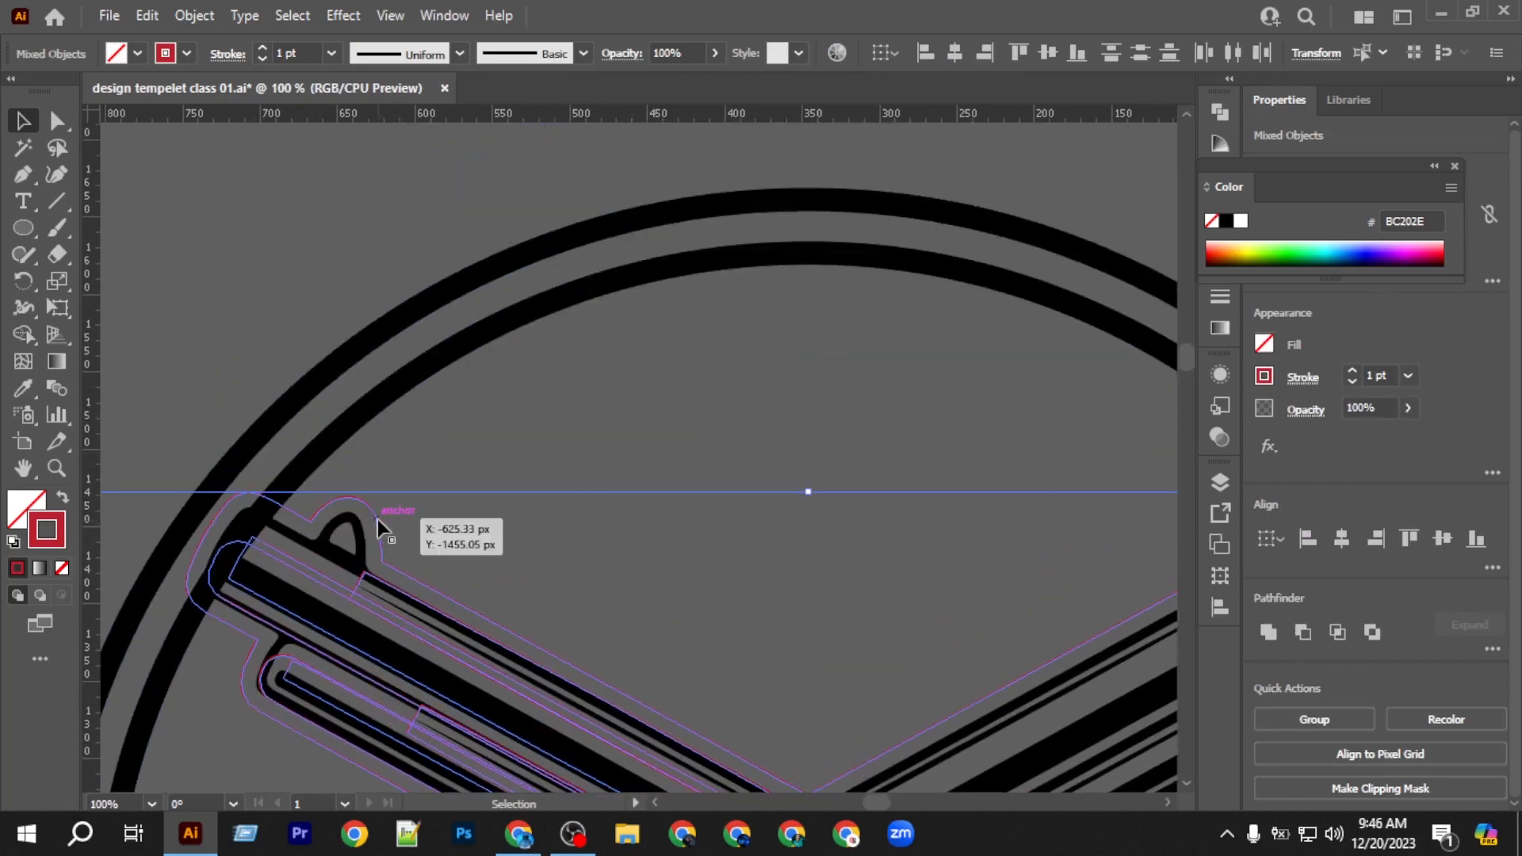
pyautogui.keyDown('shift'); pyautogui.click(636, 278); pyautogui.keyUp('shift')
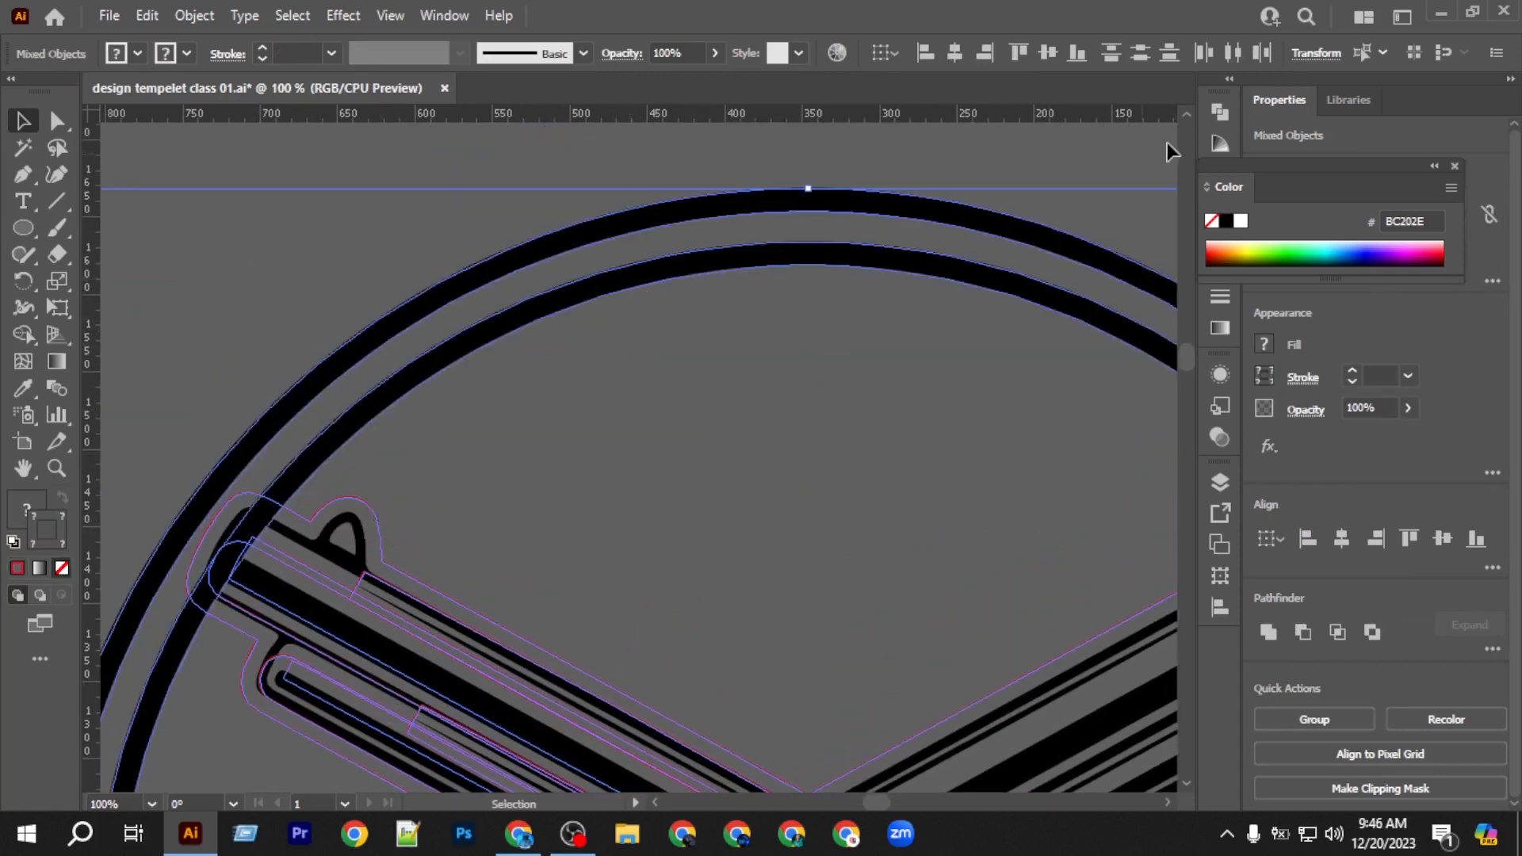
pyautogui.click(1229, 82)
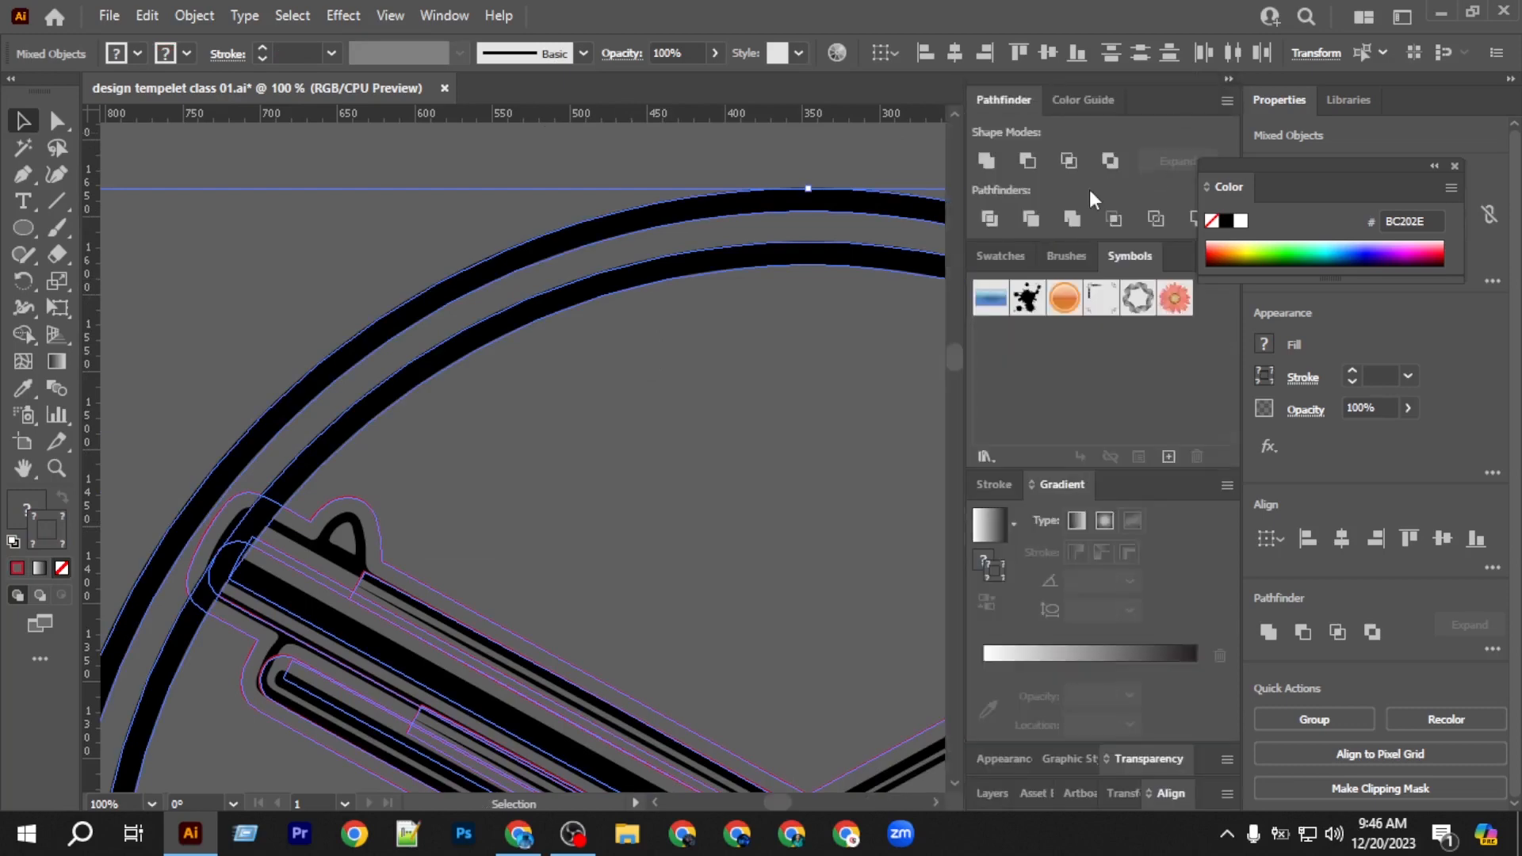
pyautogui.click(989, 221)
pyautogui.click(1229, 83)
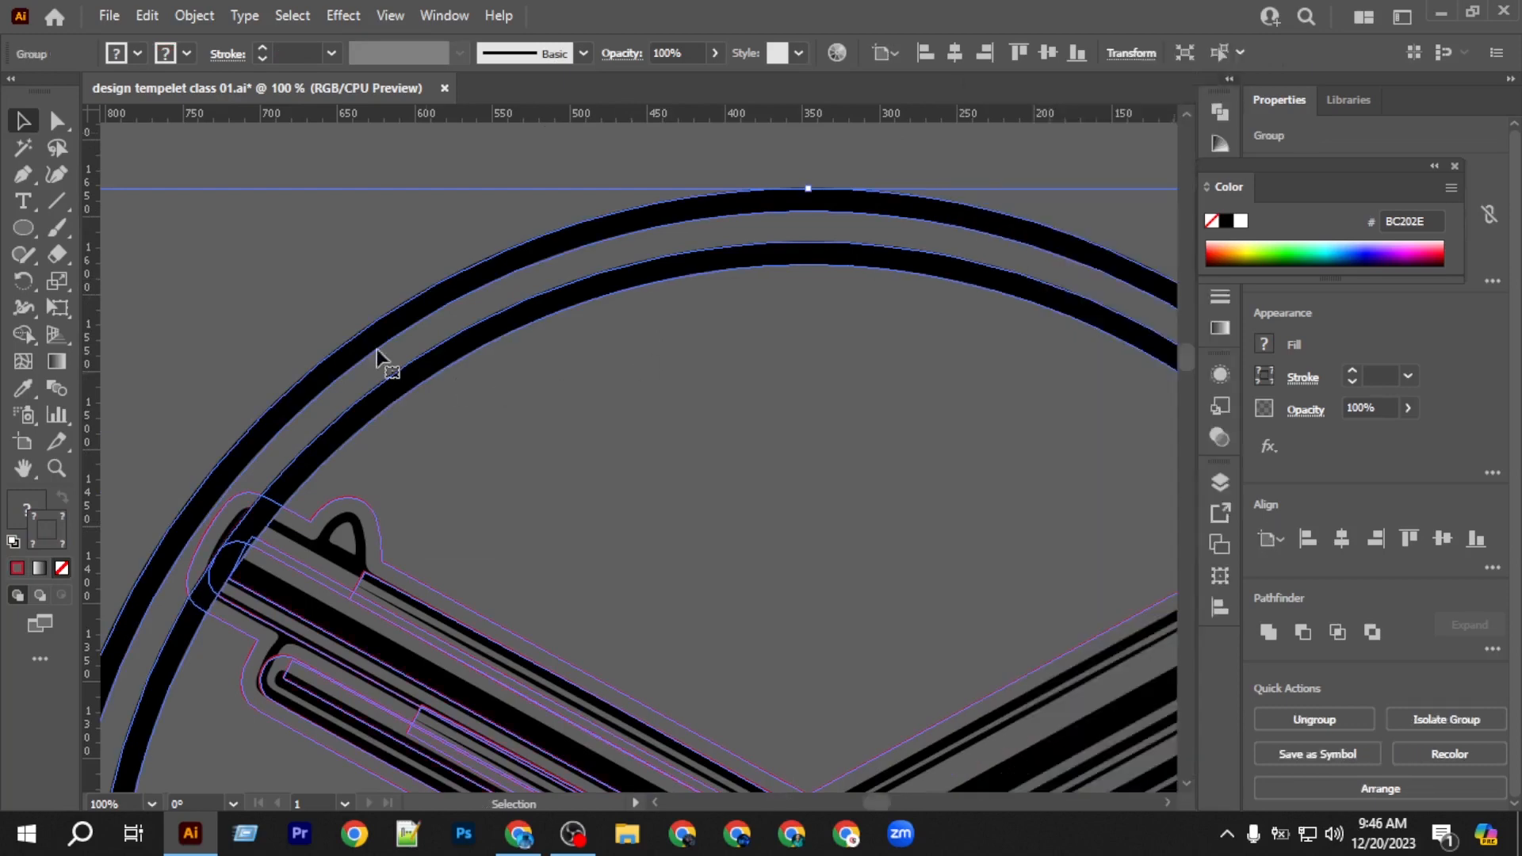
# Select all unfilled pieces of the divided artwork with the Magic Wand and delete them.
pyautogui.press('y')
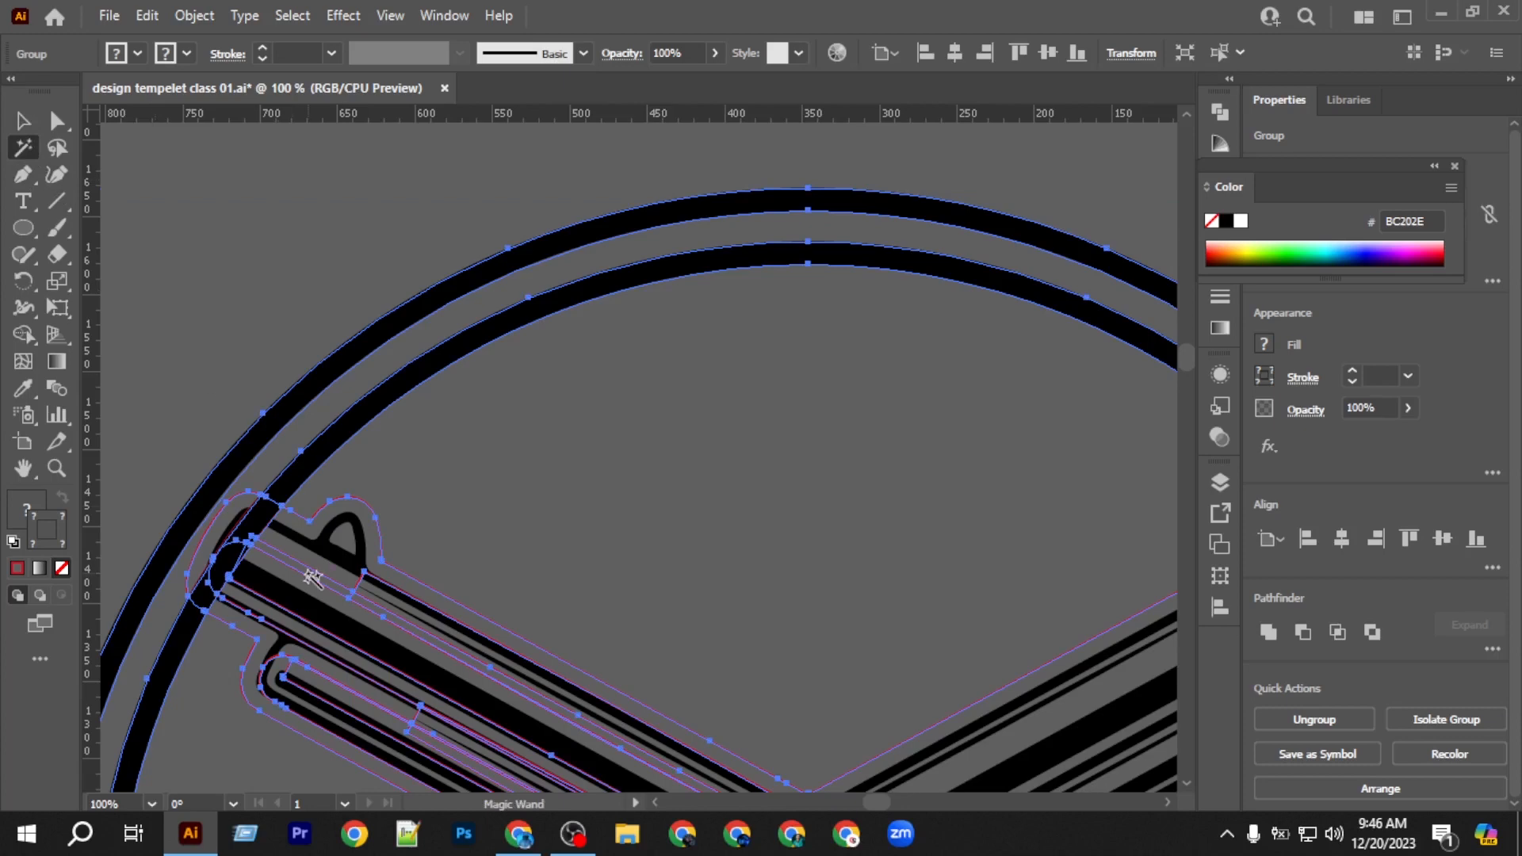
pyautogui.scroll(-2, 386, 517)
pyautogui.scroll(2, 394, 519)
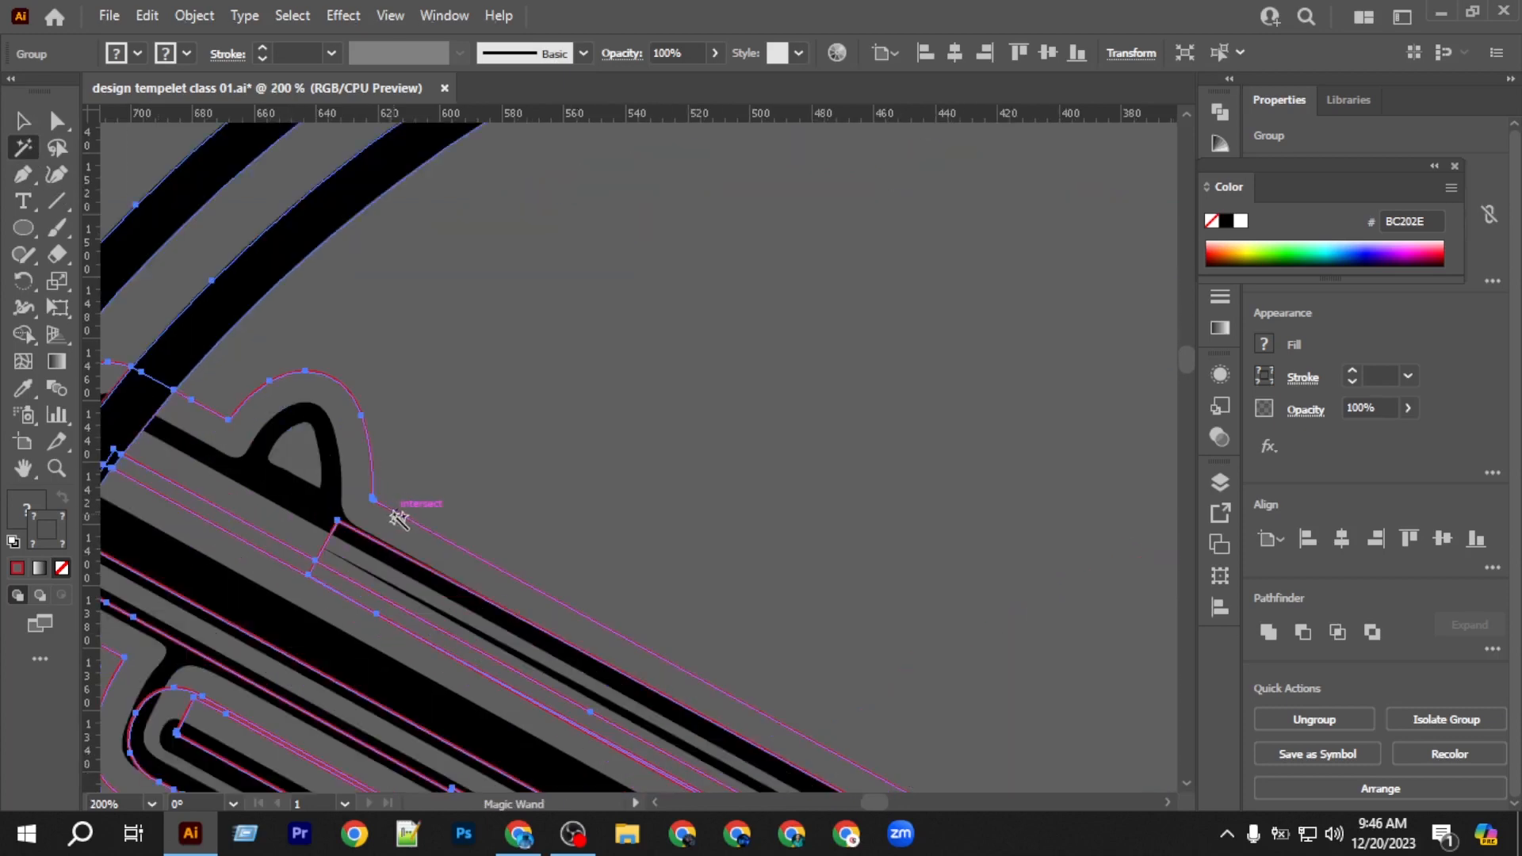
pyautogui.click(398, 514)
pyautogui.click(20, 121)
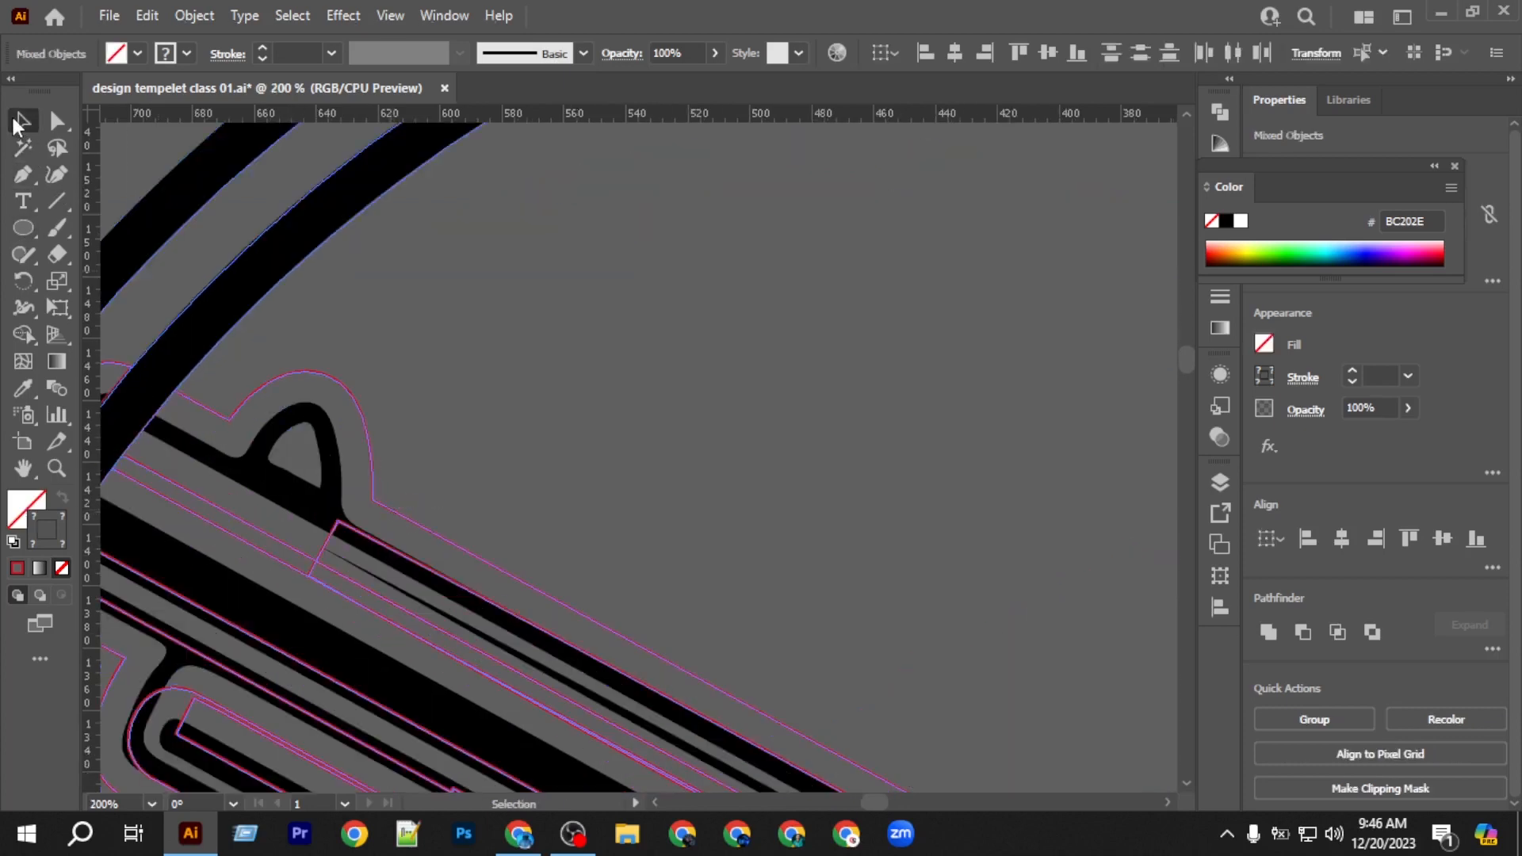
pyautogui.click(354, 431)
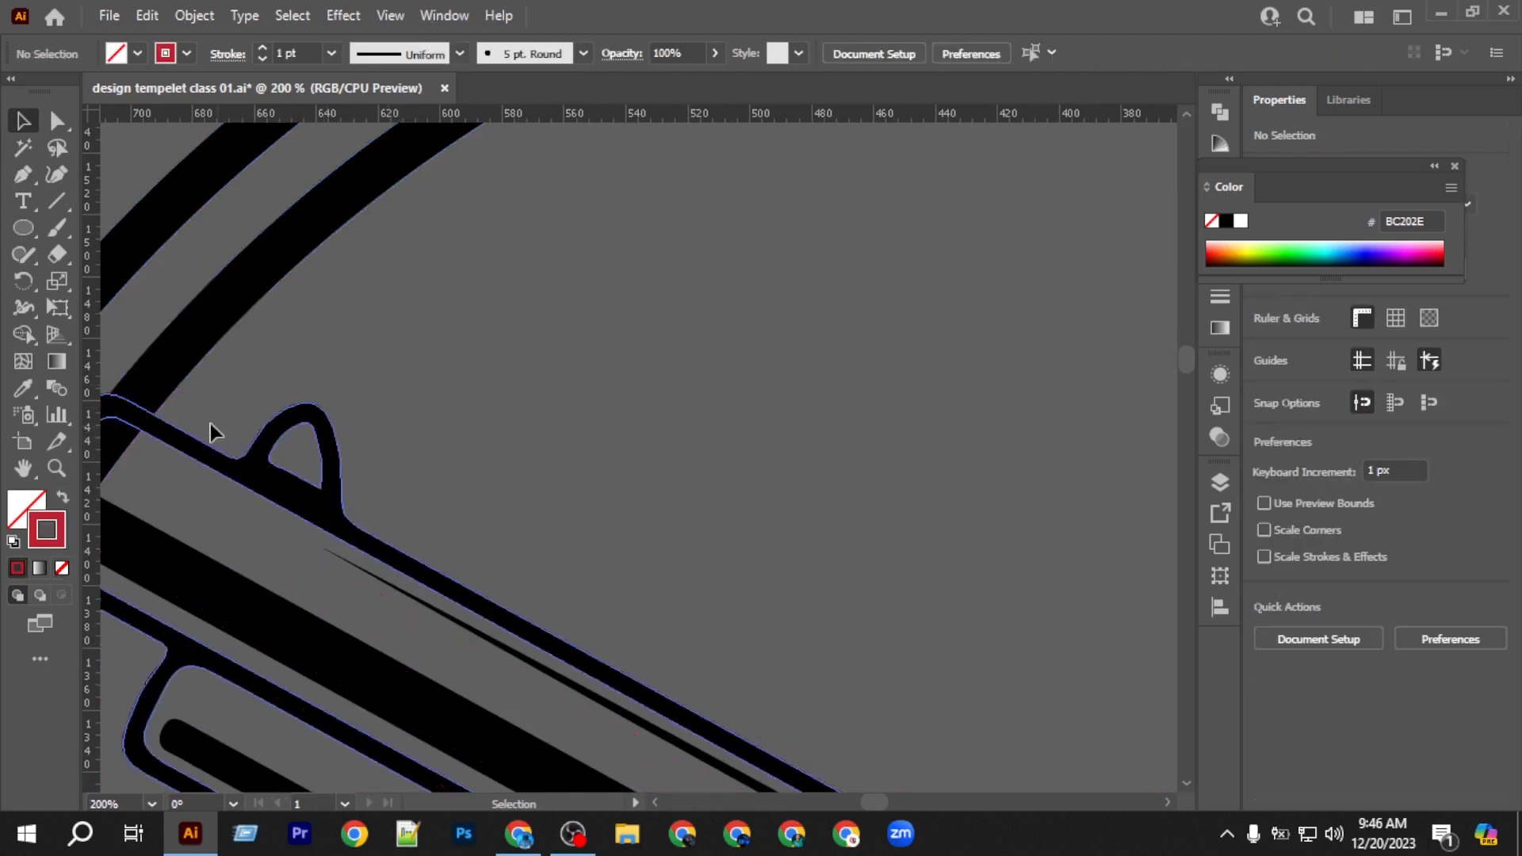
# Ungroup the divided ring pieces so that each segment can be selected separately.
pyautogui.hscroll(-3, 208, 432)
pyautogui.click(227, 450)
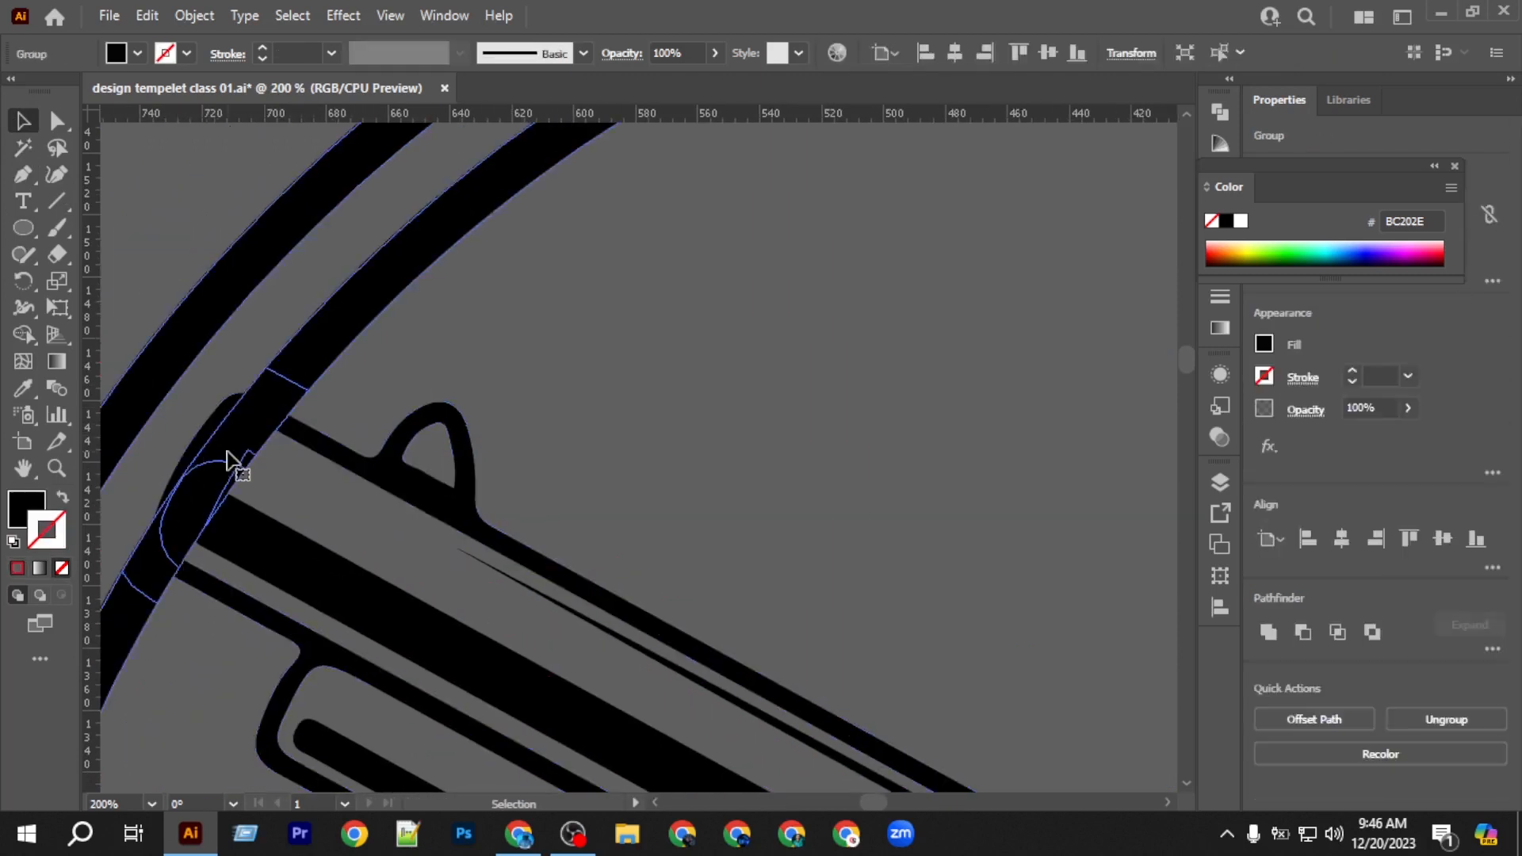
pyautogui.rightClick(226, 450)
pyautogui.click(355, 248)
pyautogui.click(545, 383)
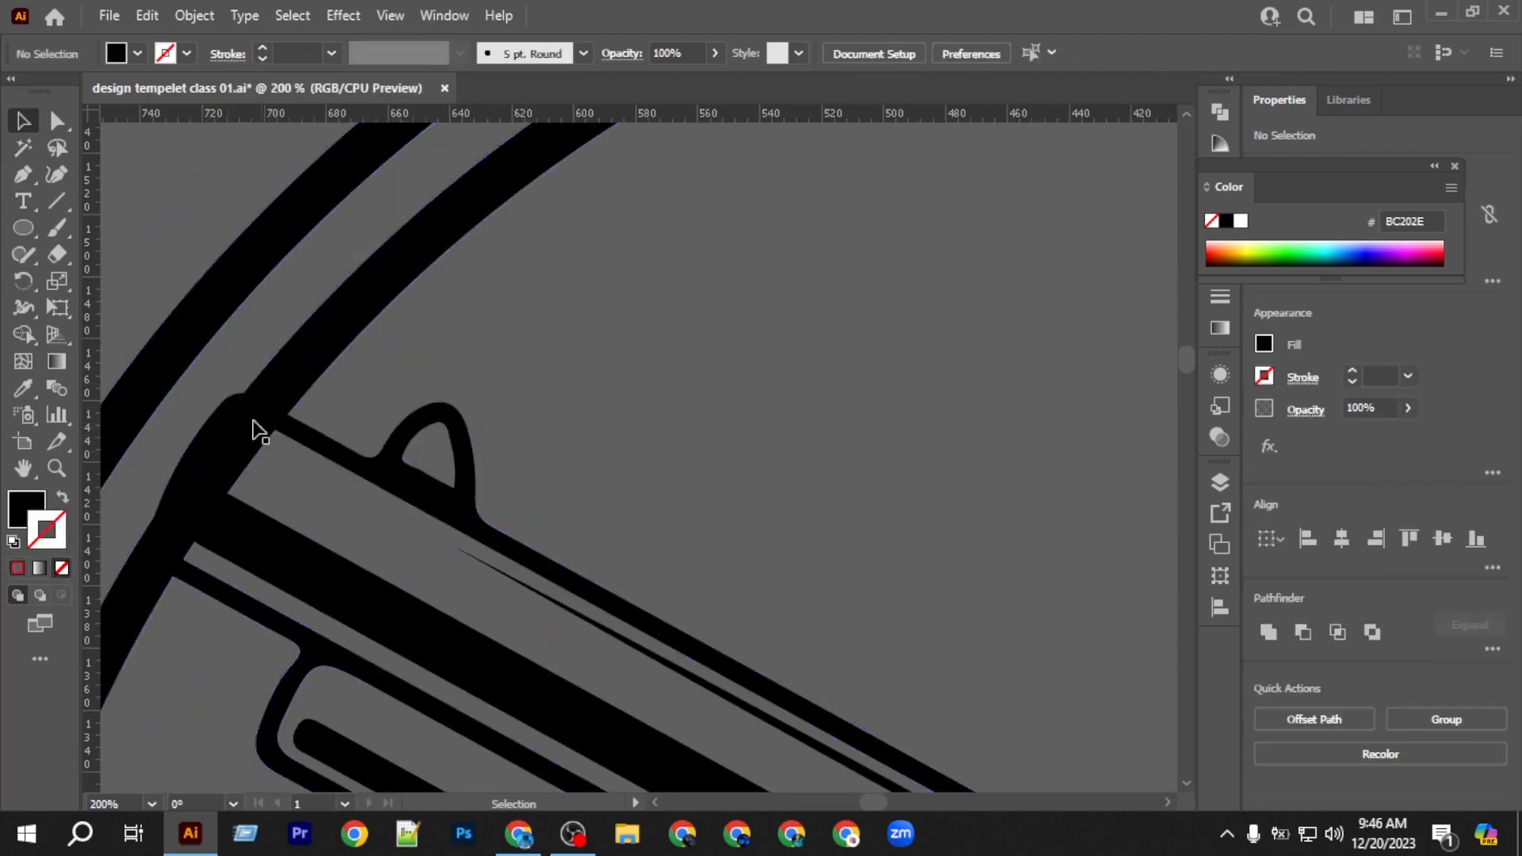
# Delete the inner ring segments and small leftover piece overlapping the muzzle of the left-hand barrel.
pyautogui.click(254, 431)
pyautogui.press('Delete')
pyautogui.click(224, 503)
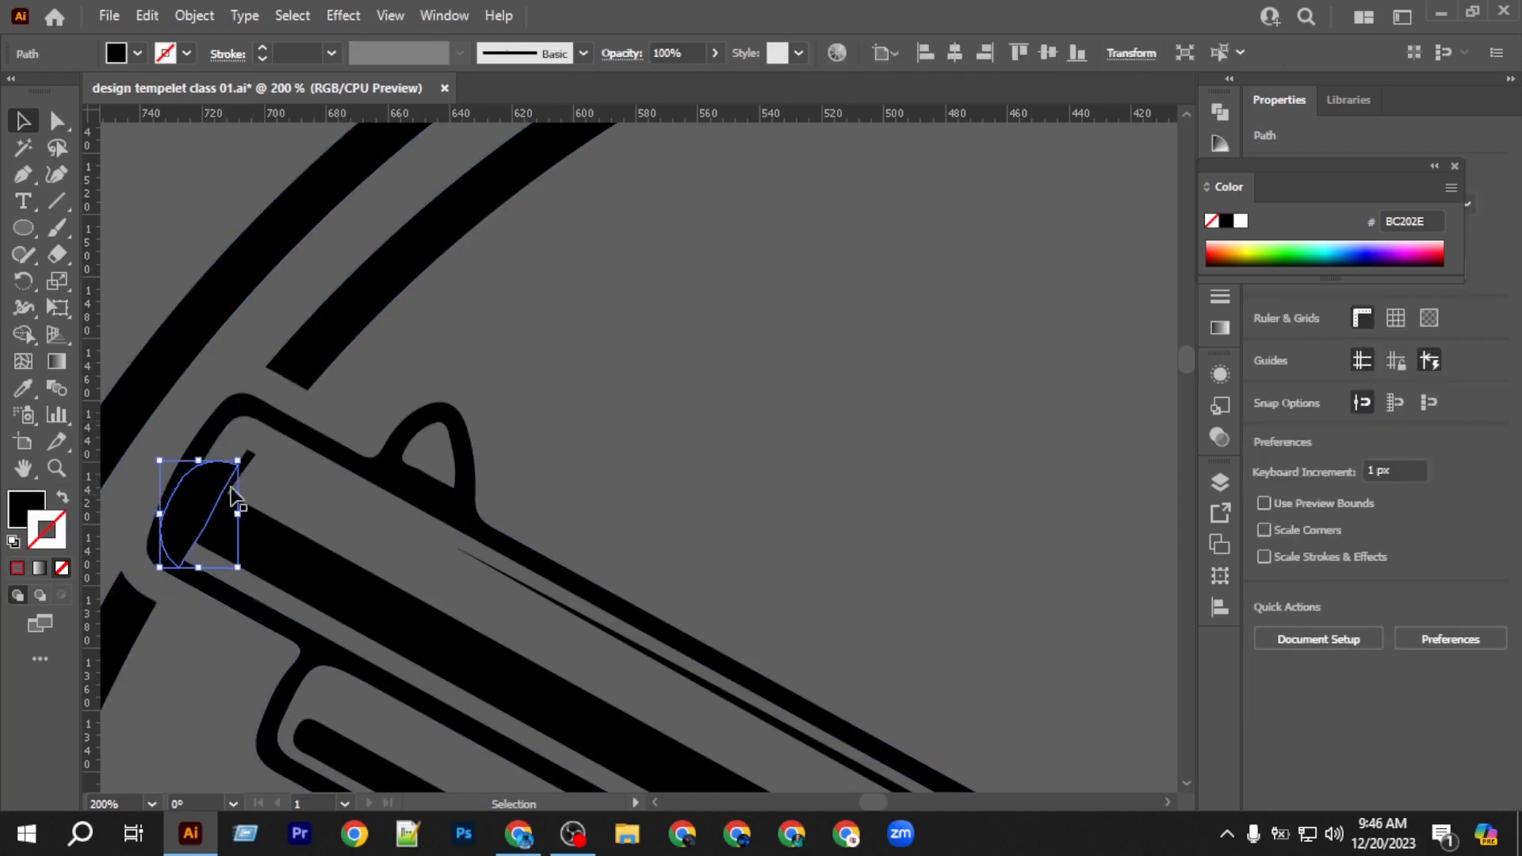
pyautogui.press('Delete')
pyautogui.click(246, 474)
pyautogui.press('Delete')
pyautogui.click(246, 458)
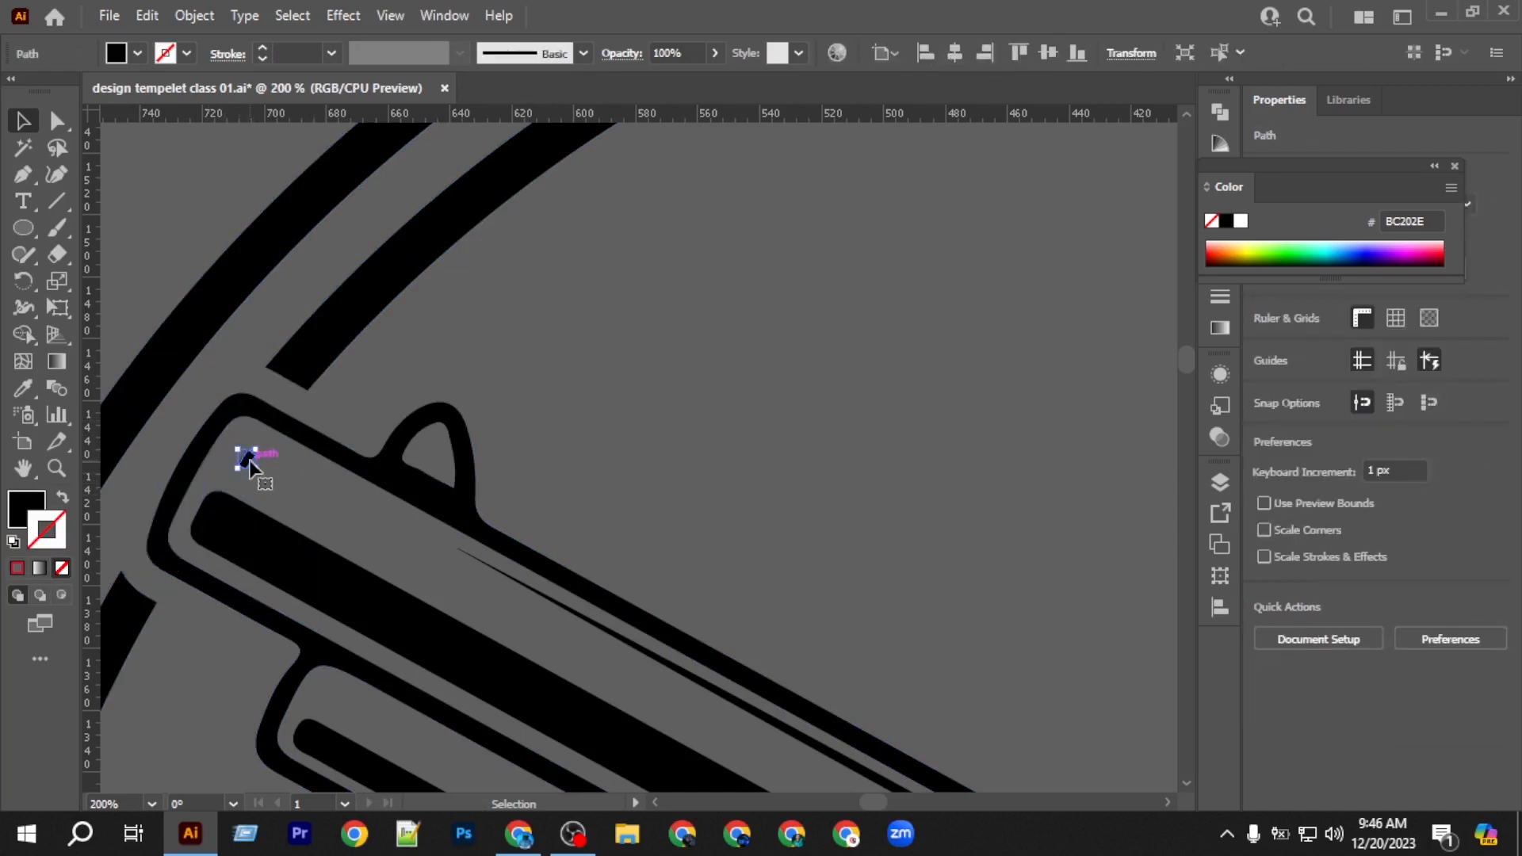
pyautogui.press('Delete')
# Delete the inner ring segments overlapping the muzzle of the right-hand barrel.
pyautogui.scroll(-4, 782, 521)
pyautogui.hscroll(9, 1068, 518)
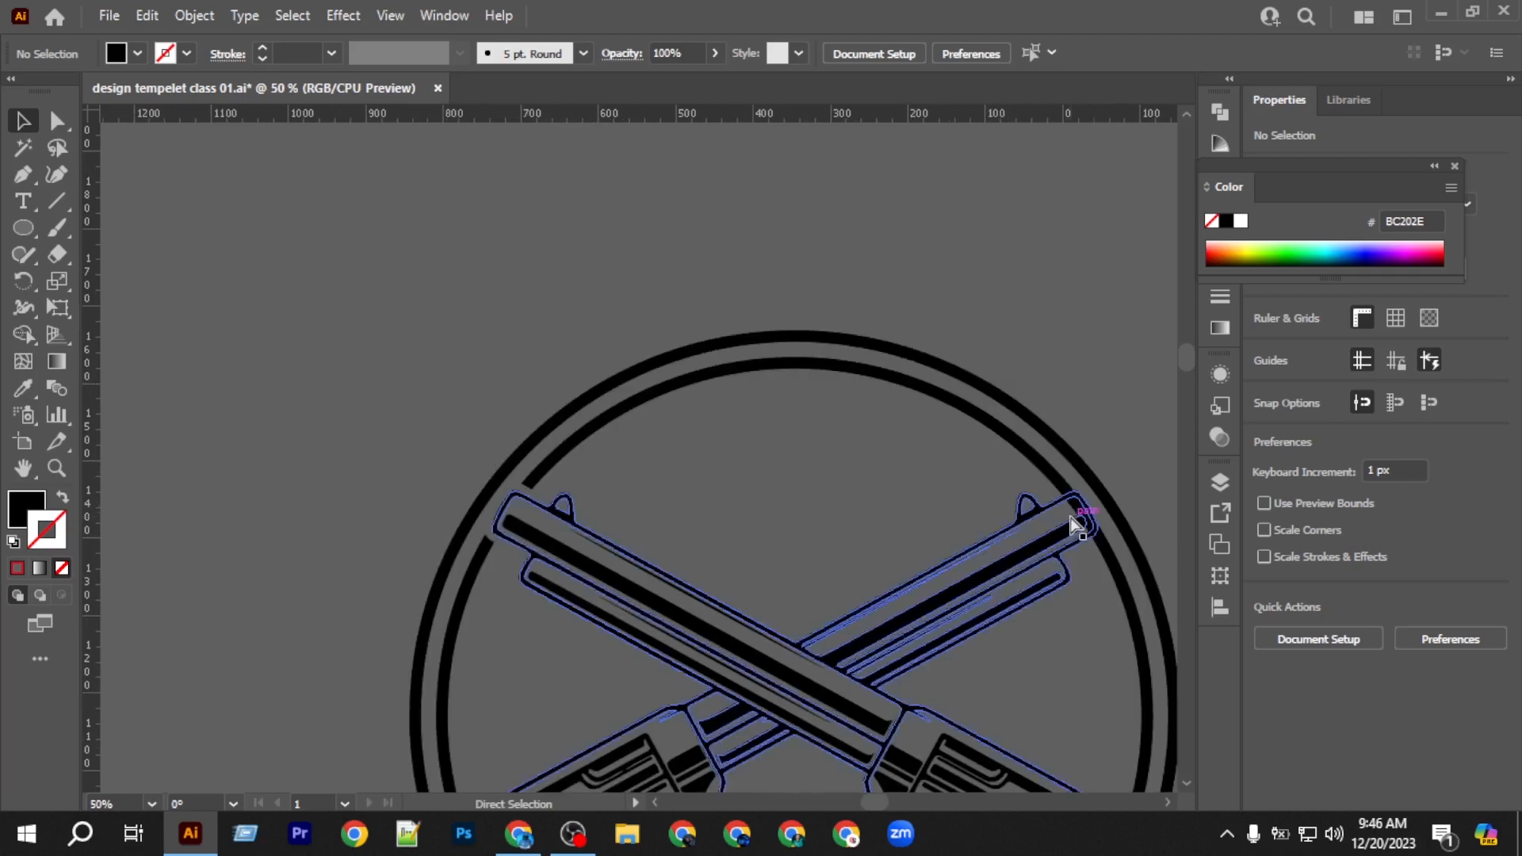
pyautogui.scroll(5, 1049, 516)
pyautogui.click(944, 505)
pyautogui.press('Delete')
pyautogui.click(856, 451)
pyautogui.press('Delete')
# Delete the ring segments crossing the right revolver's hammer and the piece beside its frame just below.
pyautogui.scroll(-5, 940, 513)
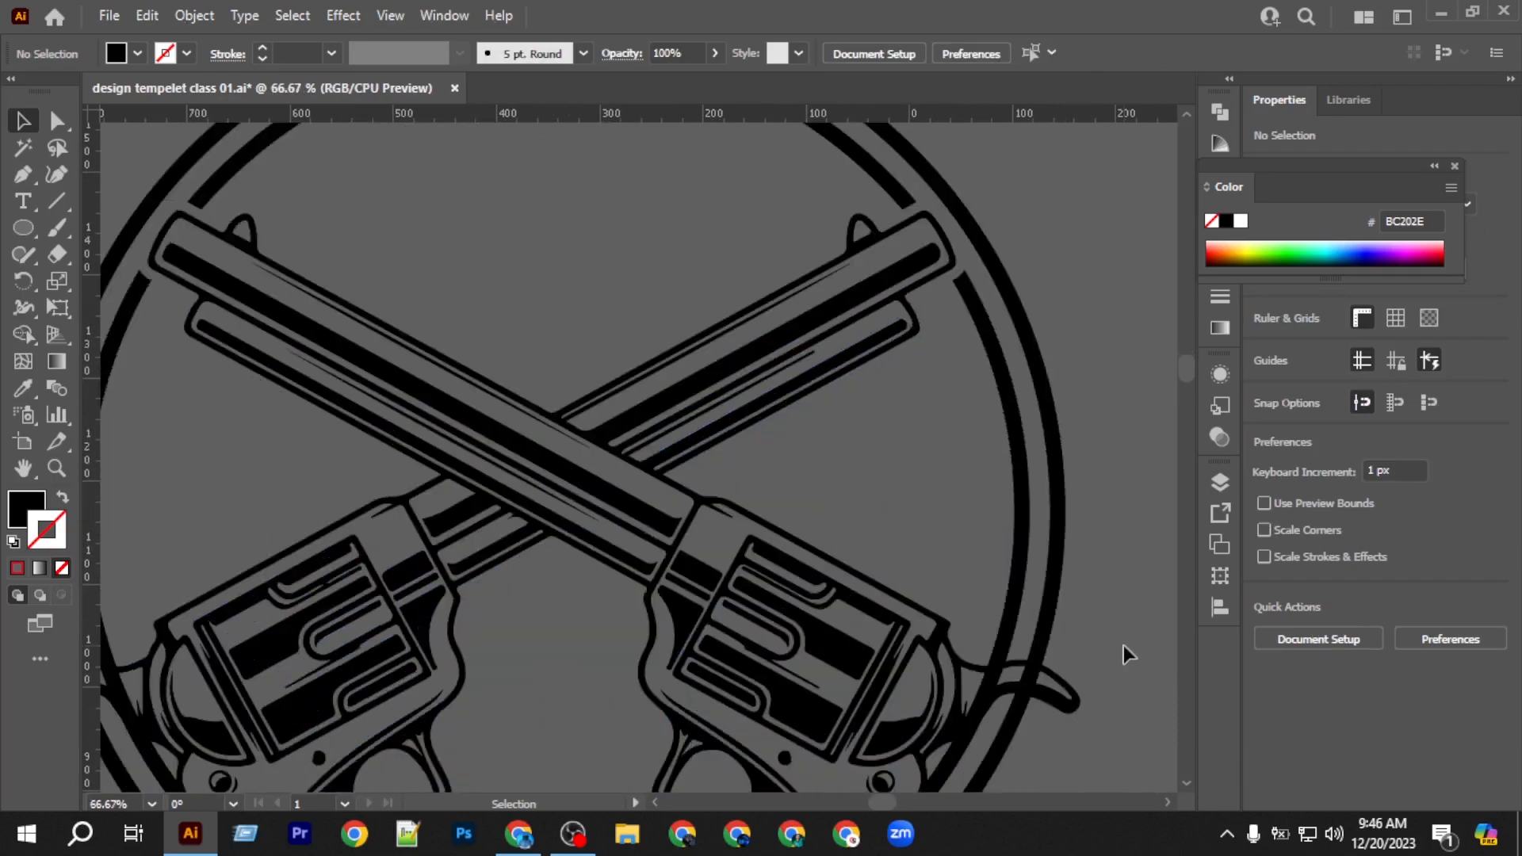
pyautogui.scroll(-3, 1124, 645)
pyautogui.click(1022, 581)
pyautogui.press('Delete')
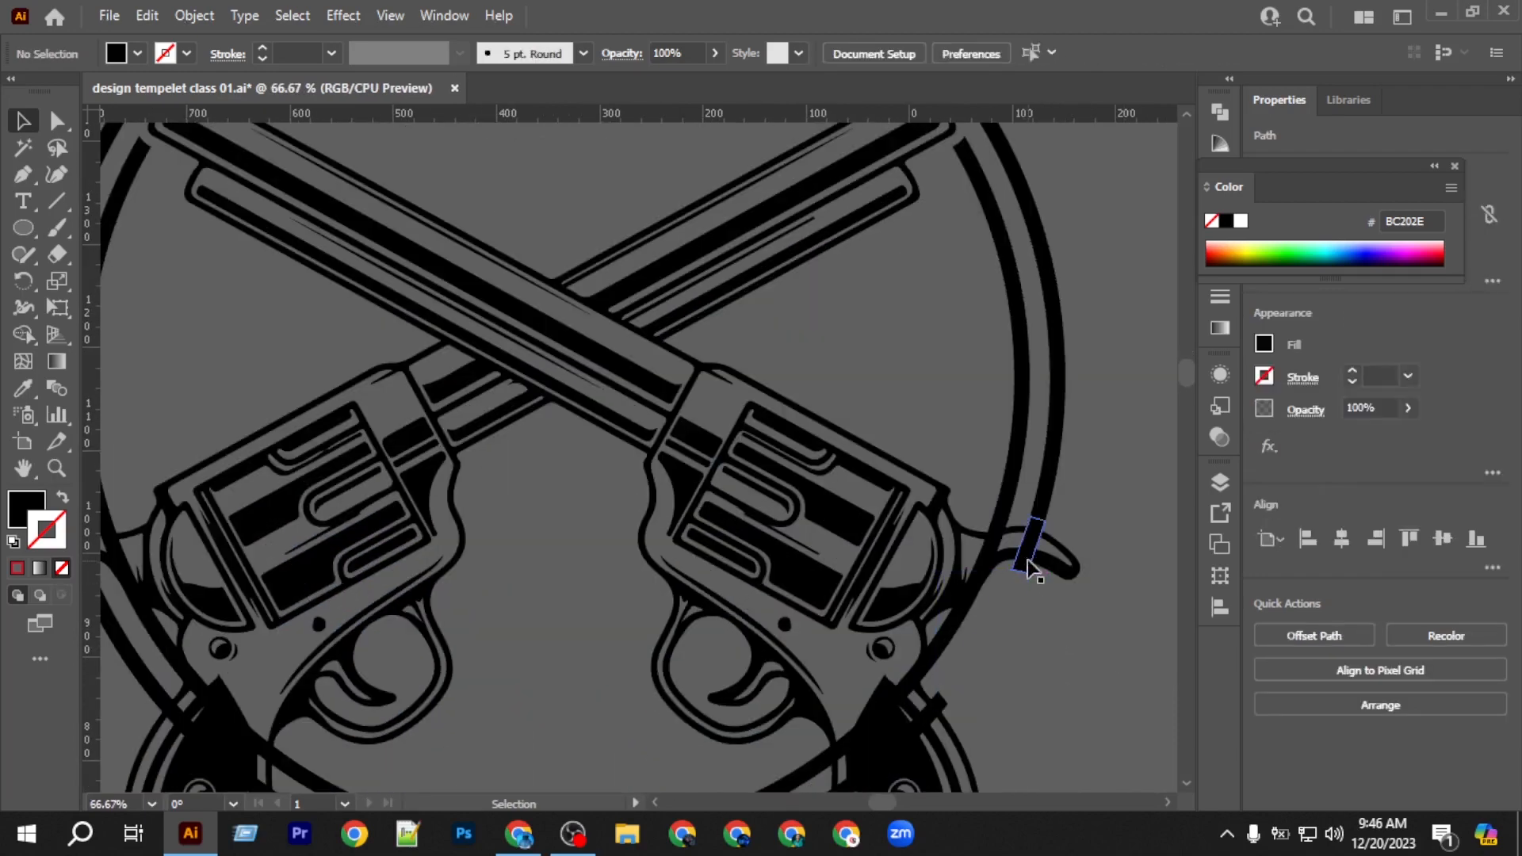
pyautogui.click(981, 562)
pyautogui.press('Delete')
pyautogui.click(924, 663)
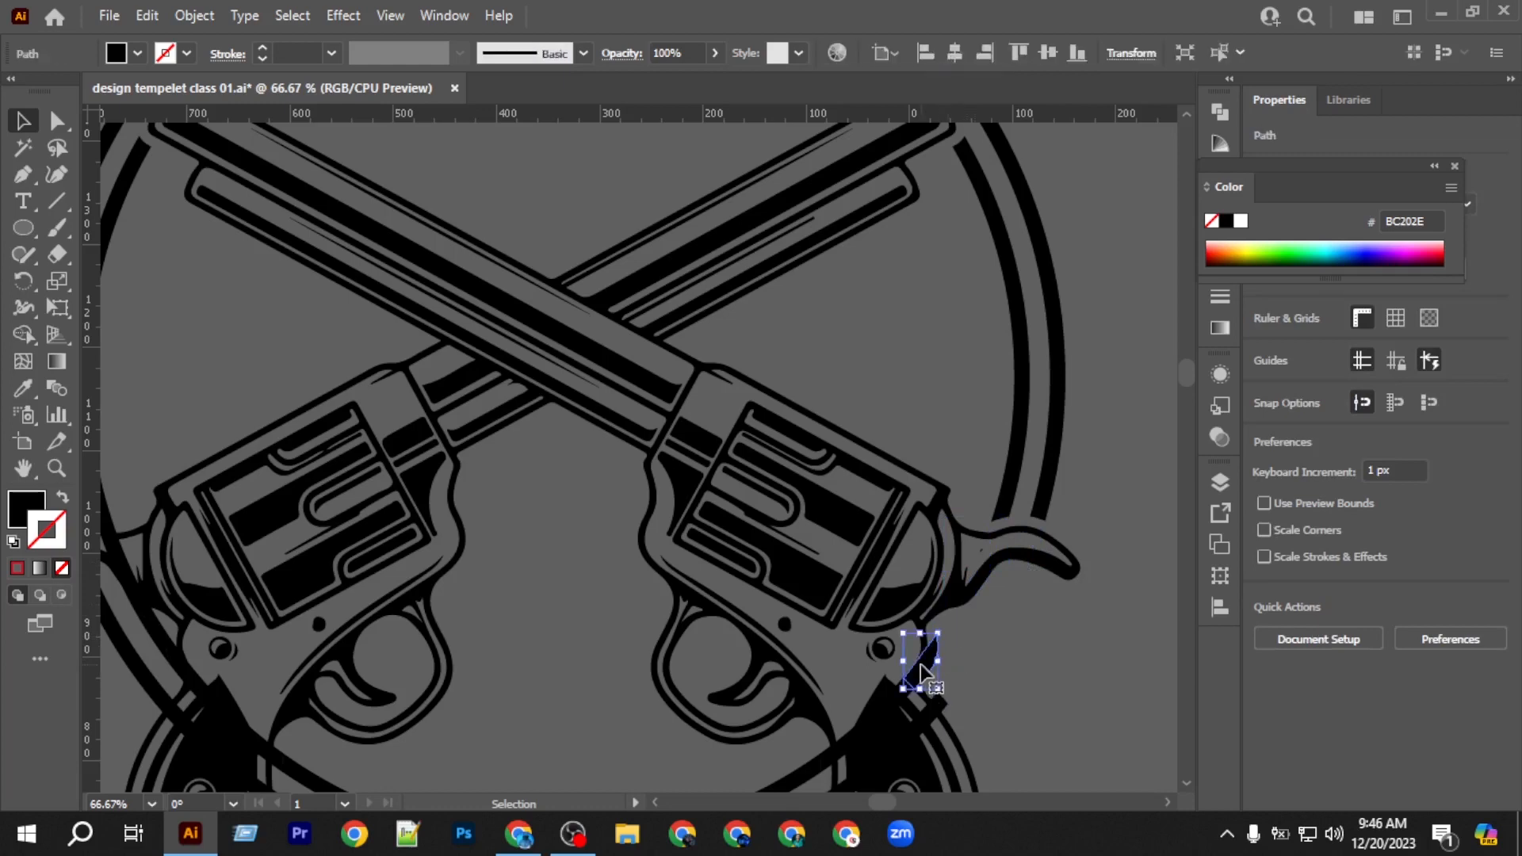
pyautogui.press('Delete')
# Delete the ring segments crossing the upper part of the right revolver's grip, including the stub on its outer edge.
pyautogui.scroll(-3, 880, 593)
pyautogui.click(872, 580)
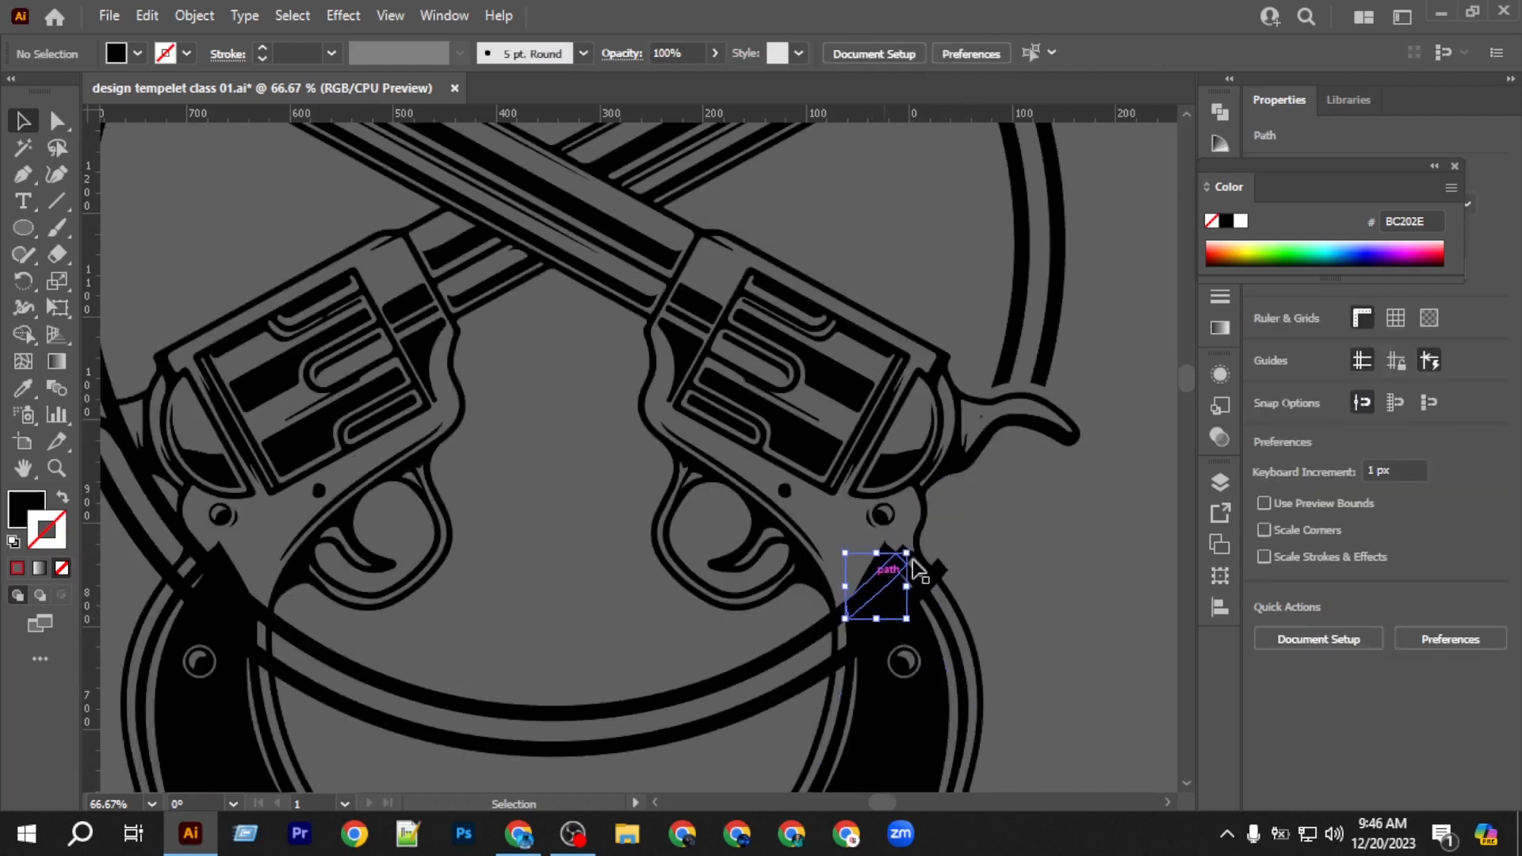
pyautogui.press('Delete')
pyautogui.click(909, 555)
pyautogui.press('Delete')
pyautogui.click(930, 584)
pyautogui.press('Delete')
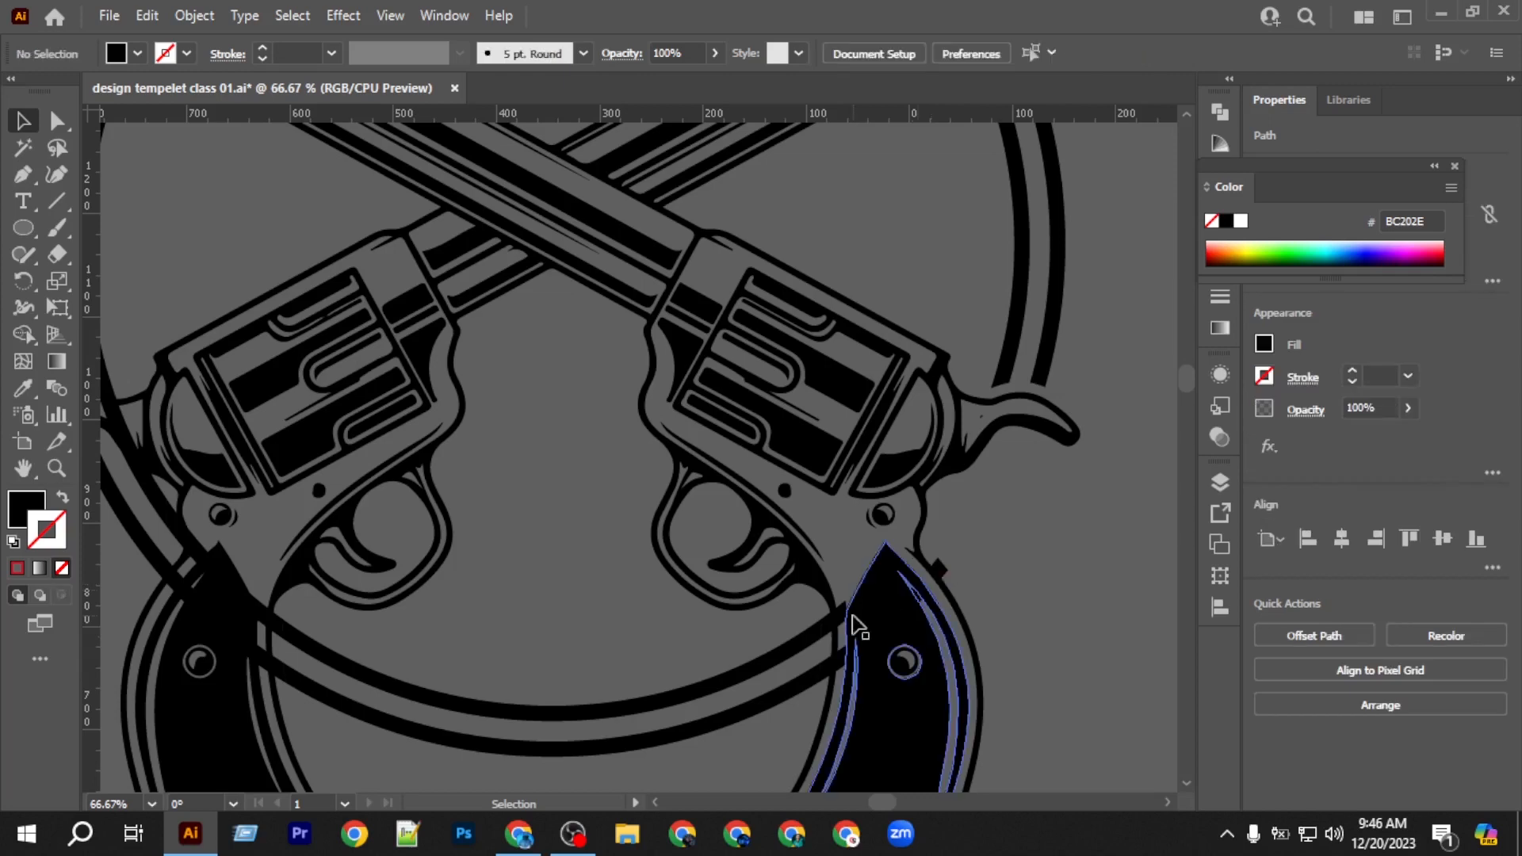
pyautogui.click(941, 572)
pyautogui.press('Delete')
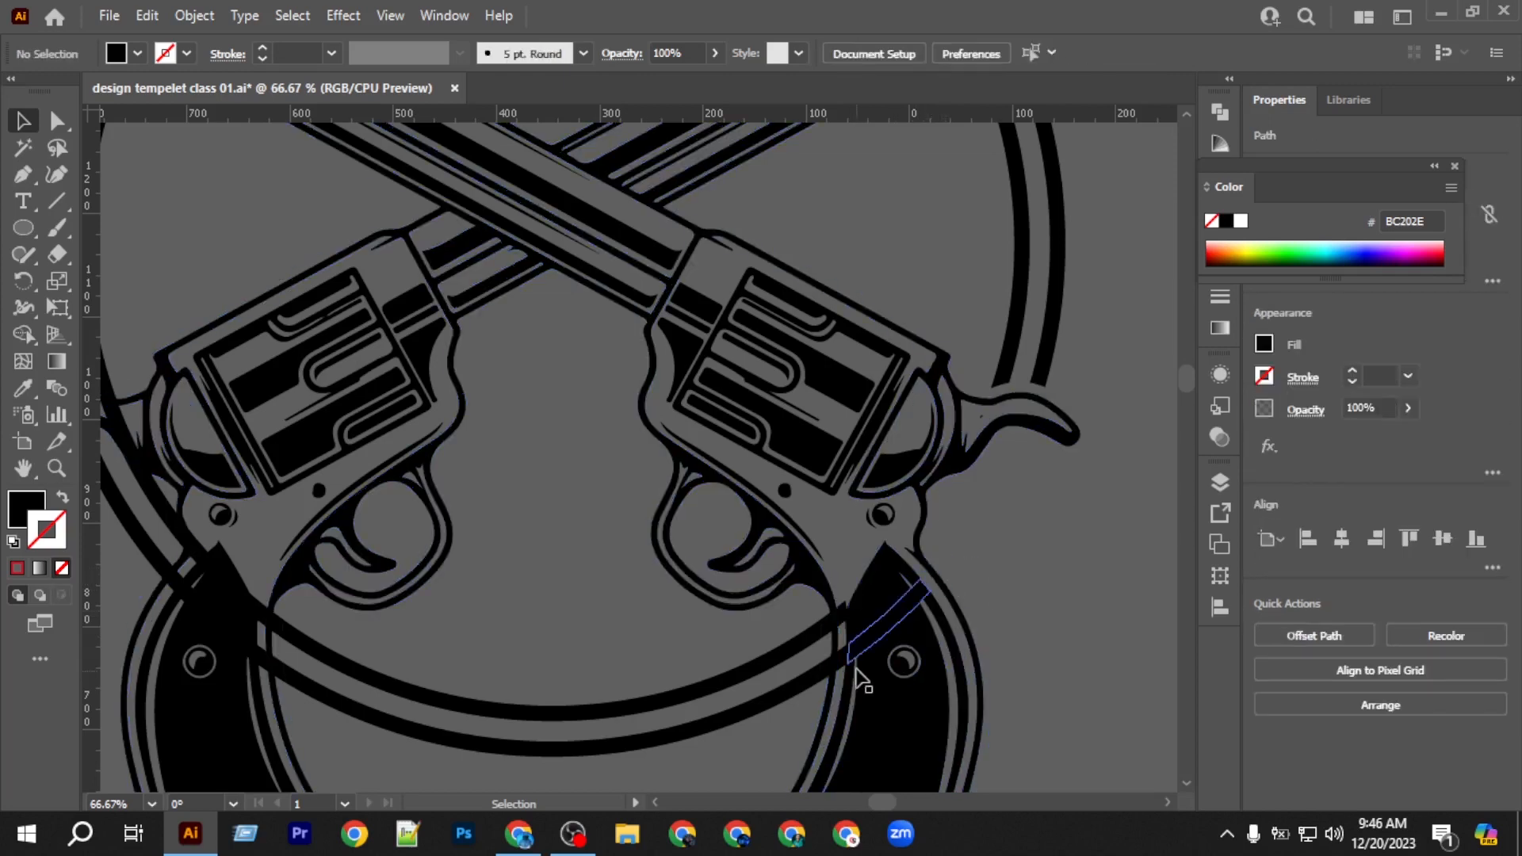
# Clear the small ring pieces overlapping the inner edge of the right revolver's grip.
pyautogui.click(838, 621)
pyautogui.press('Delete')
pyautogui.click(841, 619)
pyautogui.press('Delete')
pyautogui.click(864, 668)
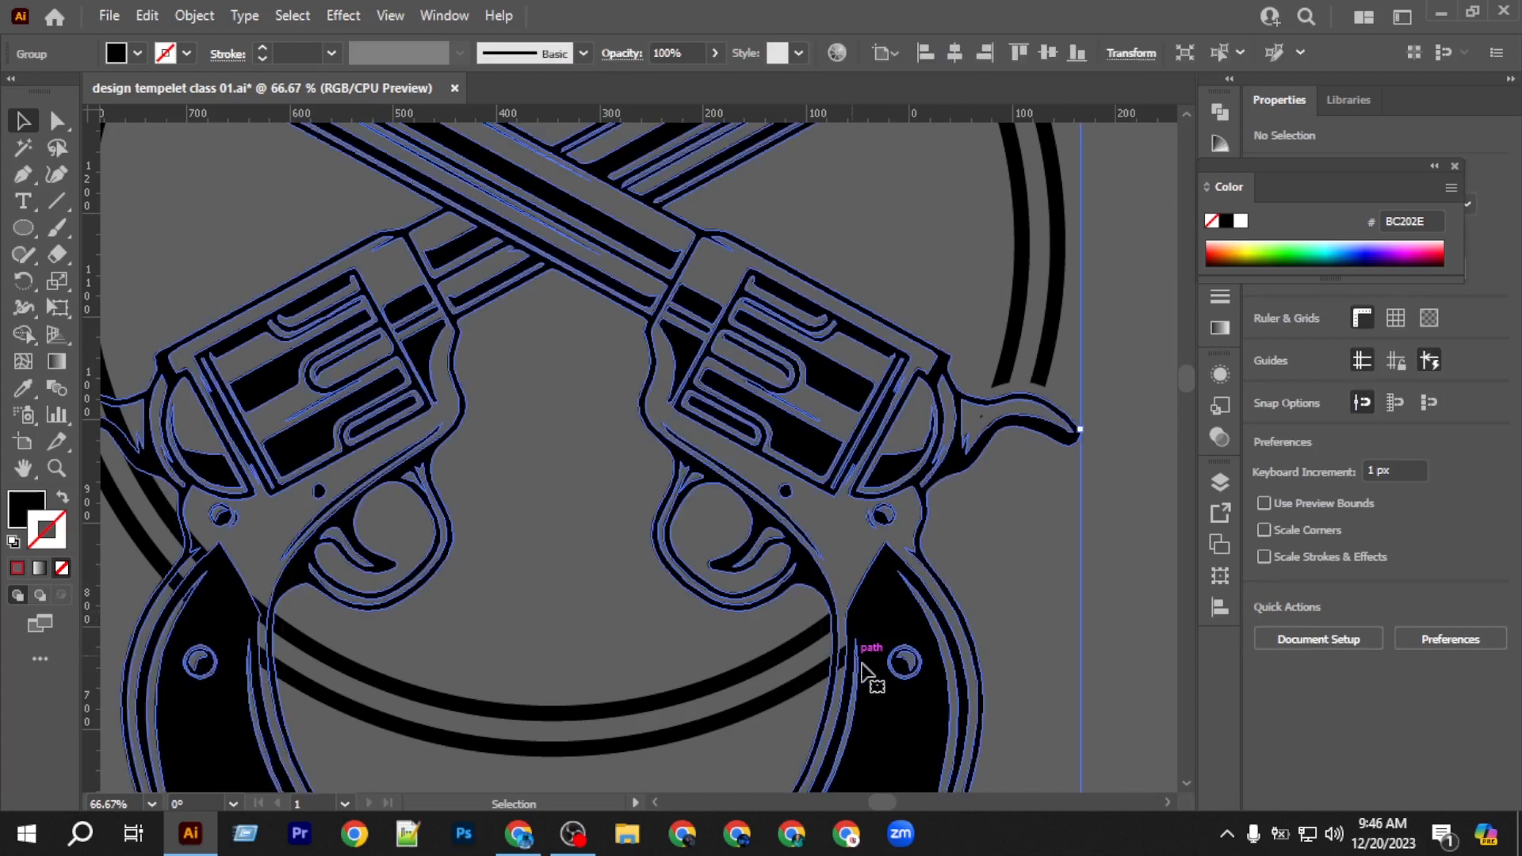
pyautogui.click(1144, 577)
pyautogui.click(839, 641)
pyautogui.press('Delete')
pyautogui.click(832, 626)
pyautogui.press('Delete')
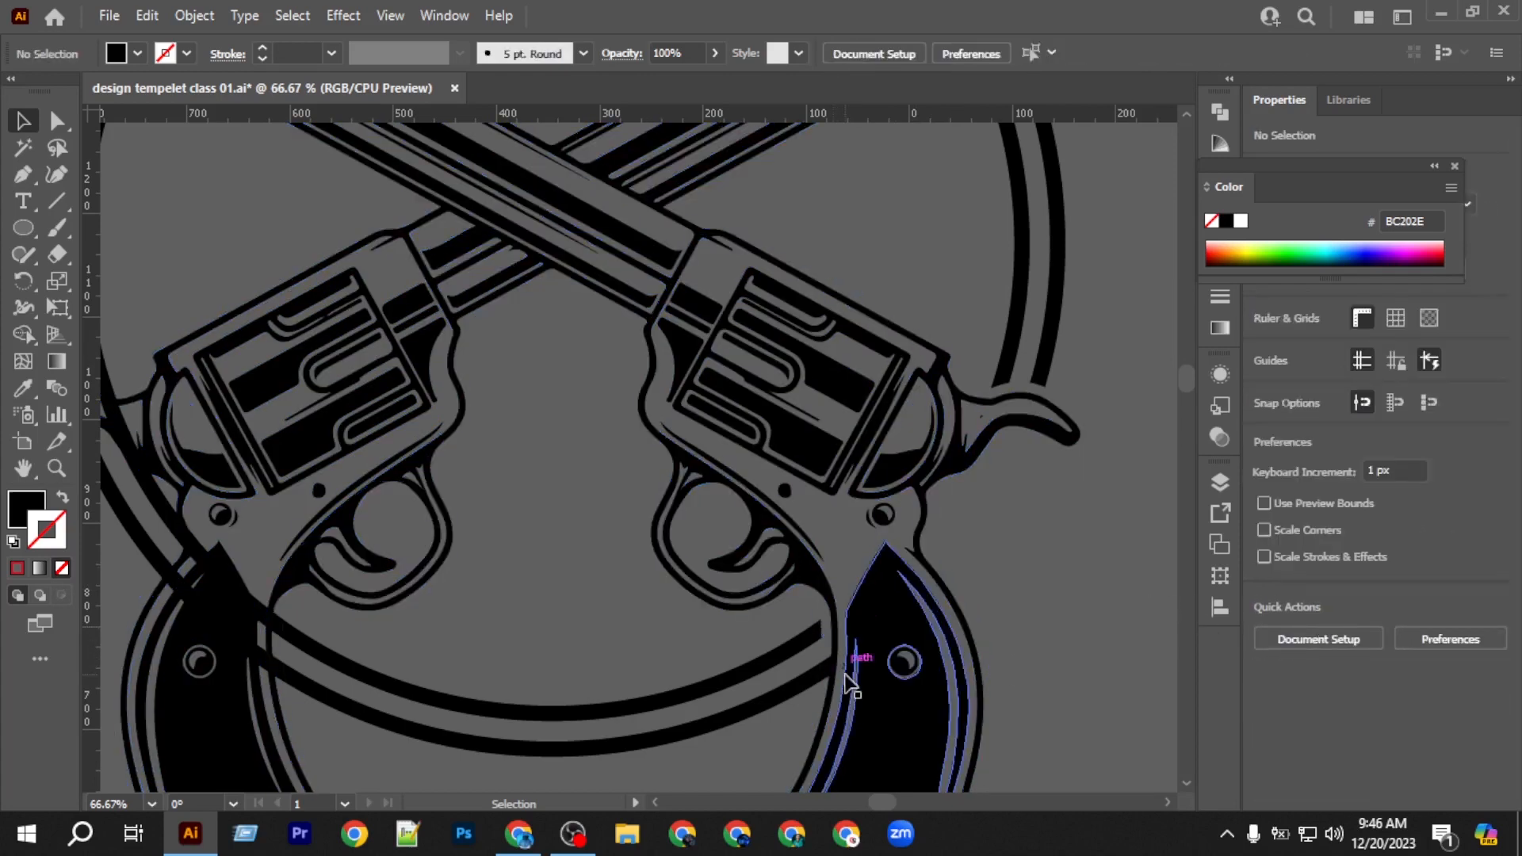
pyautogui.click(852, 680)
pyautogui.press('Delete')
# Delete the outer ring segments crossing the left revolver's hammer and running from it down to the grip.
pyautogui.scroll(-1, 1033, 626)
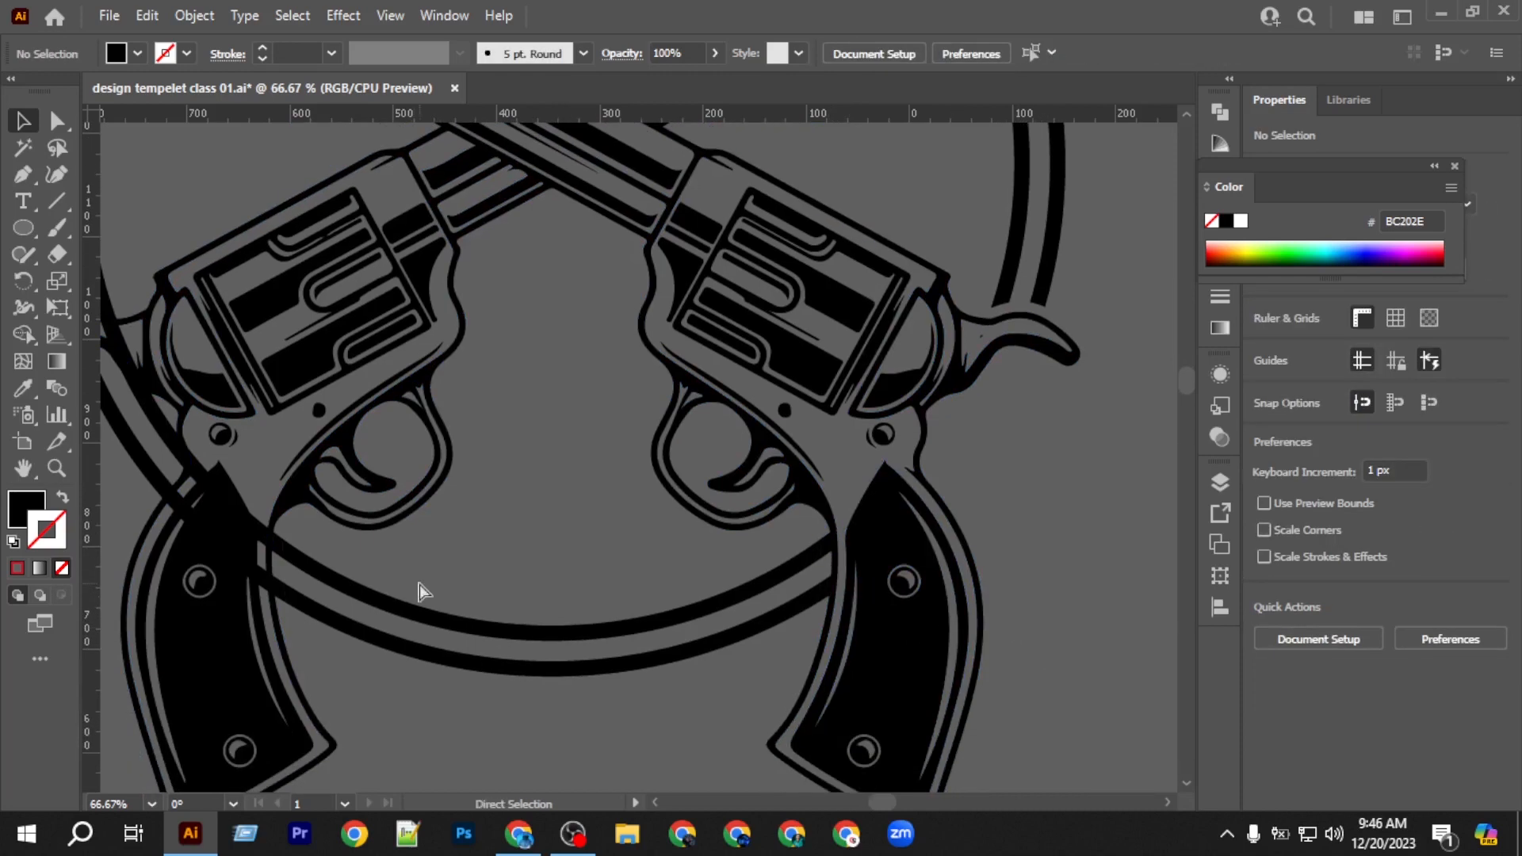
pyautogui.hscroll(-4, 420, 584)
pyautogui.click(394, 409)
pyautogui.press('+')
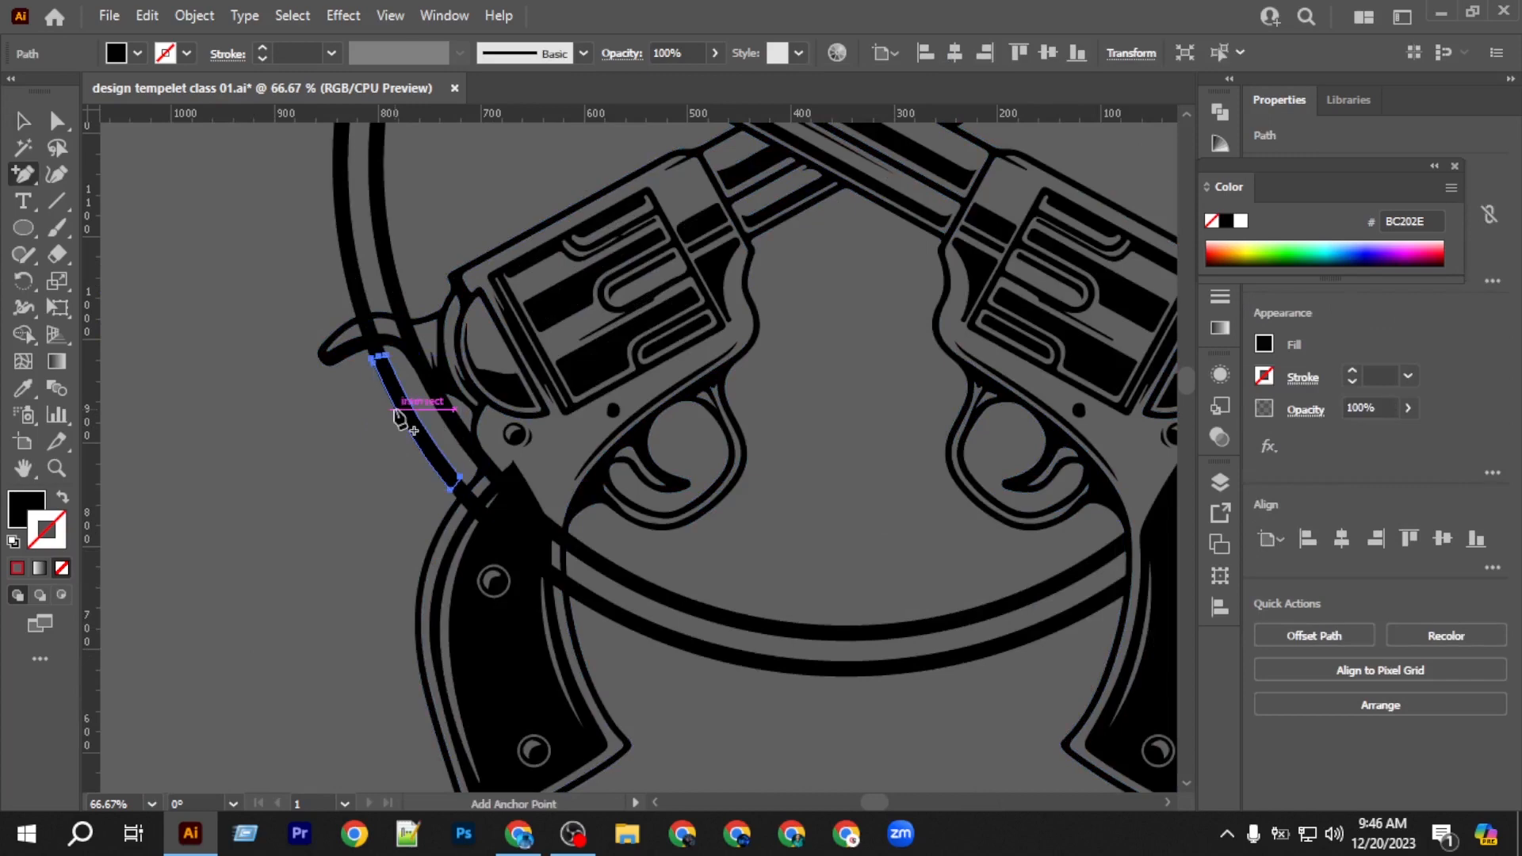
pyautogui.press('v')
pyautogui.click(406, 409)
pyautogui.press('Delete')
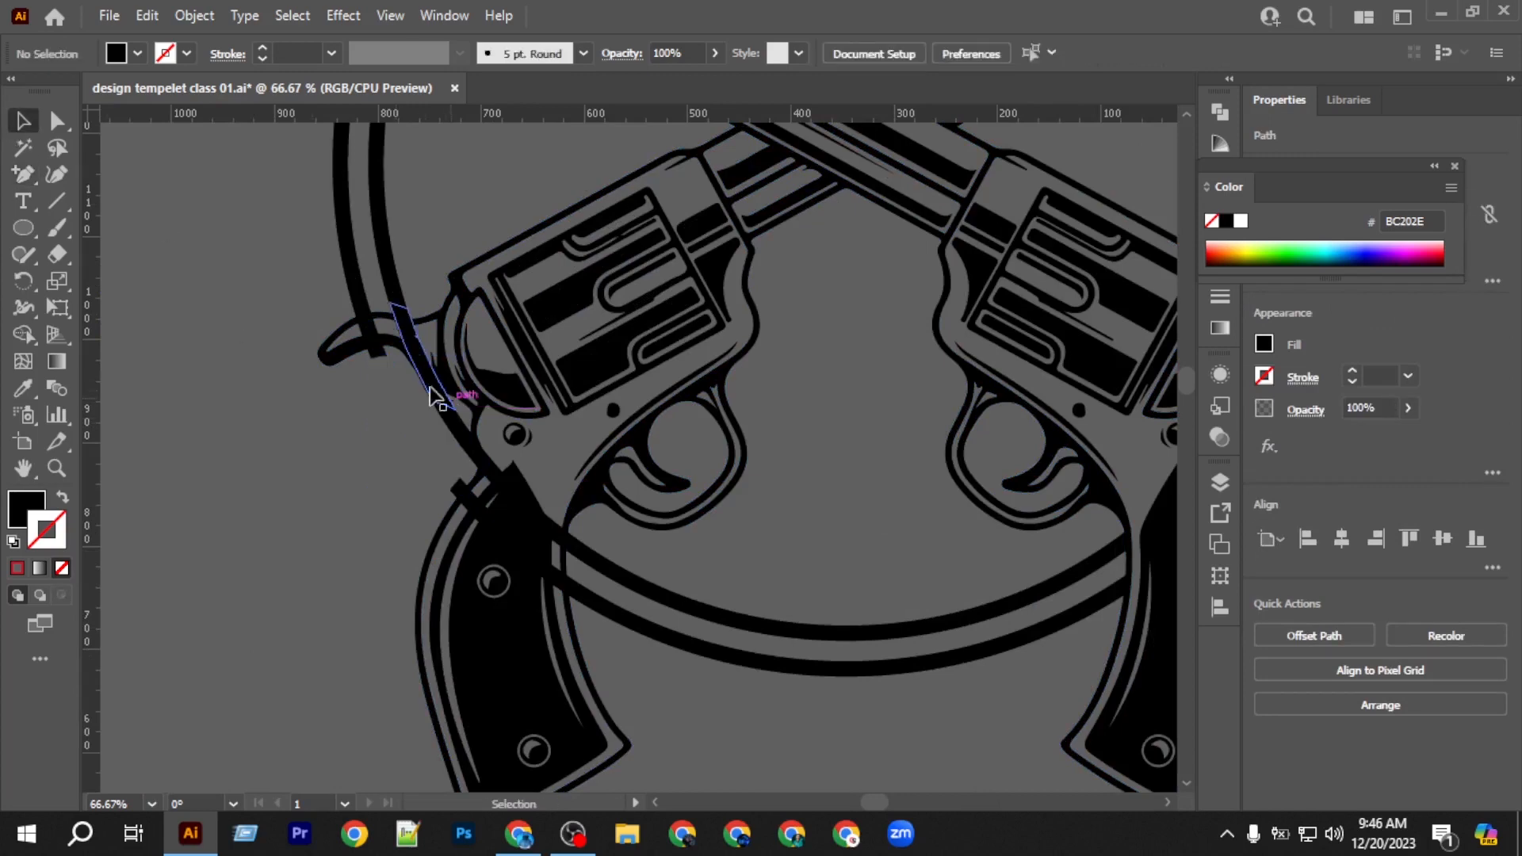
pyautogui.click(375, 332)
pyautogui.press('Delete')
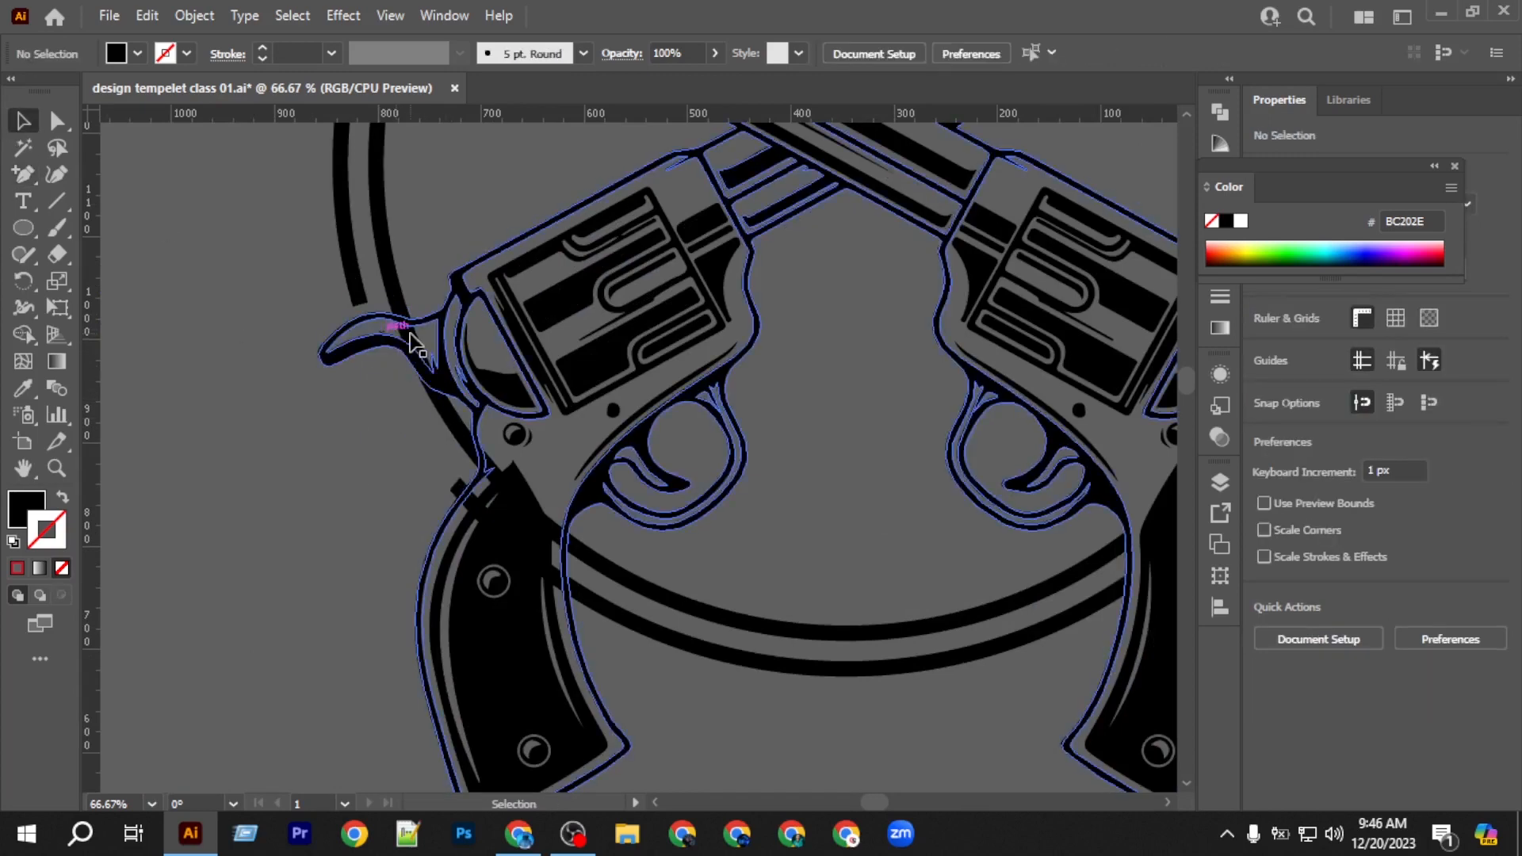
# Delete the inner ring segments passing behind the left revolver's hammer and the rear of its frame.
pyautogui.click(440, 417)
pyautogui.press('Delete')
pyautogui.click(422, 366)
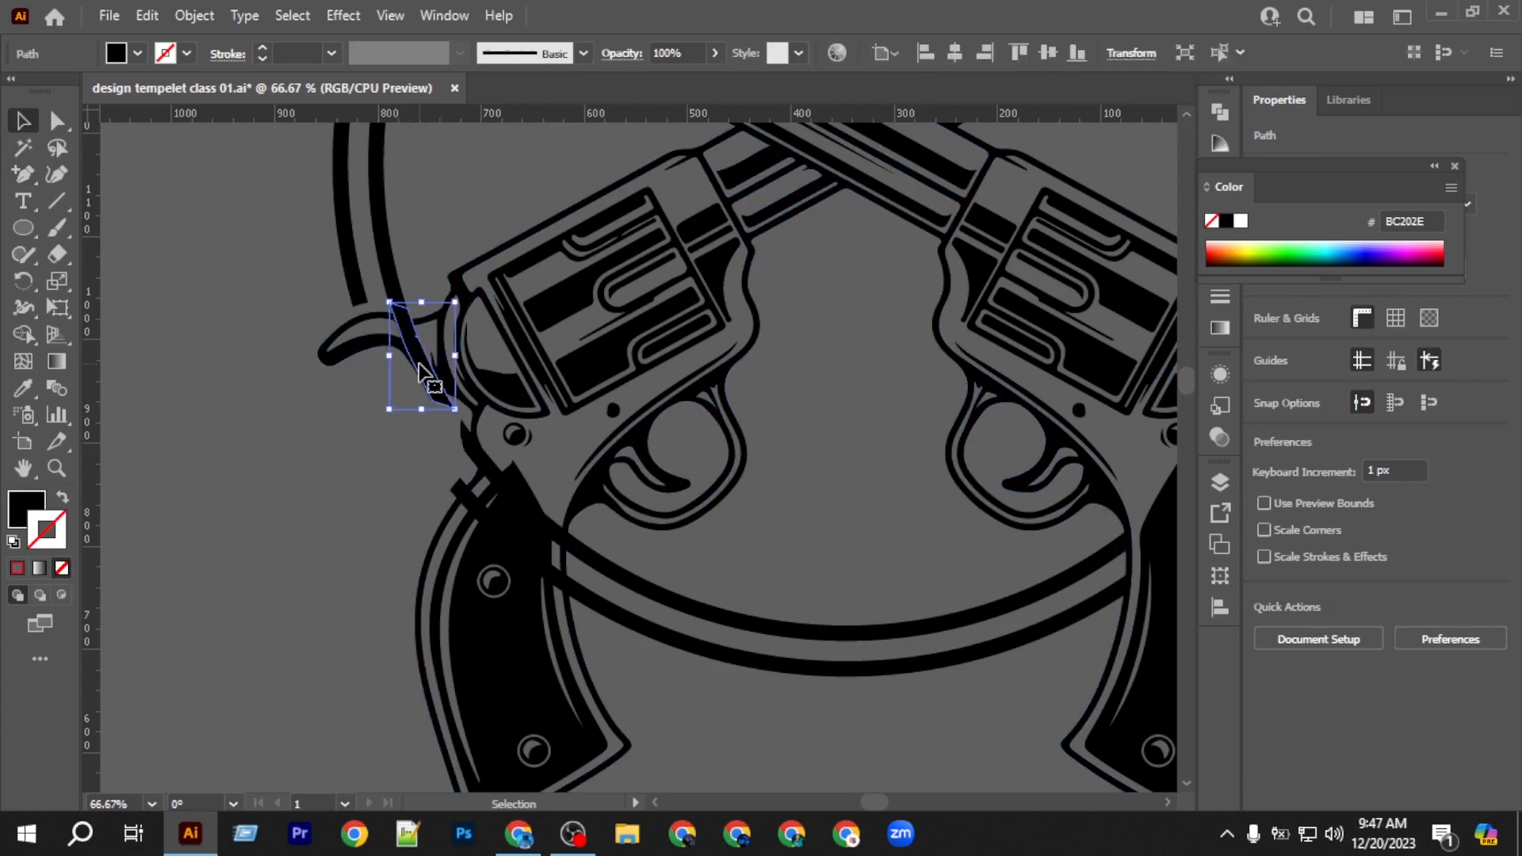
pyautogui.press('Delete')
pyautogui.click(468, 449)
pyautogui.press('Delete')
# Delete the ring segments crossing the upper part of the left revolver's grip, including the small pieces on its outer edge.
pyautogui.click(477, 519)
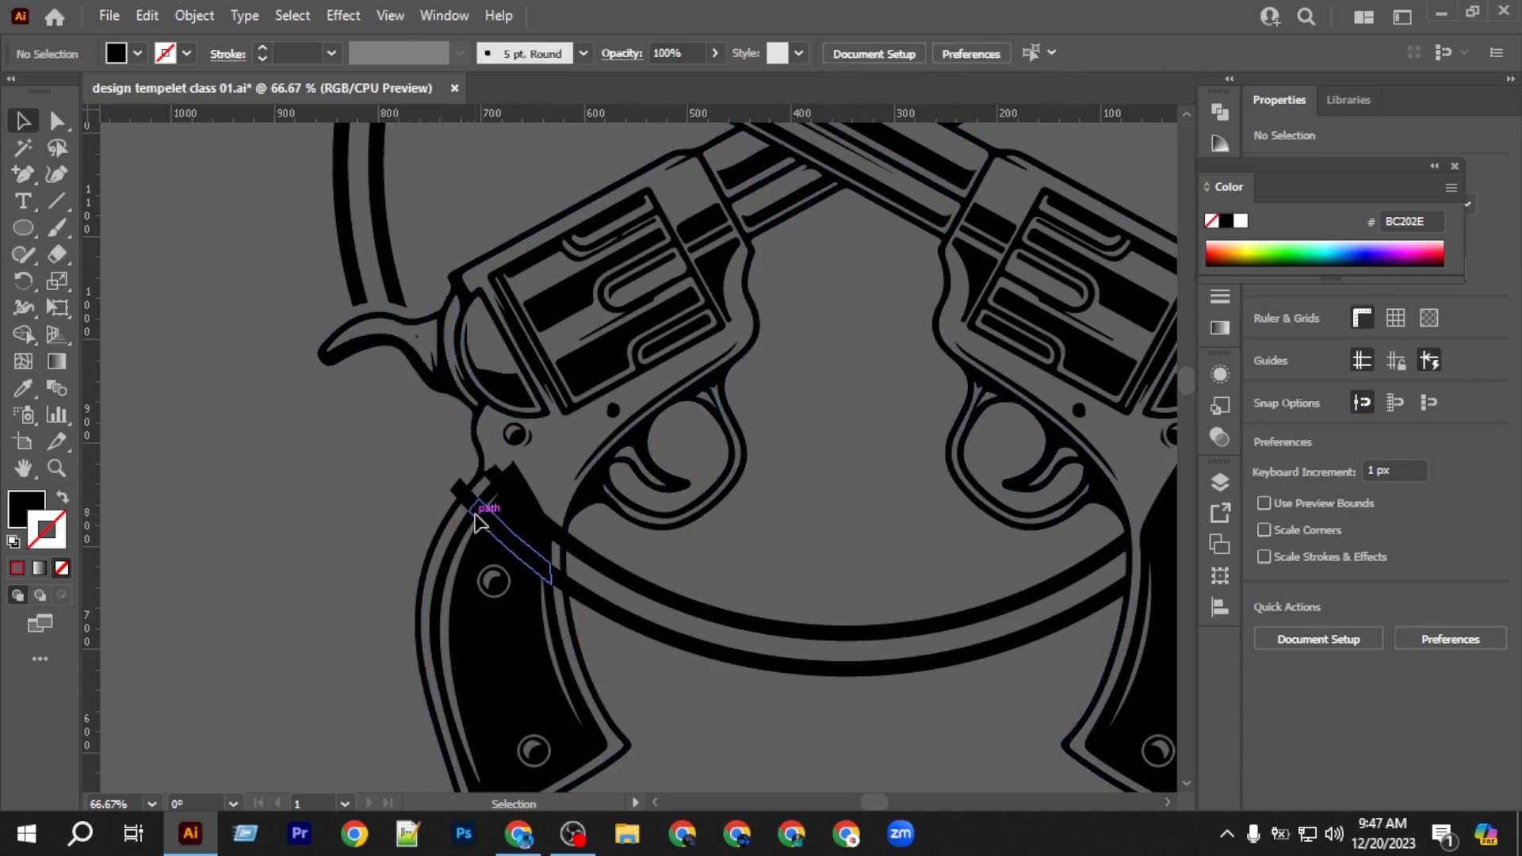
pyautogui.press('Delete')
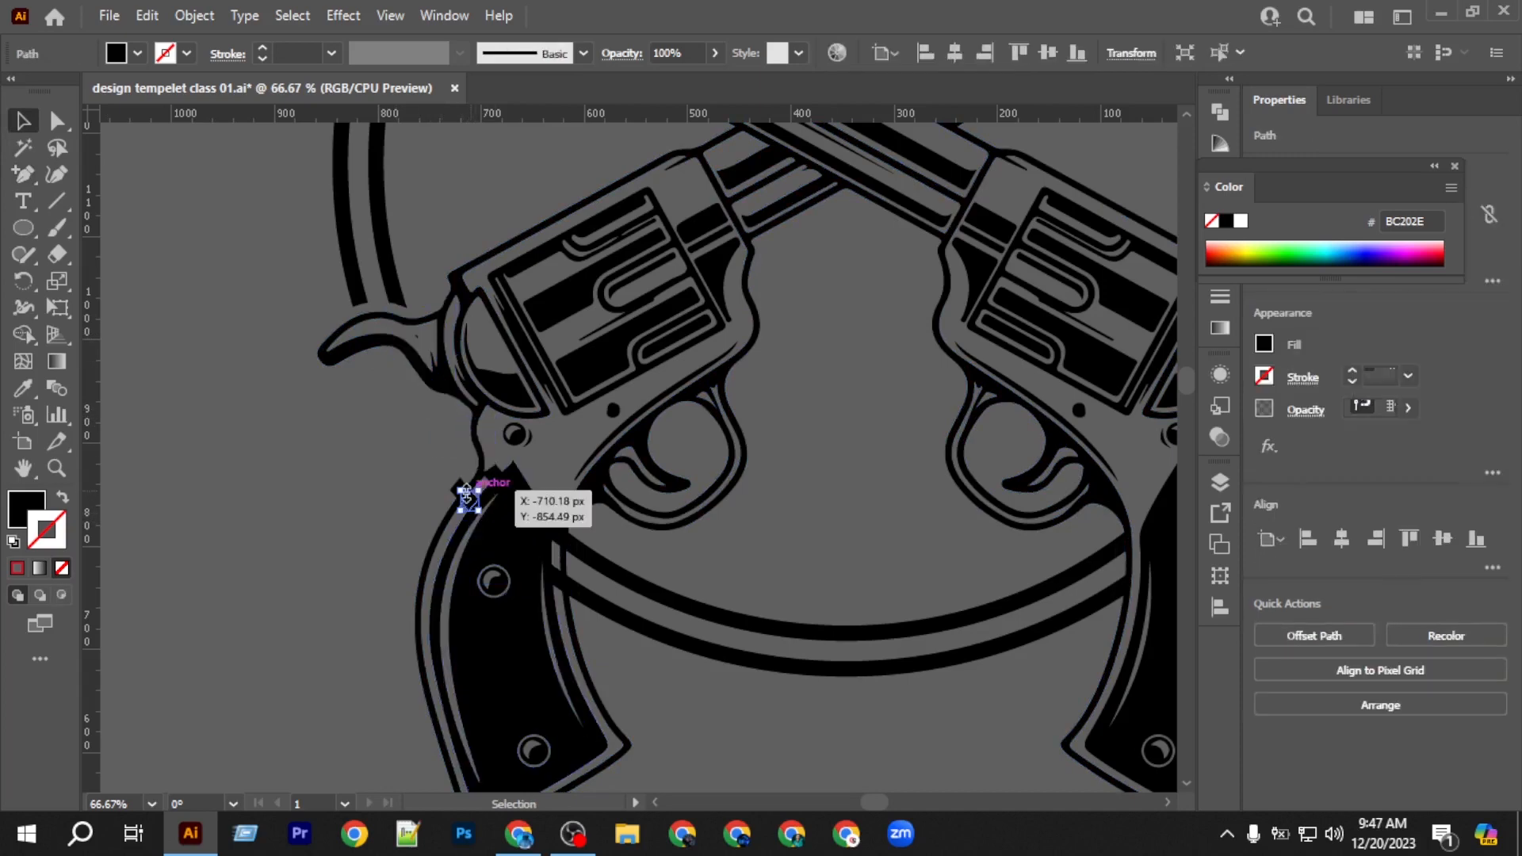
pyautogui.click(511, 492)
pyautogui.click(496, 477)
pyautogui.press('Delete')
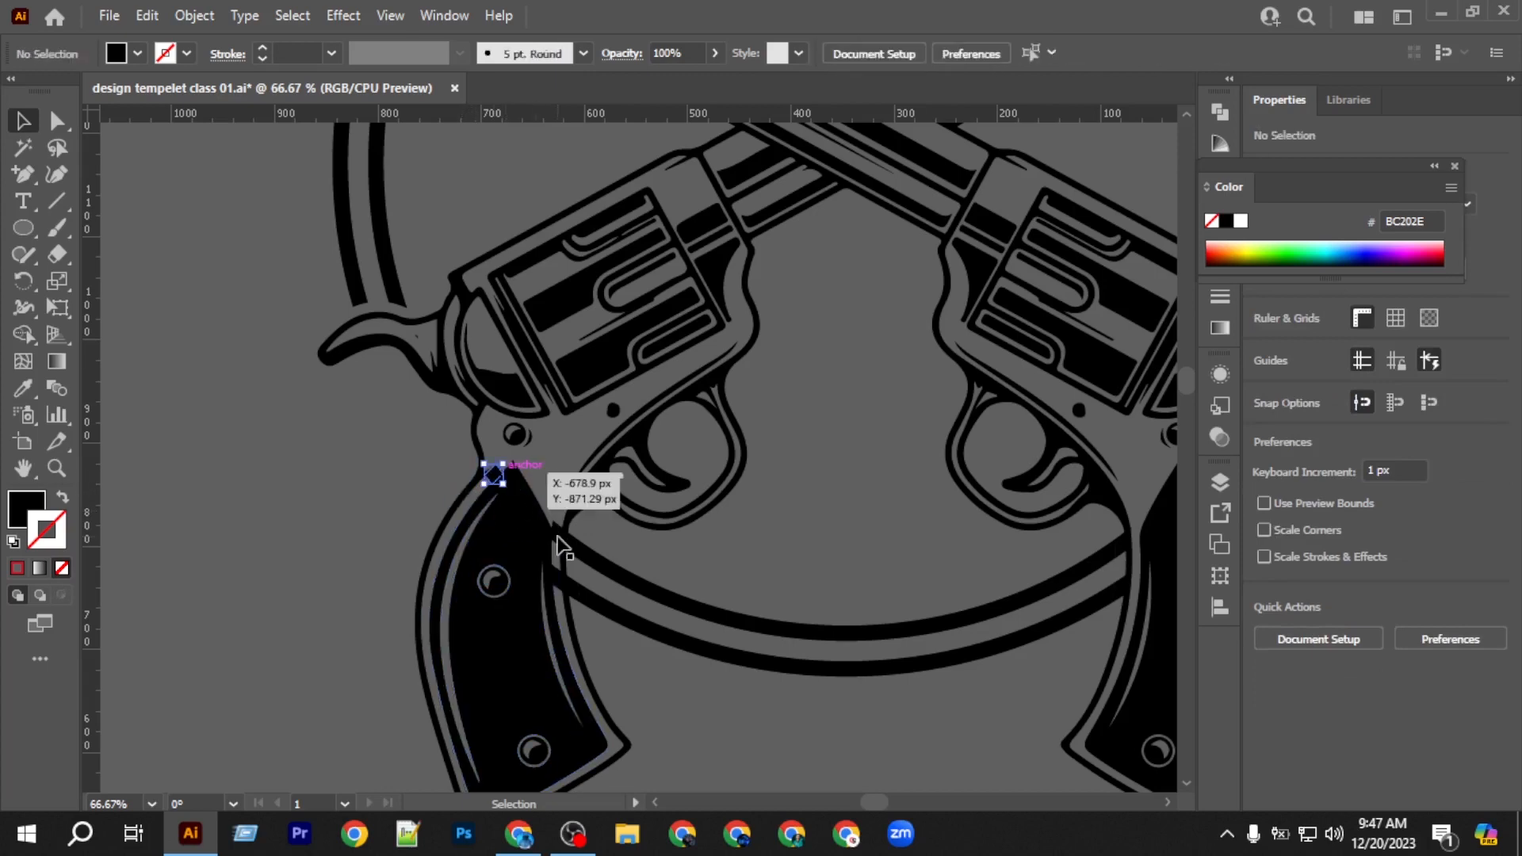
# Clear the small ring pieces overlapping the inner edge of the left revolver's grip.
pyautogui.click(557, 539)
pyautogui.press('Delete')
pyautogui.click(558, 577)
pyautogui.press('Delete')
pyautogui.click(569, 544)
pyautogui.press('Delete')
pyautogui.hotkey('ctrl', 'z')
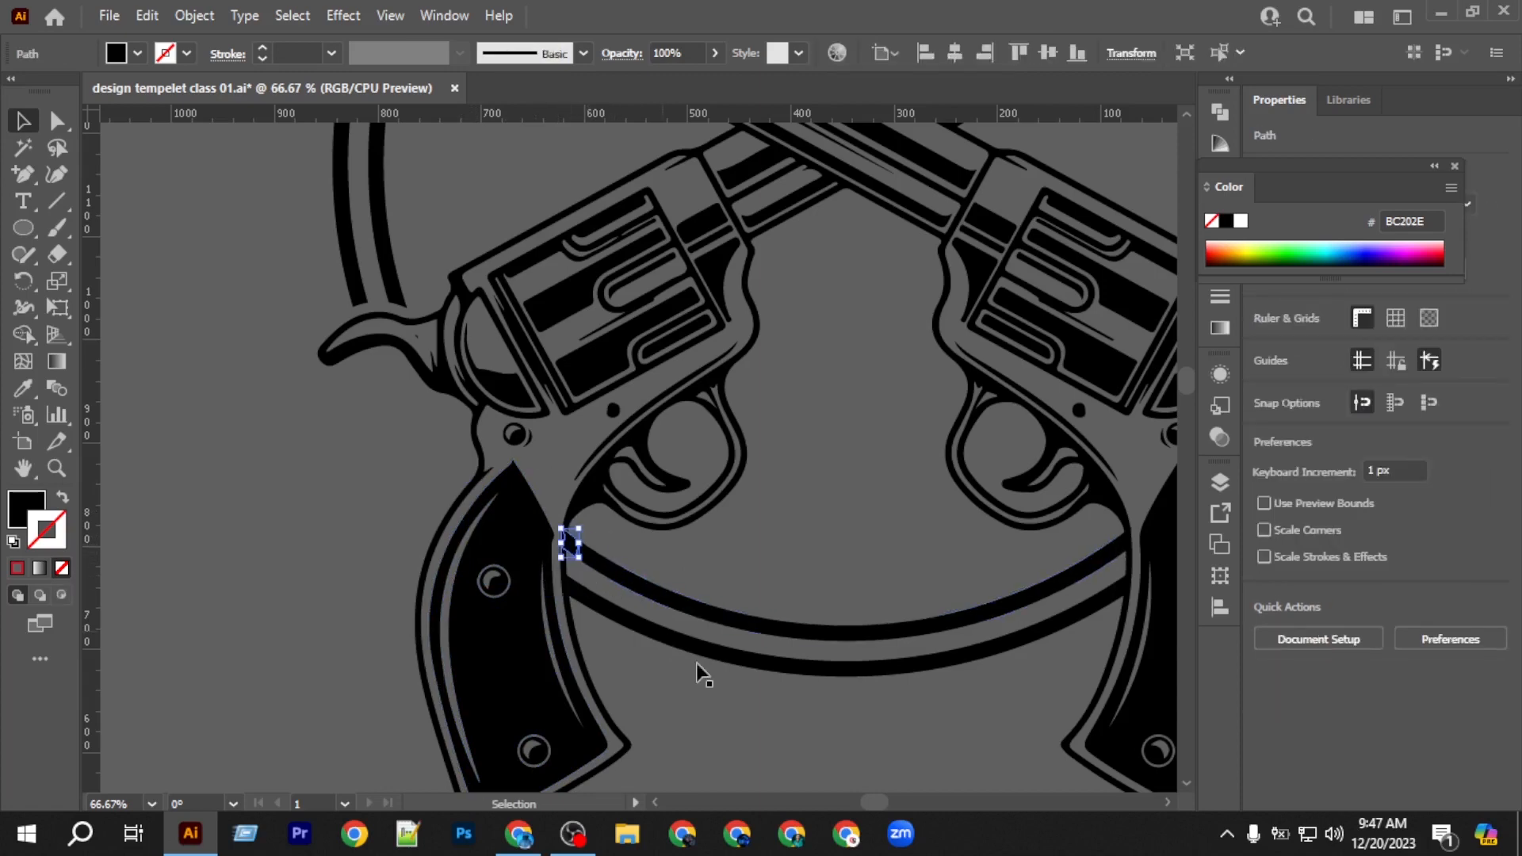
pyautogui.press('Delete')
# Group the whole ring-and-revolvers artwork and recolour it with the beige sampled from the reference design.
pyautogui.scroll(-4, 728, 697)
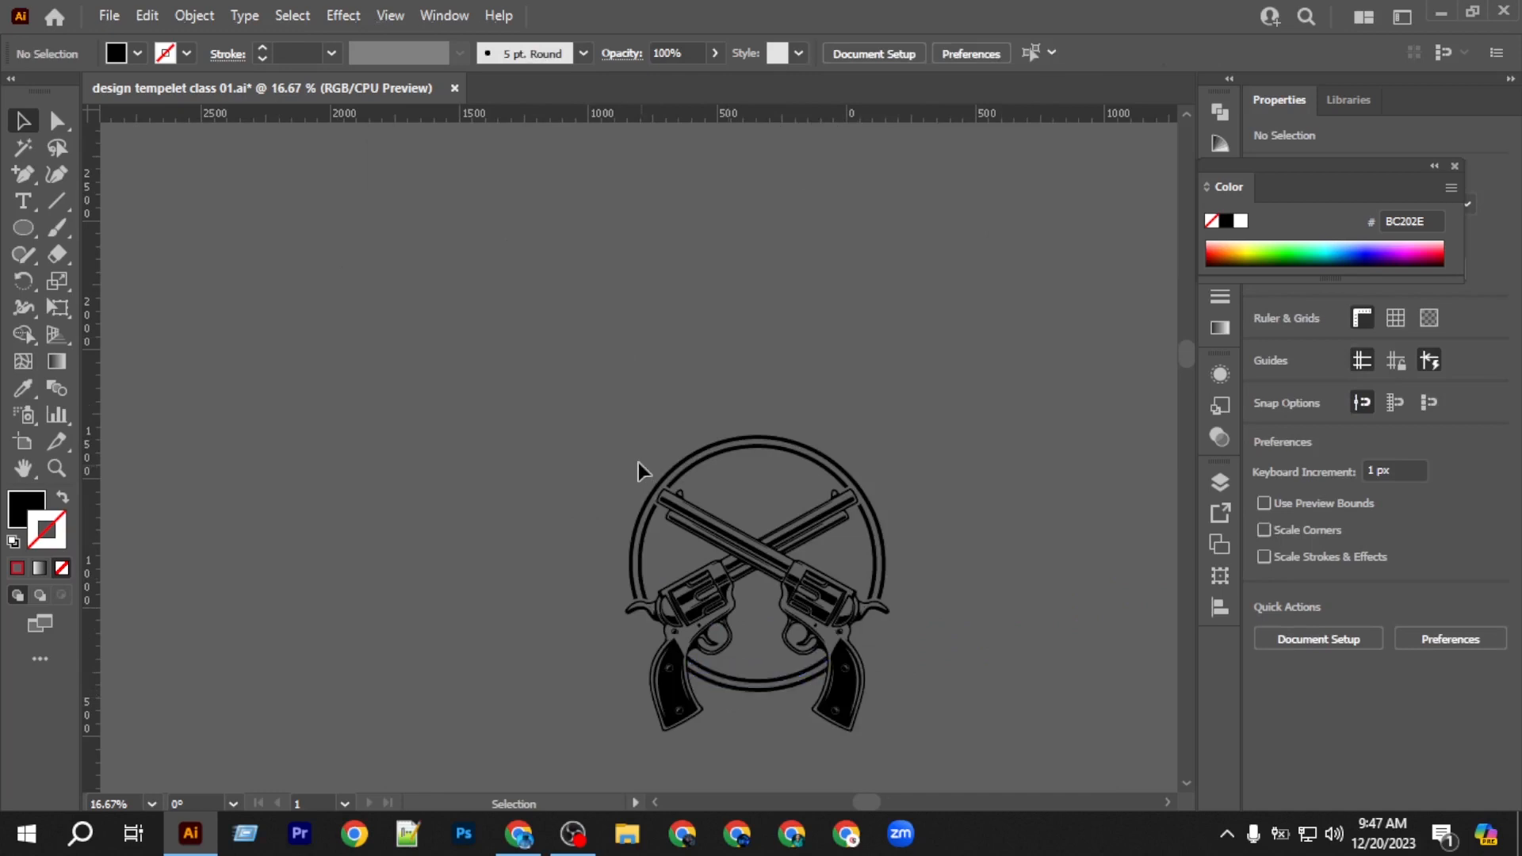
pyautogui.hotkey('ctrl', 'a')
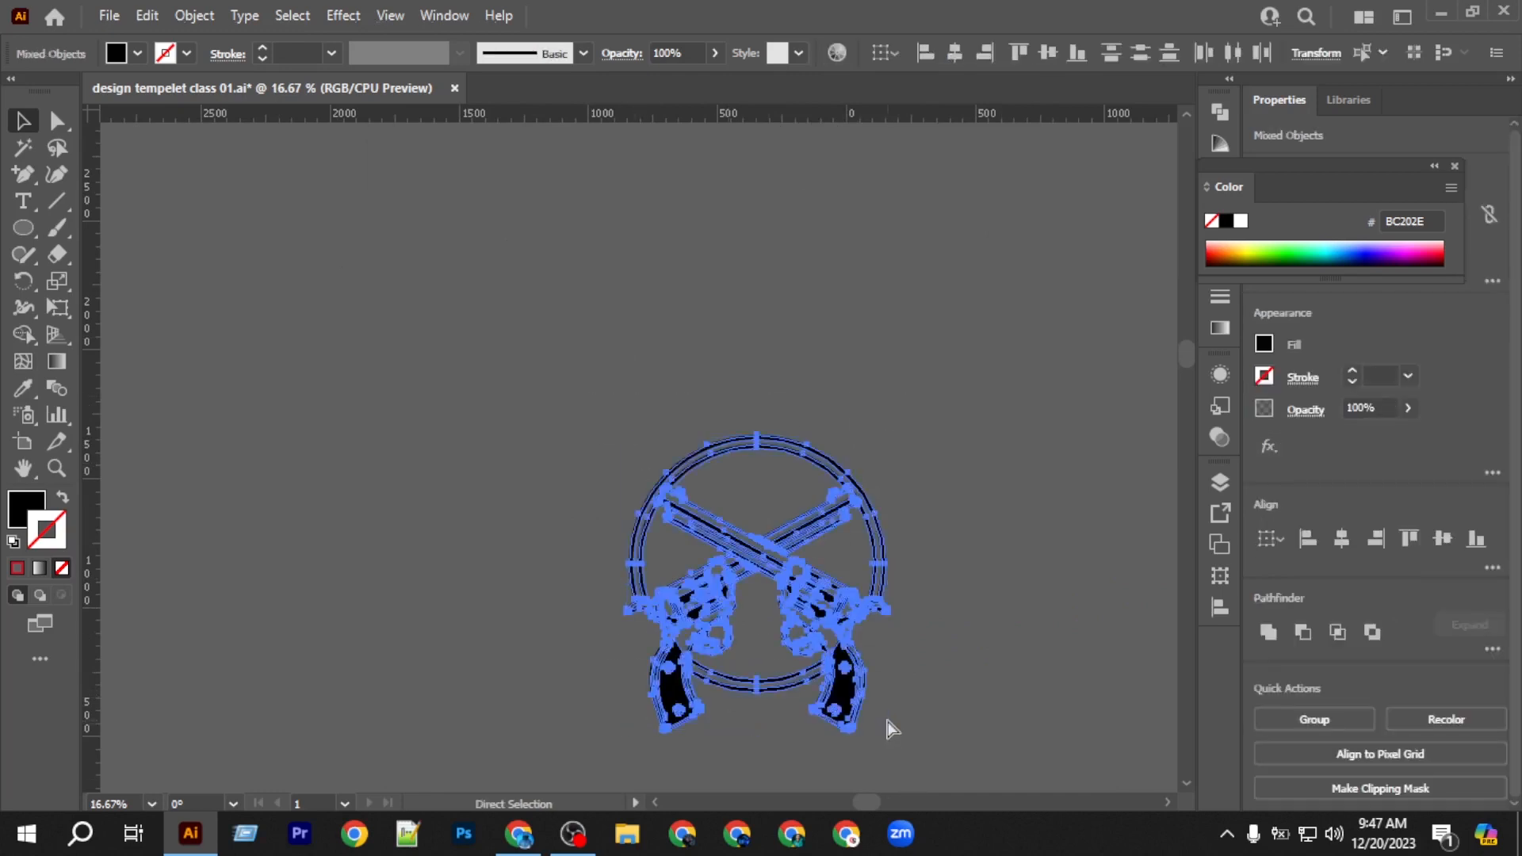
pyautogui.scroll(-4, 912, 363)
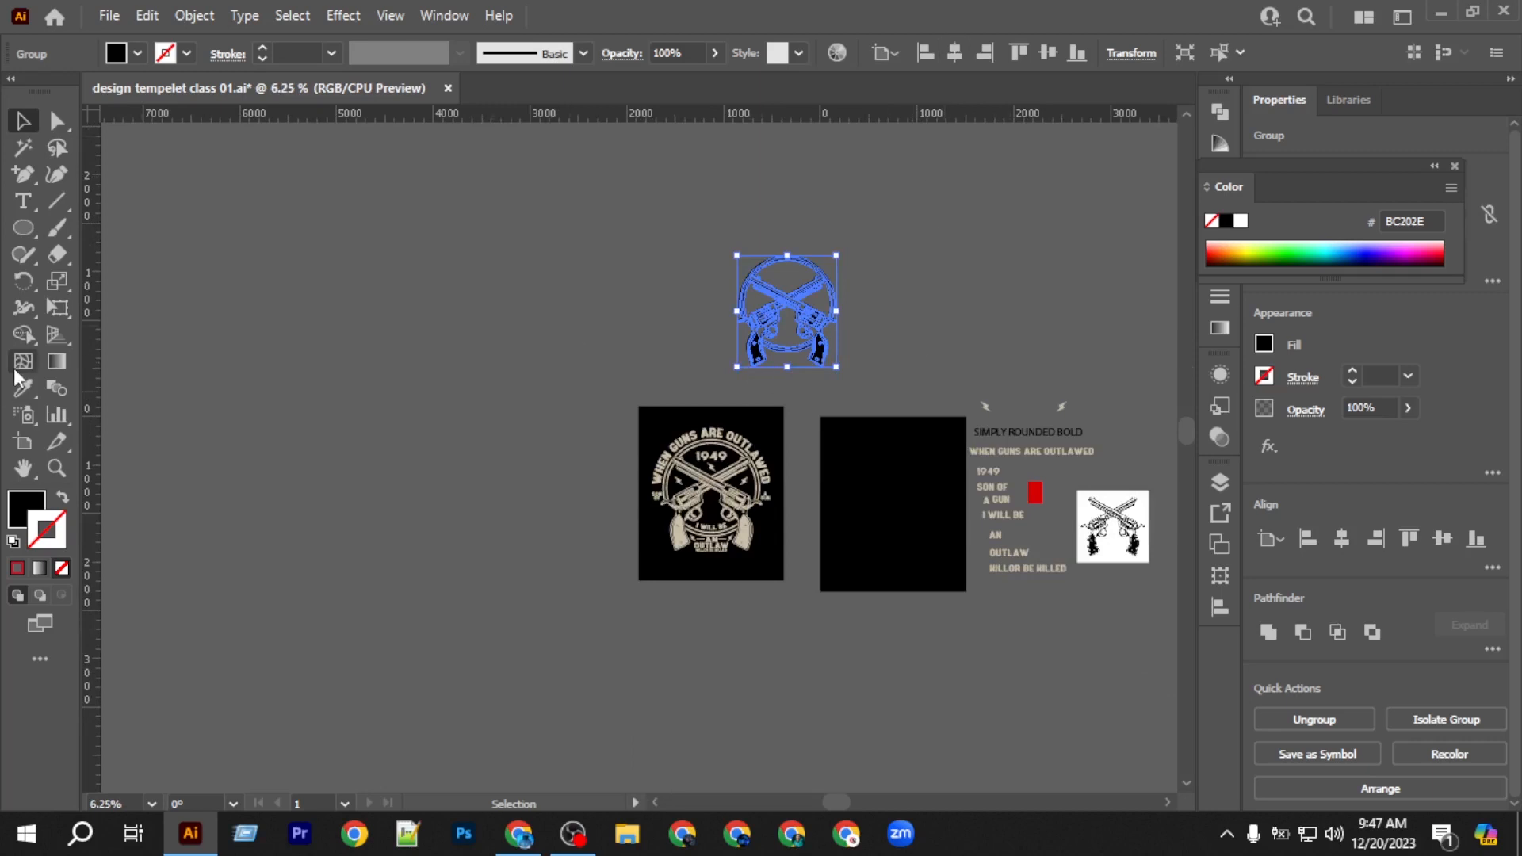
pyautogui.click(23, 389)
pyautogui.click(664, 490)
pyautogui.click(696, 495)
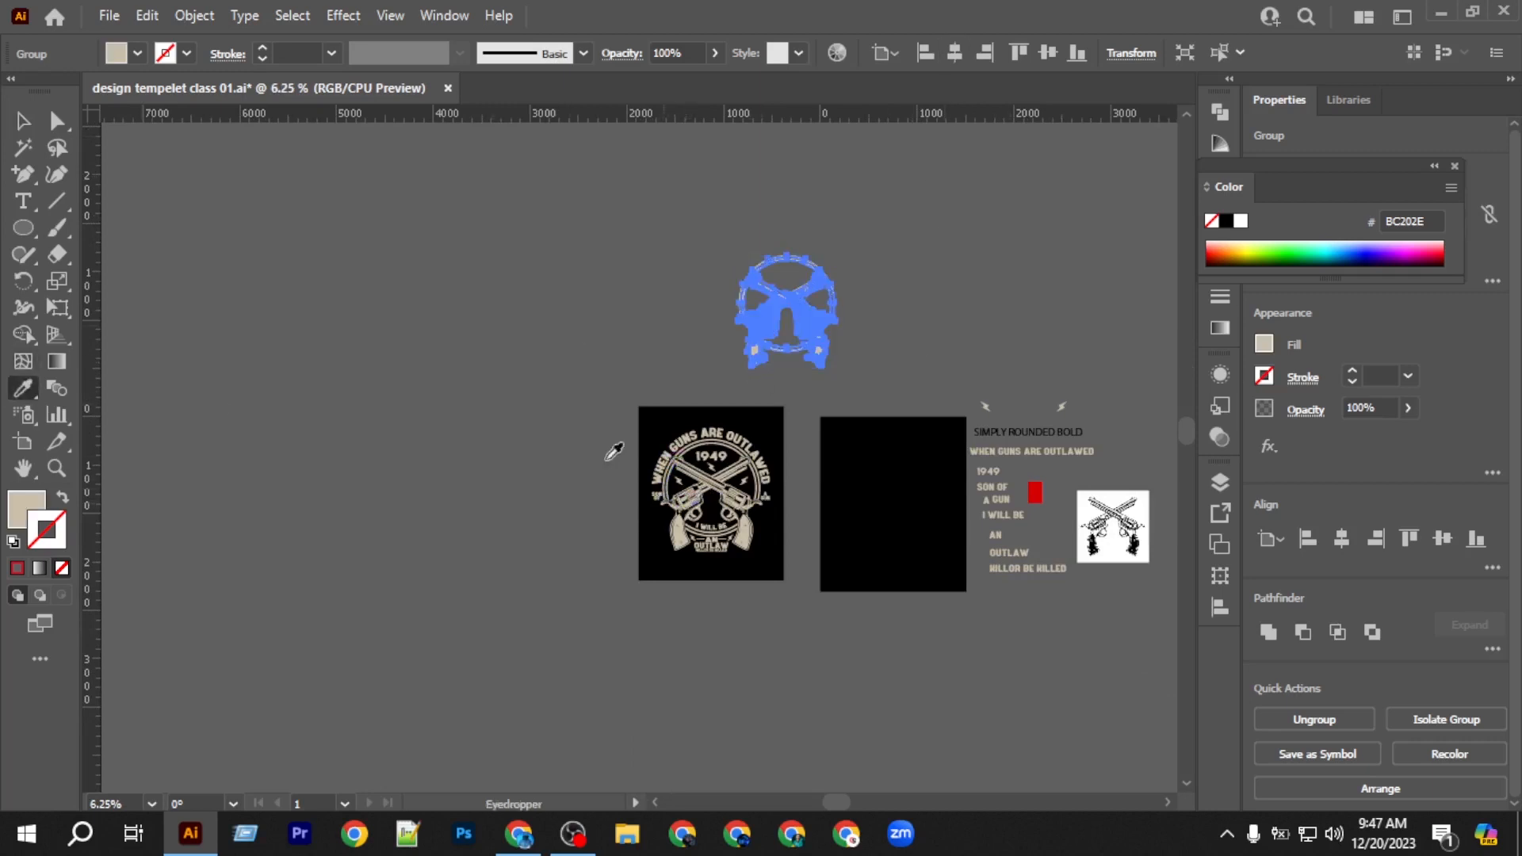
pyautogui.press('v')
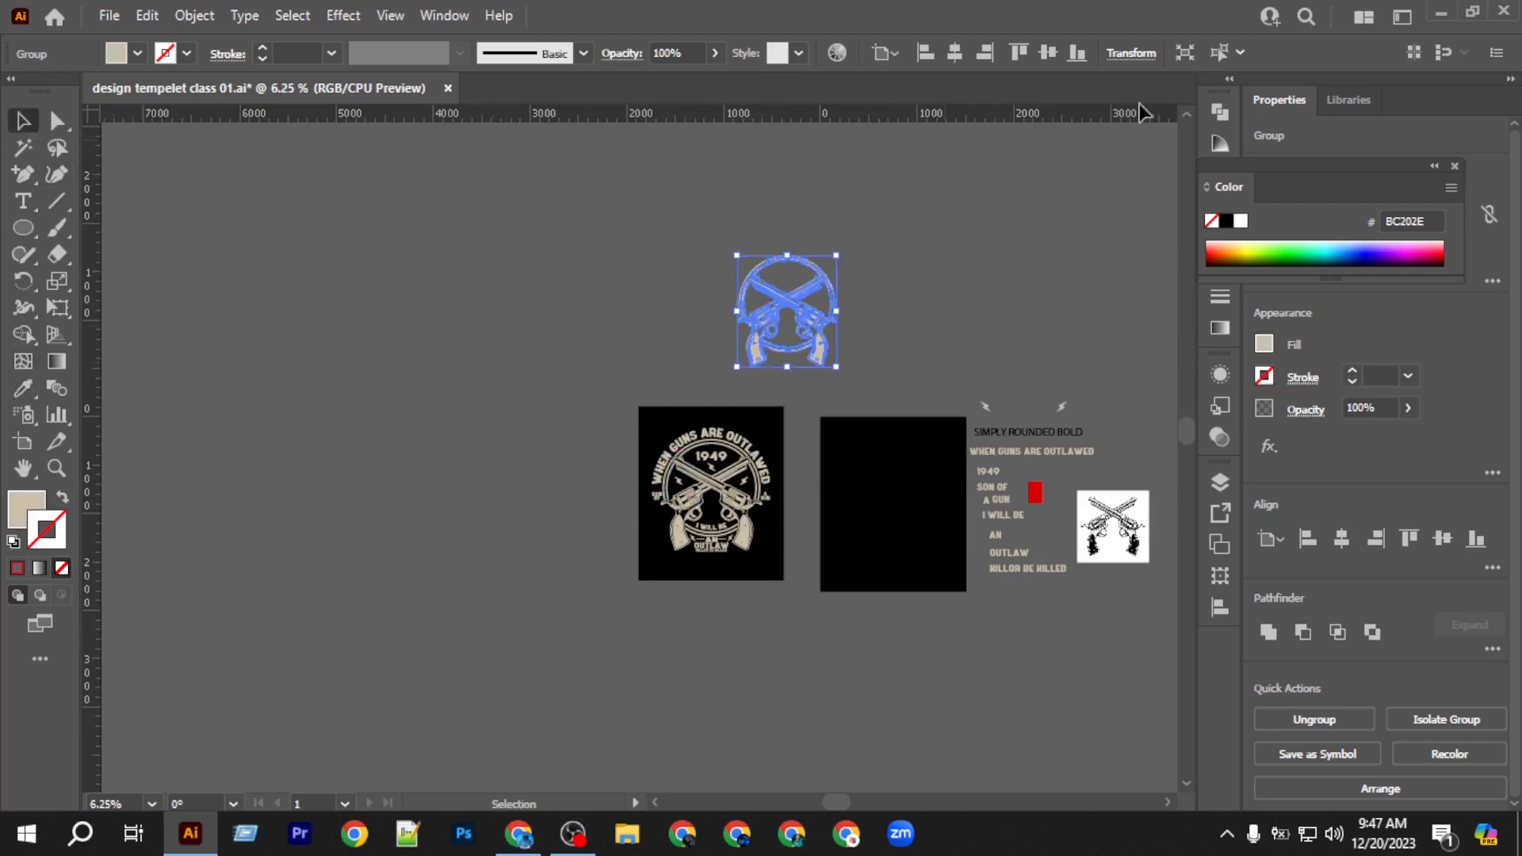
# Centre the beige emblem horizontally and vertically on the blank black artboard.
pyautogui.click(955, 52)
pyautogui.click(1047, 52)
pyautogui.scroll(3, 900, 484)
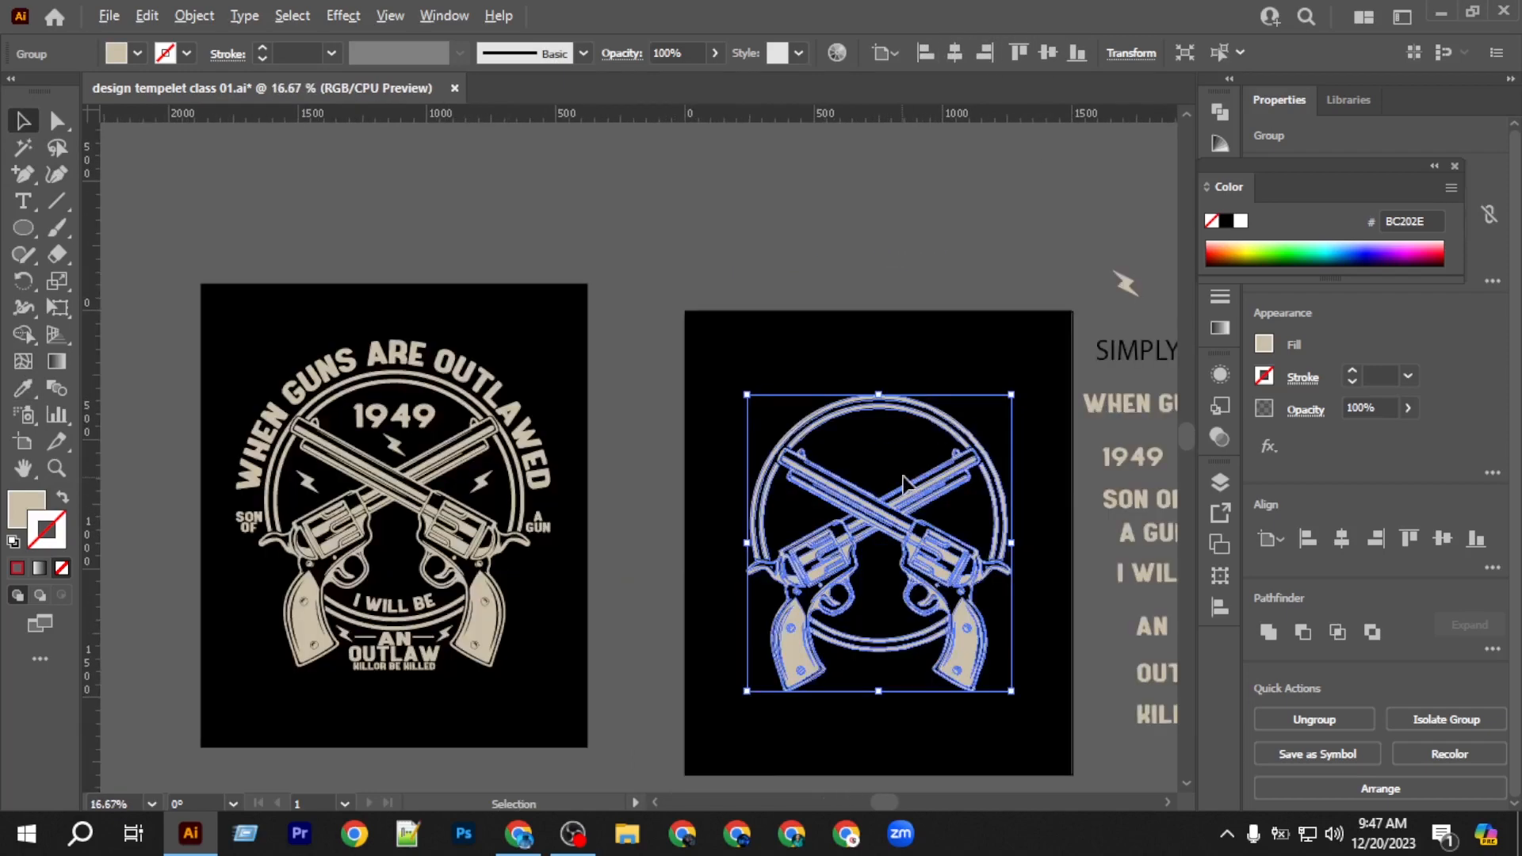
# Duplicate the emblem onto the empty canvas just above the reference design.
pyautogui.scroll(2, 904, 480)
pyautogui.moveTo(898, 527); pyautogui.dragTo(475, 123)
pyautogui.scroll(5, 453, 230)
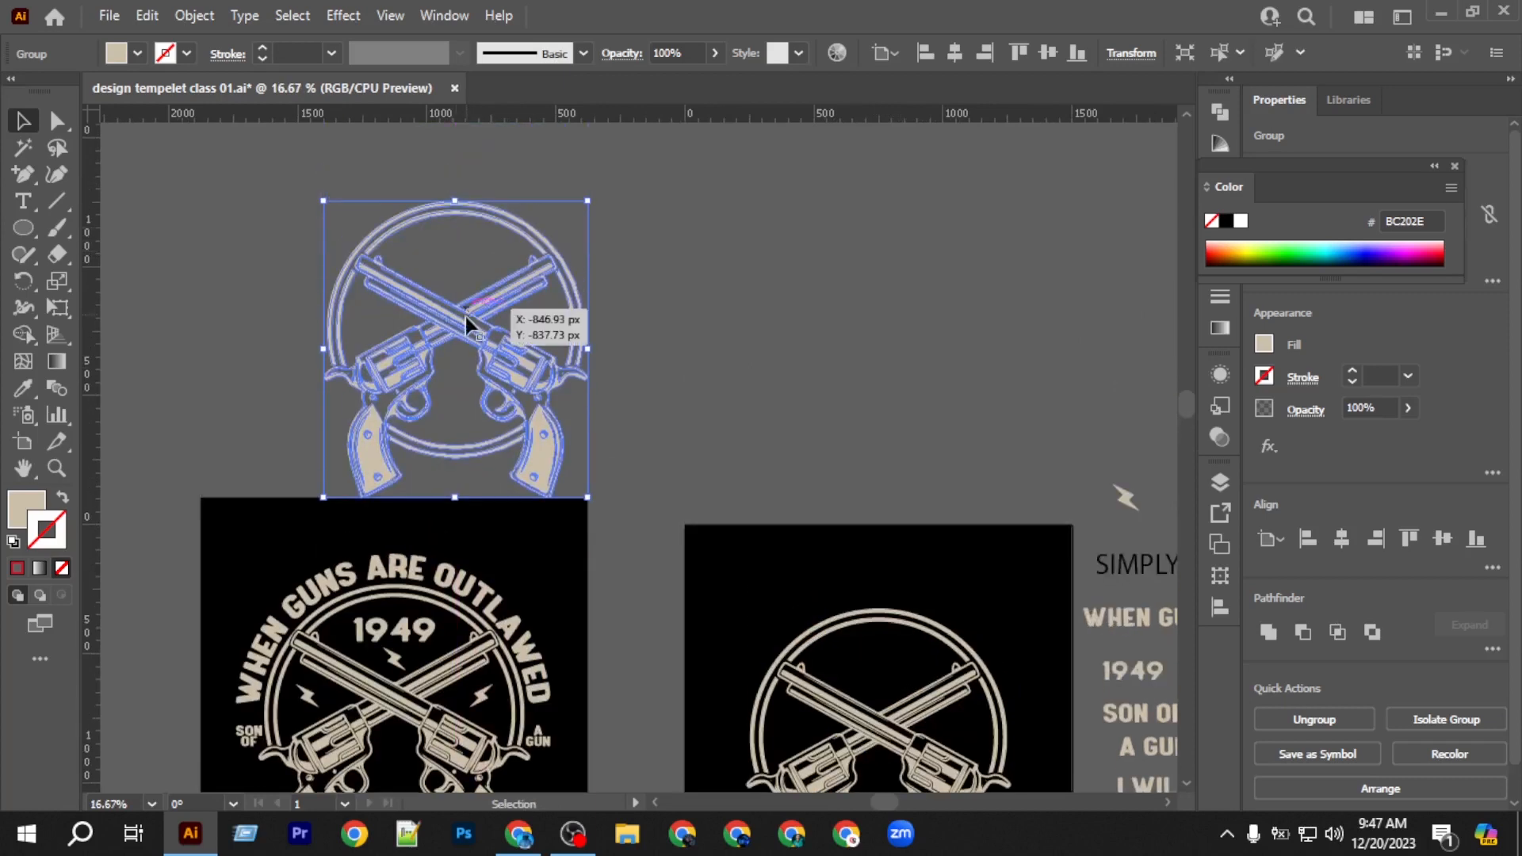
pyautogui.moveTo(462, 323); pyautogui.dragTo(465, 295)
pyautogui.scroll(3, 465, 294)
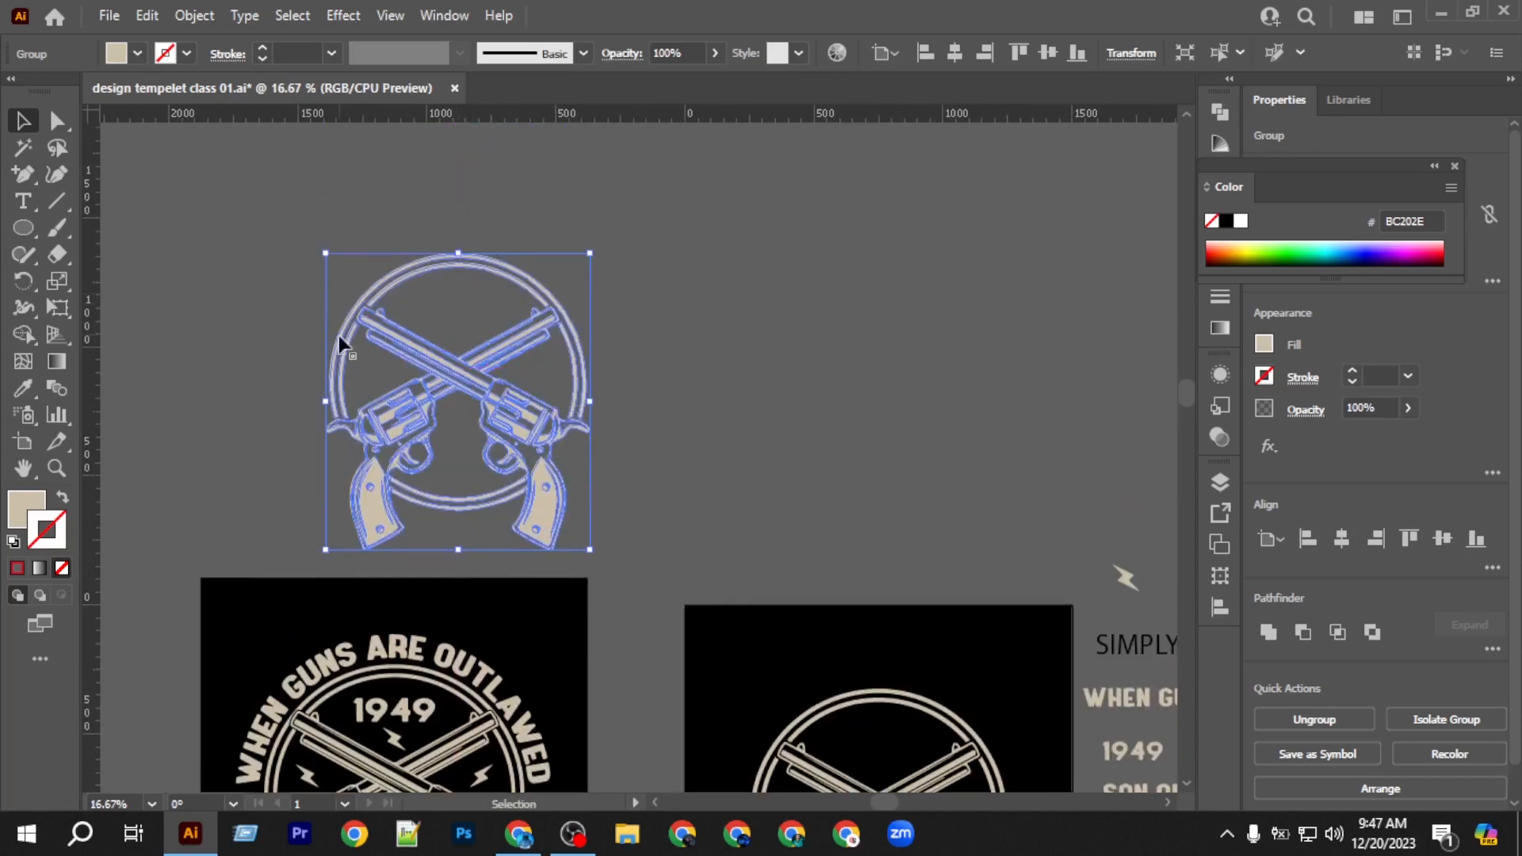
pyautogui.hotkey('ctrl', '-')
pyautogui.hotkey('ctrl', '+')
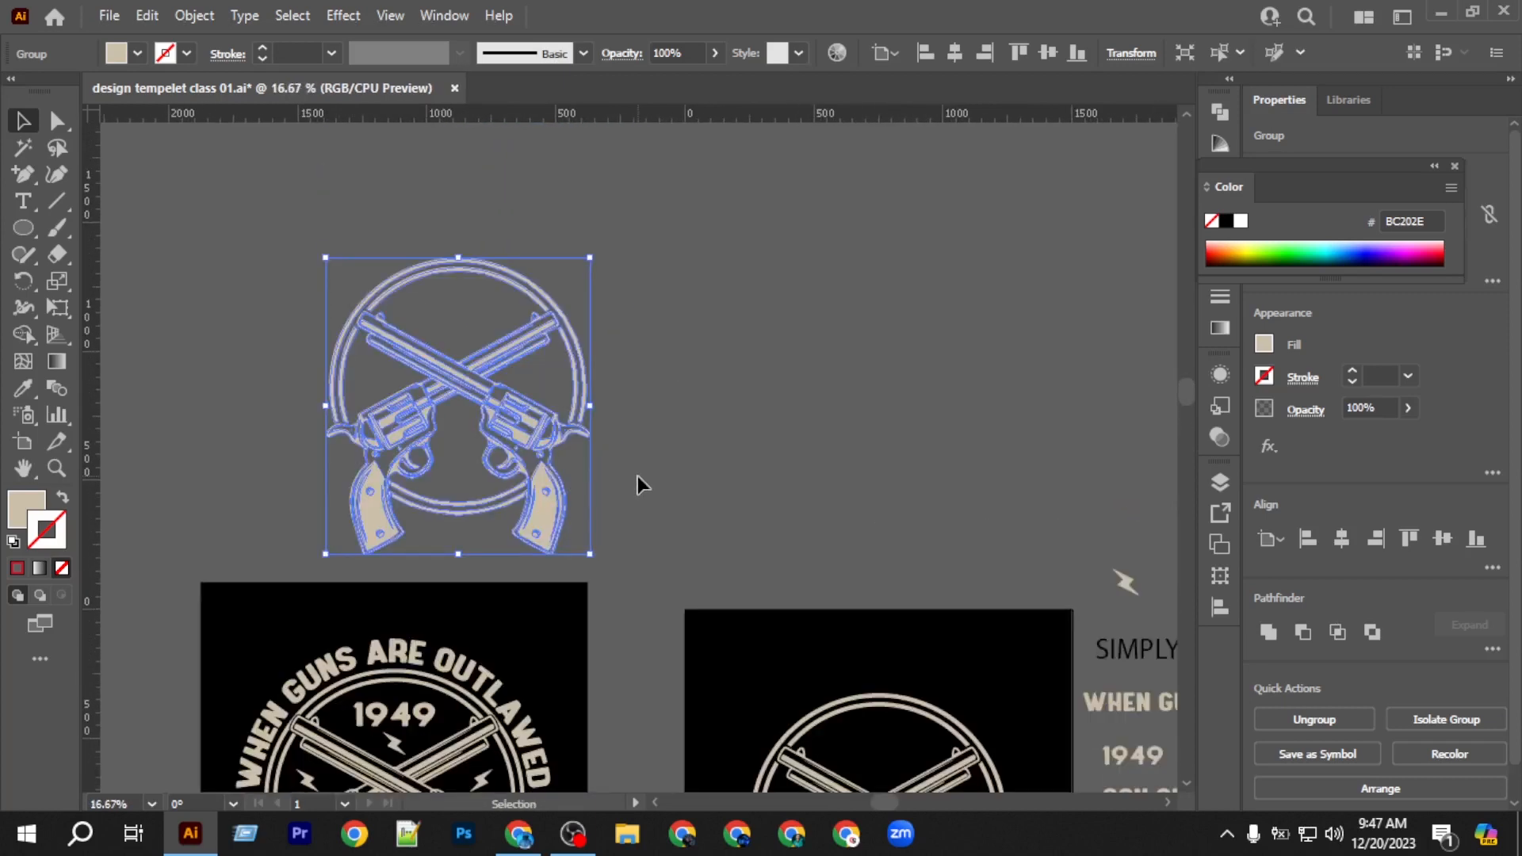
# Bring the WHEN GUNS ARE OUTLAWED text above the duplicated emblem and align both on their horizontal centres.
pyautogui.scroll(-2, 637, 476)
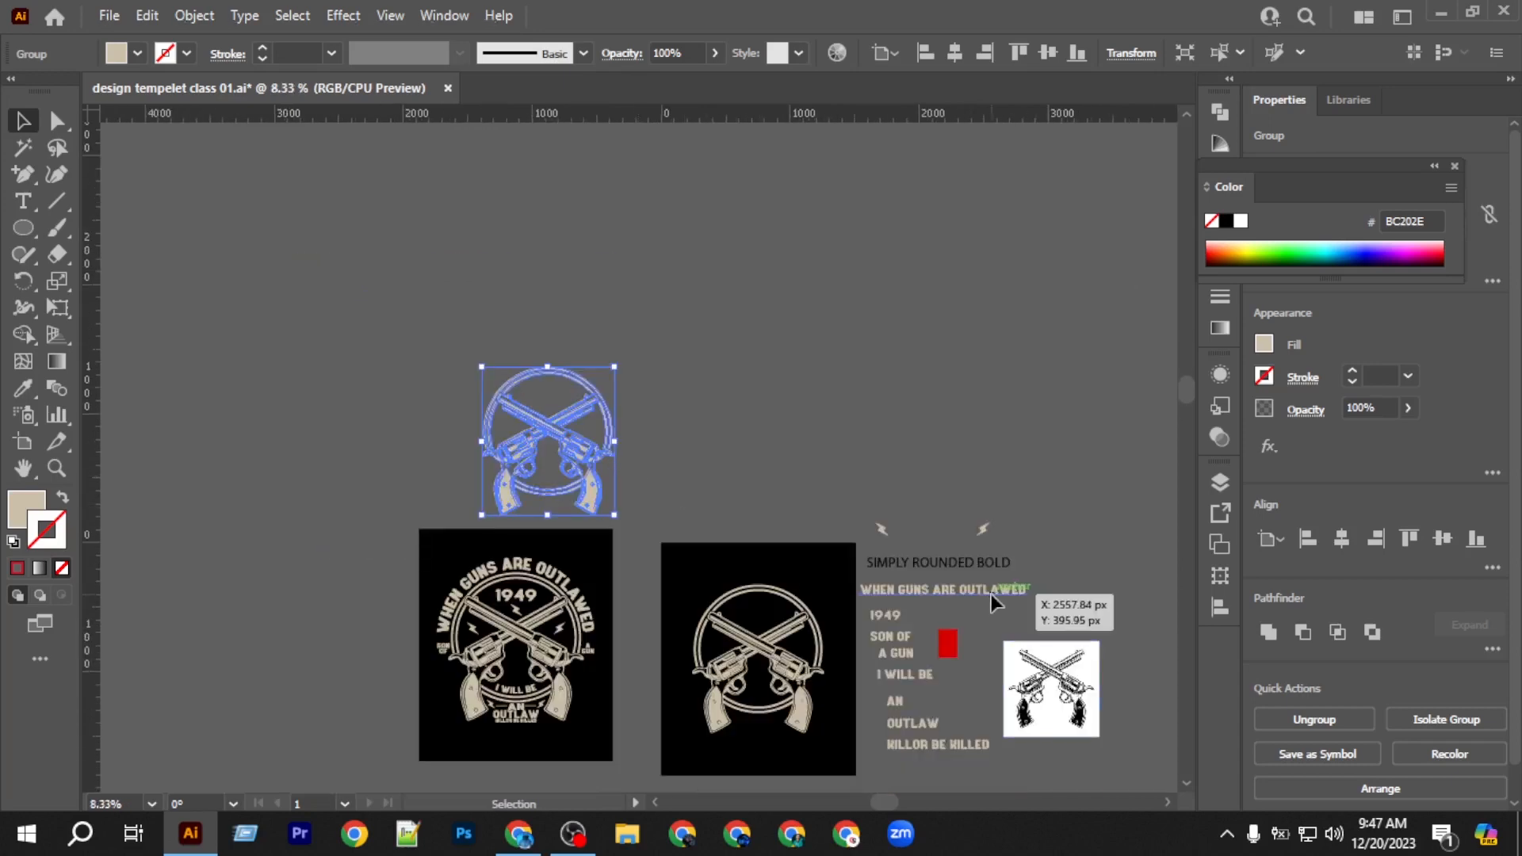
pyautogui.moveTo(928, 596); pyautogui.dragTo(557, 339)
pyautogui.scroll(4, 557, 339)
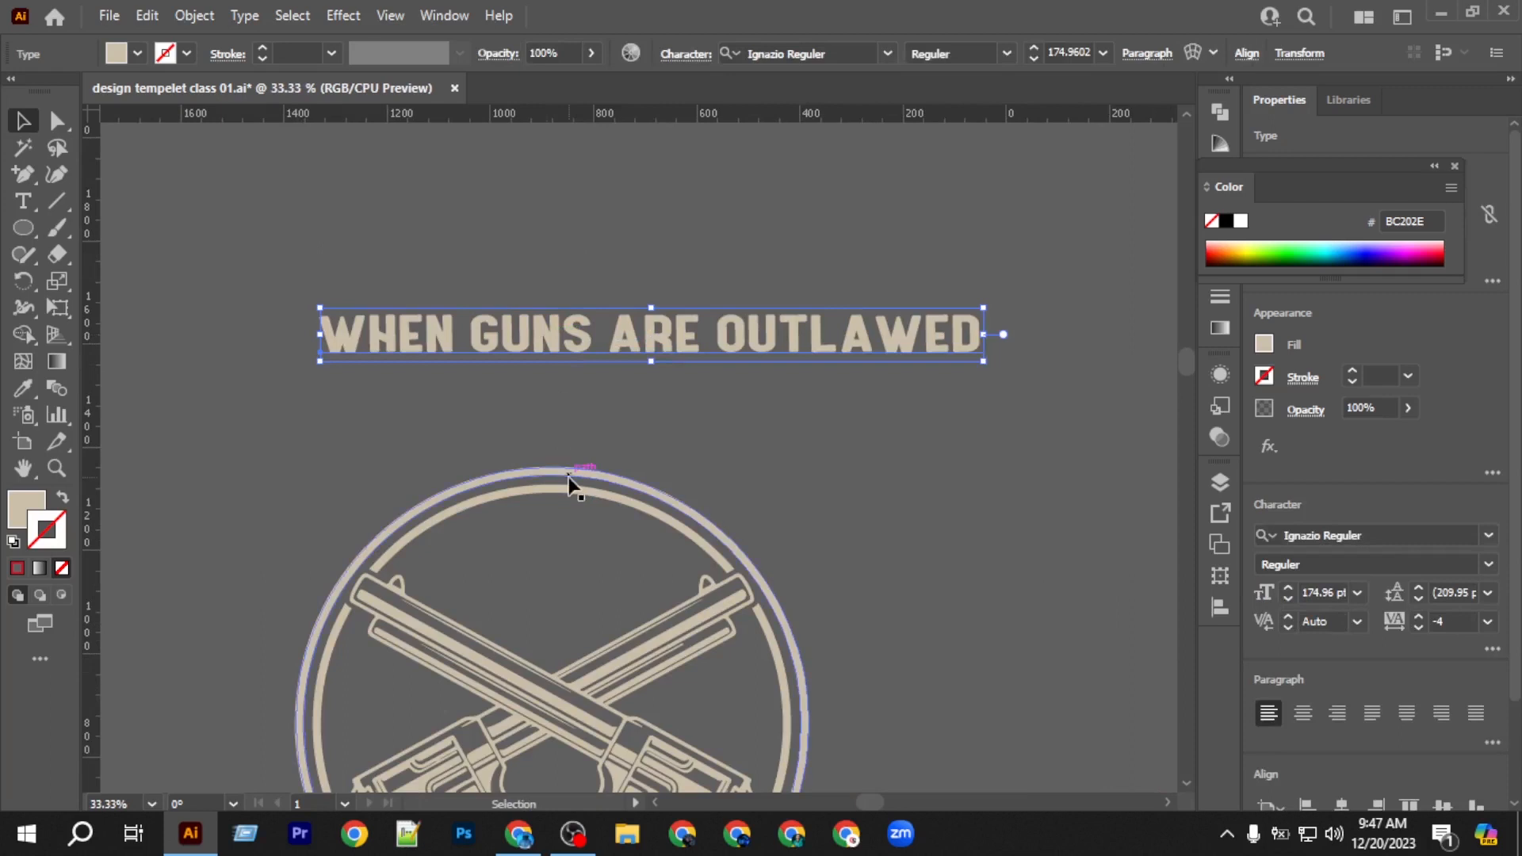
pyautogui.keyDown('shift'); pyautogui.click(634, 327); pyautogui.keyUp('shift')
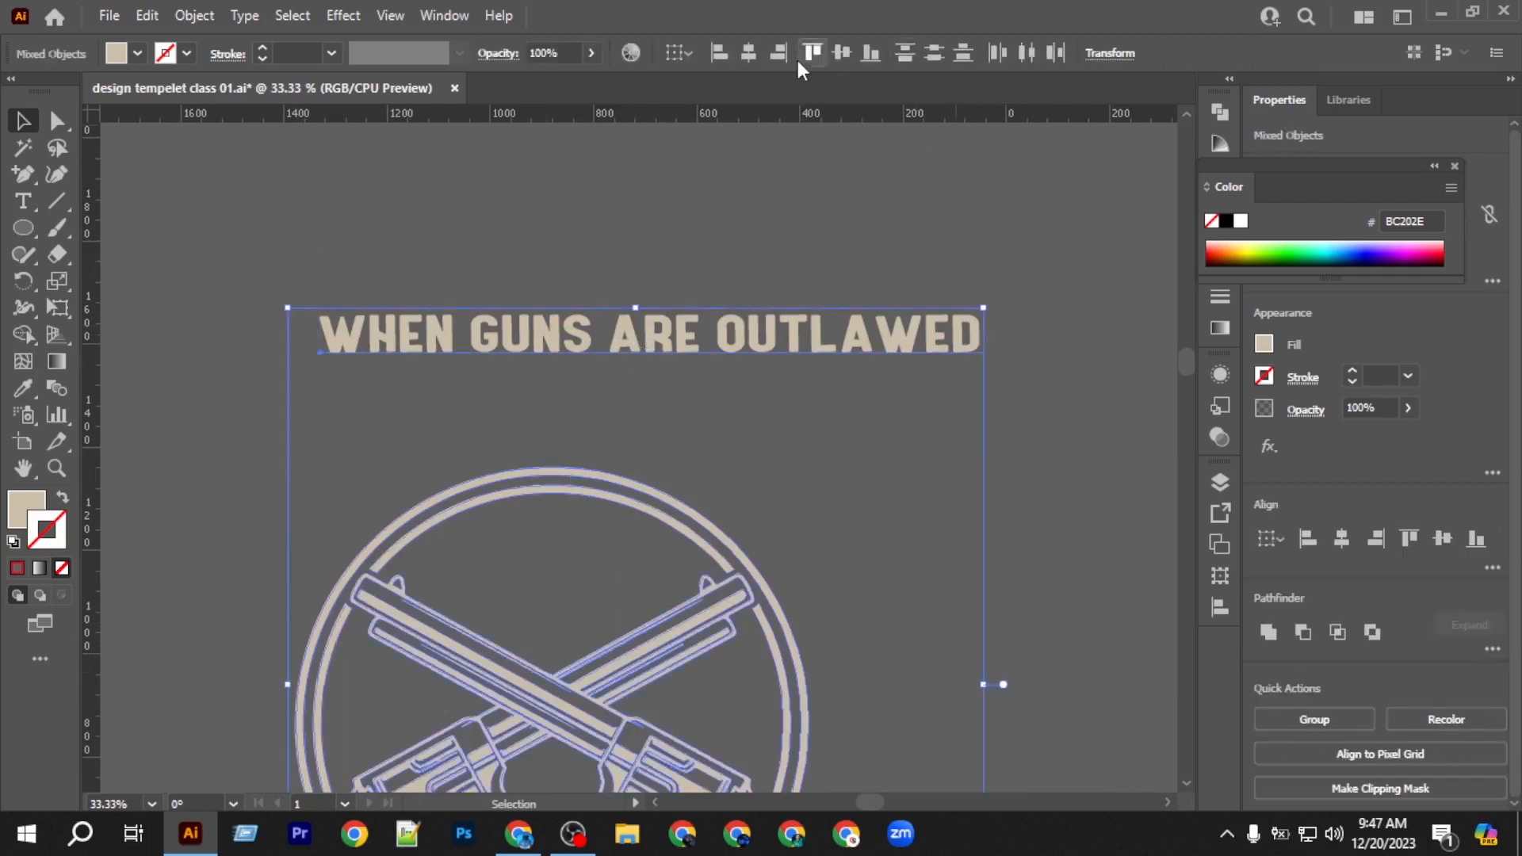
pyautogui.click(749, 53)
pyautogui.click(692, 402)
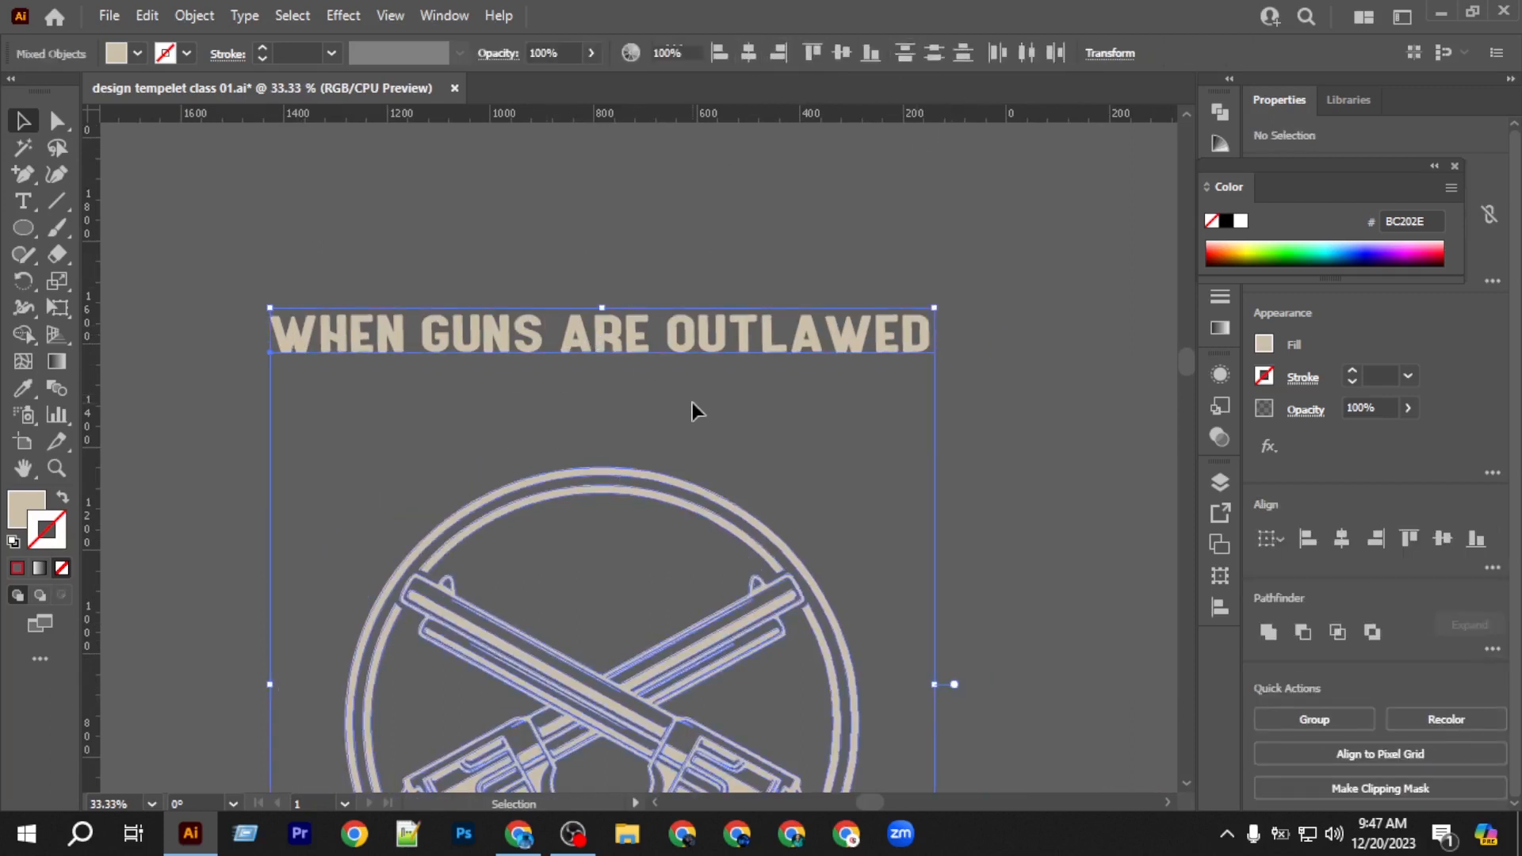
# Nudge the WHEN GUNS ARE OUTLAWED text straight down until it sits just above the ring.
pyautogui.click(659, 339)
pyautogui.hotkey('shift', 'Down')
pyautogui.hotkey('shift', 'Down')
pyautogui.hotkey('shift', 'Down')
pyautogui.hotkey('shift', 'Down')
pyautogui.hotkey('shift', 'Down')
pyautogui.hotkey('shift', 'Down')
pyautogui.hotkey('shift', 'Down')
pyautogui.hotkey('shift', 'Down')
pyautogui.hotkey('shift', 'Down')
pyautogui.hotkey('shift', 'Down')
pyautogui.hotkey('shift', 'Down')
pyautogui.hotkey('shift', 'Down')
pyautogui.hotkey('shift', 'Down')
pyautogui.hotkey('shift', 'Down')
pyautogui.hotkey('shift', 'Down')
pyautogui.hotkey('shift', 'Down')
pyautogui.hotkey('shift', 'Down')
pyautogui.hotkey('shift', 'Down')
pyautogui.hotkey('shift', 'Down')
pyautogui.hotkey('shift', 'Down')
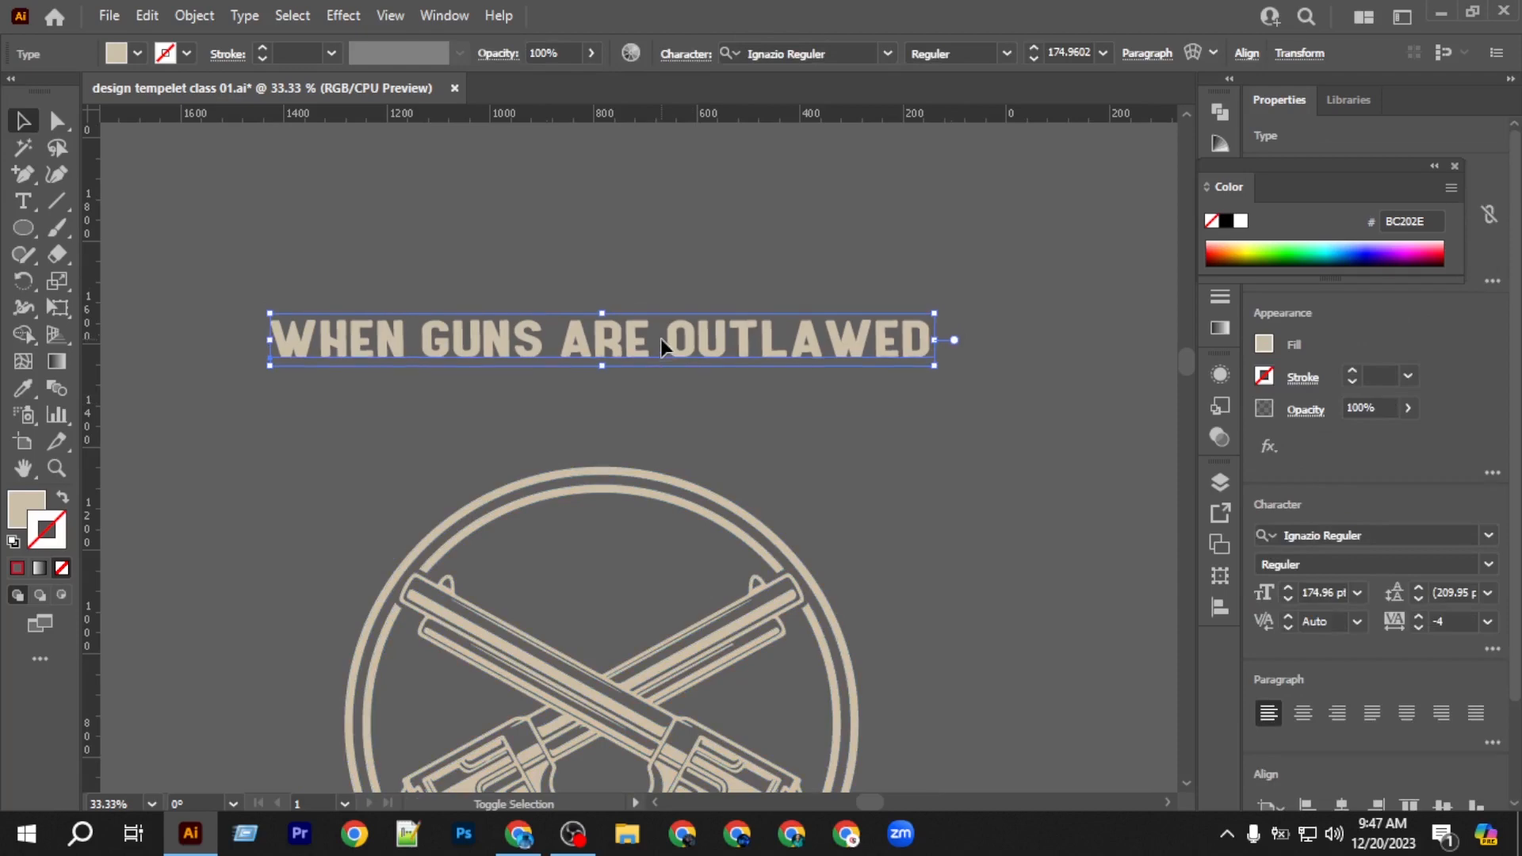
pyautogui.hotkey('shift', 'Down')
pyautogui.hotkey('shift', 'Down')
pyautogui.hotkey('shift', 'Down')
pyautogui.hotkey('shift', 'Down')
pyautogui.hotkey('shift', 'Down')
pyautogui.hotkey('shift', 'Down')
pyautogui.hotkey('shift', 'Down')
pyautogui.hotkey('shift', 'Down')
pyautogui.hotkey('shift', 'Down')
pyautogui.hotkey('shift', 'Down')
pyautogui.hotkey('shift', 'Down')
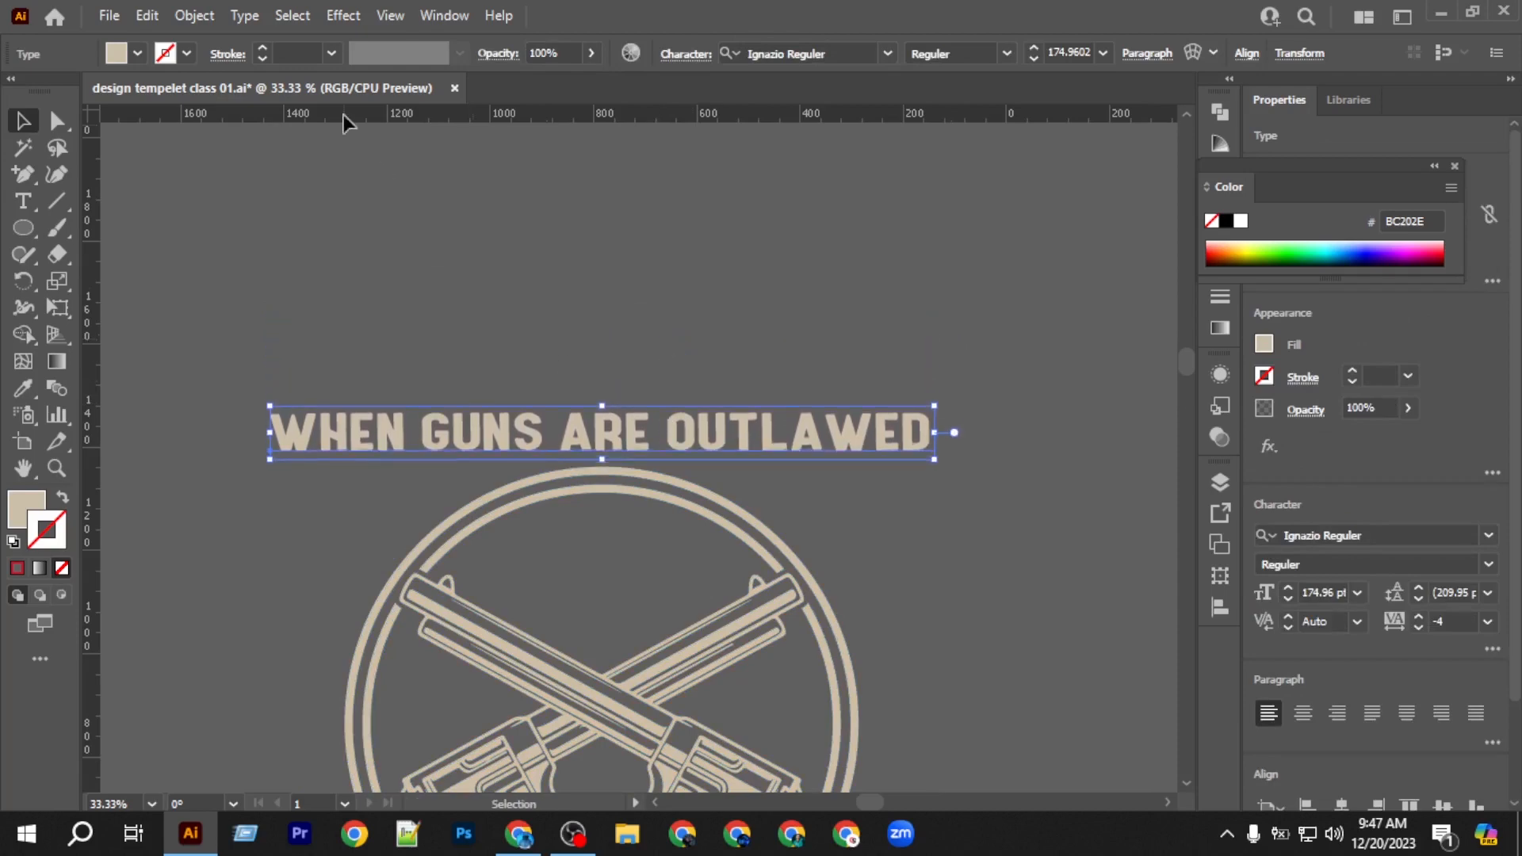
# Apply a horizontal Arc warp with a 95% bend to the WHEN GUNS ARE OUTLAWED text.
pyautogui.click(329, 17)
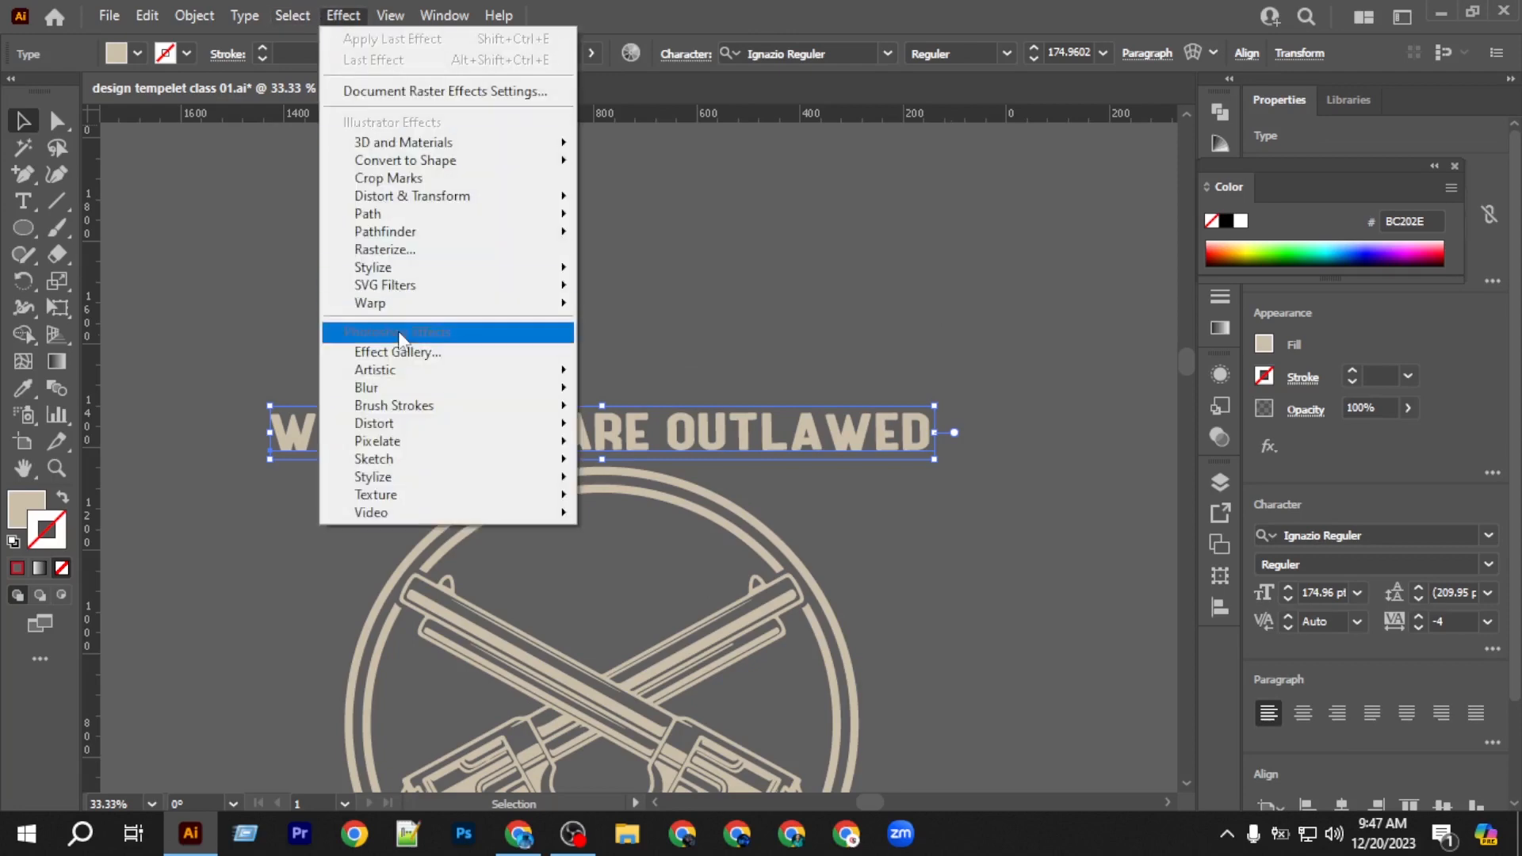
pyautogui.moveTo(402, 315)
pyautogui.click(644, 312)
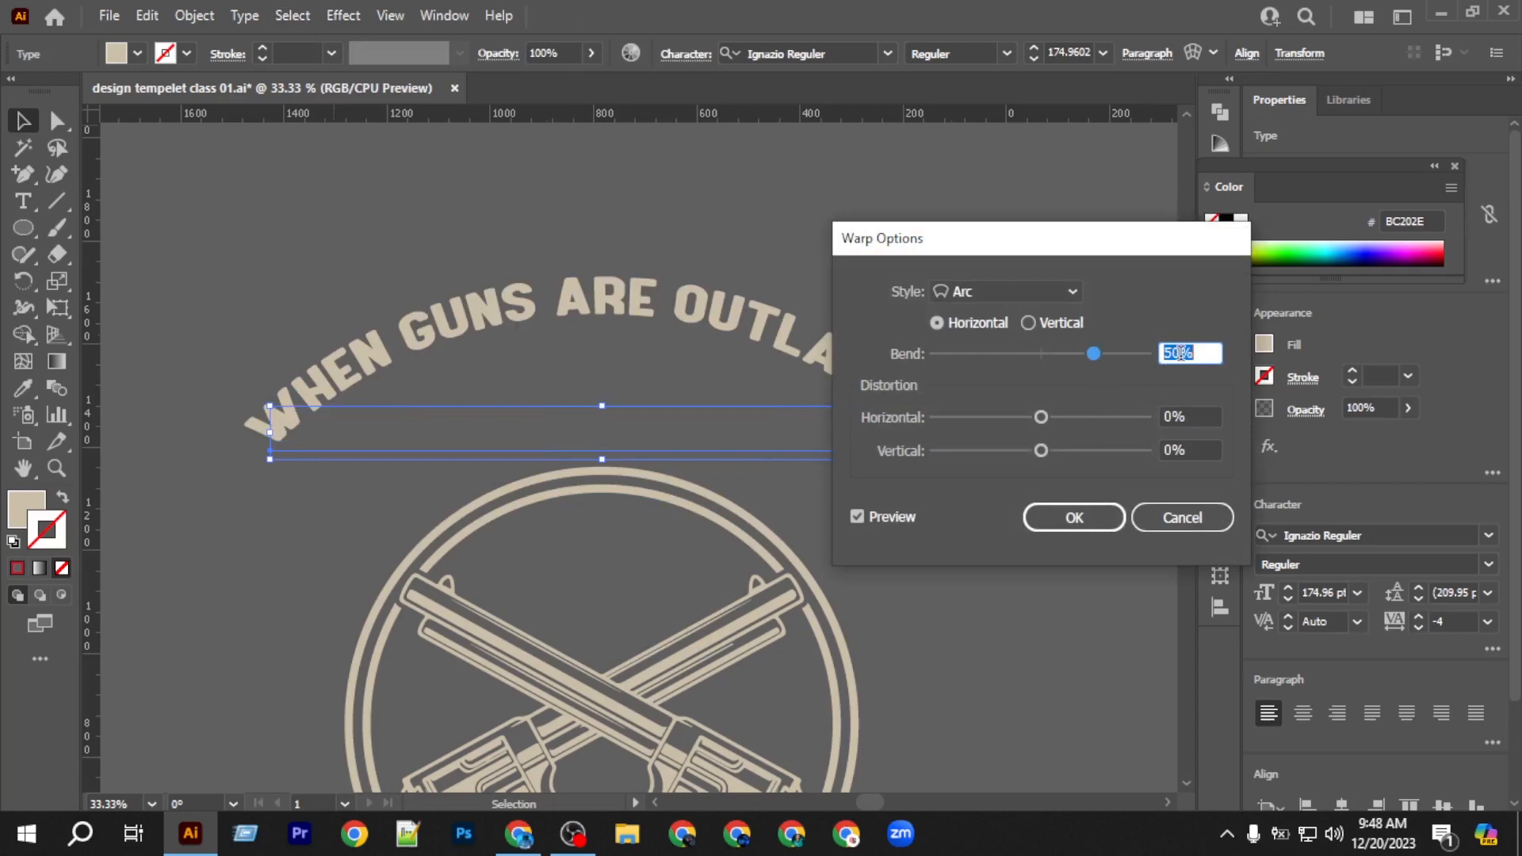
pyautogui.write('95')
pyautogui.click(1058, 520)
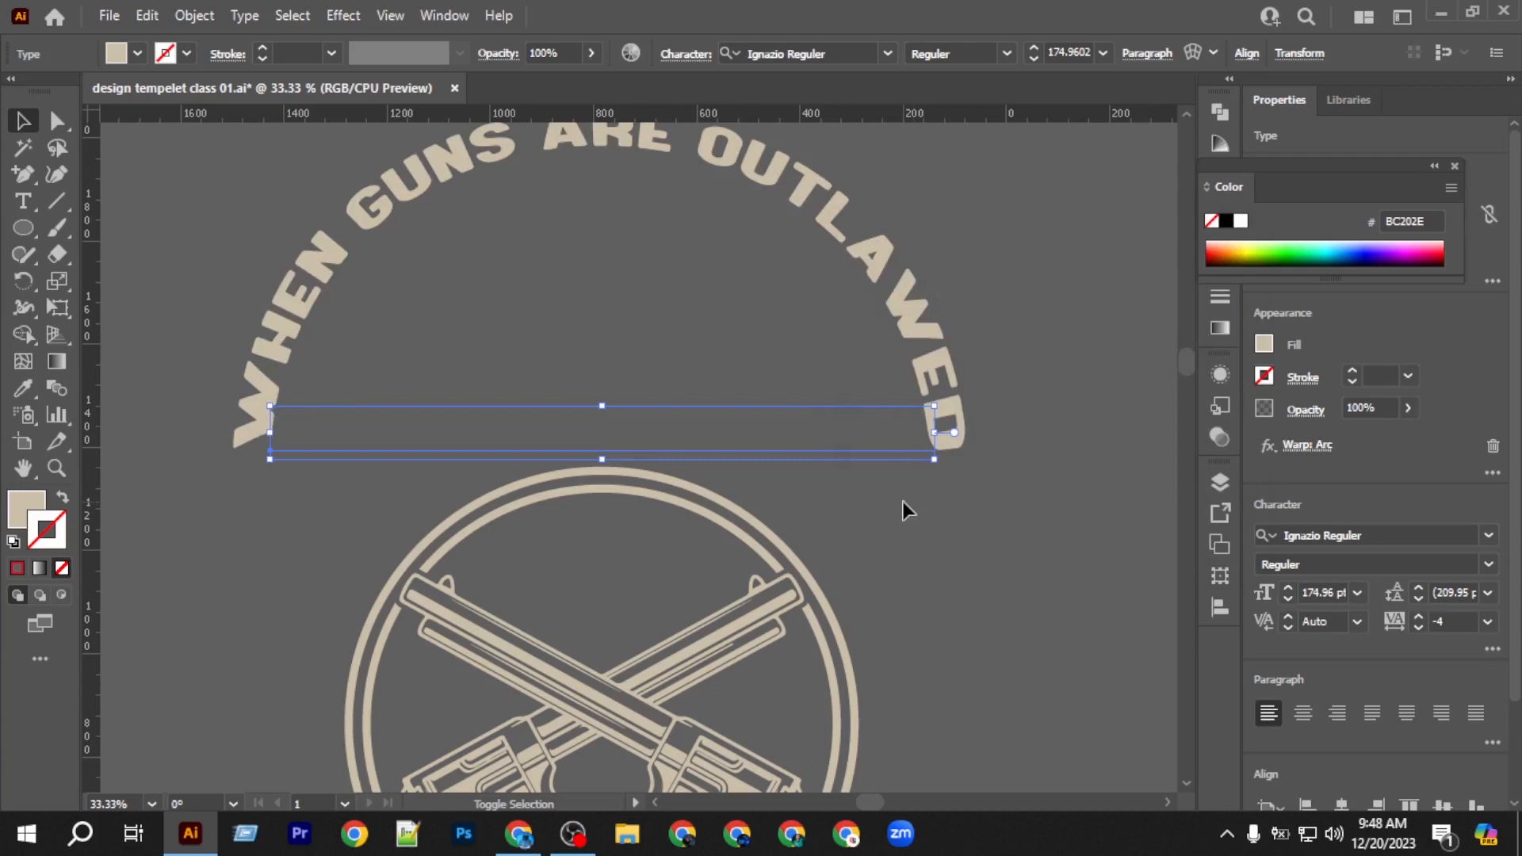
# Move the arched text straight down until it wraps around the upper half of the ring.
pyautogui.press('Down')
pyautogui.press('Down')
pyautogui.press('Down')
pyautogui.press('Down')
pyautogui.press('Down')
pyautogui.press('Down')
pyautogui.press('Down')
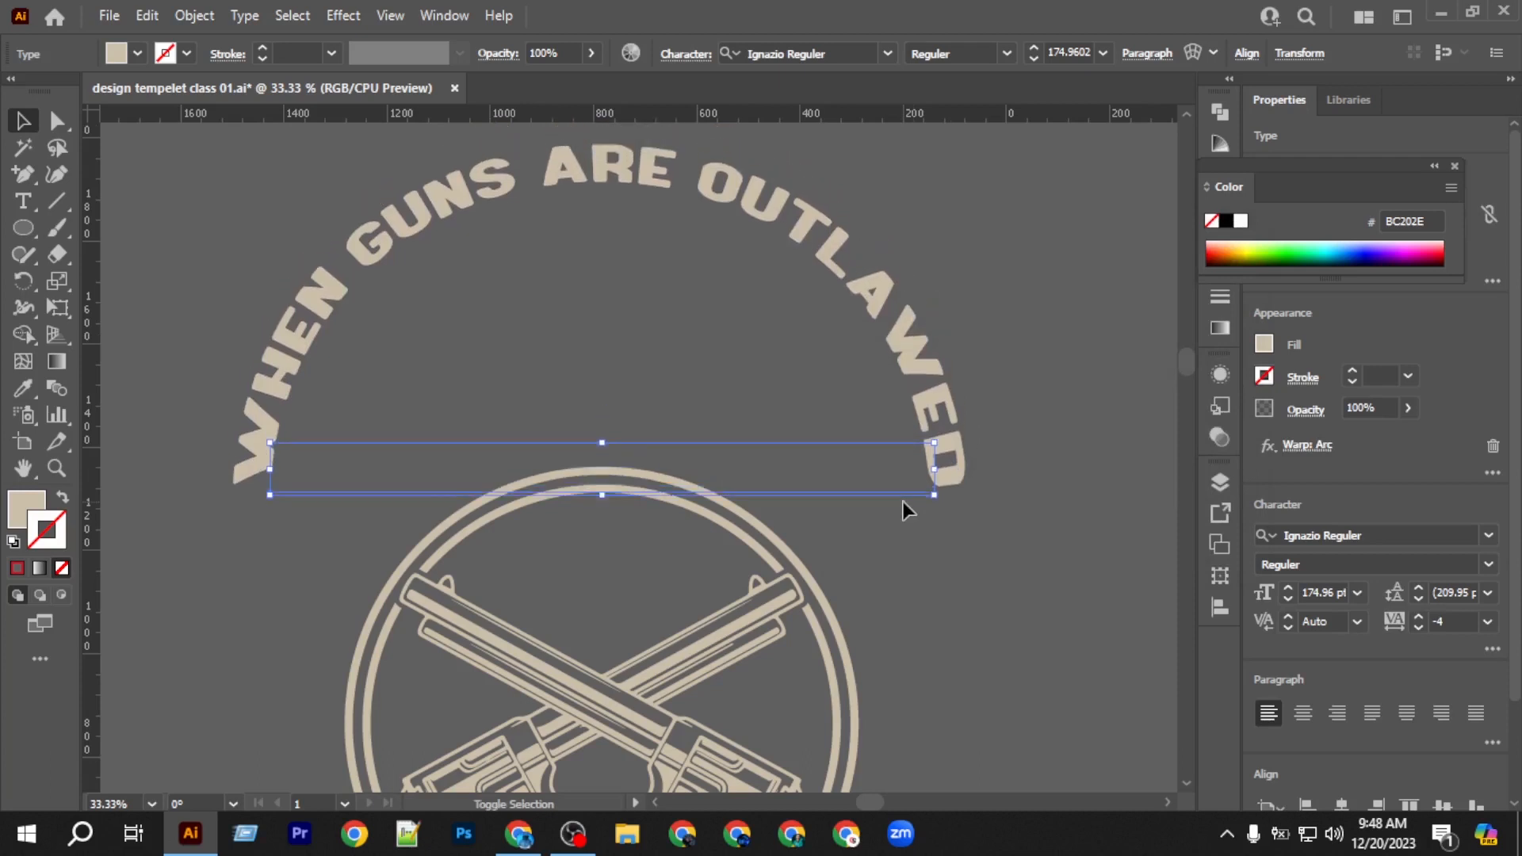
pyautogui.press('Down')
pyautogui.press('Down')
pyautogui.press('Down')
pyautogui.press('Down')
pyautogui.press('Down')
pyautogui.press('Down')
pyautogui.press('Down')
pyautogui.press('Down')
pyautogui.press('Down')
pyautogui.press('Down')
pyautogui.press('Down')
pyautogui.press('Down')
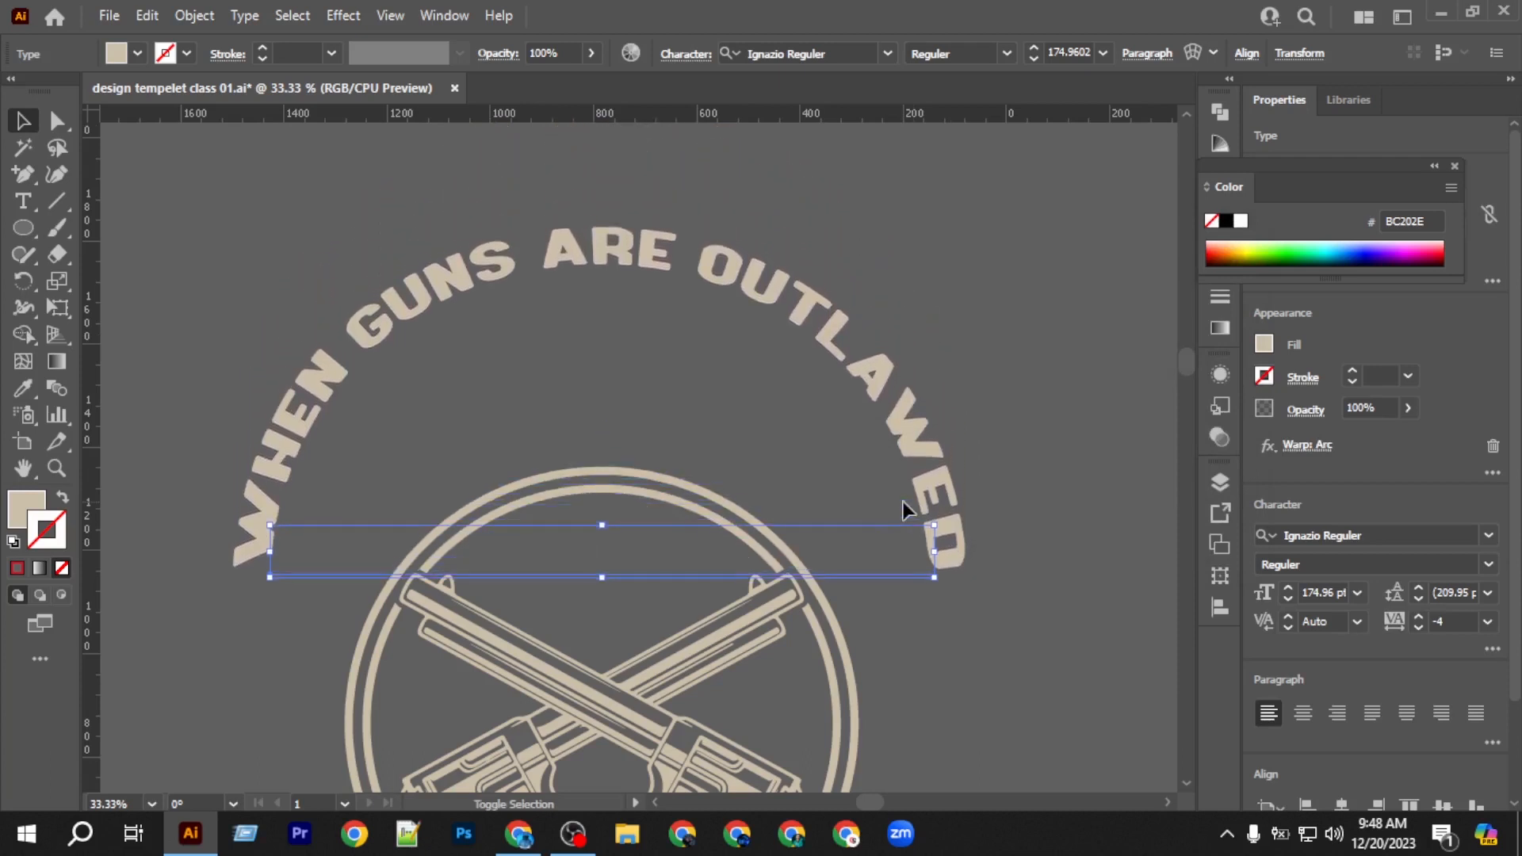
pyautogui.press('Down')
pyautogui.press('Down')
pyautogui.press('Down')
pyautogui.press('Down')
pyautogui.press('Down')
pyautogui.press('Down')
pyautogui.press('Down')
pyautogui.press('Down')
pyautogui.press('Down')
pyautogui.press('Down')
pyautogui.press('Down')
pyautogui.press('Down')
pyautogui.press('Down')
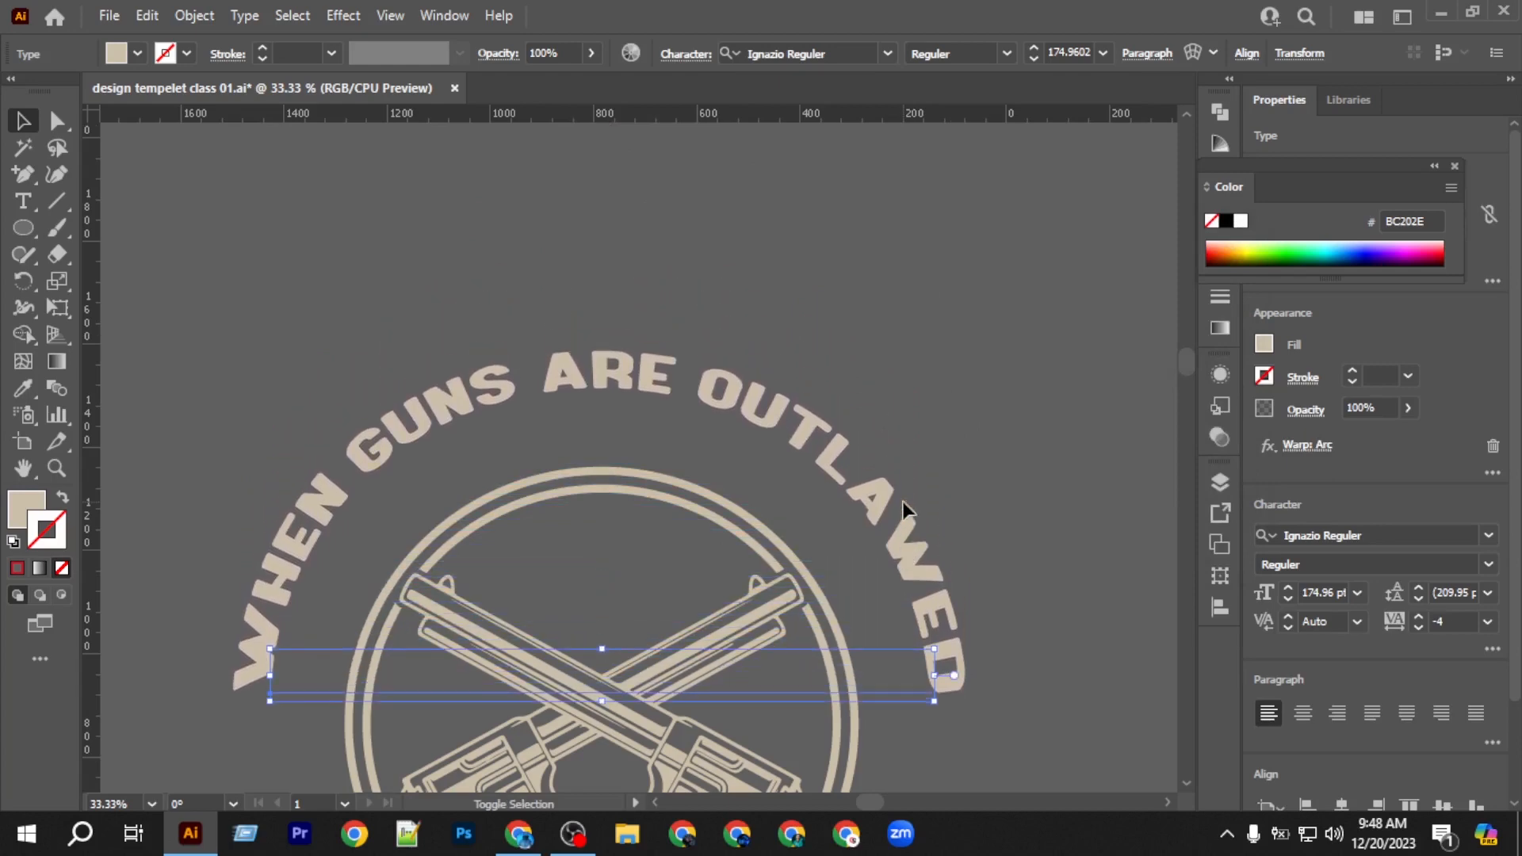
pyautogui.press('Down')
pyautogui.press('Down')
pyautogui.press('Down')
pyautogui.press('Down')
pyautogui.press('Down')
pyautogui.press('Down')
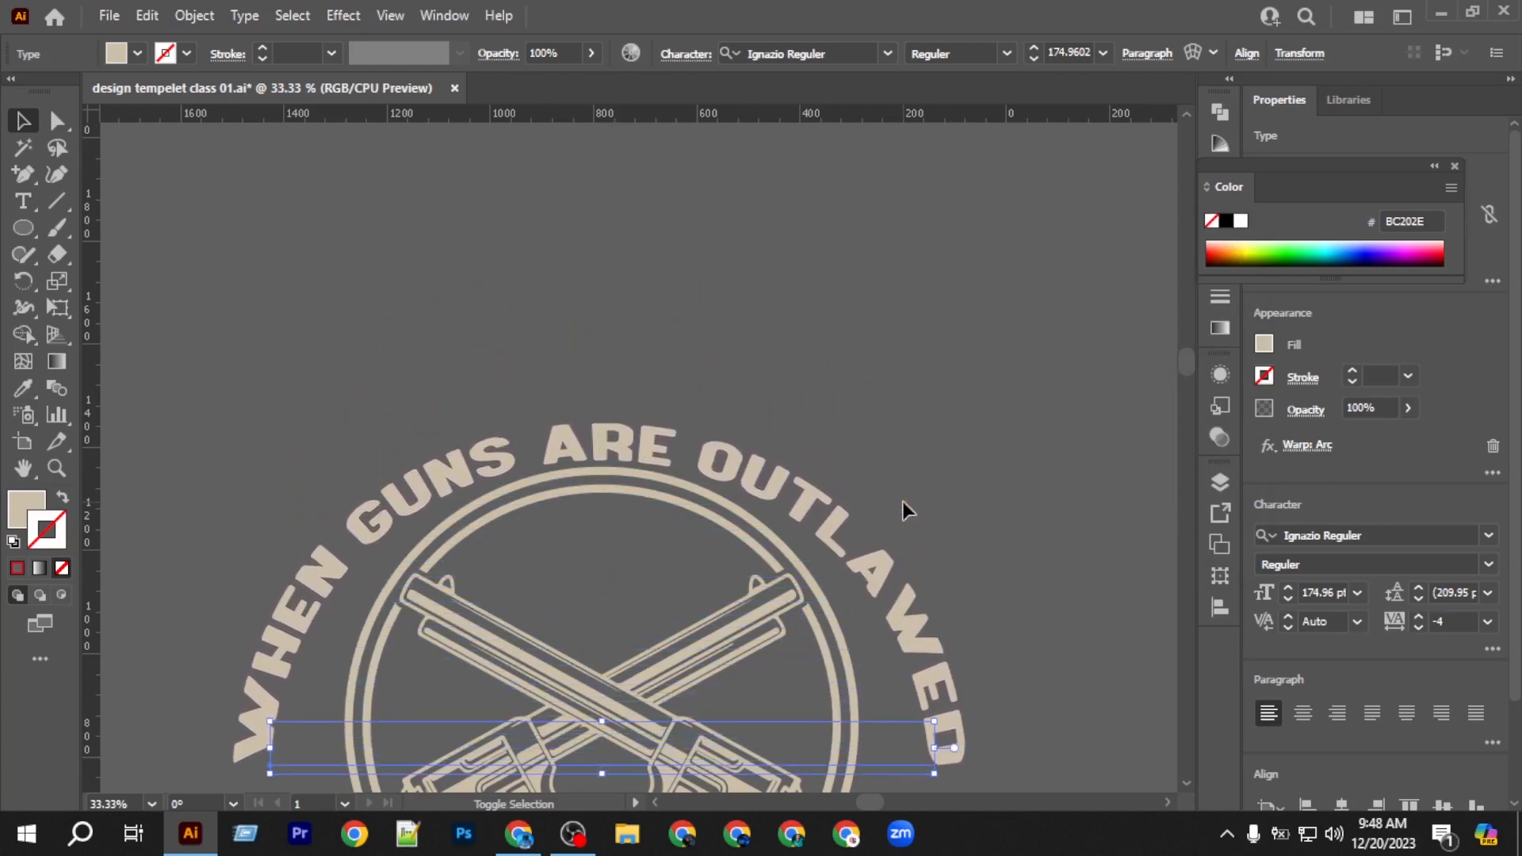
pyautogui.scroll(-3, 924, 468)
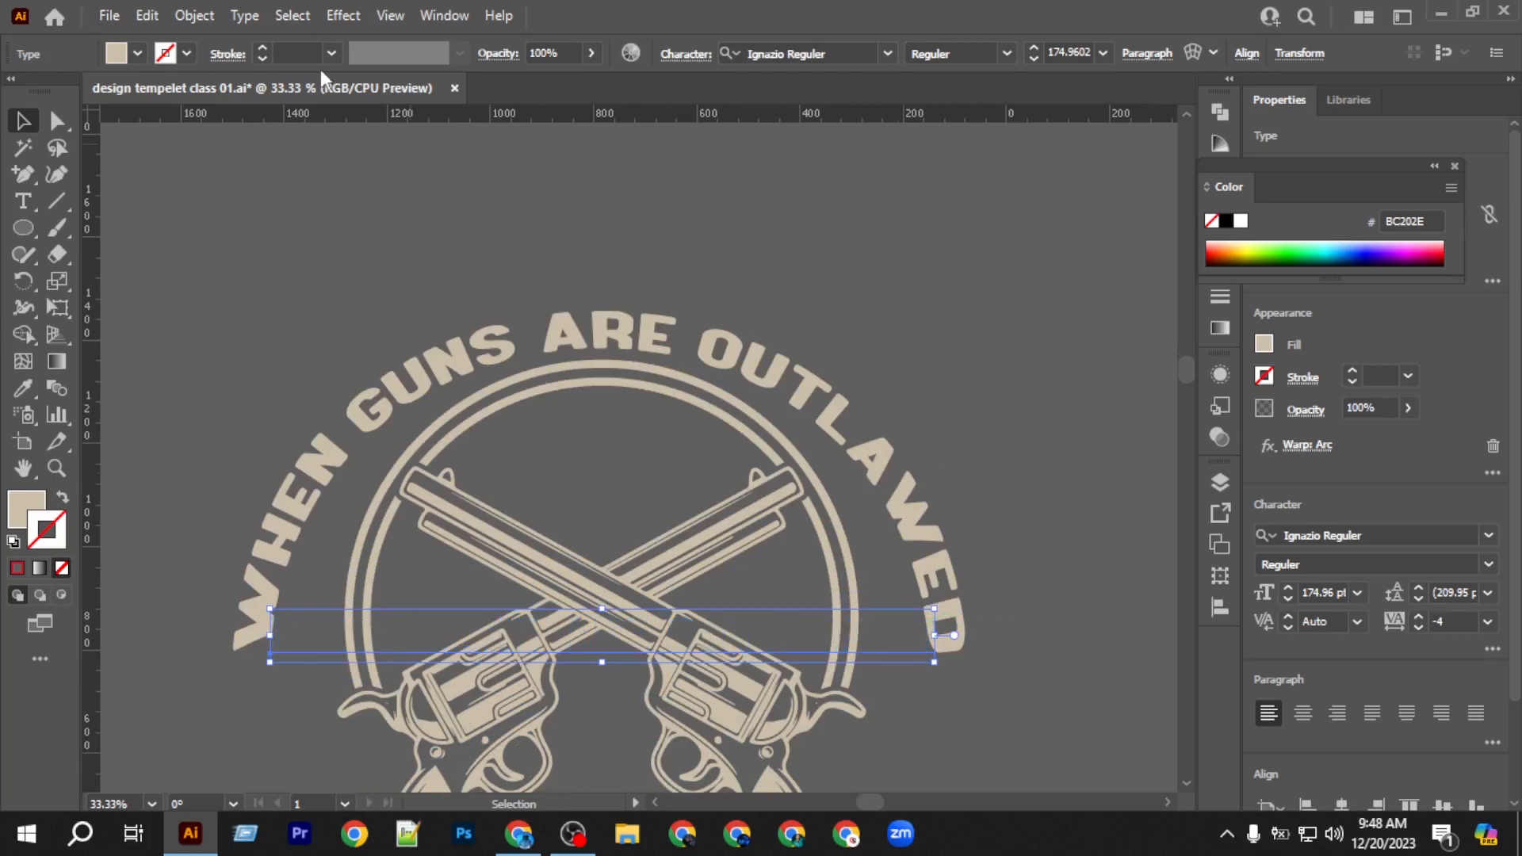
# Expand the arched text's warp appearance into a group of outlined letters.
pyautogui.click(194, 15)
pyautogui.click(396, 302)
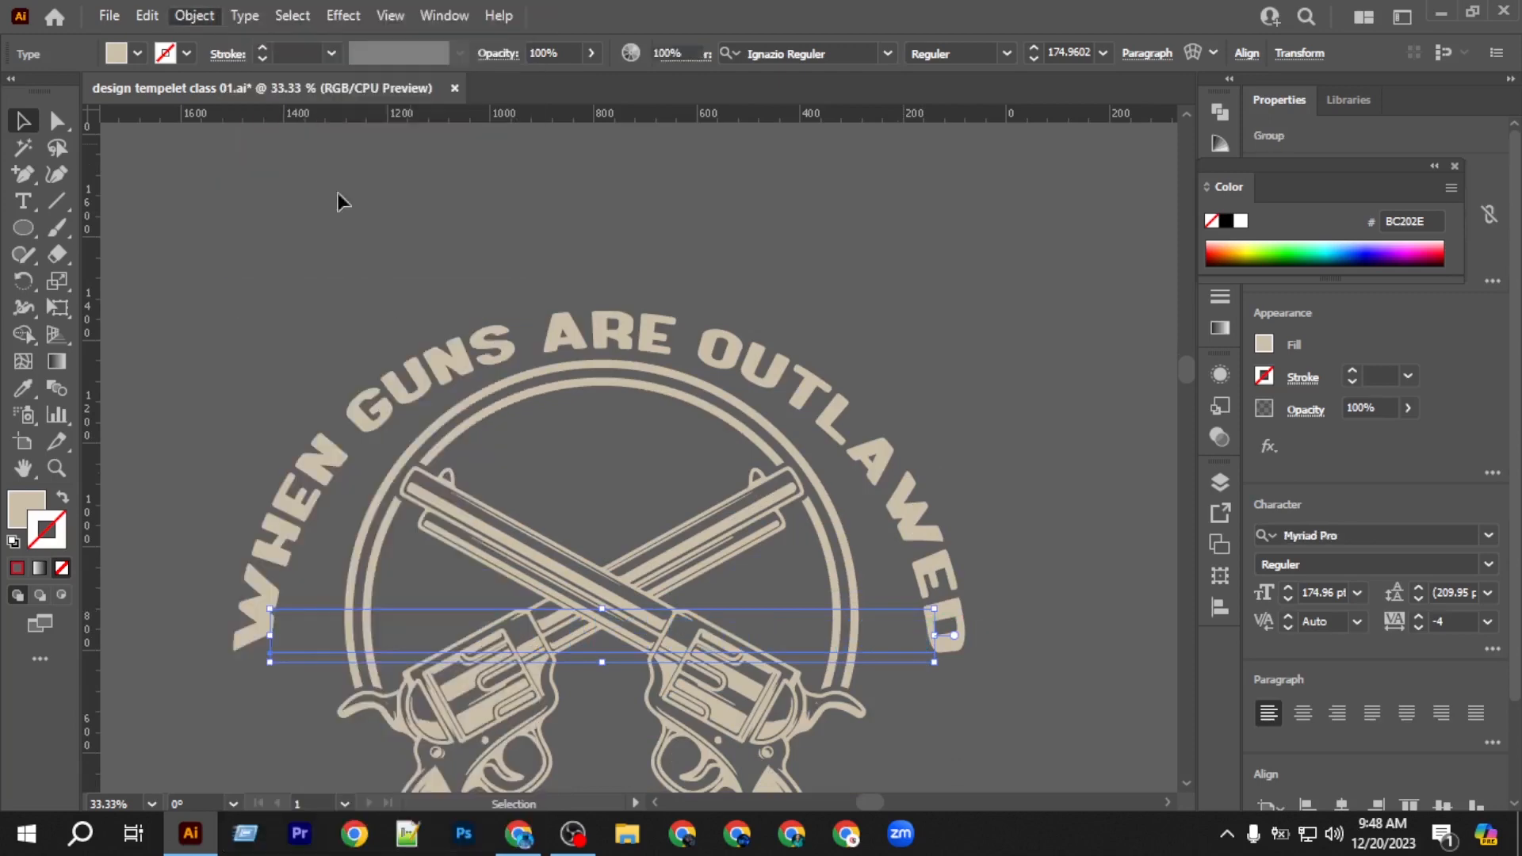
pyautogui.click(190, 16)
pyautogui.click(276, 282)
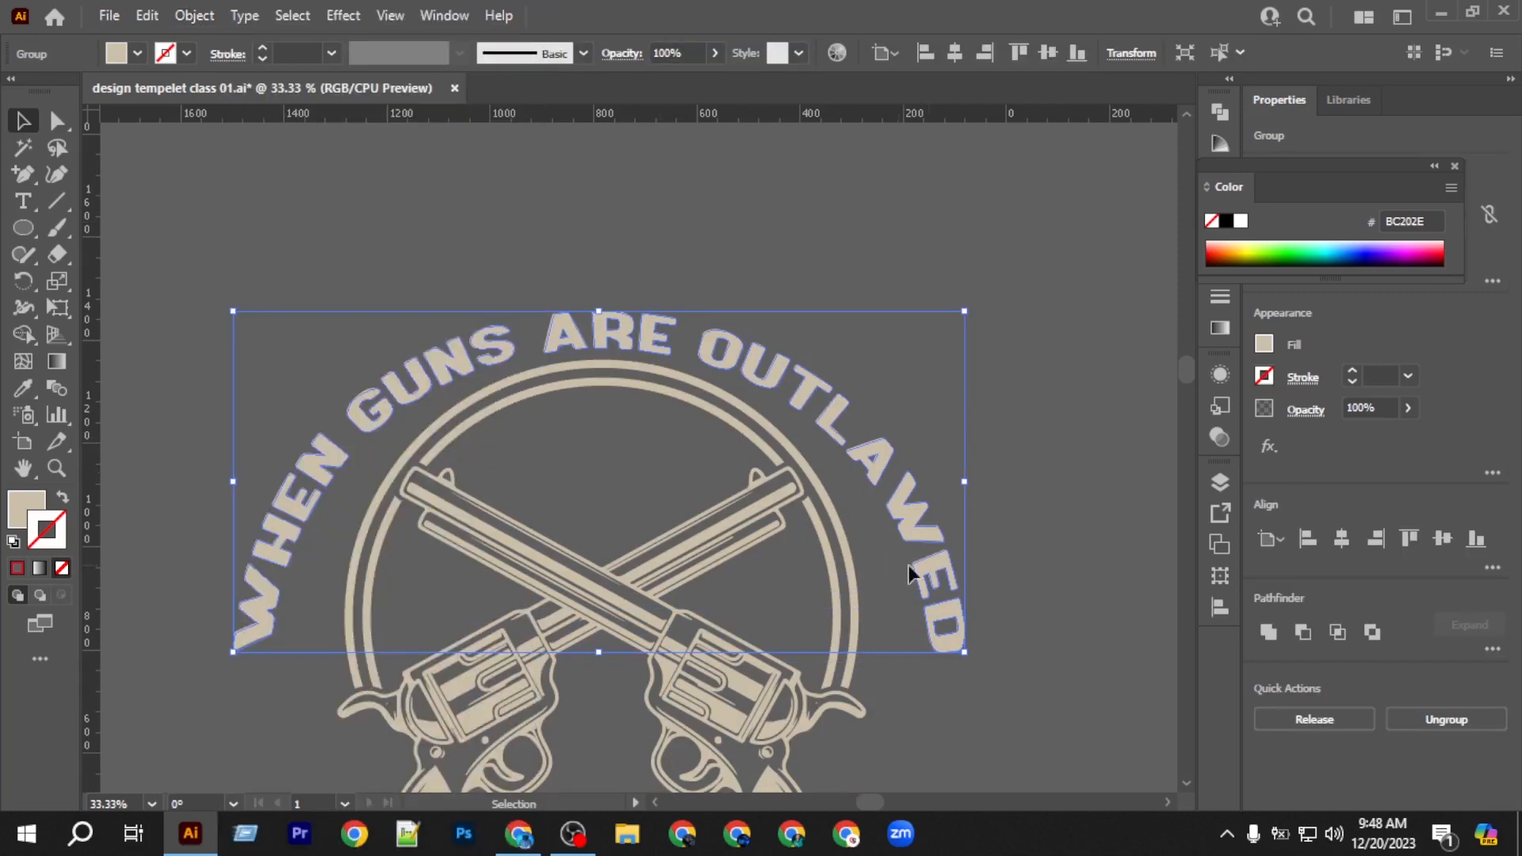
# Scale the arched lettering down proportionally about its centre to follow the ring closely, and nudge it up slightly for an even gap.
pyautogui.moveTo(969, 482); pyautogui.dragTo(903, 491)
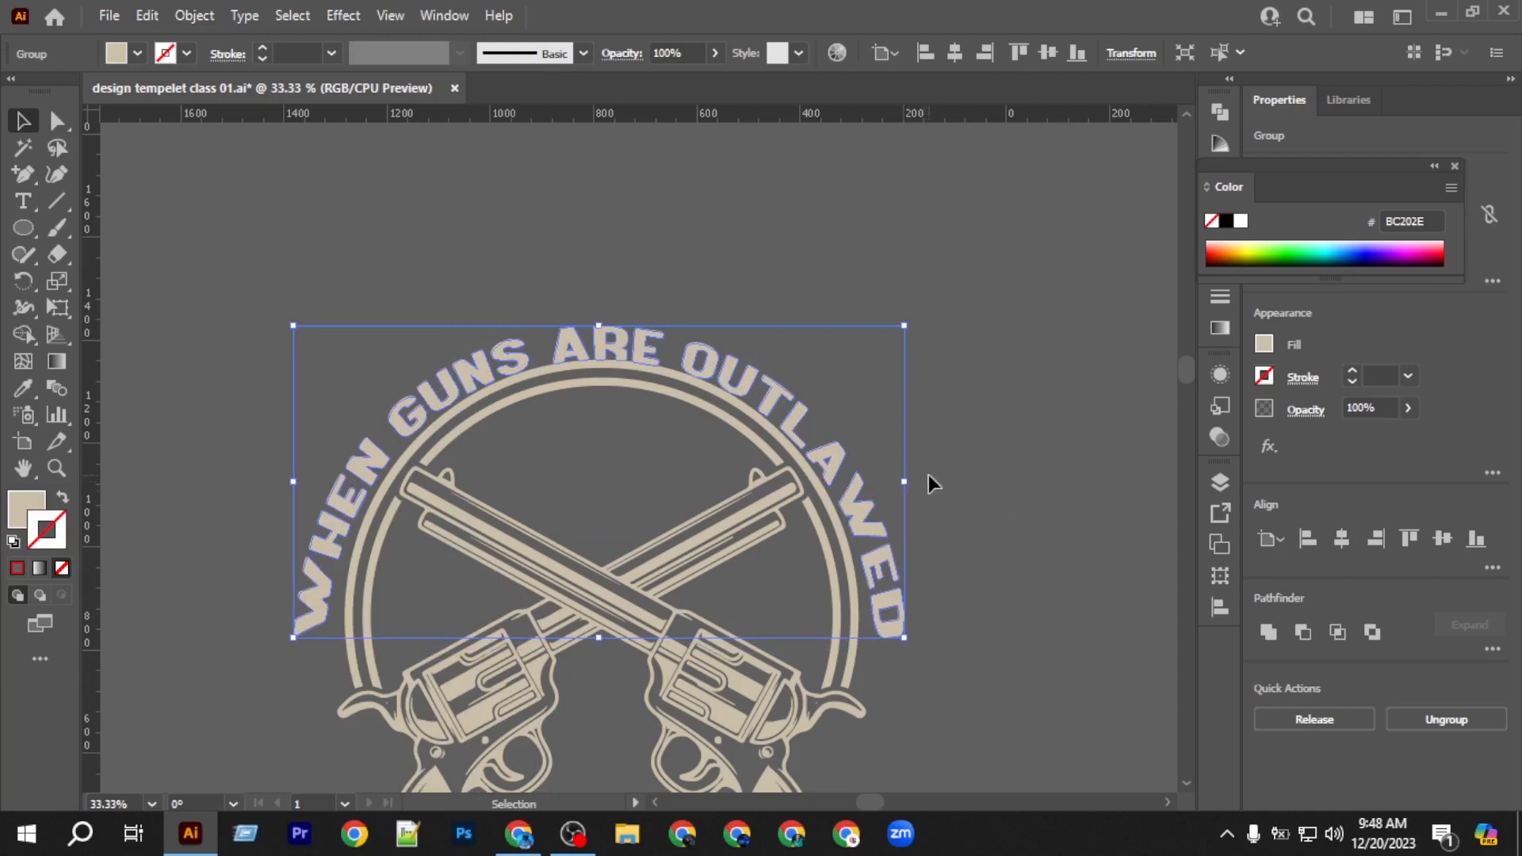
pyautogui.press('Up')
pyautogui.press('Up')
pyautogui.press('Up')
pyautogui.press('Up')
pyautogui.press('Up')
pyautogui.press('Up')
pyautogui.press('Up')
pyautogui.press('Up')
pyautogui.press('Up')
pyautogui.press('Up')
pyautogui.press('Up')
pyautogui.press('Up')
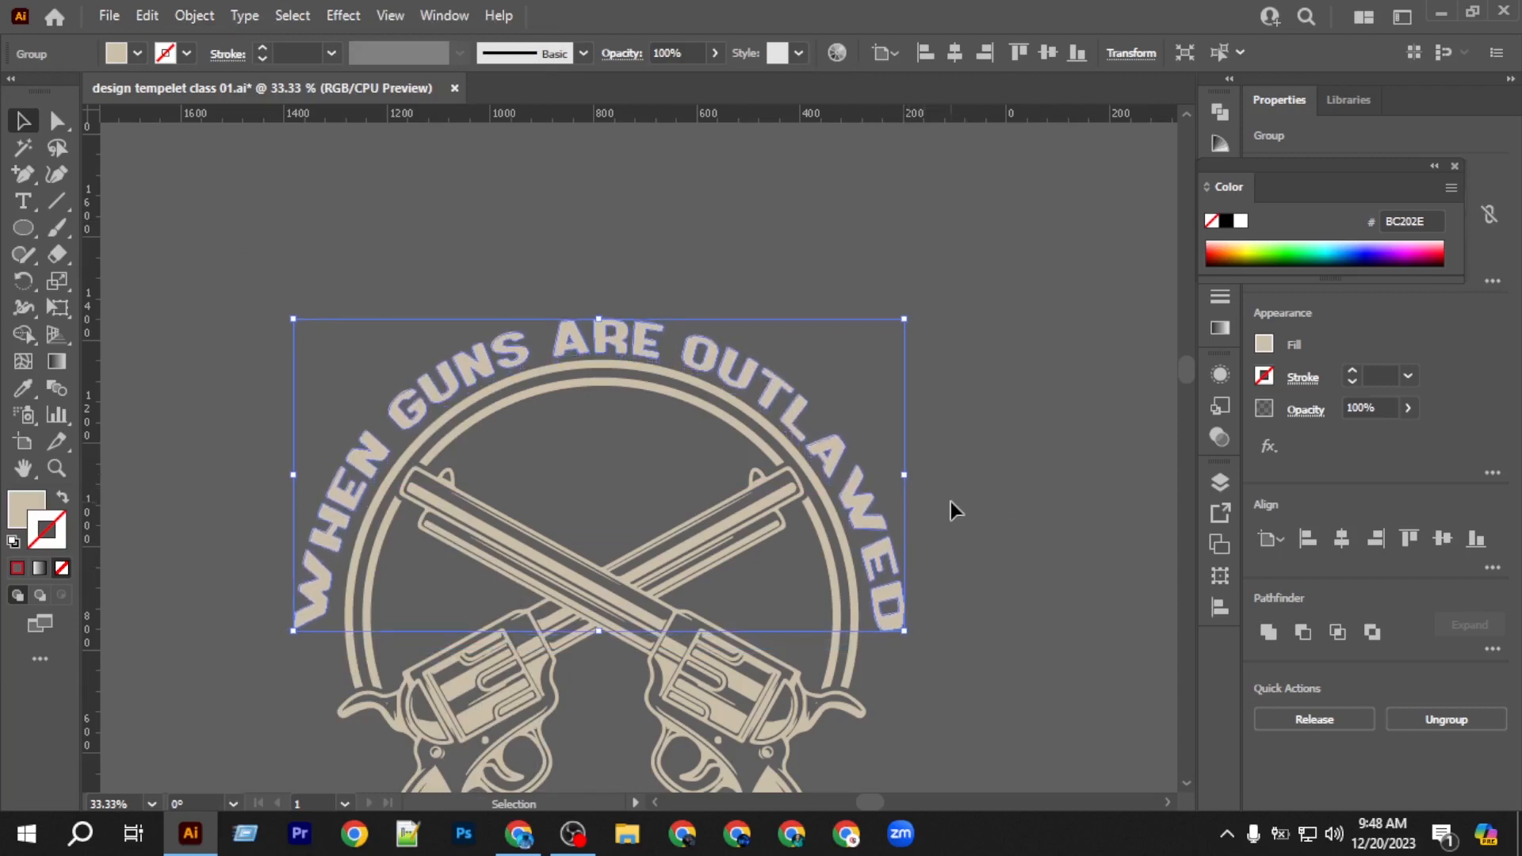
# Align the arched lettering and the emblem on their horizontal centres.
pyautogui.keyDown('shift'); pyautogui.click(658, 364); pyautogui.keyUp('shift')
pyautogui.click(955, 53)
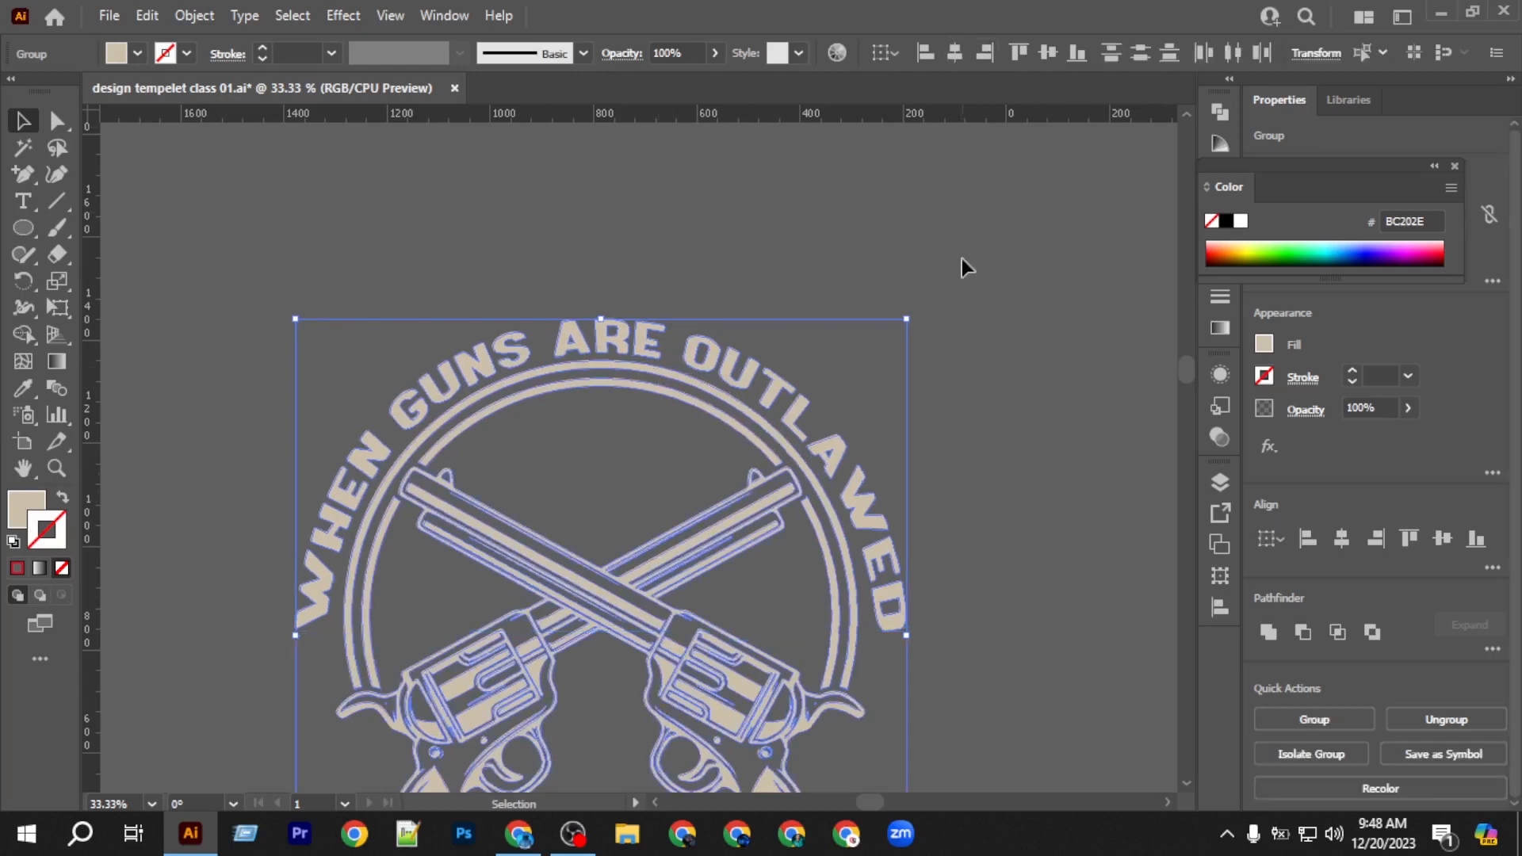
pyautogui.click(983, 326)
pyautogui.scroll(-1, 983, 399)
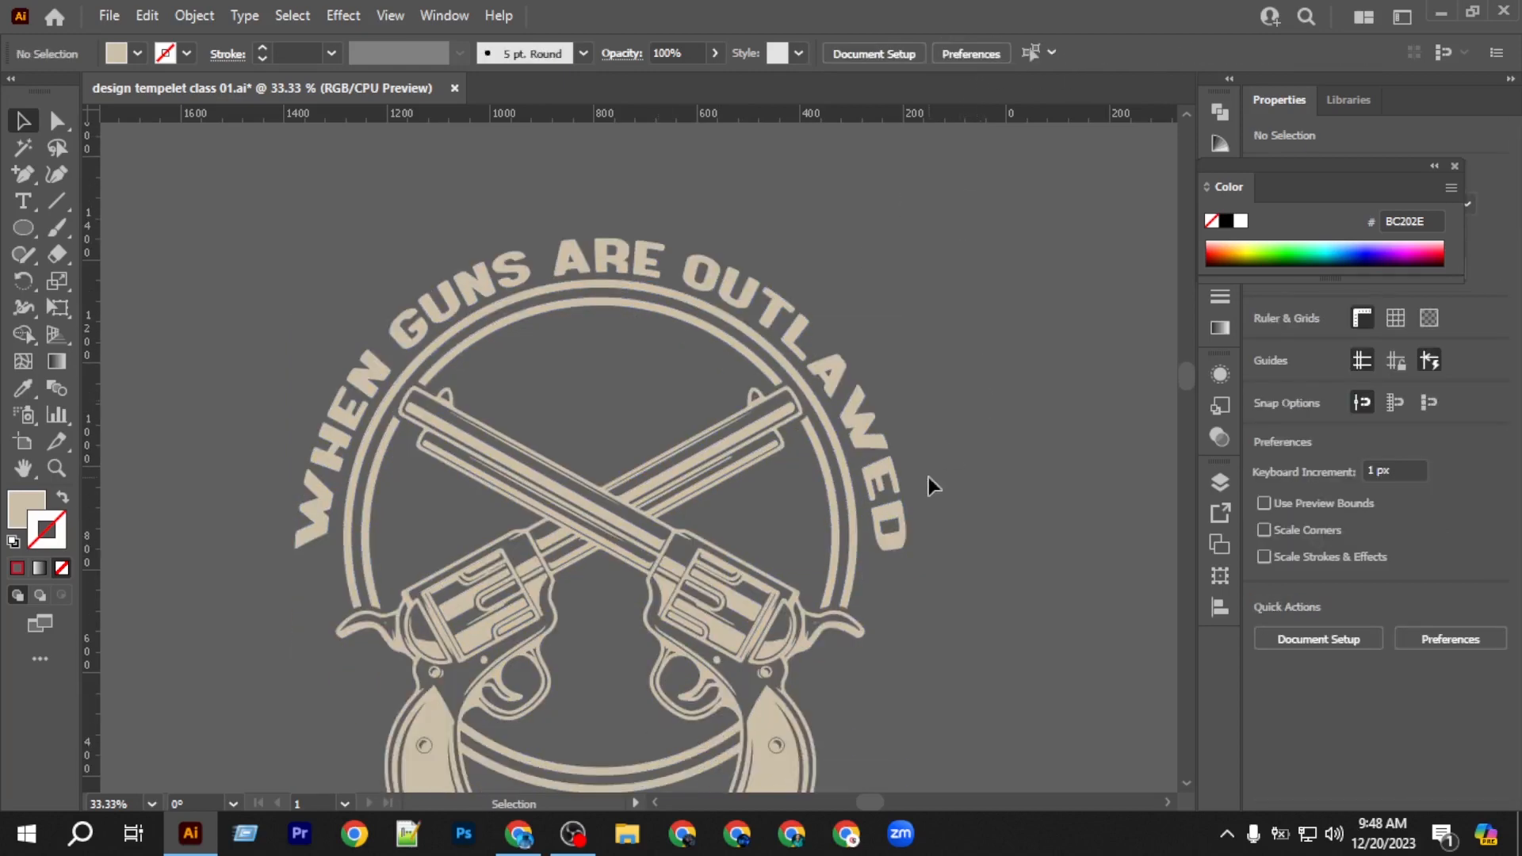
pyautogui.scroll(-1, 929, 477)
pyautogui.scroll(-2, 926, 477)
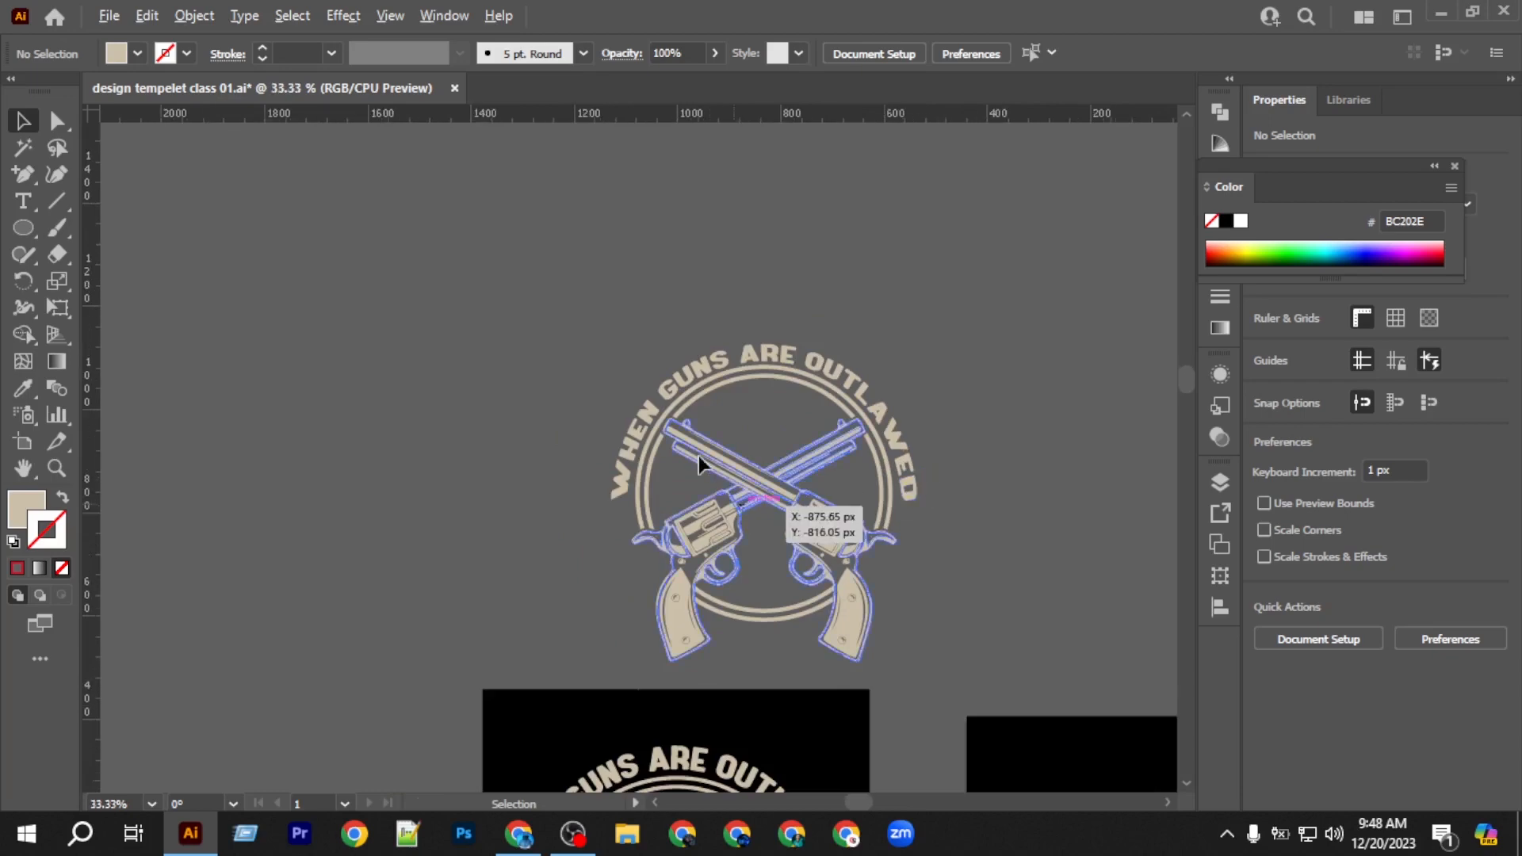
pyautogui.scroll(2, 695, 455)
pyautogui.scroll(-2, 693, 454)
pyautogui.scroll(3, 539, 400)
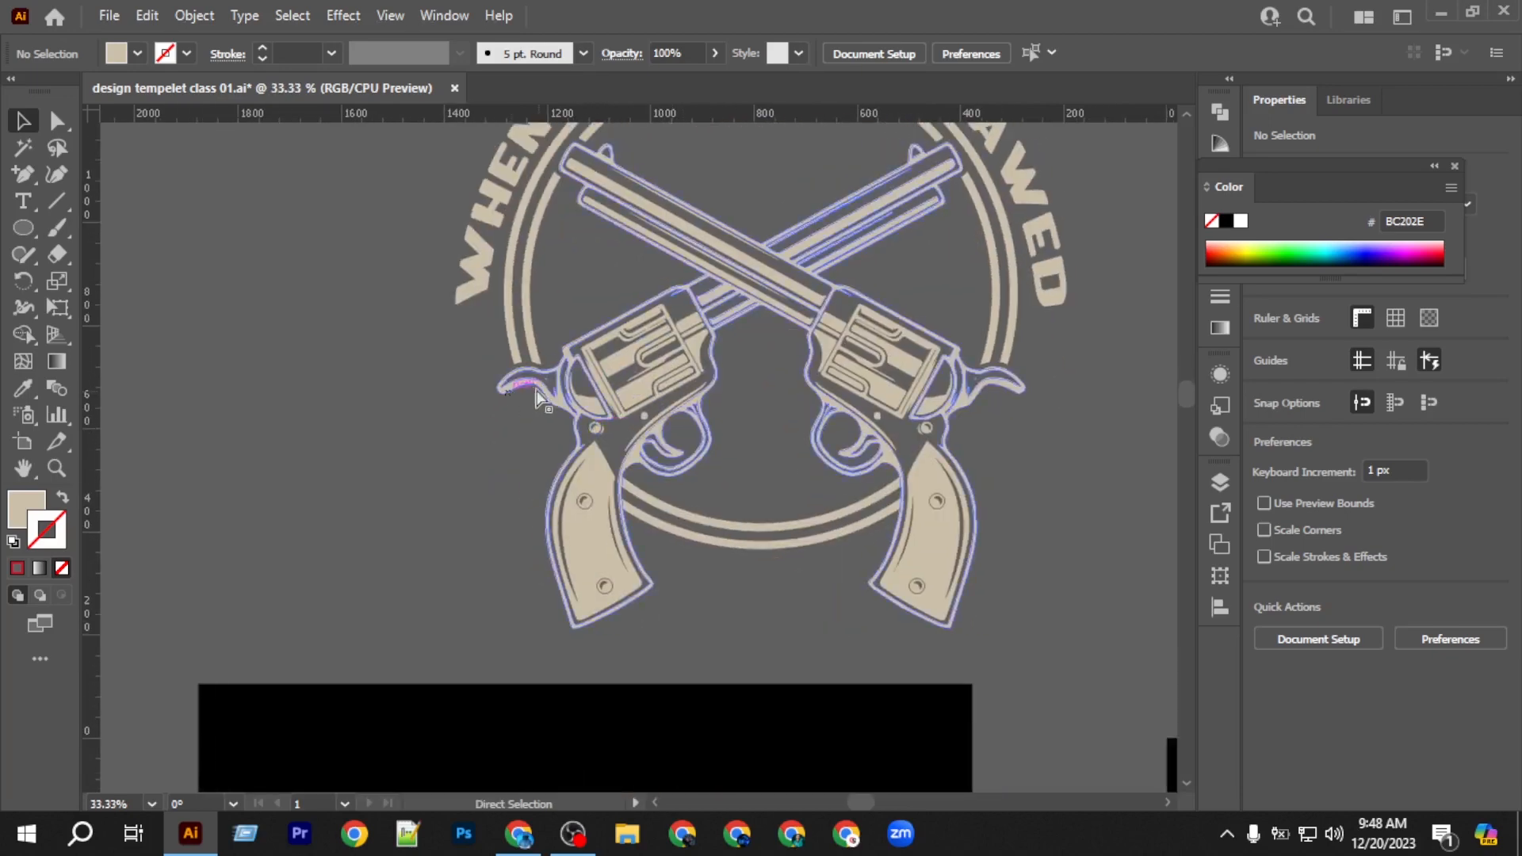
# Move the ringed revolvers without lettering off the black artboard to the empty canvas beside the reference design.
pyautogui.scroll(-2, 533, 388)
pyautogui.scroll(-2, 890, 544)
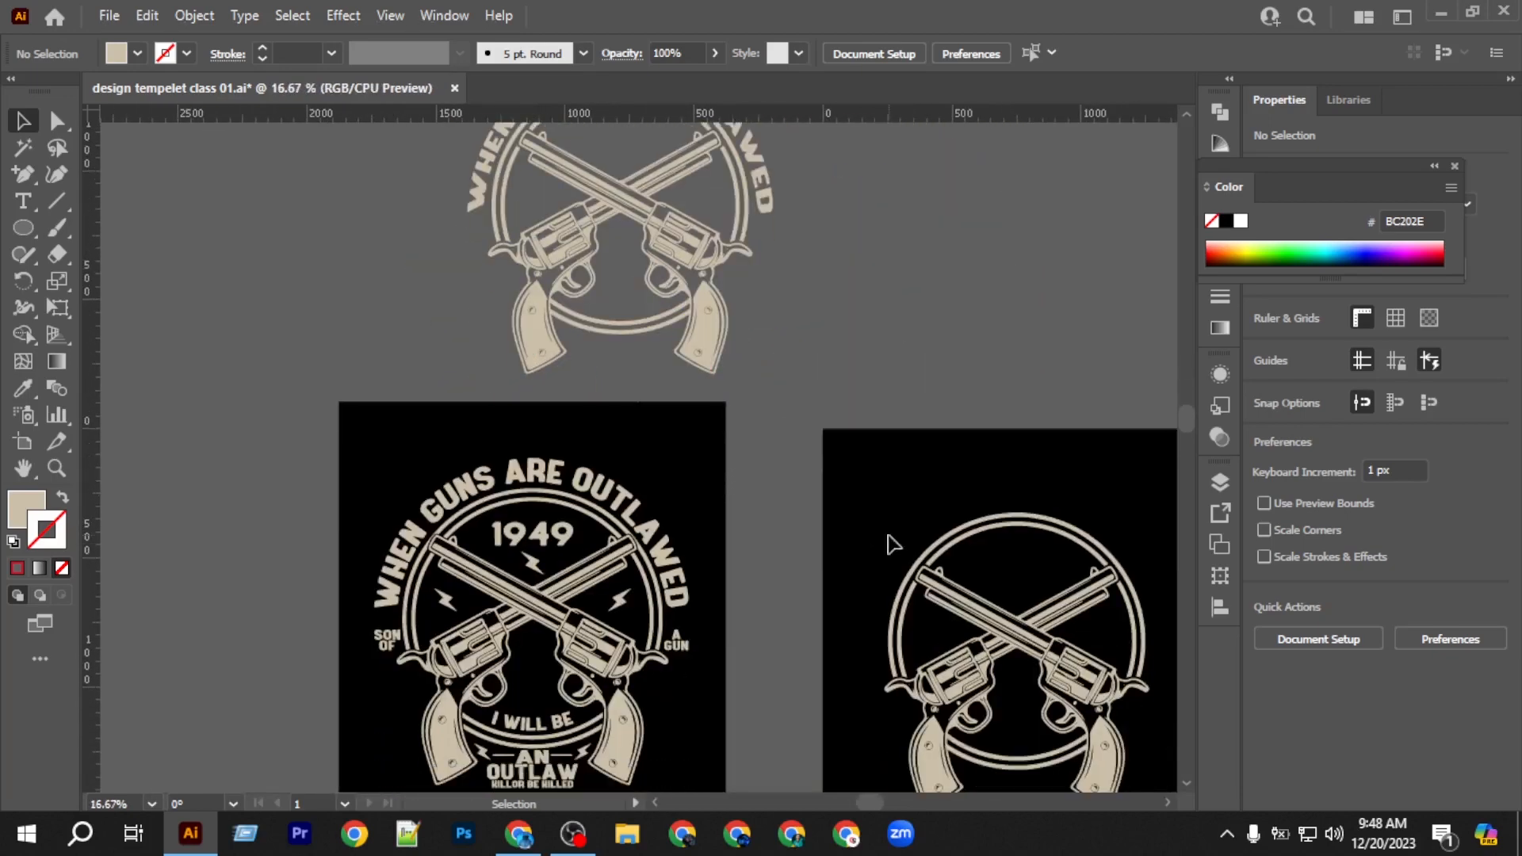
pyautogui.scroll(-1, 911, 566)
pyautogui.moveTo(923, 584); pyautogui.dragTo(402, 473)
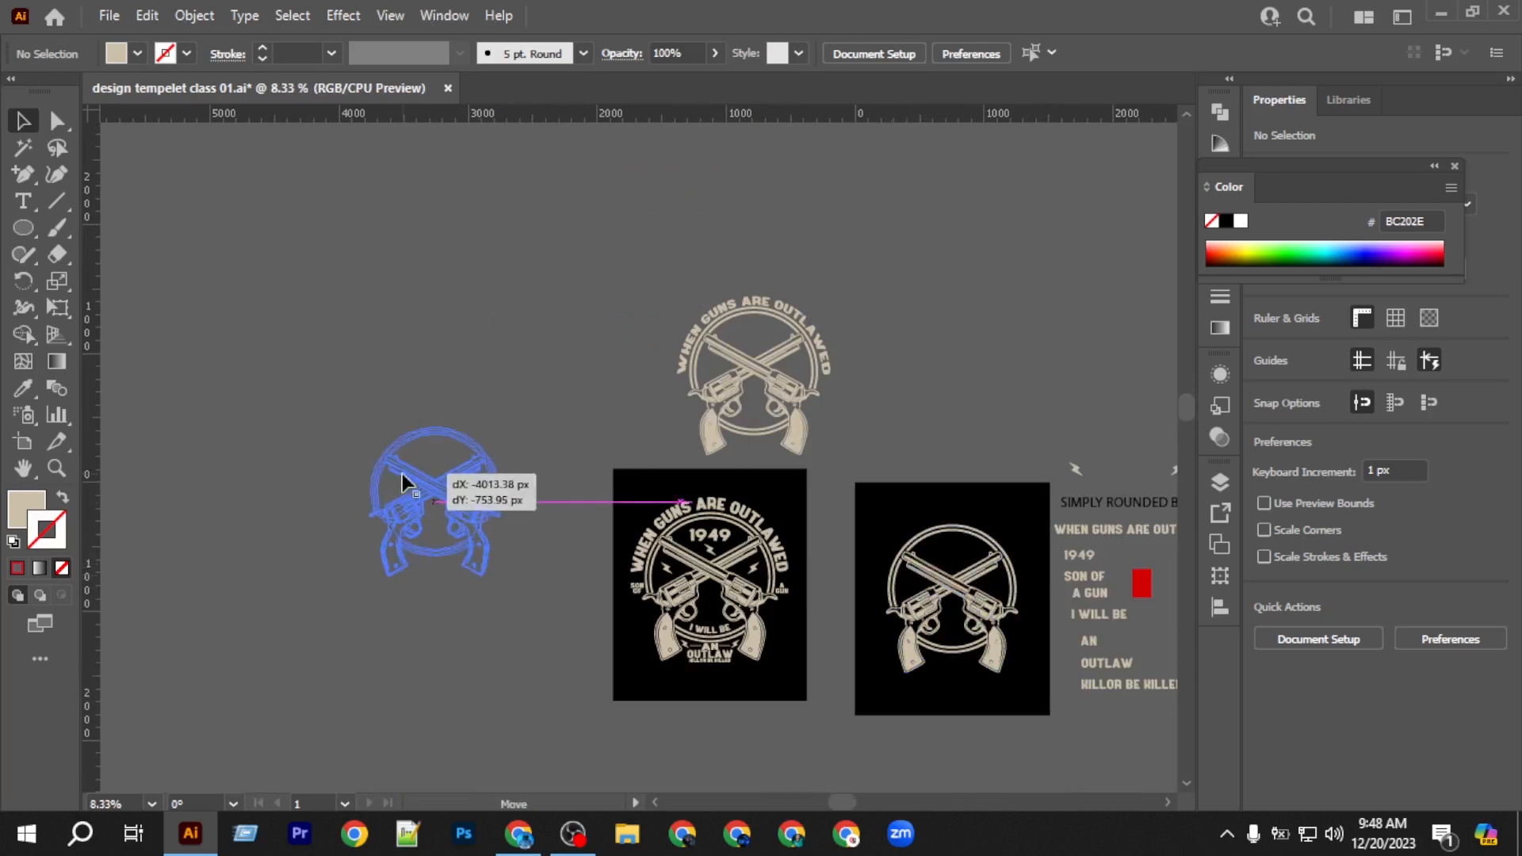
# Group the arched lettering with its ringed revolvers and place the group horizontally centred on the empty black artboard.
pyautogui.moveTo(816, 393); pyautogui.dragTo(821, 393)
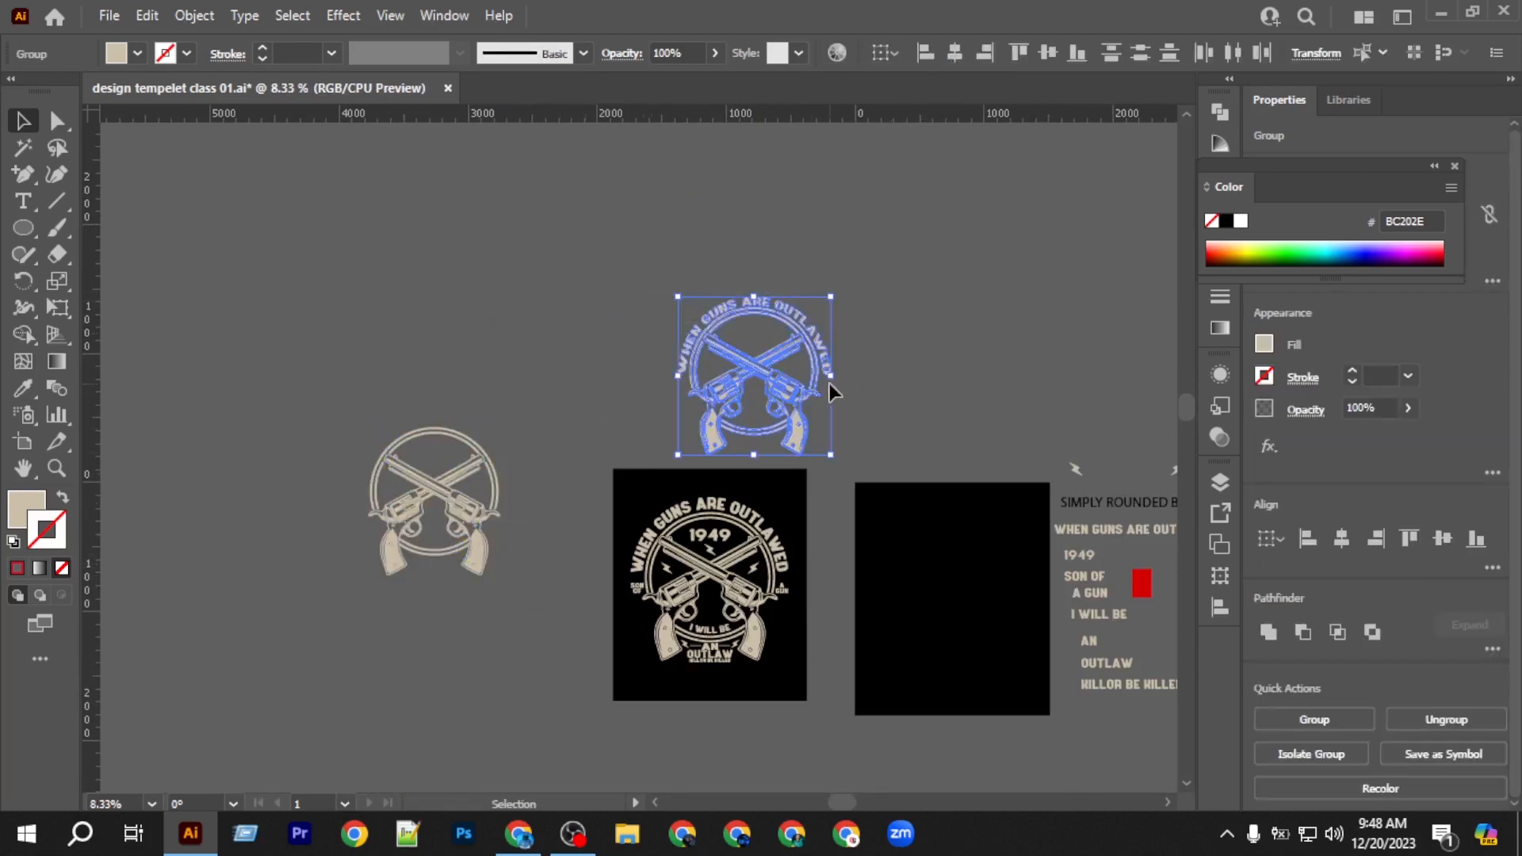
pyautogui.hotkey('ctrl', 'g')
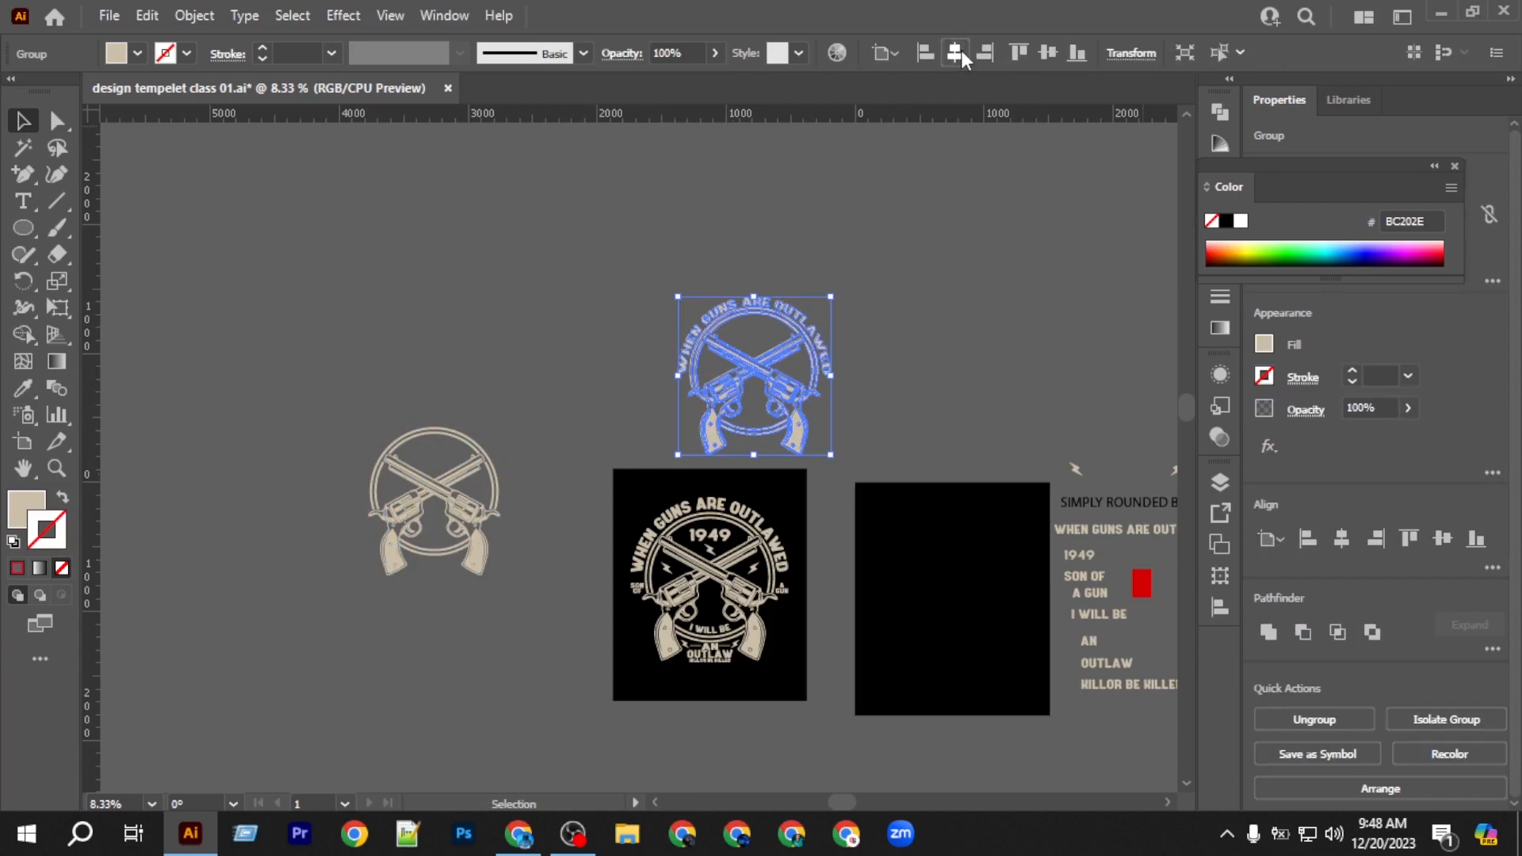
pyautogui.click(956, 53)
pyautogui.moveTo(947, 439); pyautogui.dragTo(949, 666)
pyautogui.scroll(3, 951, 642)
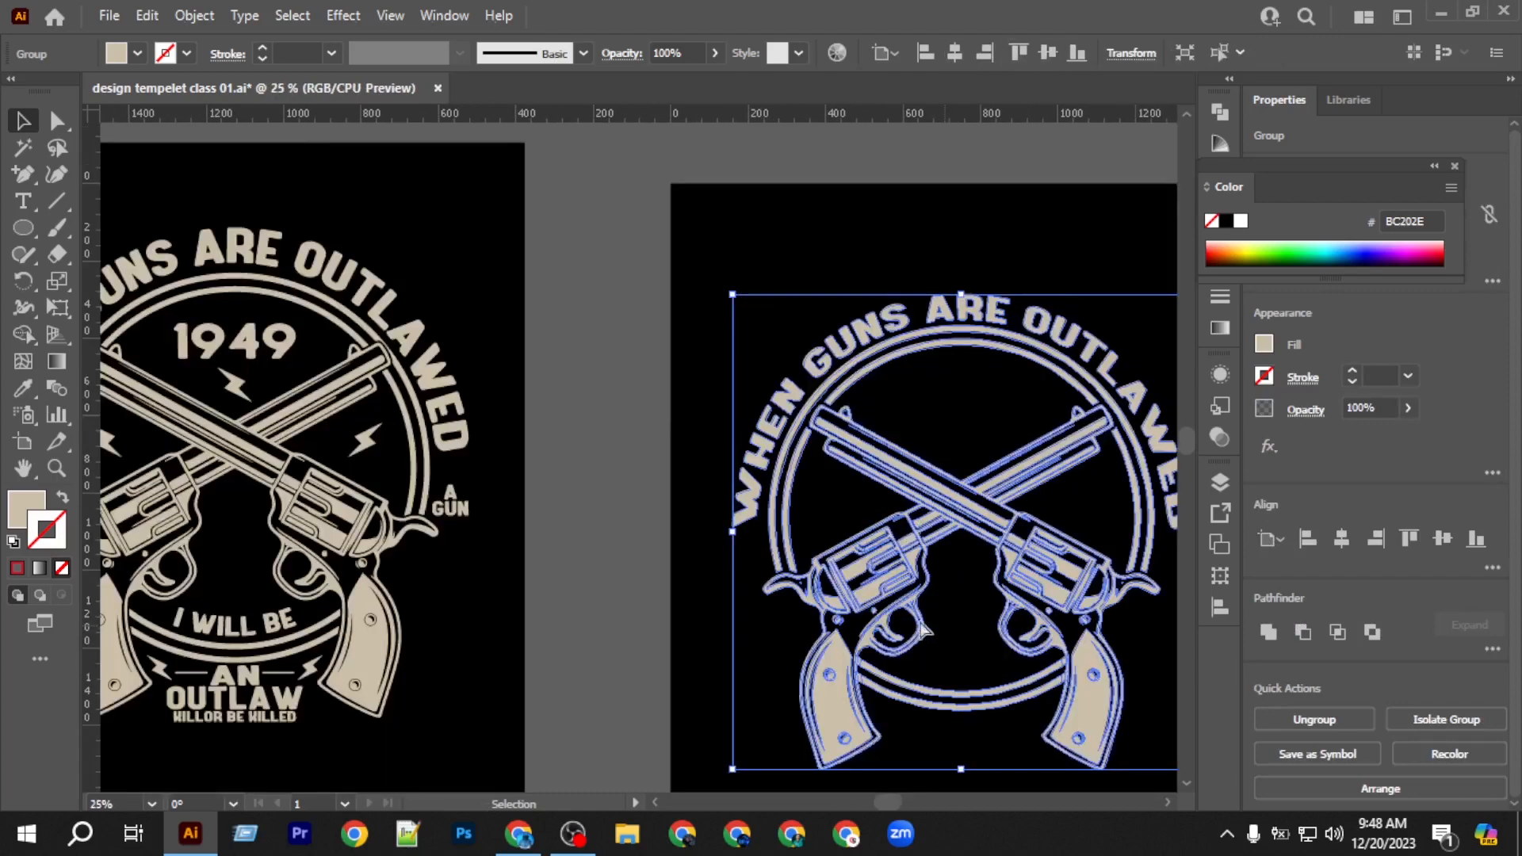
pyautogui.hscroll(5, 890, 606)
pyautogui.click(641, 214)
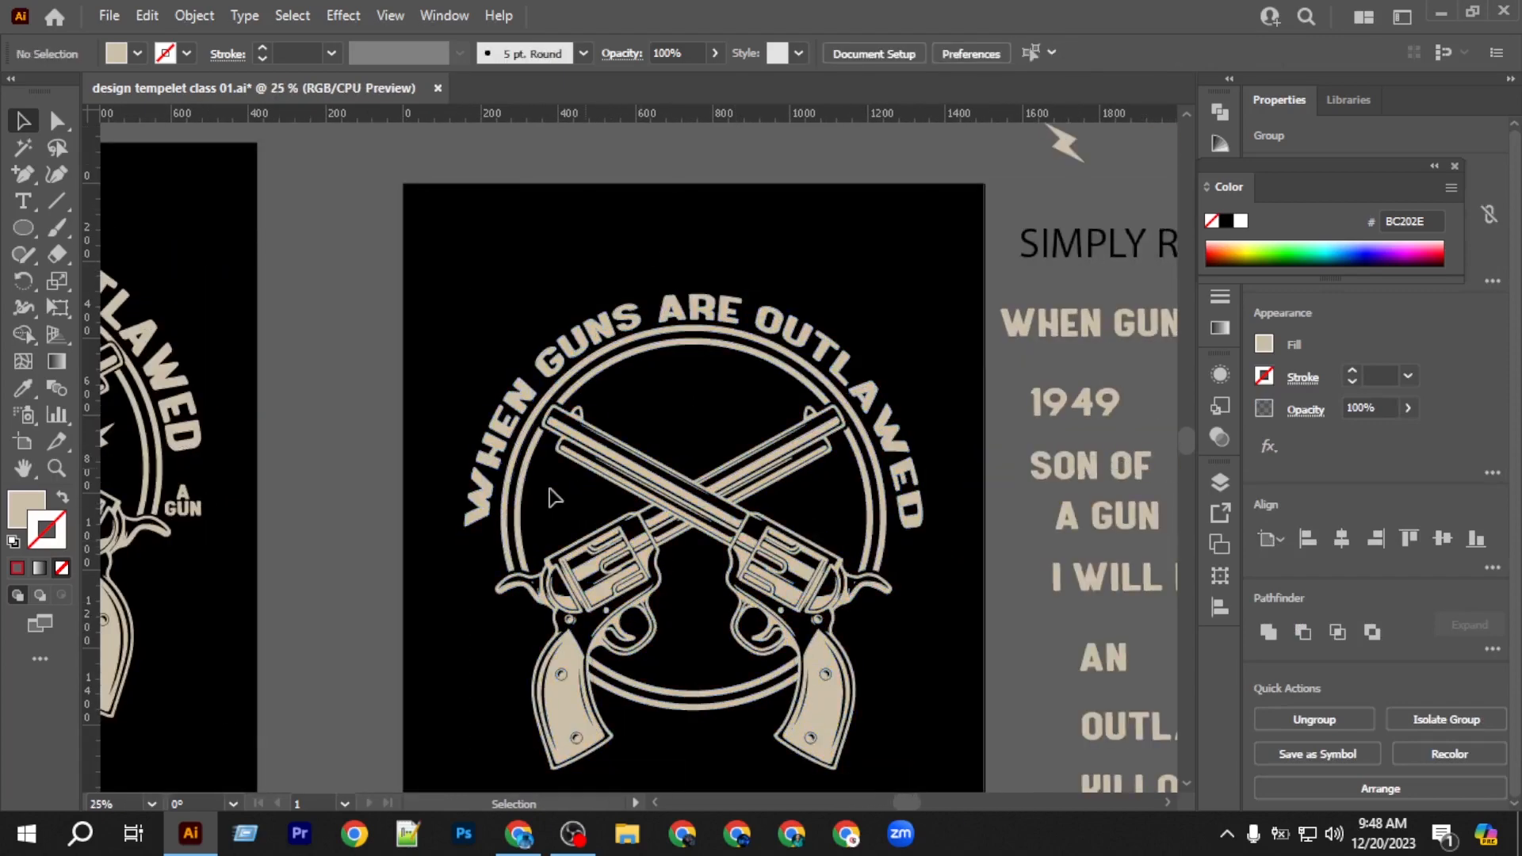
# Ungroup the design so the arched lettering is separate from the ringed revolvers.
pyautogui.rightClick(500, 441)
pyautogui.click(570, 238)
pyautogui.scroll(3, 493, 501)
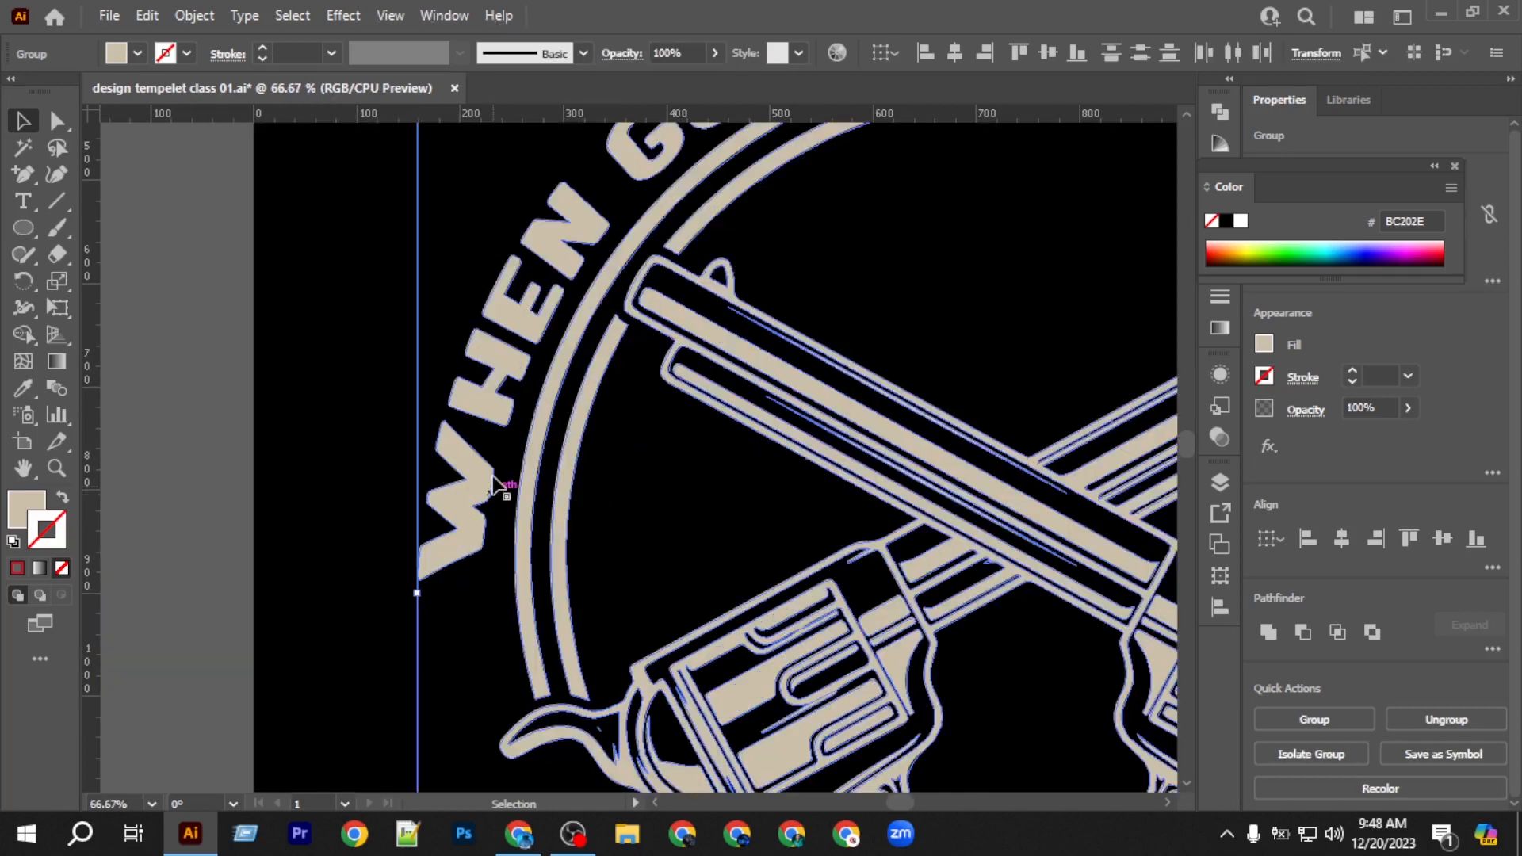
# Place a vertical guide along the outer edge of the W at the start of the arched lettering.
pyautogui.click(296, 352)
pyautogui.click(450, 481)
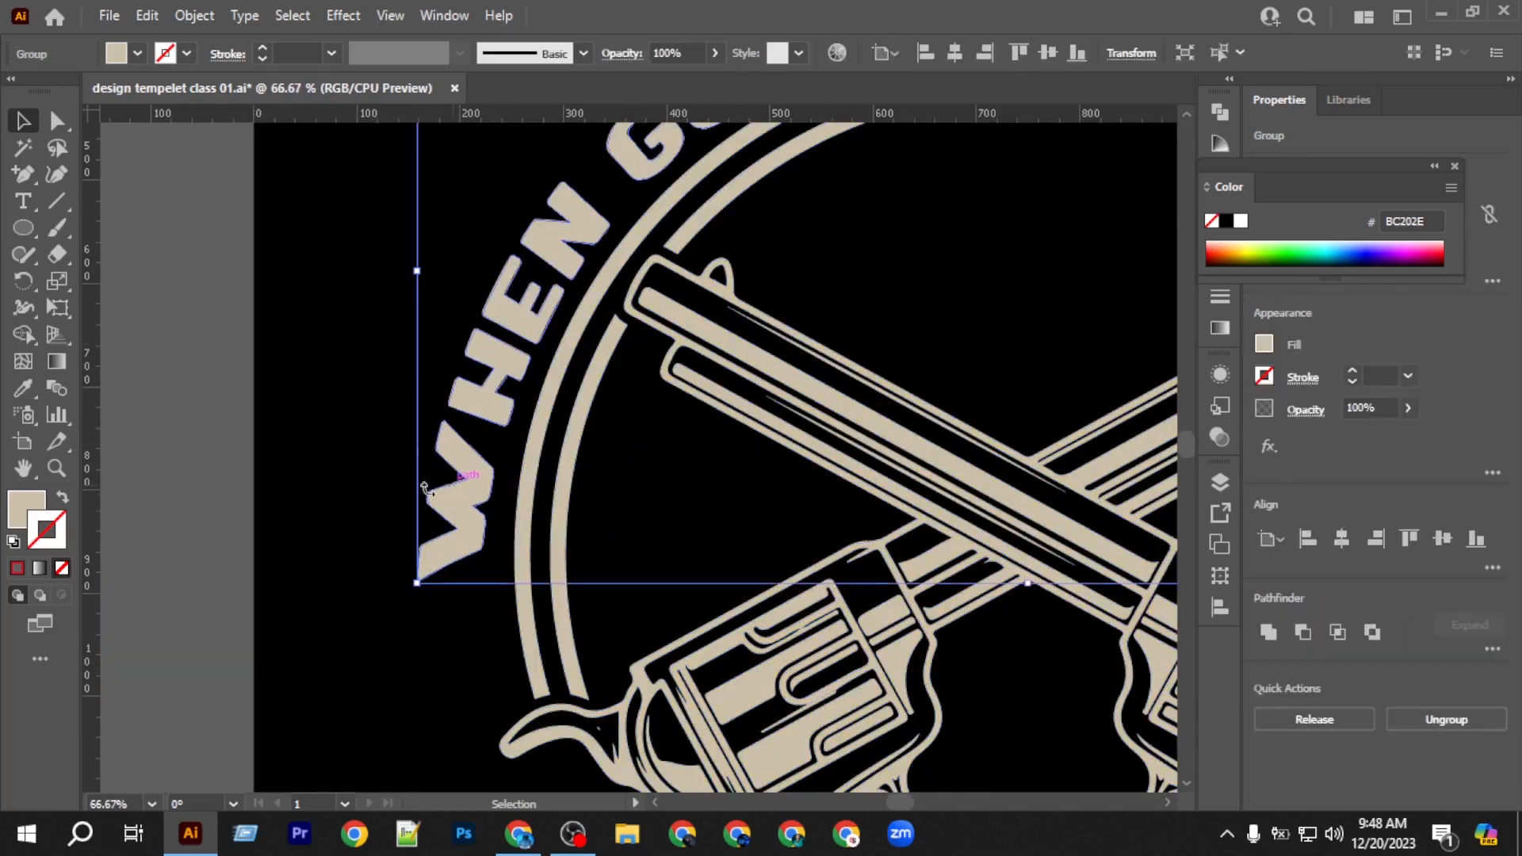
pyautogui.scroll(-2, 452, 486)
pyautogui.moveTo(92, 428); pyautogui.dragTo(421, 503)
pyautogui.keyDown('alt'); pyautogui.scroll(-4, 455, 520); pyautogui.keyUp('alt')
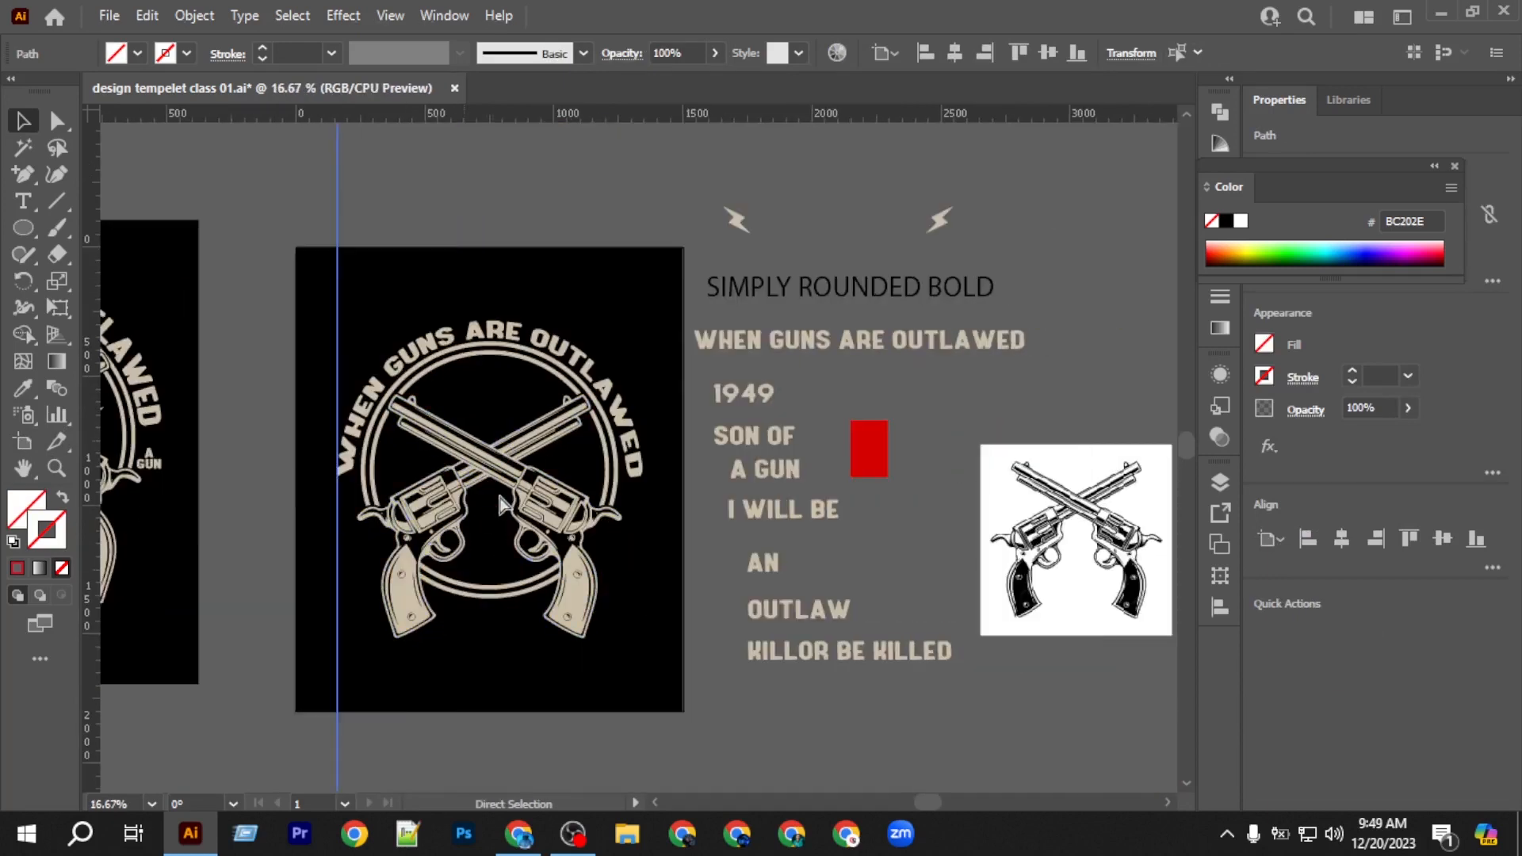
# Place a second vertical guide along the outer edge of the D at the end of the arched lettering.
pyautogui.keyDown('alt'); pyautogui.scroll(4, 579, 481); pyautogui.keyUp('alt')
pyautogui.click(785, 413)
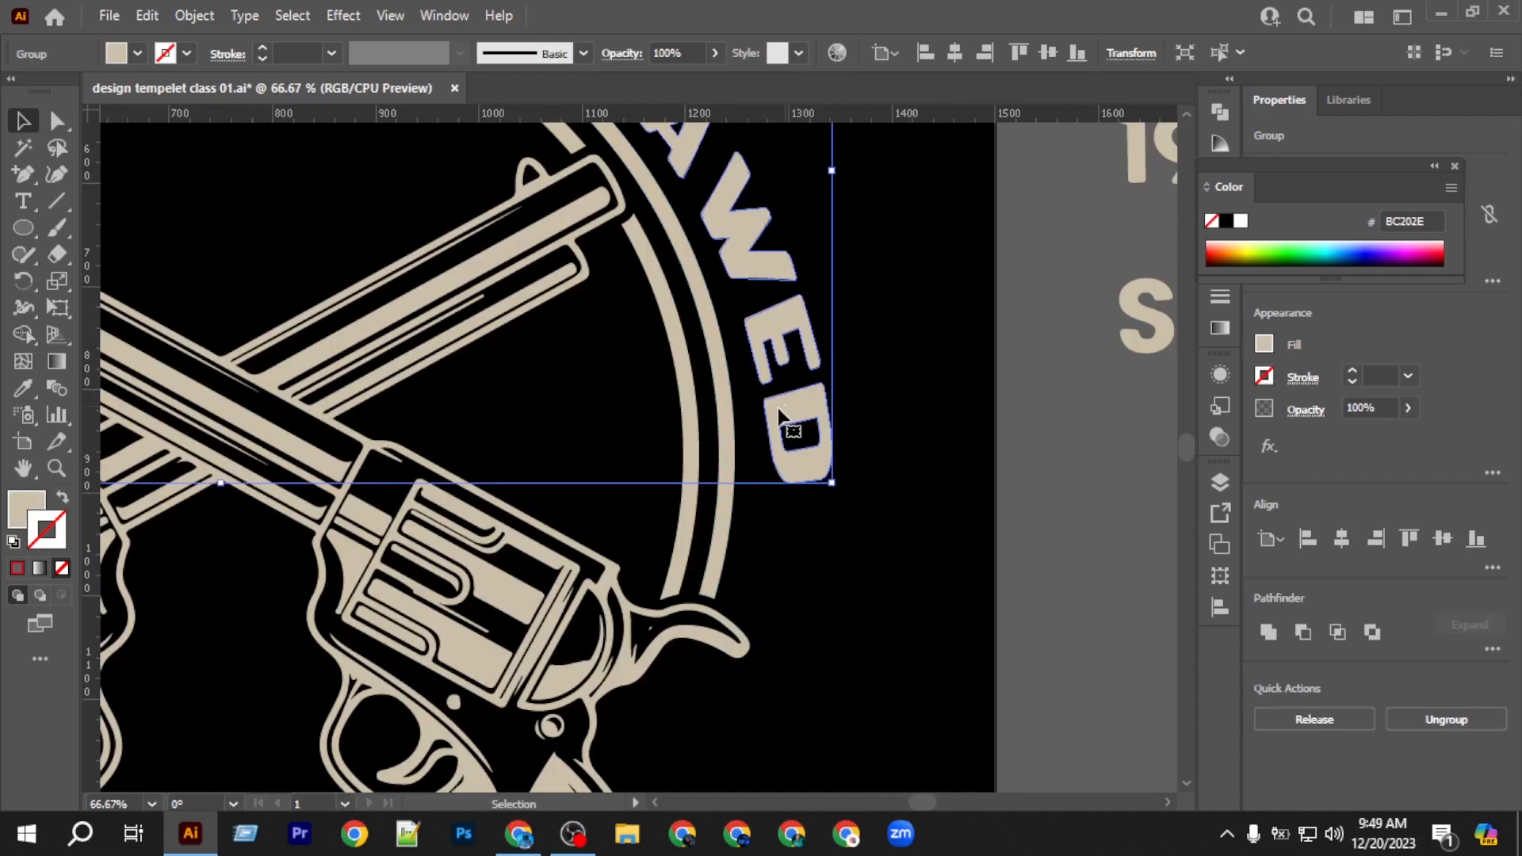
pyautogui.moveTo(105, 325); pyautogui.dragTo(833, 524)
pyautogui.hotkey('ctrl', '-')
pyautogui.hotkey('ctrl', '-')
pyautogui.hotkey('ctrl', '-')
pyautogui.hotkey('ctrl', '+')
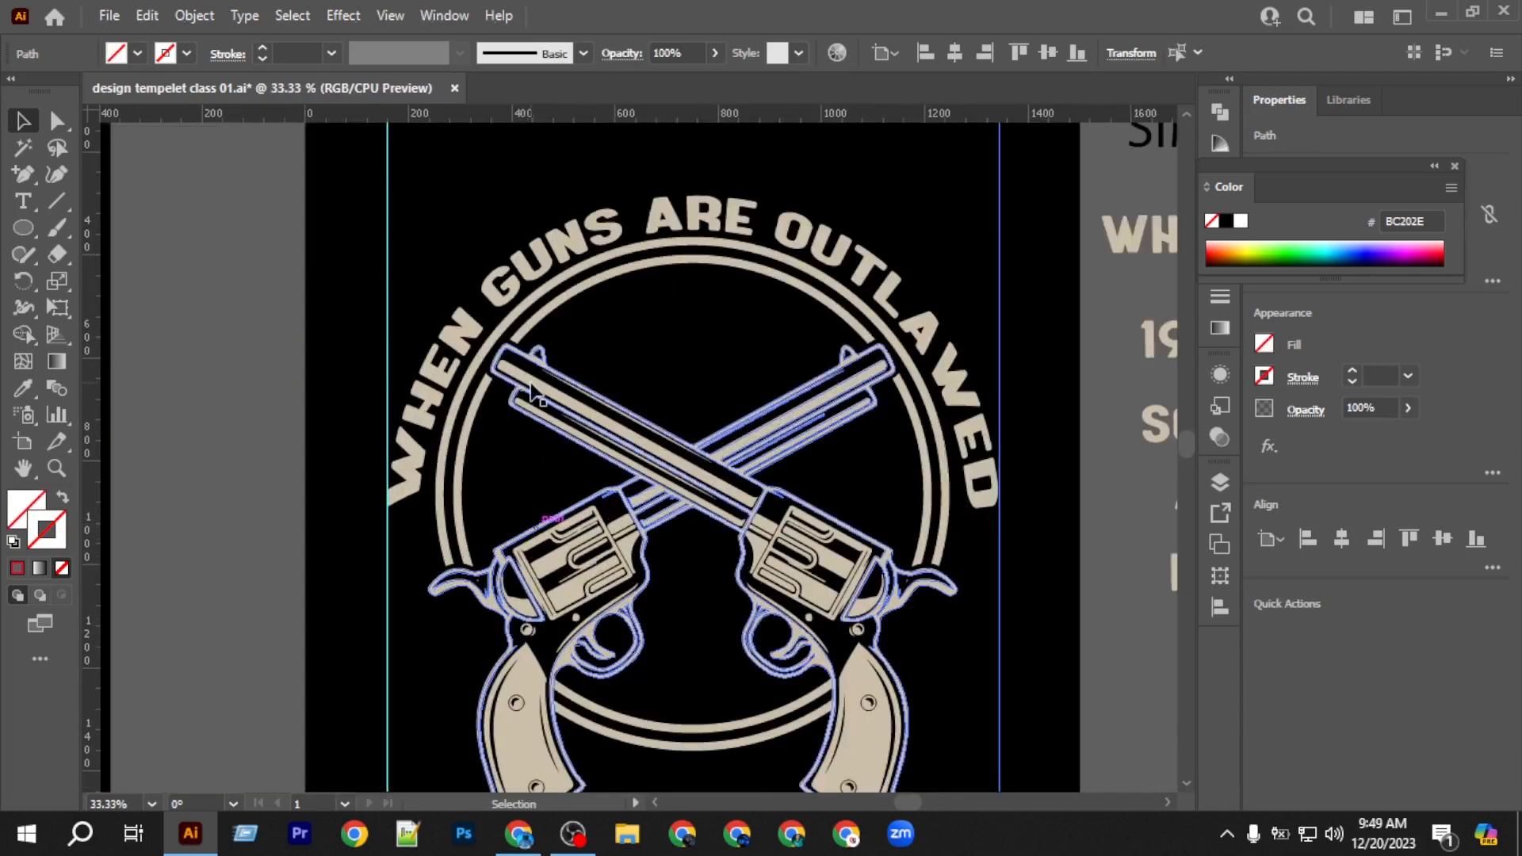
# Place a horizontal guide across the revolver cylinders, level with the ring ends above the hammers.
pyautogui.click(511, 281)
pyautogui.moveTo(684, 125); pyautogui.dragTo(683, 565)
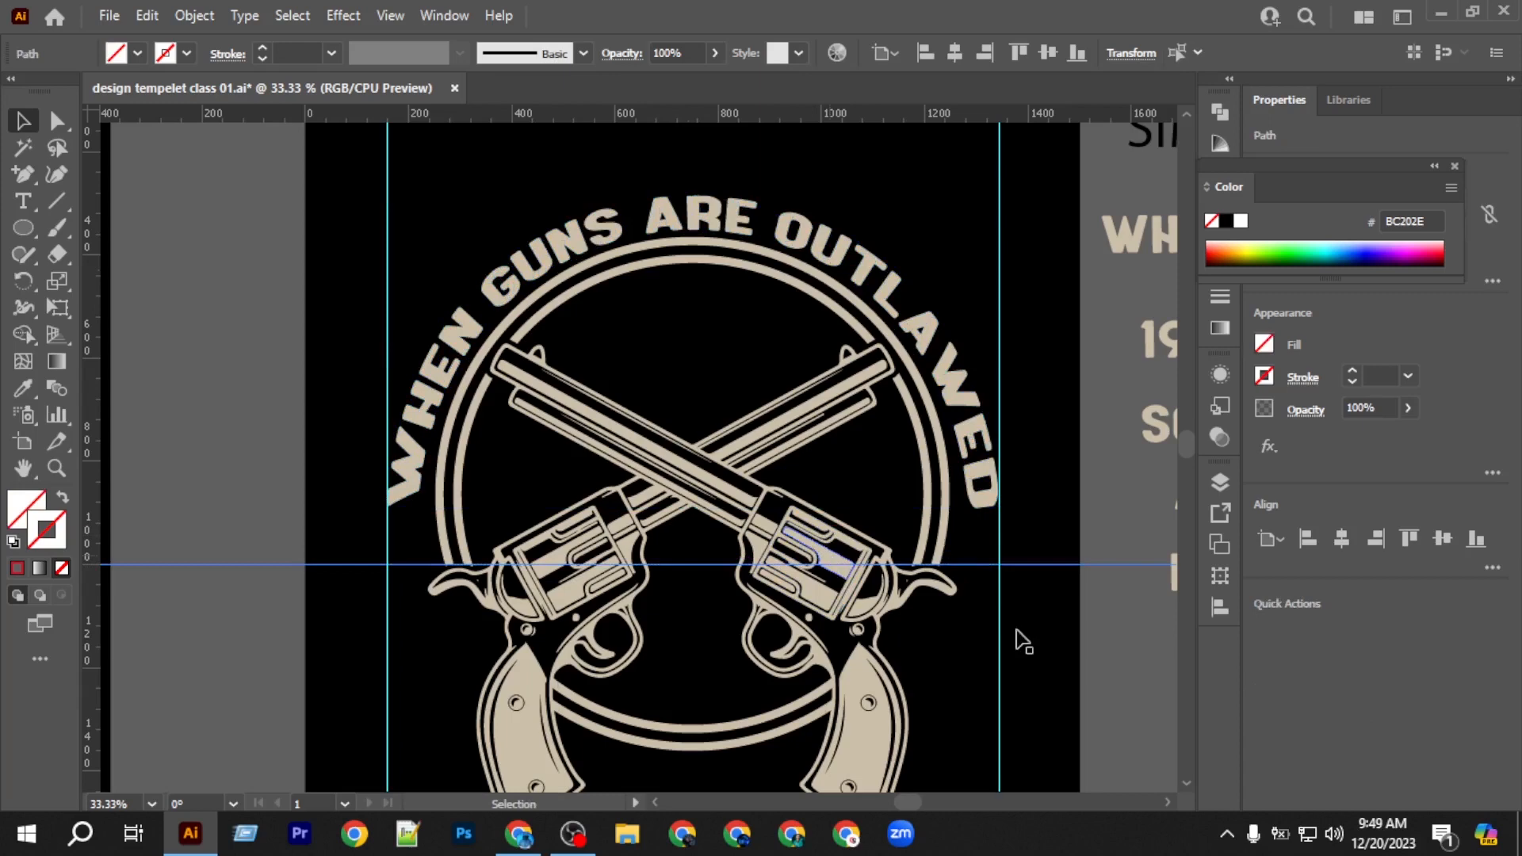
pyautogui.scroll(-2, 595, 478)
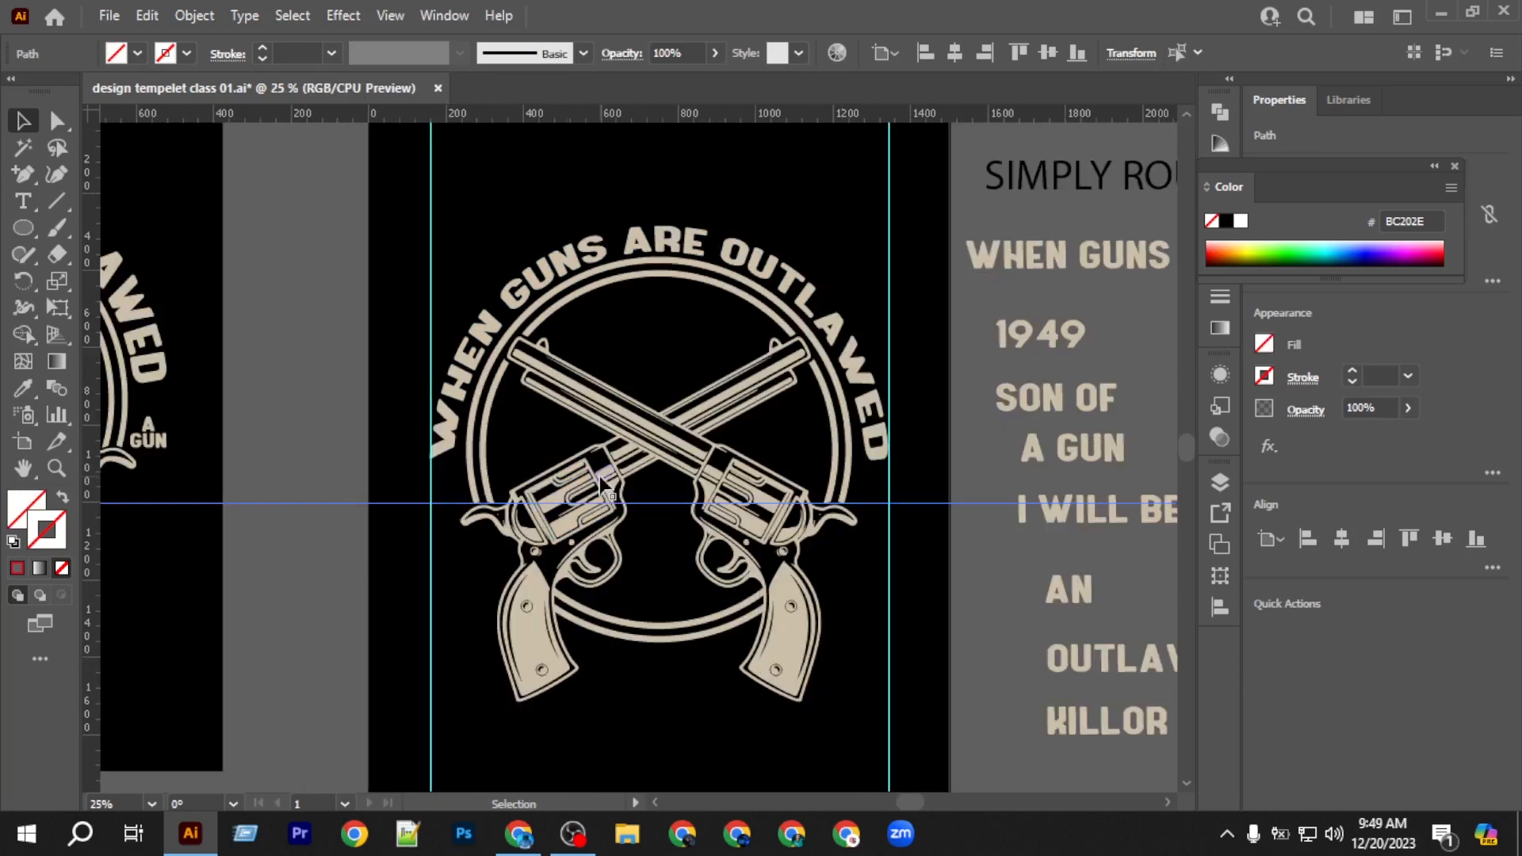
# Duplicate the "1949" text from the text list to above the artboard and convert the copy to outlines.
pyautogui.hscroll(-1, 427, 476)
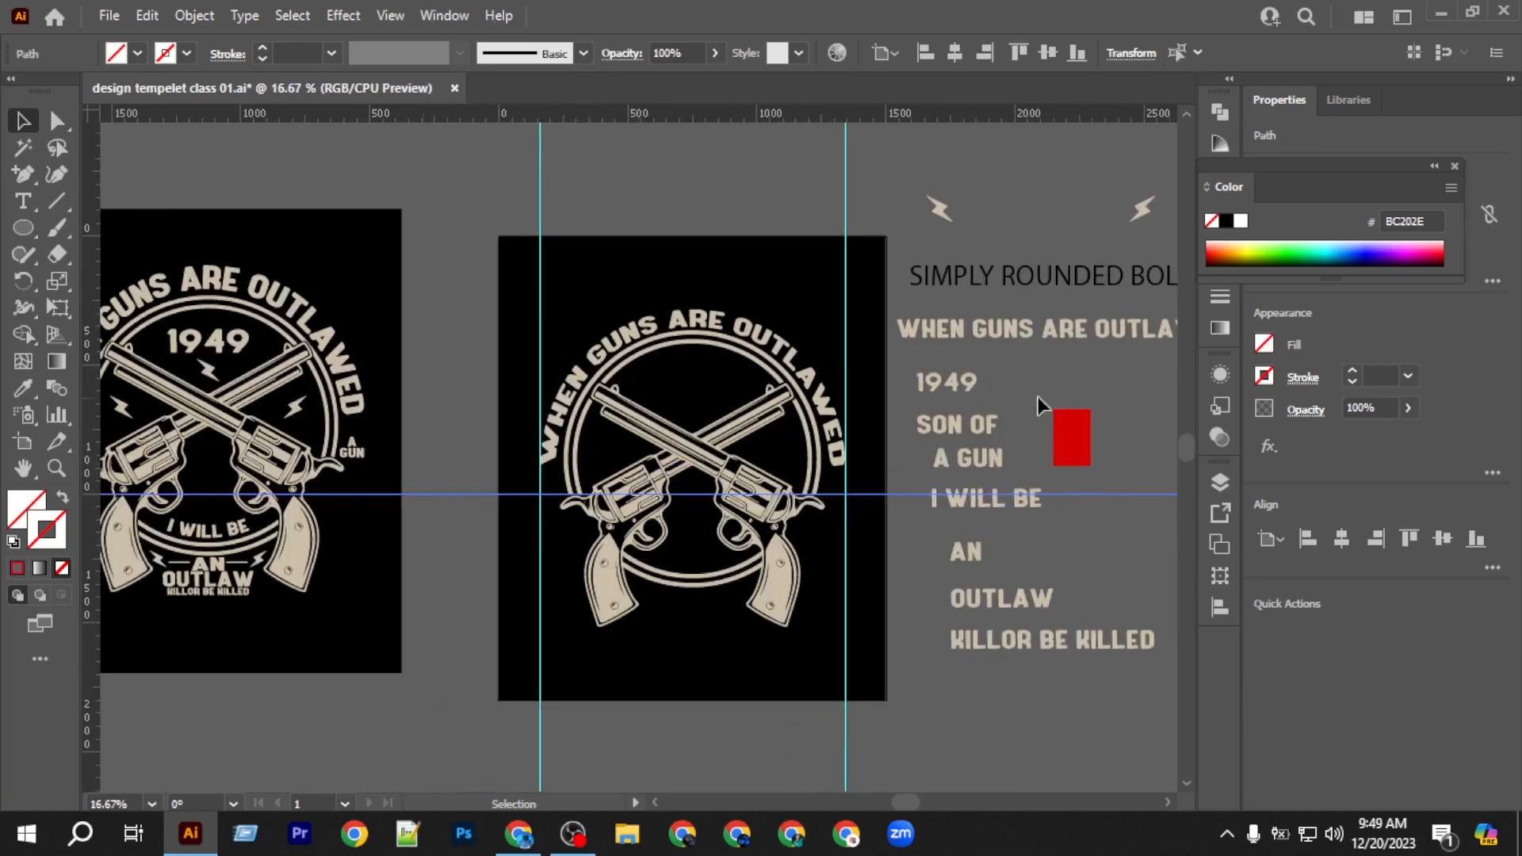
pyautogui.click(967, 378)
pyautogui.moveTo(964, 379); pyautogui.dragTo(624, 192)
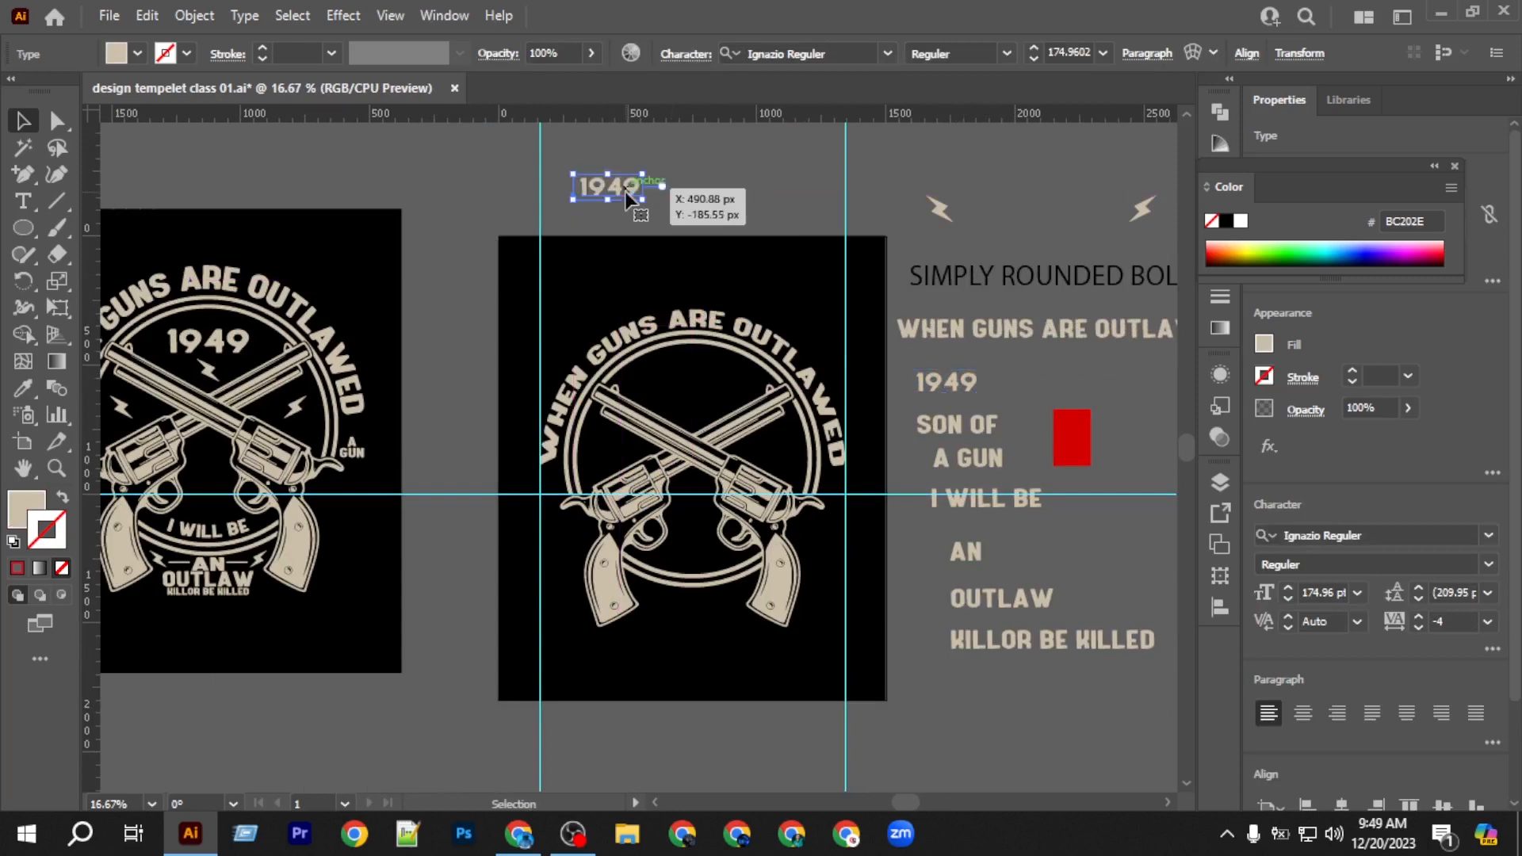
pyautogui.scroll(2, 624, 192)
pyautogui.rightClick(624, 192)
pyautogui.click(743, 379)
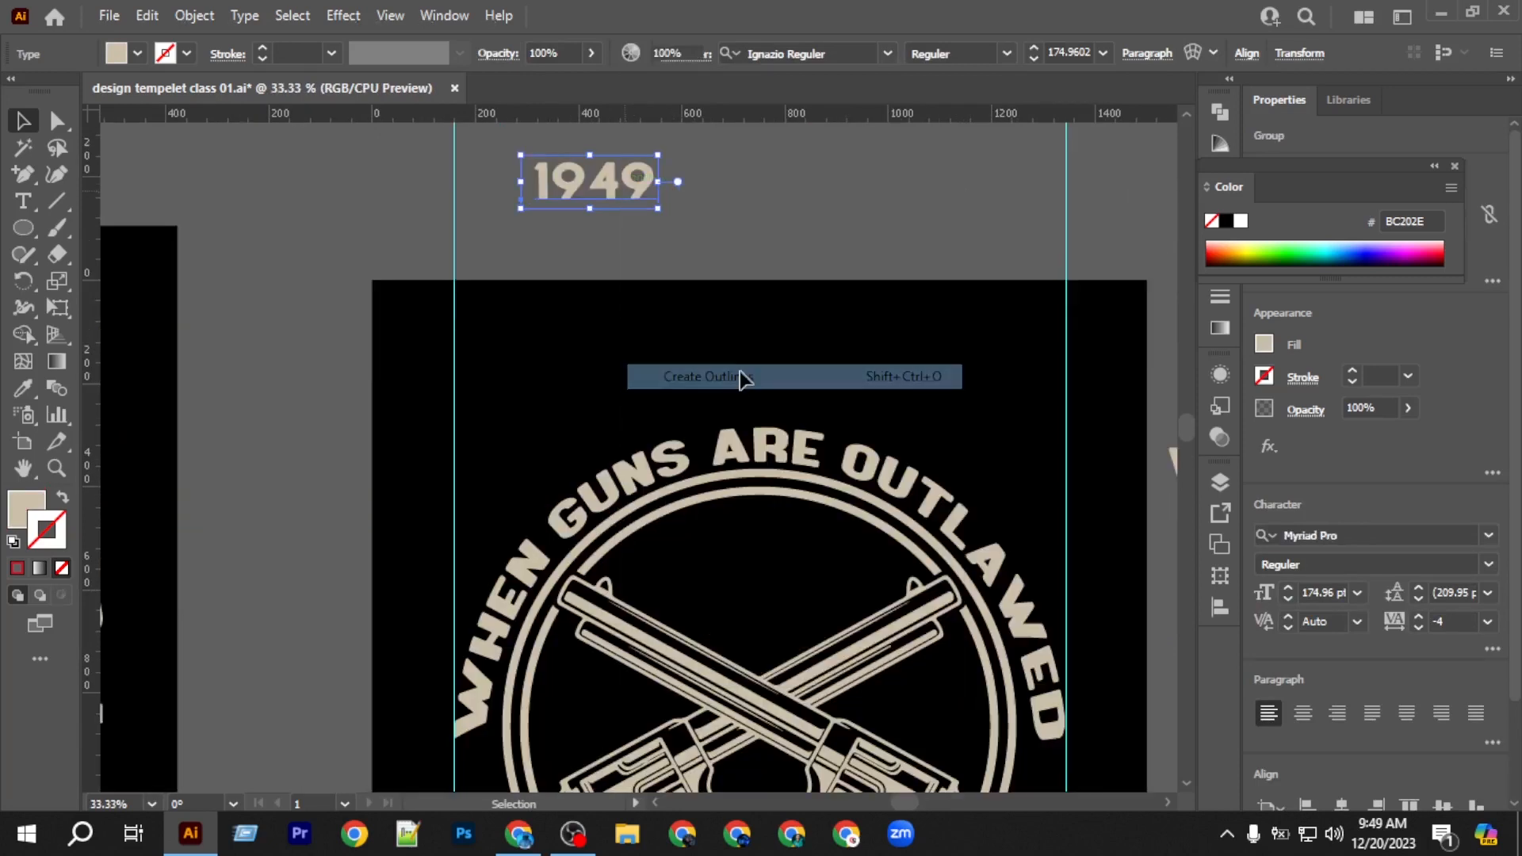
# Place the outlined "1949" inside the ring above the crossed barrels and centre it horizontally.
pyautogui.moveTo(624, 186); pyautogui.dragTo(757, 602)
pyautogui.click(956, 53)
pyautogui.scroll(-2, 925, 415)
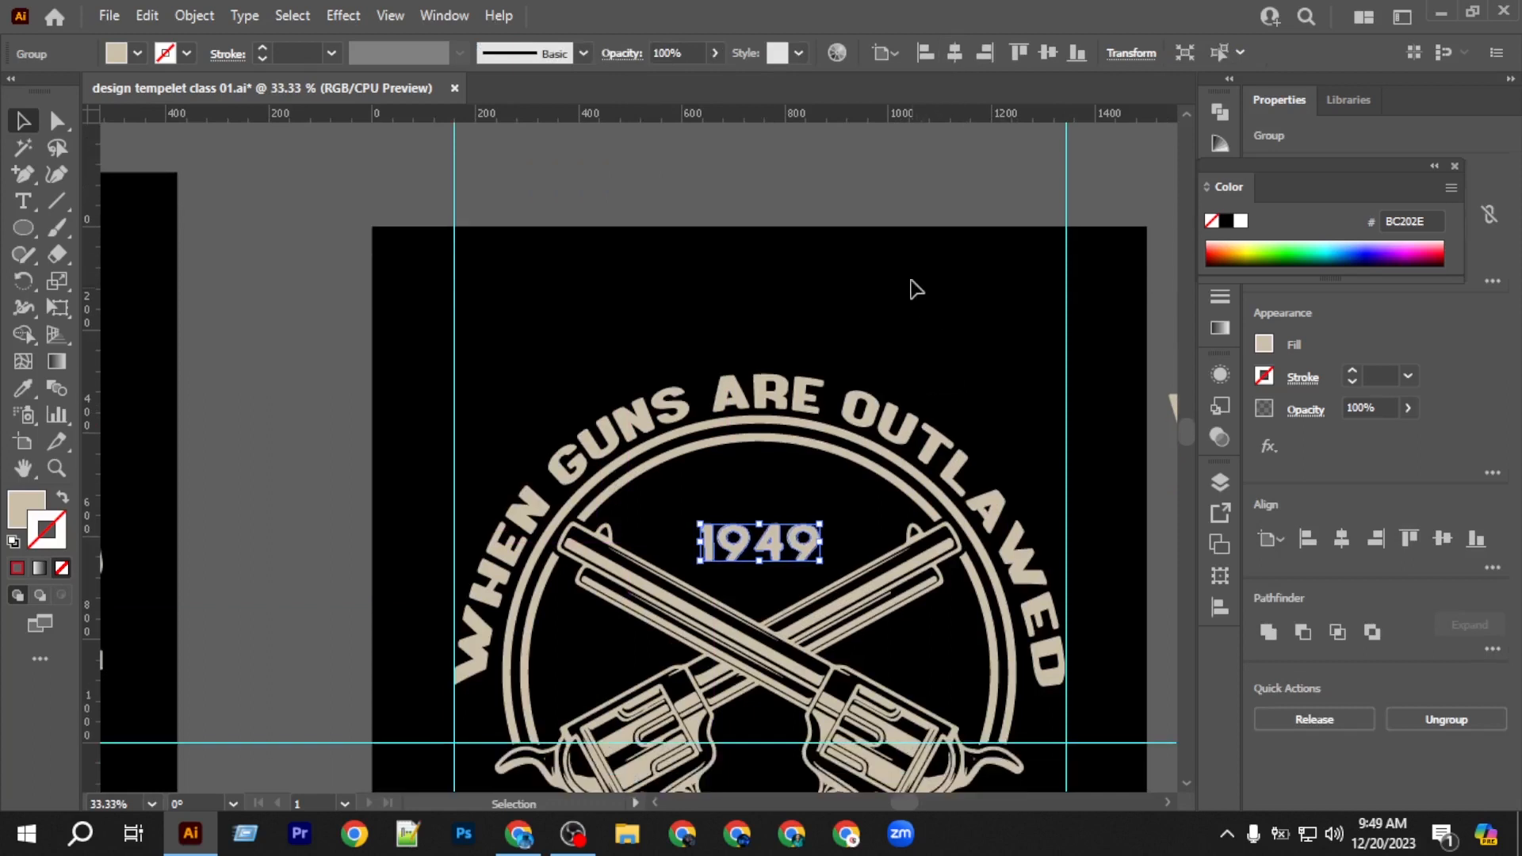
pyautogui.click(911, 283)
# Move the pair of lightning bolts into the ring on either side of the crossed revolvers and centre it horizontally.
pyautogui.scroll(-3, 892, 395)
pyautogui.scroll(-1, 893, 405)
pyautogui.hscroll(3, 952, 388)
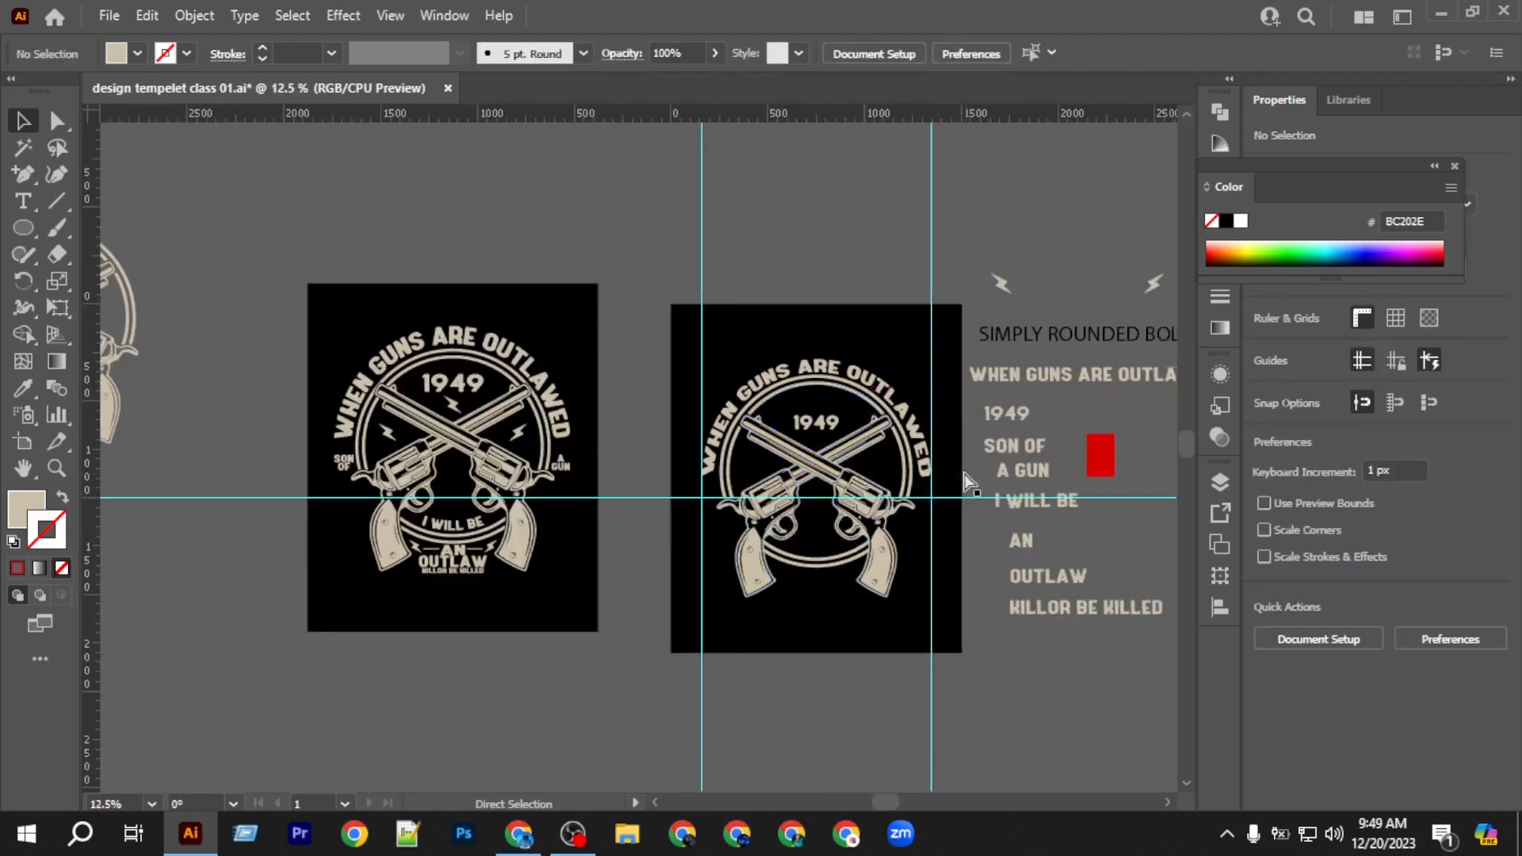
pyautogui.moveTo(1073, 287); pyautogui.dragTo(814, 474)
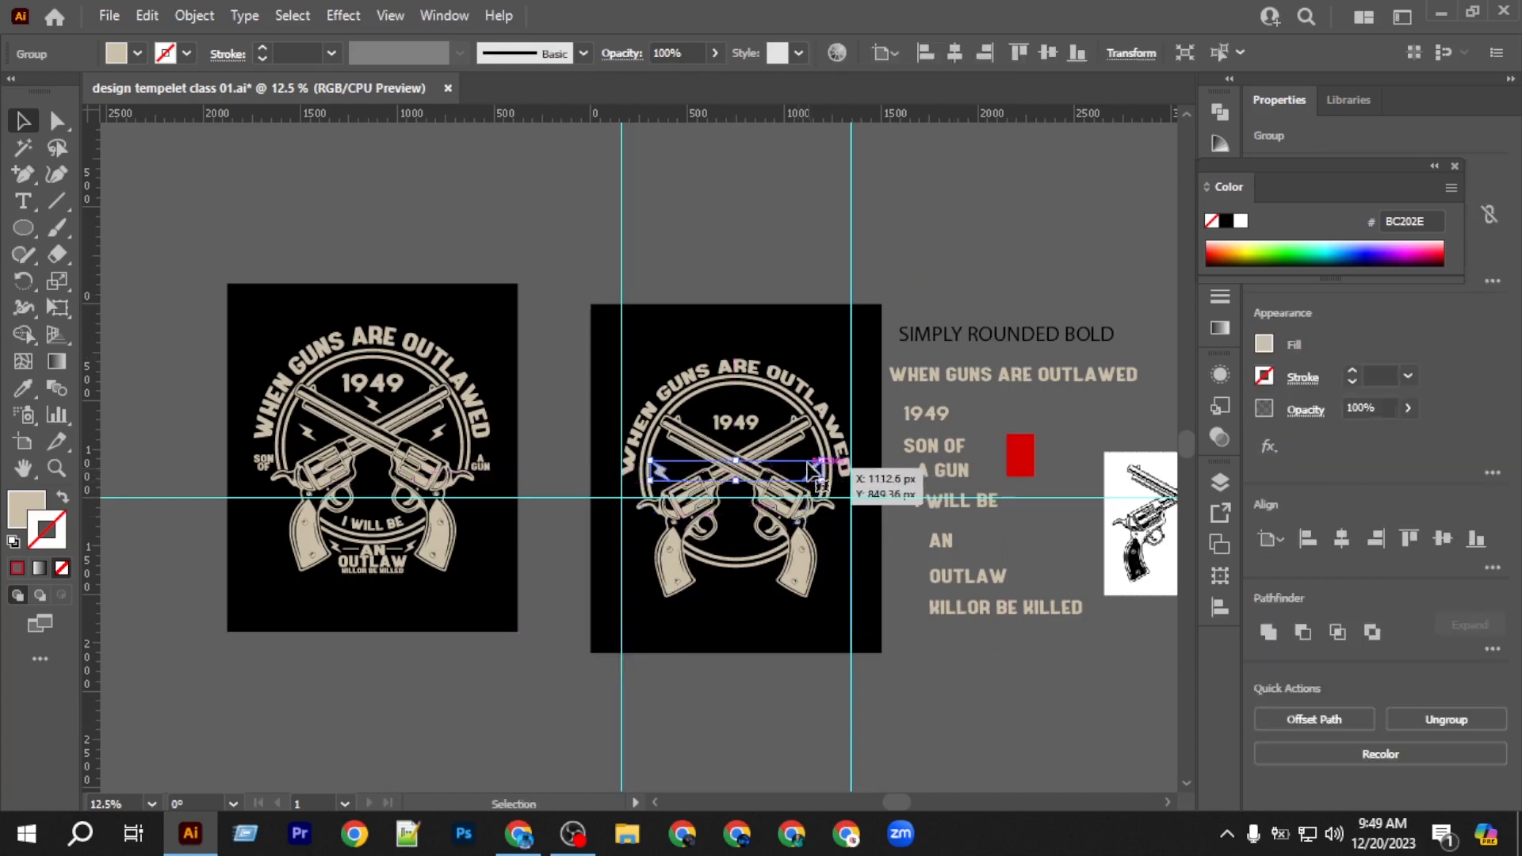
pyautogui.hotkey('ctrl', '=')
pyautogui.click(948, 60)
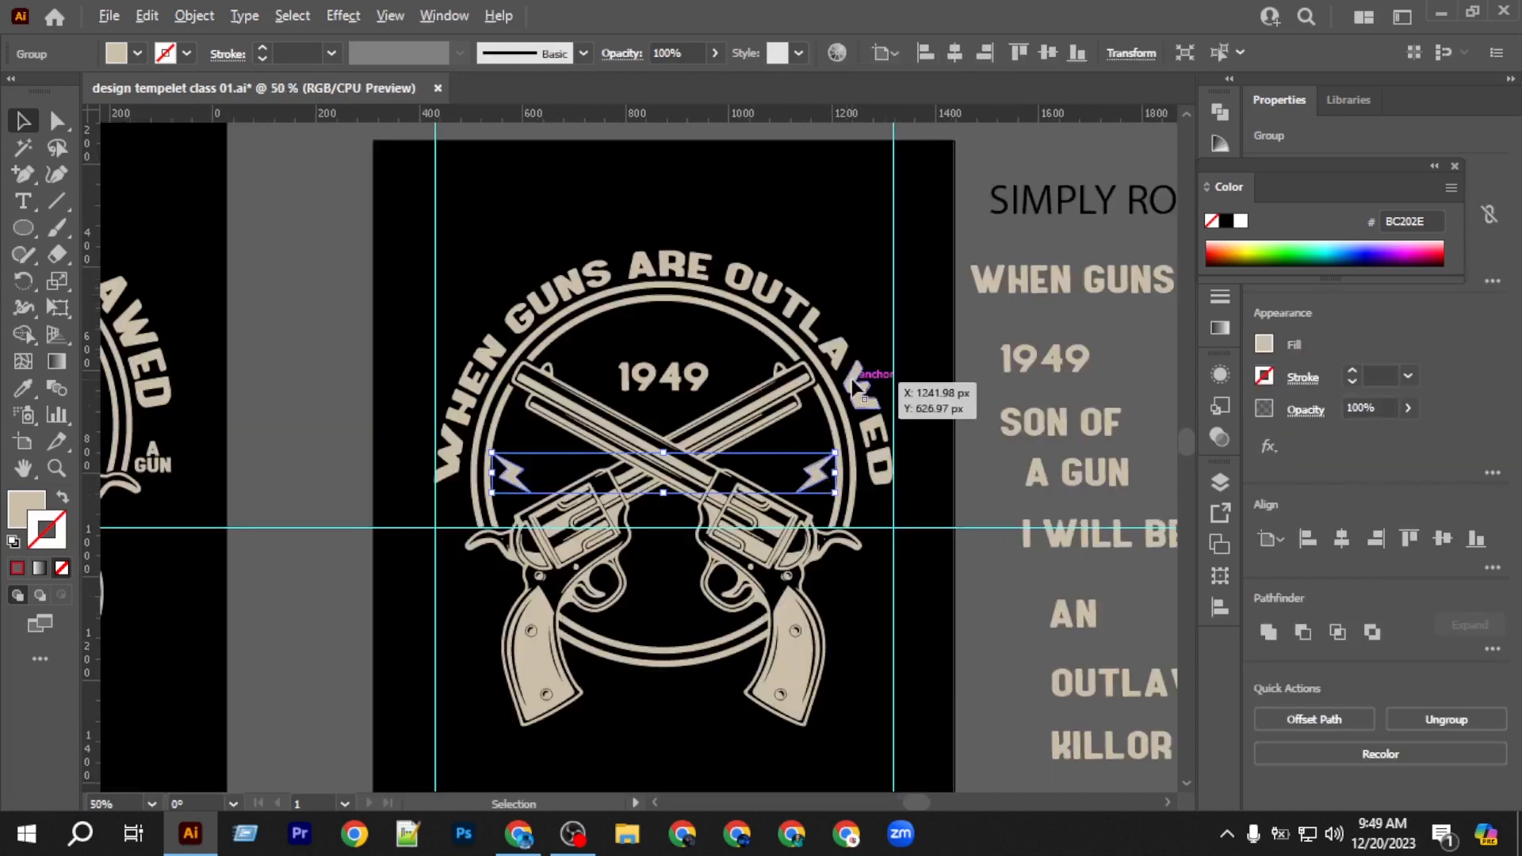
# Scale the lightning bolt pair down proportionally so both bolts sit clear of the ring, and centre it horizontally again.
pyautogui.scroll(1, 851, 379)
pyautogui.moveTo(820, 566); pyautogui.dragTo(714, 566)
pyautogui.click(953, 54)
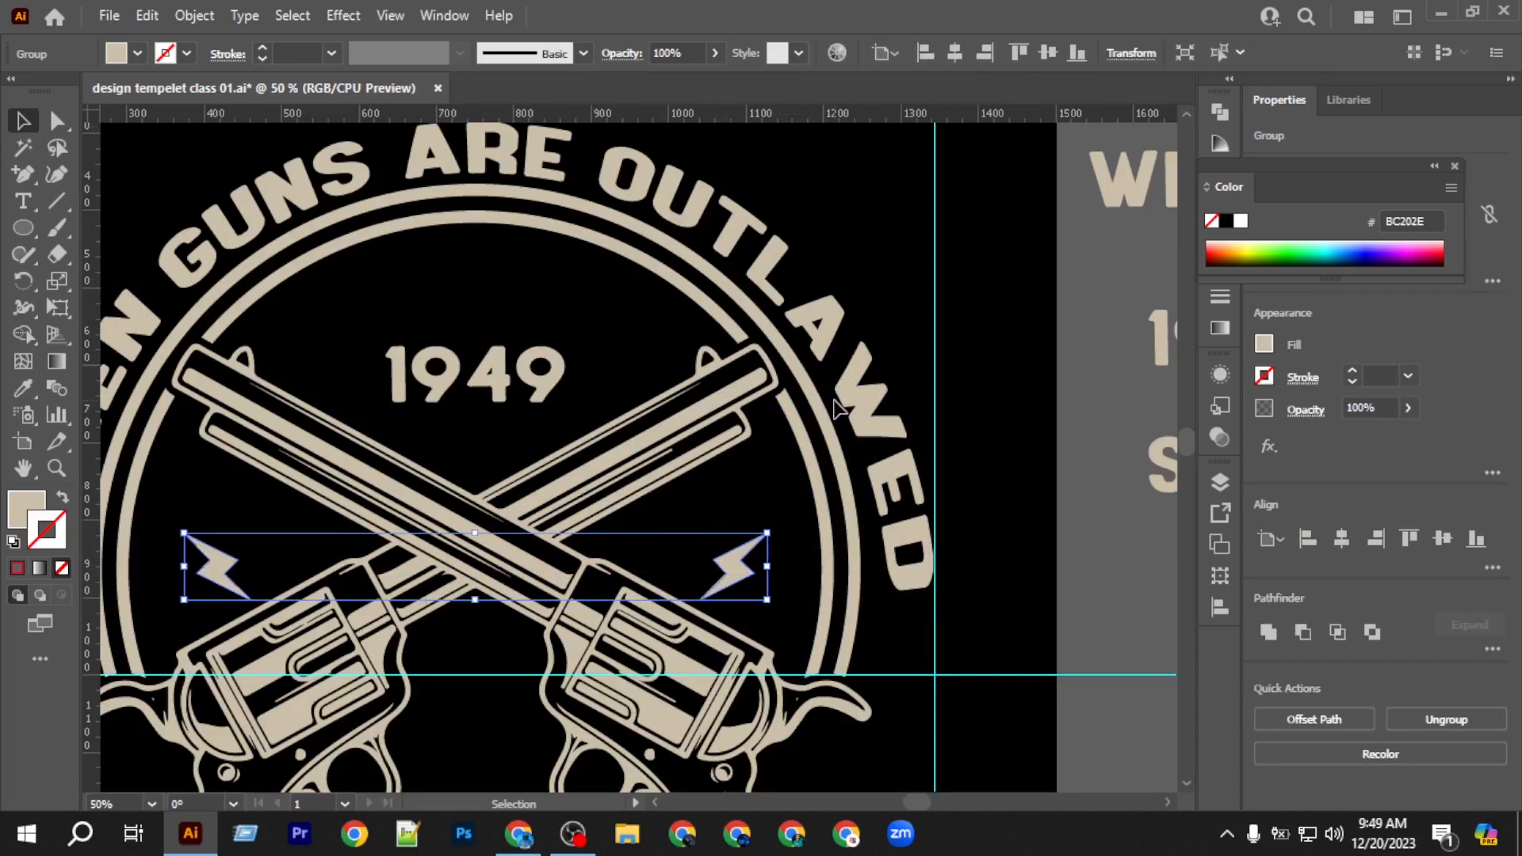
# Nudge the lightning bolt pair up to sit midway between the barrels and the cylinders.
pyautogui.hotkey('shift', 'Up')
pyautogui.hotkey('shift', 'Up')
pyautogui.hotkey('shift', 'Up')
pyautogui.hotkey('shift', 'Up')
pyautogui.hotkey('shift', 'Up')
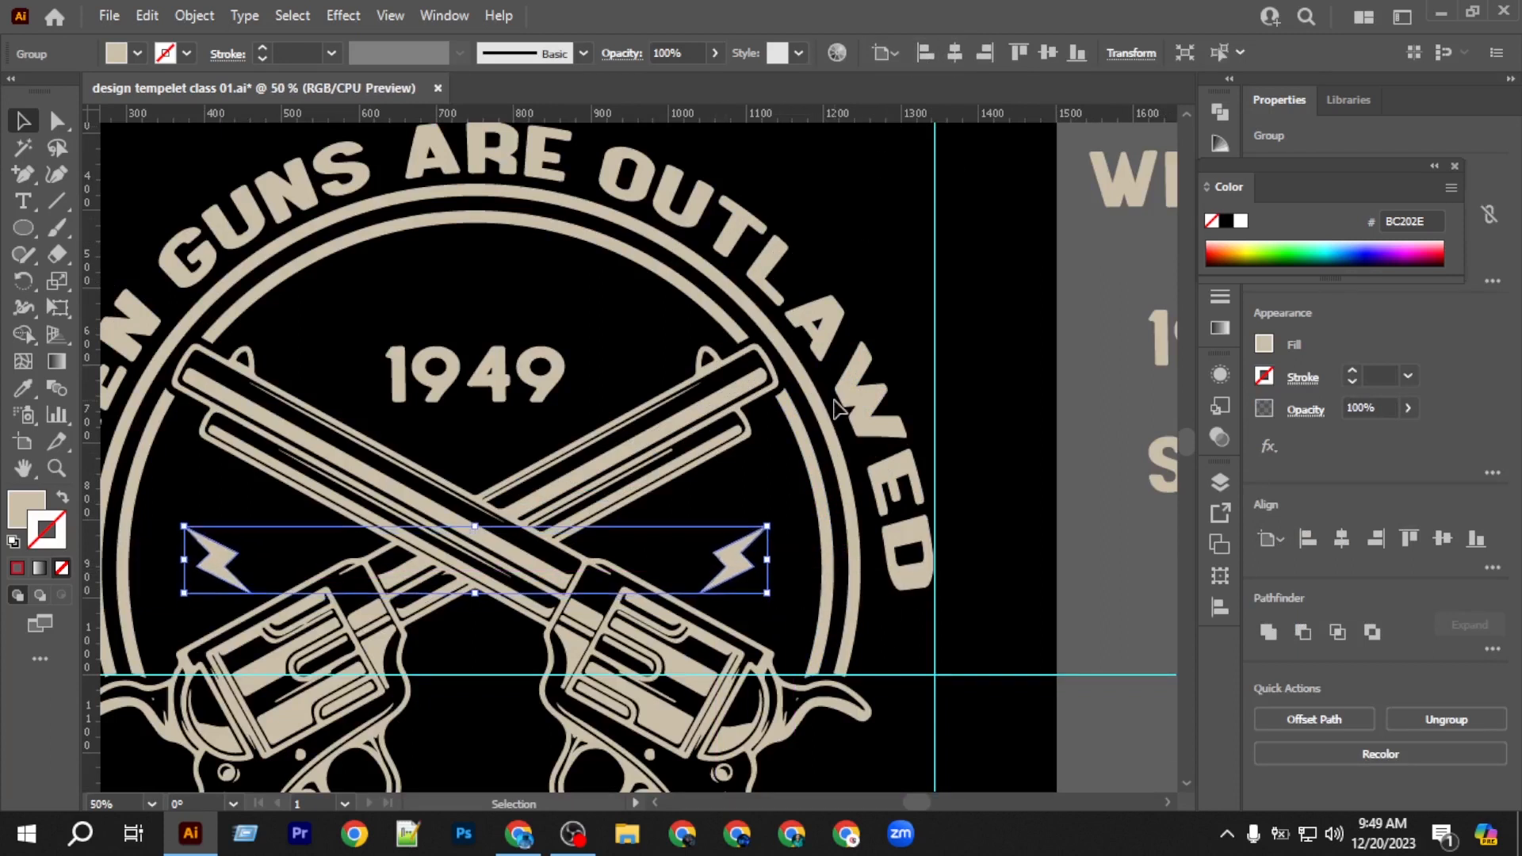
pyautogui.hotkey('shift', 'Up')
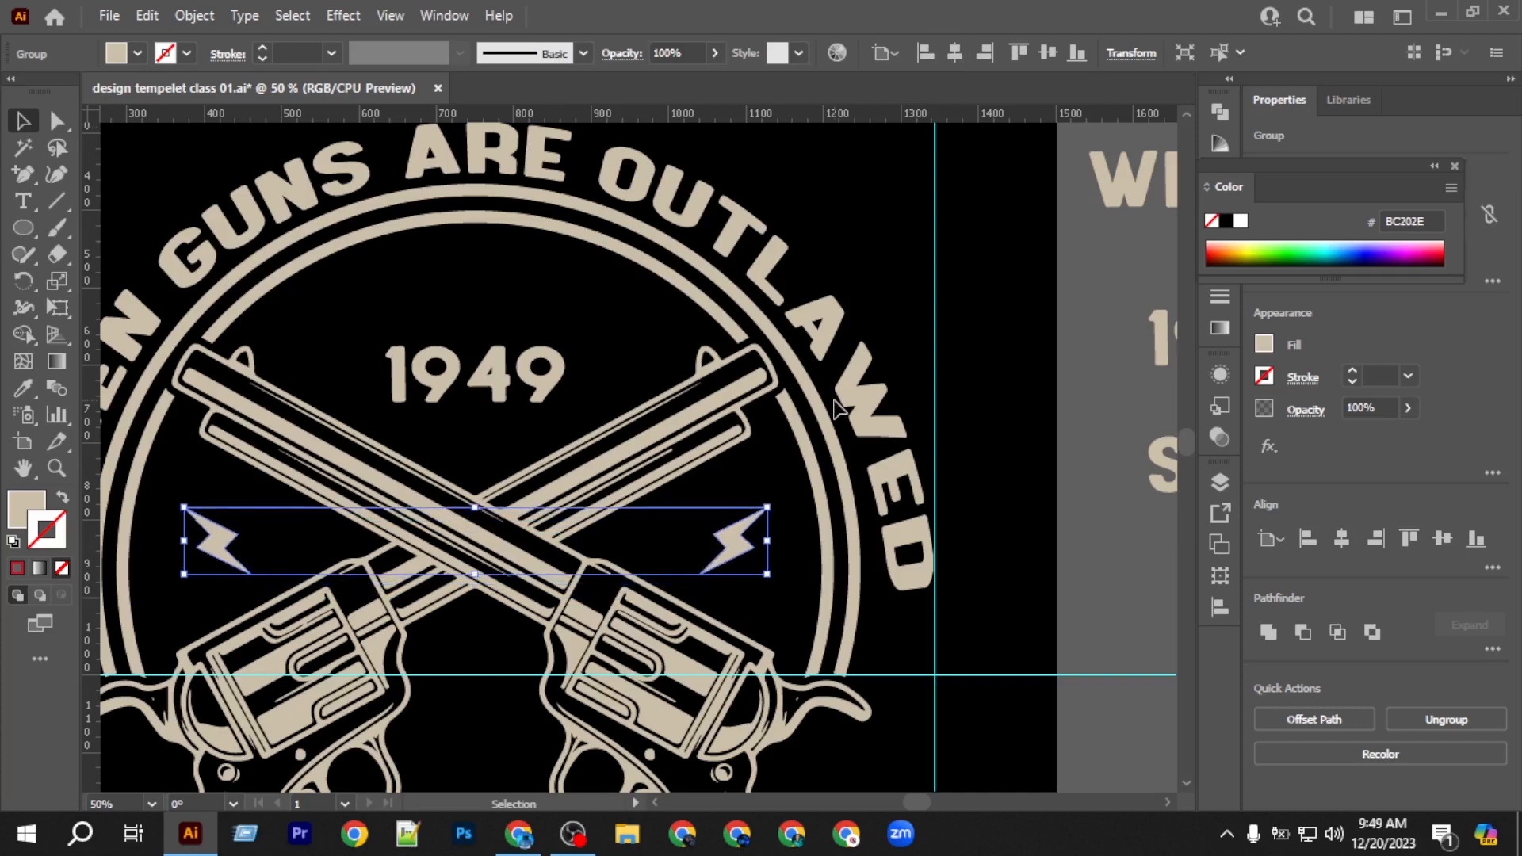
pyautogui.click(1069, 459)
# Place the "SON OF" text on the empty canvas above the gap between the two artboards.
pyautogui.scroll(-3, 972, 469)
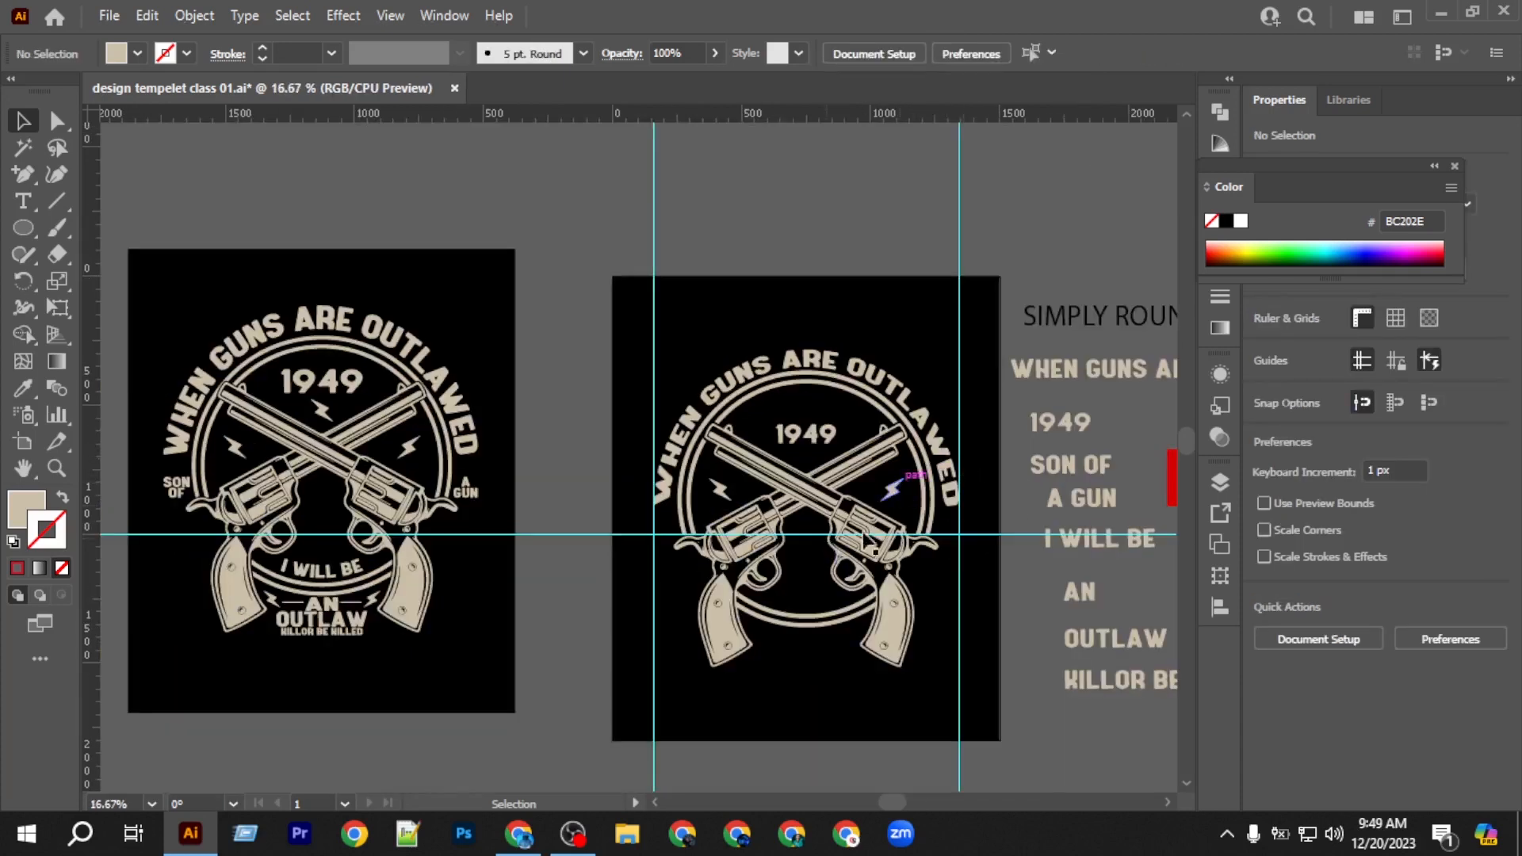
pyautogui.click(1073, 464)
pyautogui.moveTo(670, 252); pyautogui.dragTo(595, 205)
pyautogui.scroll(2, 594, 204)
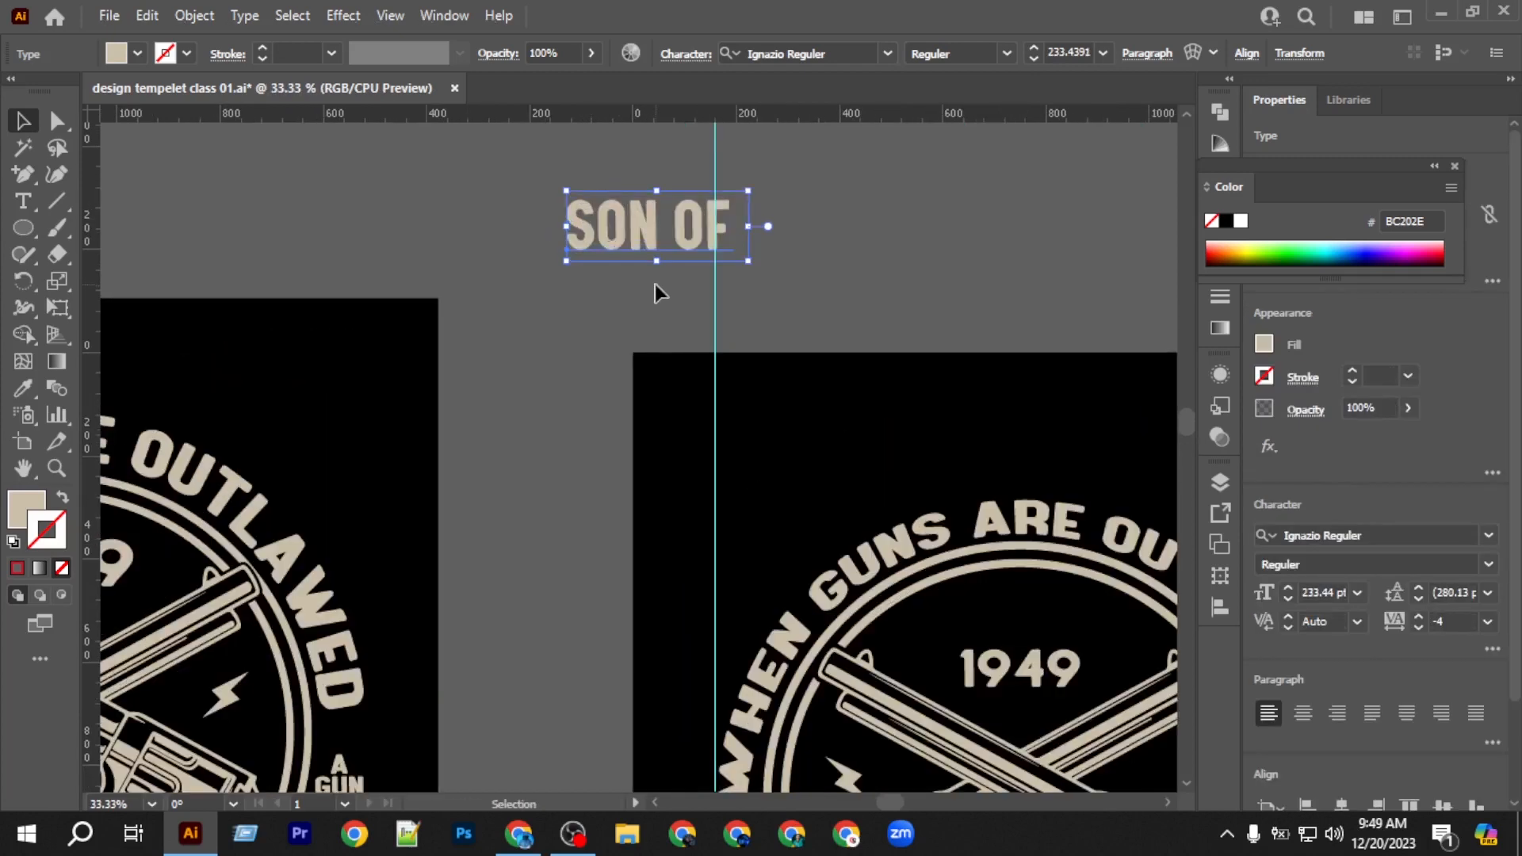
pyautogui.scroll(1, 655, 293)
pyautogui.moveTo(660, 268); pyautogui.dragTo(546, 222)
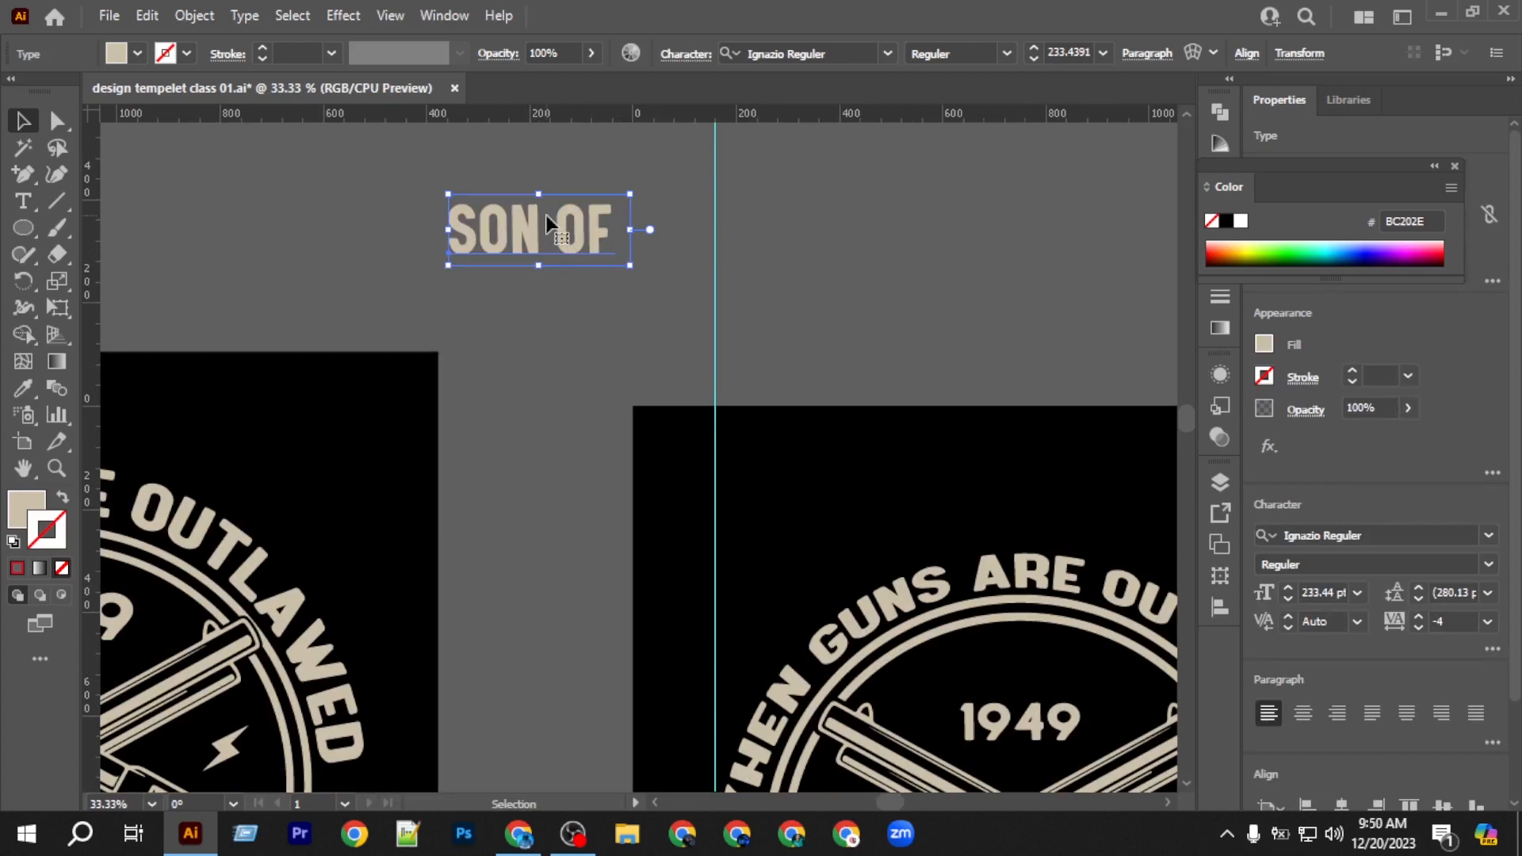
# Split "OF" out of the "SON OF" text into its own text object below "SON".
pyautogui.scroll(3, 545, 216)
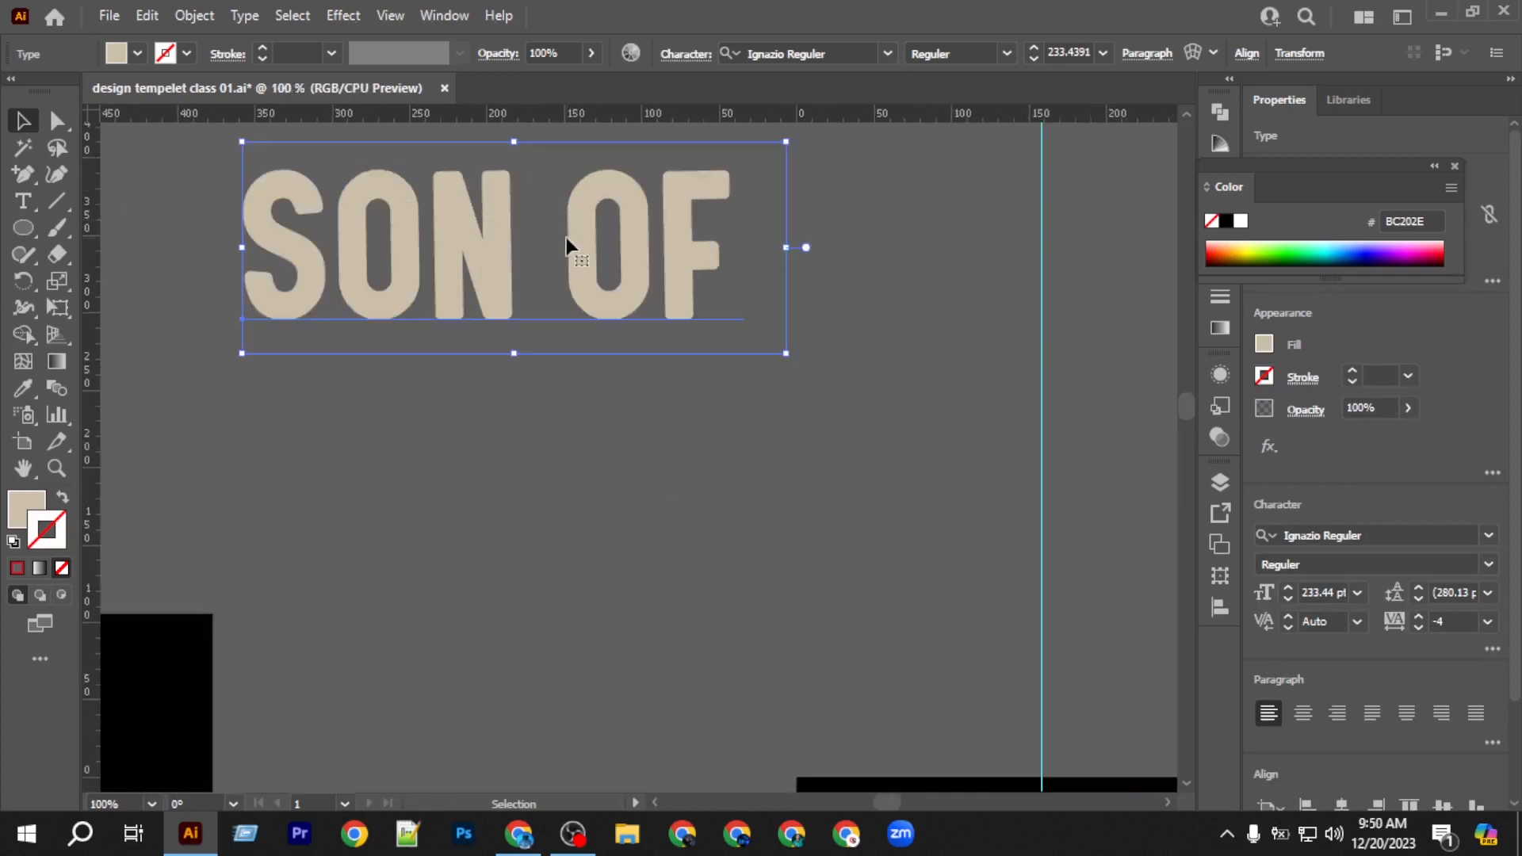
pyautogui.doubleClick(565, 236)
pyautogui.moveTo(565, 235); pyautogui.dragTo(753, 303)
pyautogui.hotkey('ctrl', 'x')
pyautogui.click(466, 446)
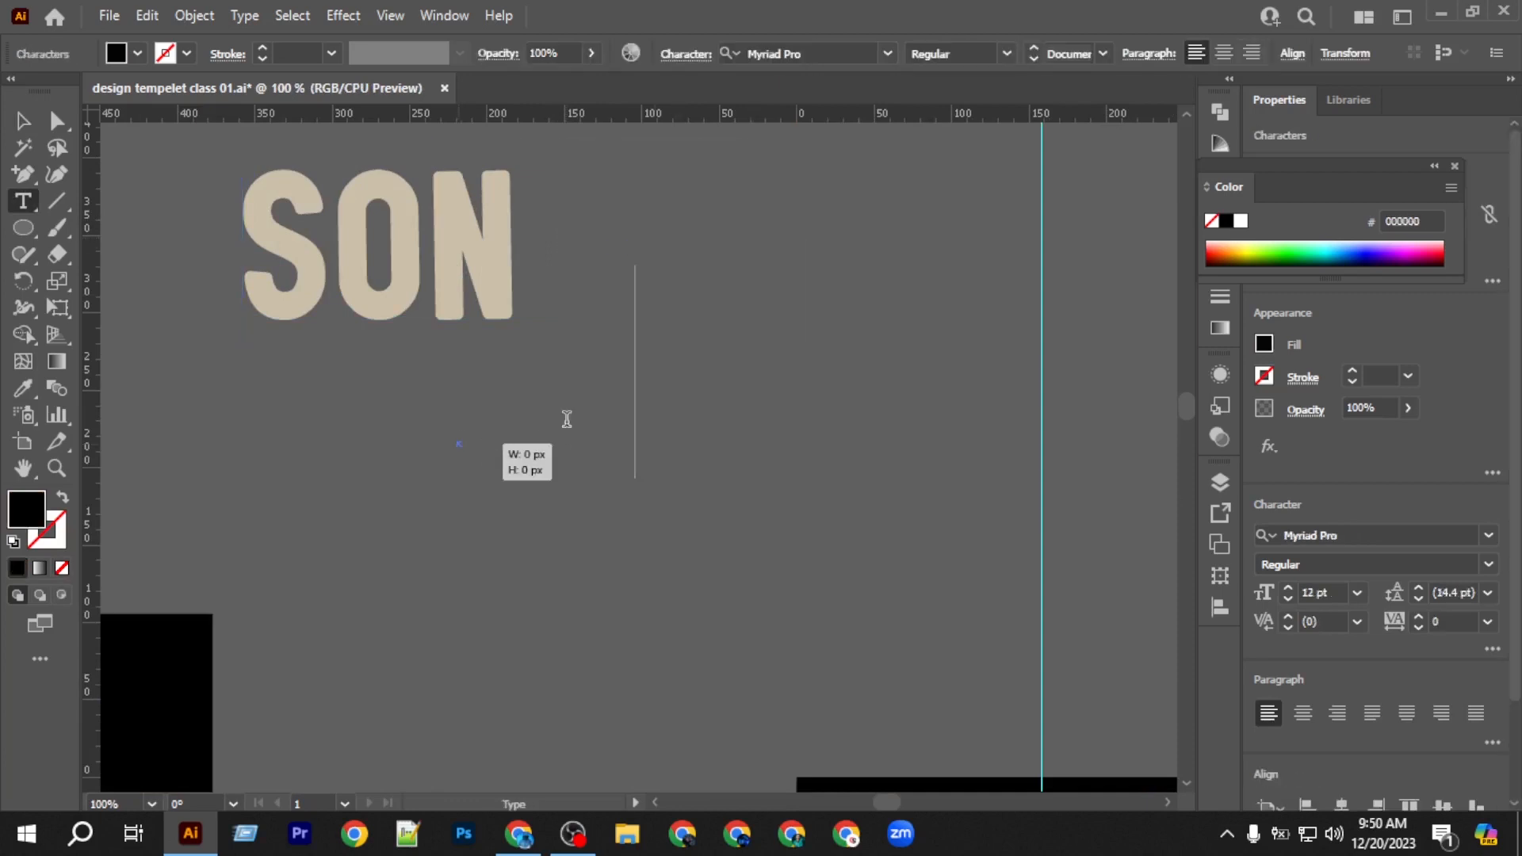
pyautogui.hotkey('ctrl', 'v')
pyautogui.click(22, 121)
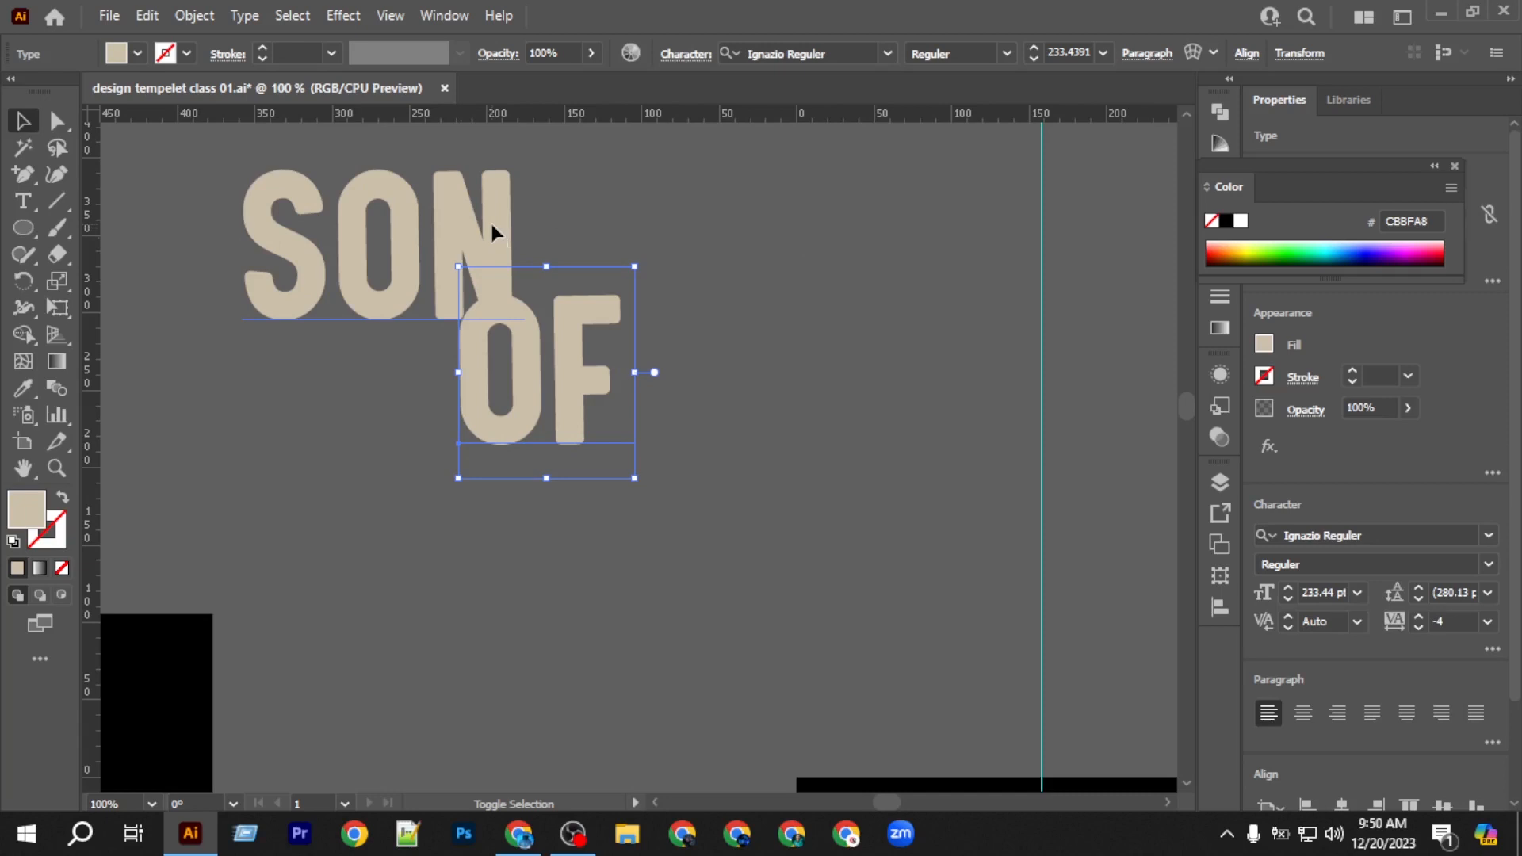
# Align "SON" and "OF" on their horizontal centres and convert both to outlines.
pyautogui.keyDown('shift'); pyautogui.click(491, 230); pyautogui.keyUp('shift')
pyautogui.click(1292, 53)
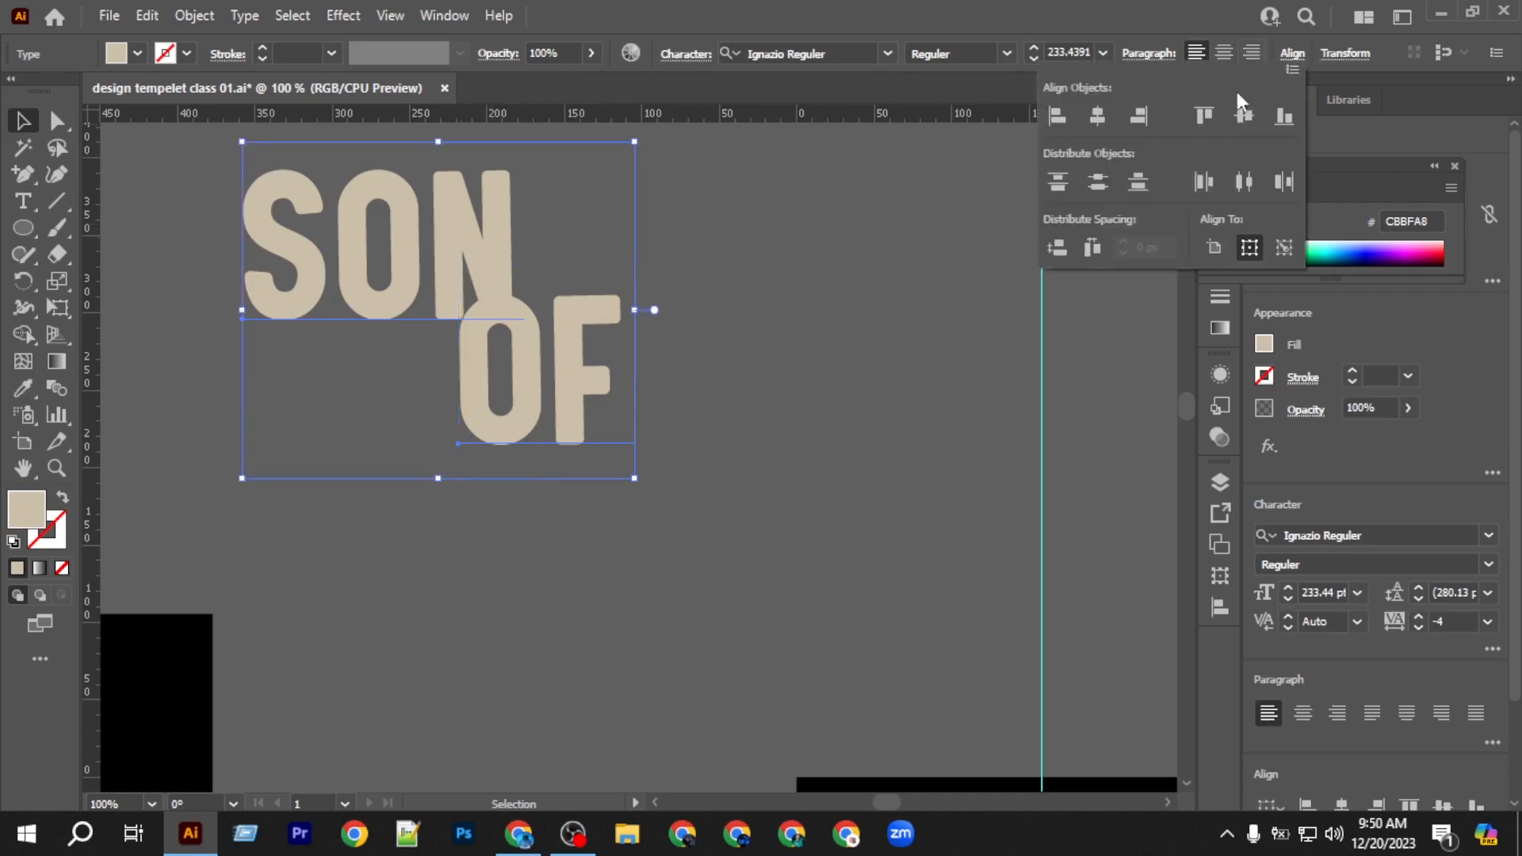
pyautogui.click(1096, 117)
pyautogui.rightClick(539, 222)
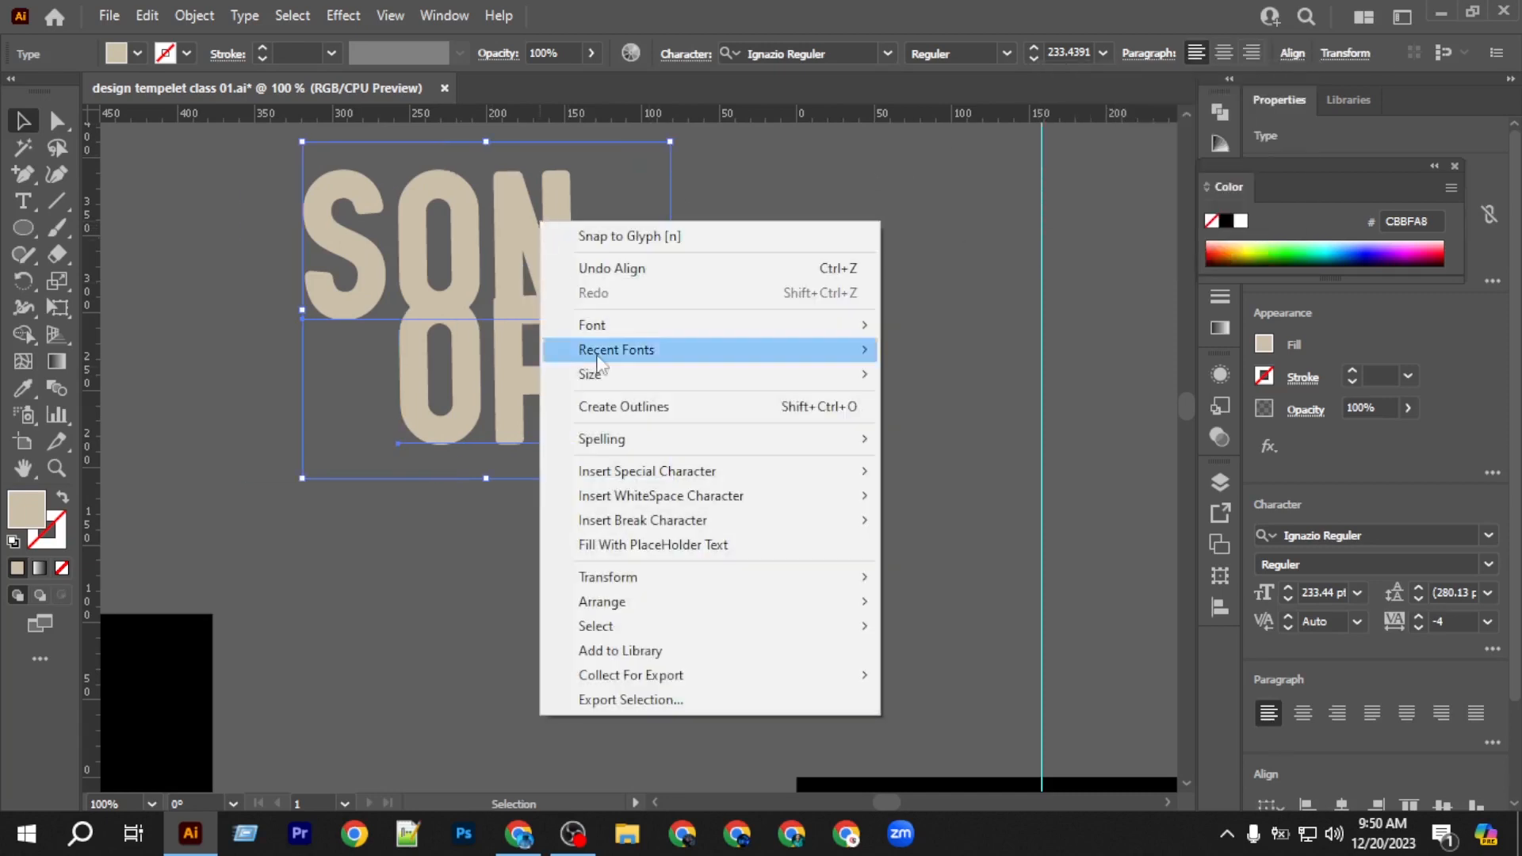
pyautogui.click(612, 405)
pyautogui.click(797, 297)
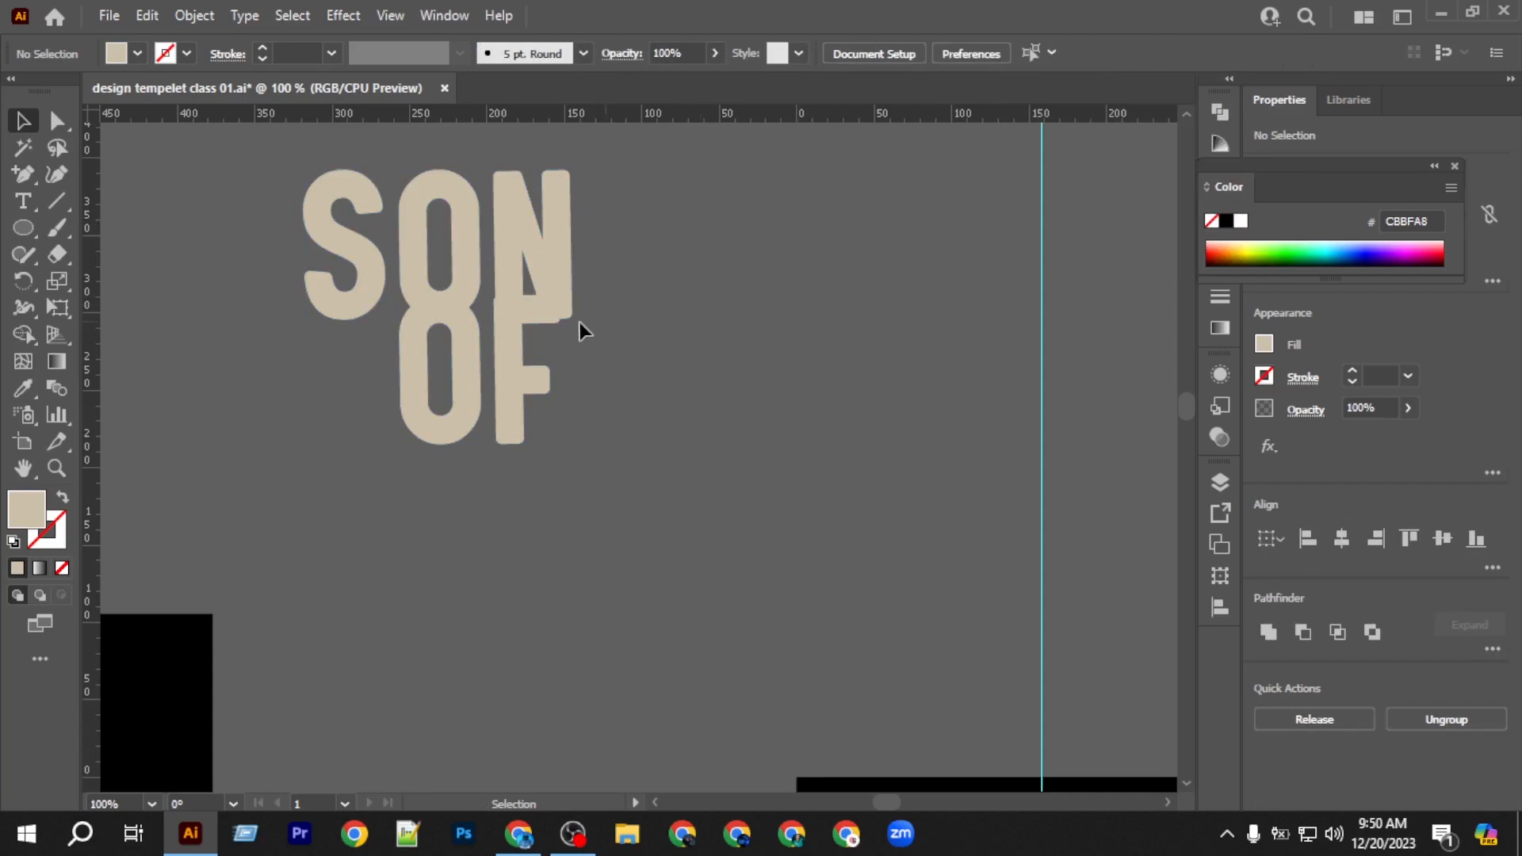
# Nudge the outlined "OF" down to leave a small gap beneath "SON" and align both words on their horizontal centres.
pyautogui.click(533, 314)
pyautogui.hotkey('shift', 'Right')
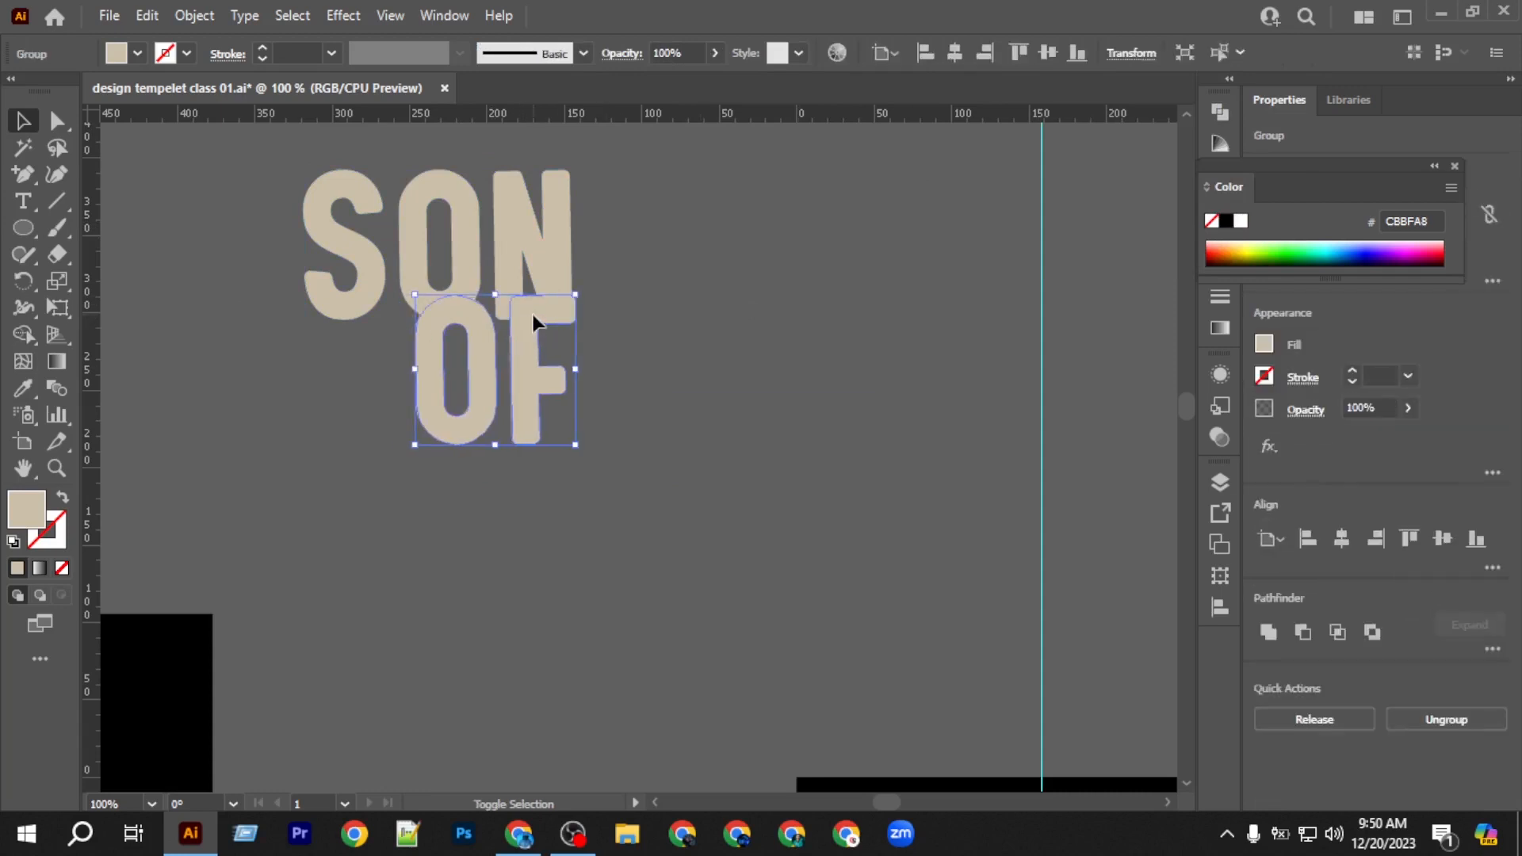
pyautogui.hotkey('shift', 'Down')
pyautogui.hotkey('shift', 'Down')
pyautogui.hotkey('shift', 'Down')
pyautogui.keyDown('shift'); pyautogui.click(533, 303); pyautogui.keyUp('shift')
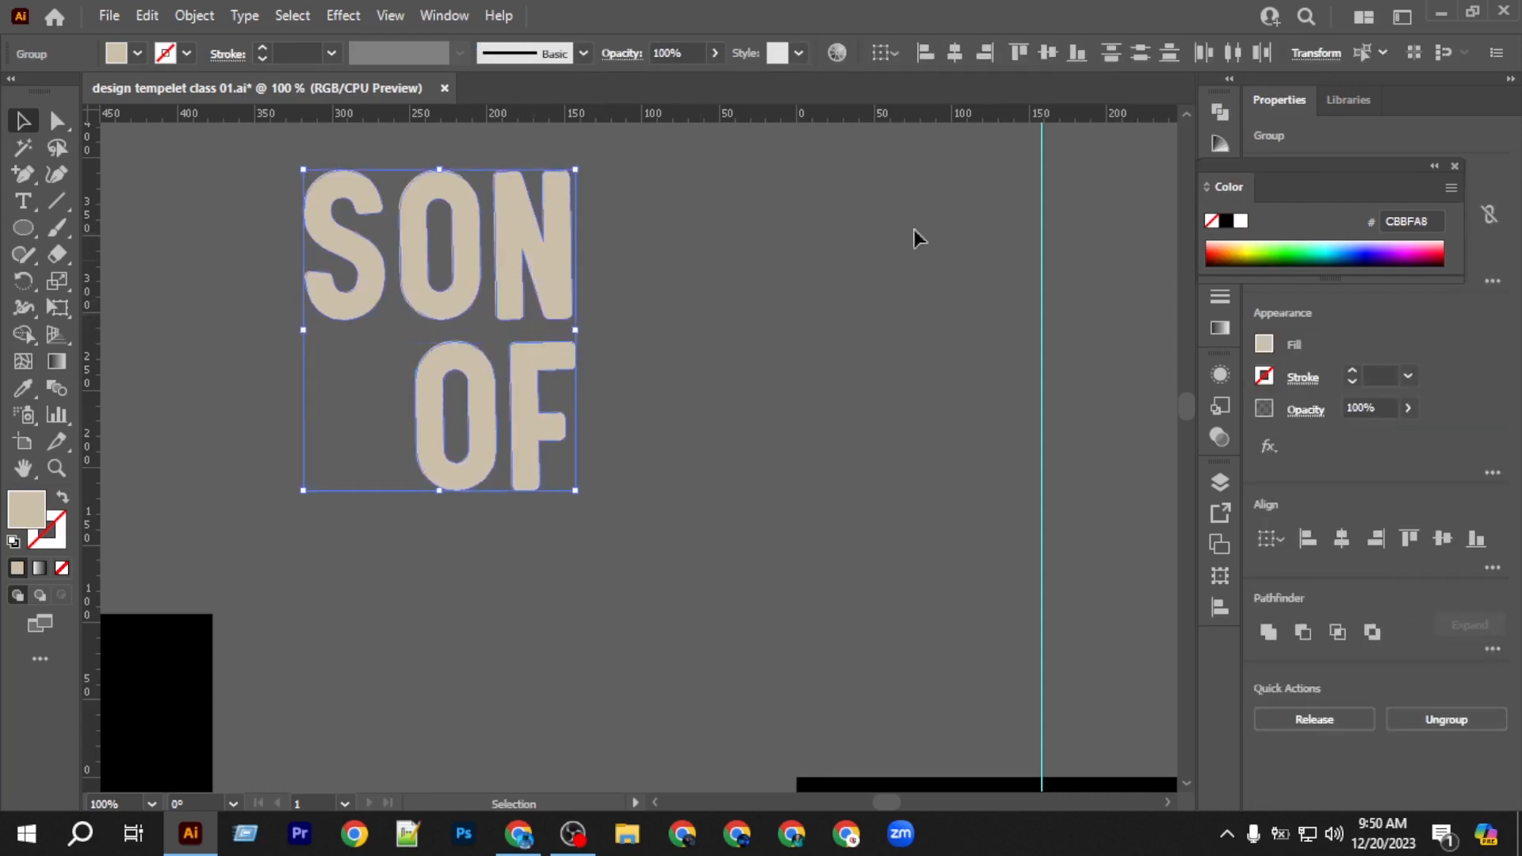
pyautogui.click(960, 50)
pyautogui.click(808, 287)
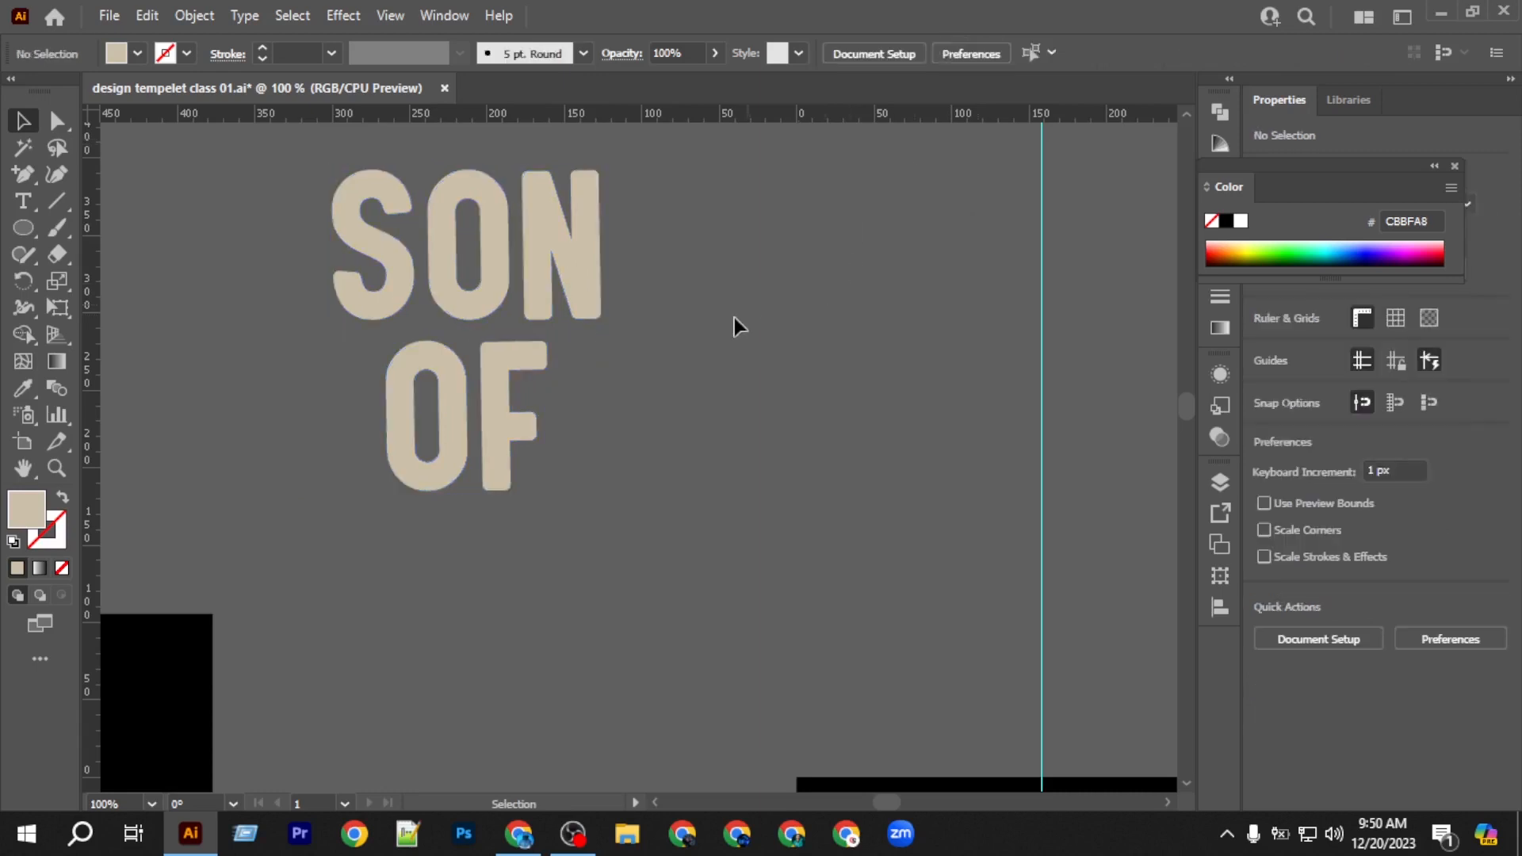
# Place a copy of the outlined "SON OF" on the second artboard, near the start of the arched slogan.
pyautogui.scroll(3, 227, 379)
pyautogui.moveTo(402, 444); pyautogui.dragTo(703, 635)
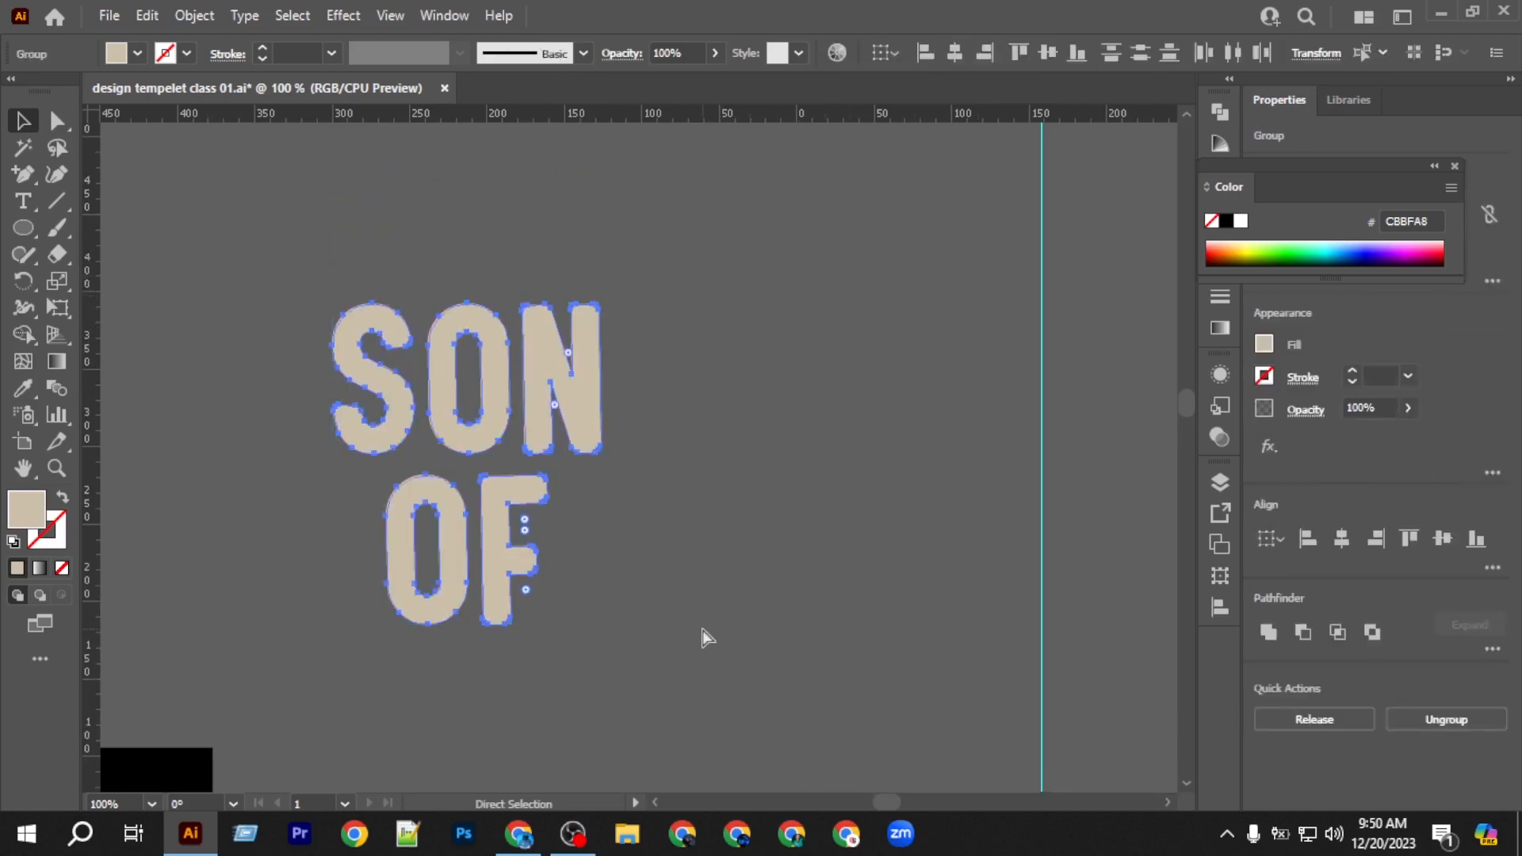
pyautogui.scroll(-4, 612, 454)
pyautogui.moveTo(589, 361); pyautogui.dragTo(642, 717)
pyautogui.scroll(-3, 639, 517)
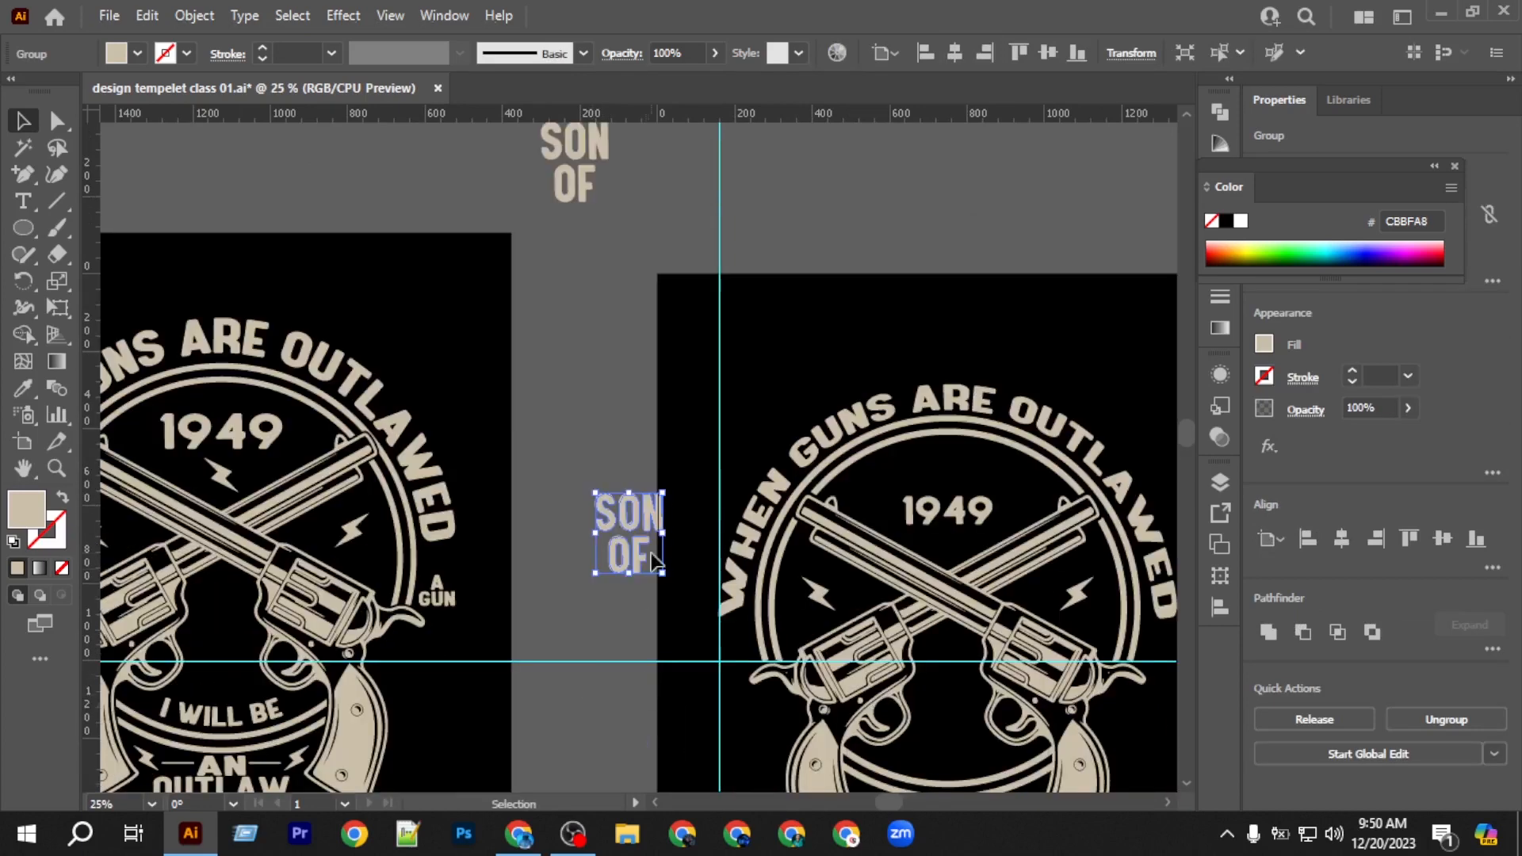
pyautogui.moveTo(626, 443); pyautogui.dragTo(729, 556)
# Scale "SON OF" down and fit it beneath the slogan's "W", against the vertical guide and resting on the horizontal guide.
pyautogui.scroll(5, 729, 547)
pyautogui.moveTo(717, 428); pyautogui.dragTo(709, 586)
pyautogui.moveTo(657, 643); pyautogui.dragTo(492, 610)
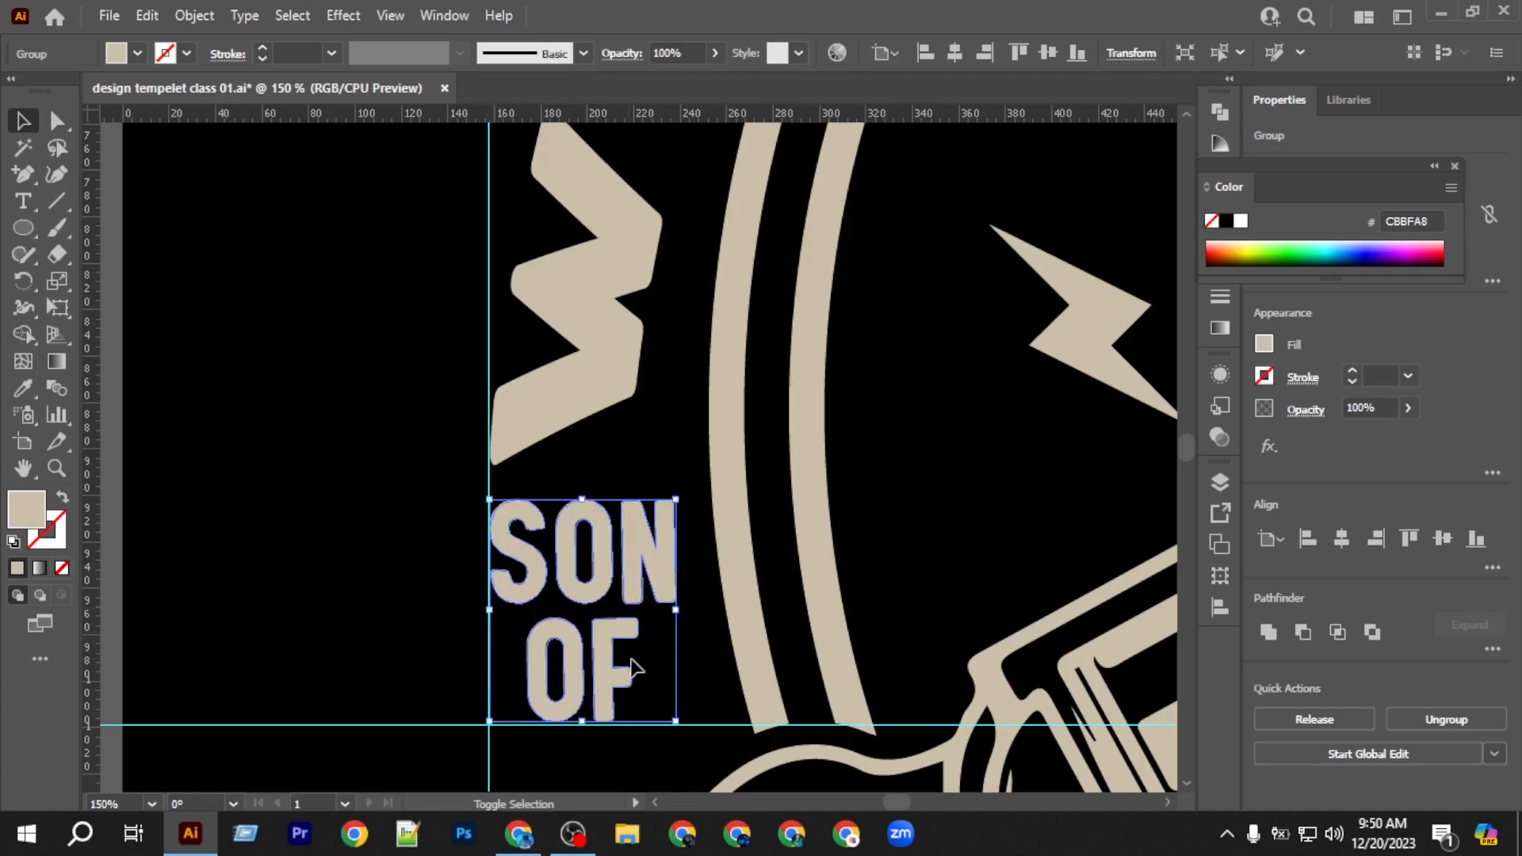
pyautogui.keyDown('alt'); pyautogui.scroll(2, 705, 697); pyautogui.keyUp('alt')
pyautogui.scroll(-2, 701, 688)
pyautogui.moveTo(641, 646); pyautogui.dragTo(646, 655)
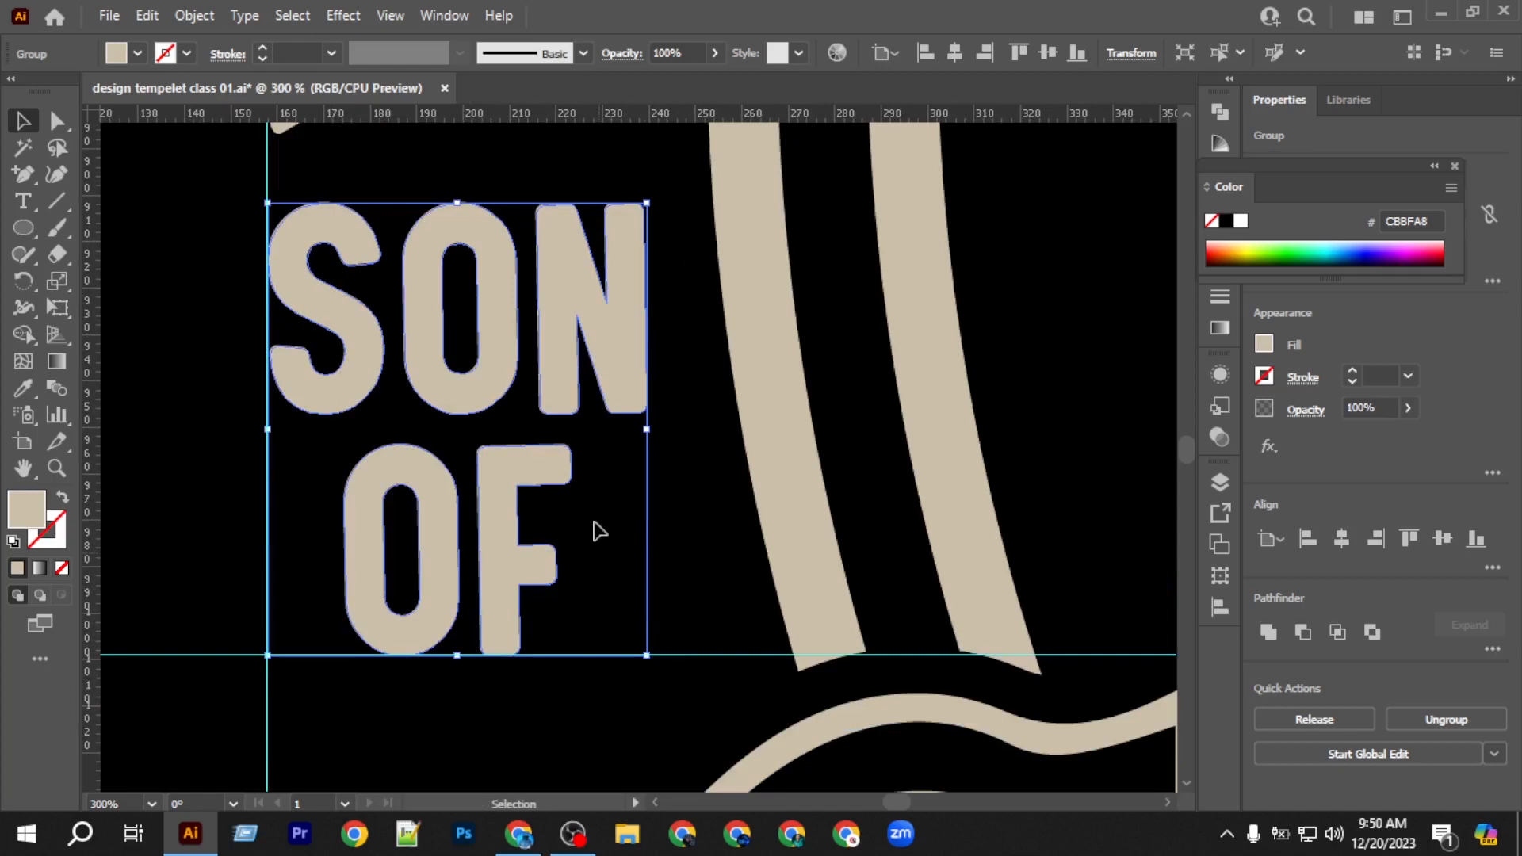
# Add a horizontal guide along the upper edge of "SON".
pyautogui.scroll(2, 600, 530)
pyautogui.moveTo(670, 117); pyautogui.dragTo(673, 336)
pyautogui.scroll(-8, 730, 428)
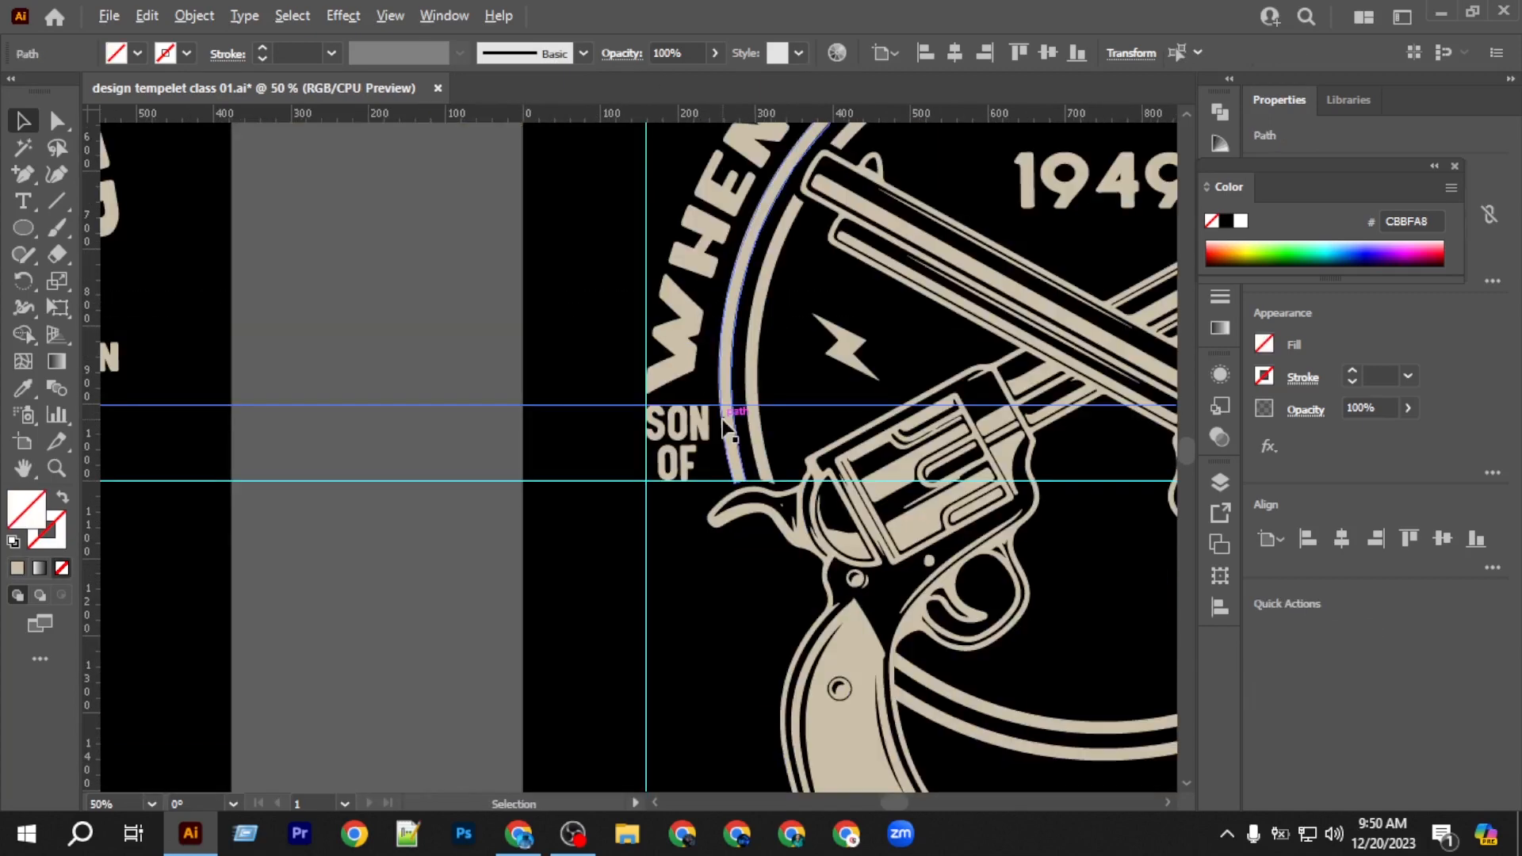
# Place a copy of the "A GUN" text on the empty canvas just above the second artboard.
pyautogui.hscroll(3, 918, 401)
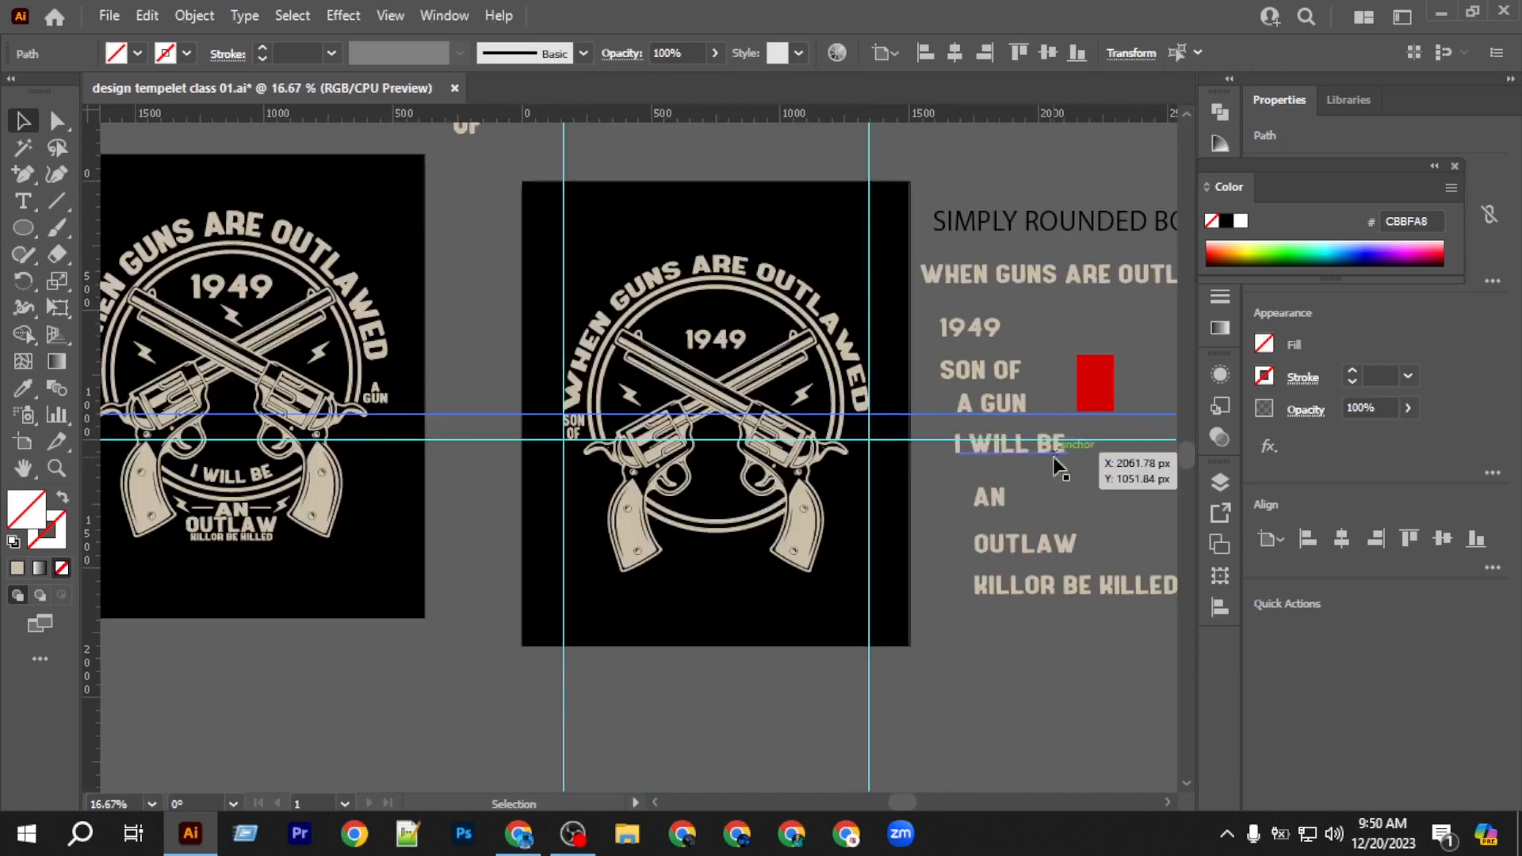
pyautogui.moveTo(1005, 402); pyautogui.dragTo(639, 174)
pyautogui.scroll(4, 639, 175)
pyautogui.scroll(3, 634, 238)
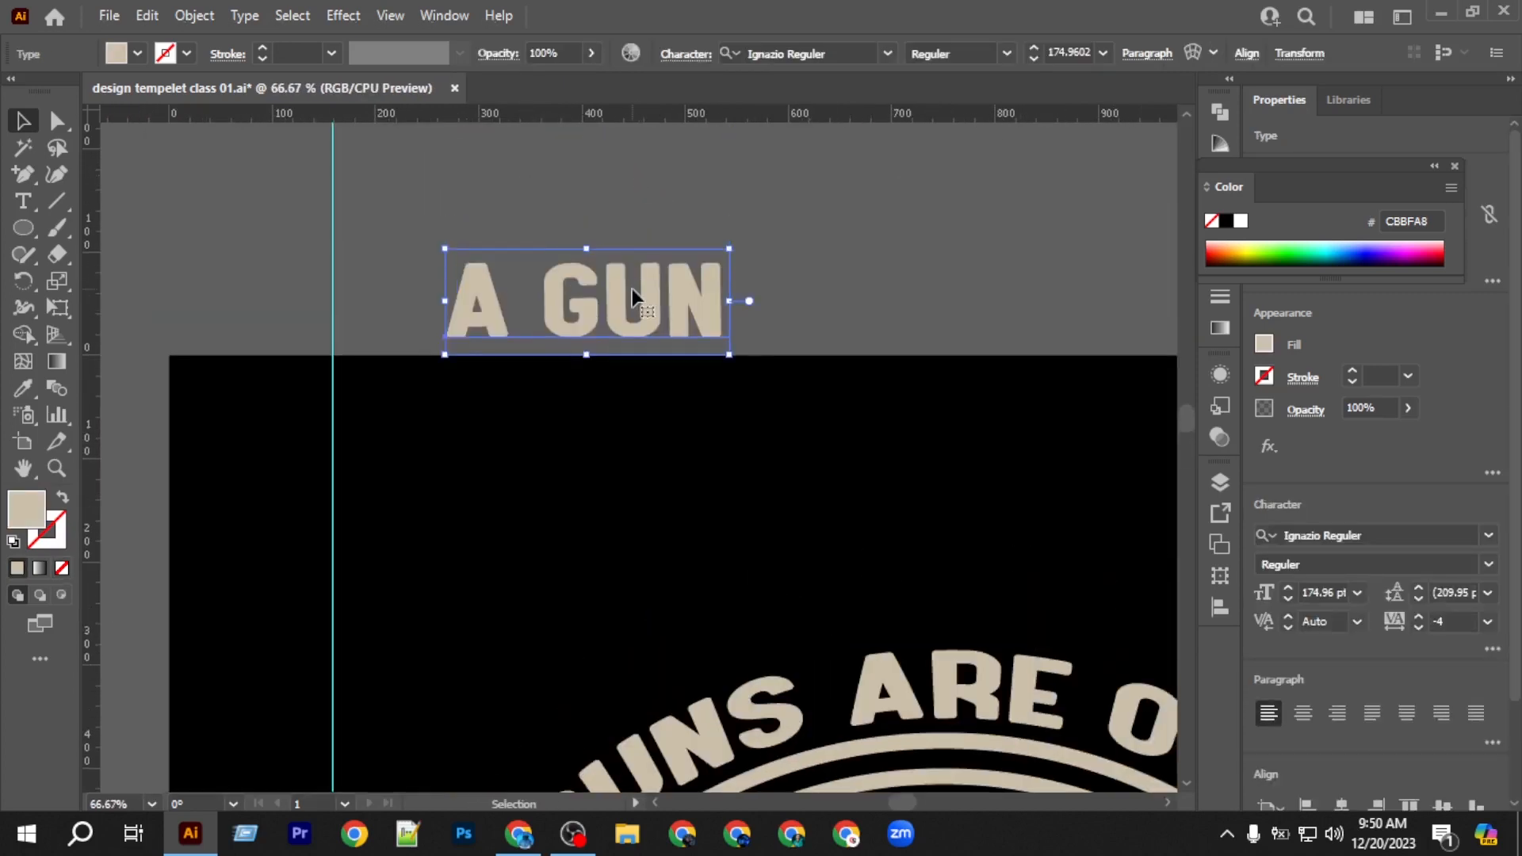
# Split "GUN" out of the copied "A GUN" text into its own text object and stack it below "A".
pyautogui.doubleClick(533, 318)
pyautogui.moveTo(547, 301); pyautogui.dragTo(748, 306)
pyautogui.press('BackSpace')
pyautogui.click(720, 279)
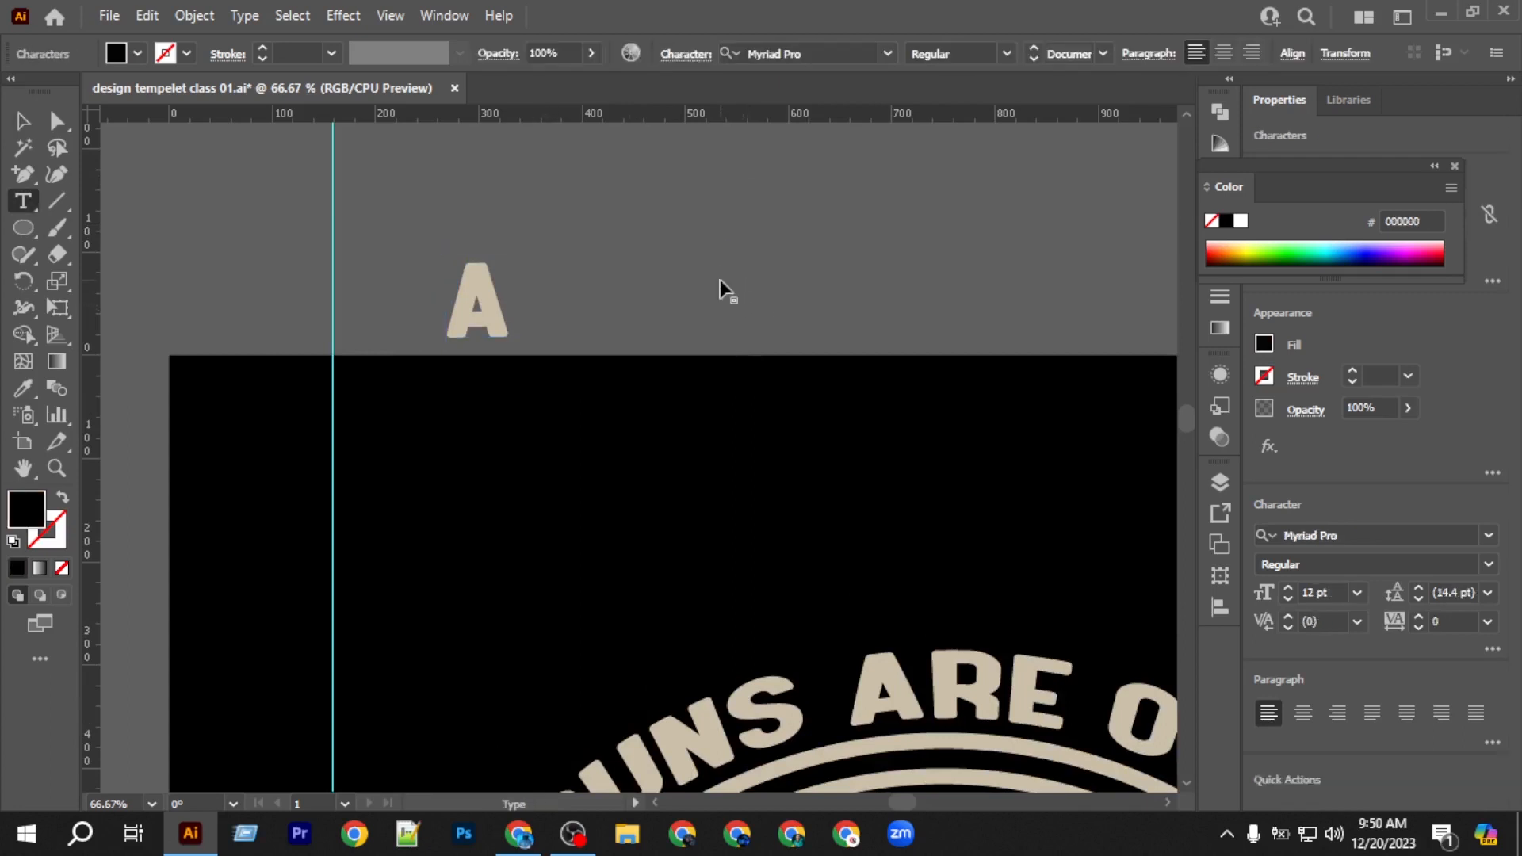
pyautogui.hotkey('ctrl', 'v')
pyautogui.click(37, 124)
pyautogui.scroll(3, 473, 377)
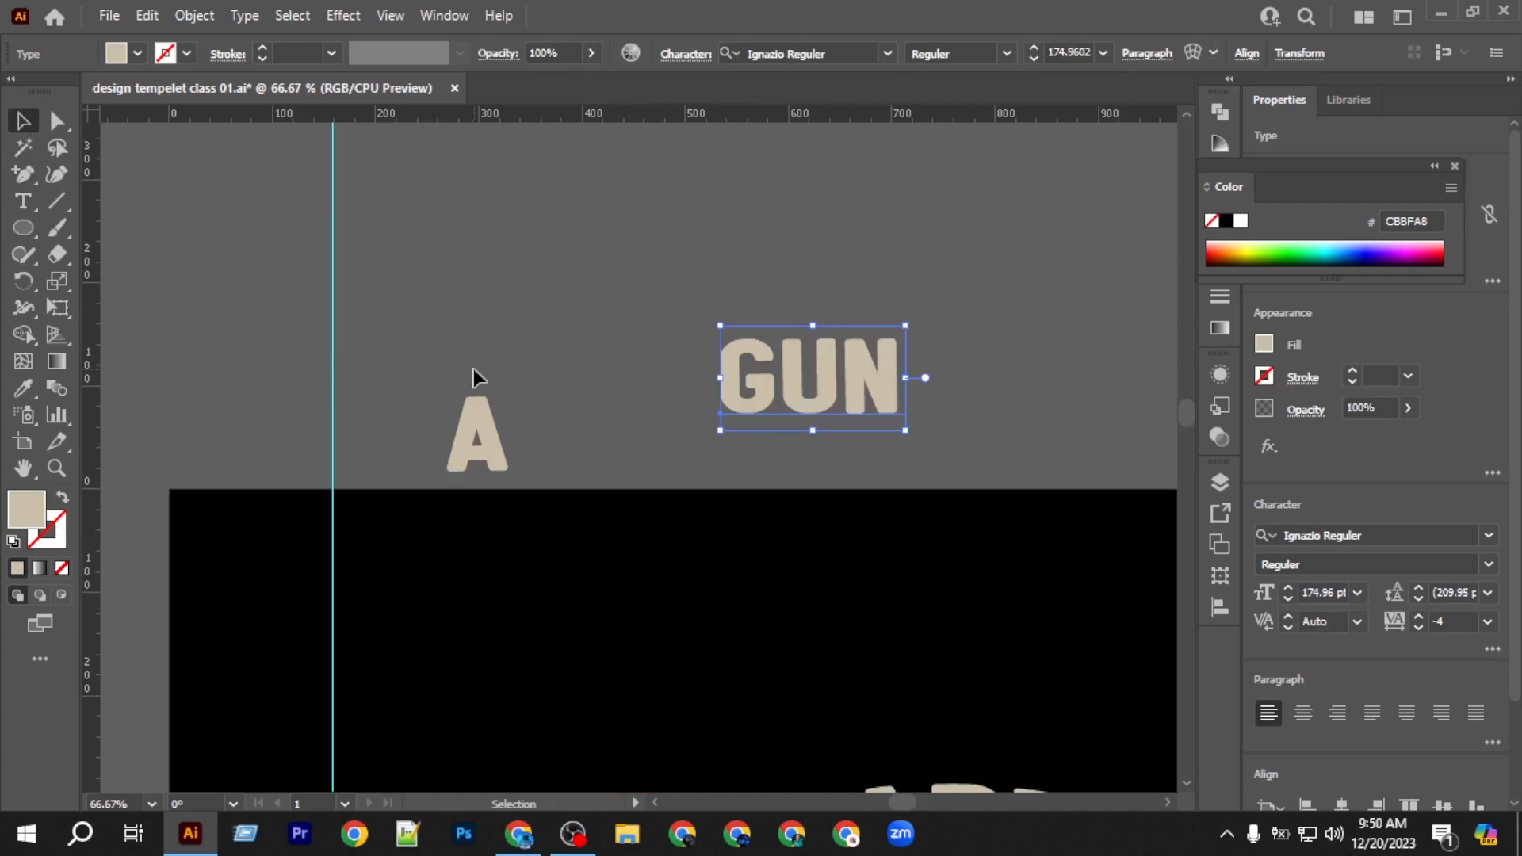
pyautogui.moveTo(476, 412); pyautogui.dragTo(489, 163)
pyautogui.moveTo(745, 363); pyautogui.dragTo(432, 262)
# Convert the separate "GUN" and "A" text objects to outlines.
pyautogui.scroll(2, 545, 335)
pyautogui.rightClick(545, 319)
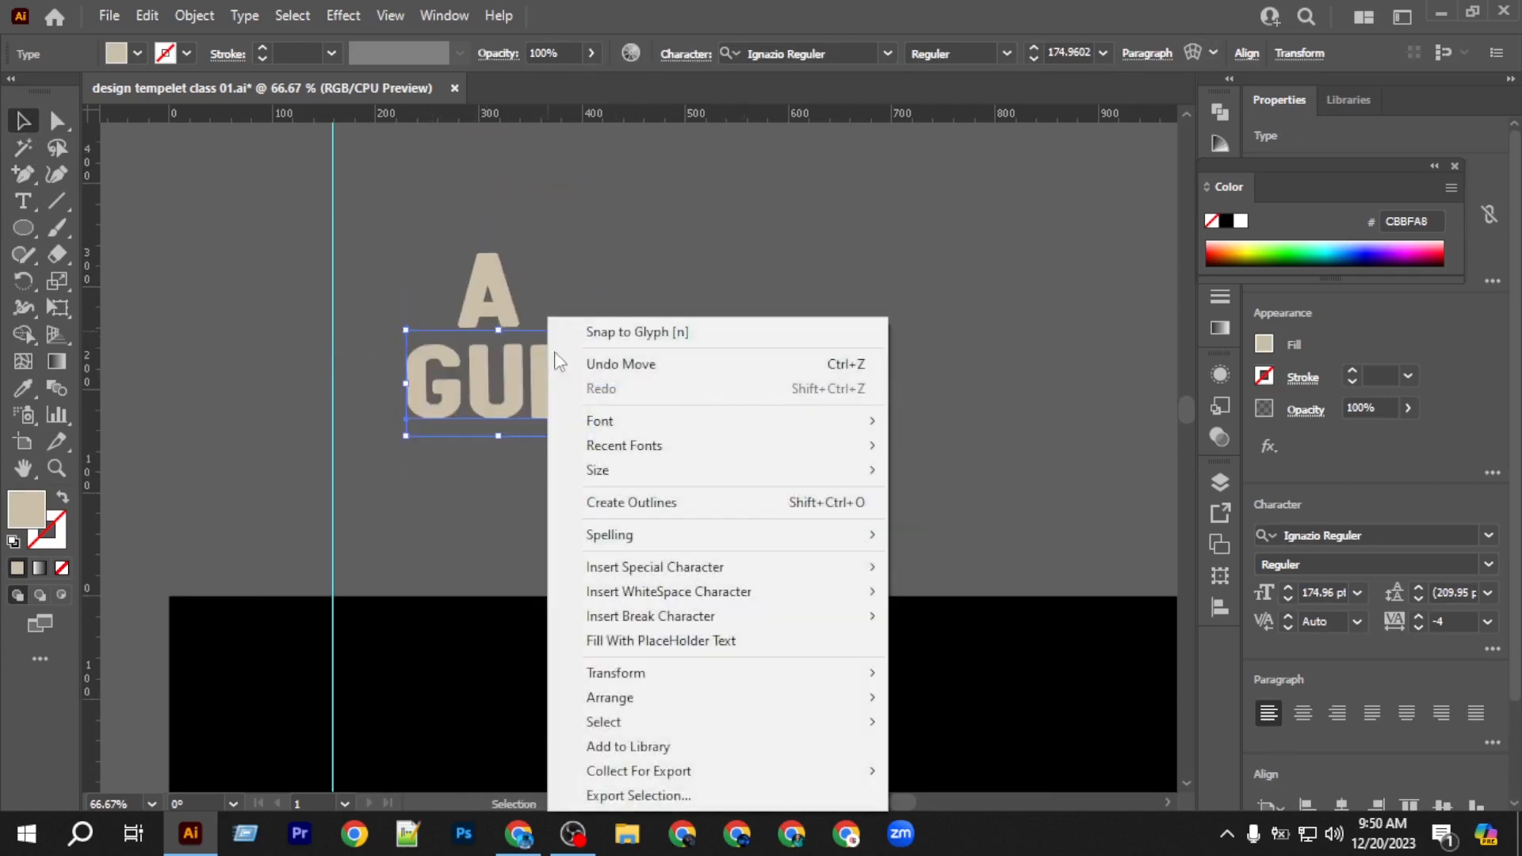
pyautogui.click(634, 499)
pyautogui.rightClick(501, 288)
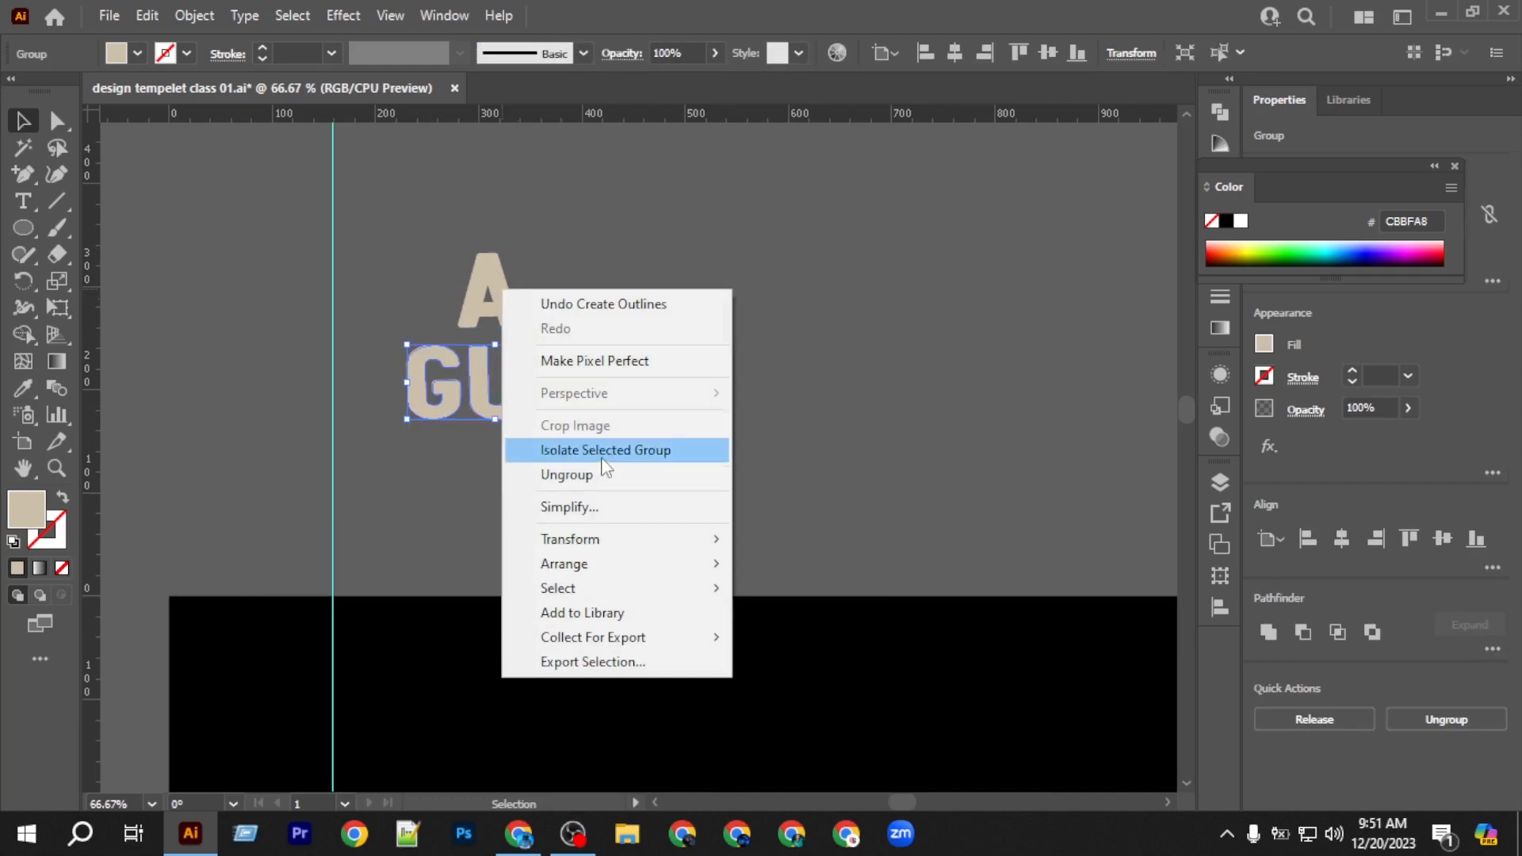
pyautogui.click(501, 282)
pyautogui.rightClick(501, 281)
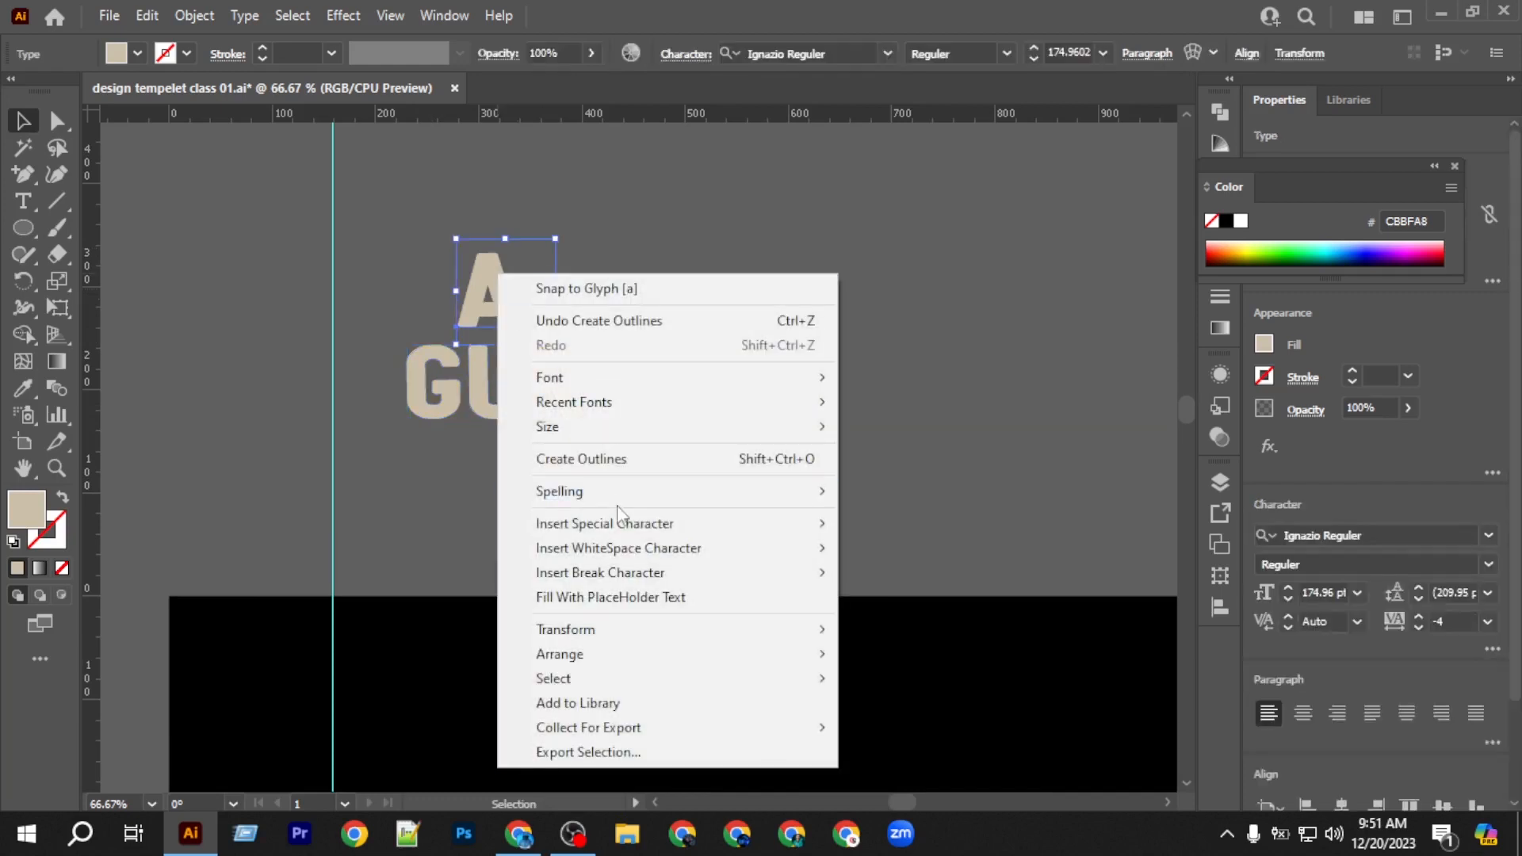
pyautogui.click(611, 453)
pyautogui.click(648, 451)
# Align "A" and "GUN" on their horizontal centres and move "A" down closer to "GUN".
pyautogui.click(491, 287)
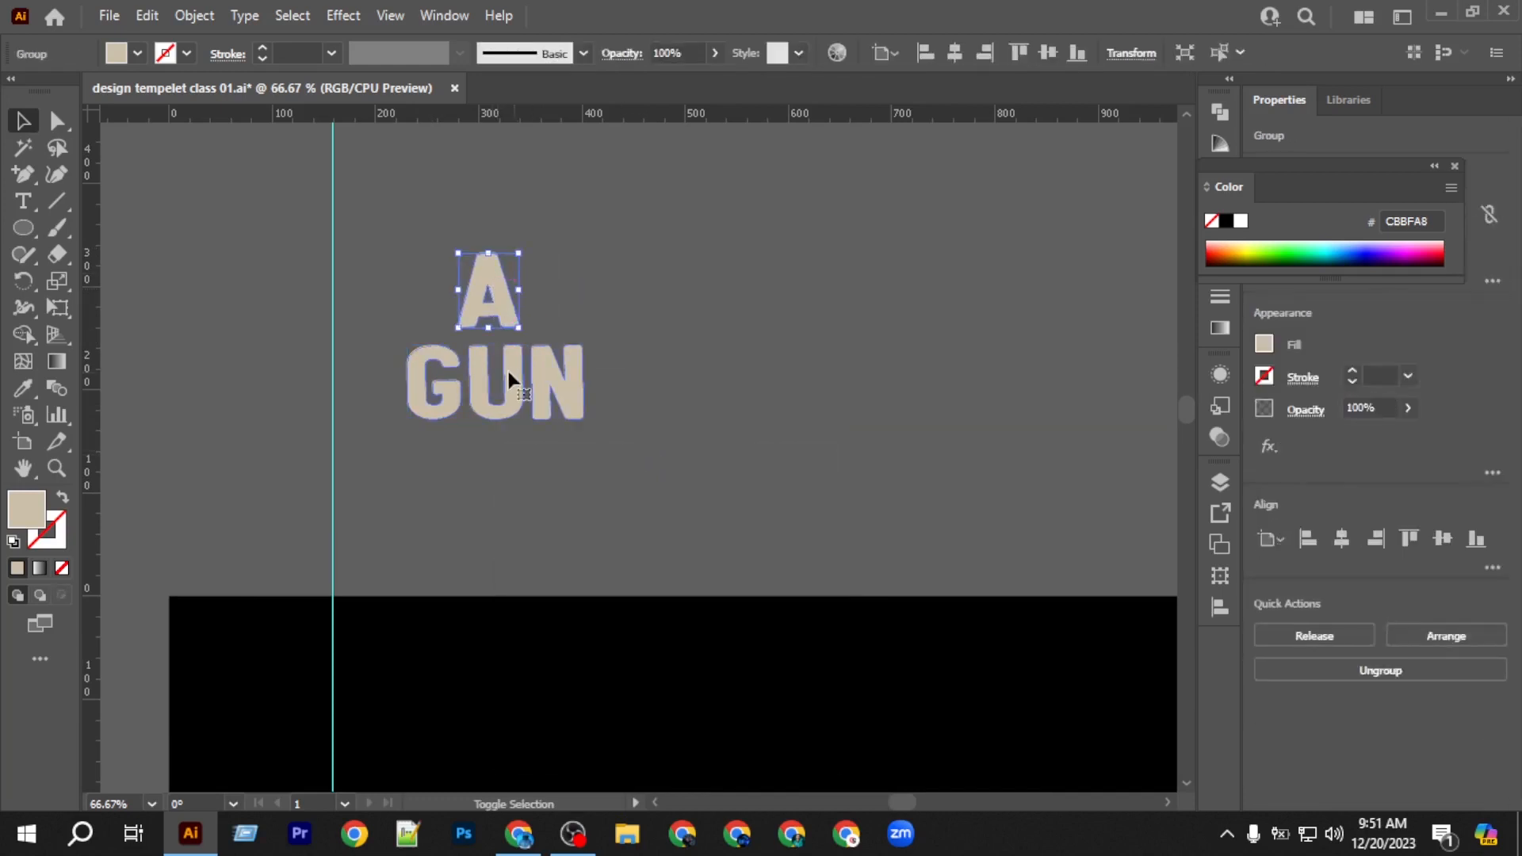
pyautogui.keyDown('shift'); pyautogui.click(507, 371); pyautogui.keyUp('shift')
pyautogui.click(958, 55)
pyautogui.click(695, 398)
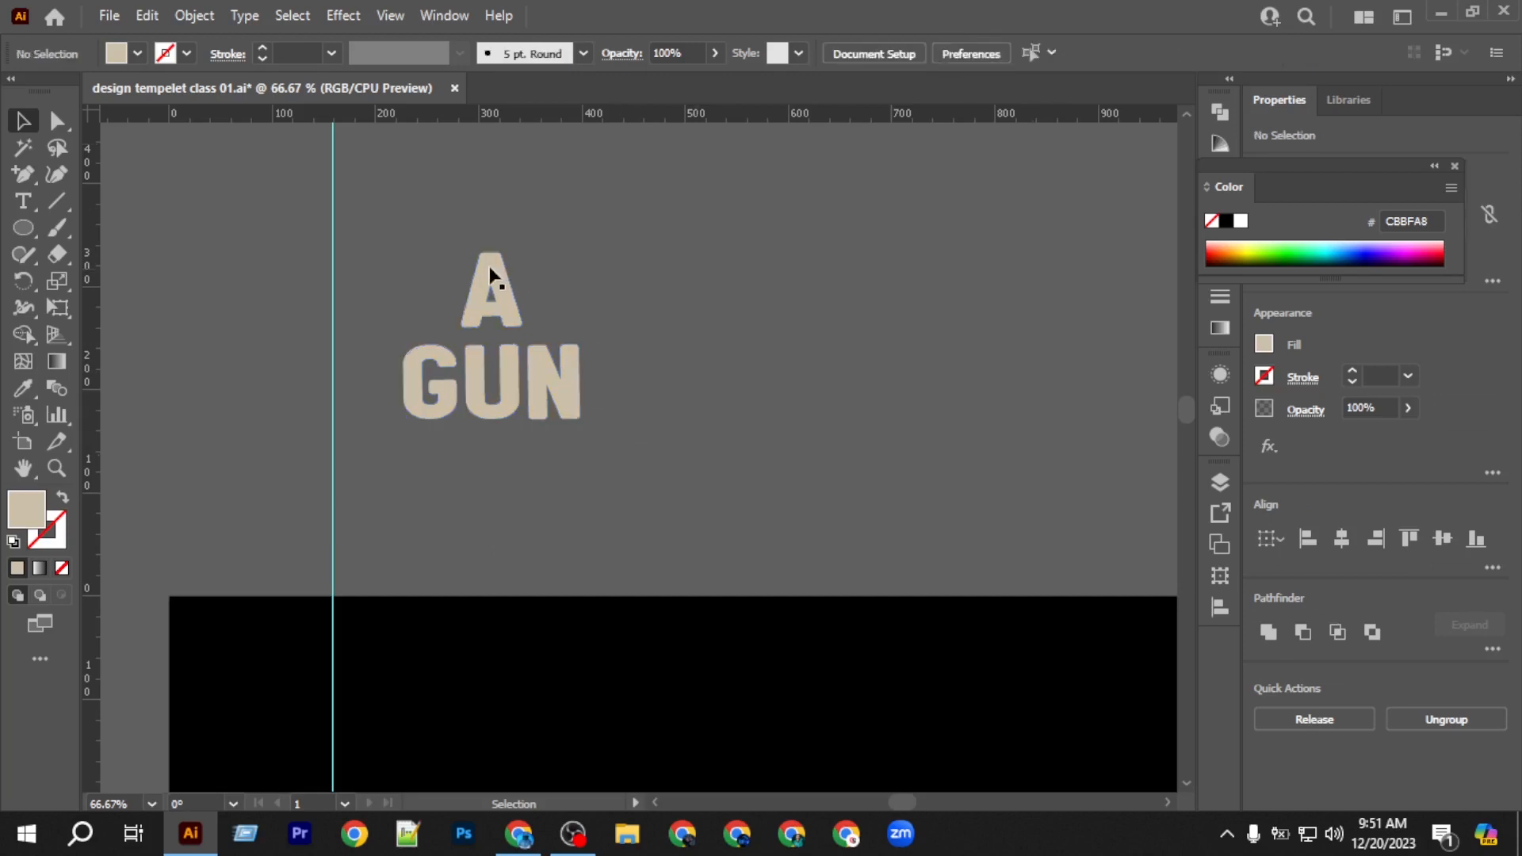
pyautogui.click(502, 310)
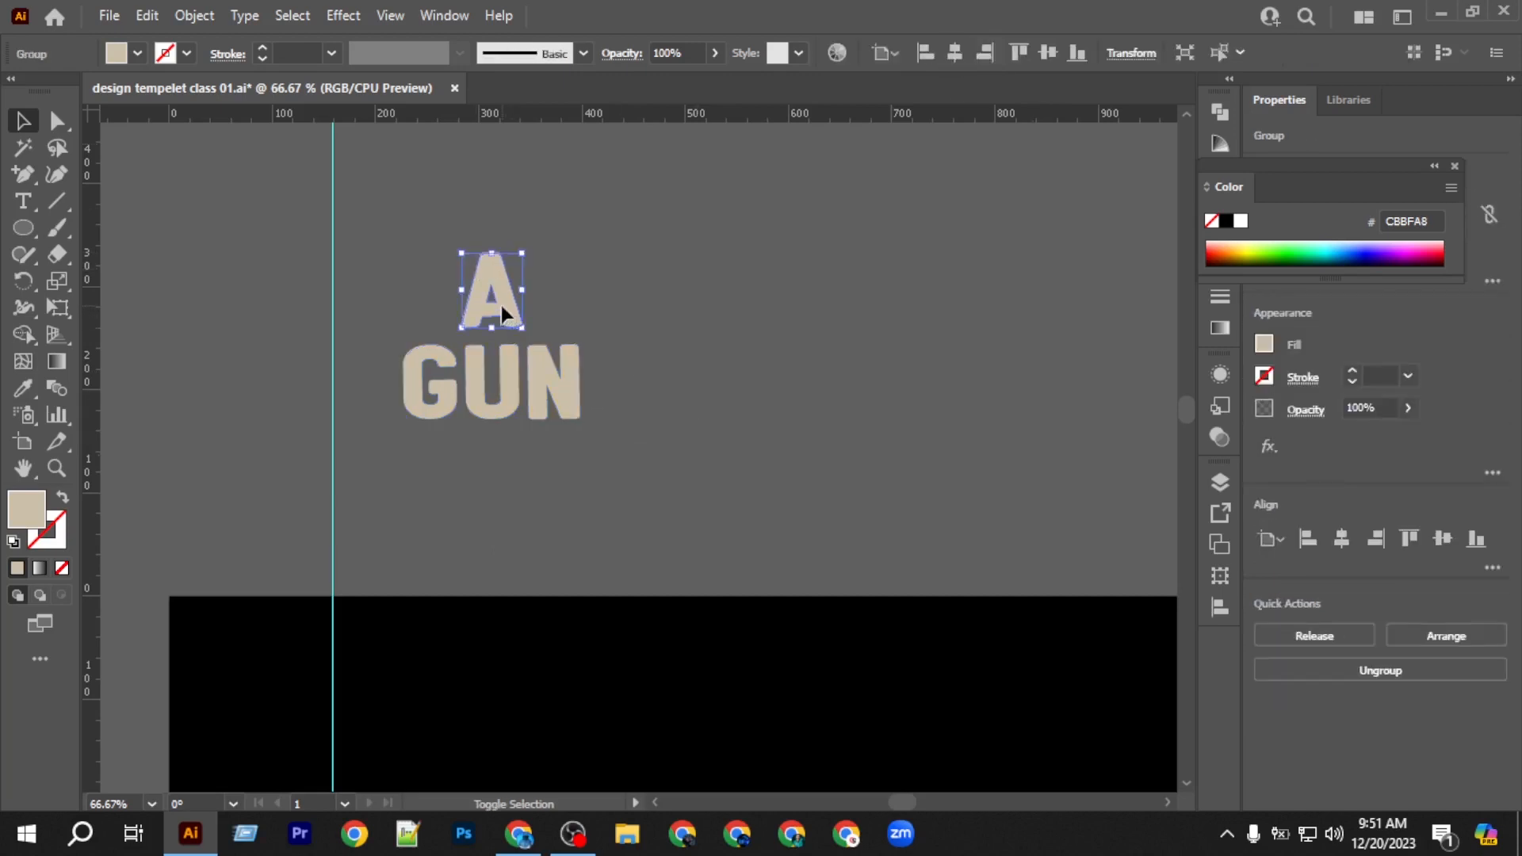
# Place a copy of the outlined "A GUN" on the second artboard, at the end of the arched slogan.
pyautogui.moveTo(431, 240); pyautogui.dragTo(569, 462)
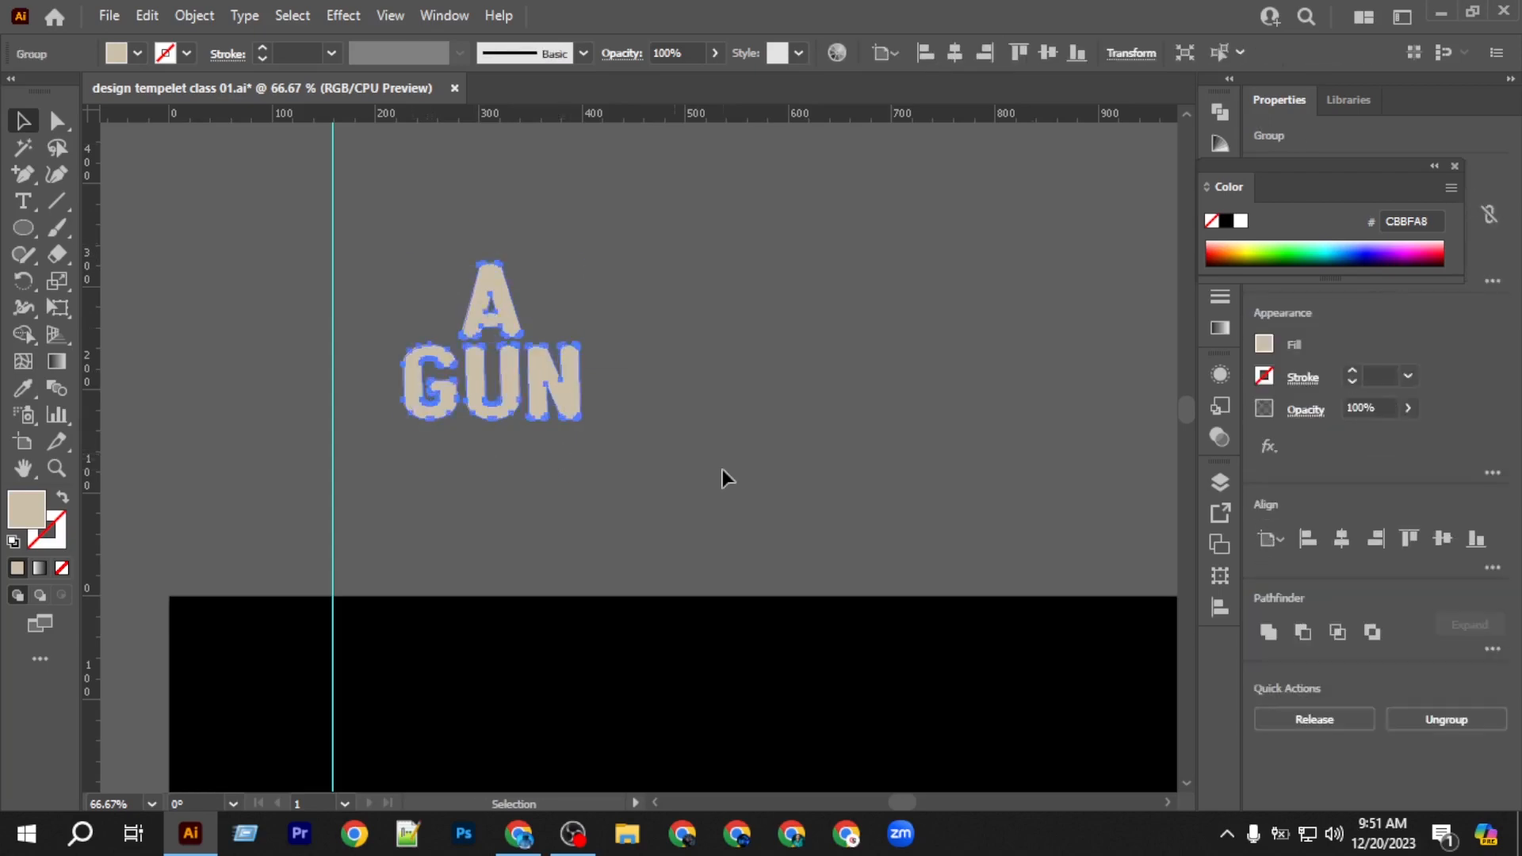
pyautogui.scroll(-3, 721, 463)
pyautogui.scroll(-5, 717, 436)
pyautogui.moveTo(653, 168); pyautogui.dragTo(1033, 620)
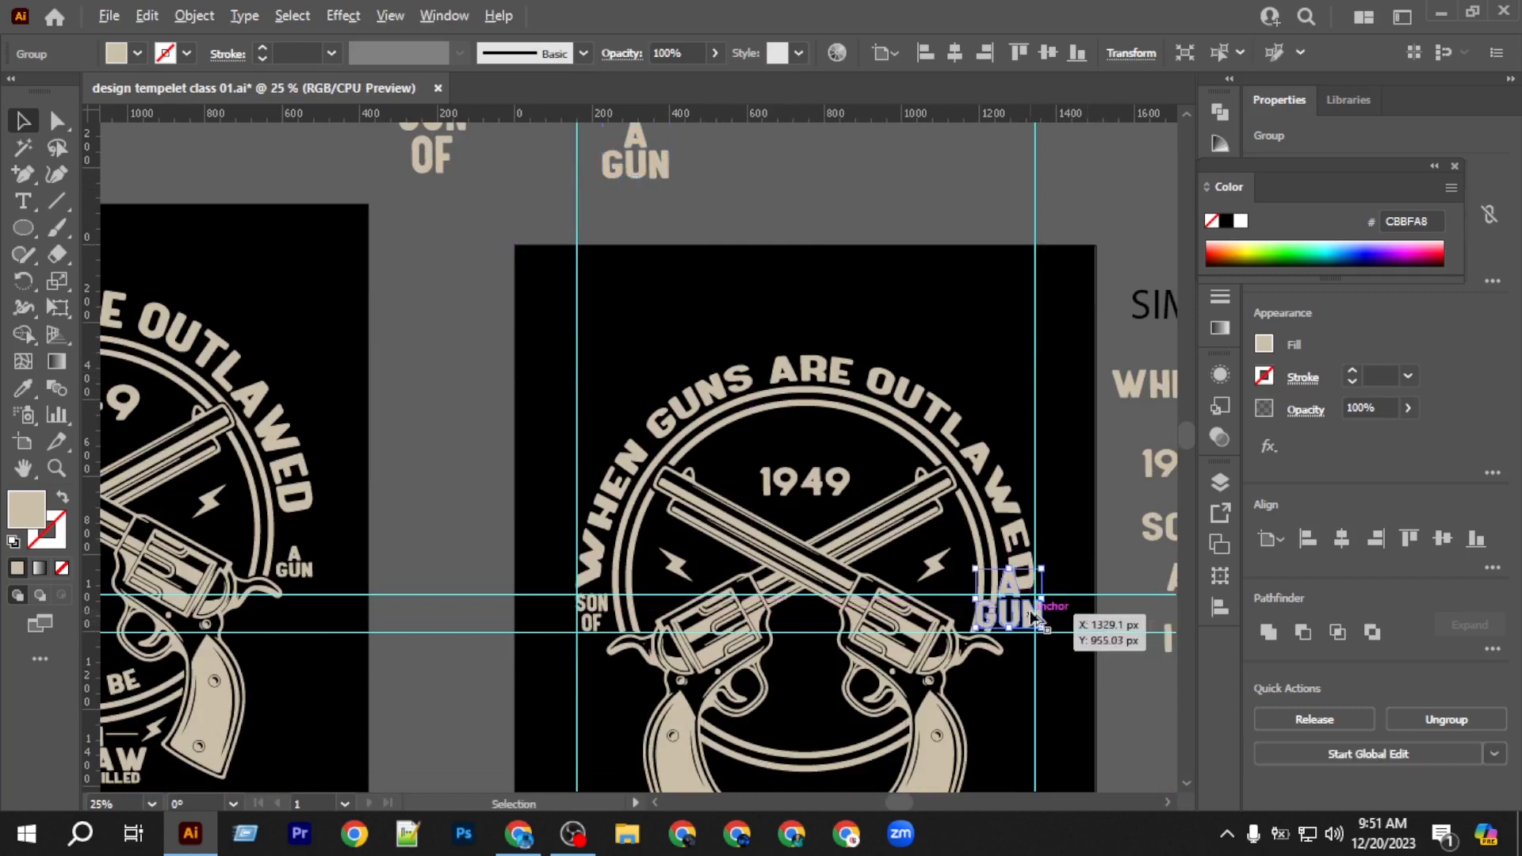
# Scale "A GUN" down below the slogan's final "D" to fit between the outer ring and the vertical guide.
pyautogui.scroll(5, 1033, 620)
pyautogui.moveTo(906, 363); pyautogui.dragTo(1059, 575)
pyautogui.scroll(-3, 962, 465)
pyautogui.moveTo(924, 462); pyautogui.dragTo(838, 378)
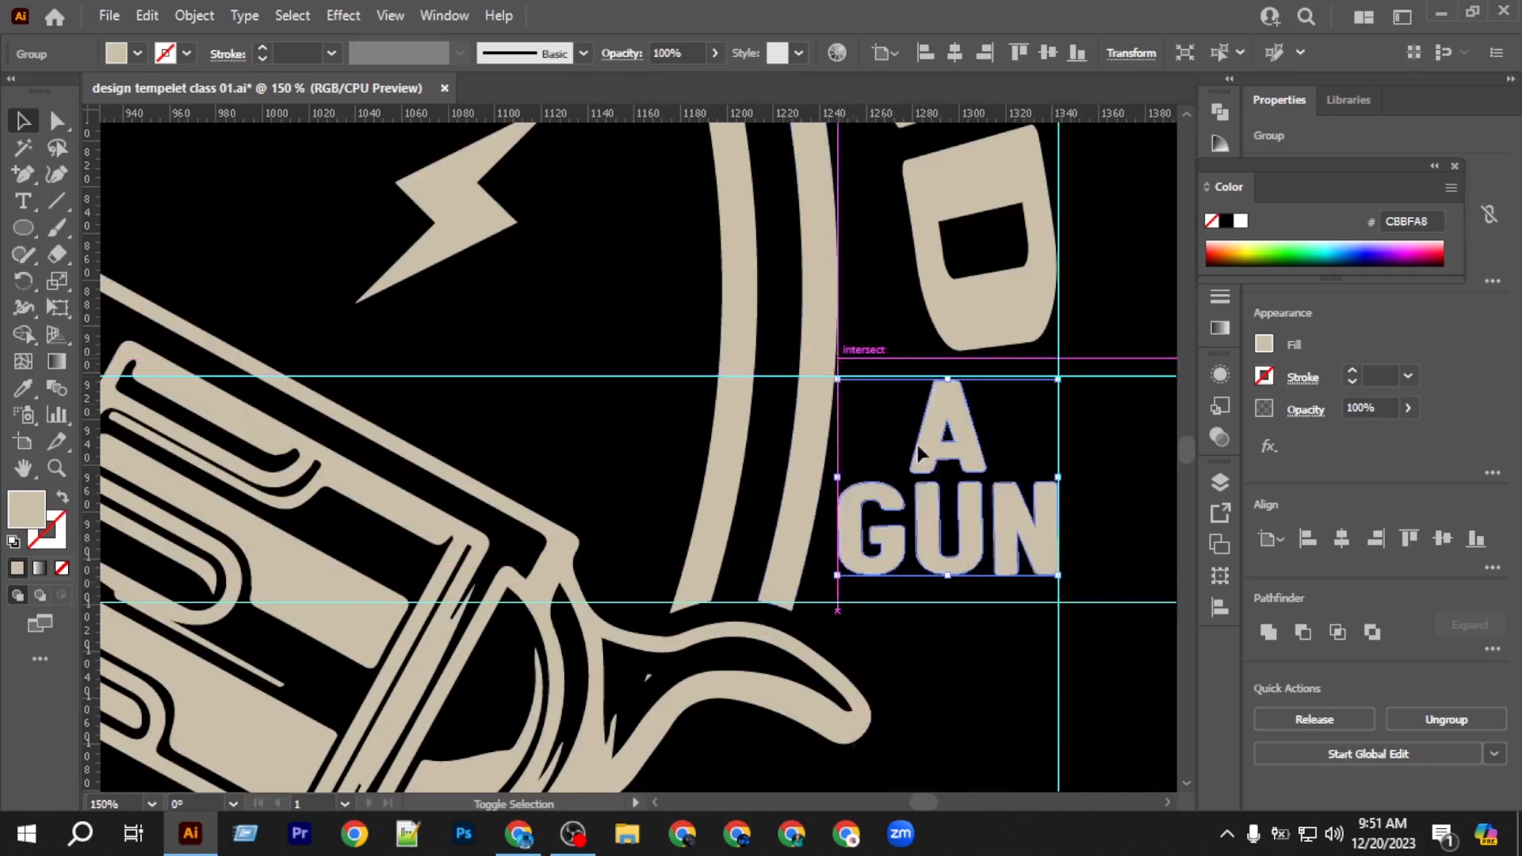
# Resize "A GUN" proportionally so its height spans exactly between the two horizontal guides.
pyautogui.scroll(2, 910, 542)
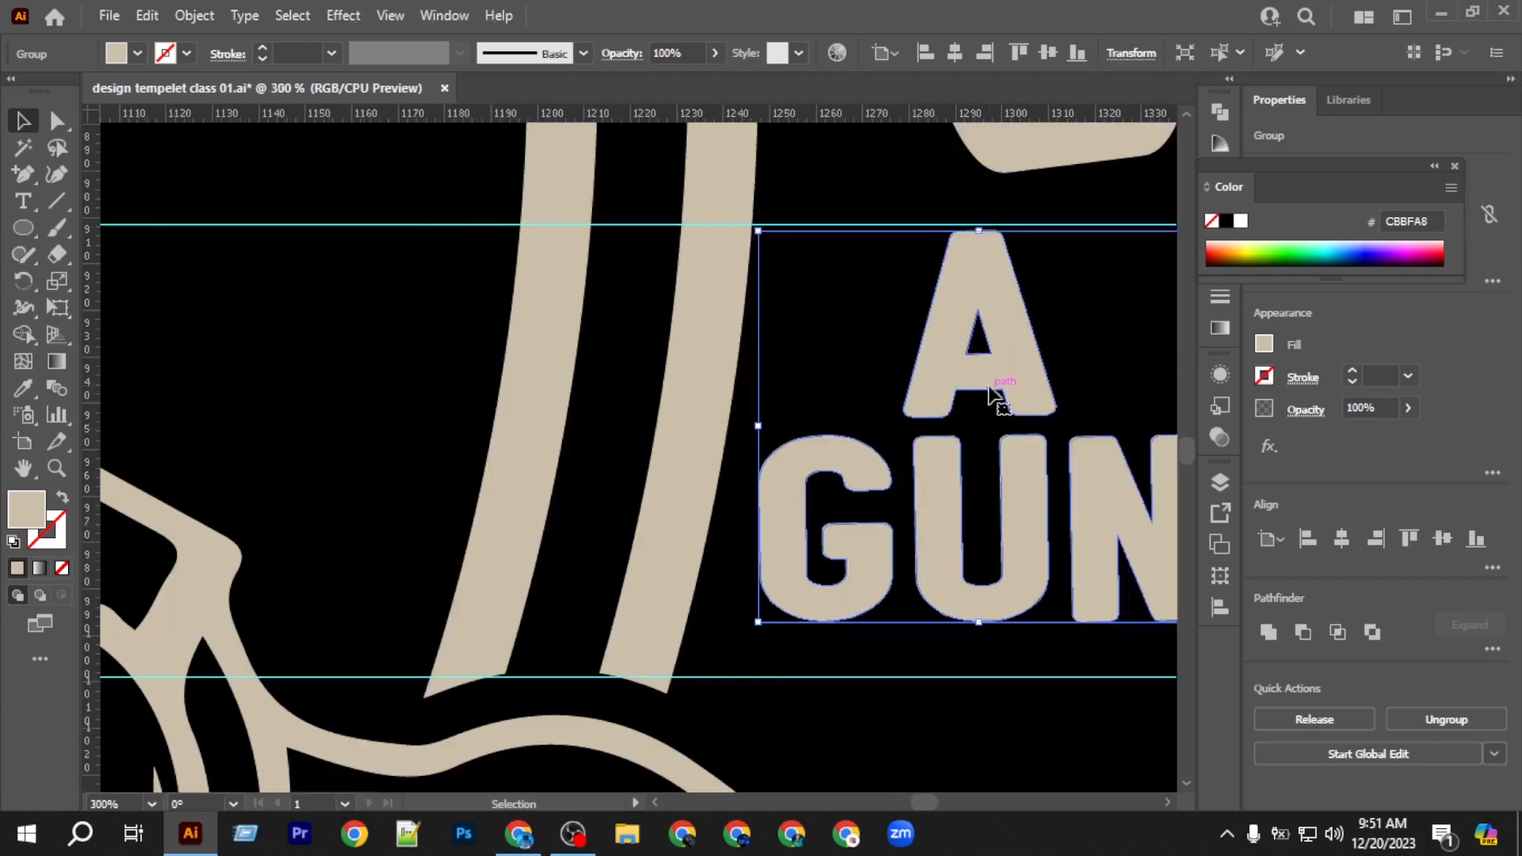
pyautogui.moveTo(984, 232); pyautogui.dragTo(981, 221)
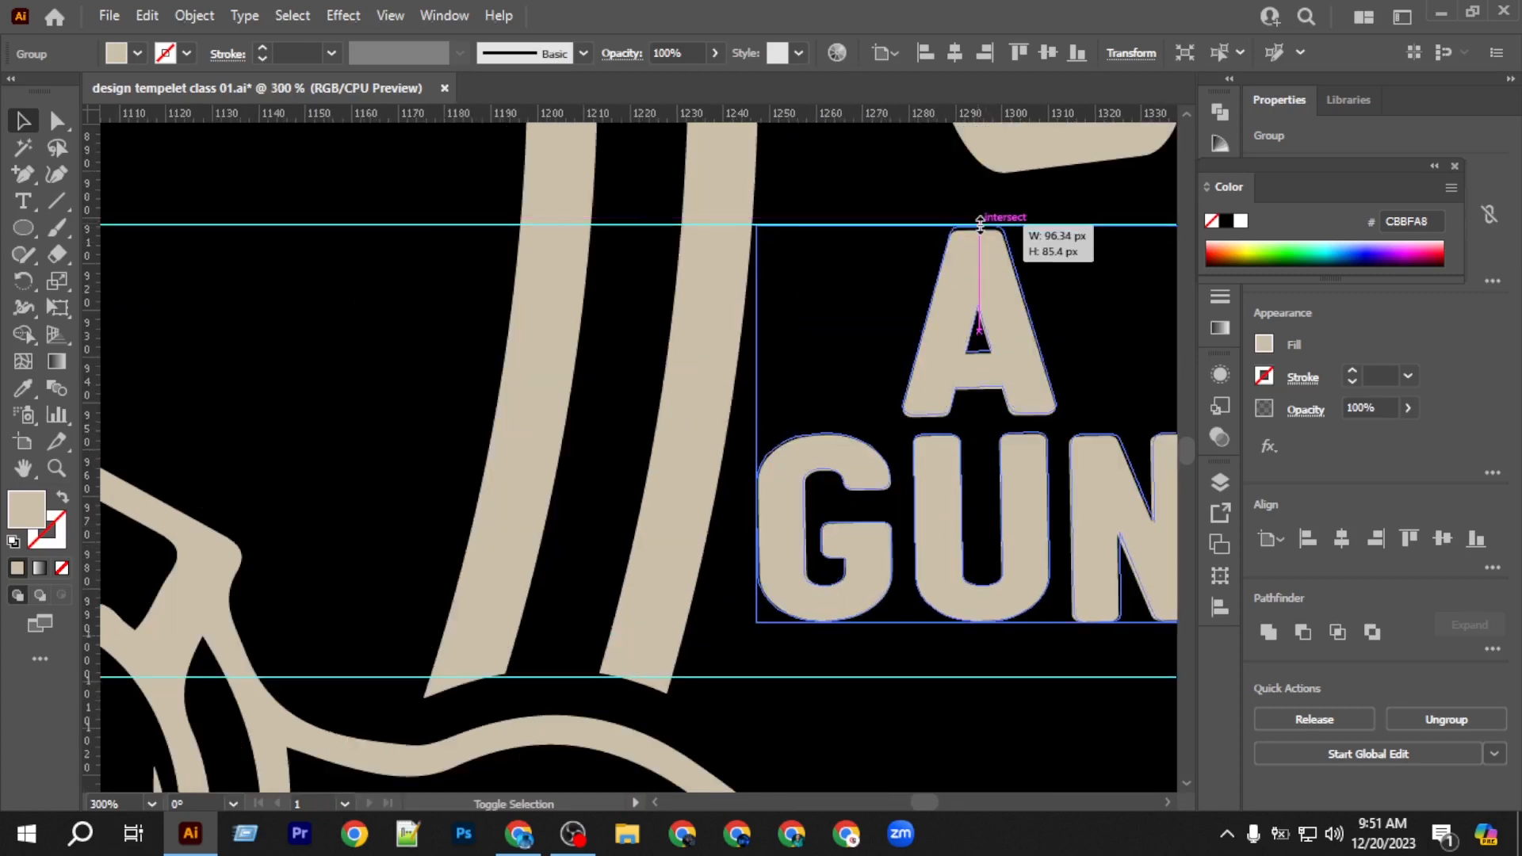
pyautogui.hscroll(2, 1034, 396)
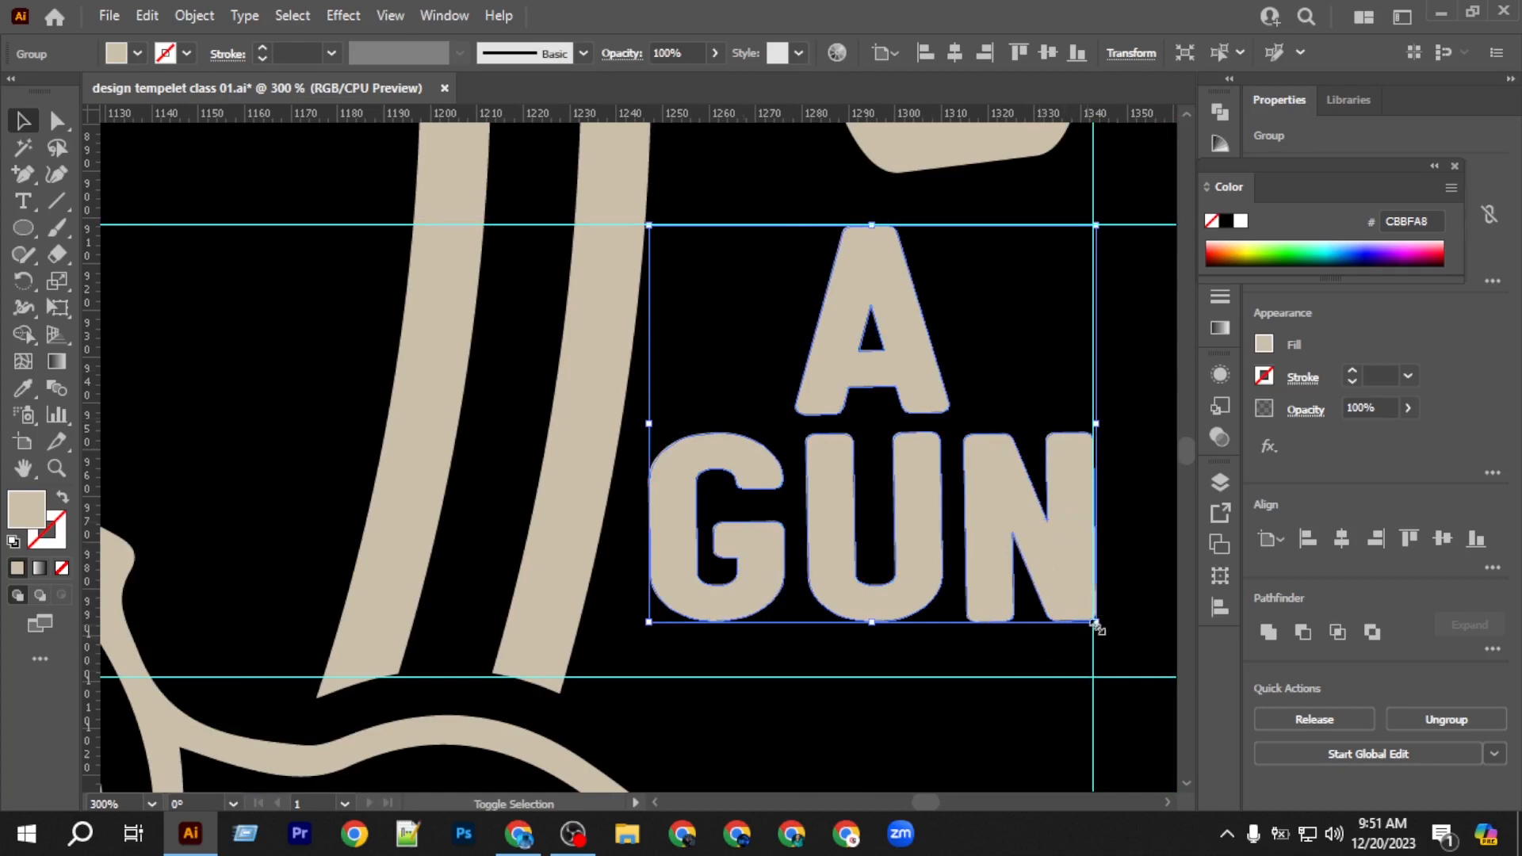
pyautogui.moveTo(1096, 622); pyautogui.dragTo(1091, 617)
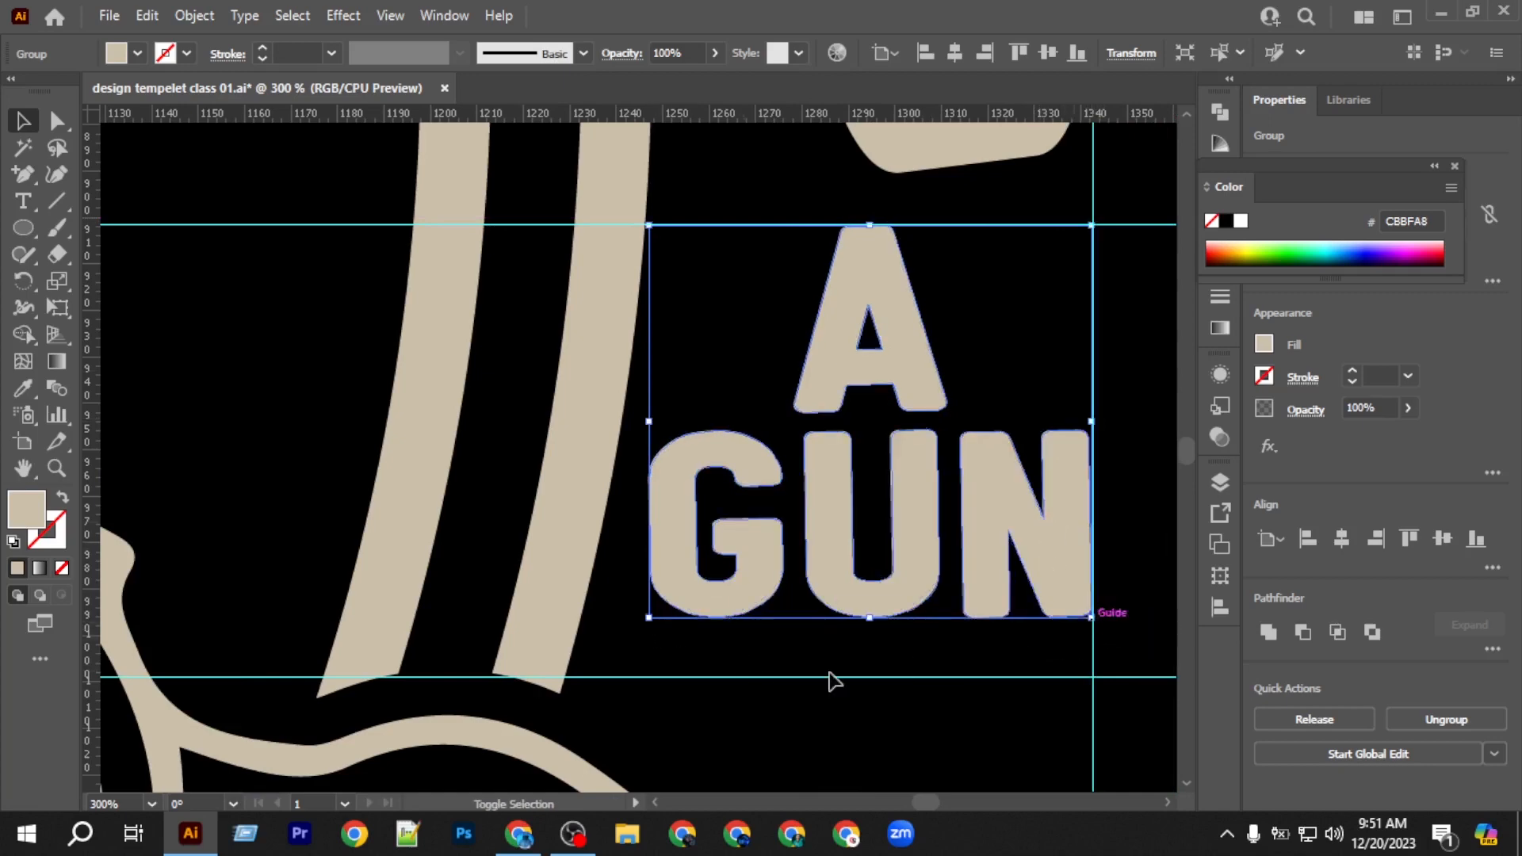
pyautogui.moveTo(649, 618); pyautogui.dragTo(587, 725)
pyautogui.moveTo(583, 449); pyautogui.dragTo(605, 450)
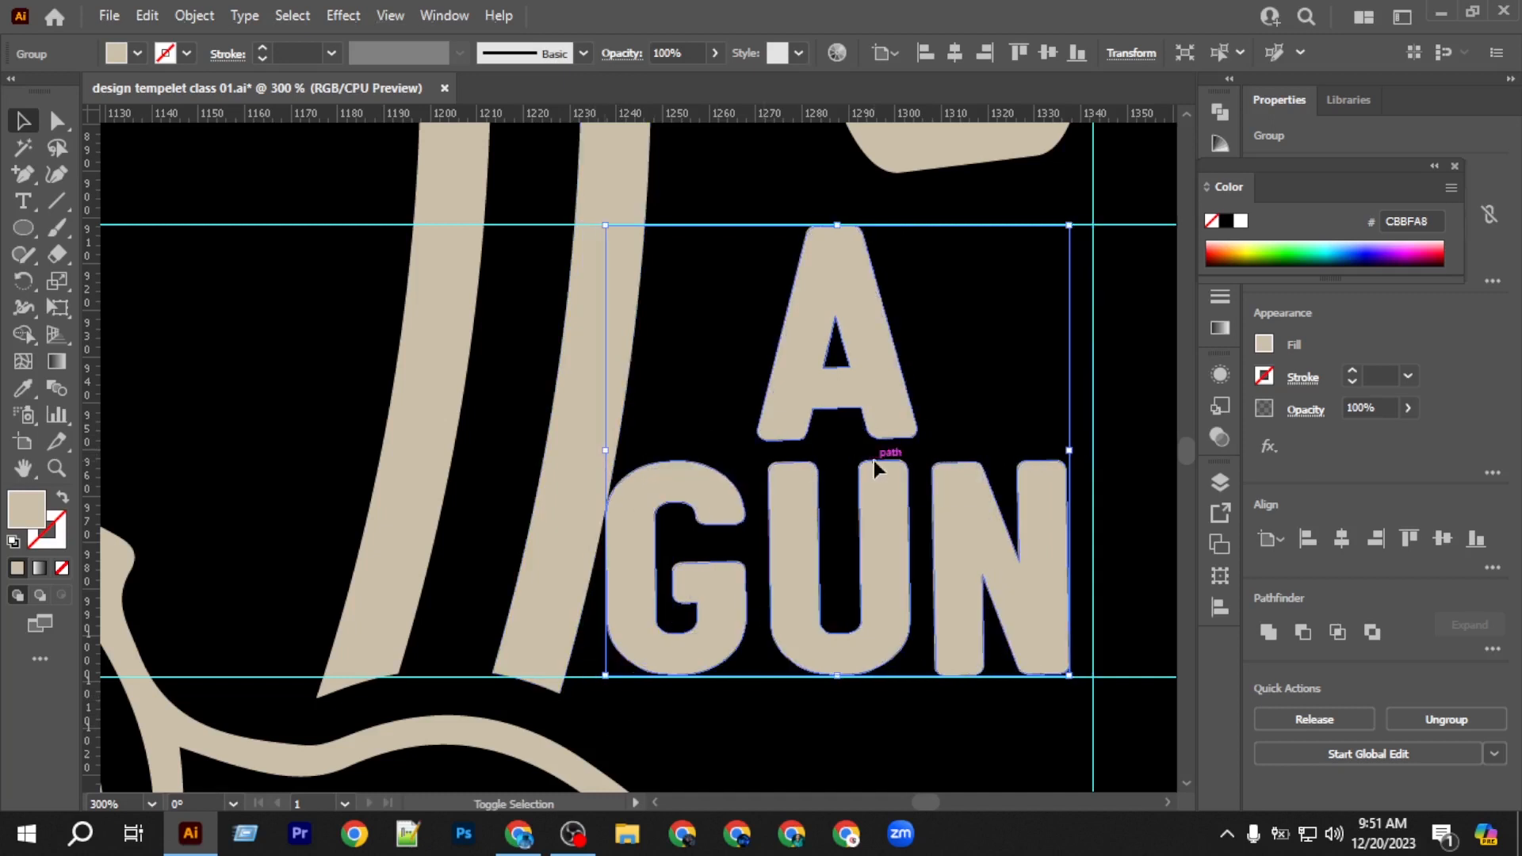
# Nudge "A GUN" sideways until the outer edge of its "N" meets the vertical guide, then deselect it.
pyautogui.hotkey('shift', 'Right')
pyautogui.press('Left')
pyautogui.press('Left')
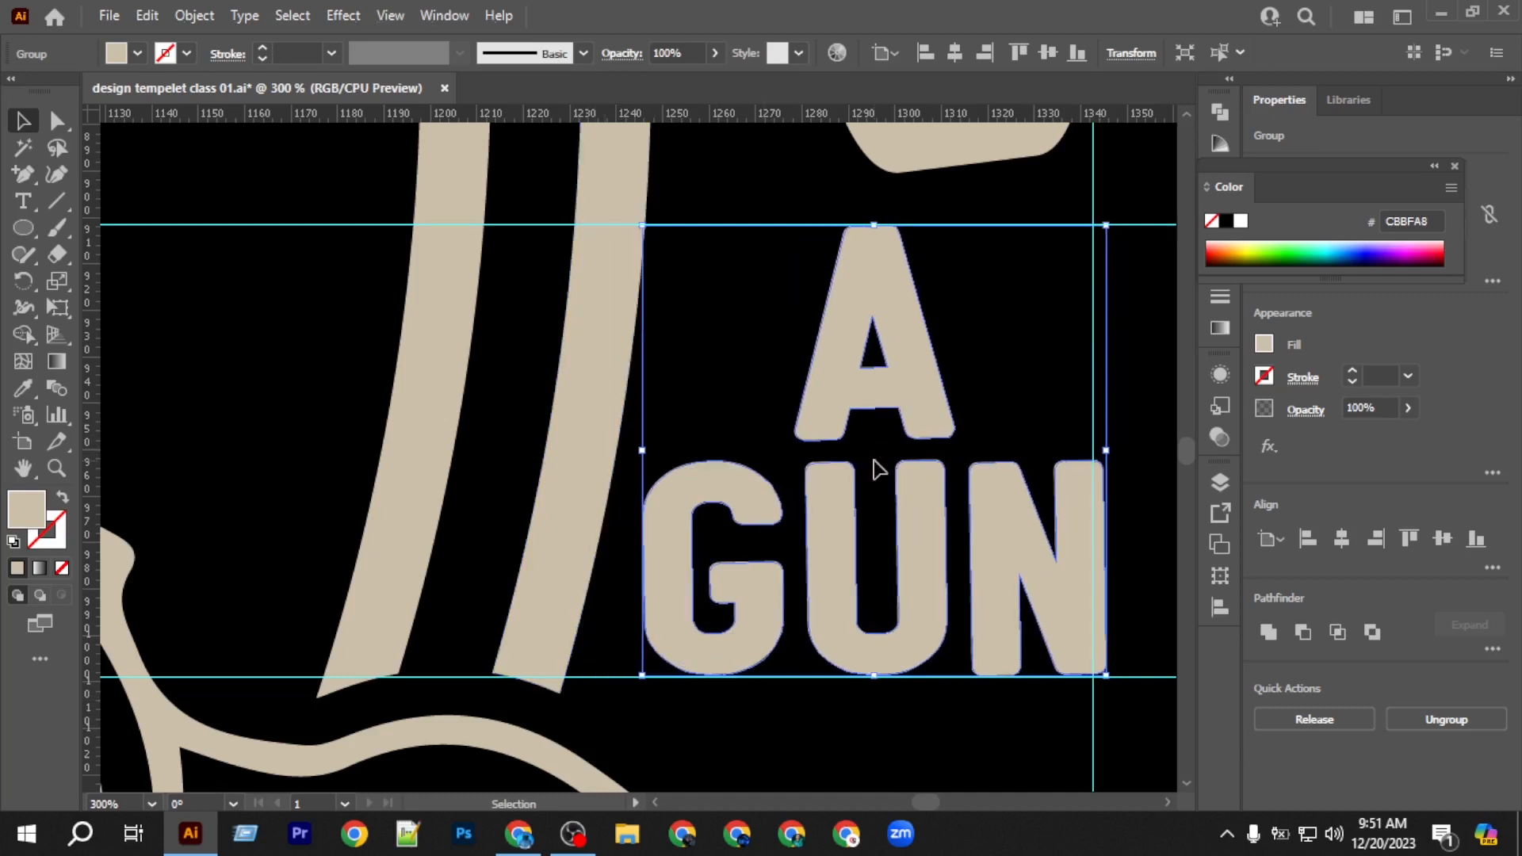
pyautogui.press('Left')
pyautogui.press('Left')
pyautogui.press('Left')
pyautogui.scroll(-5, 875, 467)
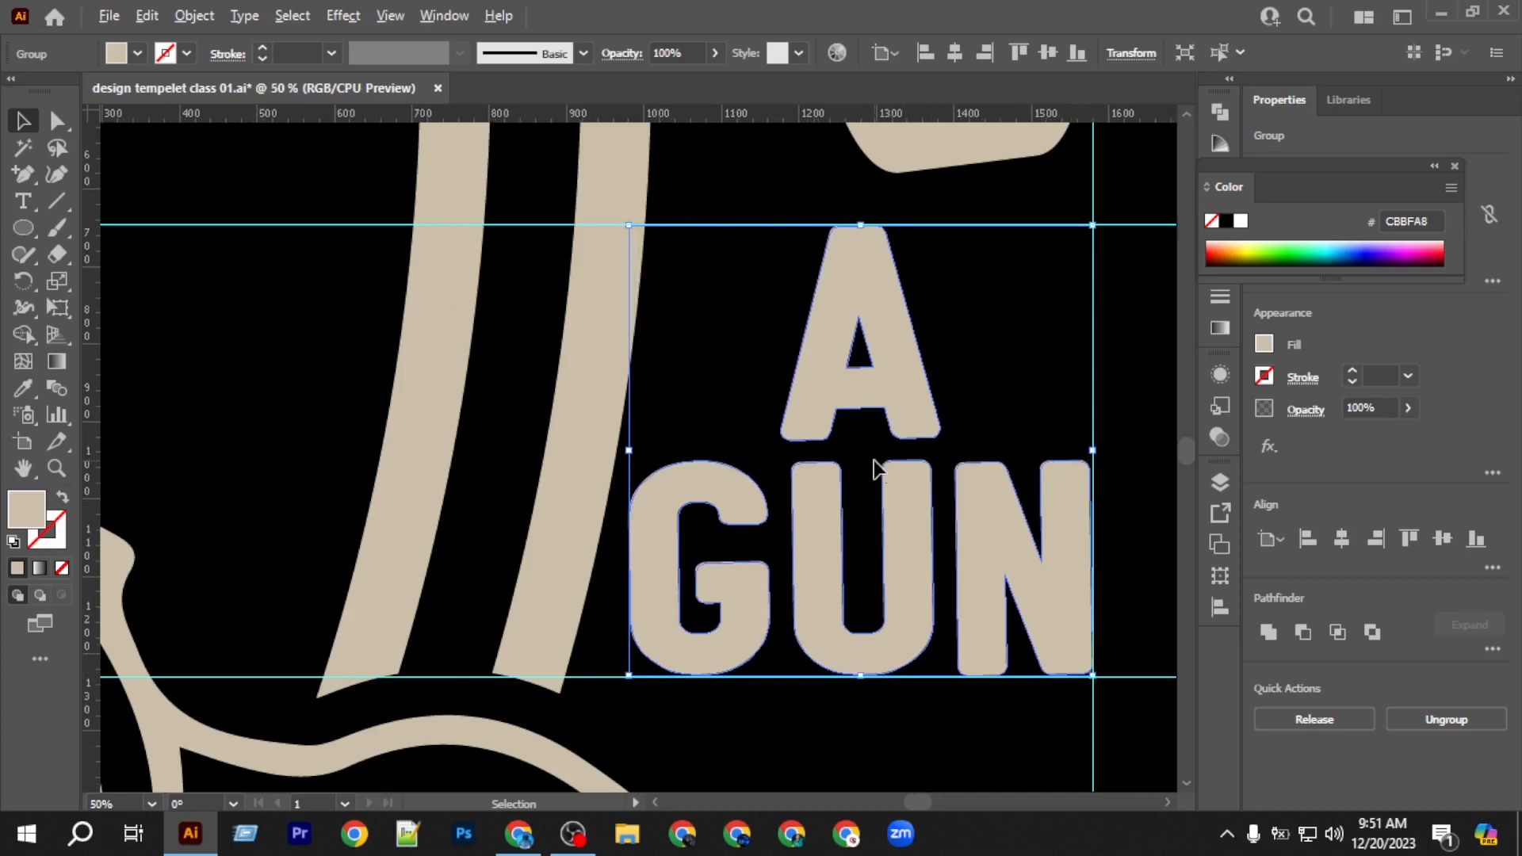
pyautogui.click(1040, 541)
# Place the "I WILL BE" text between the revolver grips above the lower ring and scale it down to about 54 pt.
pyautogui.scroll(-2, 988, 577)
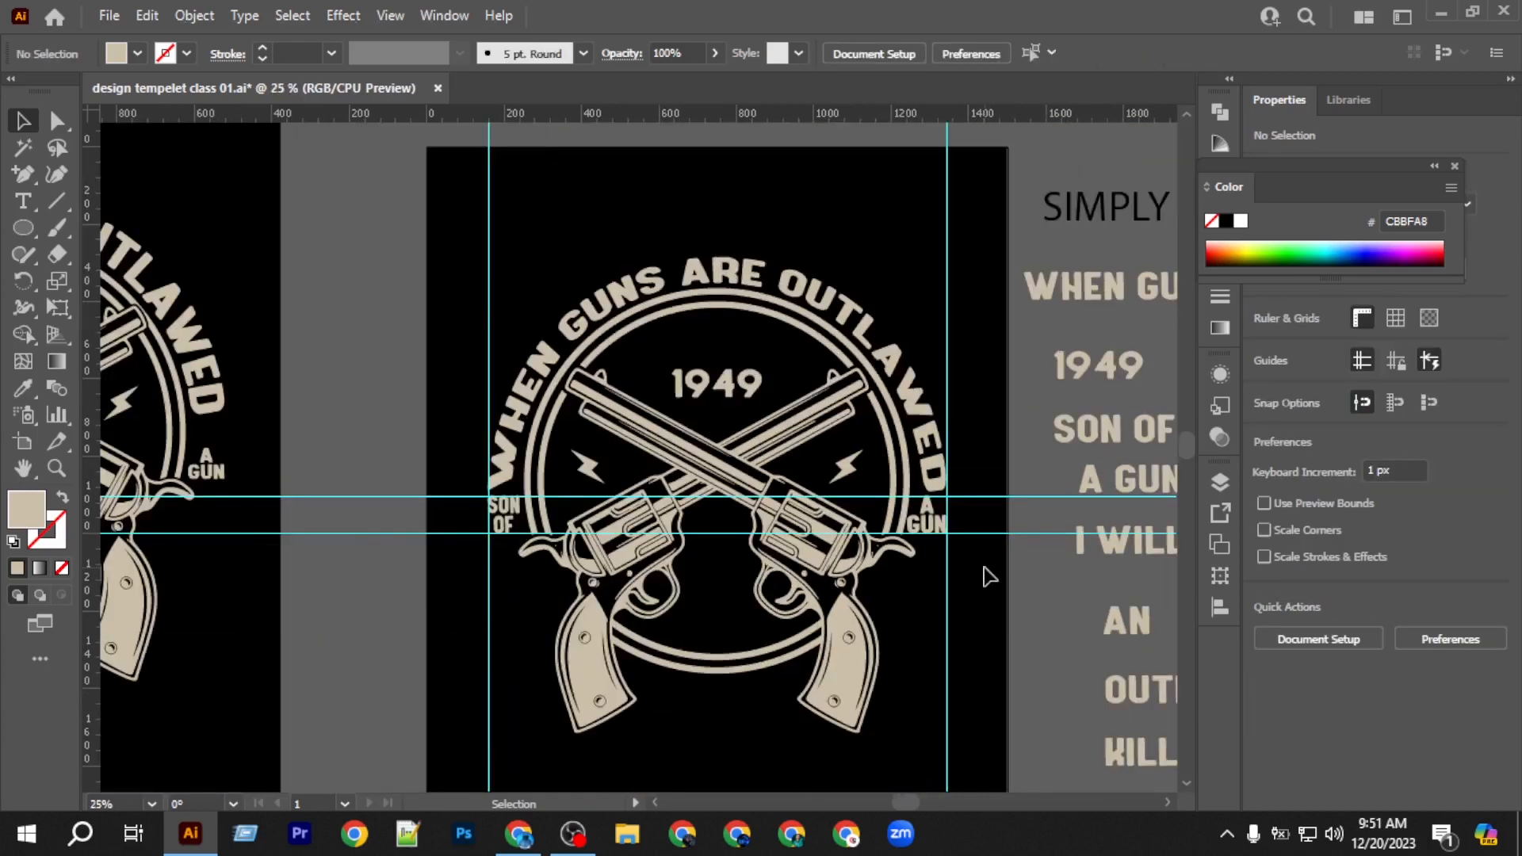
pyautogui.scroll(-2, 986, 573)
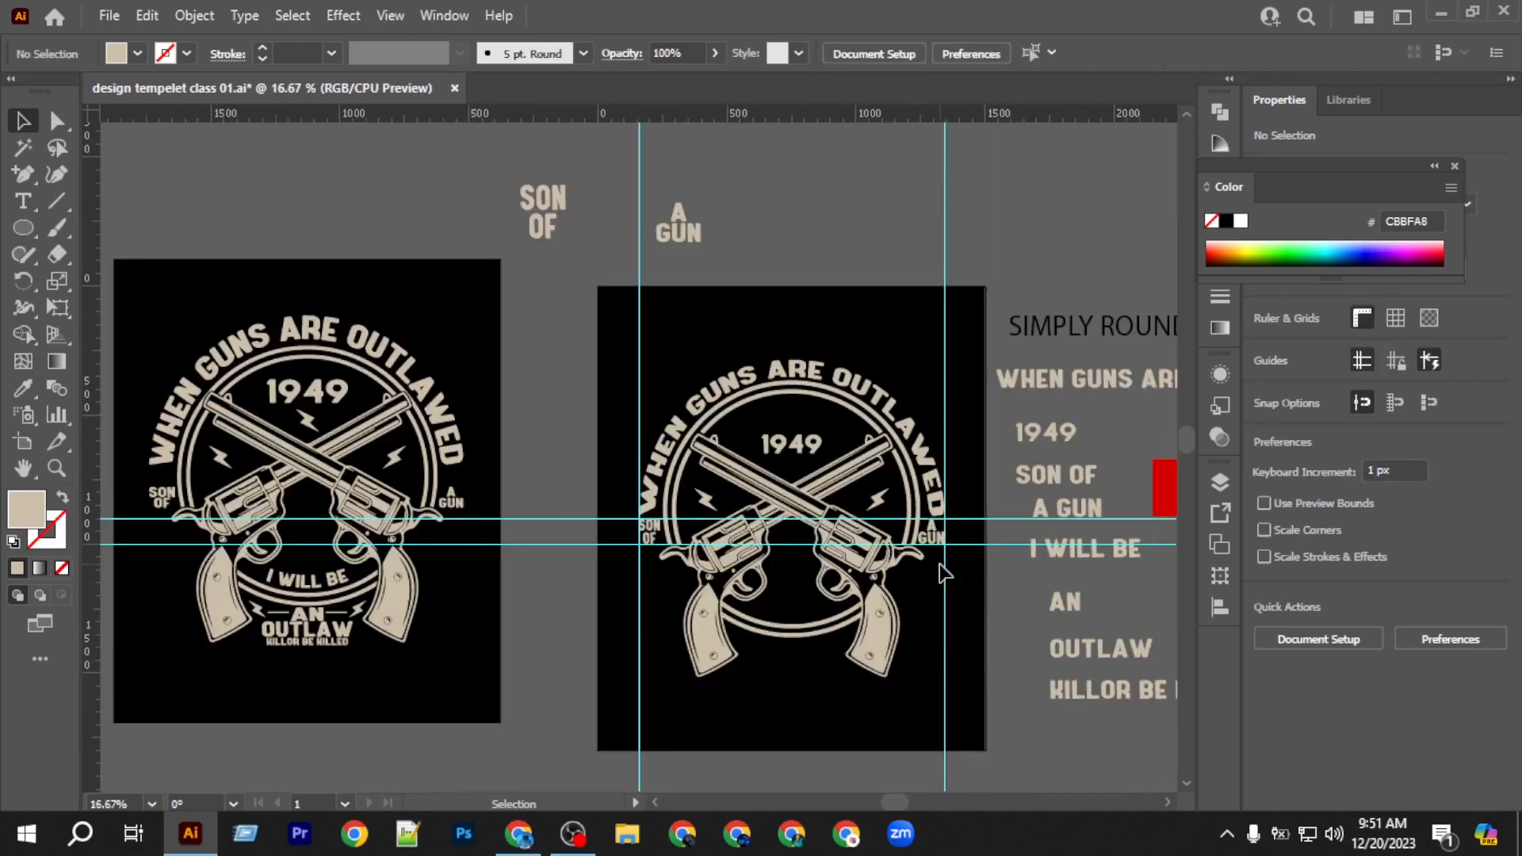
pyautogui.click(1063, 558)
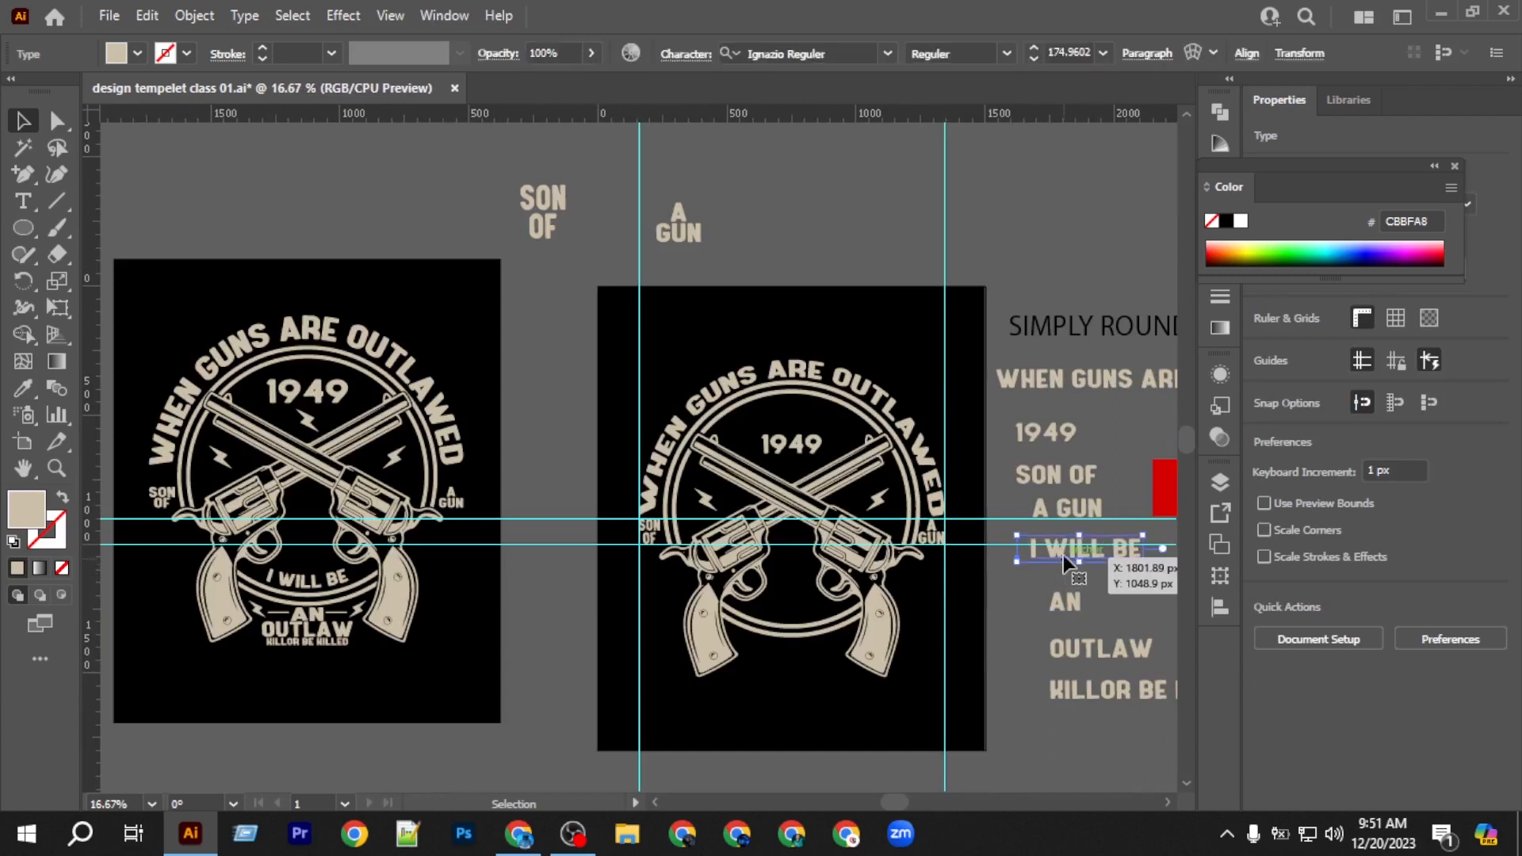
pyautogui.moveTo(1063, 555); pyautogui.dragTo(799, 609)
pyautogui.hotkey('ctrl', '1')
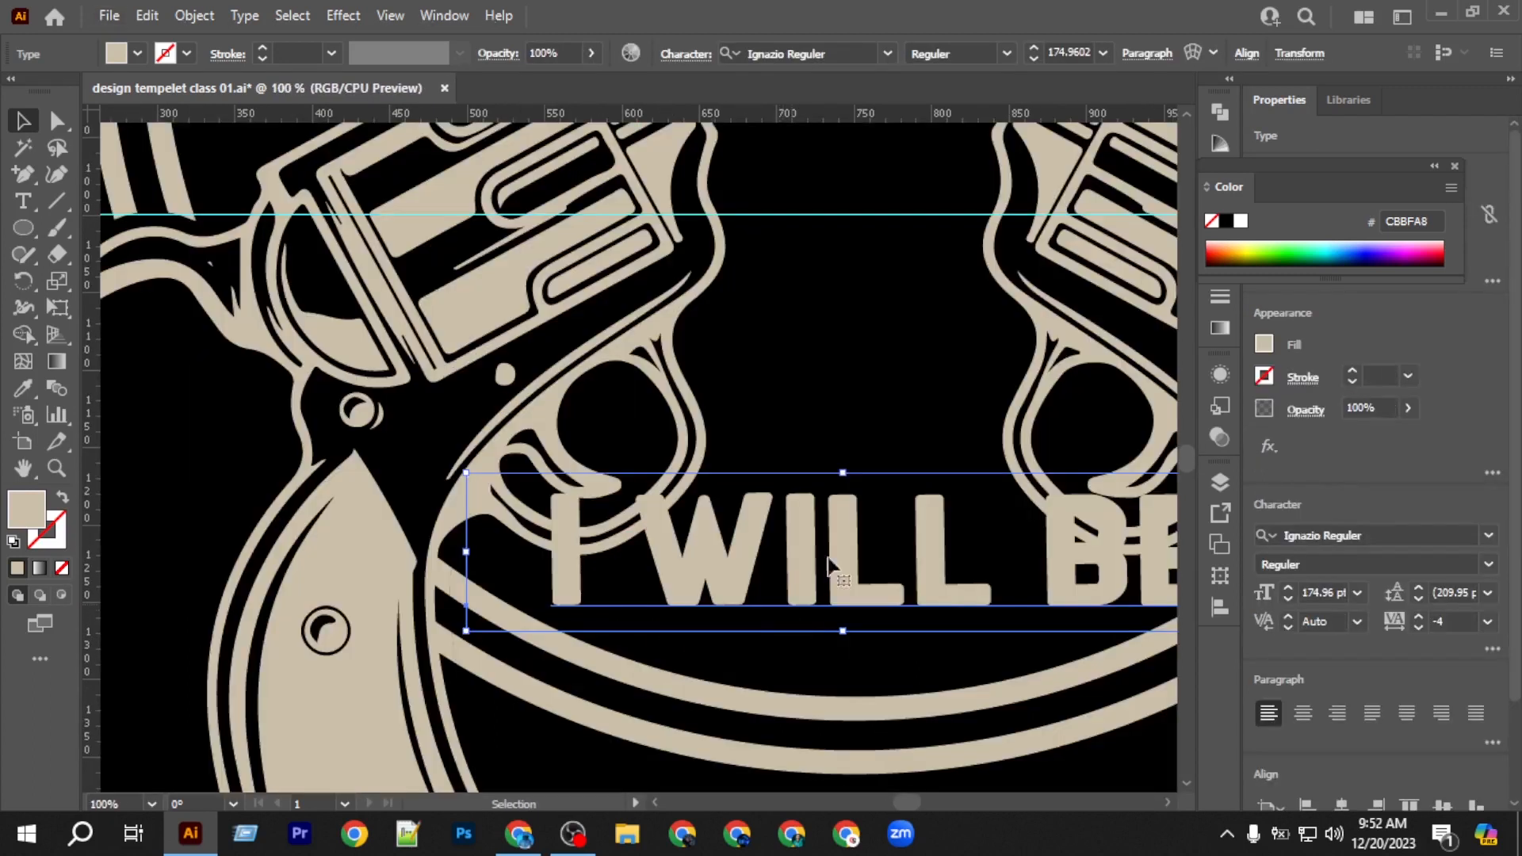
pyautogui.moveTo(845, 474); pyautogui.dragTo(875, 530)
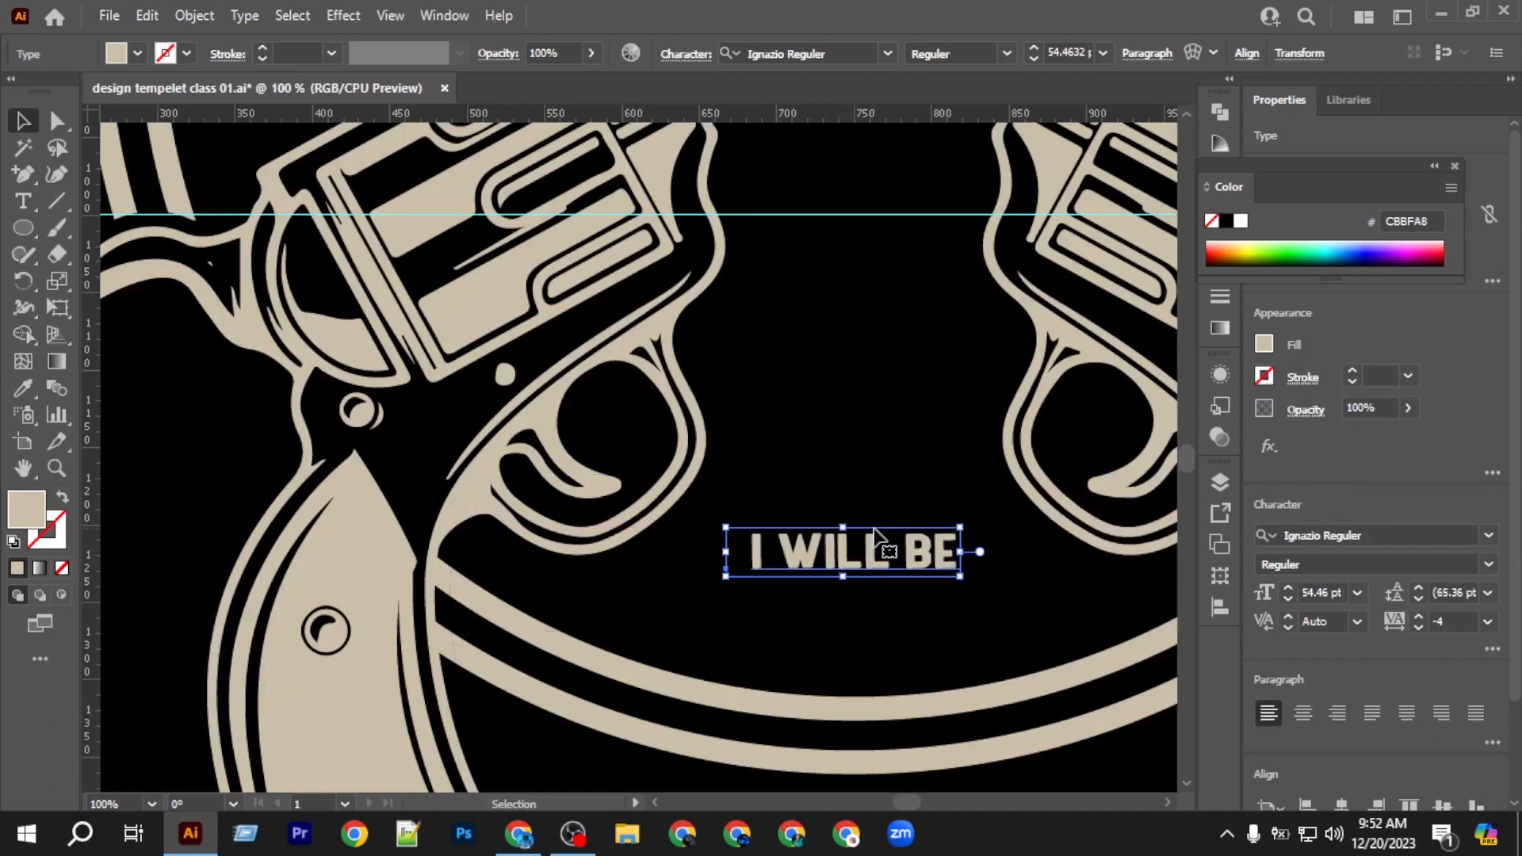
# Centre "I WILL BE" horizontally on the artboard and convert it to outlines.
pyautogui.hscroll(1, 875, 529)
pyautogui.click(1243, 53)
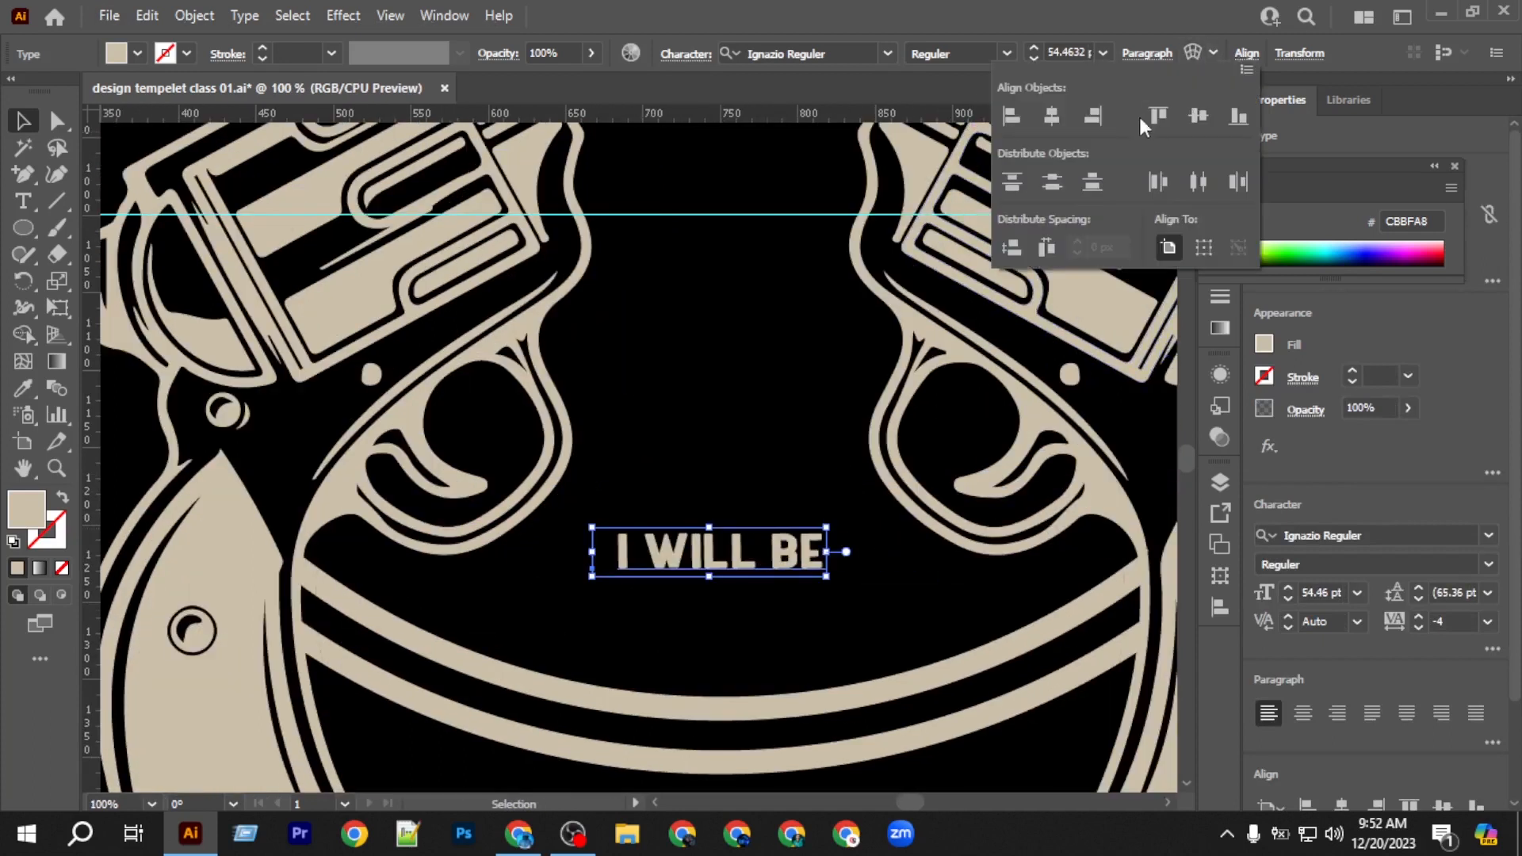
pyautogui.click(1051, 116)
pyautogui.click(824, 555)
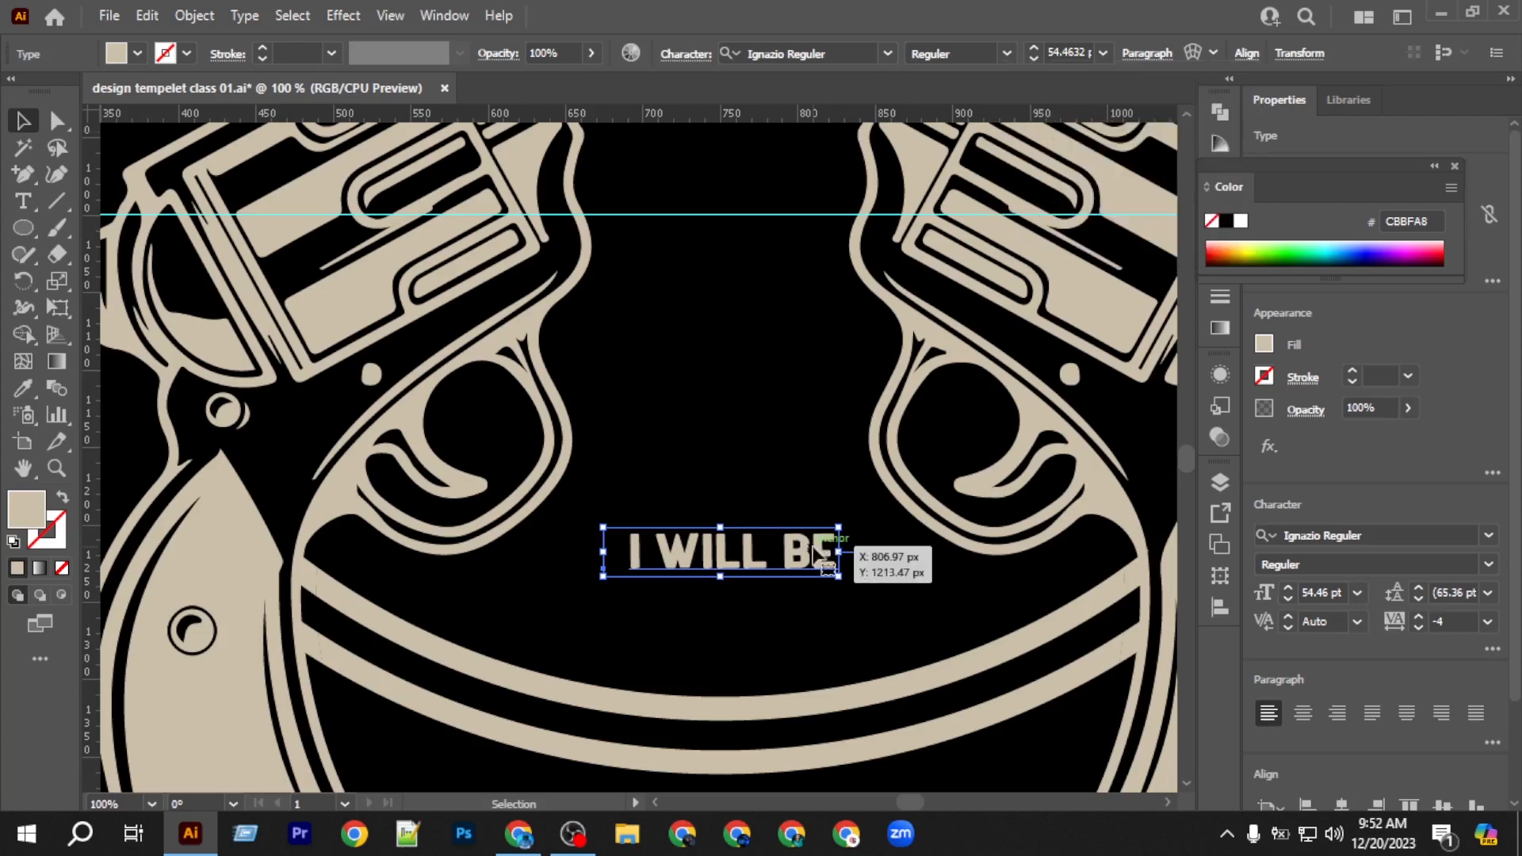
pyautogui.rightClick(817, 547)
pyautogui.click(898, 237)
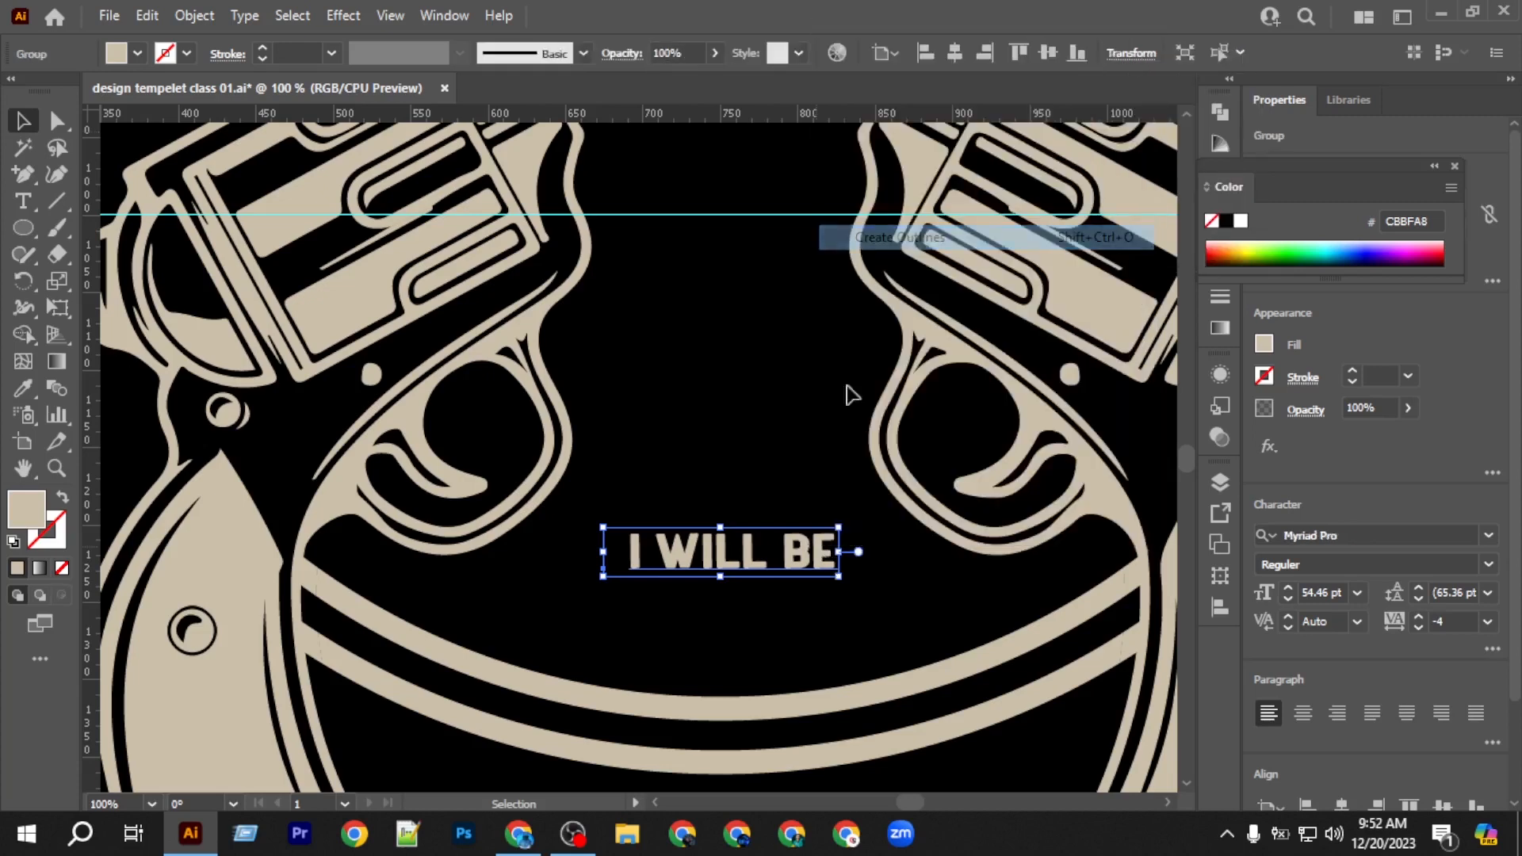
# Apply a horizontal Arc warp to "I WILL BE" so the text curves downward in the middle like the ring below it.
pyautogui.click(356, 16)
pyautogui.moveTo(459, 303)
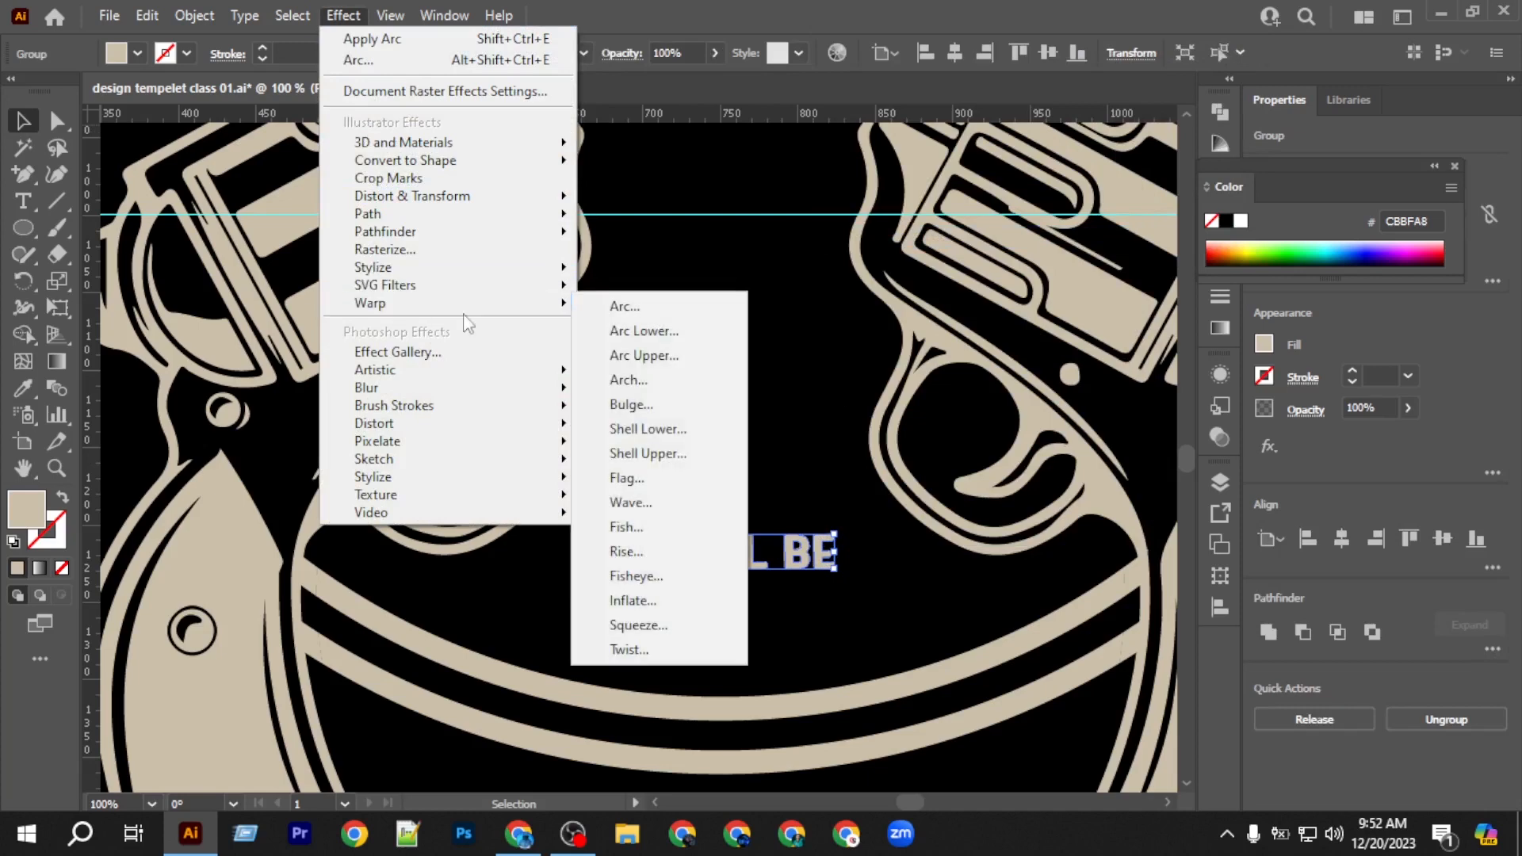
pyautogui.click(625, 306)
pyautogui.click(1021, 302)
pyautogui.click(1020, 297)
pyautogui.moveTo(1024, 353); pyautogui.dragTo(999, 359)
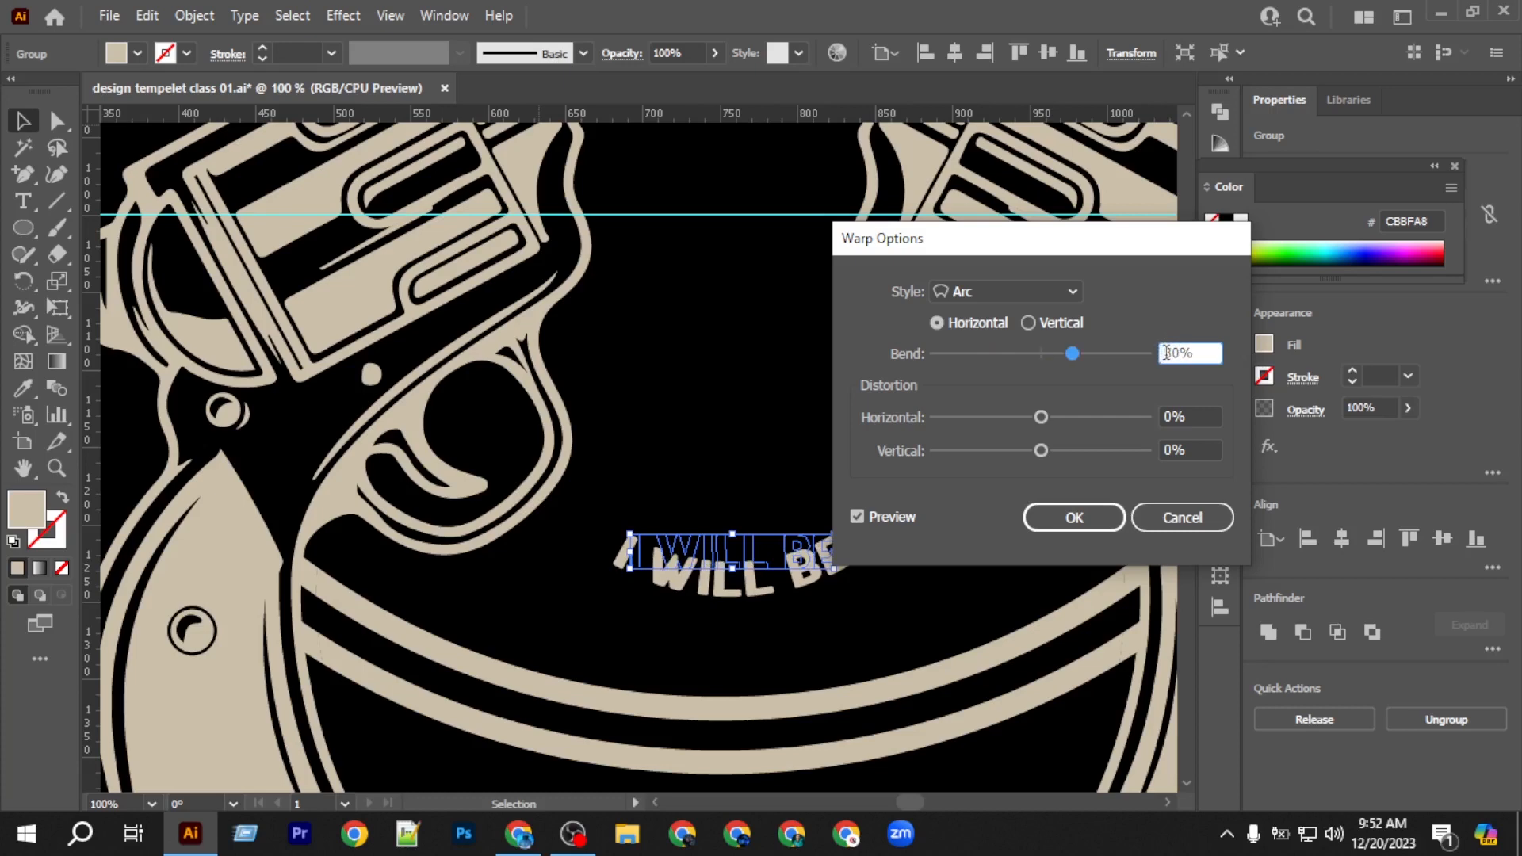
pyautogui.click(1076, 518)
# Expand the appearance of the arched "I WILL BE" into plain filled shapes.
pyautogui.click(194, 15)
pyautogui.click(301, 294)
pyautogui.click(194, 15)
pyautogui.click(301, 265)
# Enlarge the arched "I WILL BE" proportionally to span most of the gap between the revolver grips and centre it horizontally on the artboard.
pyautogui.scroll(-1, 802, 519)
pyautogui.scroll(-4, 802, 519)
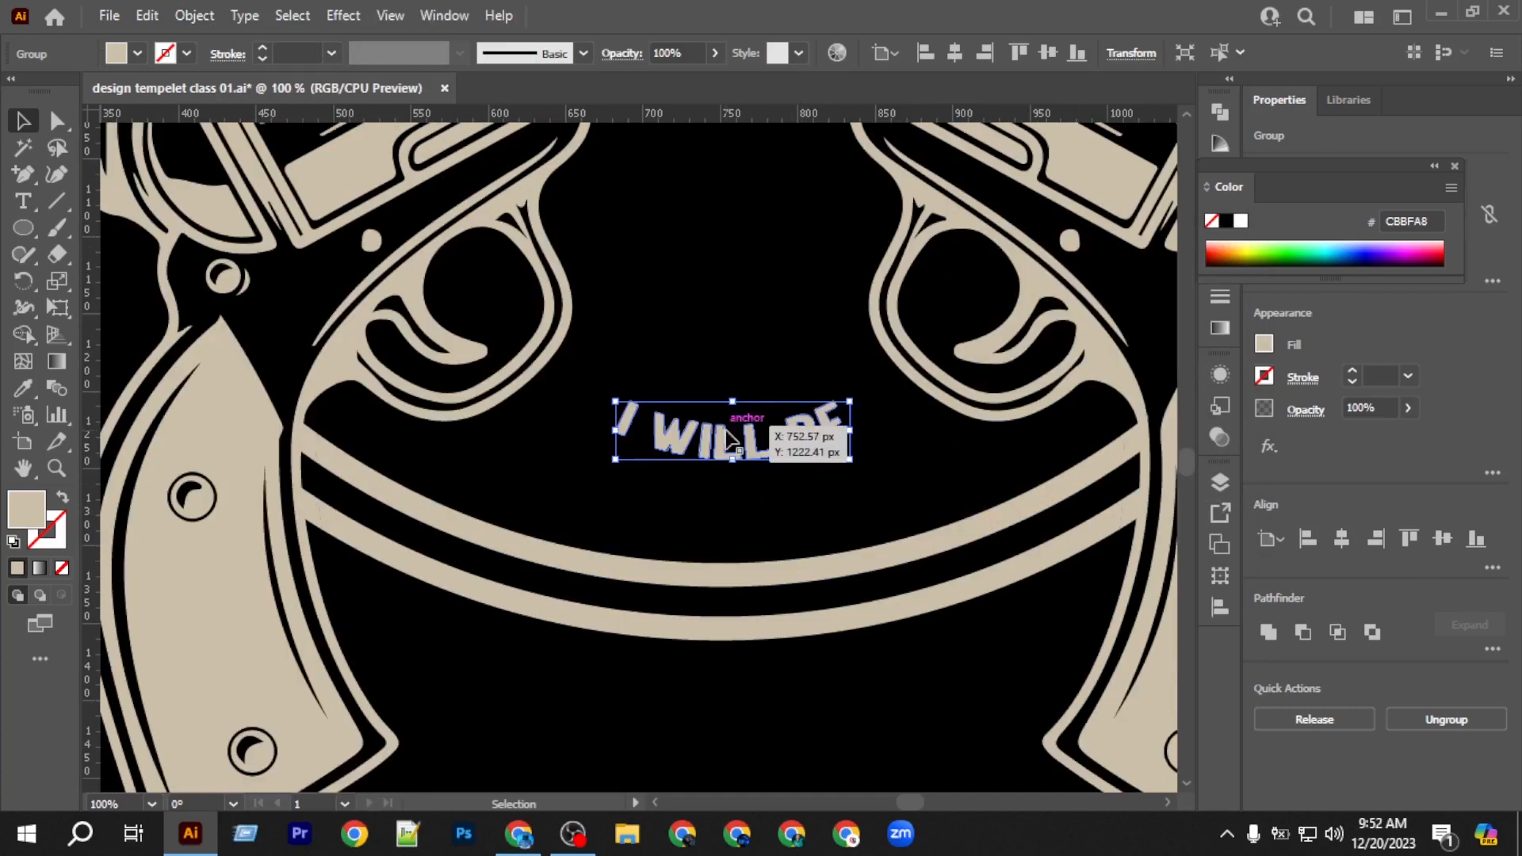
pyautogui.click(955, 53)
pyautogui.moveTo(607, 428); pyautogui.dragTo(467, 430)
pyautogui.moveTo(837, 430); pyautogui.dragTo(902, 429)
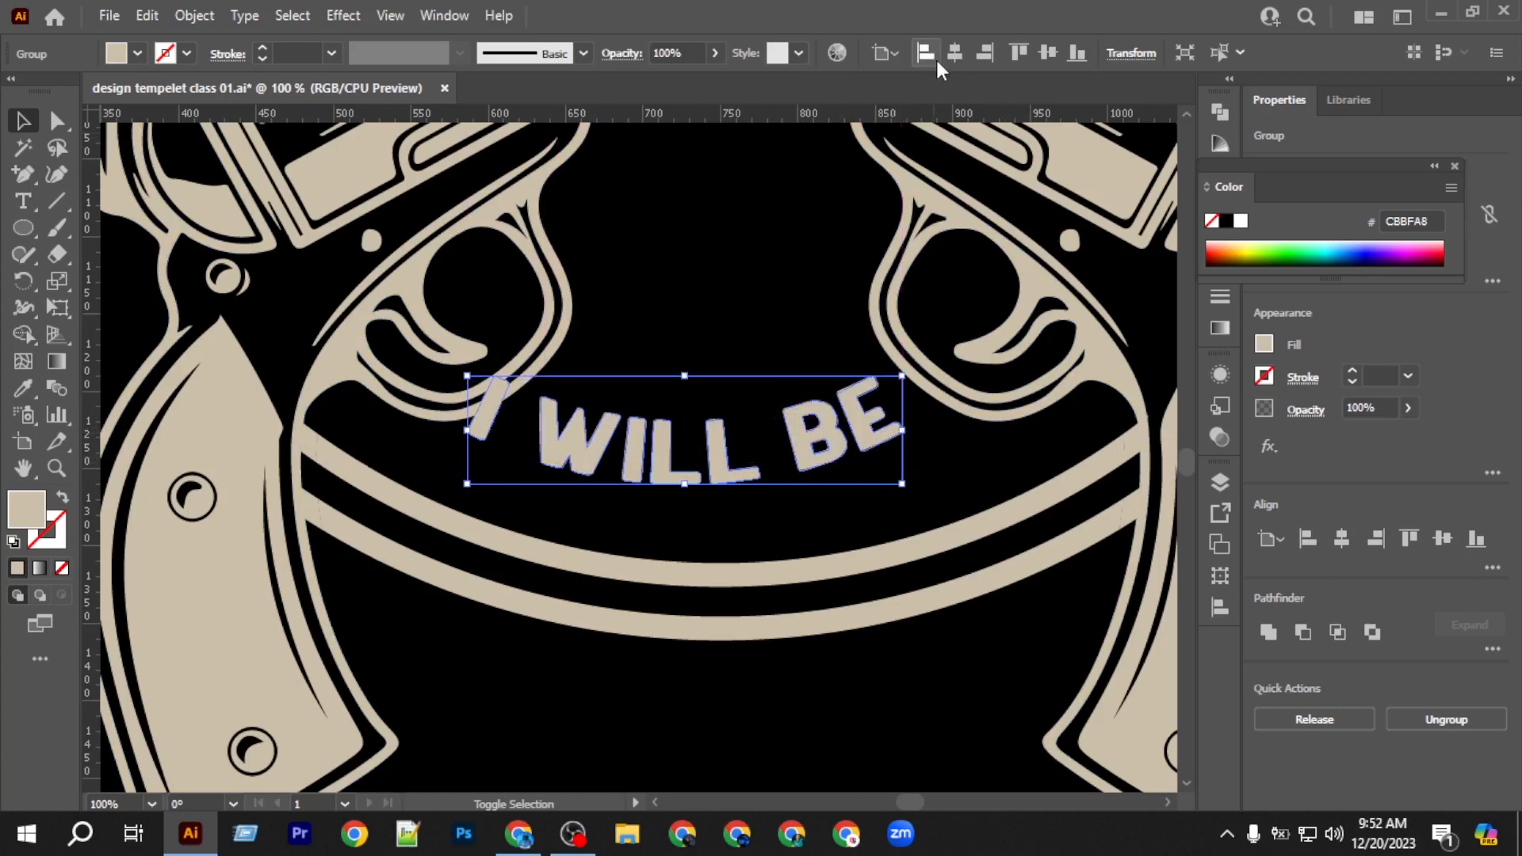
pyautogui.click(955, 53)
# Nudge "I WILL BE" down until it sits just above the inner line of the lower ring, then deselect it.
pyautogui.hotkey('shift', 'Down')
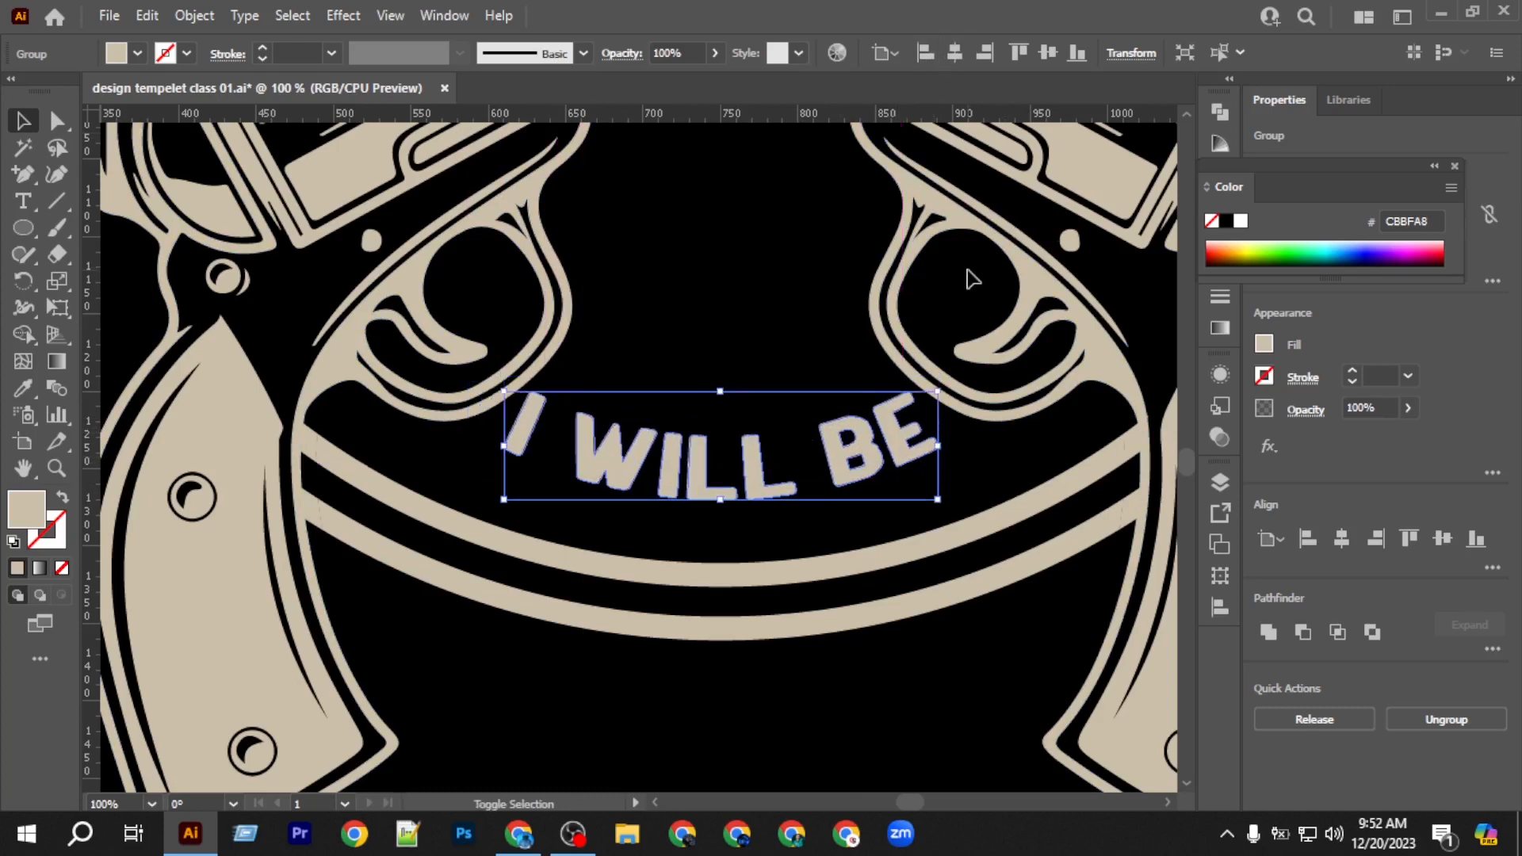
pyautogui.hotkey('shift', 'Down')
pyautogui.hotkey('shift', 'Down')
pyautogui.hotkey('shift', 'Down')
pyautogui.hotkey('shift', 'Up')
pyautogui.hotkey('shift', 'Down')
pyautogui.press('Up')
pyautogui.press('Up')
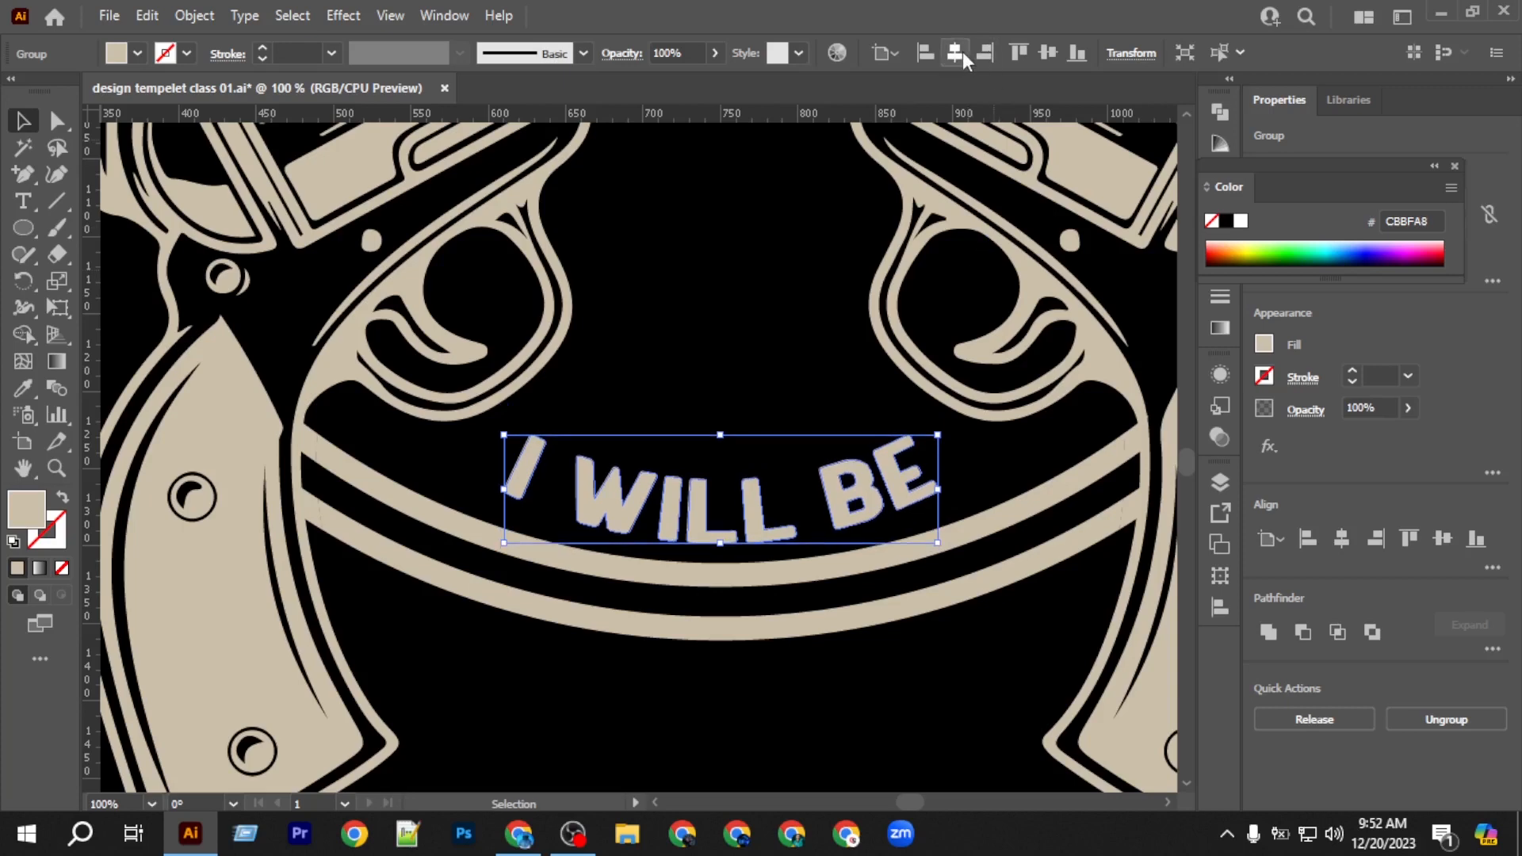
pyautogui.click(879, 655)
# Delete the two horizontal guides crossing the artboards.
pyautogui.scroll(-4, 880, 655)
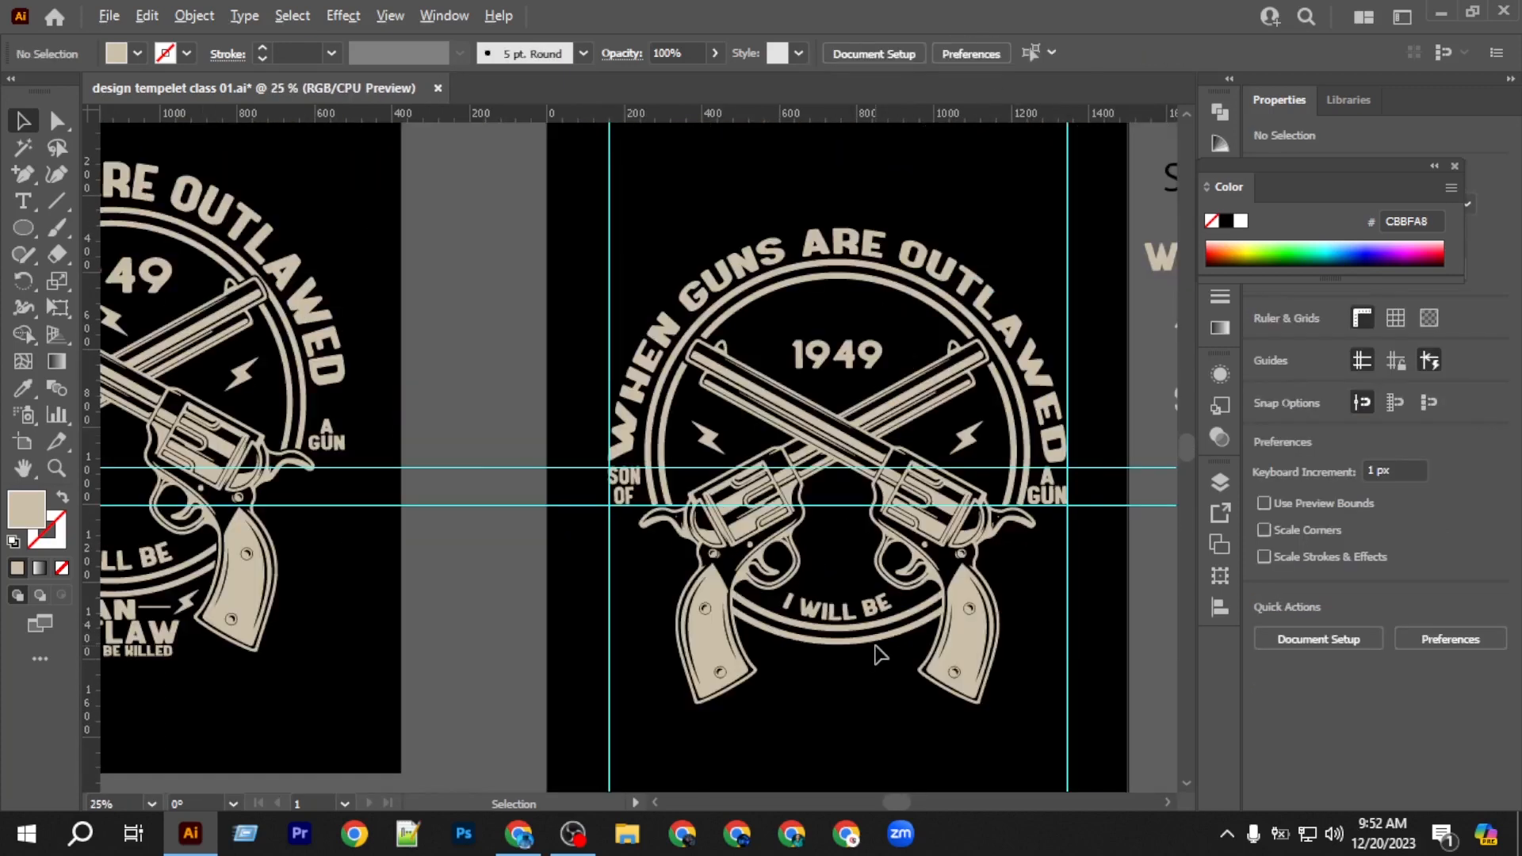
pyautogui.scroll(-1, 880, 655)
pyautogui.scroll(1, 880, 655)
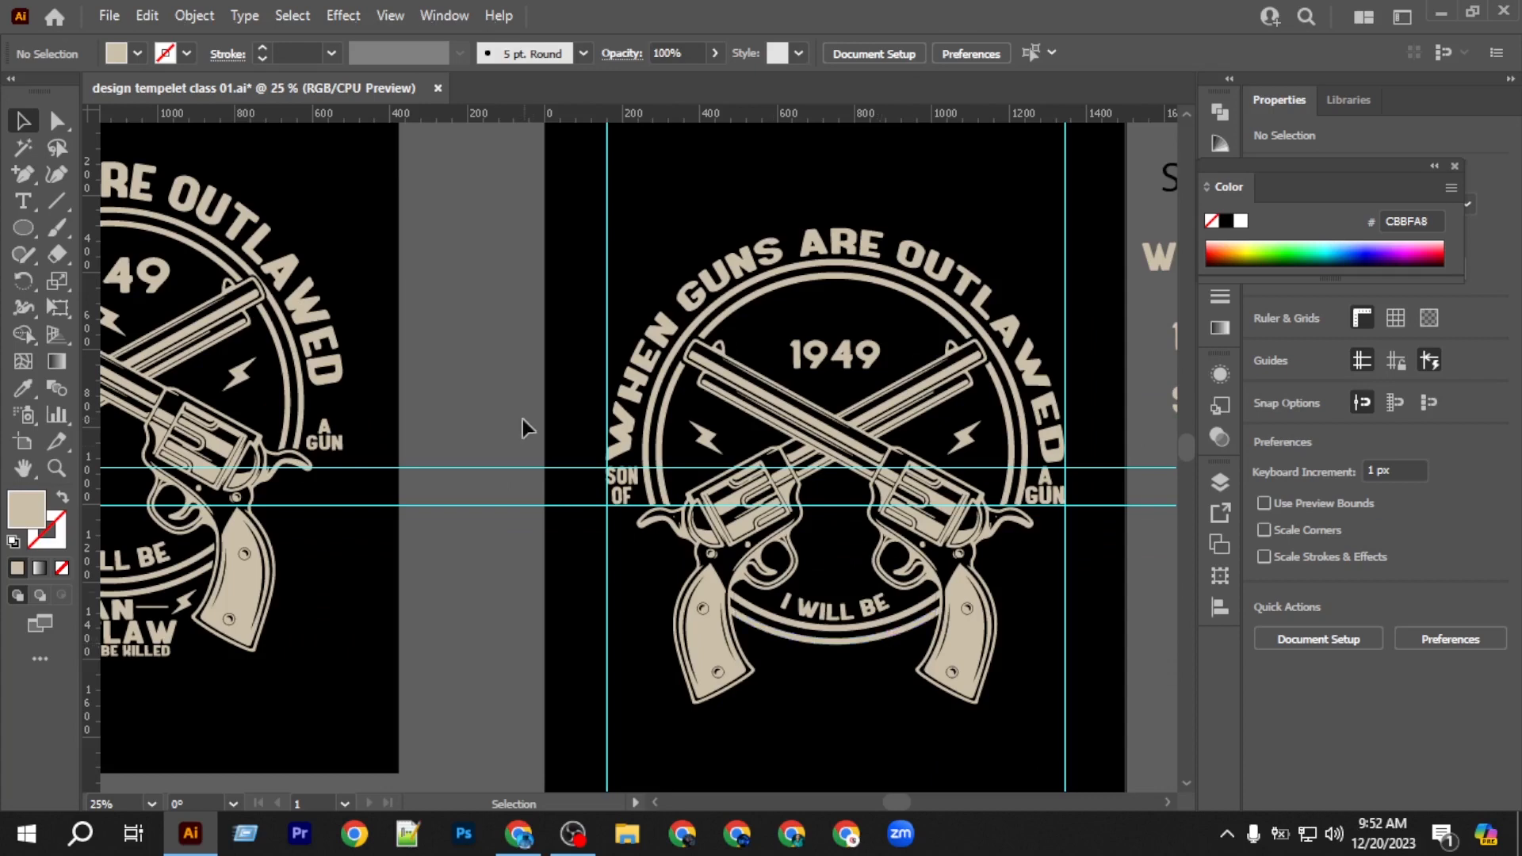
pyautogui.moveTo(507, 561); pyautogui.dragTo(509, 558)
pyautogui.press('Delete')
# Duplicate the pair of lightning bolts to the area below the lower ring, between the revolver grips.
pyautogui.hscroll(1, 870, 656)
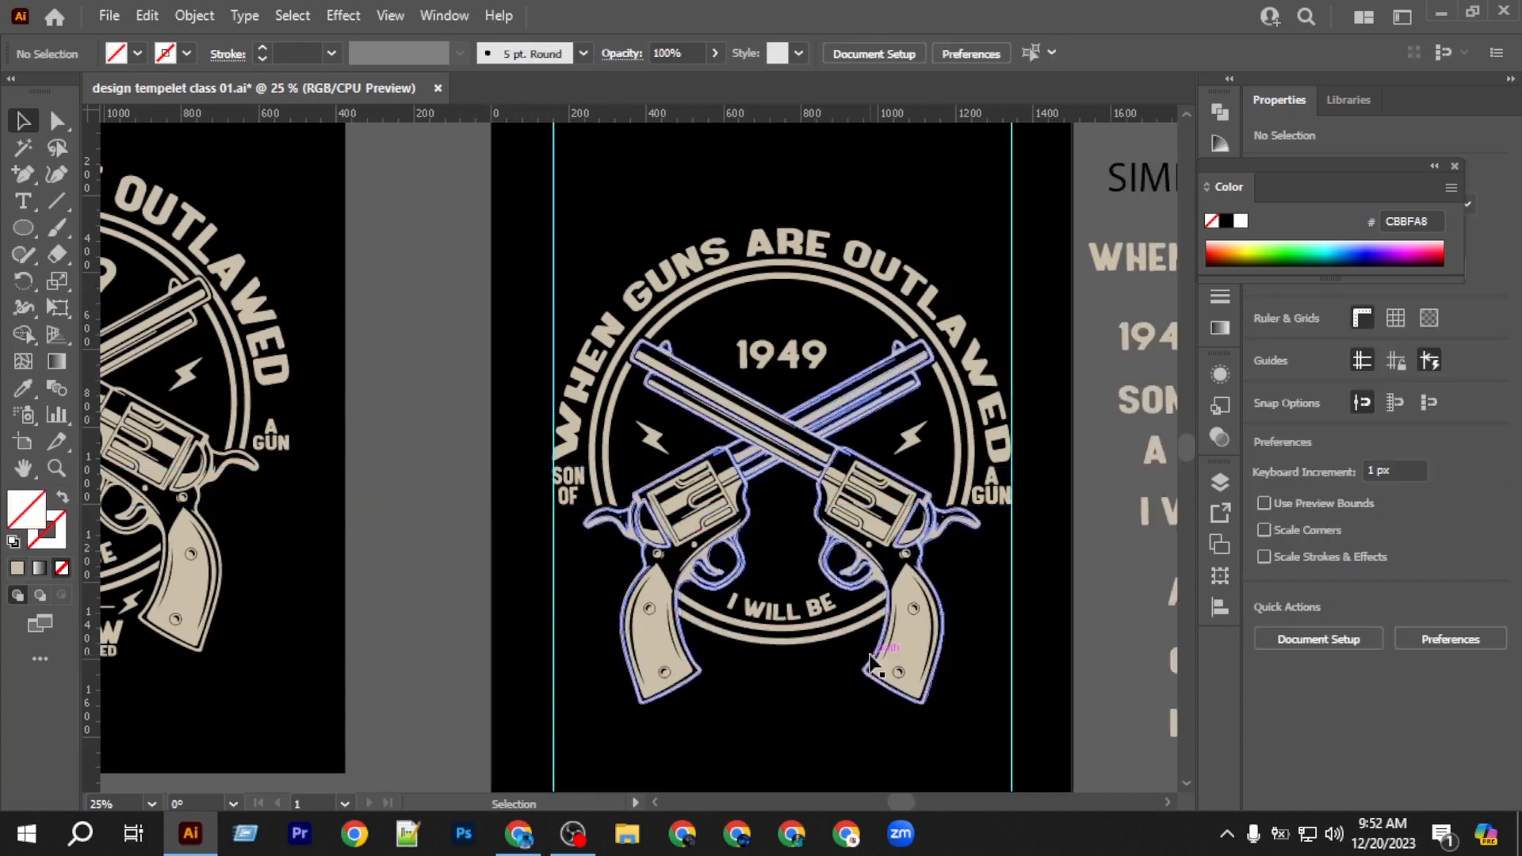
pyautogui.scroll(-2, 870, 658)
pyautogui.scroll(2, 871, 658)
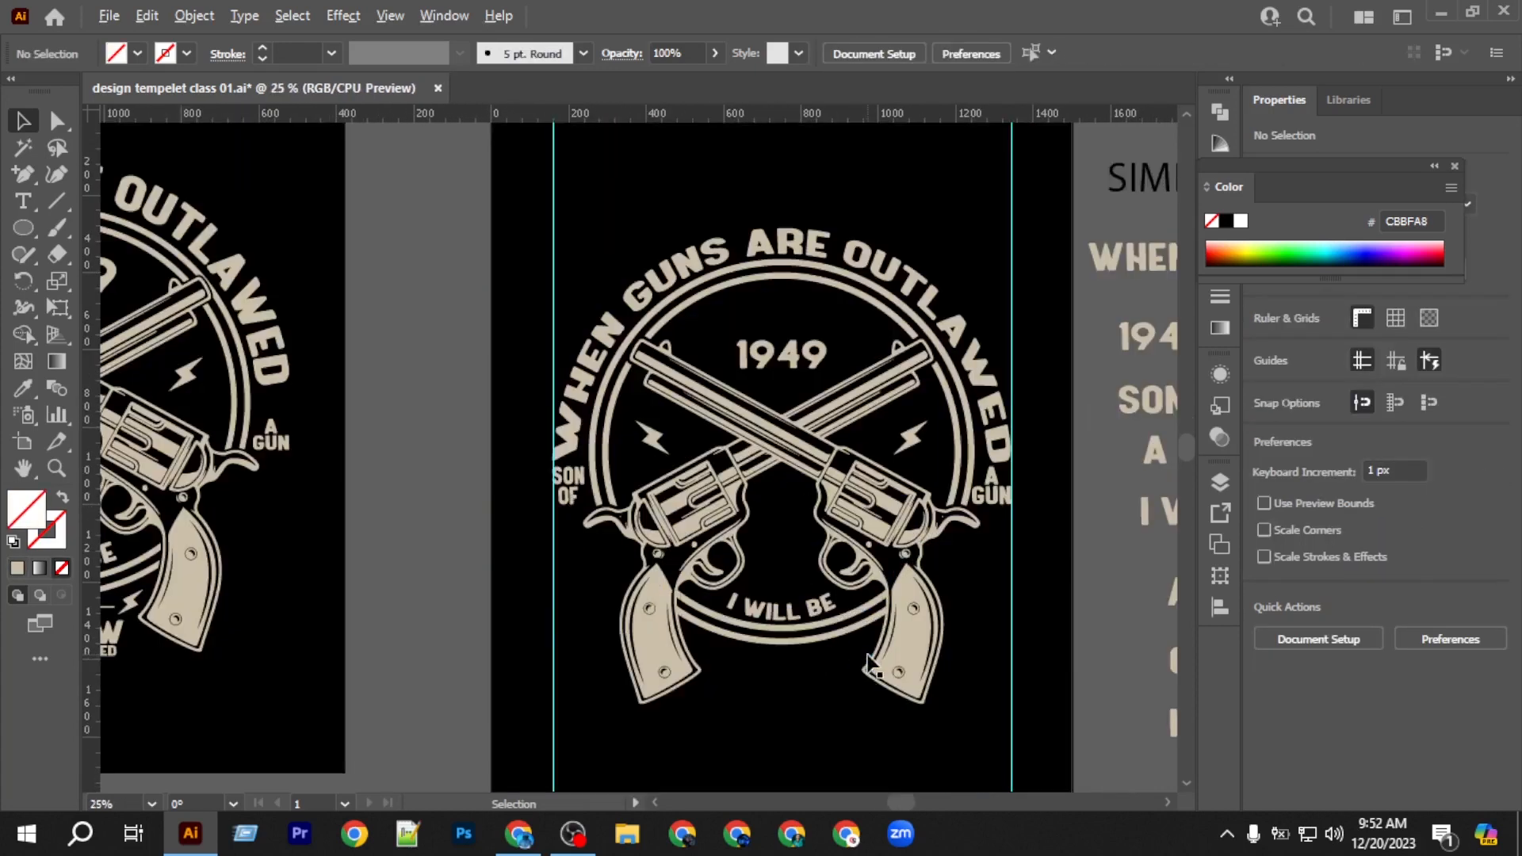
pyautogui.moveTo(910, 449); pyautogui.dragTo(876, 662)
pyautogui.scroll(5, 871, 662)
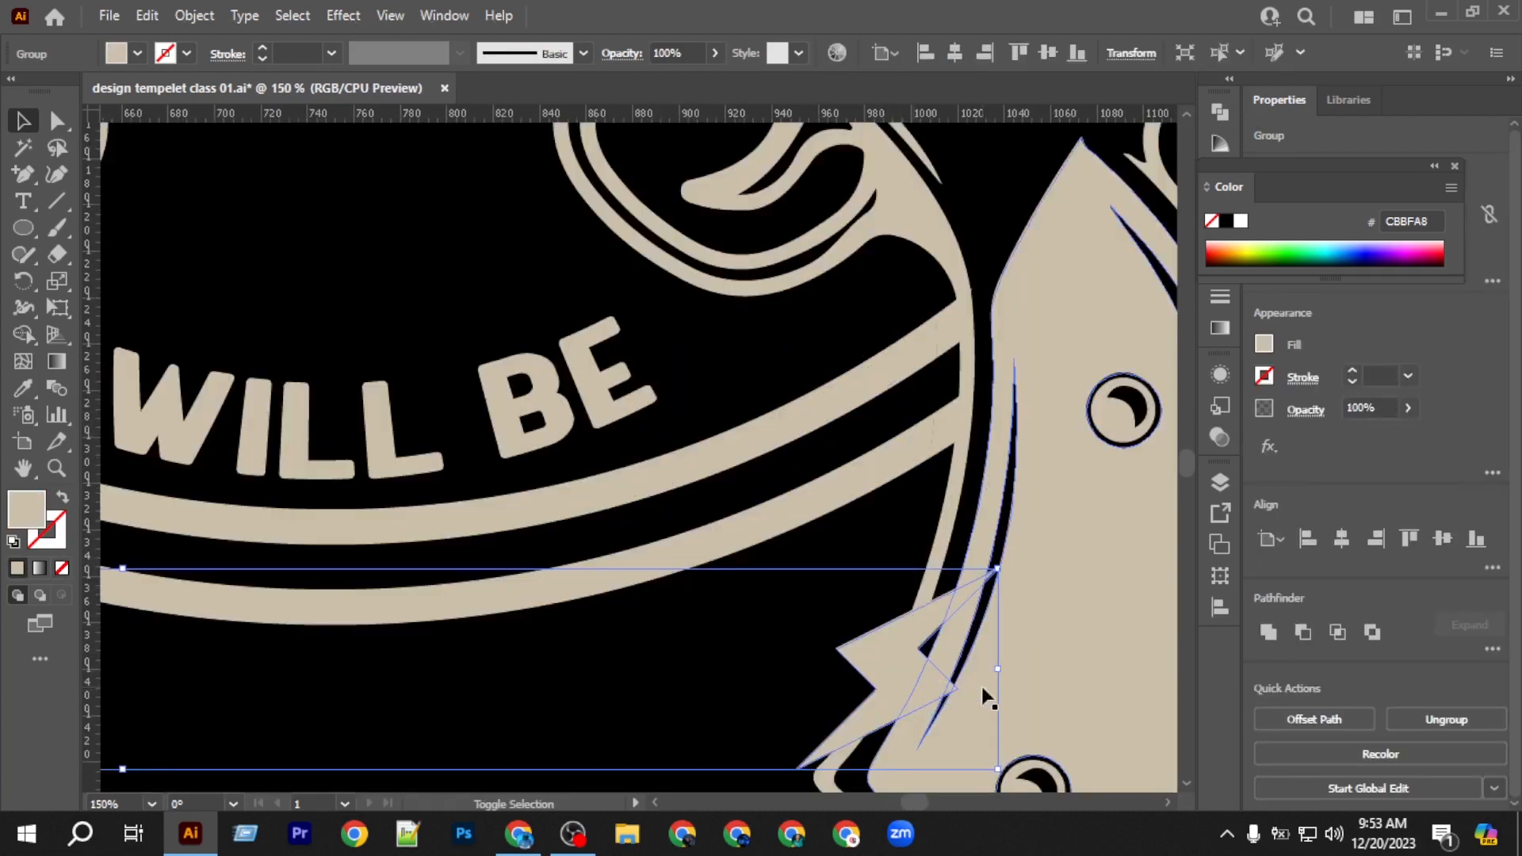
# Scale the lower lightning bolt pair down to fit between the grips and centre it horizontally on the artboard.
pyautogui.moveTo(993, 669); pyautogui.dragTo(687, 656)
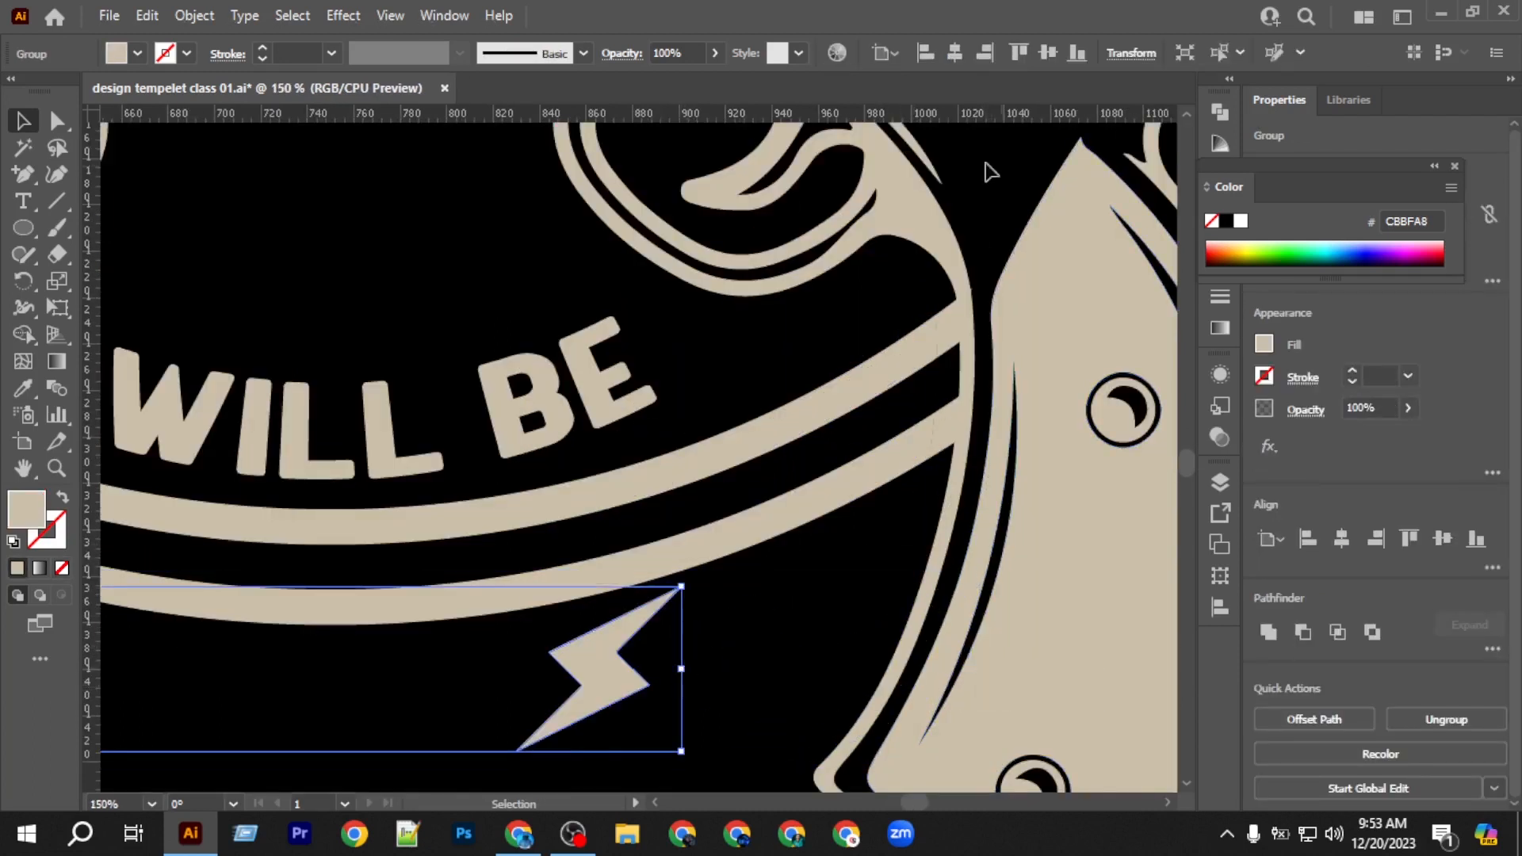
pyautogui.click(954, 53)
pyautogui.hscroll(-2, 1078, 527)
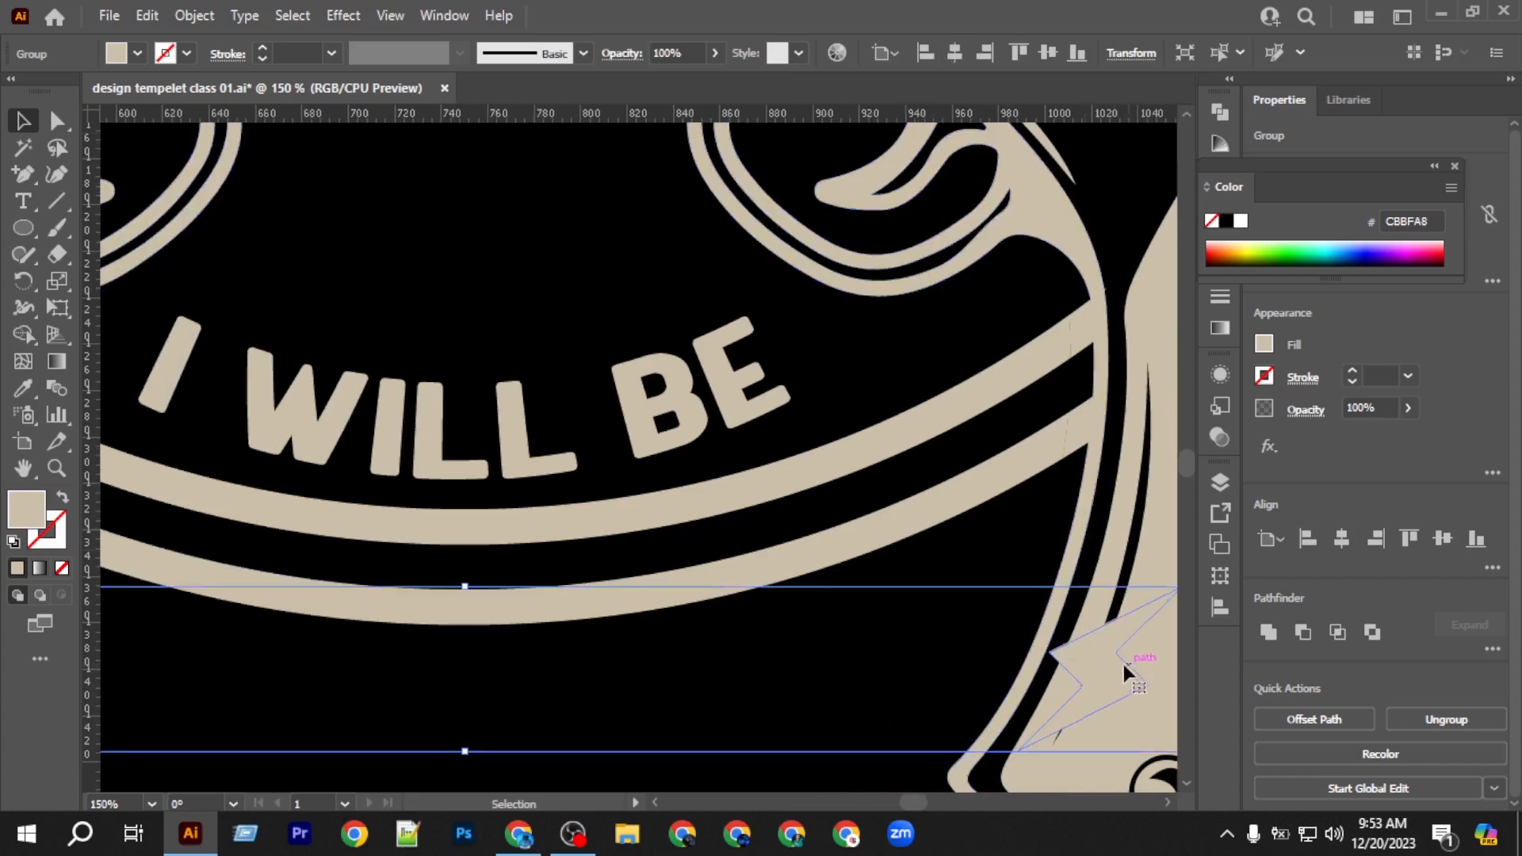
pyautogui.hscroll(2, 1101, 660)
pyautogui.moveTo(1048, 648); pyautogui.dragTo(753, 644)
pyautogui.click(985, 53)
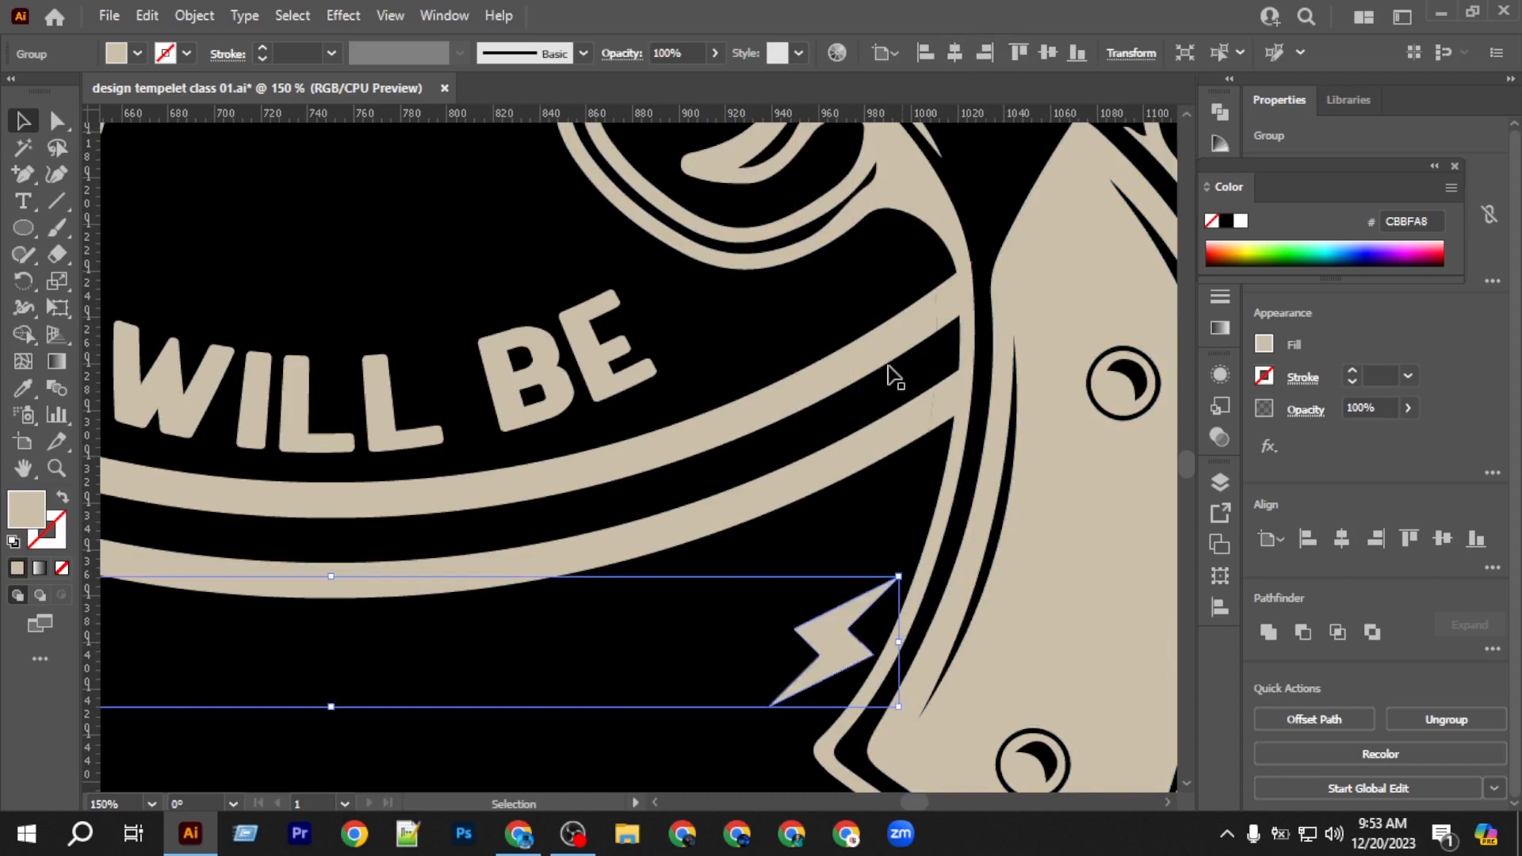
pyautogui.moveTo(901, 644); pyautogui.dragTo(425, 669)
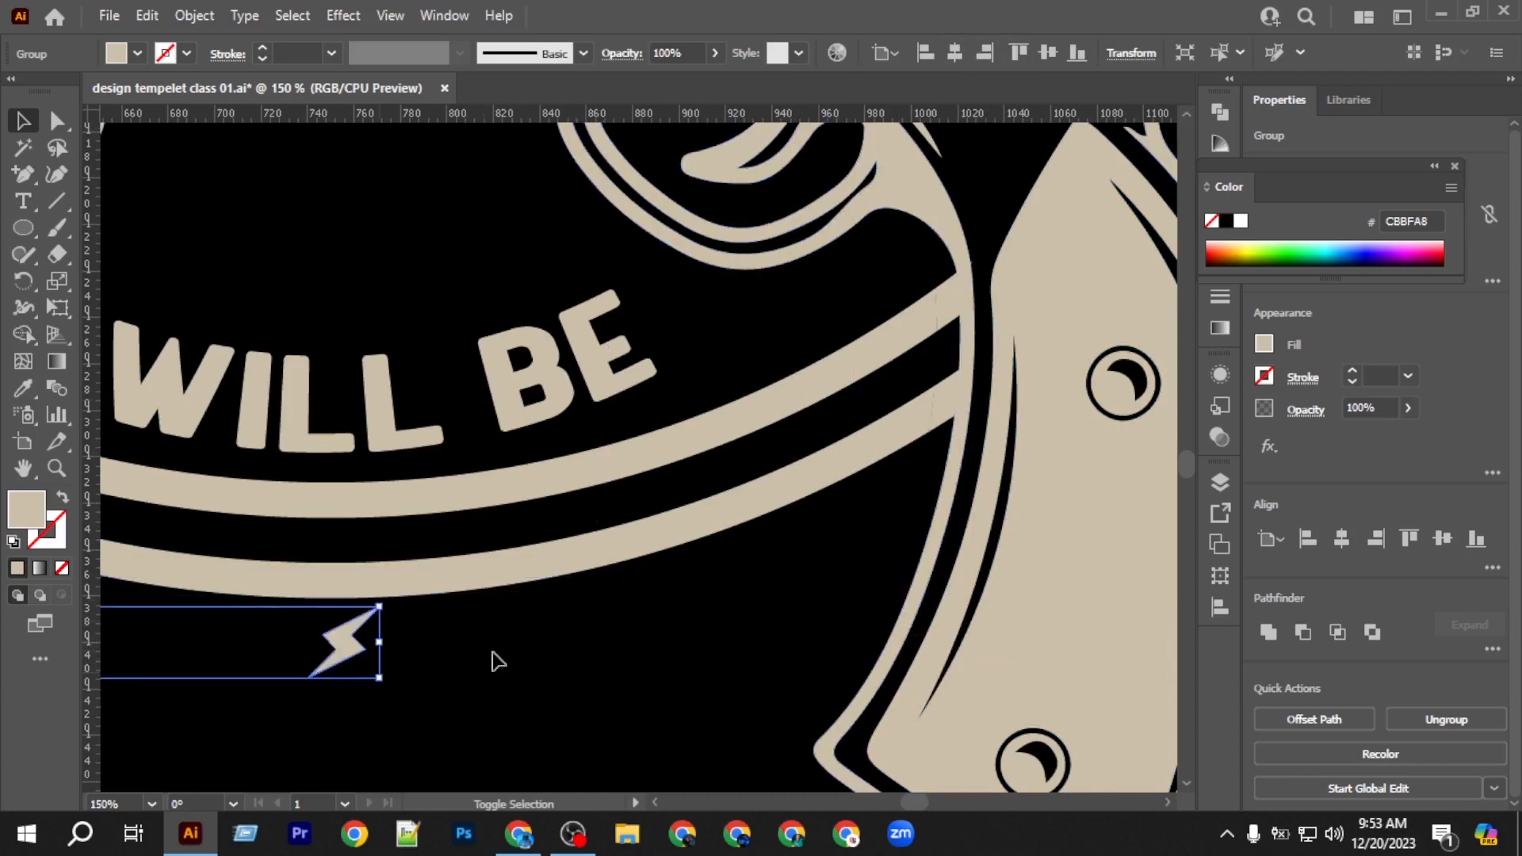
pyautogui.click(954, 53)
pyautogui.scroll(-2, 810, 426)
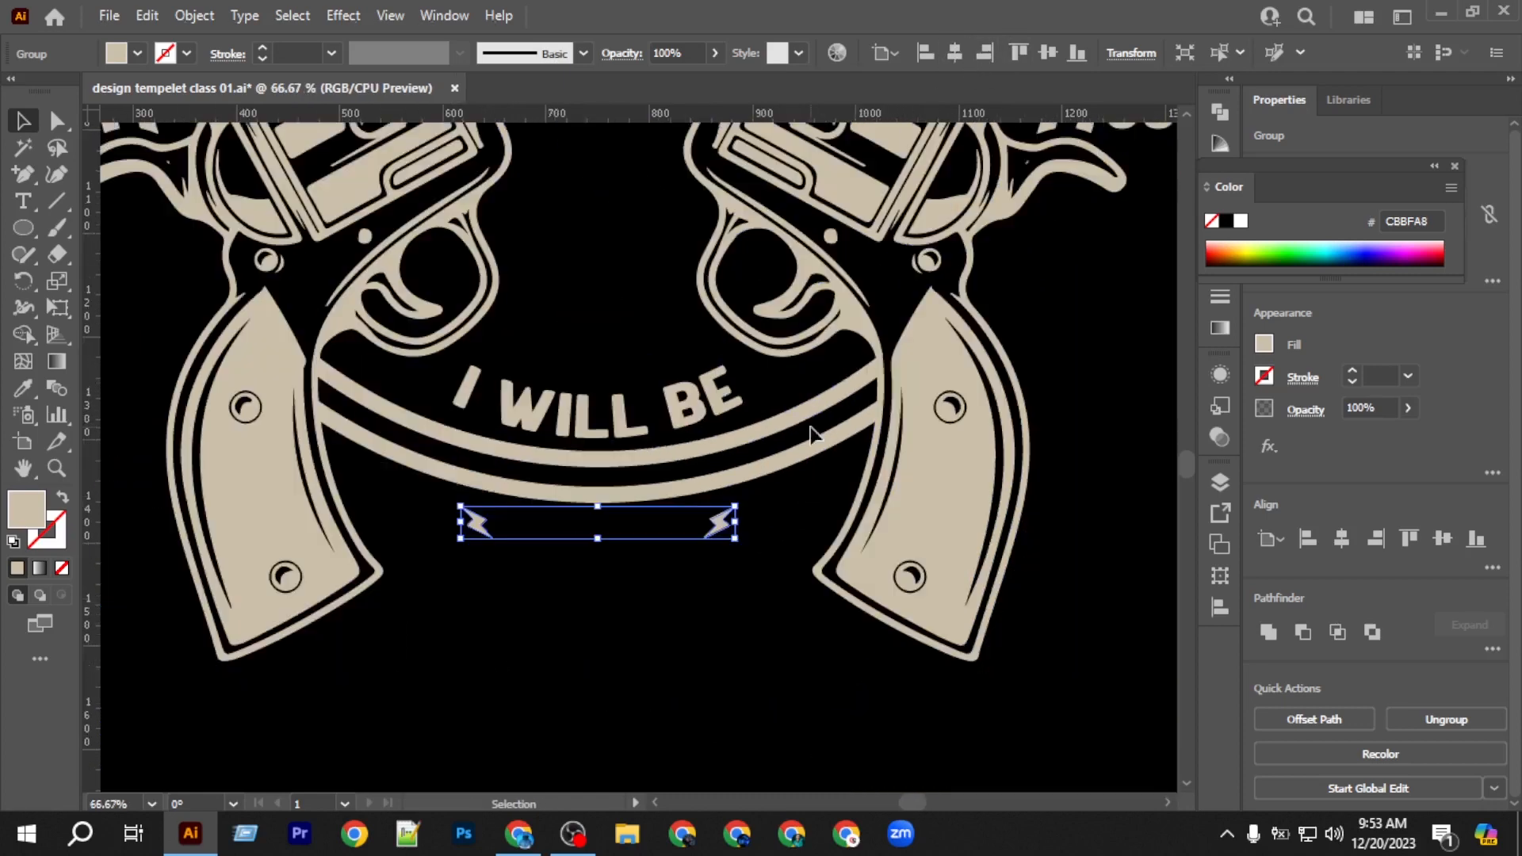
# Enlarge the lower lightning bolt pair proportionally about its centre, keeping it just under the ring, then deselect it.
pyautogui.hscroll(-5, 795, 558)
pyautogui.click(774, 581)
pyautogui.scroll(3, 642, 559)
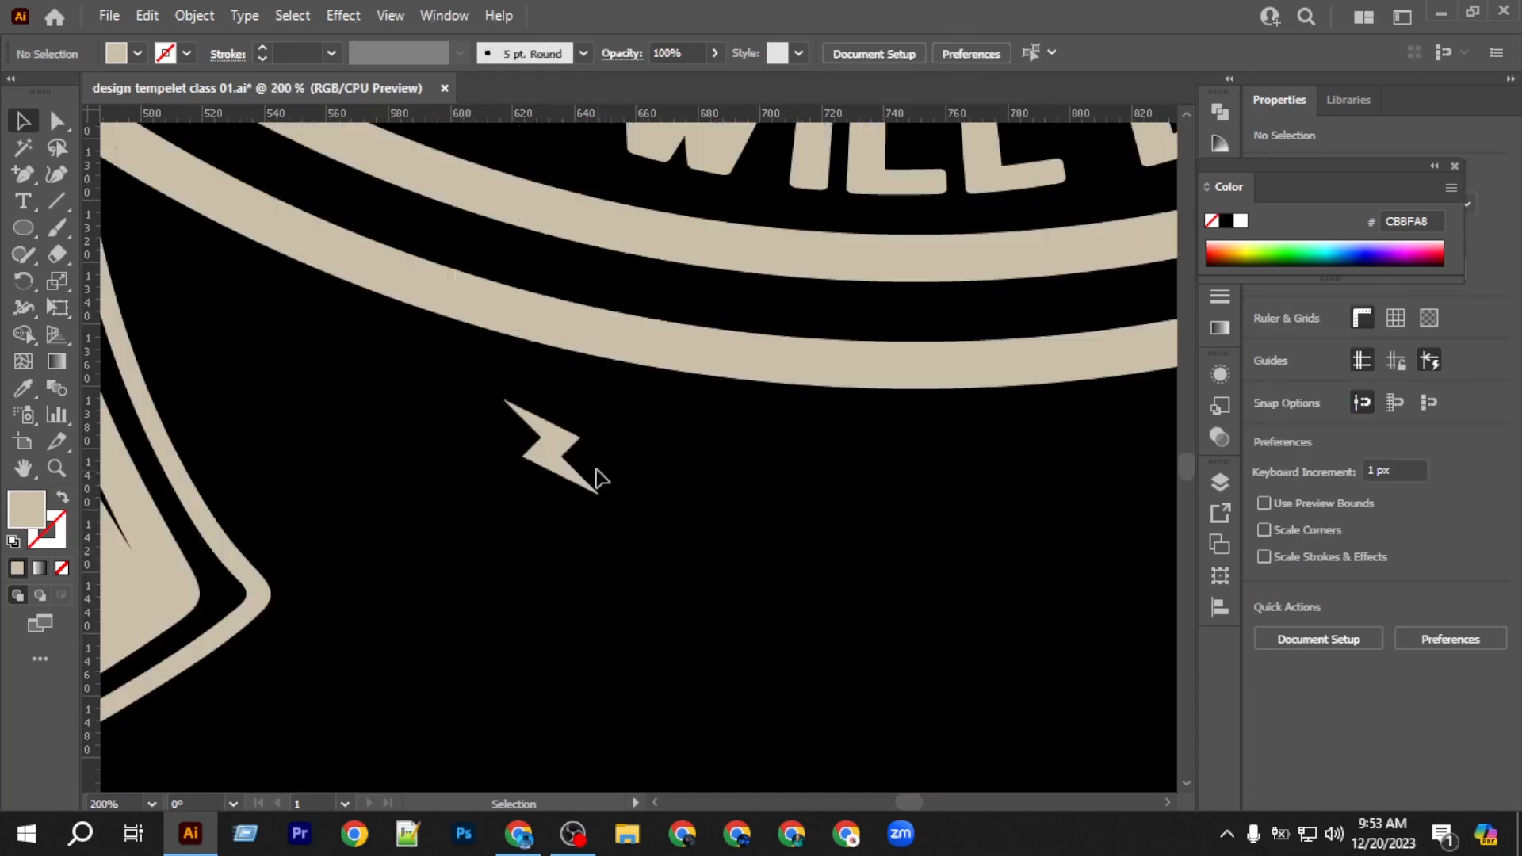
pyautogui.click(577, 473)
pyautogui.moveTo(502, 449); pyautogui.dragTo(266, 447)
pyautogui.scroll(-4, 844, 476)
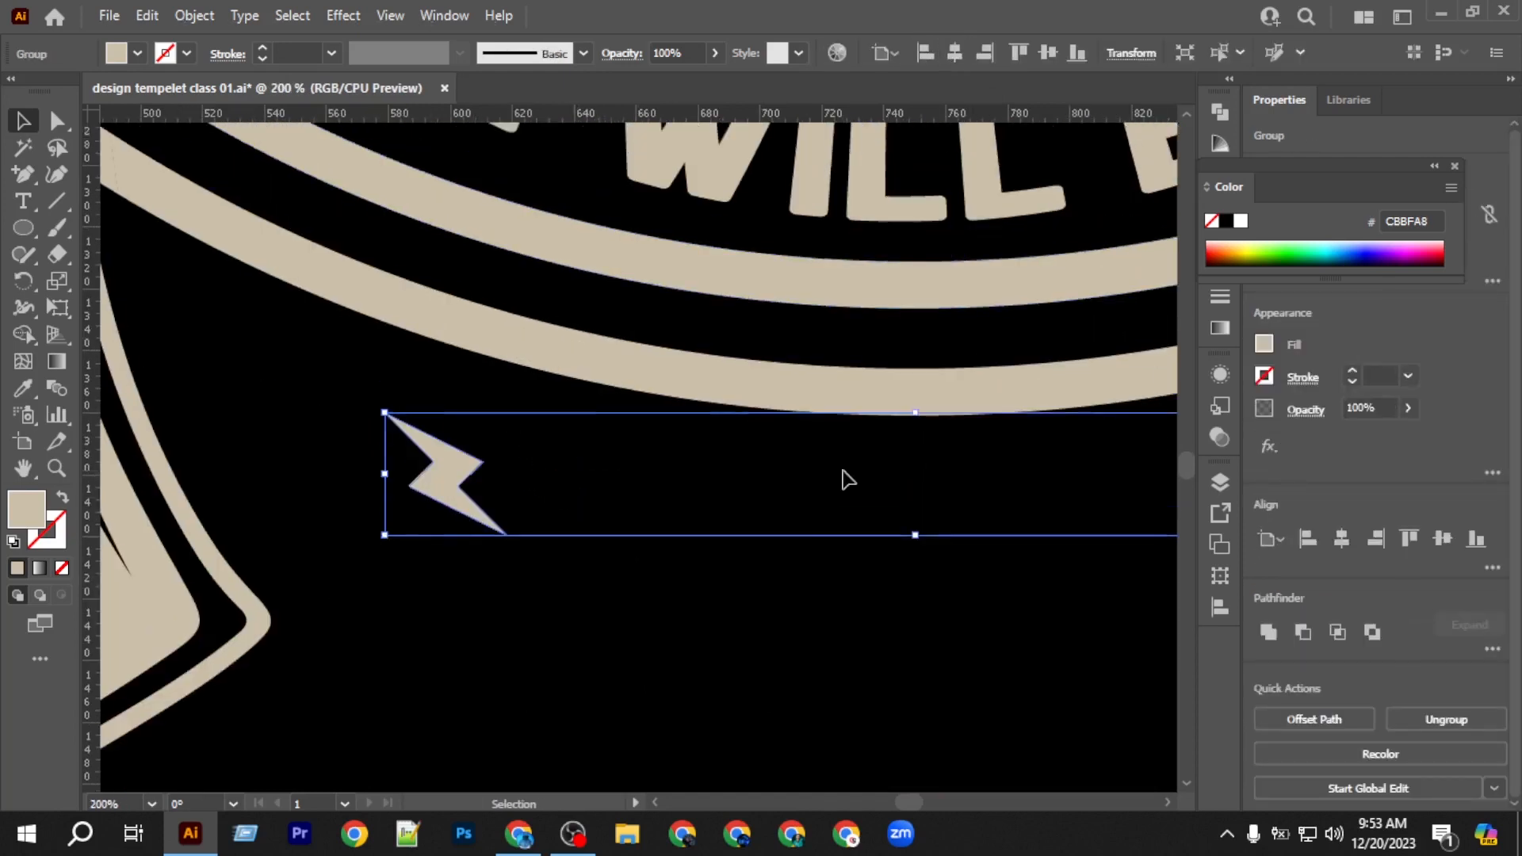
pyautogui.click(872, 711)
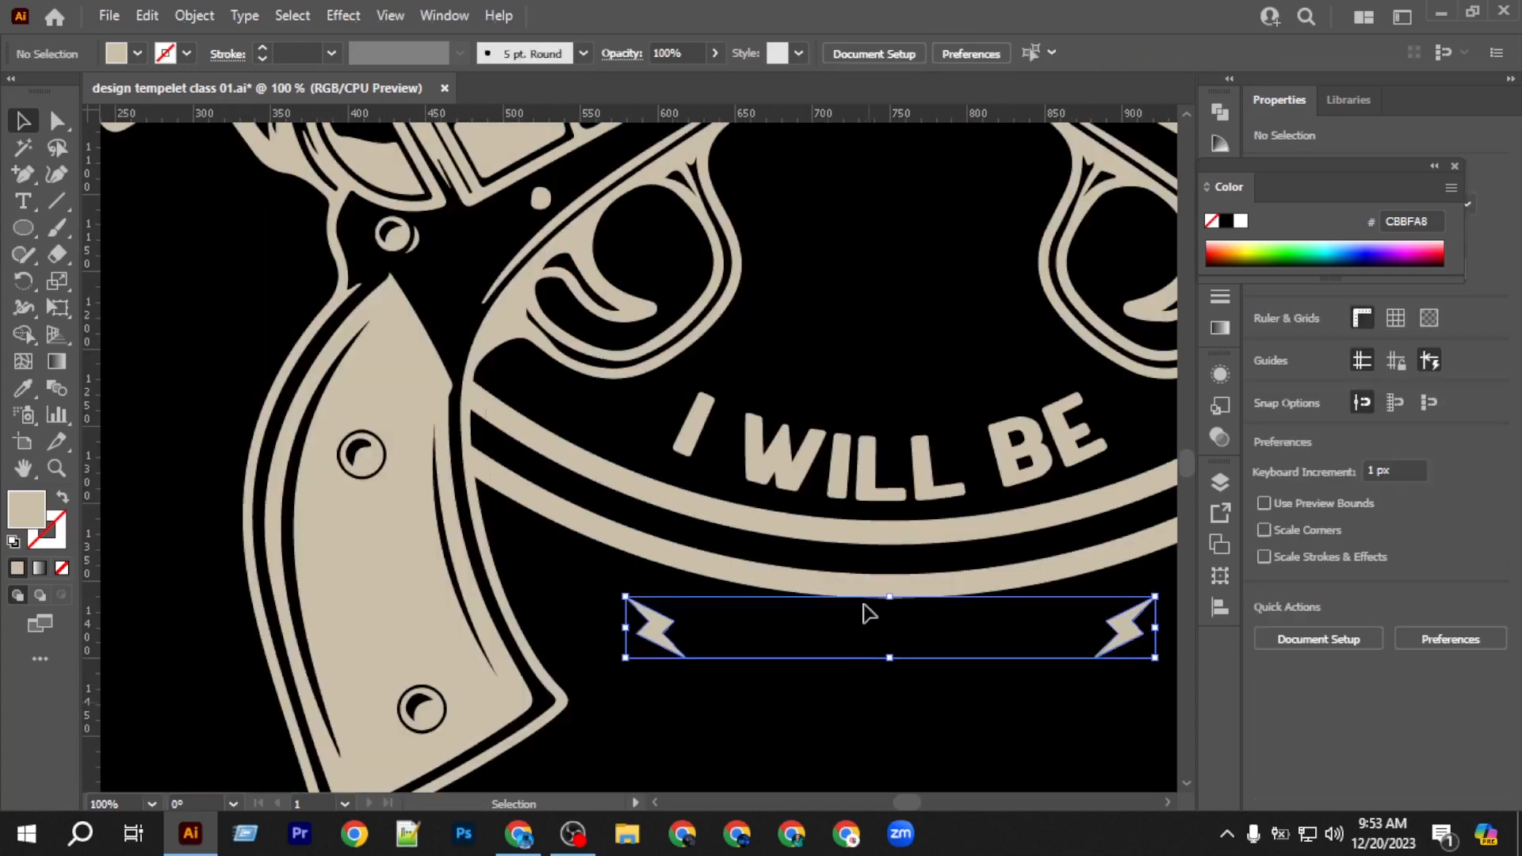
# Move the lower bolt pair slightly away from the ring, widen it a little more proportionally and recentre it on the artboard.
pyautogui.scroll(-3, 1054, 475)
pyautogui.click(1123, 469)
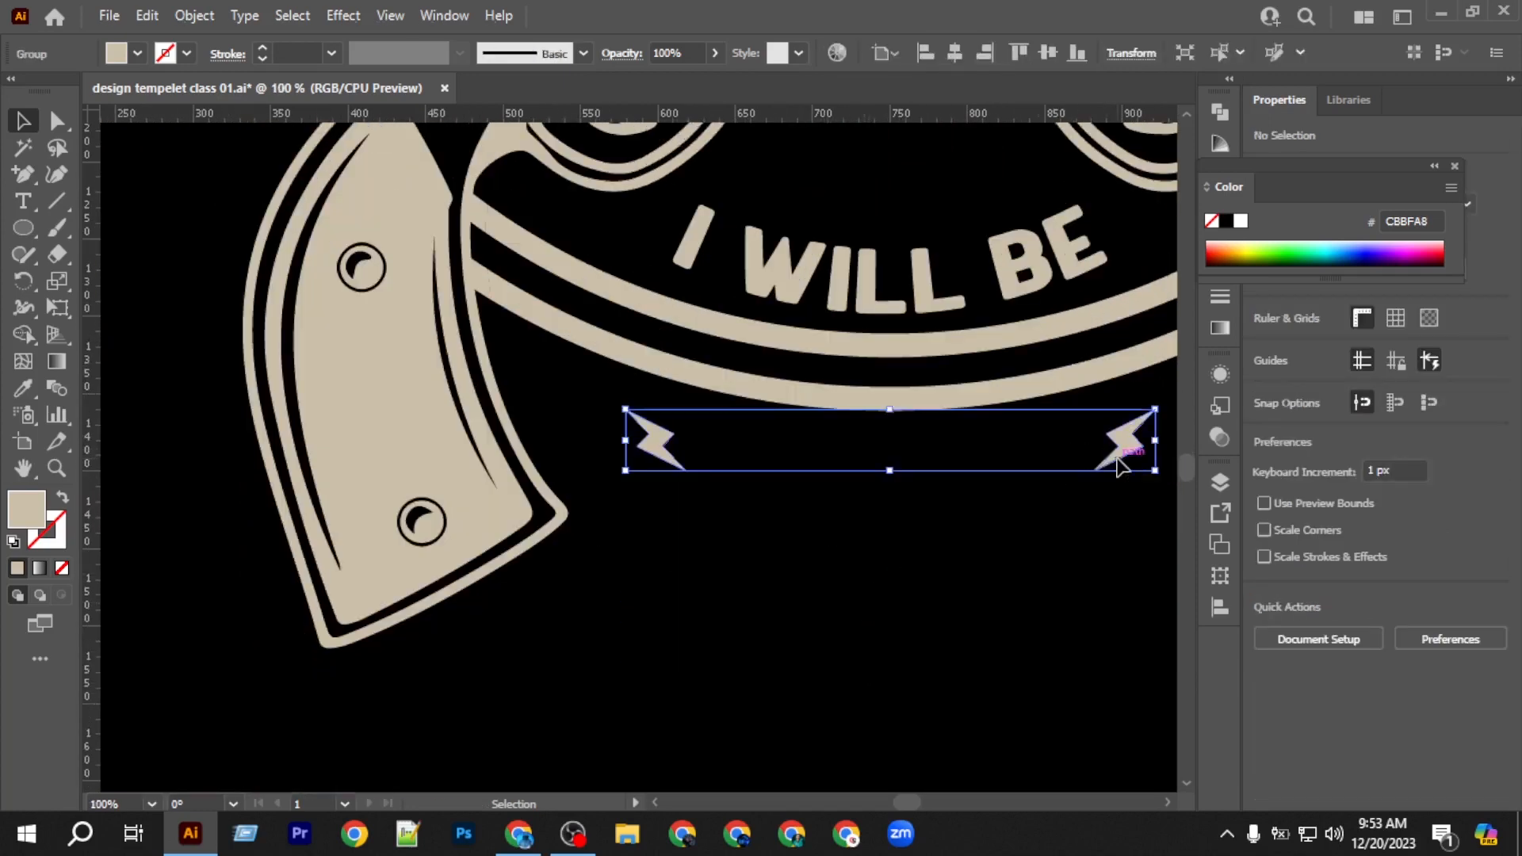
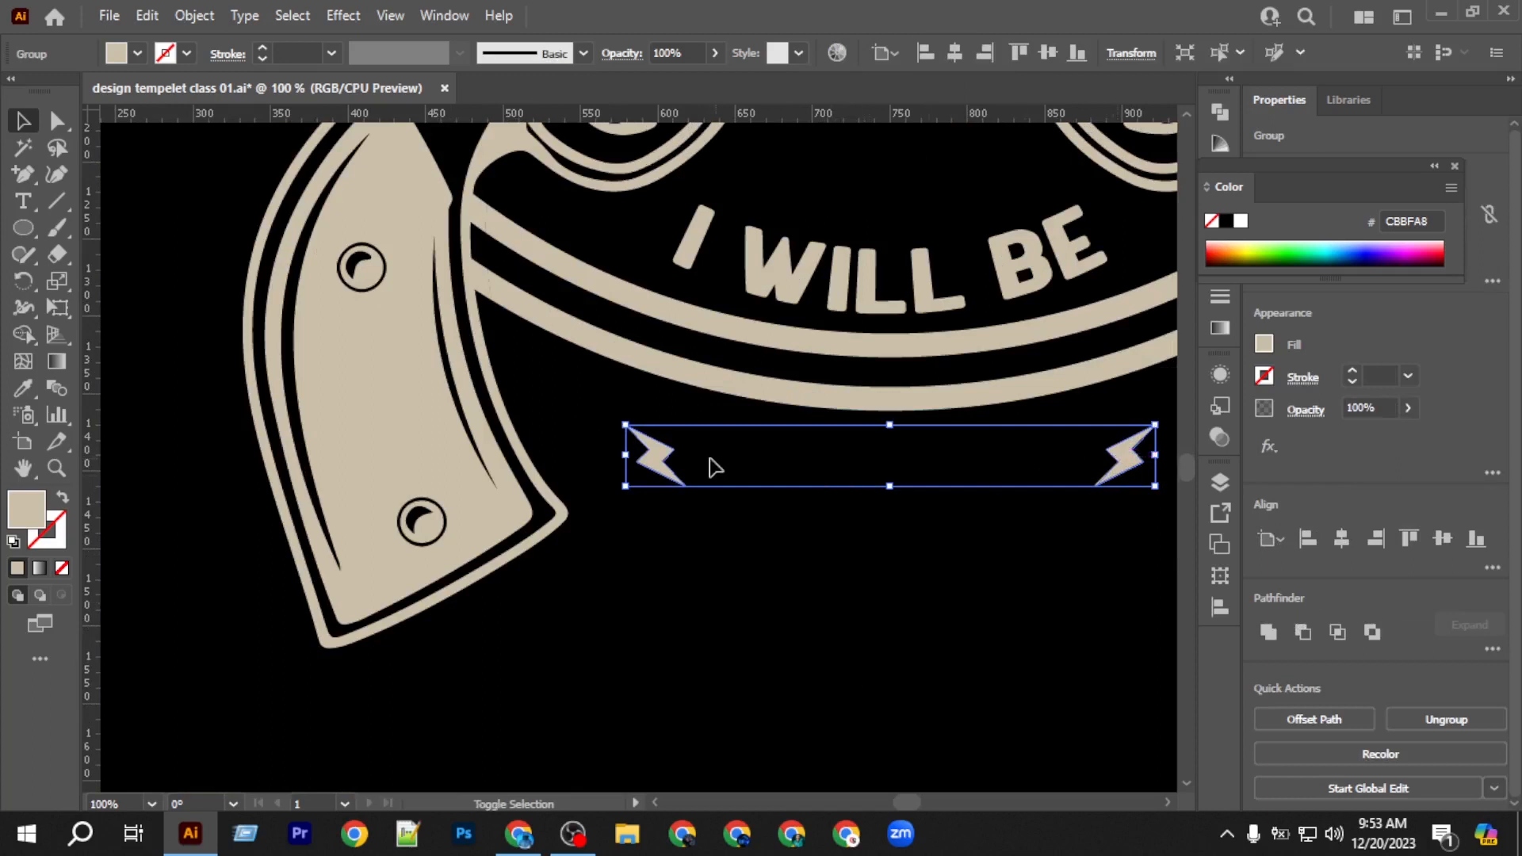
pyautogui.moveTo(626, 458); pyautogui.dragTo(573, 455)
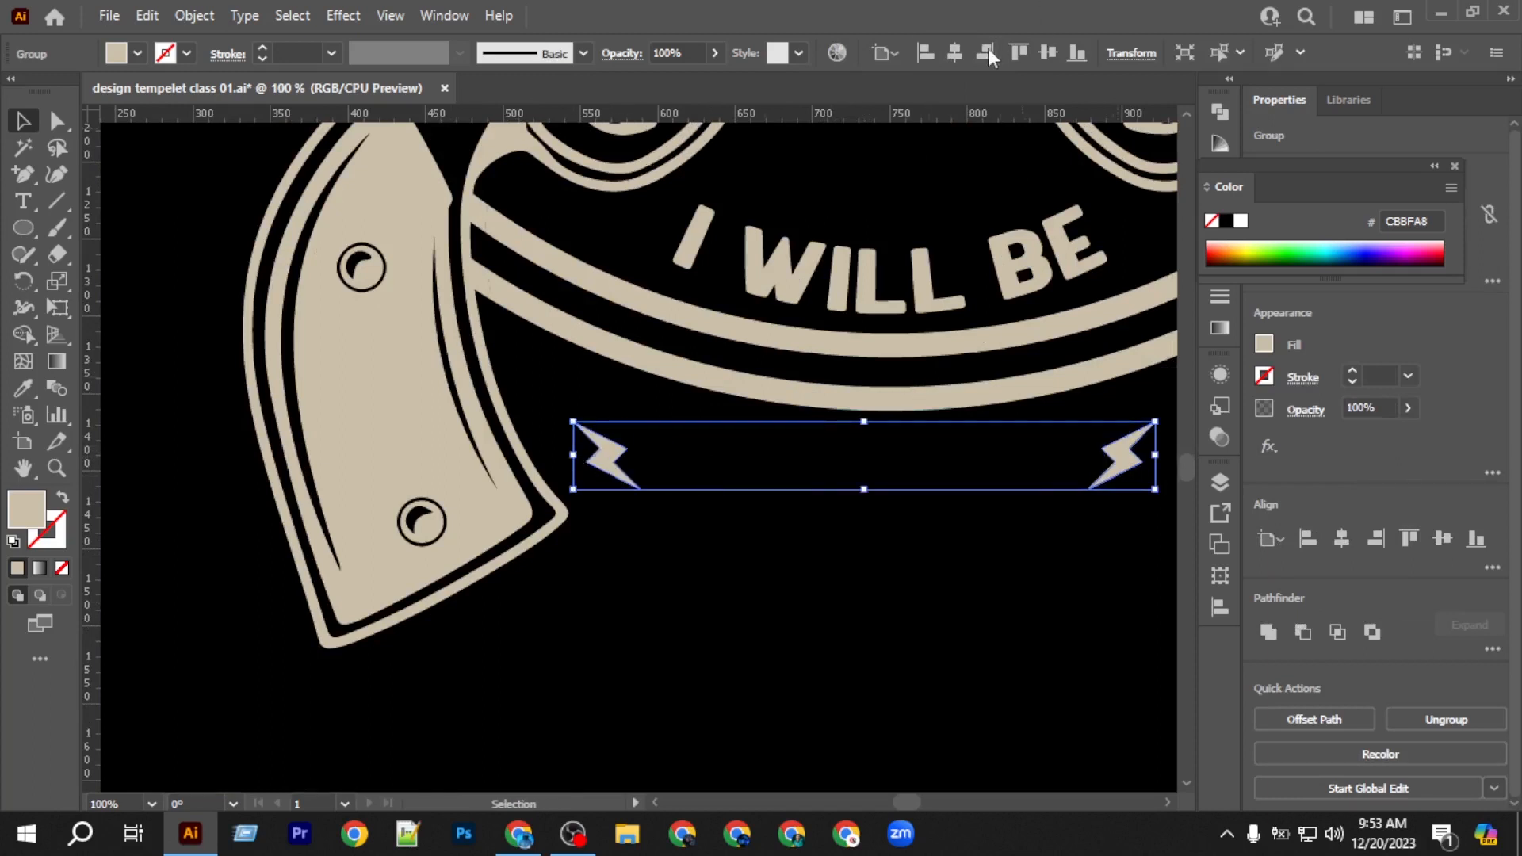
pyautogui.click(954, 56)
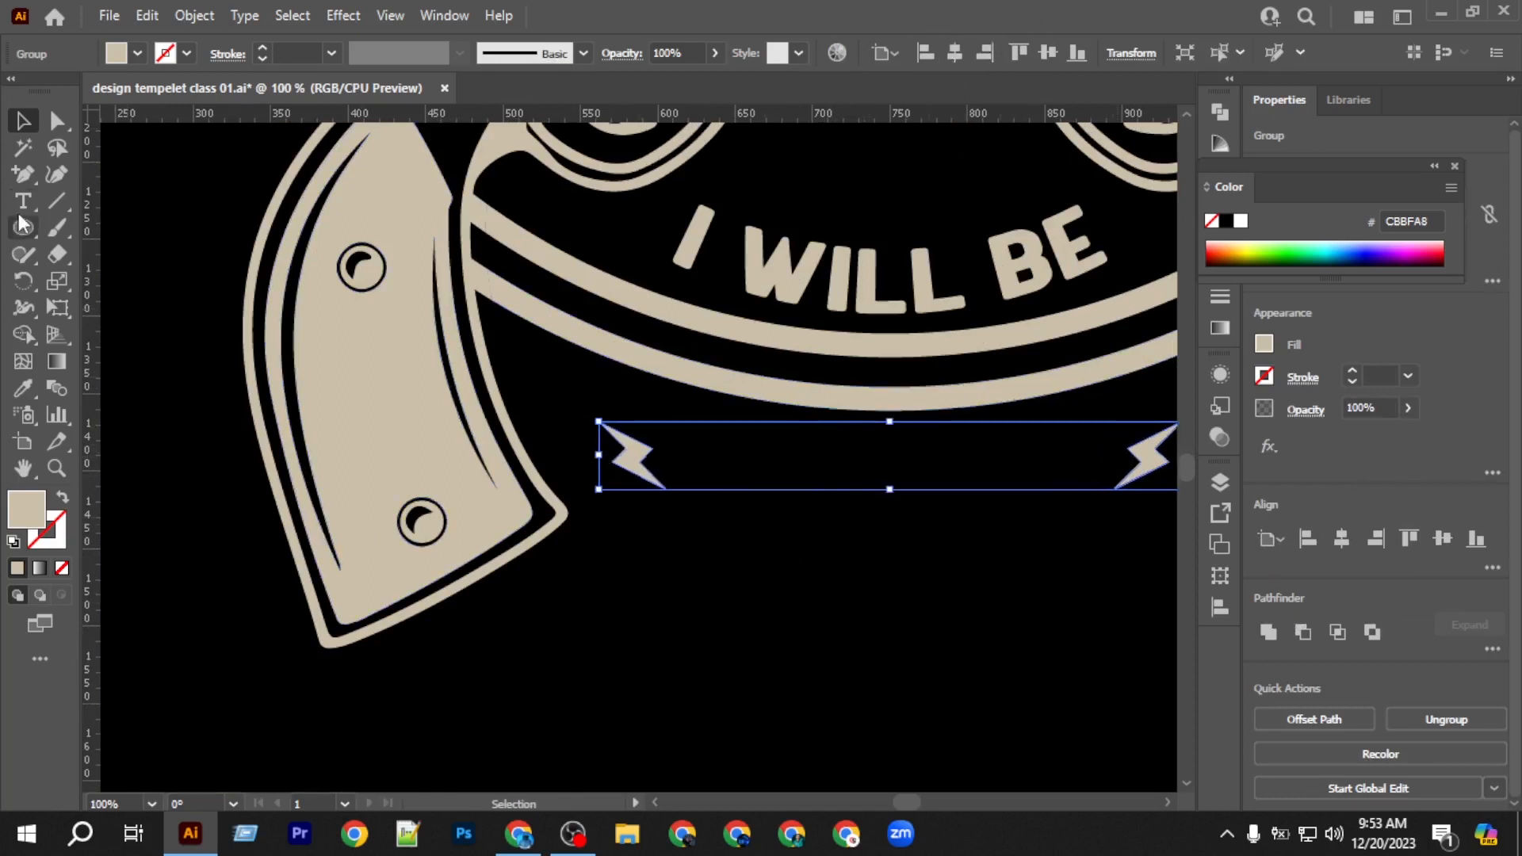
# Draw a horizontal line about 121 px long beside the left lower bolt and give it the tan CBBFA8 stroke without fill.
pyautogui.moveTo(60, 203); pyautogui.dragTo(127, 206)
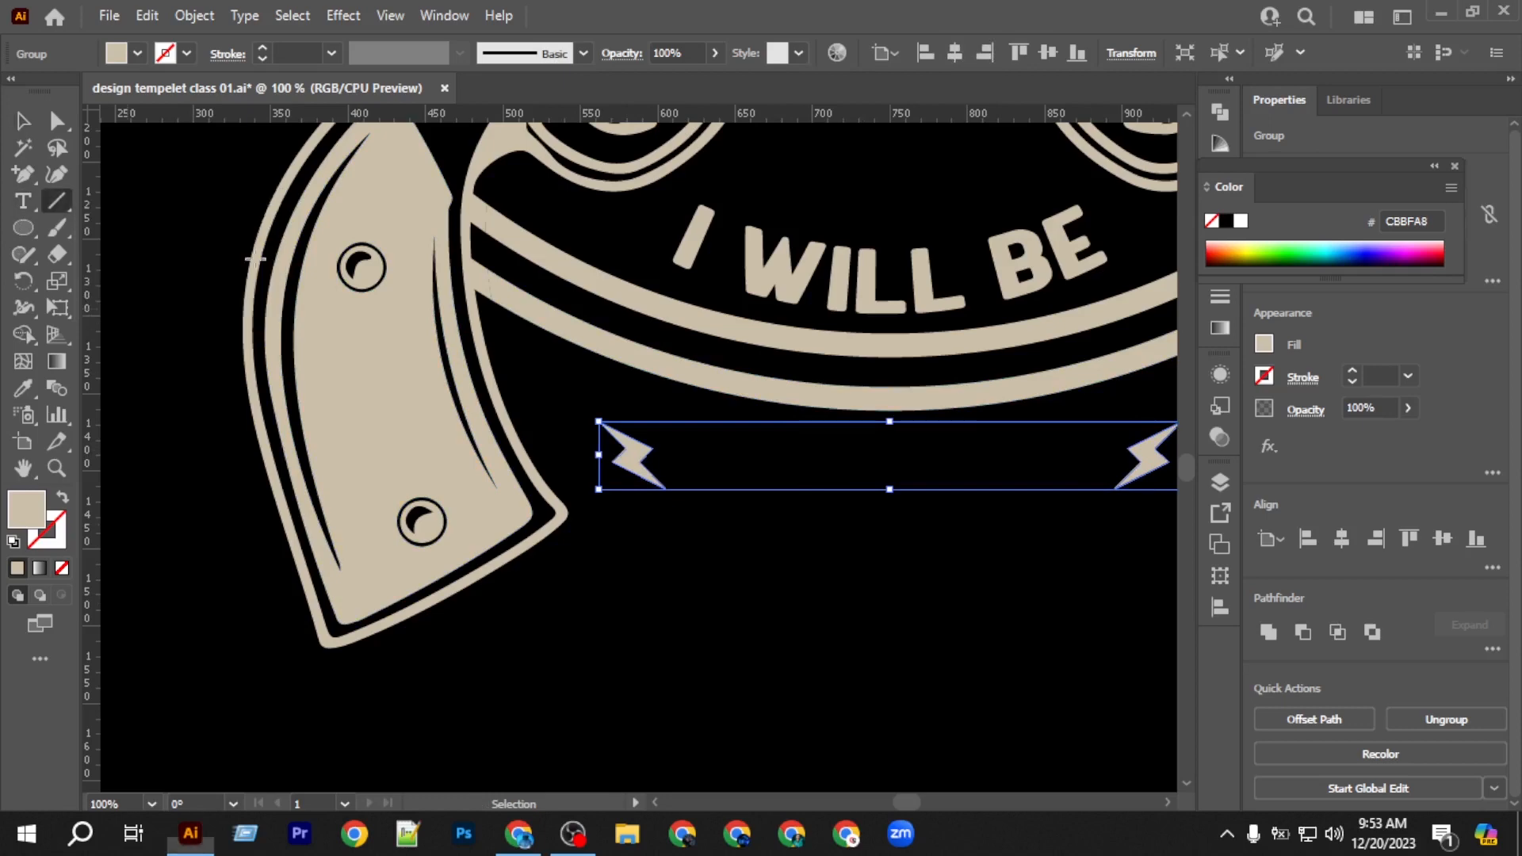
pyautogui.moveTo(674, 455); pyautogui.dragTo(862, 454)
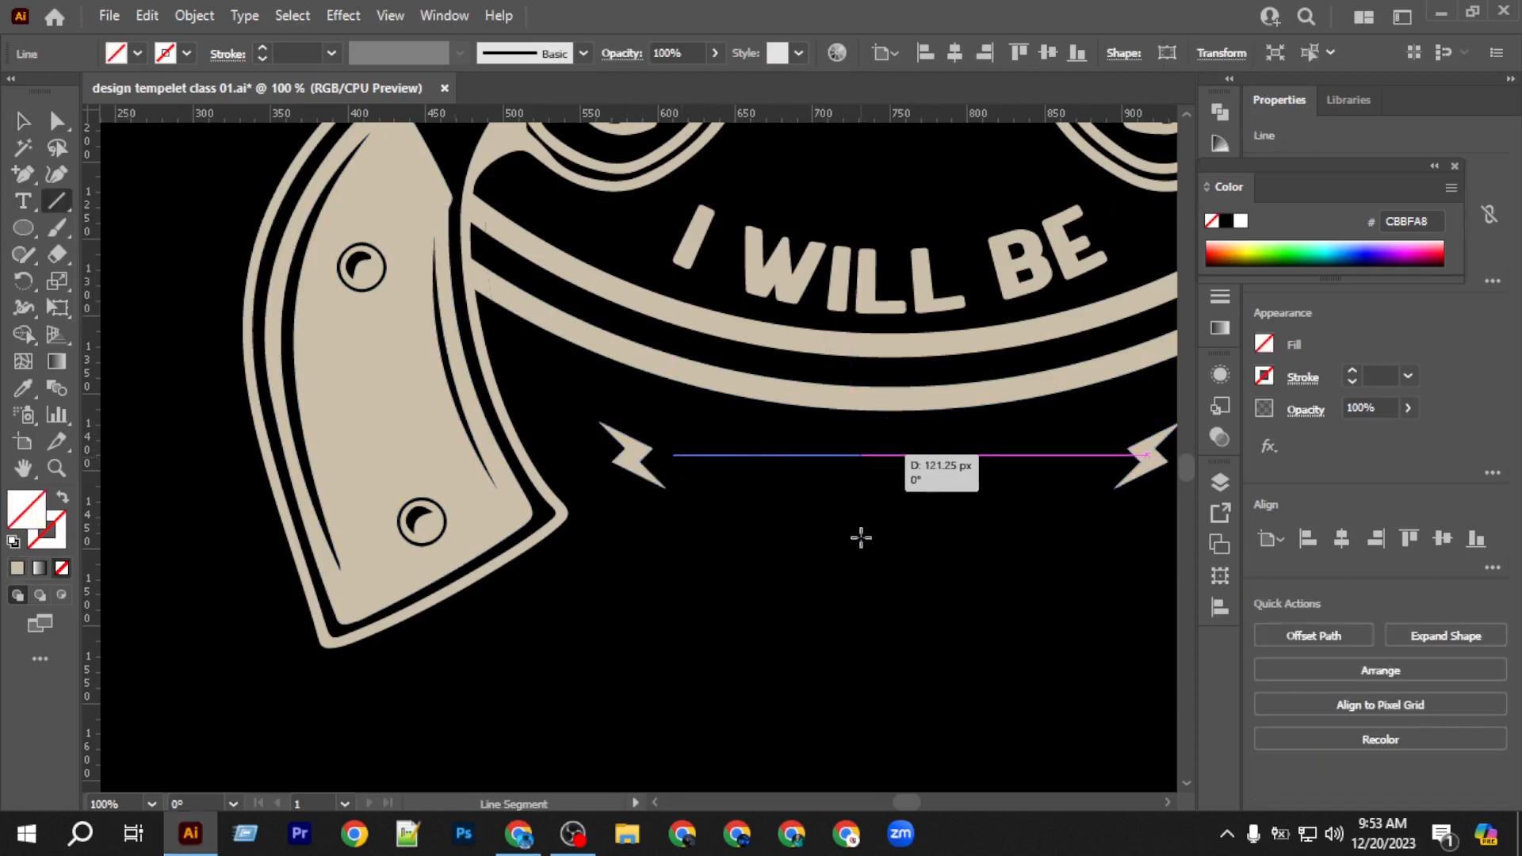
pyautogui.scroll(5, 821, 530)
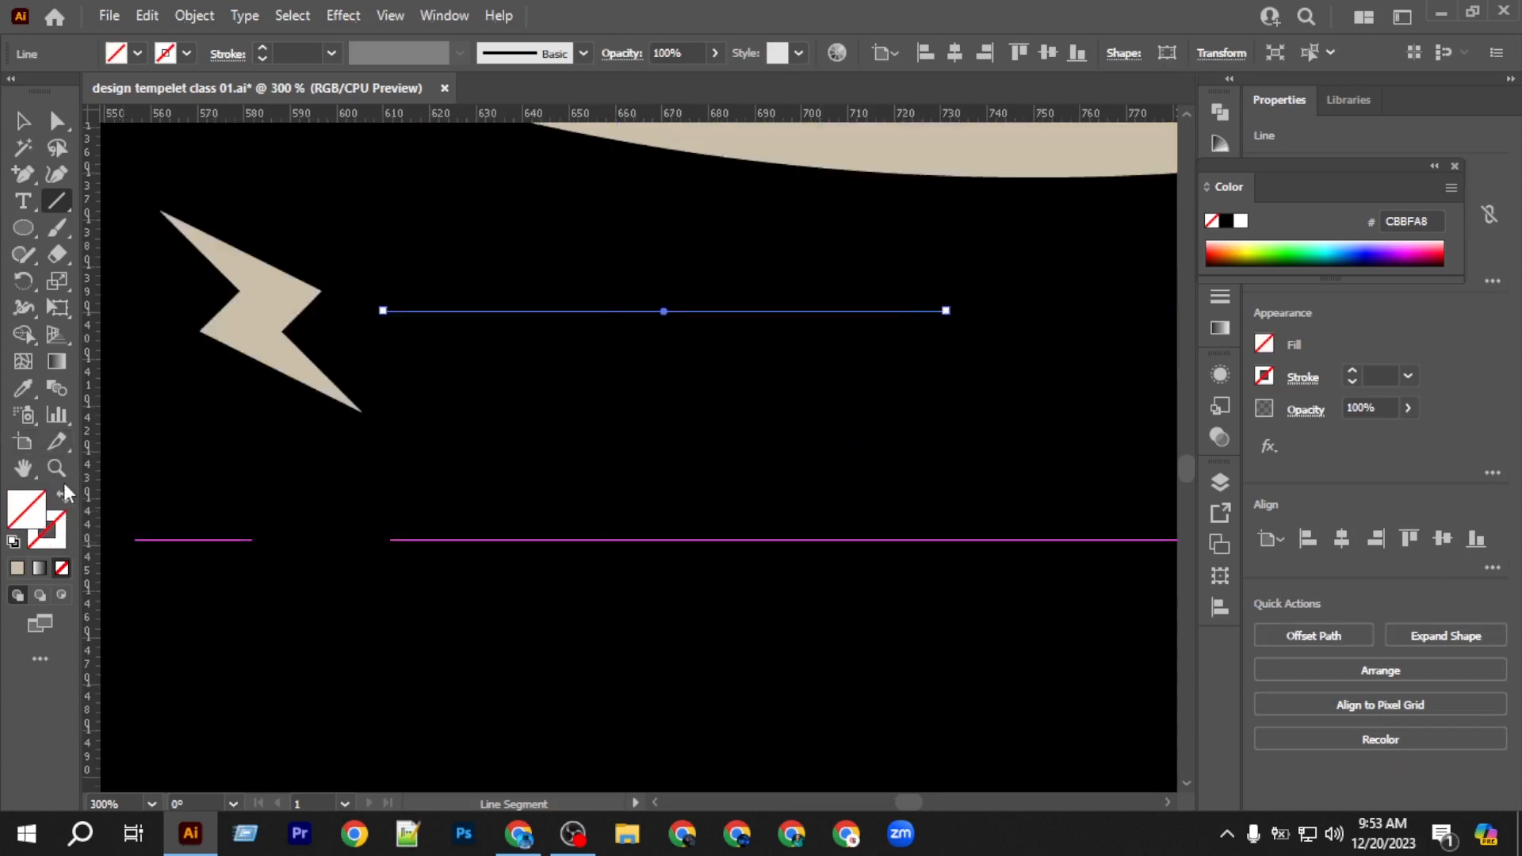
pyautogui.click(62, 544)
pyautogui.click(17, 568)
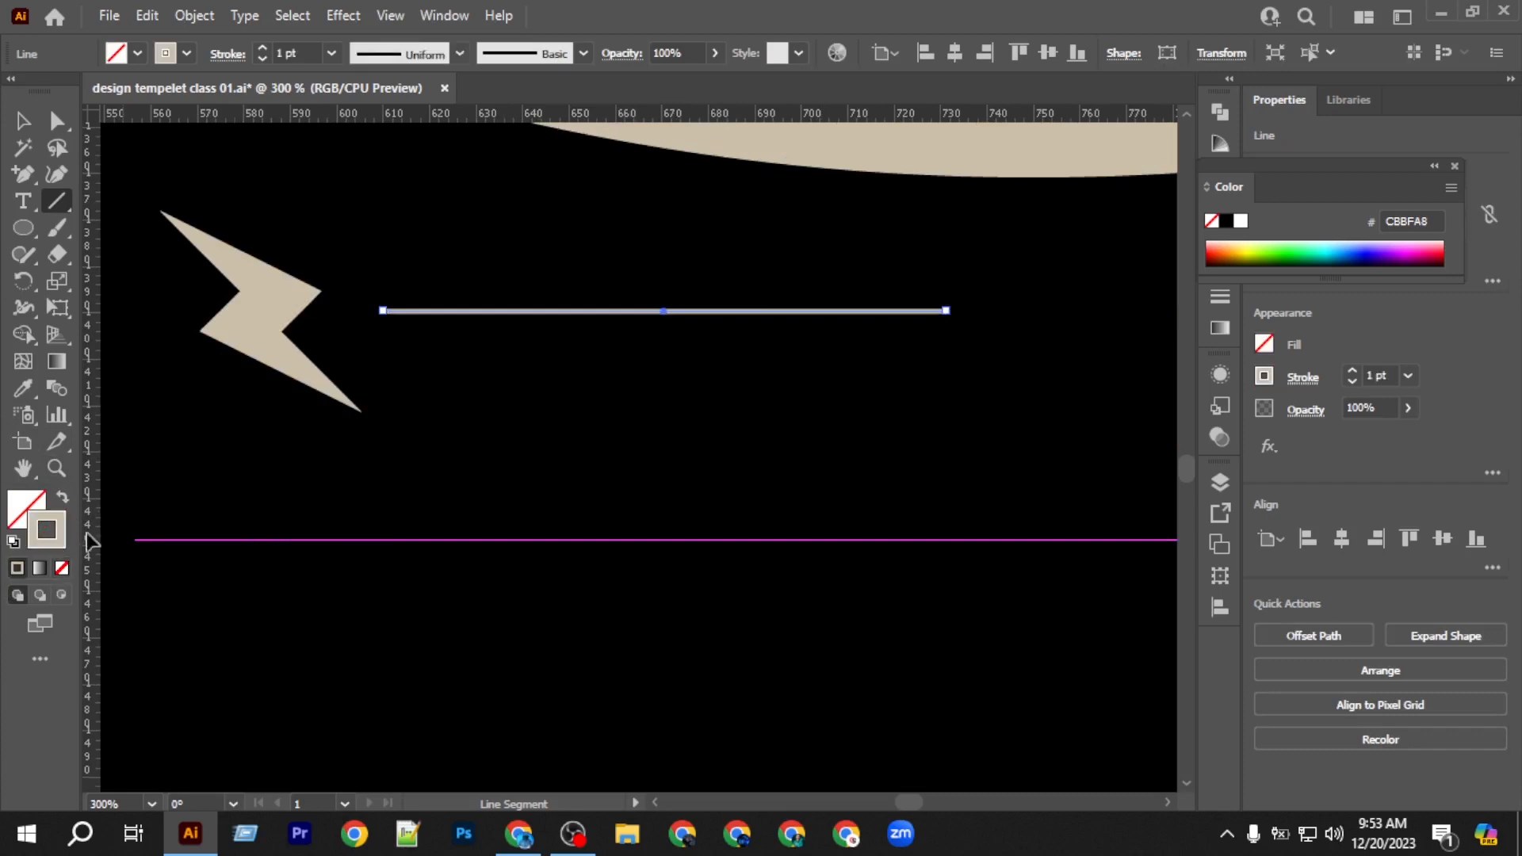
# Give the line a round cap and round join, and set its stroke weight to 5 pt.
pyautogui.click(211, 55)
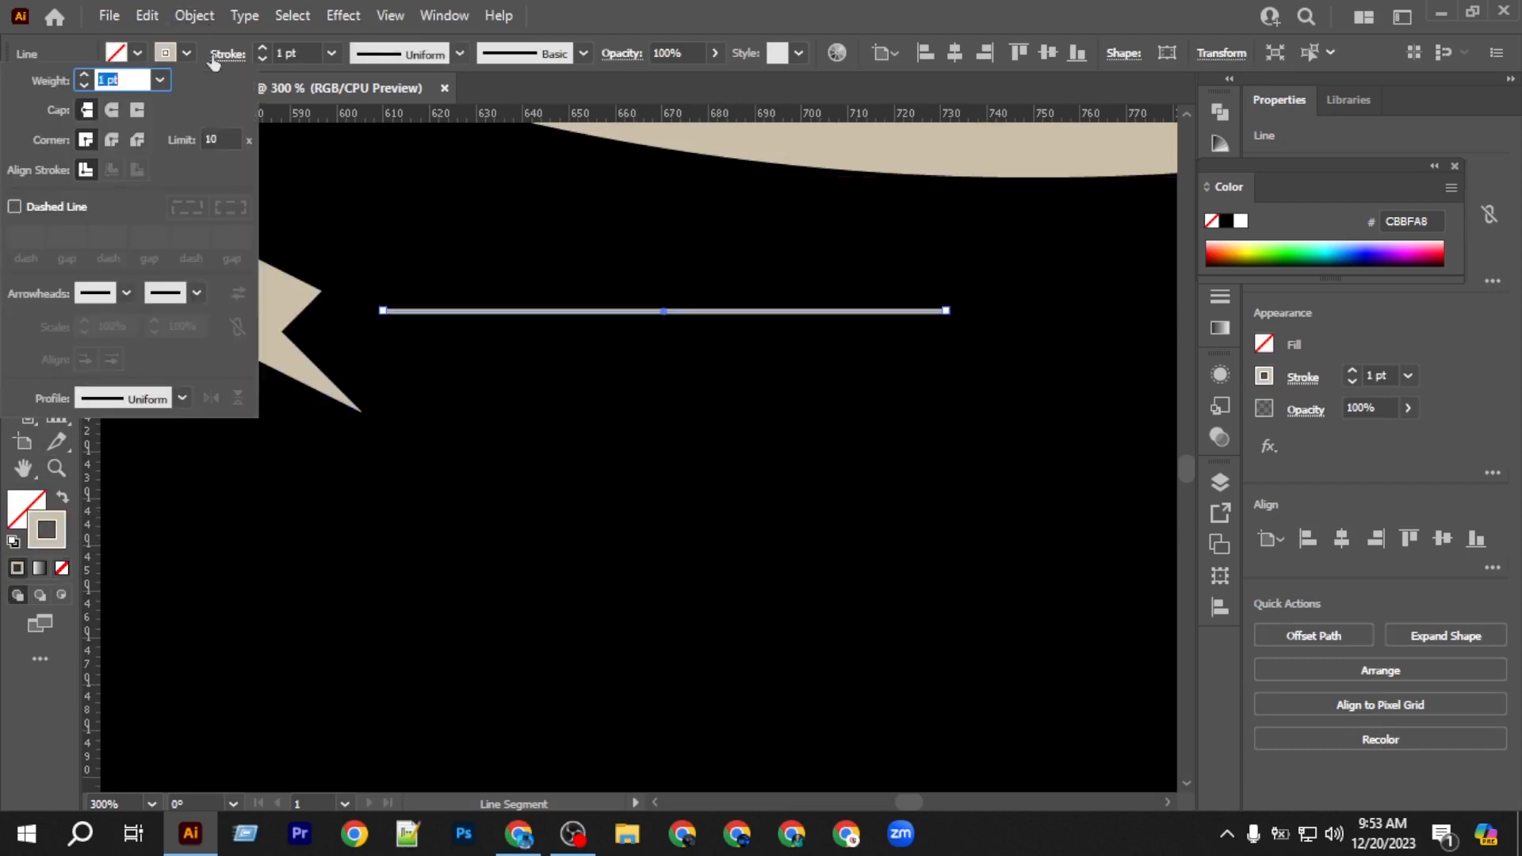
pyautogui.click(112, 111)
pyautogui.click(113, 138)
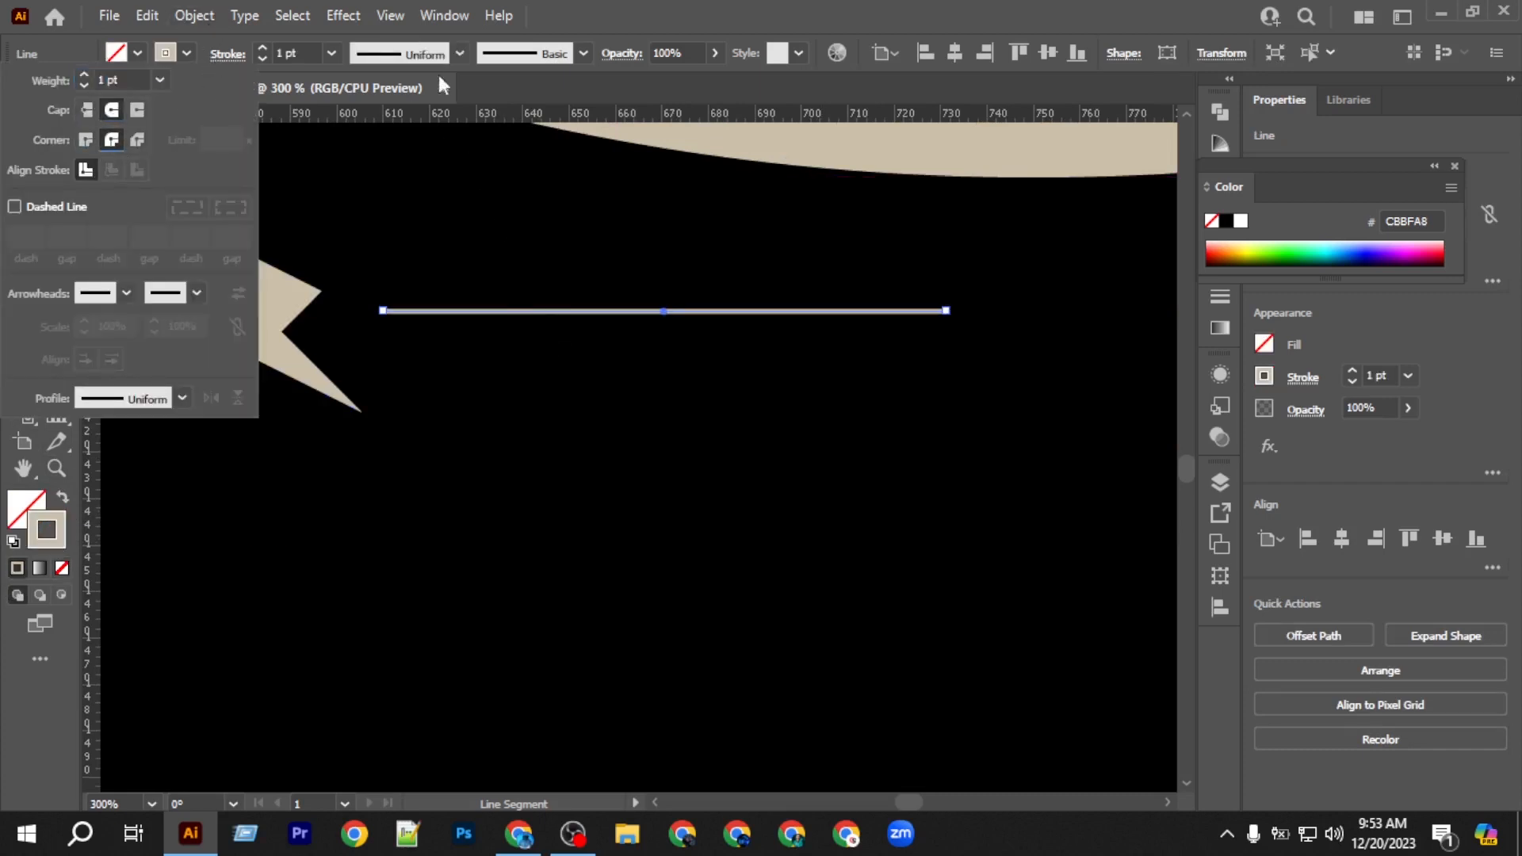
pyautogui.click(264, 48)
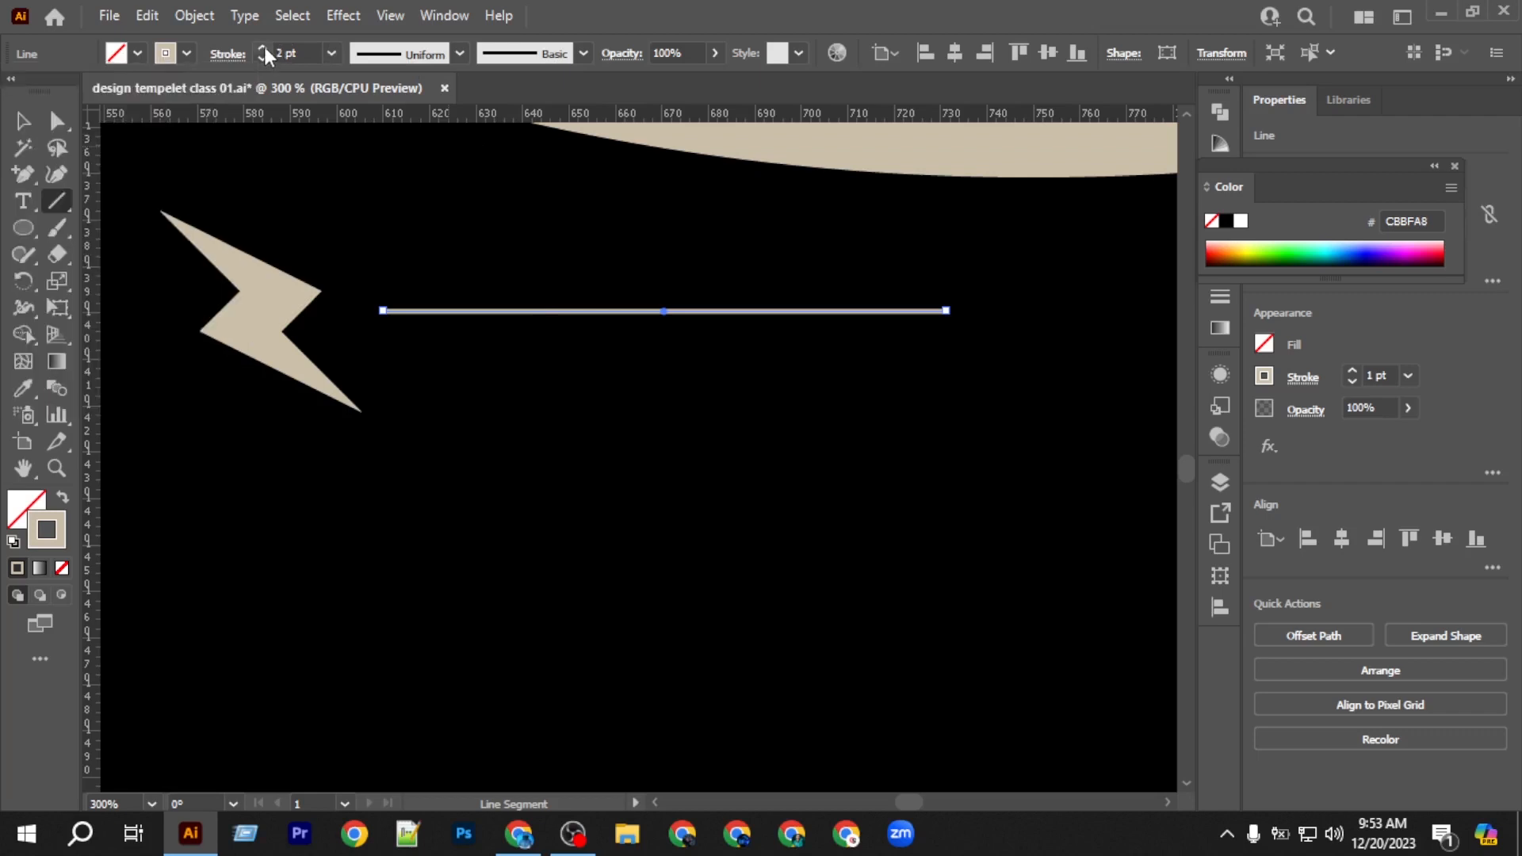
pyautogui.click(264, 47)
pyautogui.click(264, 48)
pyautogui.click(264, 45)
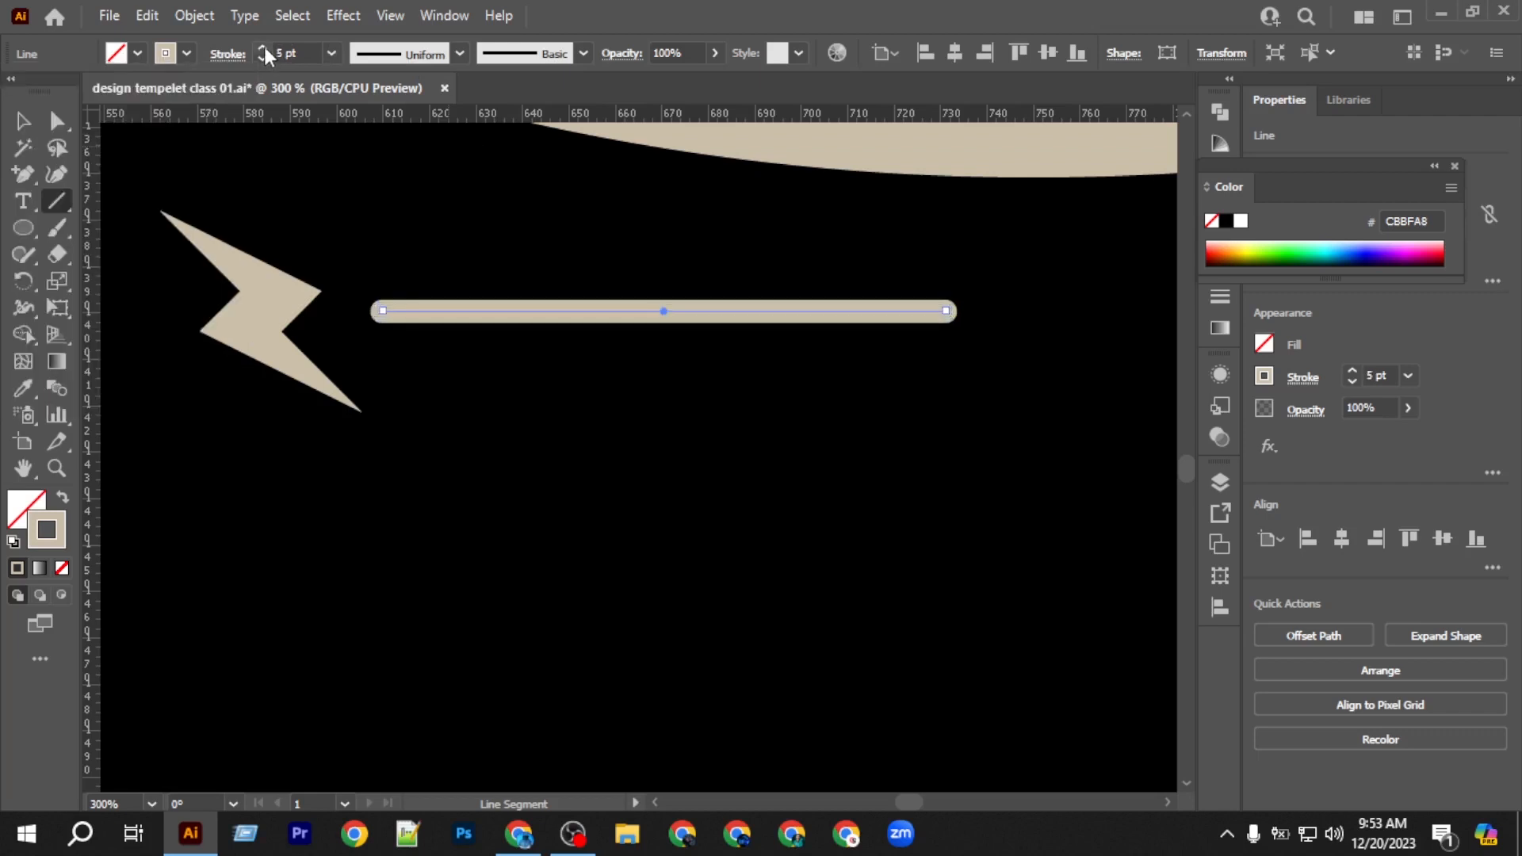
# Expand the line's stroke into a filled shape and return to the Selection tool.
pyautogui.click(206, 17)
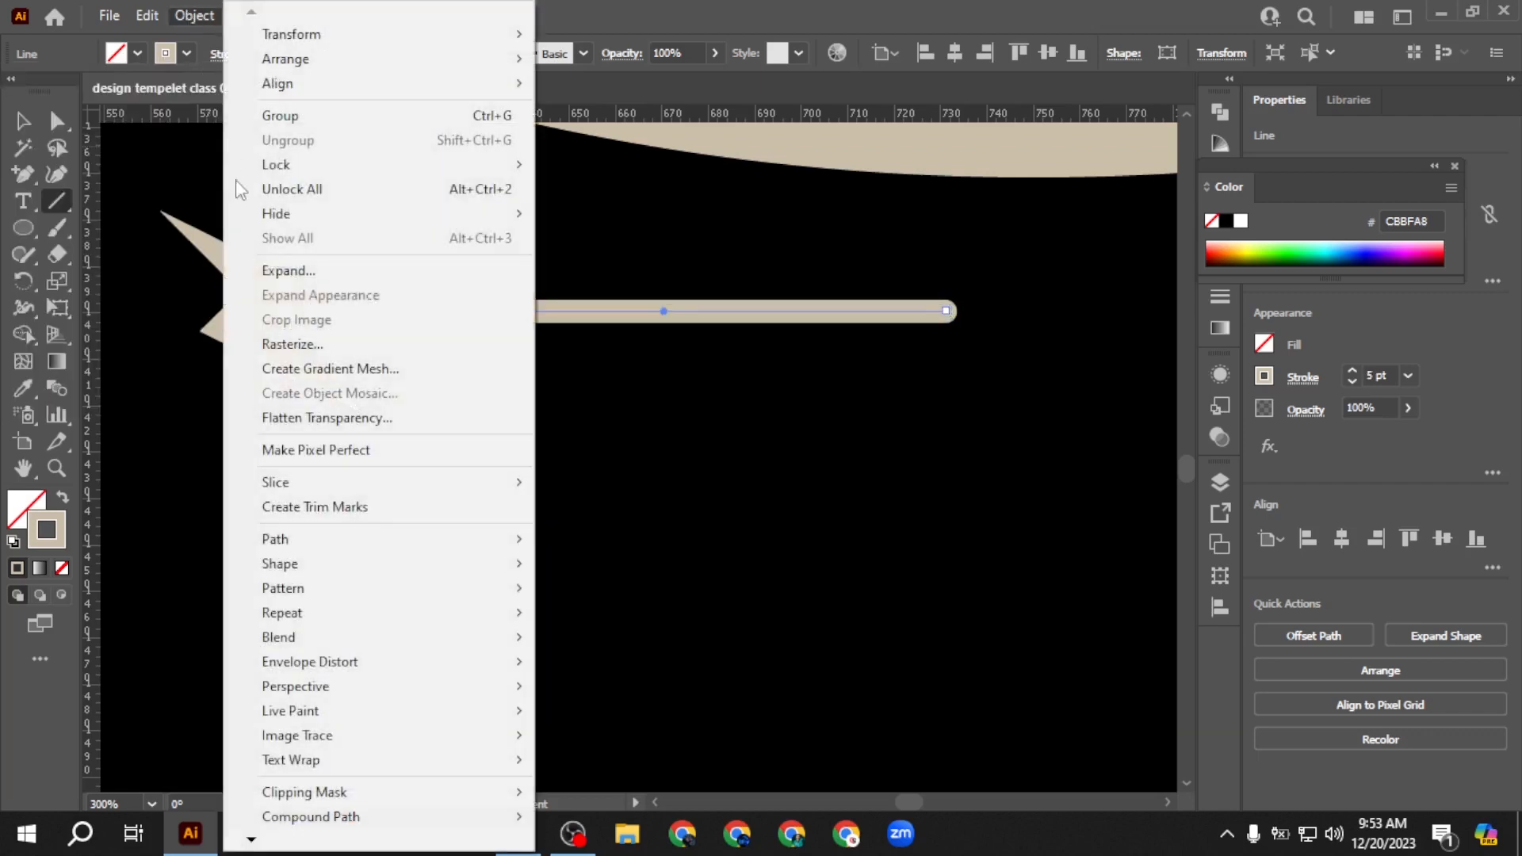
pyautogui.click(246, 271)
pyautogui.click(723, 547)
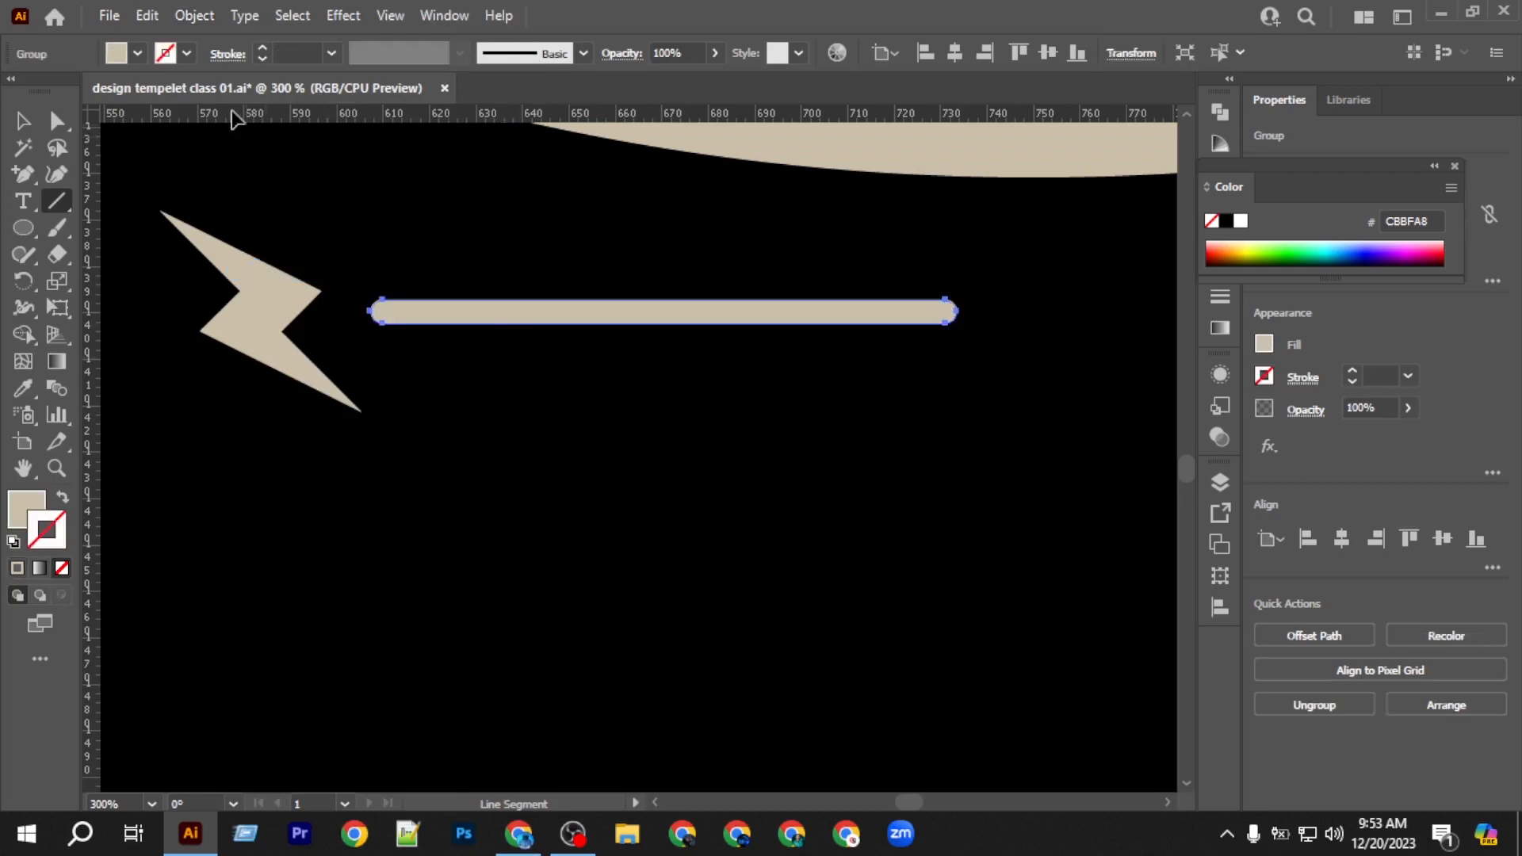
pyautogui.click(203, 19)
pyautogui.click(297, 270)
pyautogui.scroll(4, 662, 410)
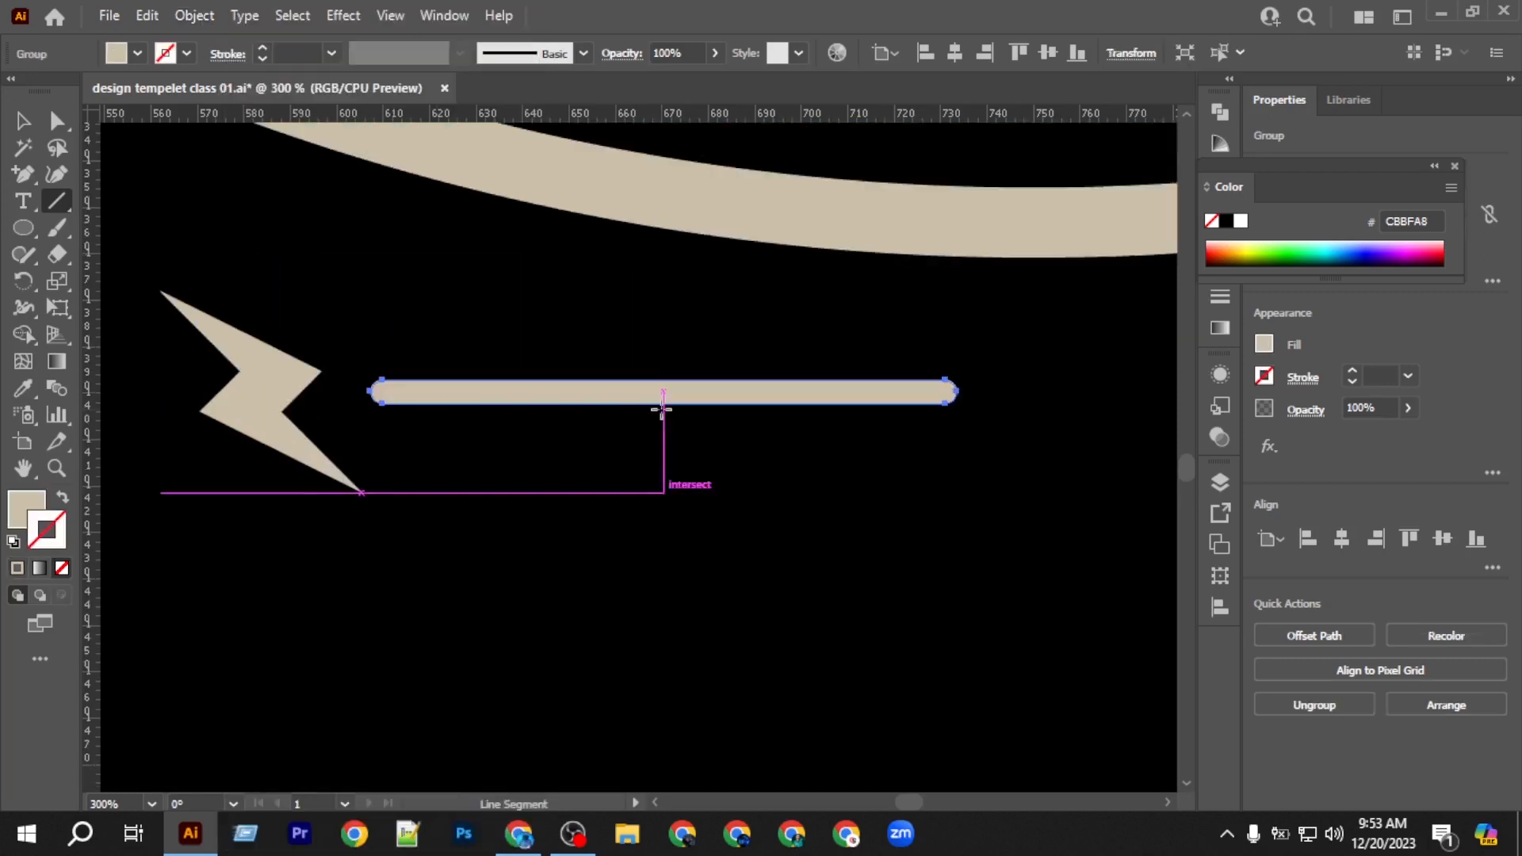
pyautogui.hscroll(4, 663, 408)
pyautogui.click(22, 121)
pyautogui.scroll(-3, 649, 495)
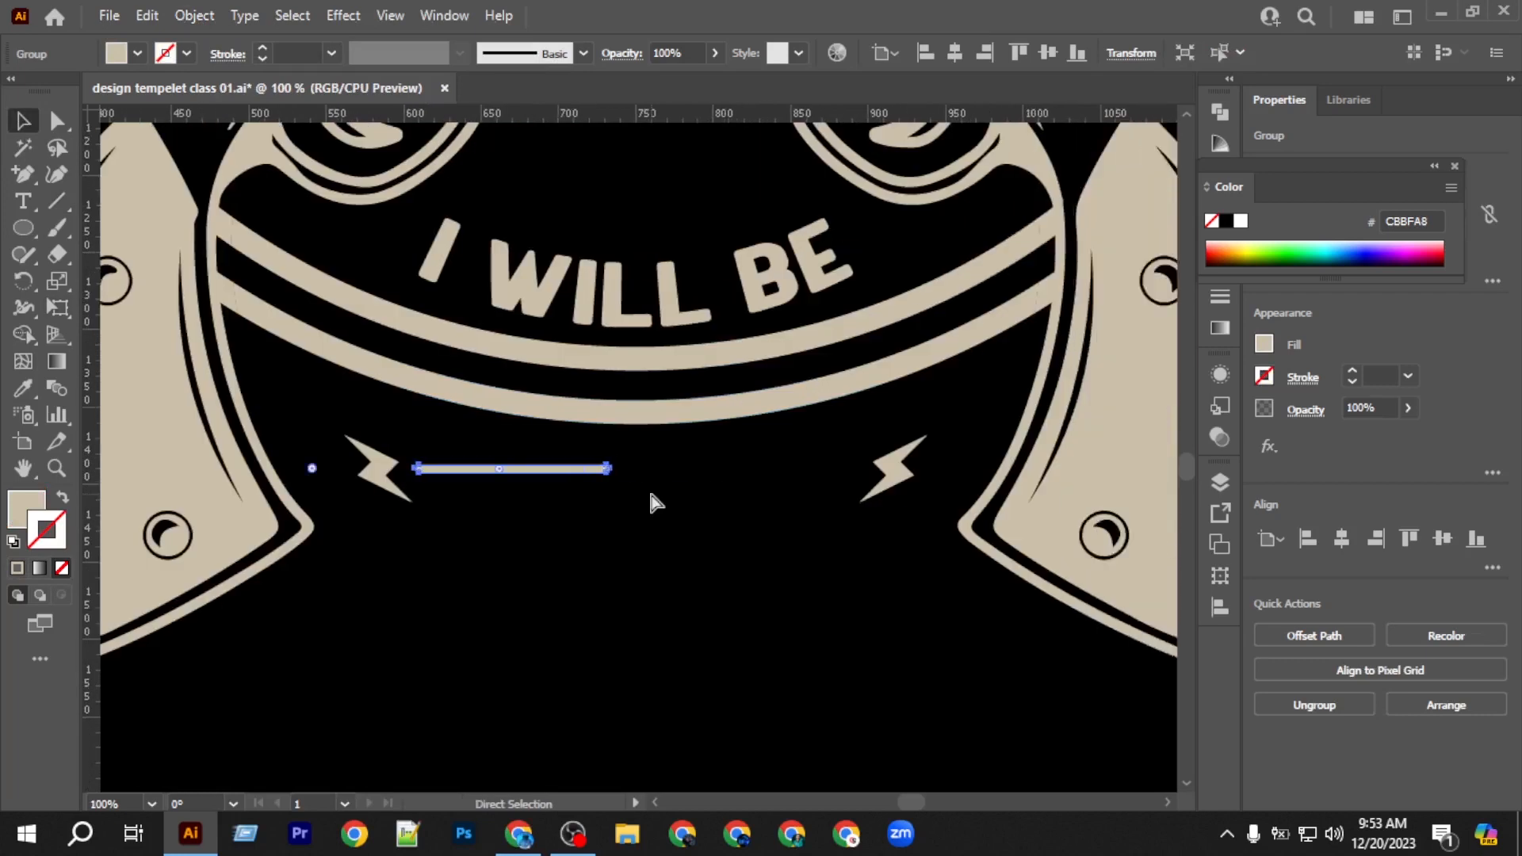
# Copy the divider line to beside the right lower bolt, group it with the original and centre the pair on the artboard.
pyautogui.moveTo(576, 473); pyautogui.dragTo(829, 473)
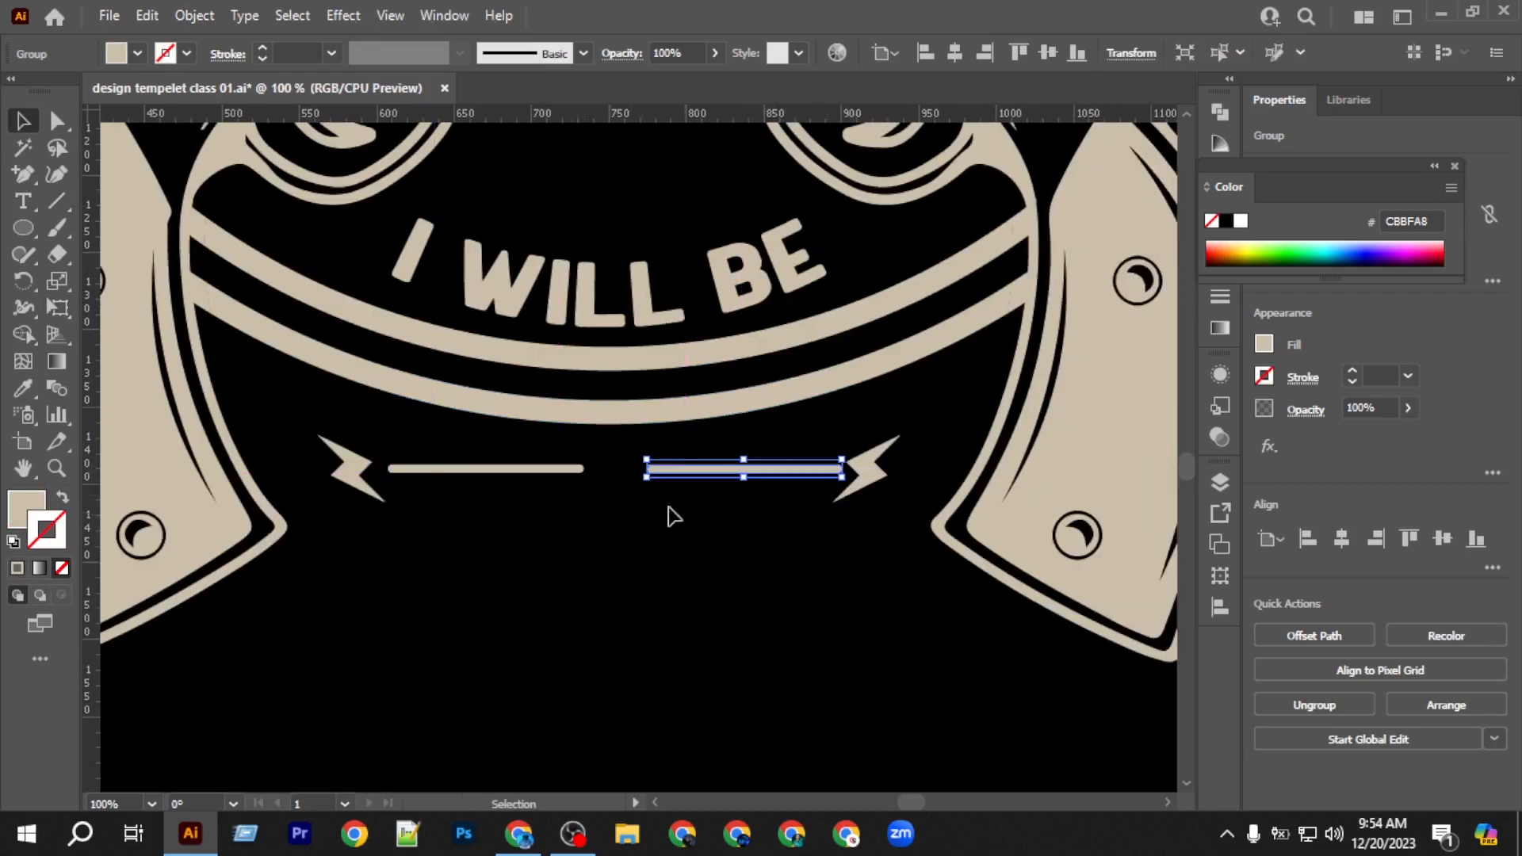
pyautogui.click(456, 475)
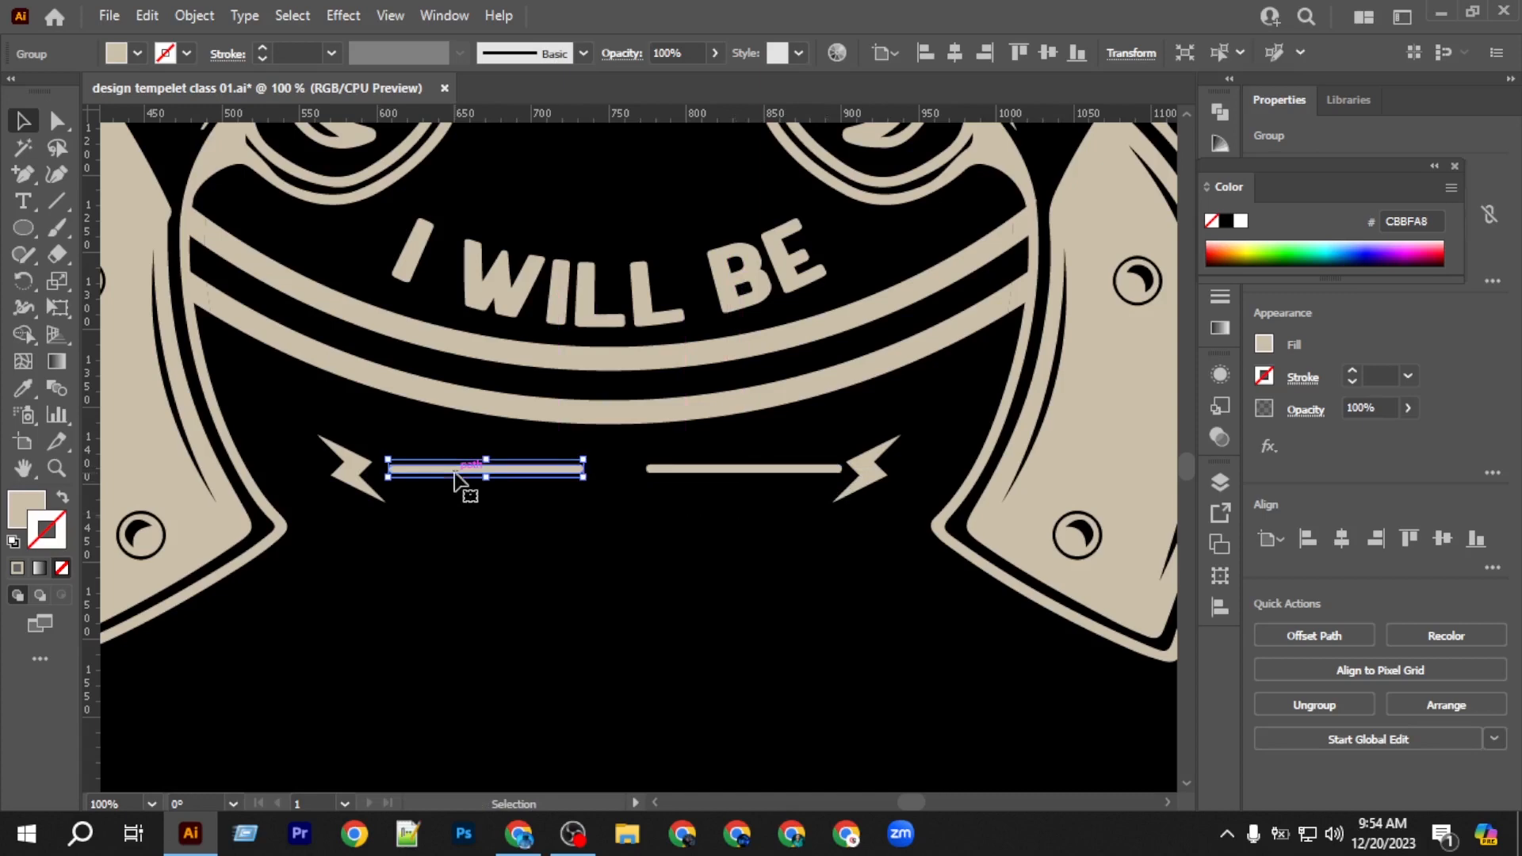
pyautogui.keyDown('shift'); pyautogui.click(730, 479); pyautogui.keyUp('shift')
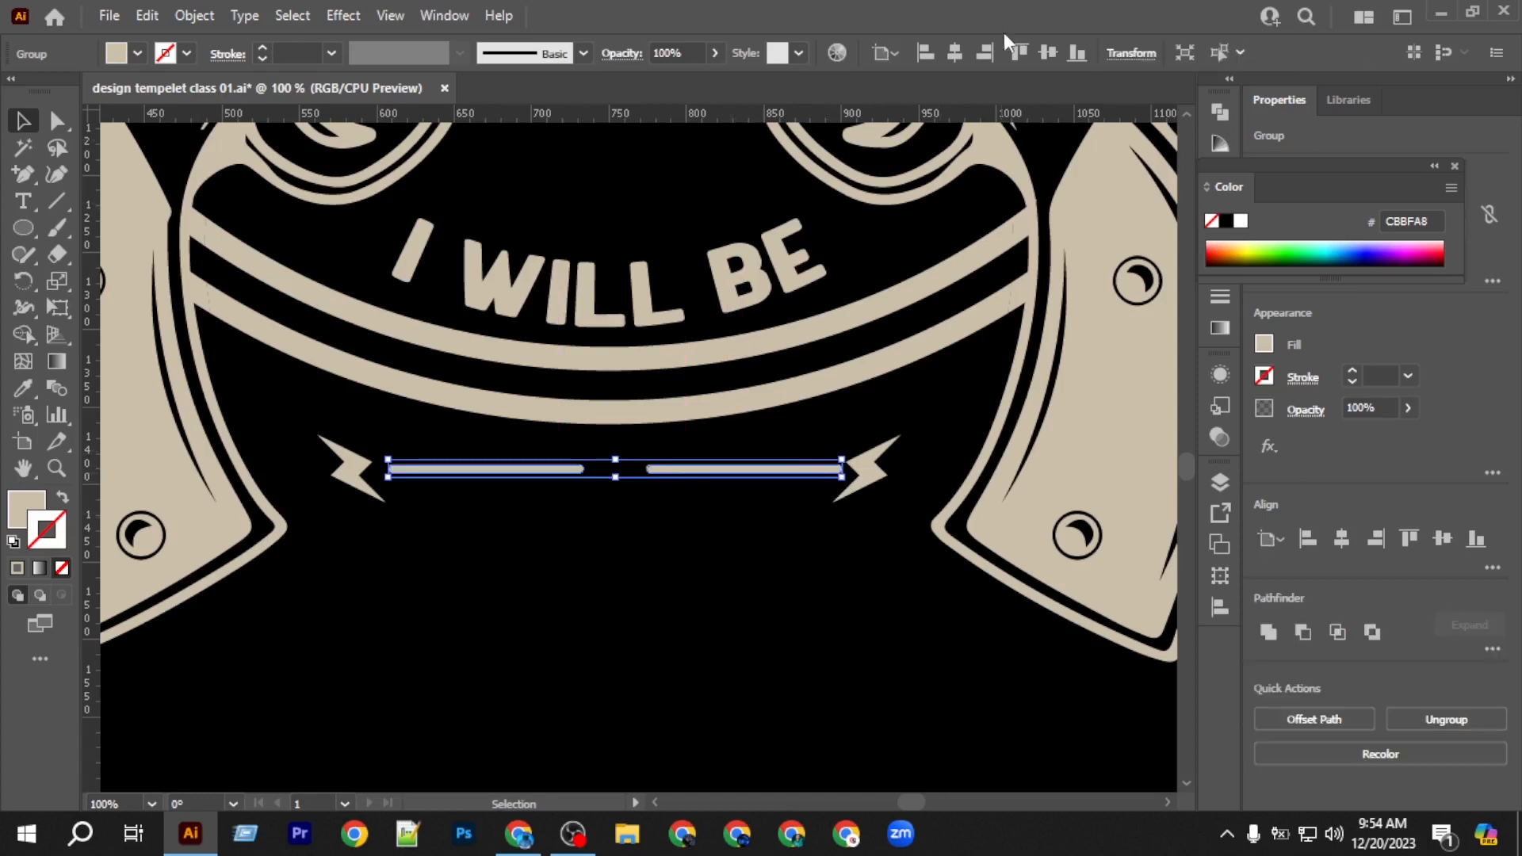
pyautogui.click(964, 51)
# Widen the lower bolt pair proportionally to about 412 px overall and recentre it horizontally on the artboard.
pyautogui.click(878, 485)
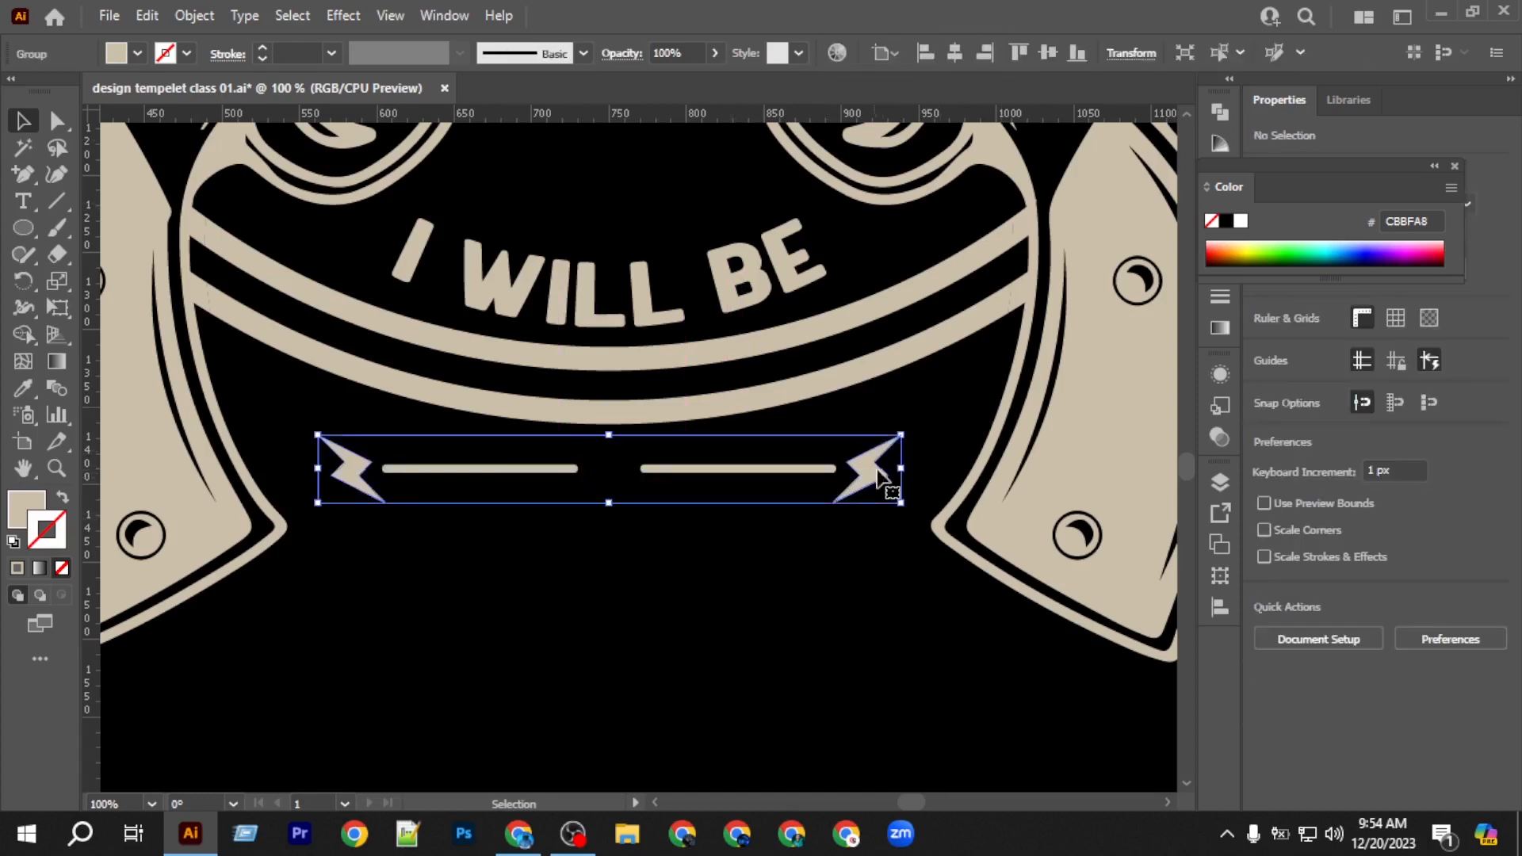
pyautogui.moveTo(901, 469); pyautogui.dragTo(958, 469)
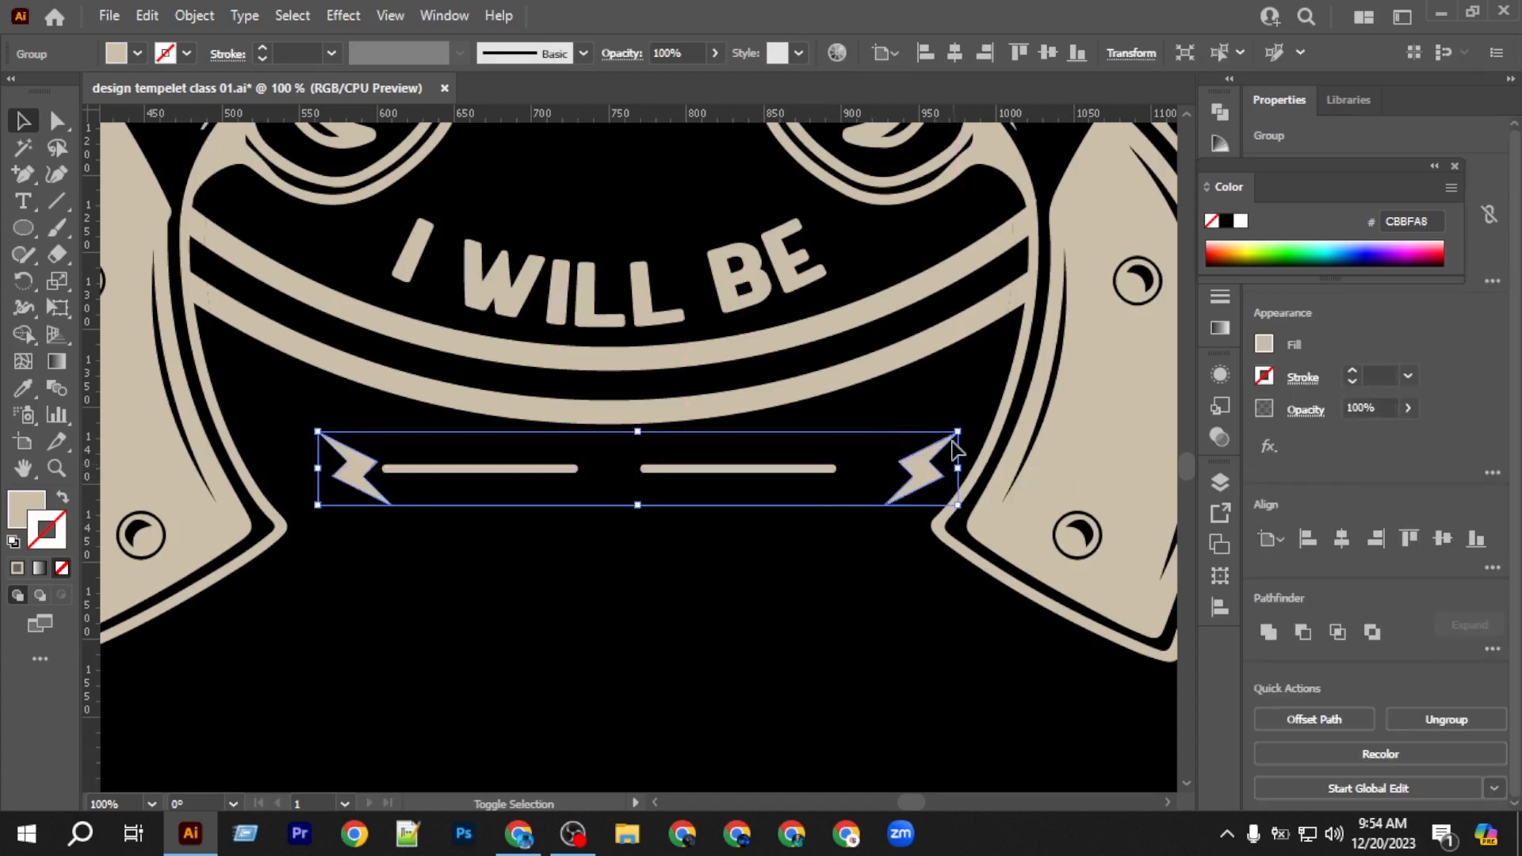
pyautogui.click(956, 52)
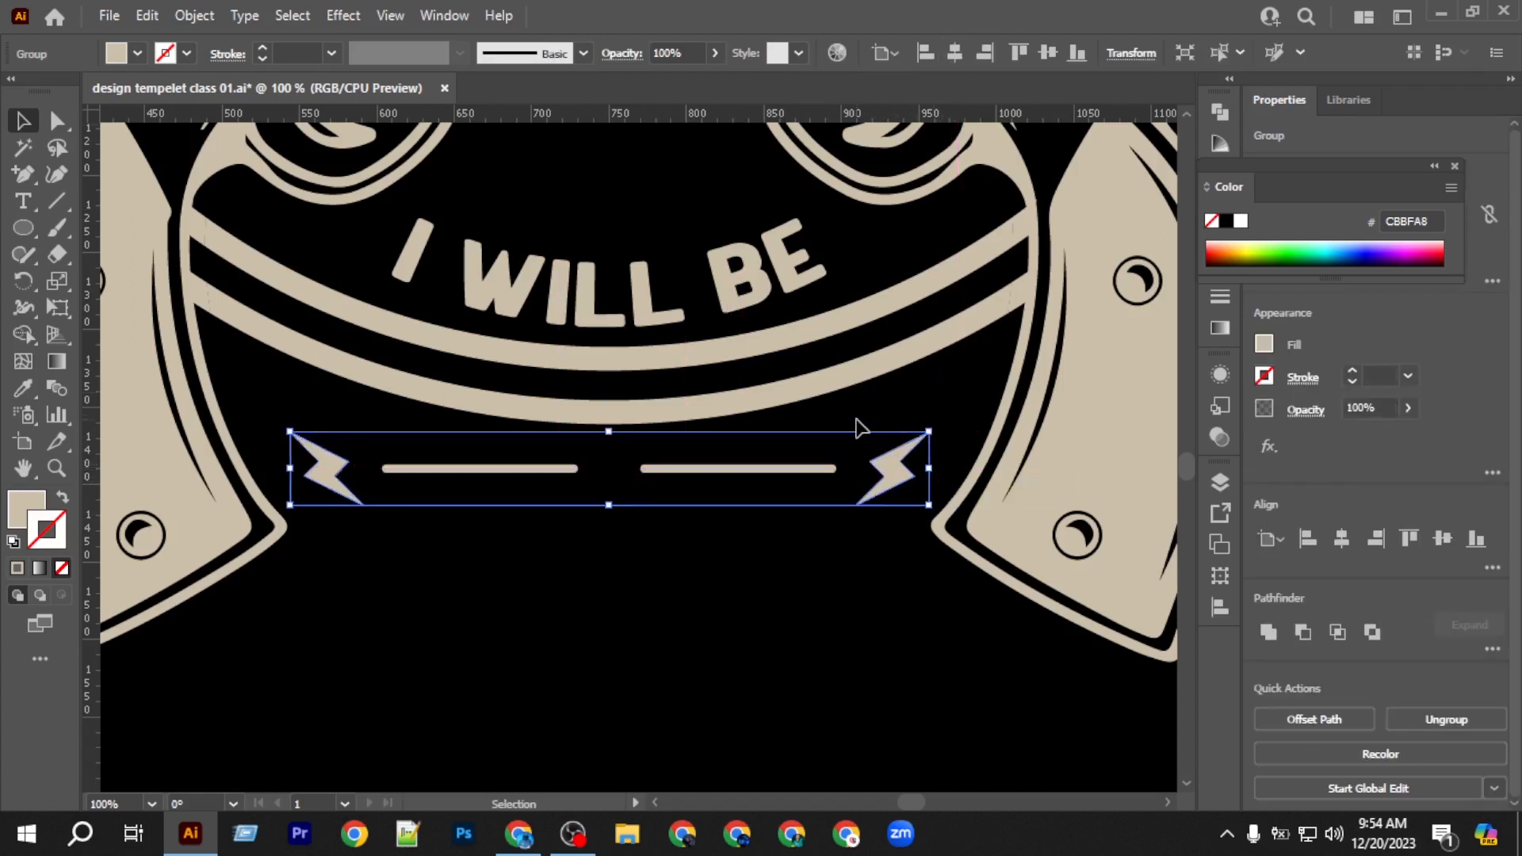
pyautogui.click(834, 443)
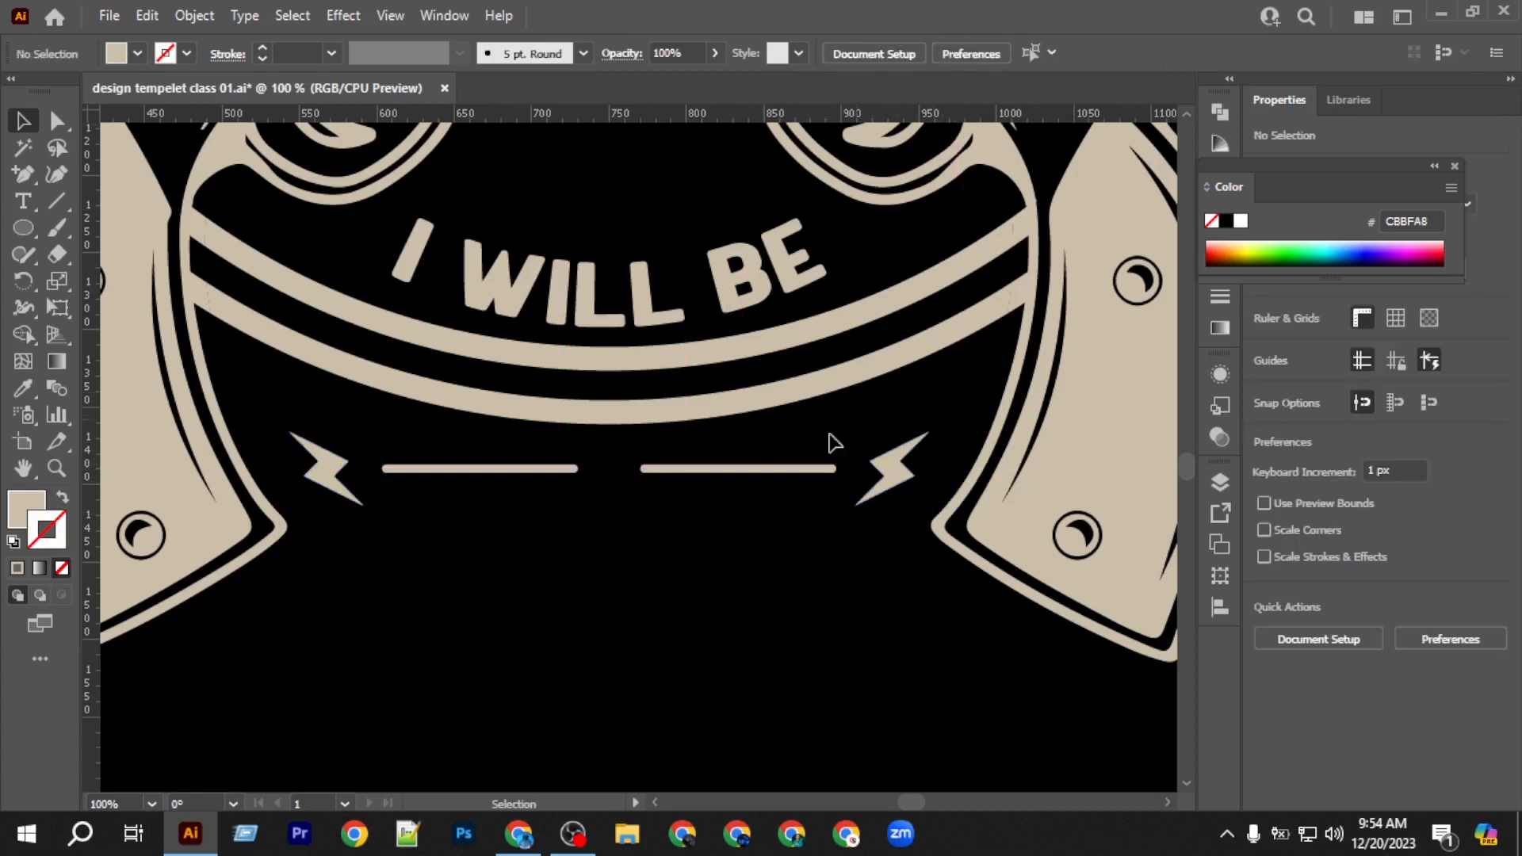
# Stretch the grouped divider lines outward toward the bolts to about 314 px overall and recentre them on the artboard.
pyautogui.click(570, 475)
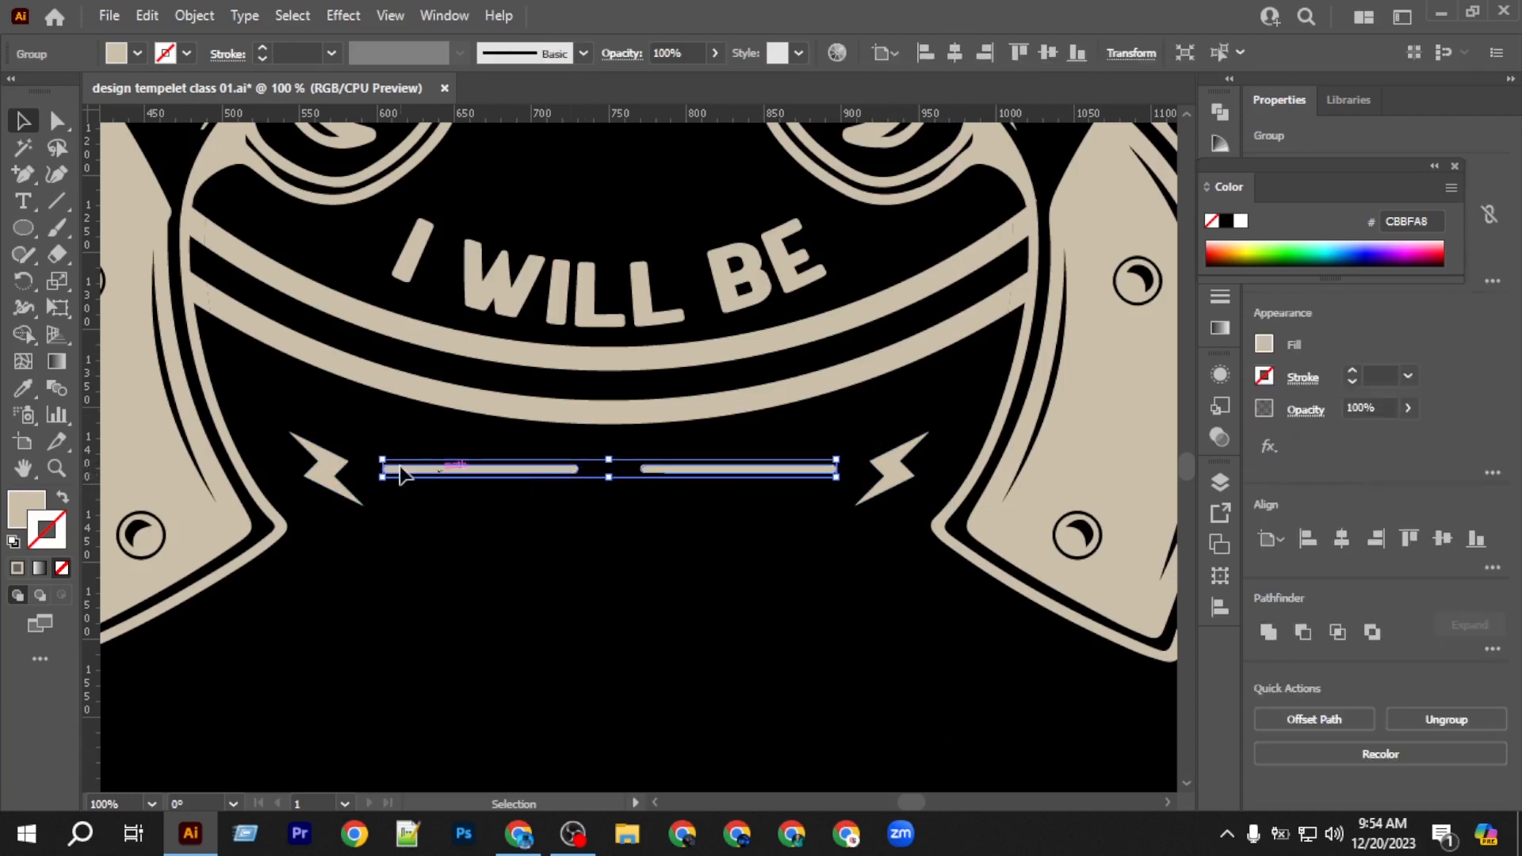
pyautogui.moveTo(382, 469); pyautogui.dragTo(348, 468)
pyautogui.click(954, 52)
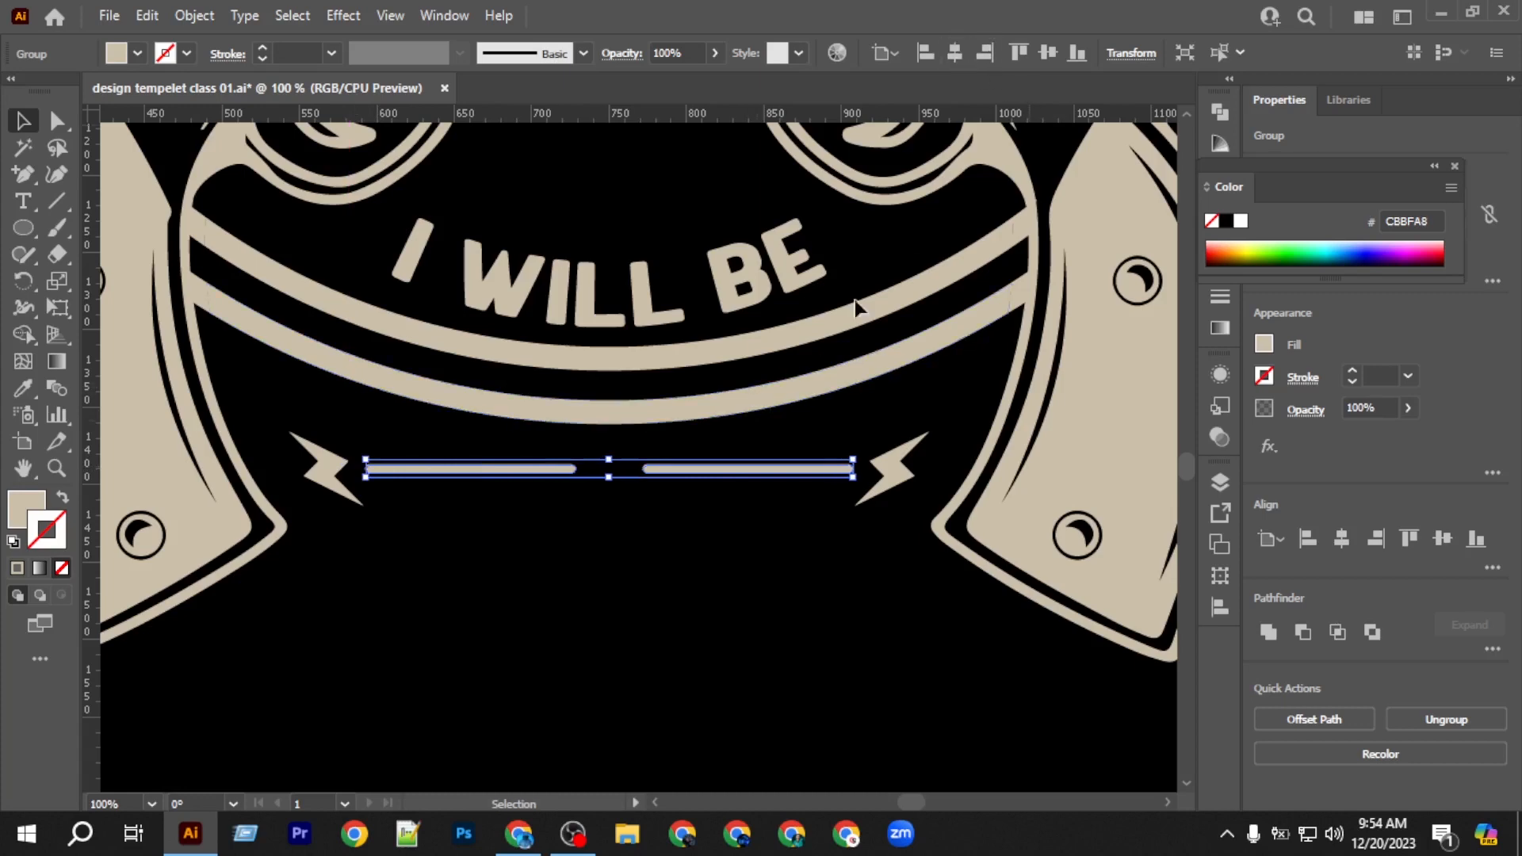
pyautogui.click(735, 562)
# Ungroup the two divider lines below the ring.
pyautogui.scroll(-1, 611, 579)
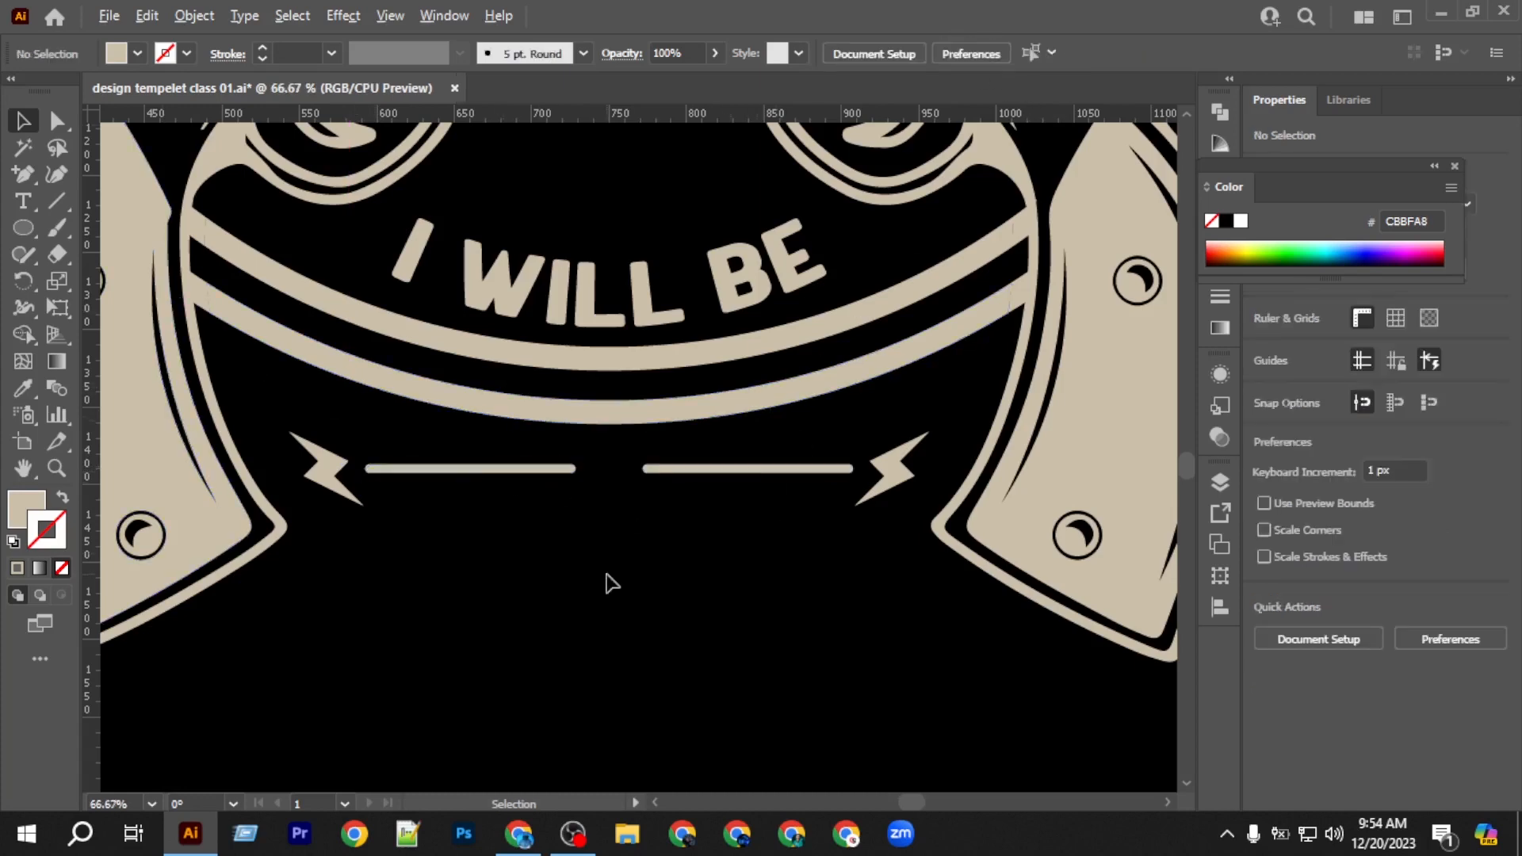
pyautogui.scroll(4, 608, 573)
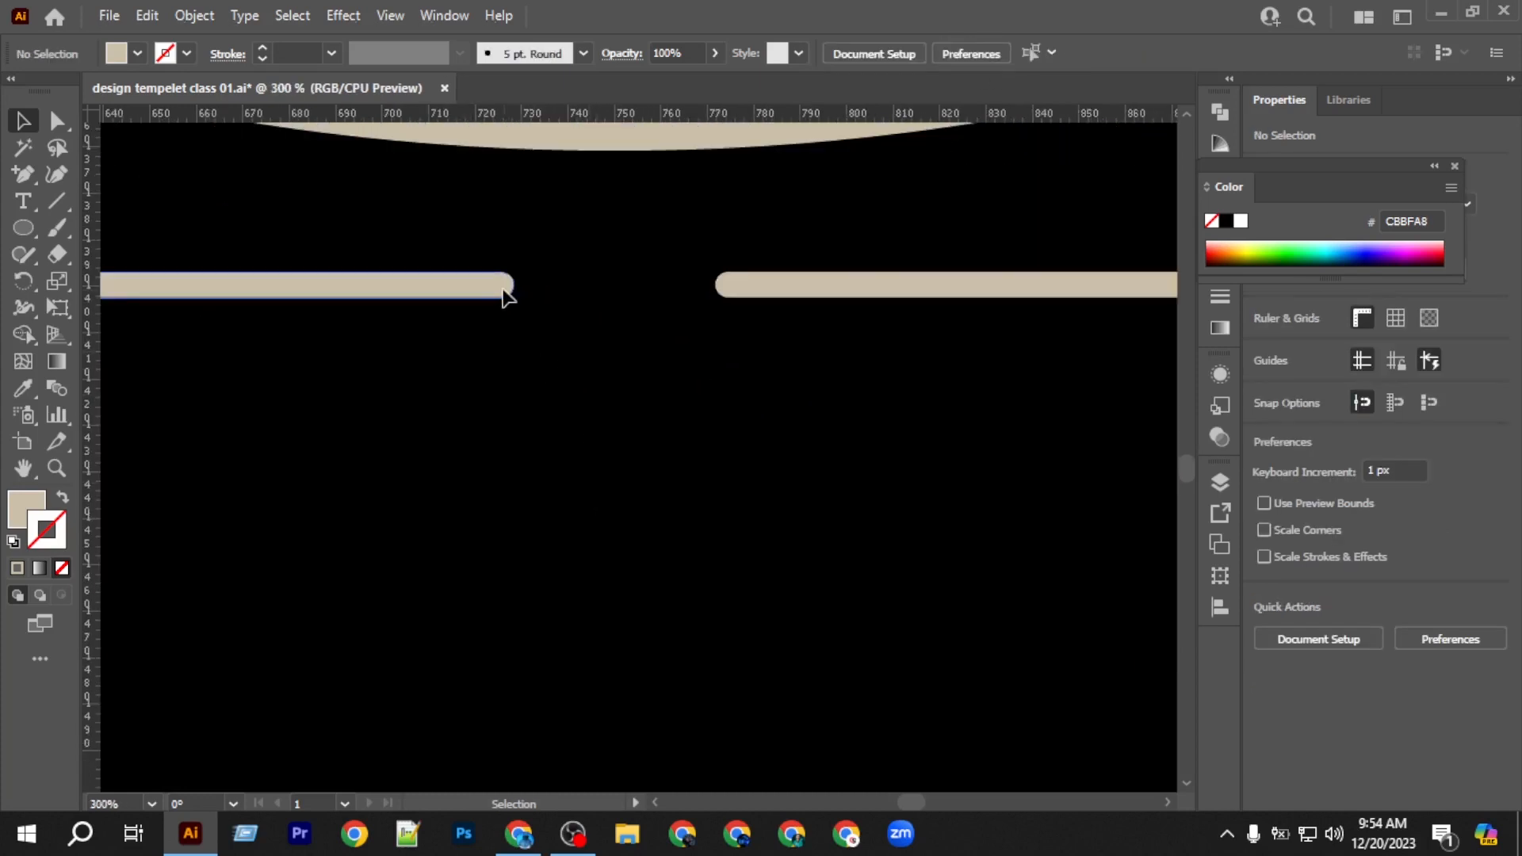
pyautogui.rightClick(504, 291)
pyautogui.click(581, 506)
pyautogui.click(519, 308)
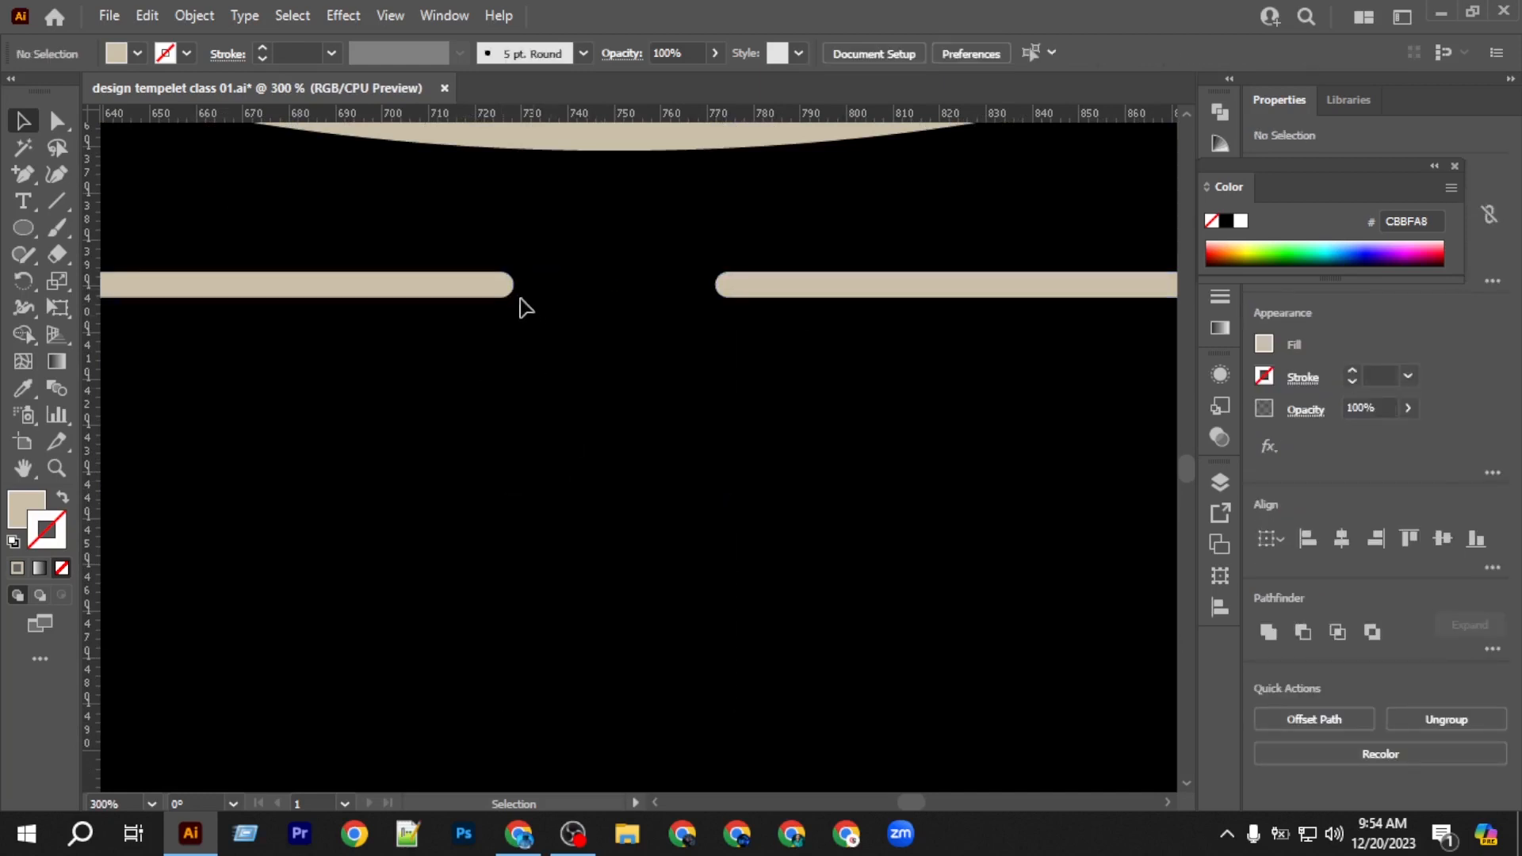
# Shorten the left divider line from its inner end to about 114 px and delete the right line.
pyautogui.click(504, 292)
pyautogui.moveTo(503, 292); pyautogui.dragTo(413, 287)
pyautogui.click(764, 296)
pyautogui.press('Delete')
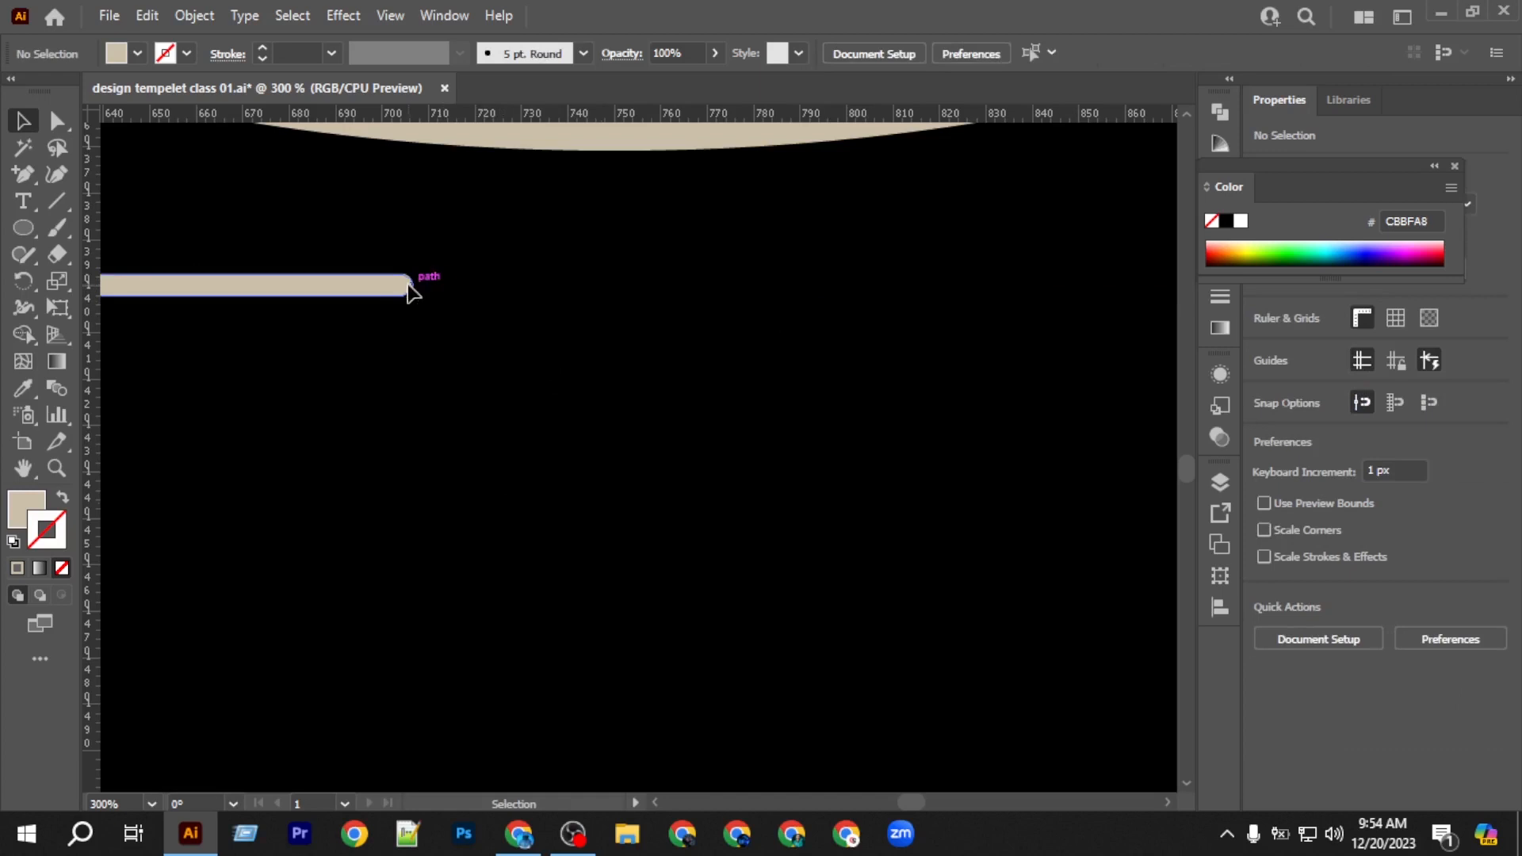
# Copy the shortened divider line across, shift it 20 px toward the right bolt and group it with the left line.
pyautogui.click(412, 287)
pyautogui.hotkey('ctrl', '1')
pyautogui.moveTo(378, 292); pyautogui.dragTo(660, 297)
pyautogui.click(261, 240)
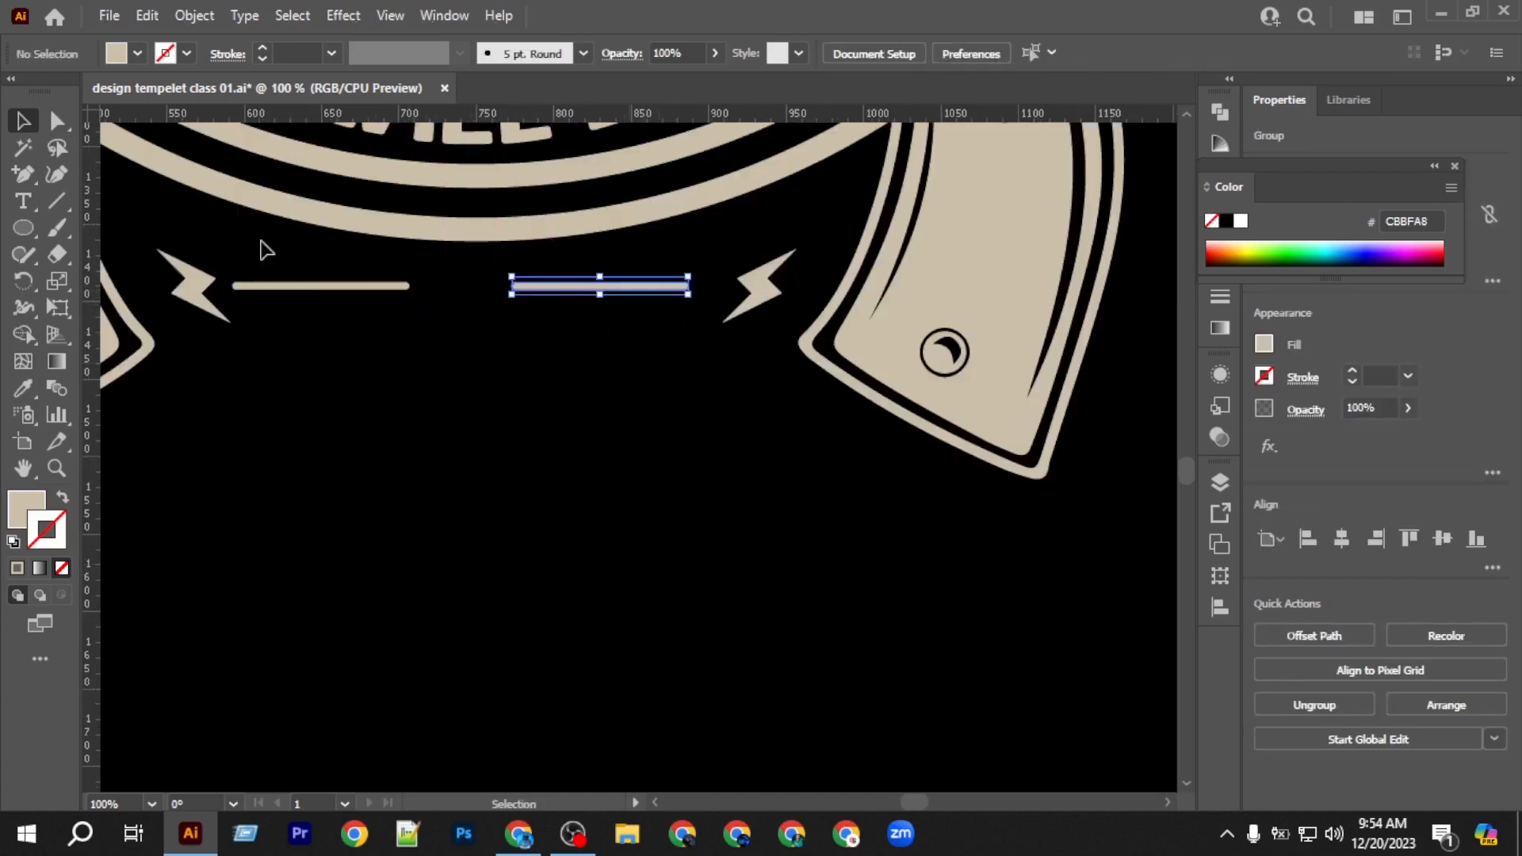
pyautogui.click(313, 289)
pyautogui.click(538, 288)
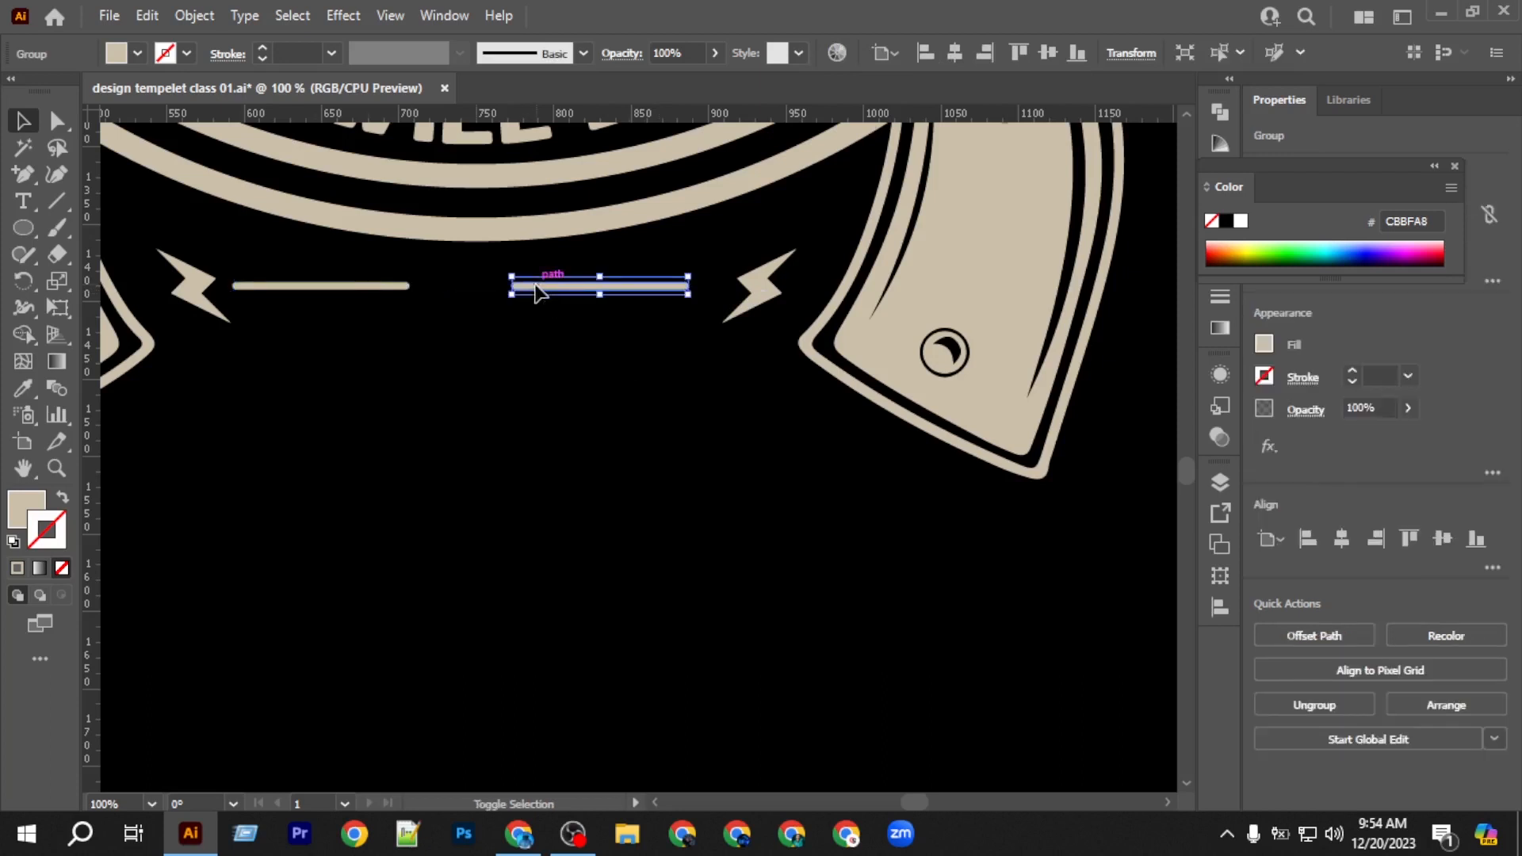
pyautogui.hotkey('shift', 'Right')
pyautogui.hotkey('shift', 'Right')
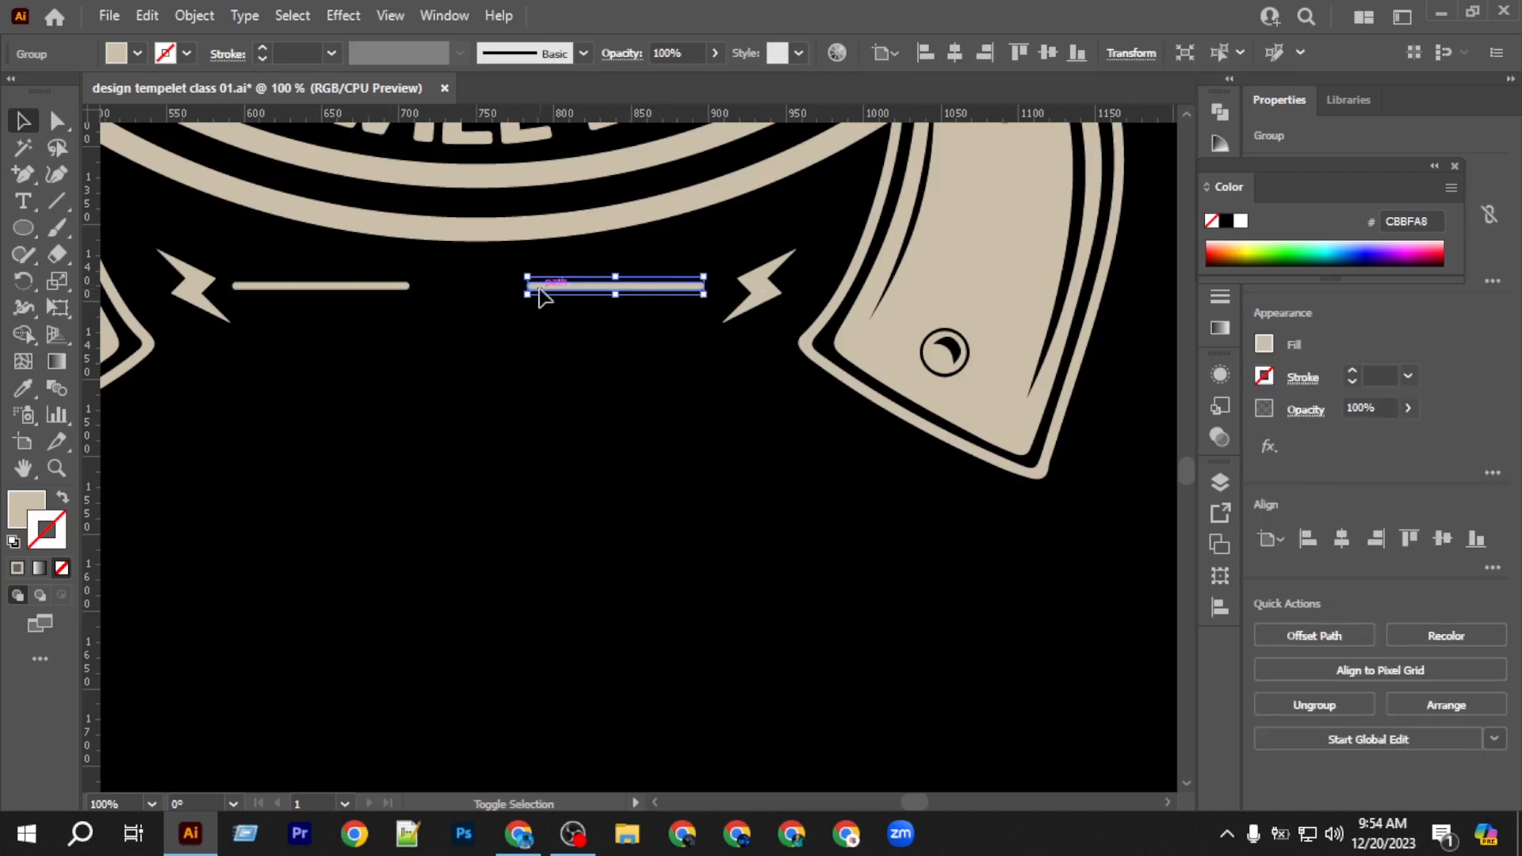
pyautogui.keyDown('shift'); pyautogui.click(409, 279); pyautogui.keyUp('shift')
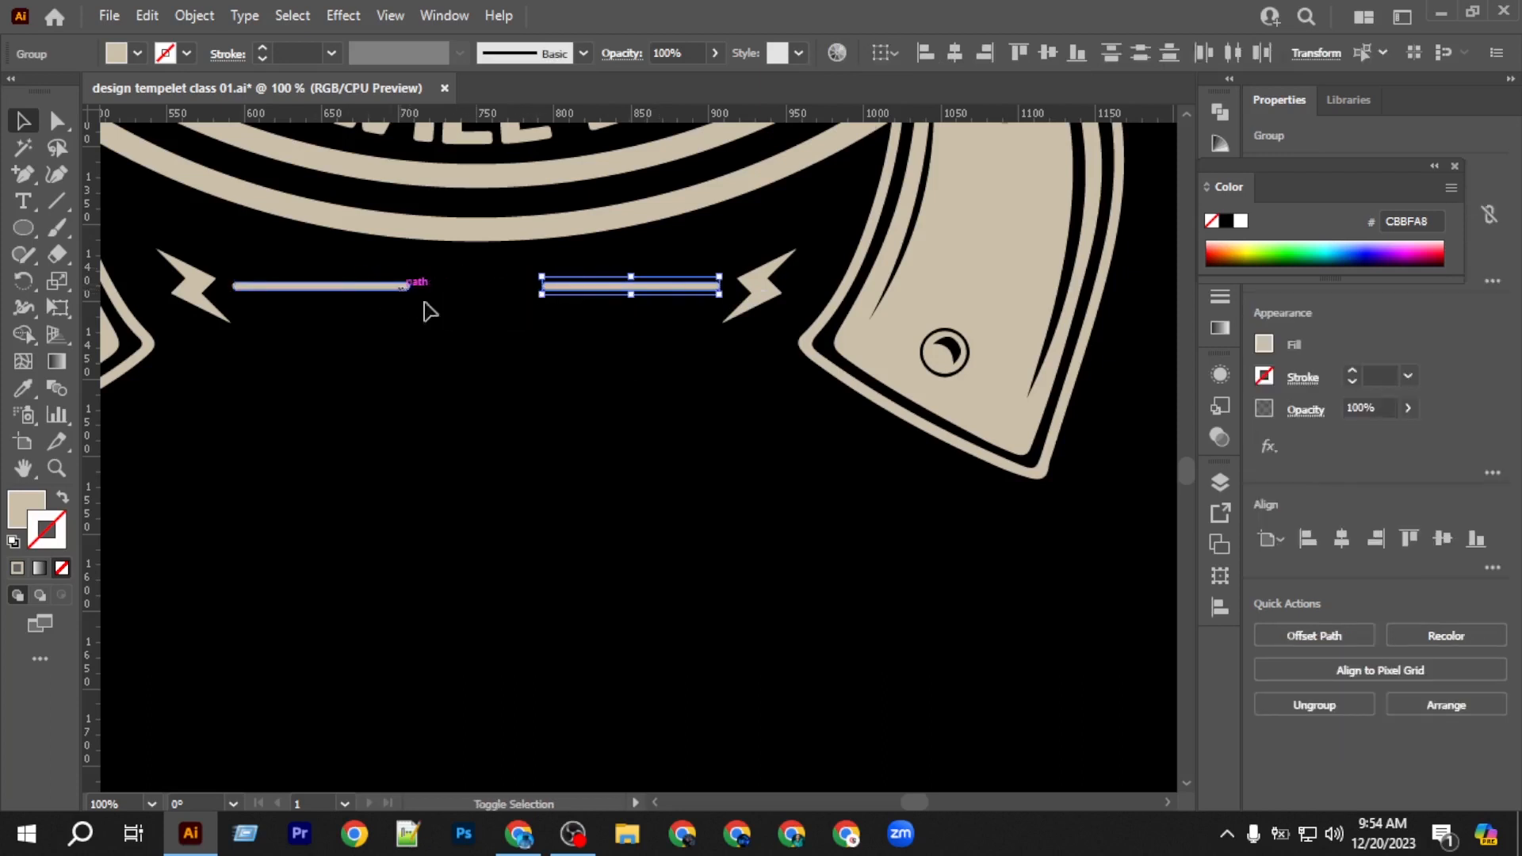
pyautogui.press('v')
pyautogui.click(745, 478)
# Bring the AN text from the prepared texts beside the artboard to the gap between the lower divider lines.
pyautogui.scroll(-3, 745, 479)
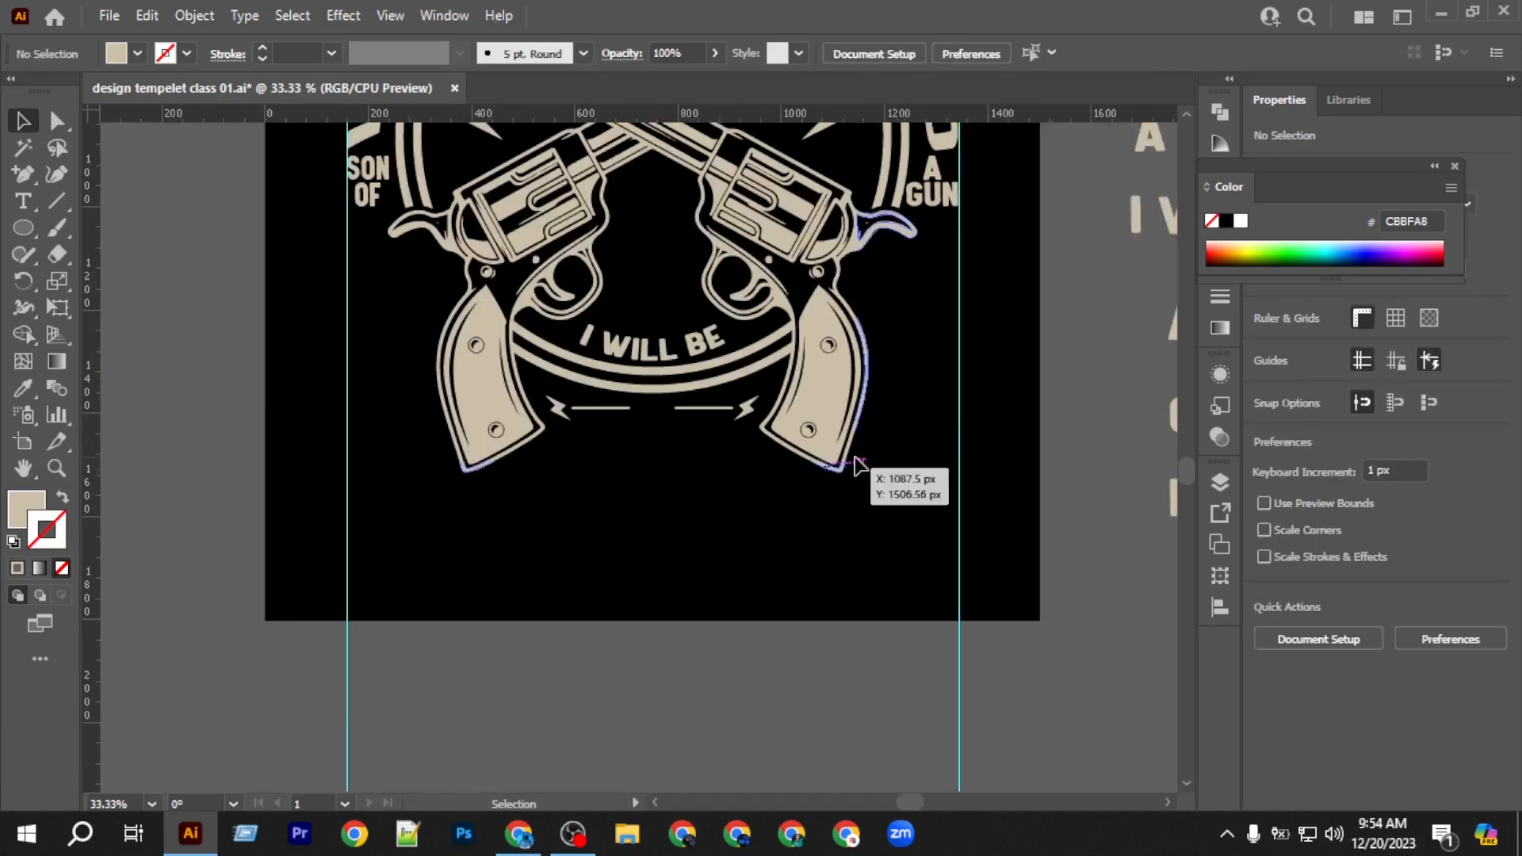
pyautogui.scroll(-3, 860, 468)
pyautogui.scroll(1, 434, 443)
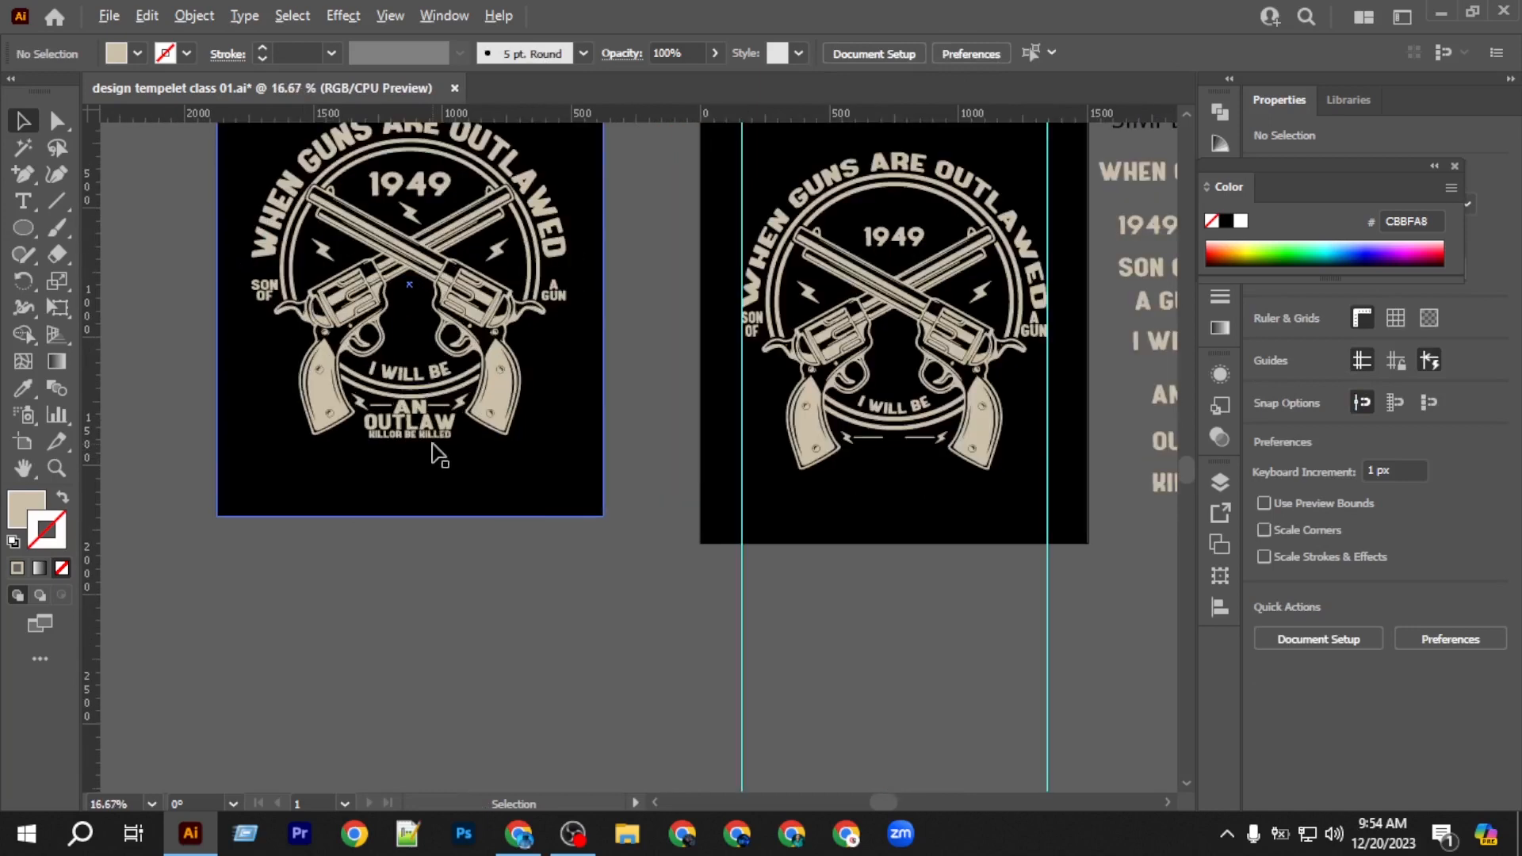
pyautogui.hscroll(2, 987, 432)
pyautogui.moveTo(1030, 395); pyautogui.dragTo(755, 449)
pyautogui.scroll(5, 755, 450)
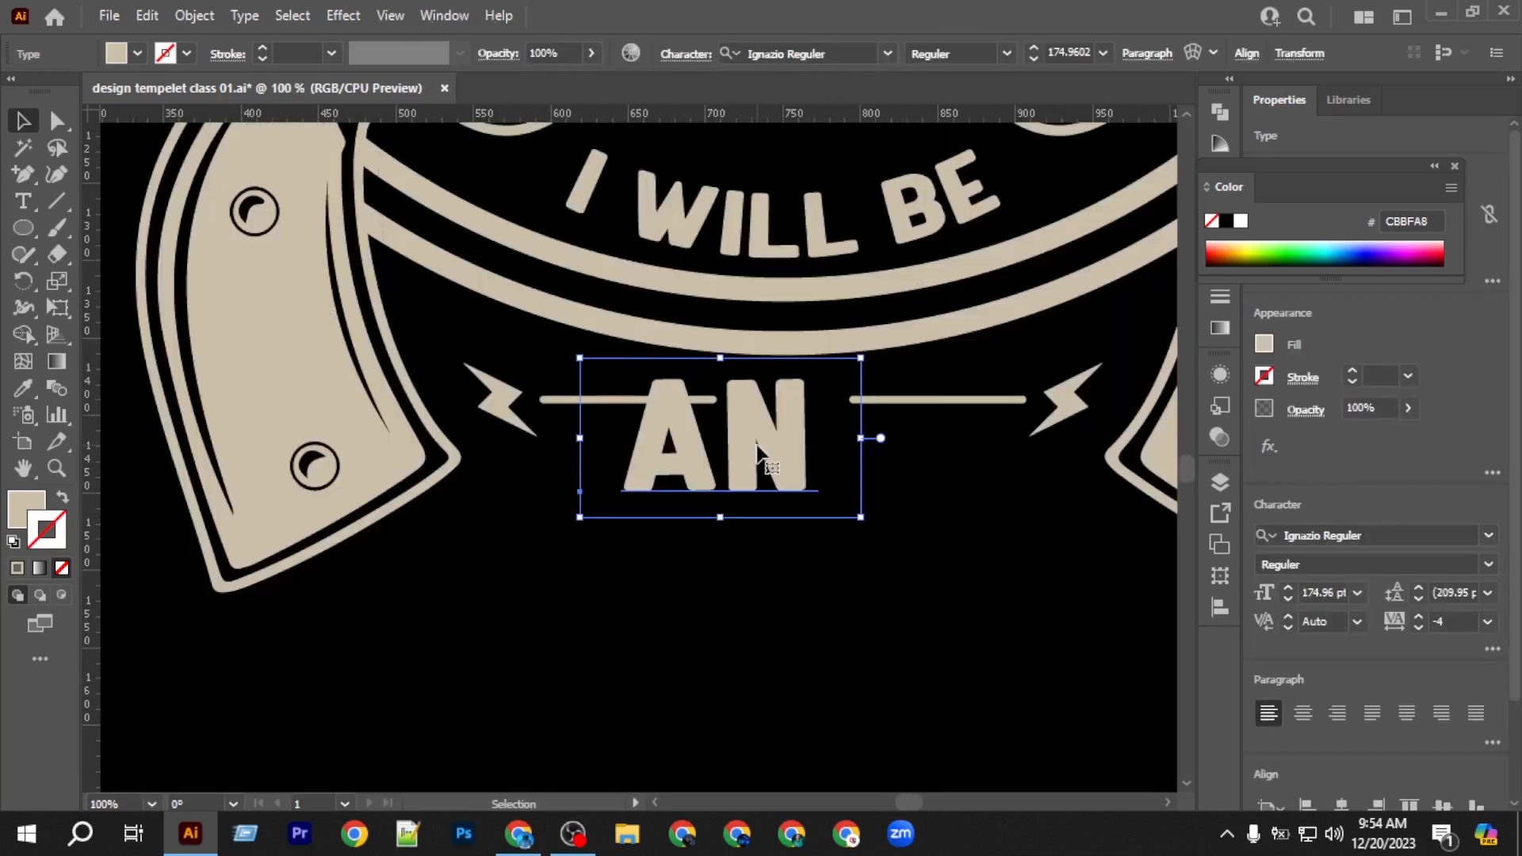
# Convert the AN text to outlines and centre it horizontally on the artboard.
pyautogui.rightClick(757, 448)
pyautogui.click(890, 504)
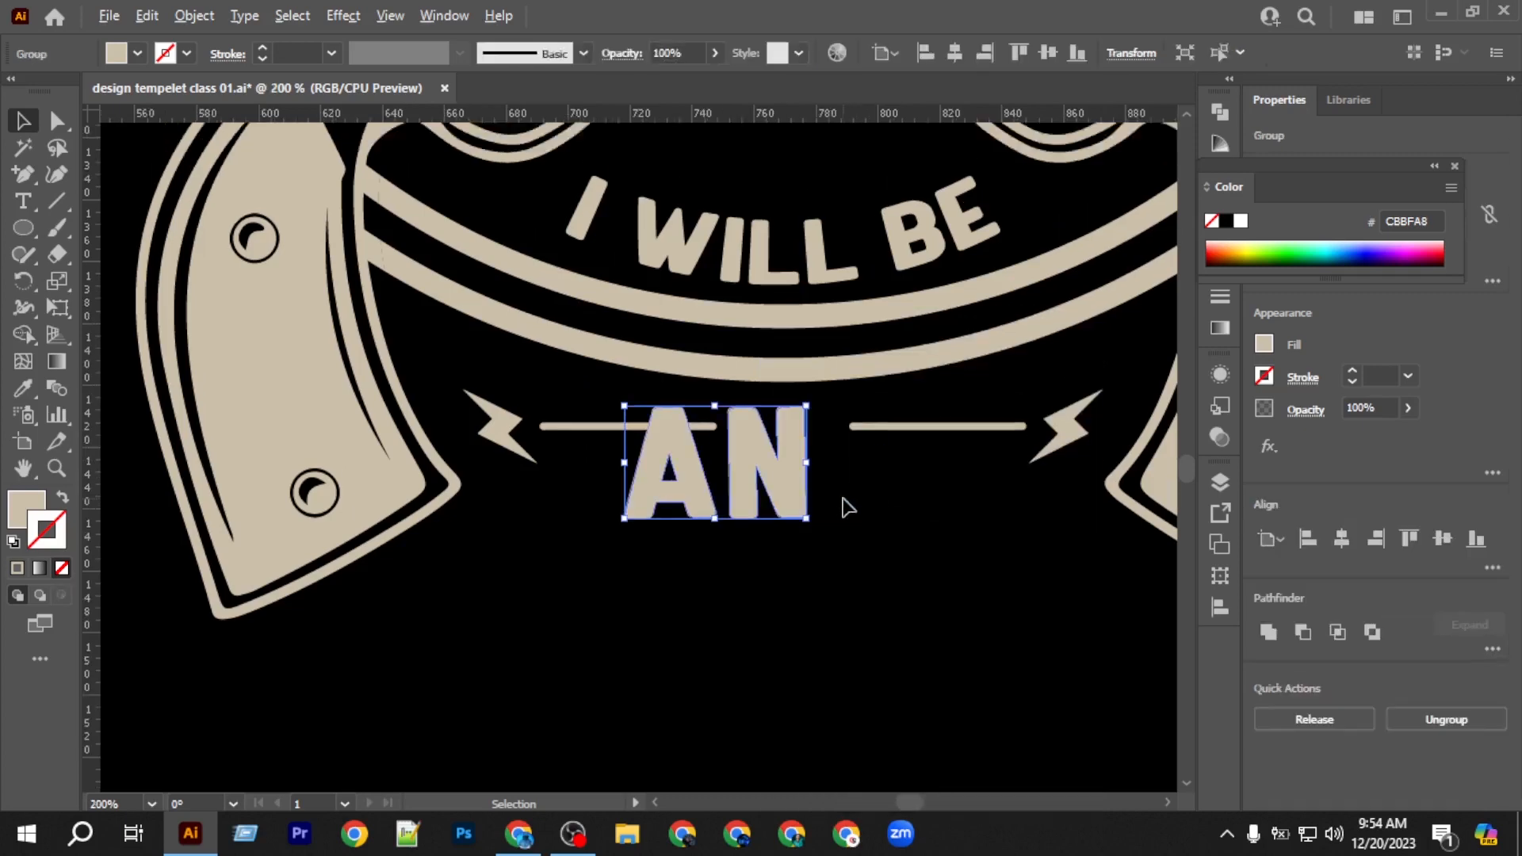
pyautogui.scroll(3, 842, 503)
pyautogui.click(956, 52)
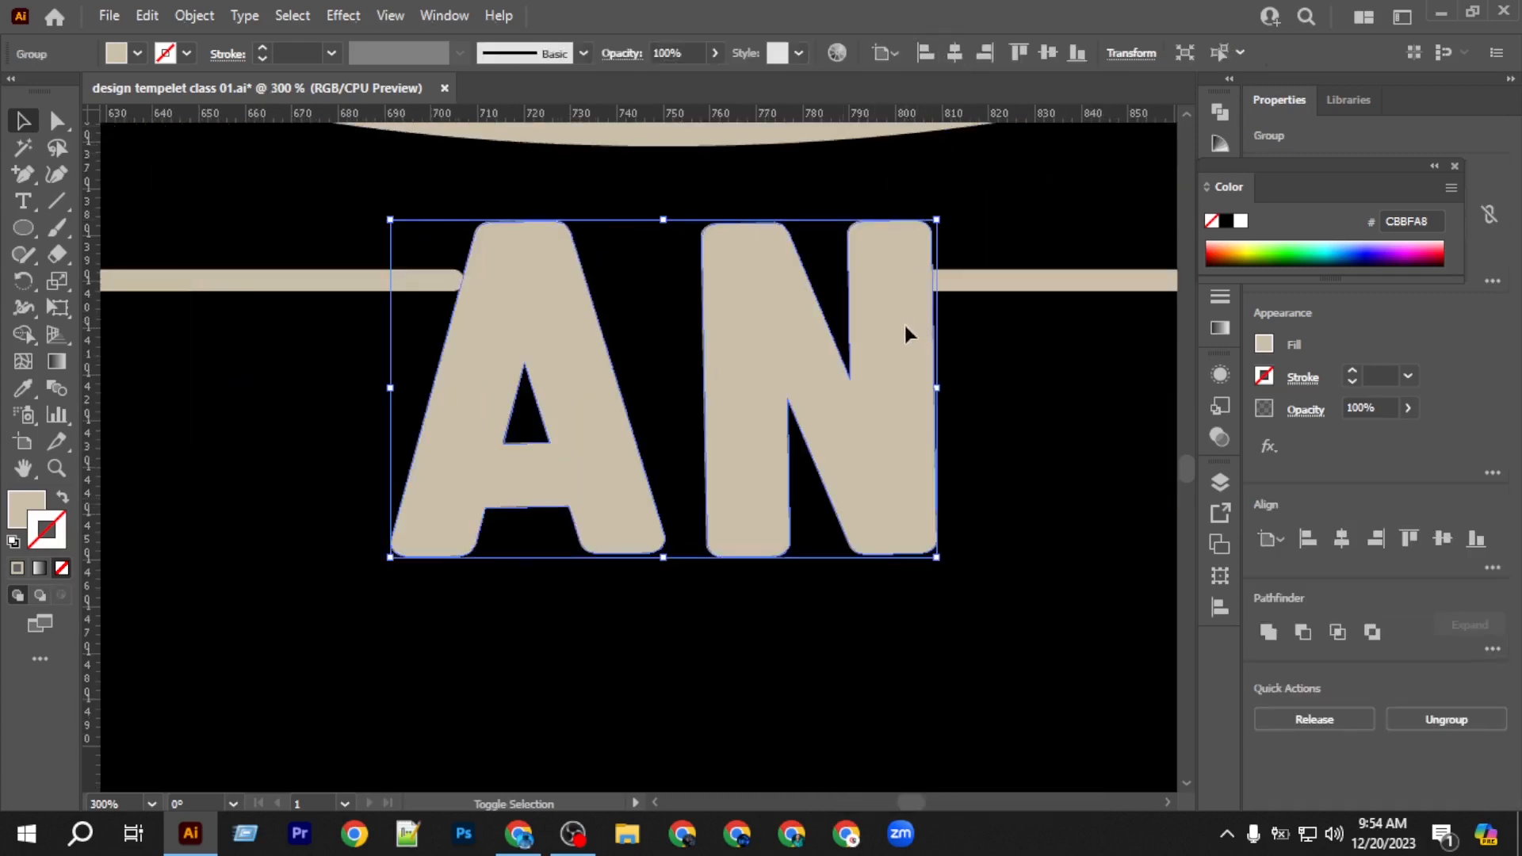
# Scale AN down proportionally to about 91 px wide, move it up between the lines and centre it on the artboard.
pyautogui.keyDown('shift'); pyautogui.click(920, 385); pyautogui.keyUp('shift')
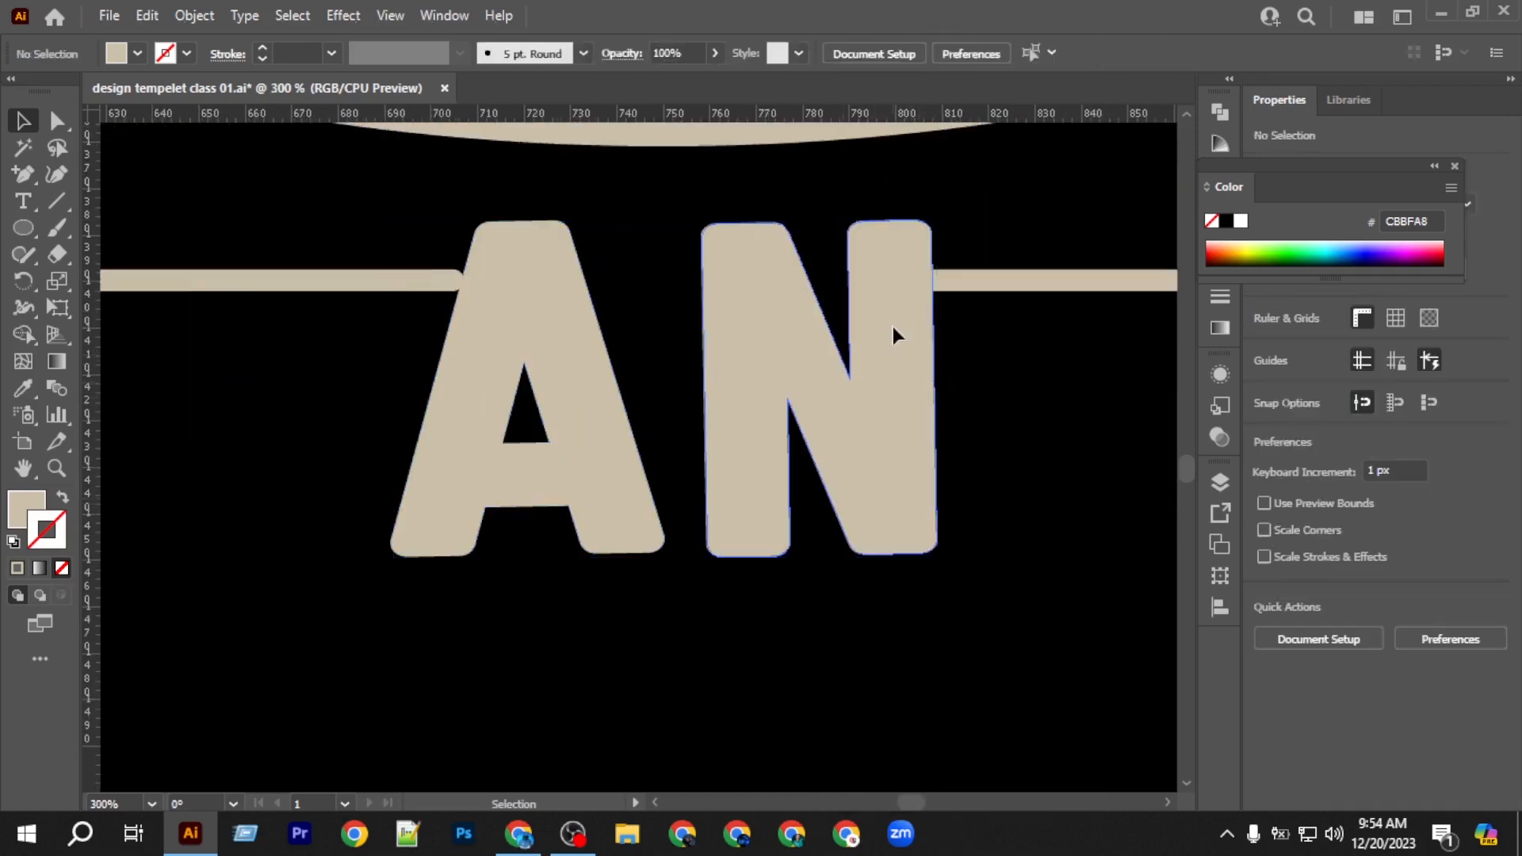
pyautogui.keyDown('shift'); pyautogui.click(935, 392); pyautogui.keyUp('shift')
pyautogui.moveTo(937, 388); pyautogui.dragTo(902, 390)
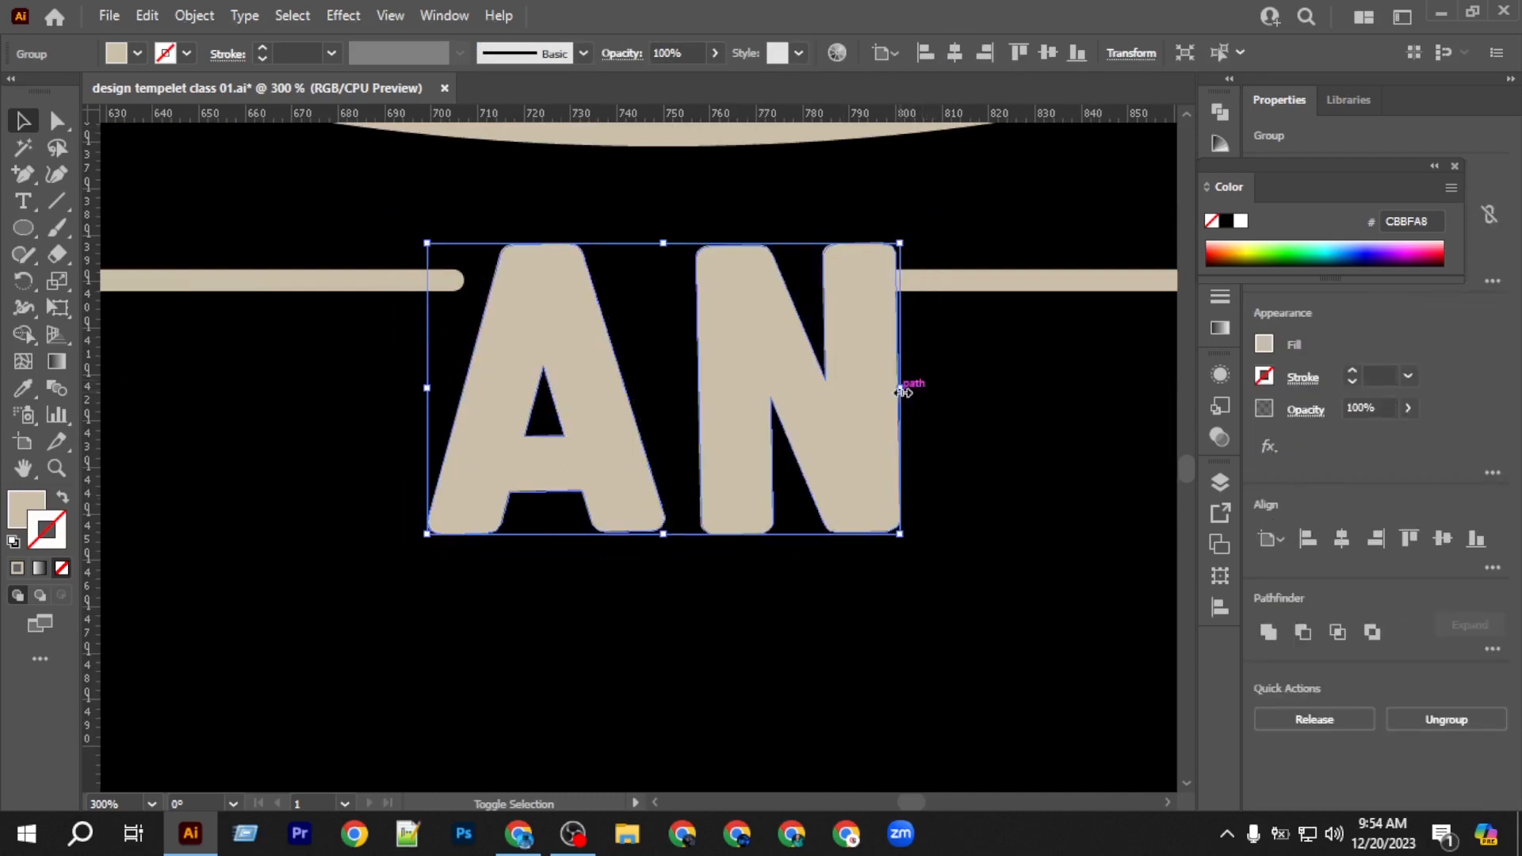
pyautogui.hotkey('shift', 'Up')
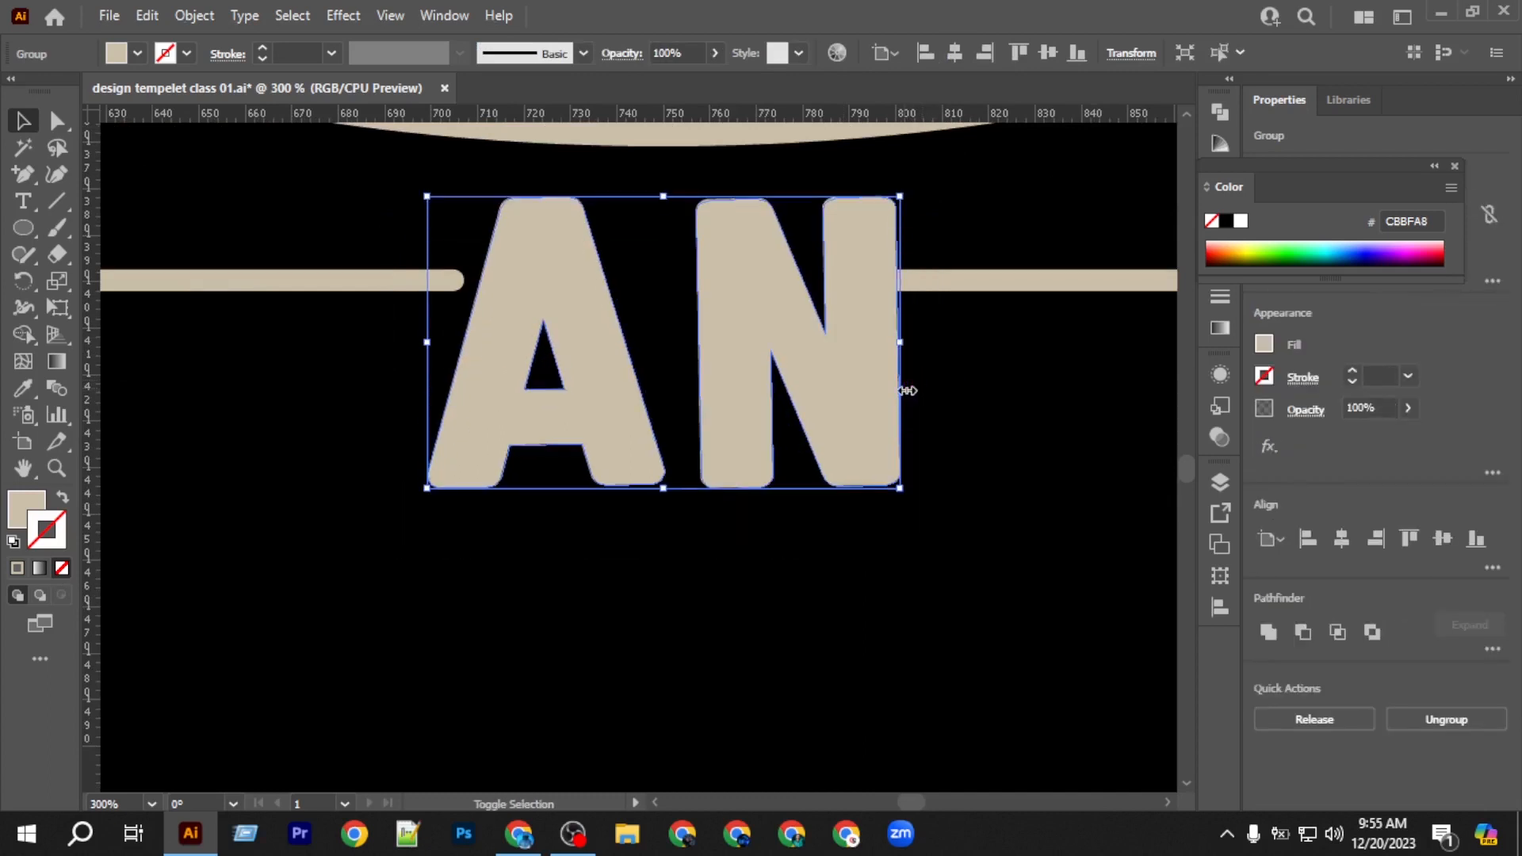
pyautogui.hotkey('shift', 'Up')
pyautogui.hotkey('shift', 'Down')
pyautogui.moveTo(894, 344); pyautogui.dragTo(851, 342)
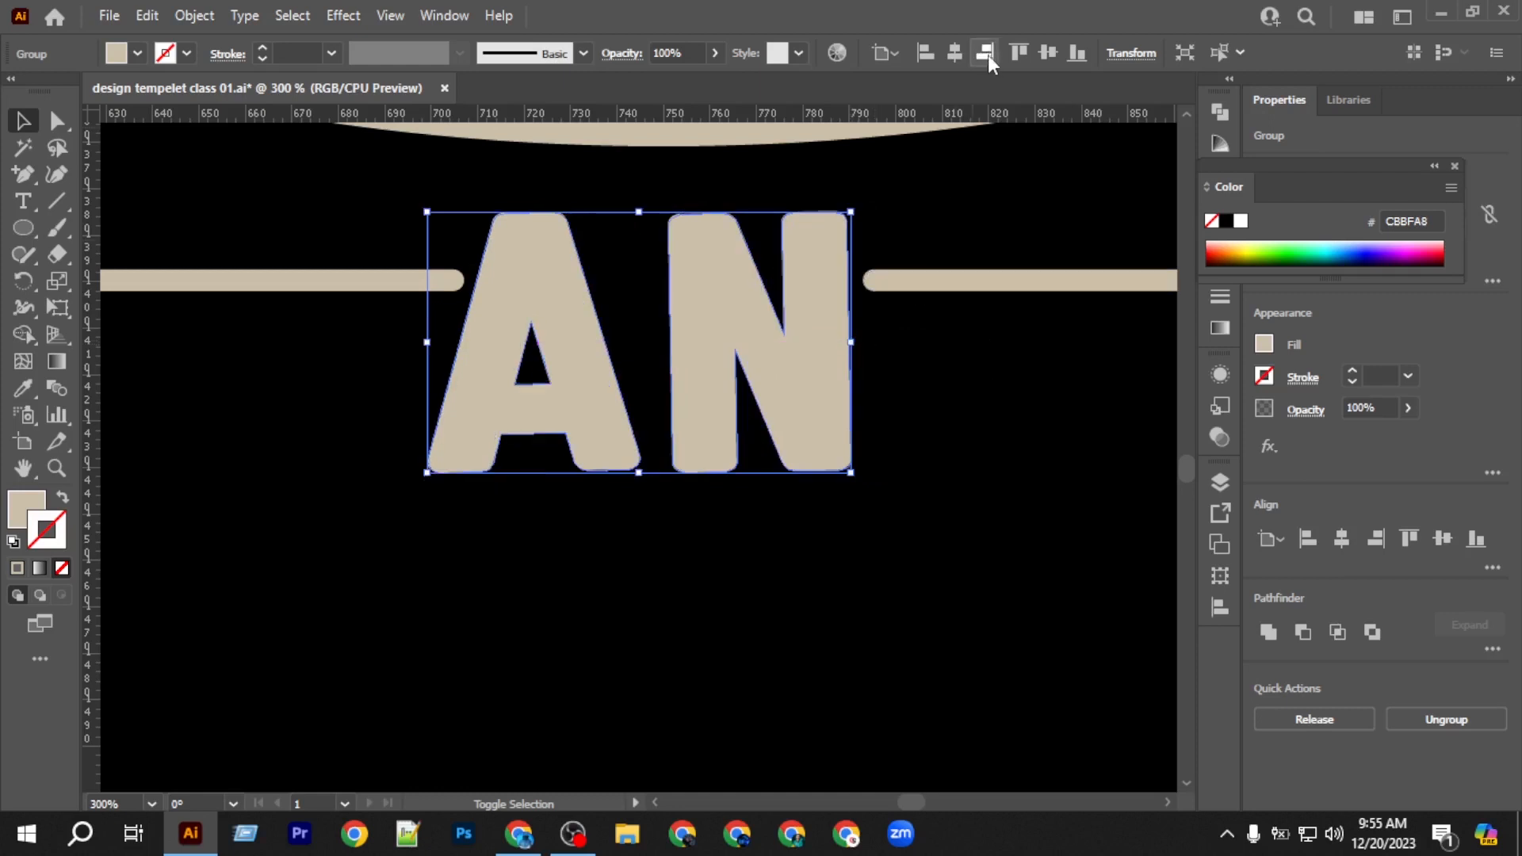
pyautogui.click(956, 53)
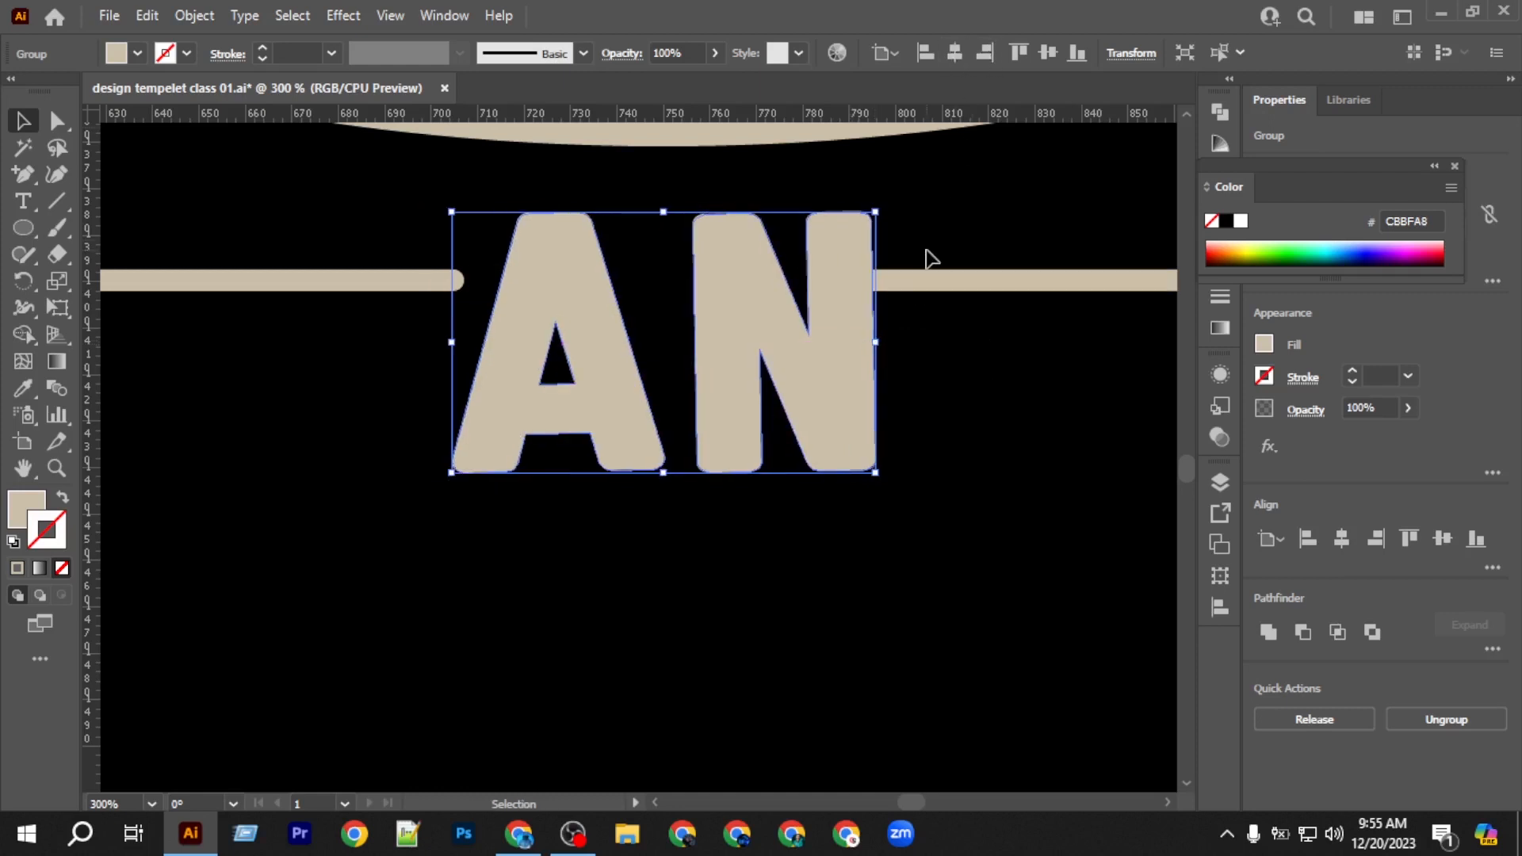
# Nudge AN up by 3 px and recentre it horizontally on the artboard.
pyautogui.press('Left')
pyautogui.press('Left')
pyautogui.press('Left')
pyautogui.press('Left')
pyautogui.press('Left')
pyautogui.press('Left')
pyautogui.press('Left')
pyautogui.press('Left')
pyautogui.press('Up')
pyautogui.press('Right')
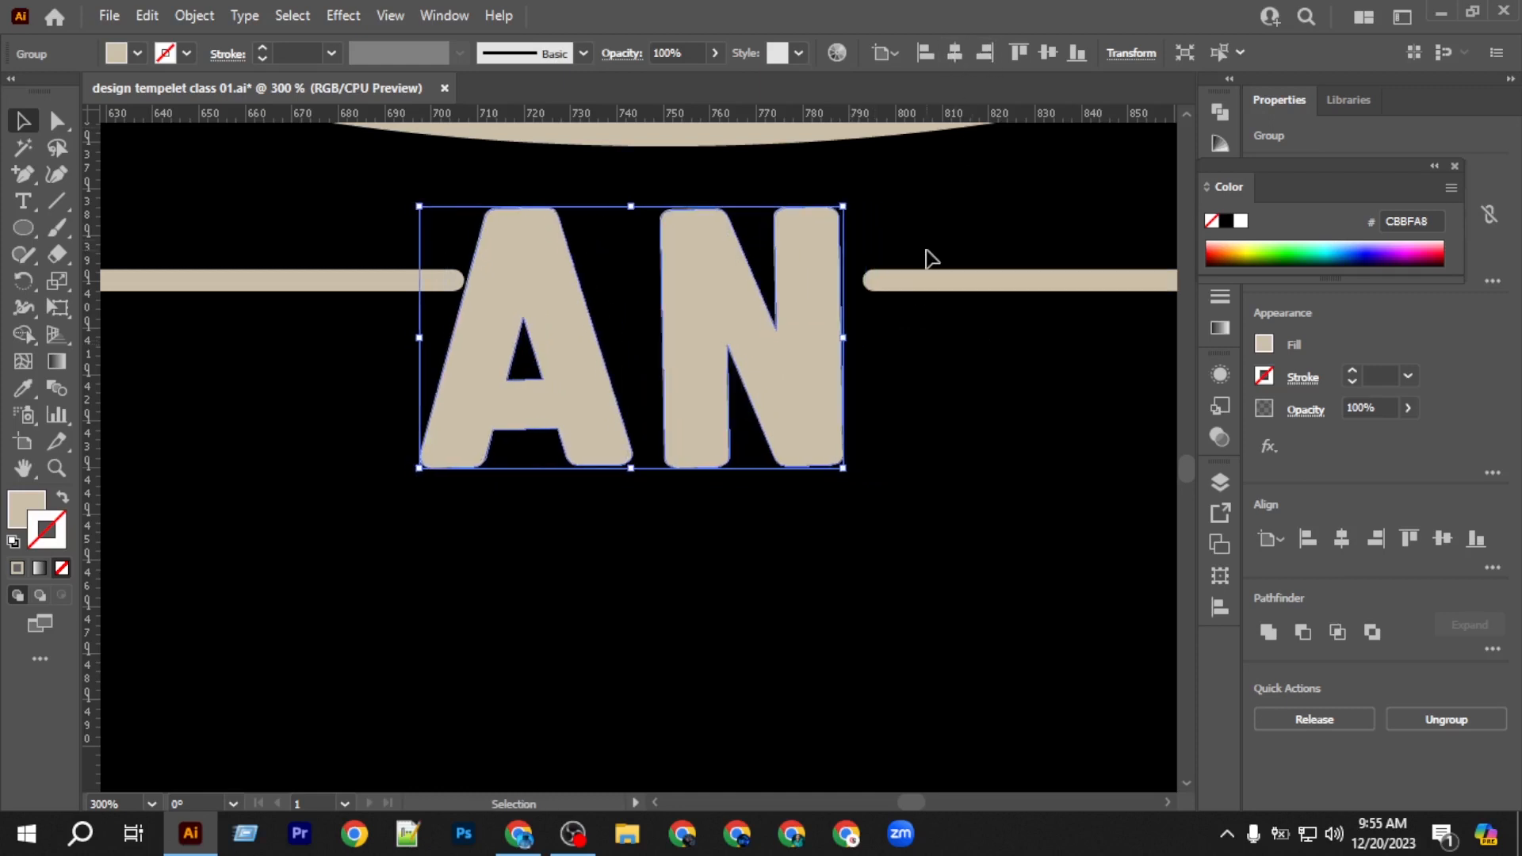
pyautogui.press('Right')
pyautogui.press('Right')
pyautogui.press('Right')
pyautogui.press('Up')
pyautogui.press('Up')
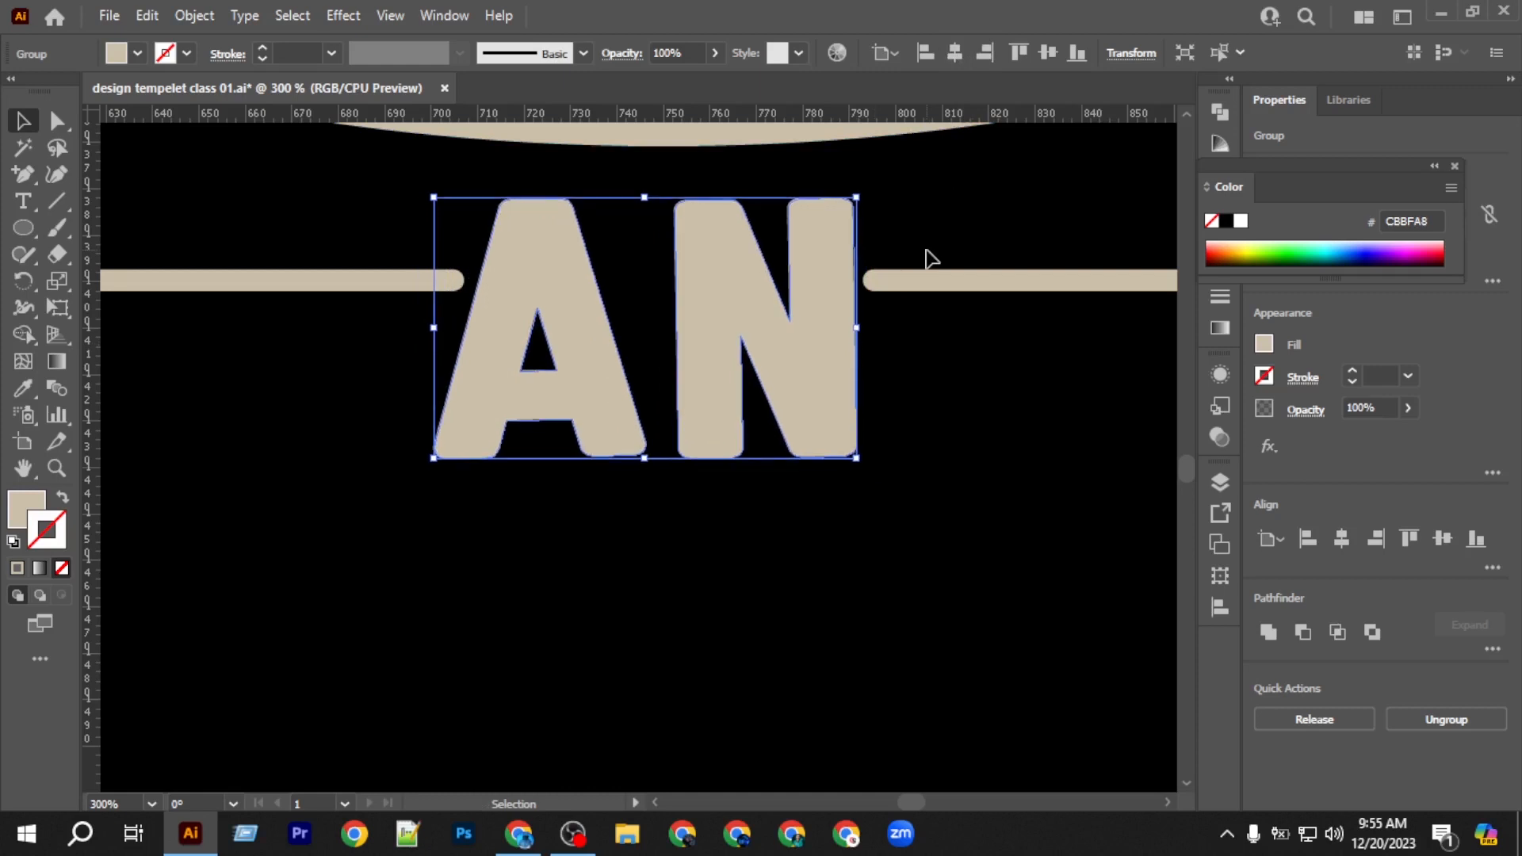
pyautogui.click(956, 54)
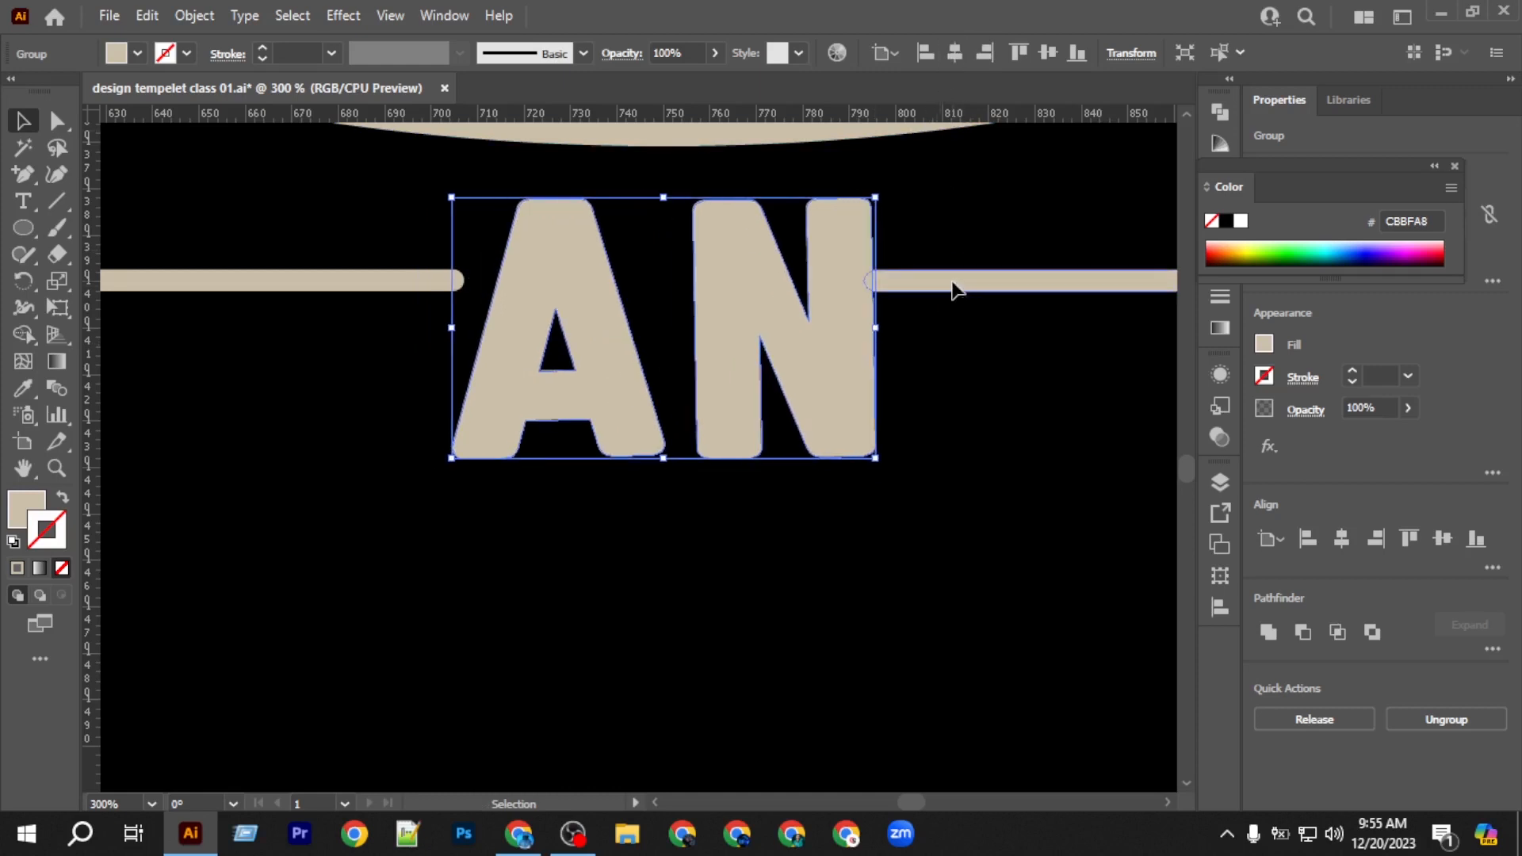
# Shorten the right divider line at its inner end so that it clears the N.
pyautogui.doubleClick(951, 283)
pyautogui.moveTo(863, 281); pyautogui.dragTo(883, 280)
pyautogui.doubleClick(918, 346)
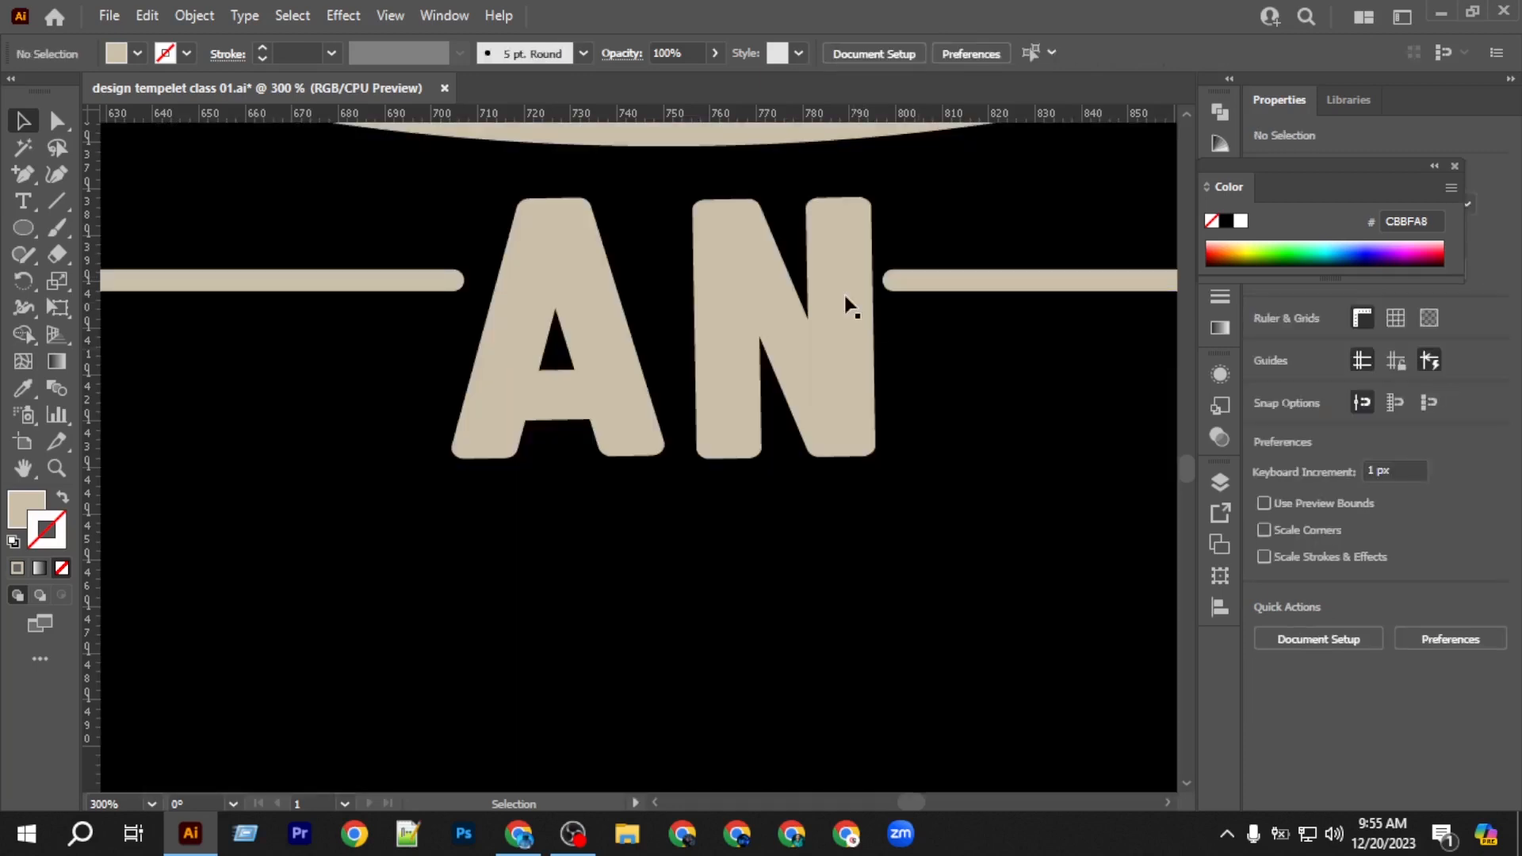
pyautogui.click(850, 300)
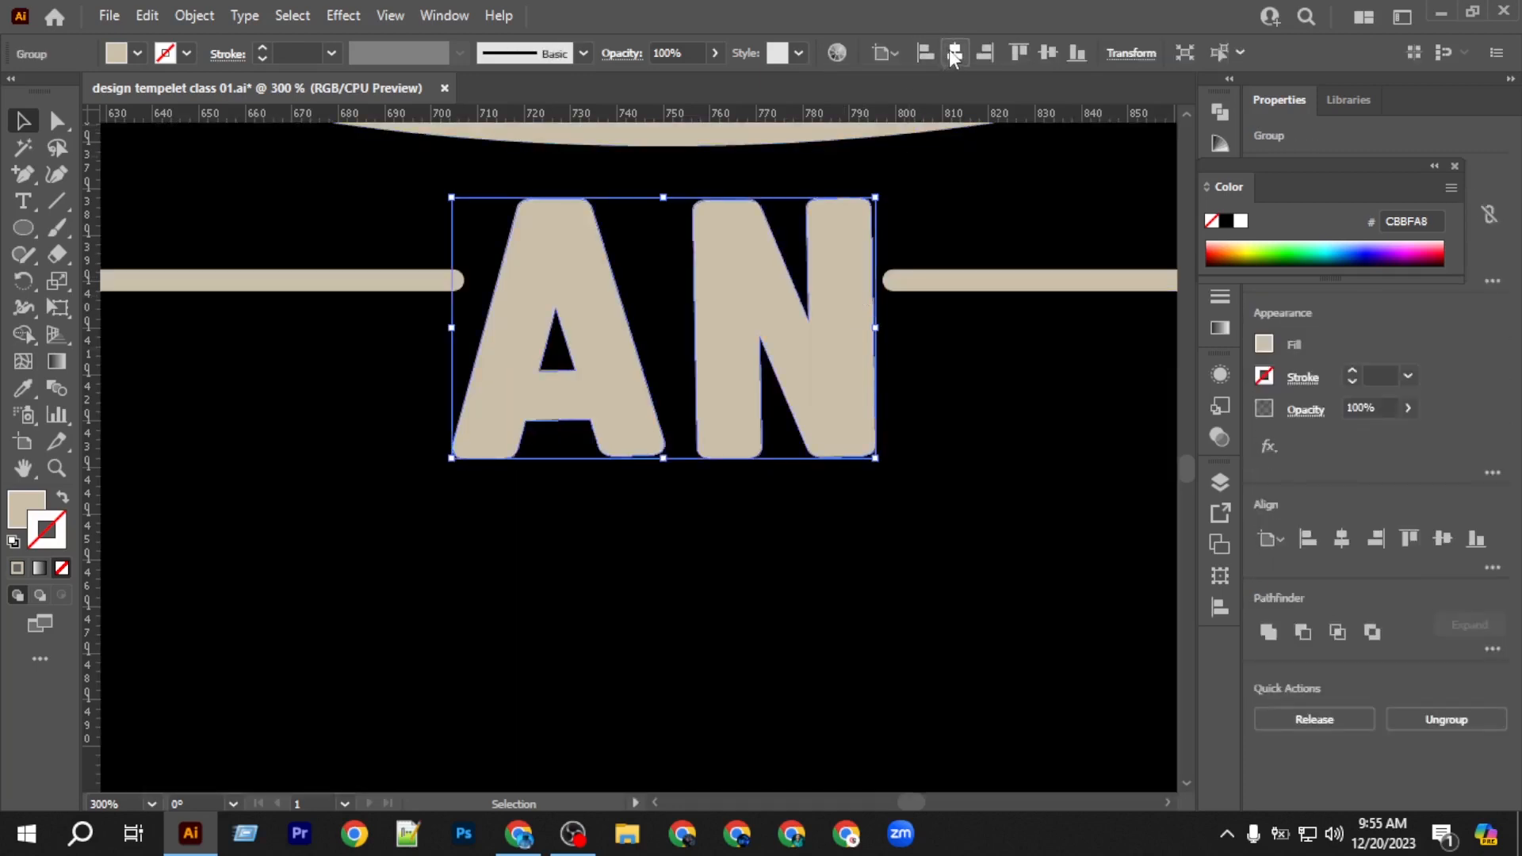
# Lengthen the left divider line at its inner end so that it reaches closer to the A.
pyautogui.click(442, 283)
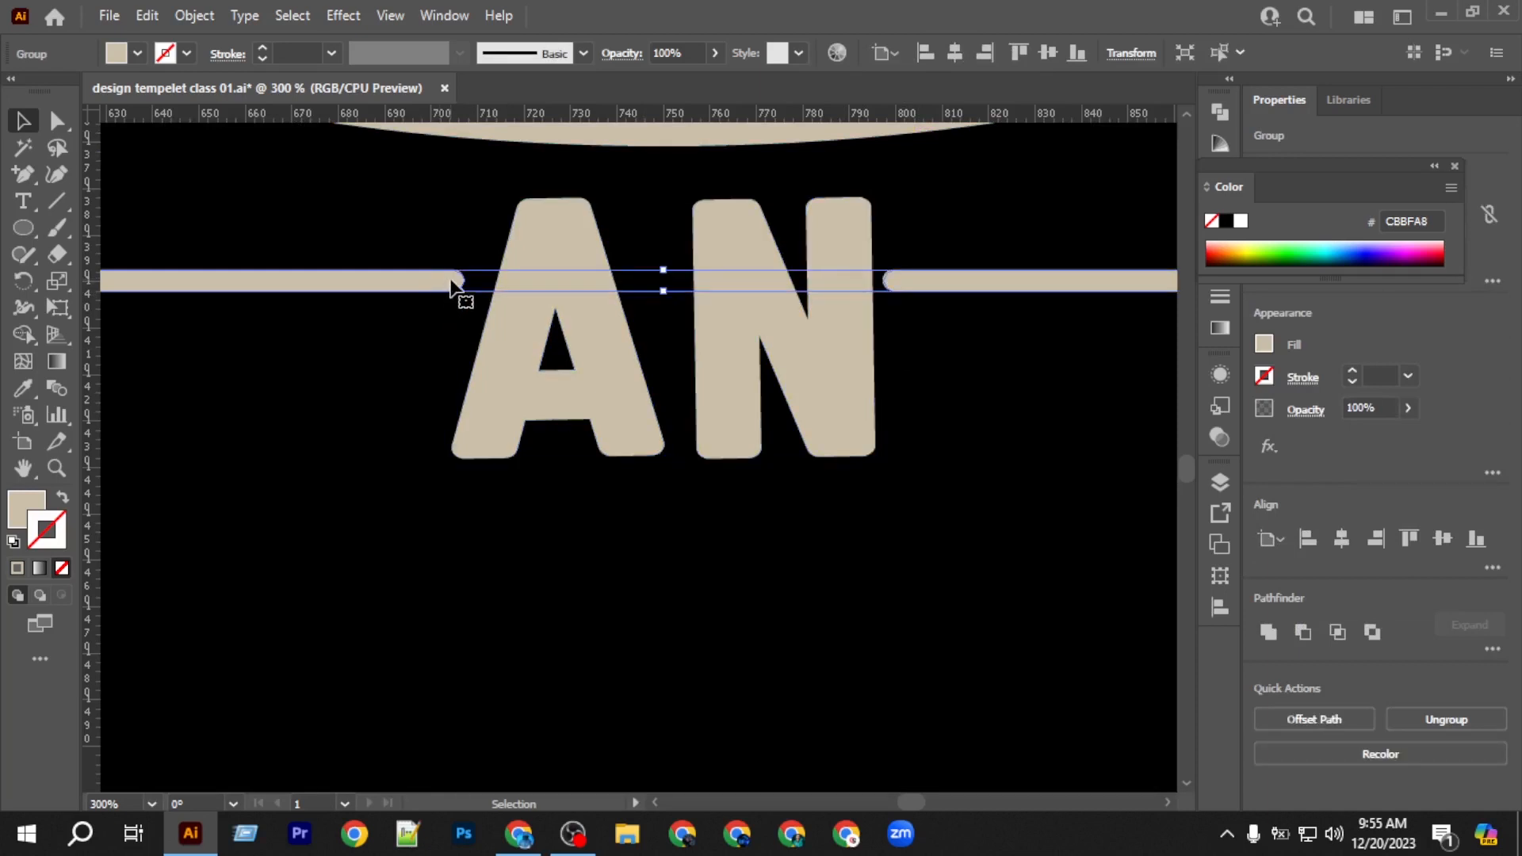
pyautogui.doubleClick(454, 284)
pyautogui.click(457, 282)
pyautogui.moveTo(455, 282); pyautogui.dragTo(479, 283)
pyautogui.doubleClick(690, 517)
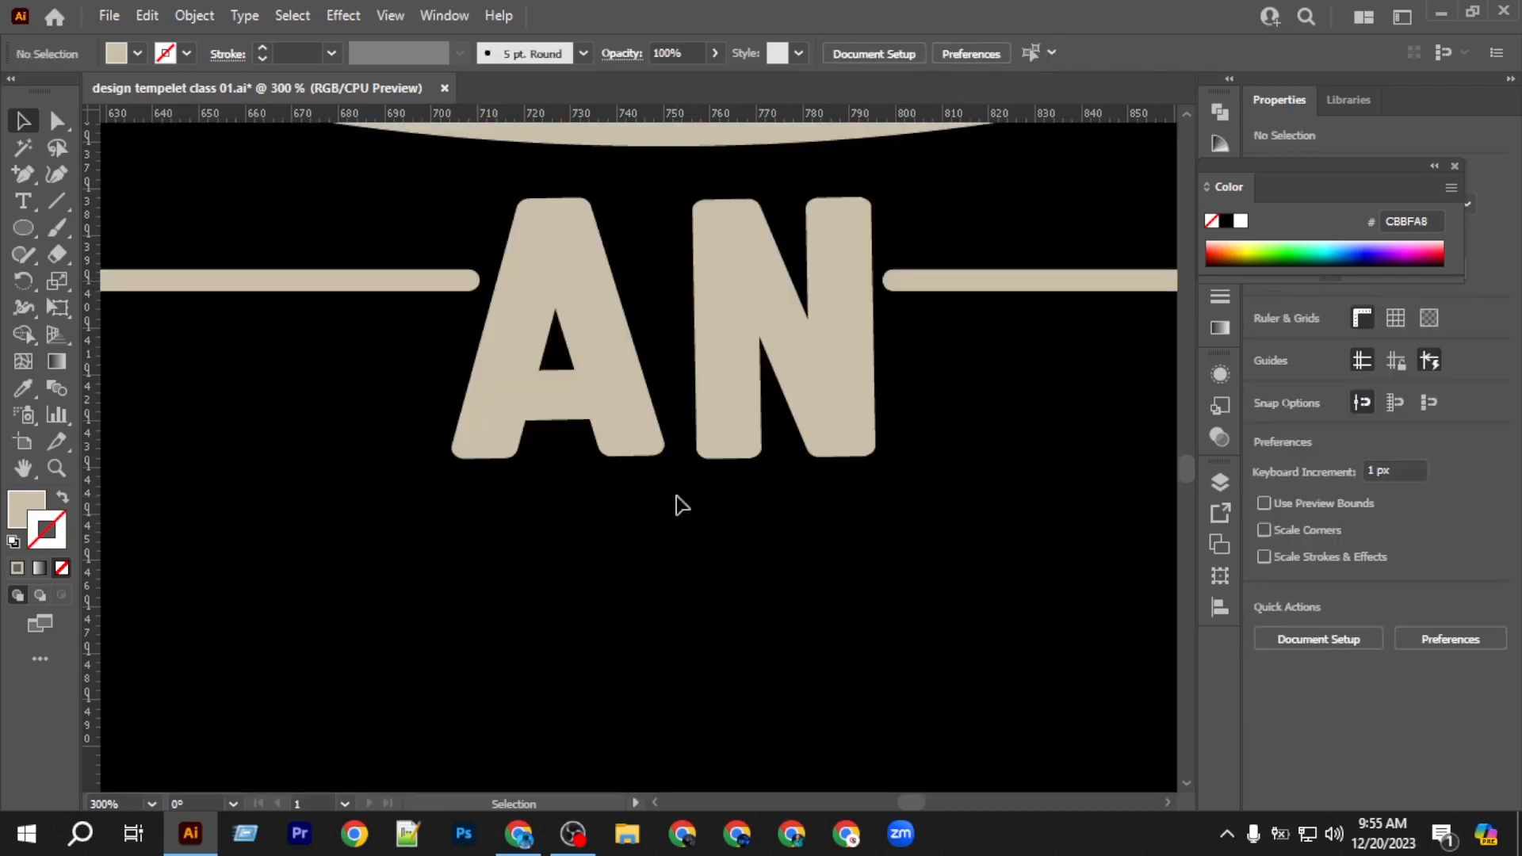
pyautogui.scroll(-5, 682, 505)
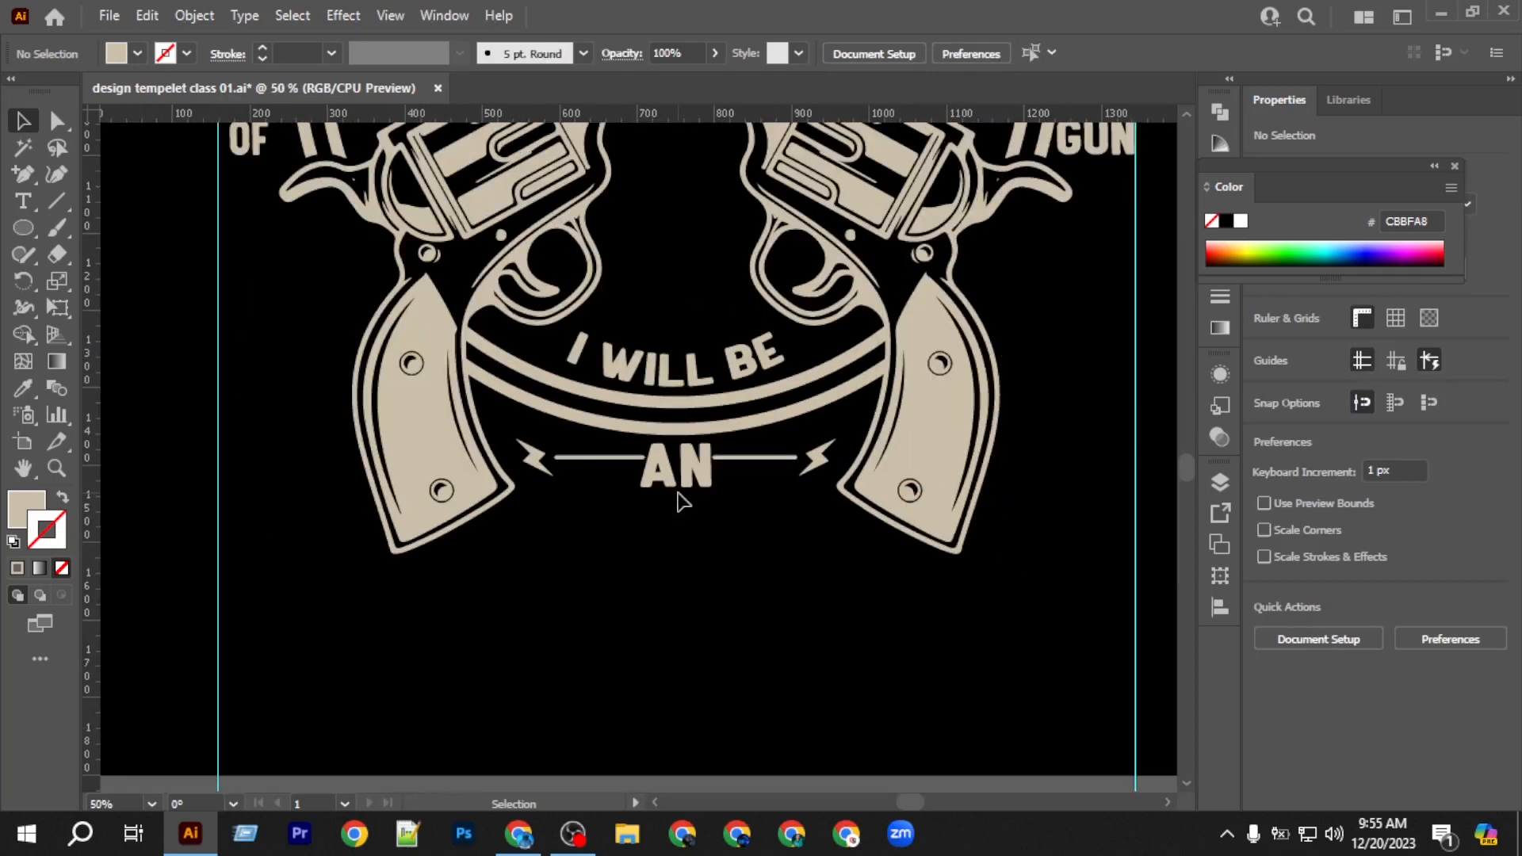
# Place a copy of the OUTLAW text directly beneath AN on the artboard and convert it to outlines.
pyautogui.scroll(-2, 682, 502)
pyautogui.scroll(-2, 679, 501)
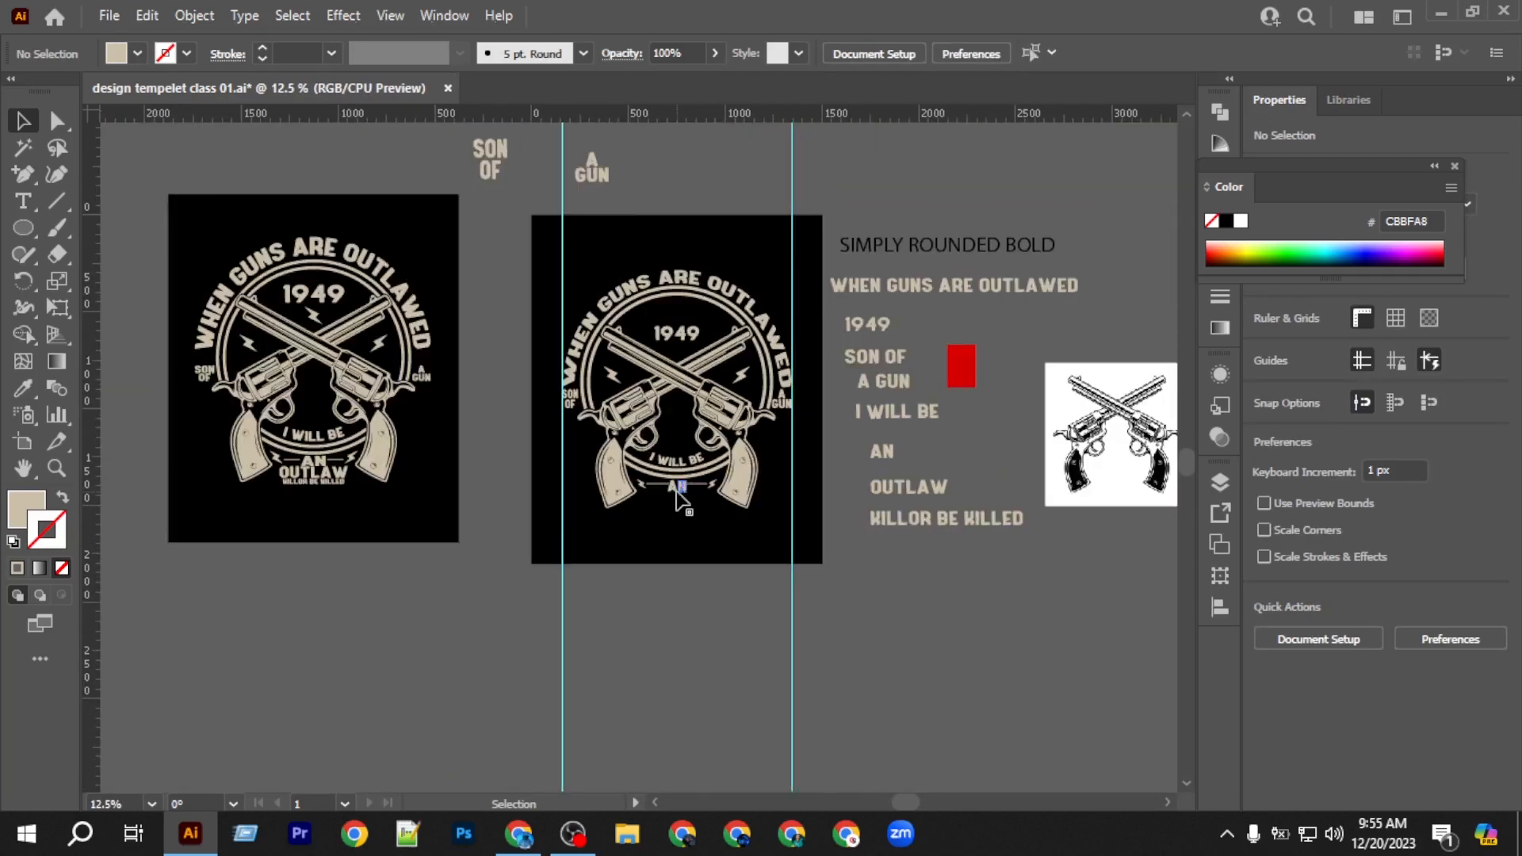
pyautogui.scroll(1, 698, 523)
pyautogui.scroll(1, 699, 524)
pyautogui.scroll(-1, 698, 523)
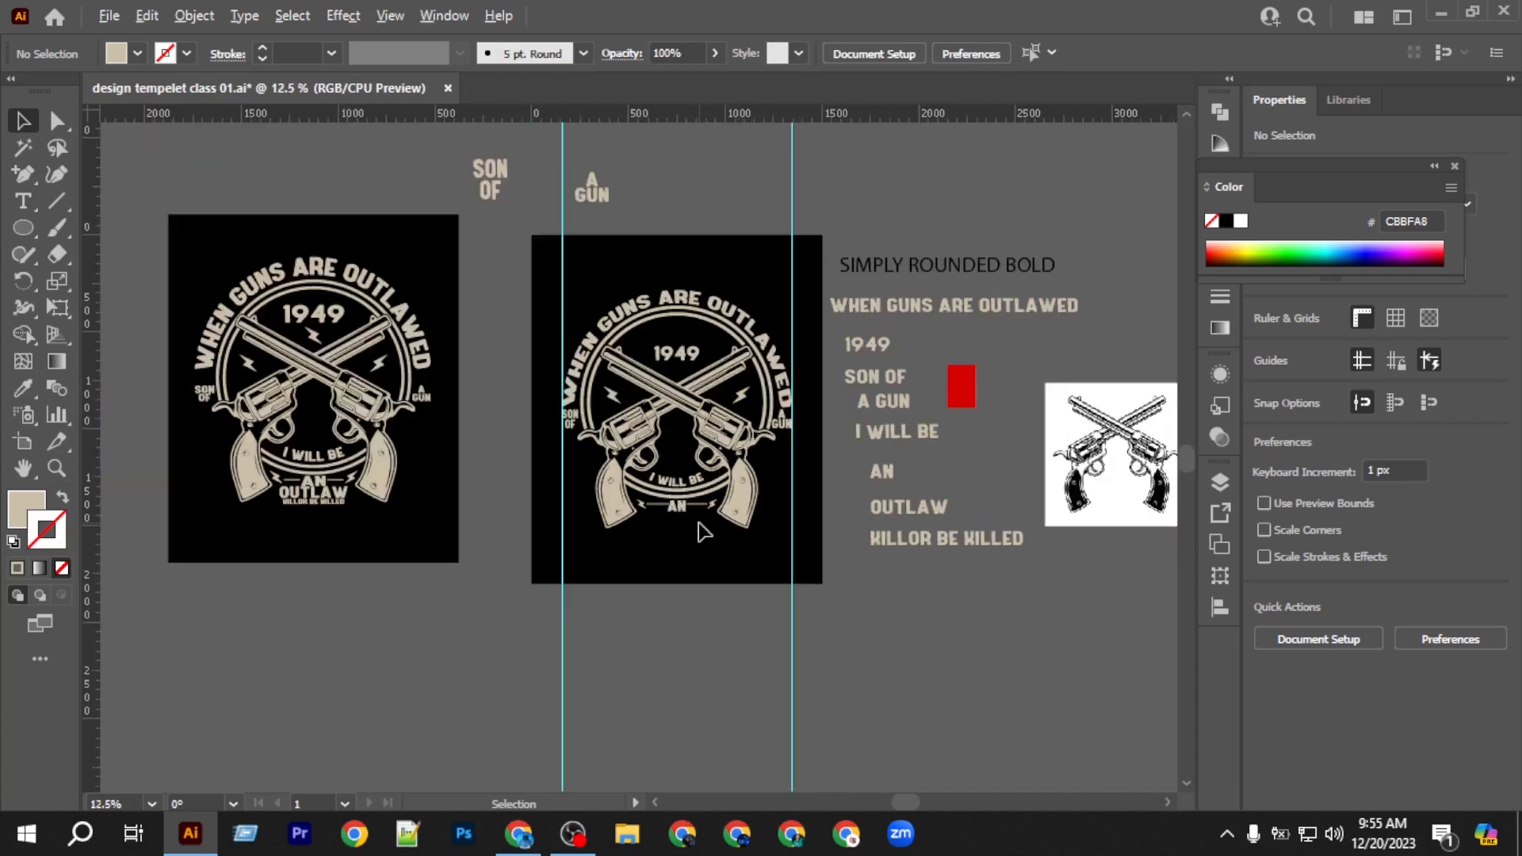
pyautogui.scroll(1, 956, 552)
pyautogui.moveTo(912, 496); pyautogui.dragTo(604, 522)
pyautogui.scroll(3, 605, 521)
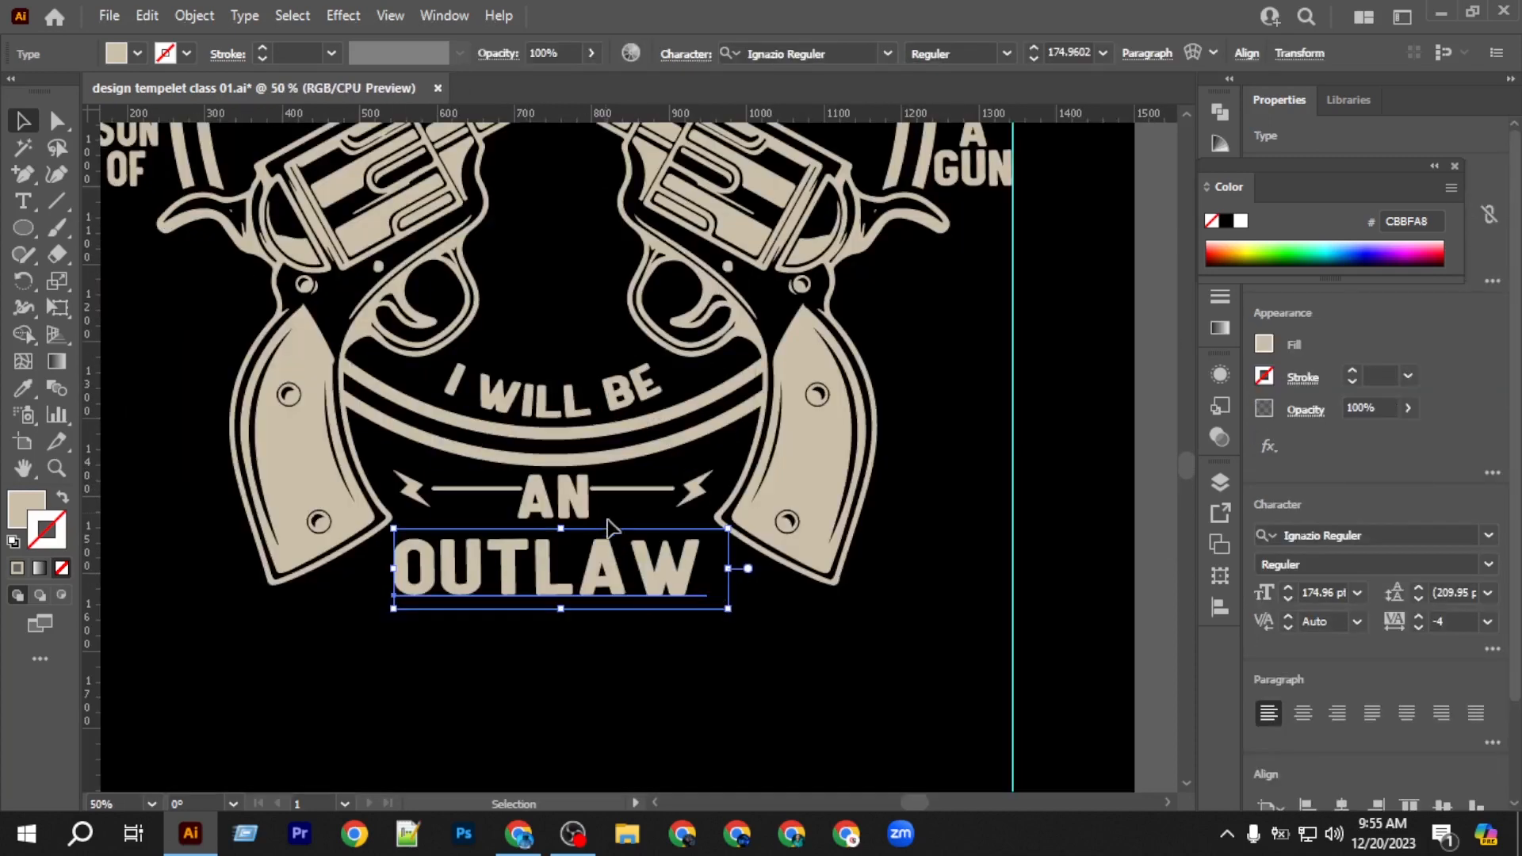
pyautogui.rightClick(613, 587)
pyautogui.click(698, 246)
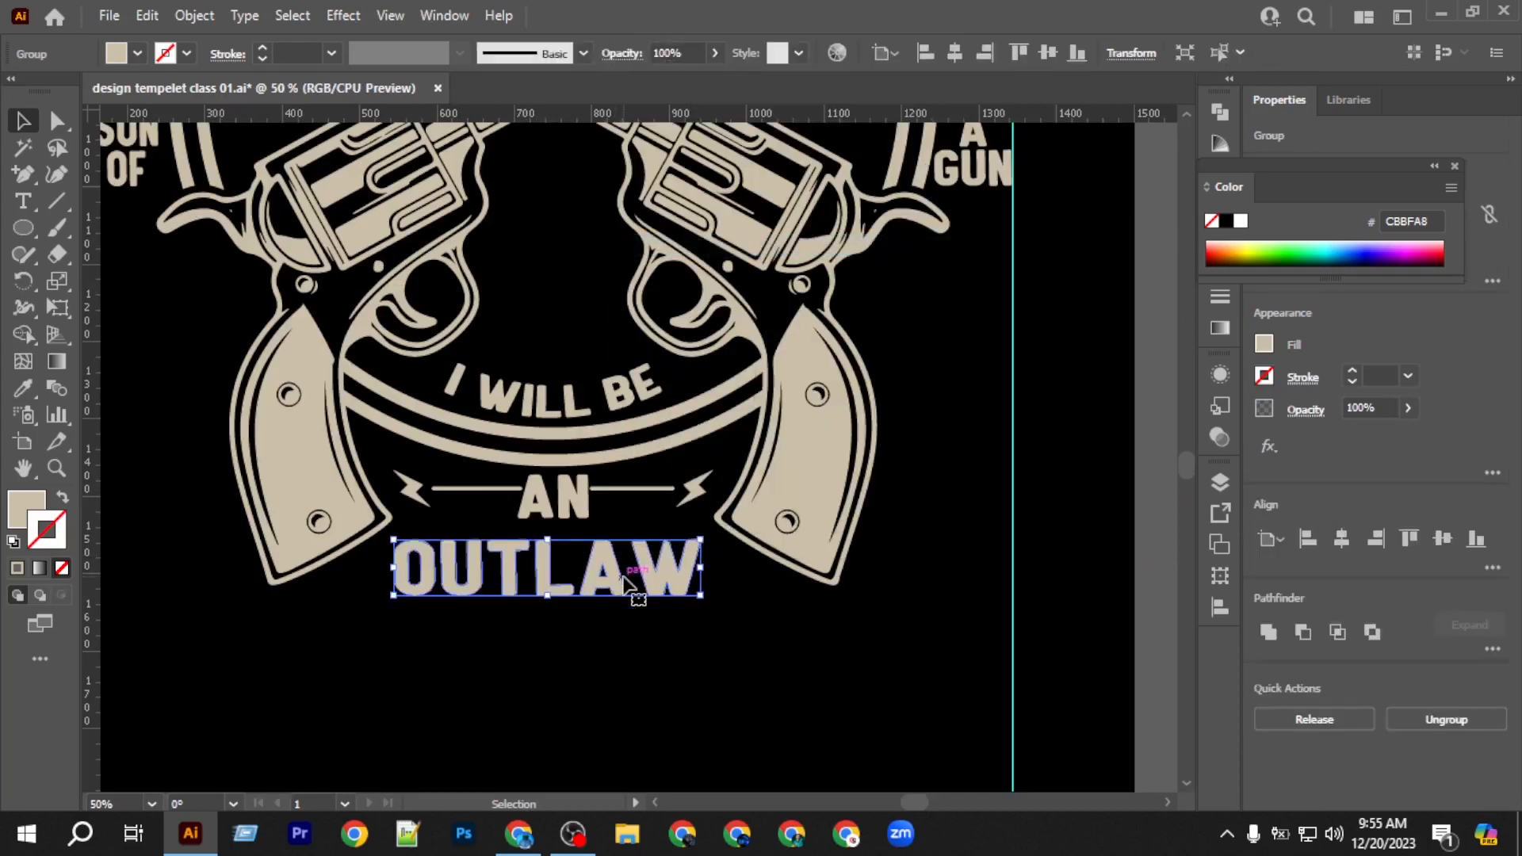
# Centre OUTLAW horizontally on the artboard and move it up 20 px towards AN.
pyautogui.scroll(3, 631, 581)
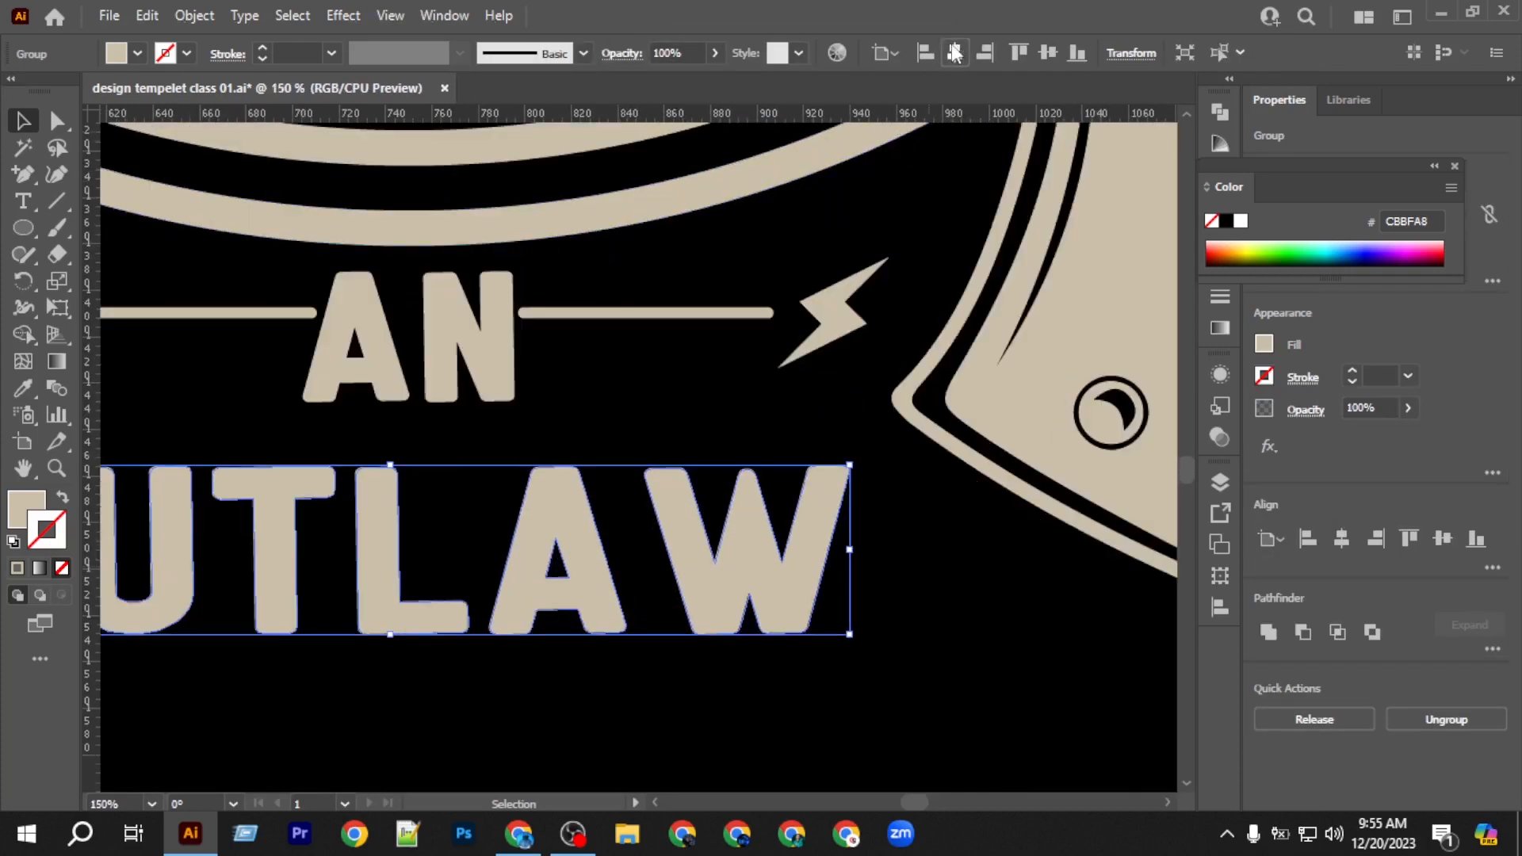
pyautogui.click(954, 52)
pyautogui.scroll(3, 726, 403)
pyautogui.hscroll(-3, 729, 404)
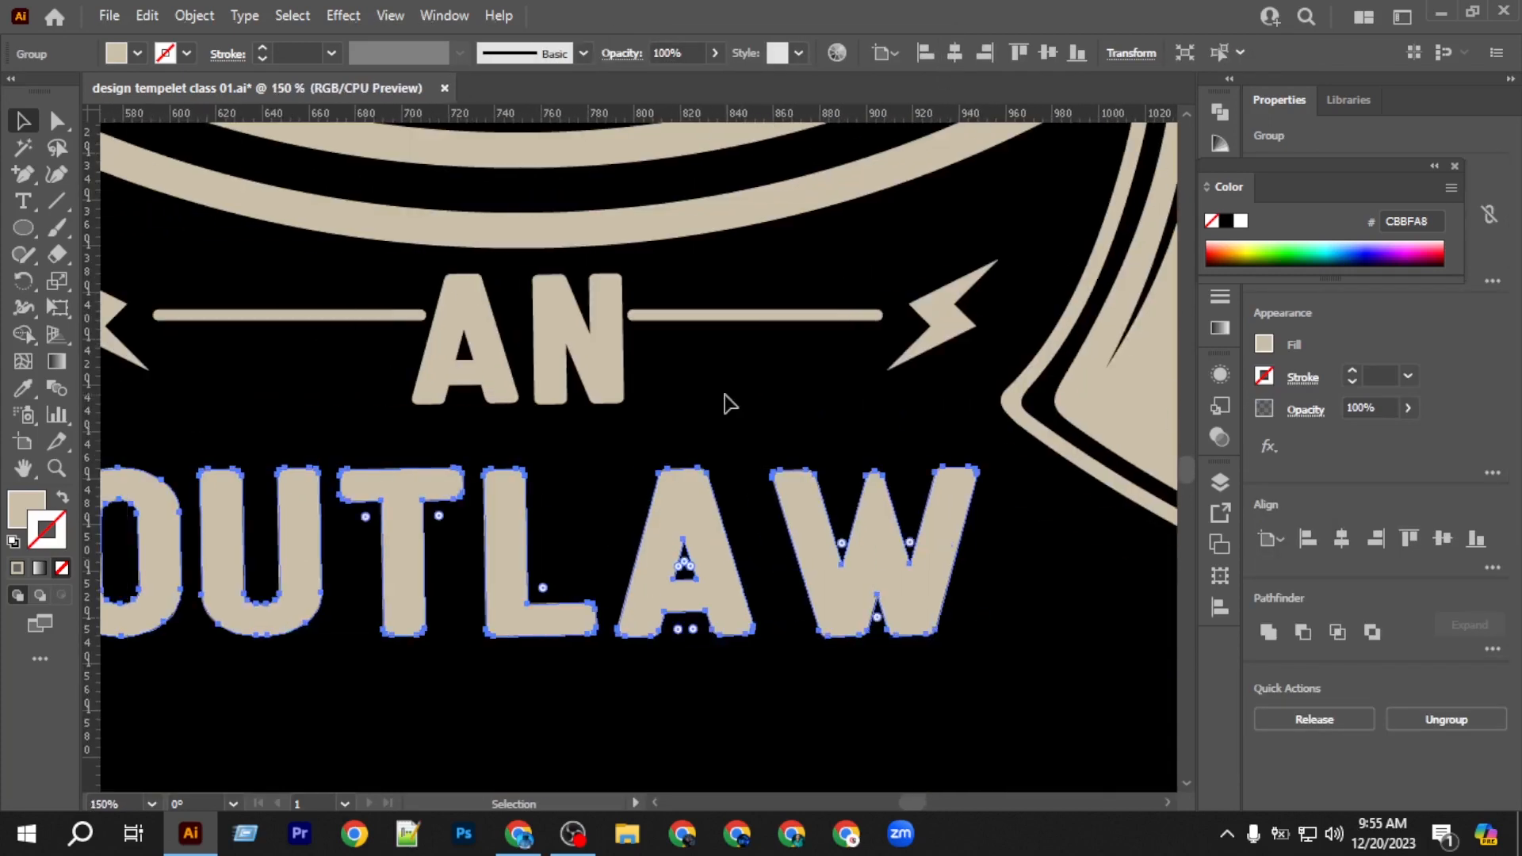
pyautogui.hotkey('shift', 'Up')
pyautogui.hotkey('shift', 'Up')
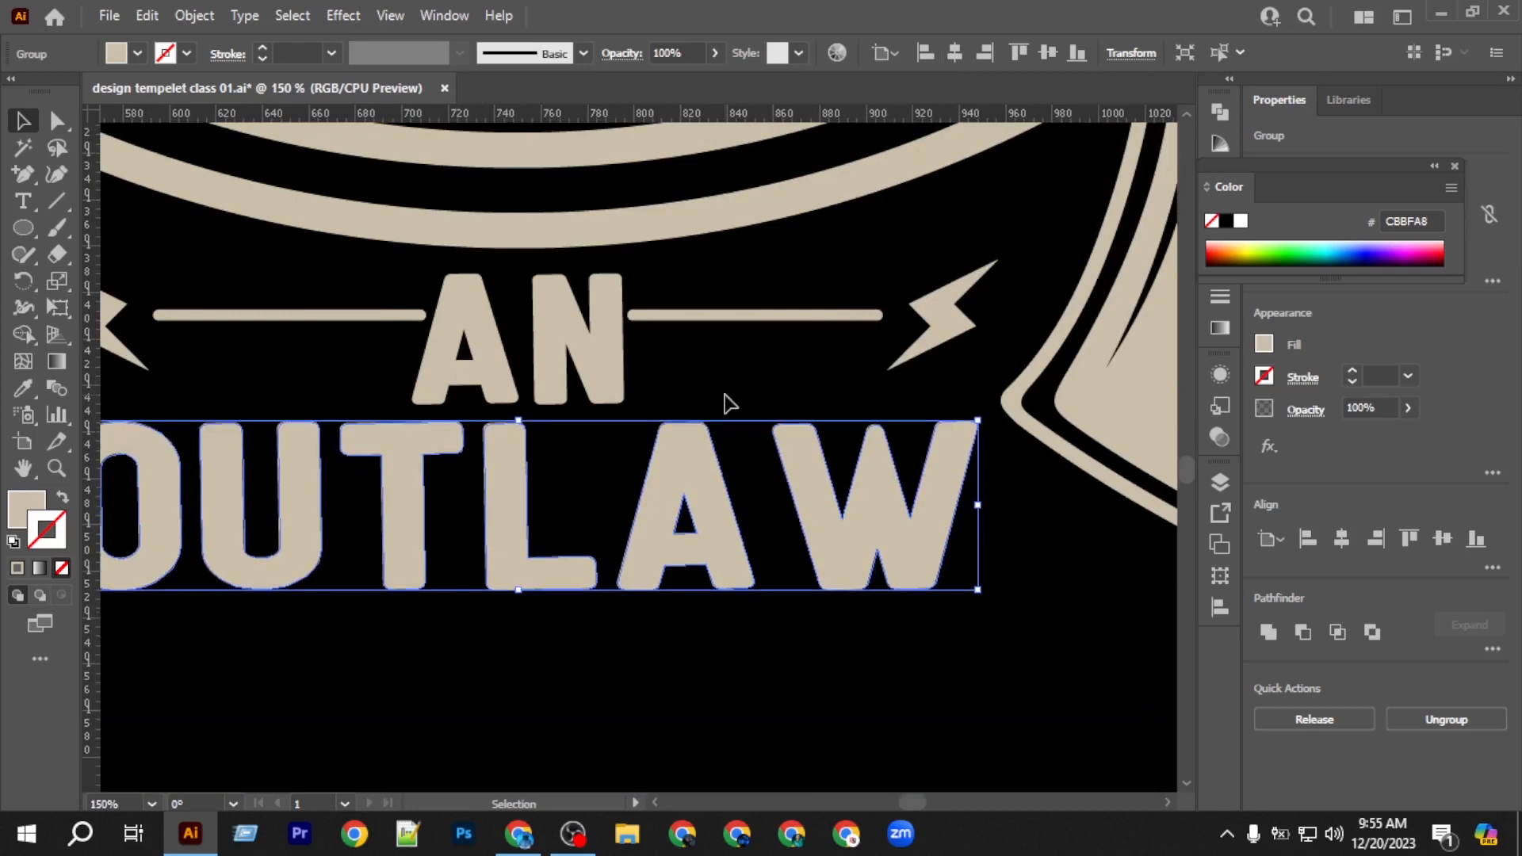
# Fine-tune OUTLAW's vertical position in 1 px steps so that it sits just below AN with a narrow gap.
pyautogui.hscroll(-2, 729, 405)
pyautogui.press('Up')
pyautogui.press('Up')
pyautogui.press('Up')
pyautogui.press('Up')
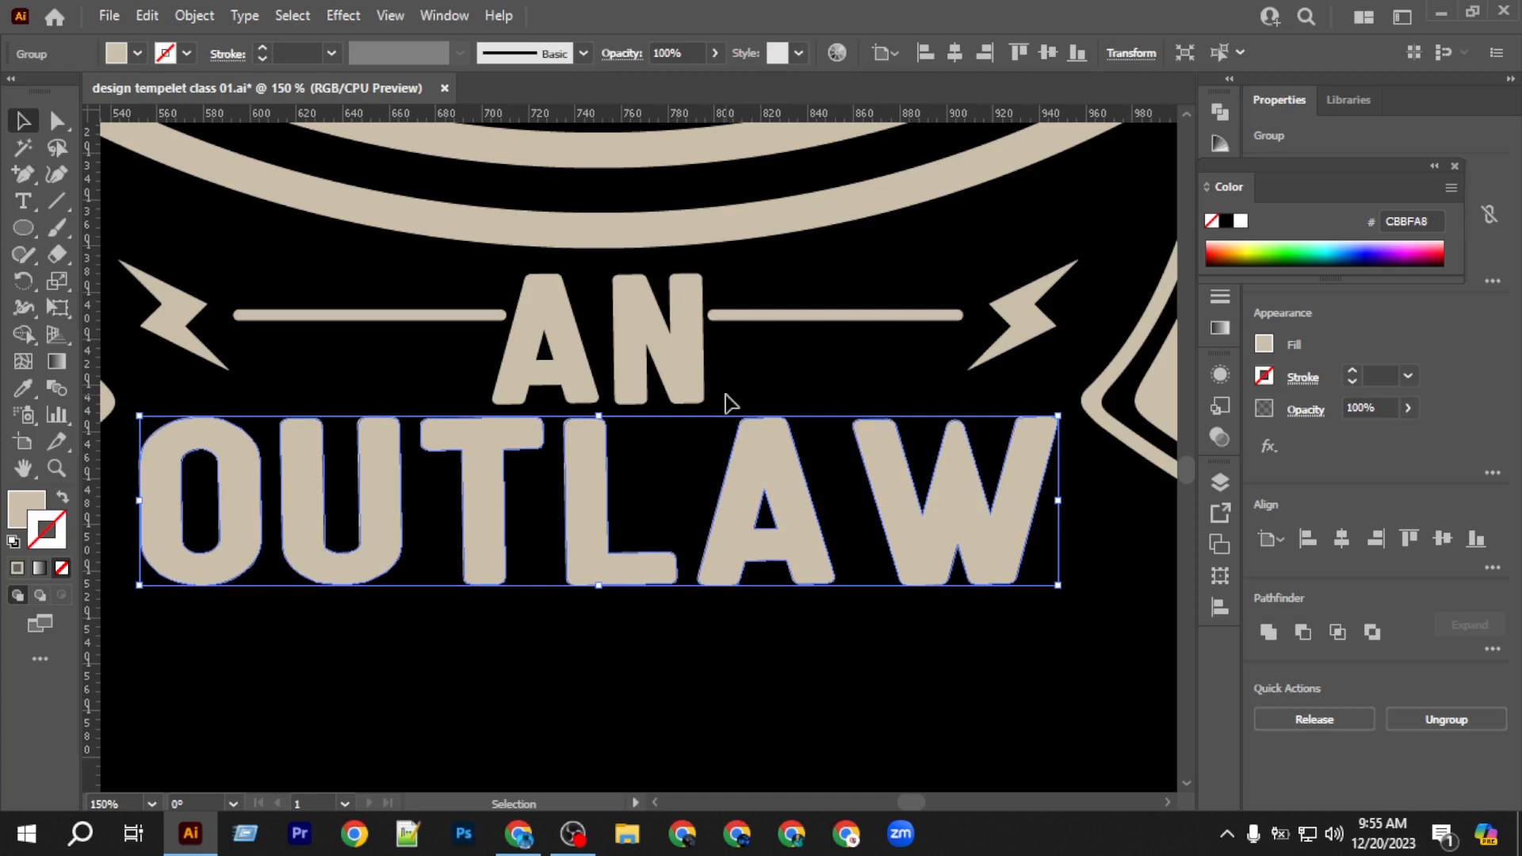
pyautogui.press('Down')
pyautogui.press('Down')
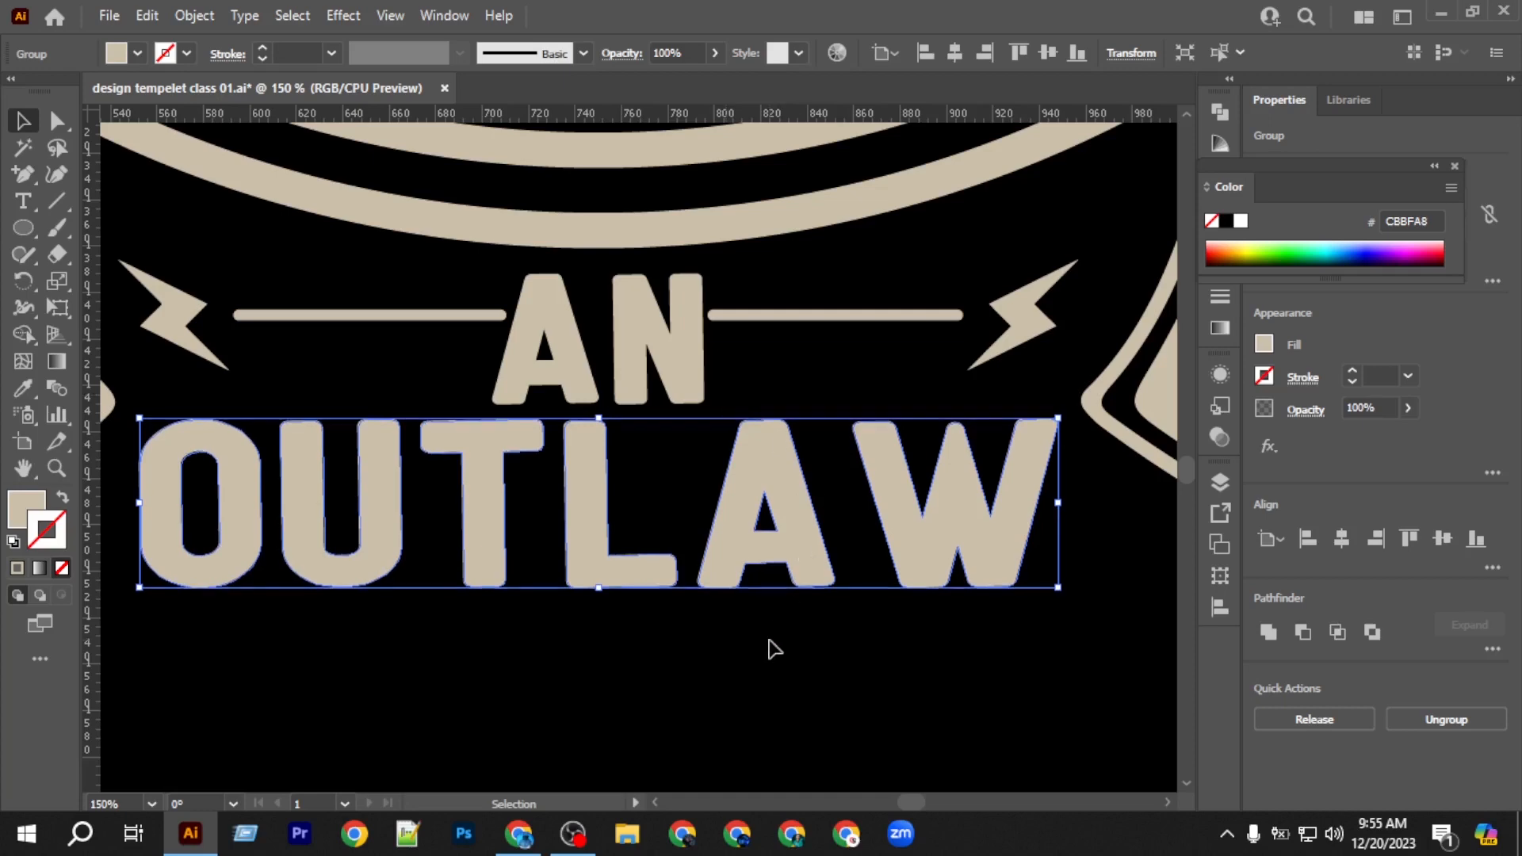
pyautogui.click(845, 625)
# Place a copy of the KILLOR BE KILLED text beneath OUTLAW and convert it to outlines.
pyautogui.scroll(-4, 848, 627)
pyautogui.hscroll(1, 1092, 658)
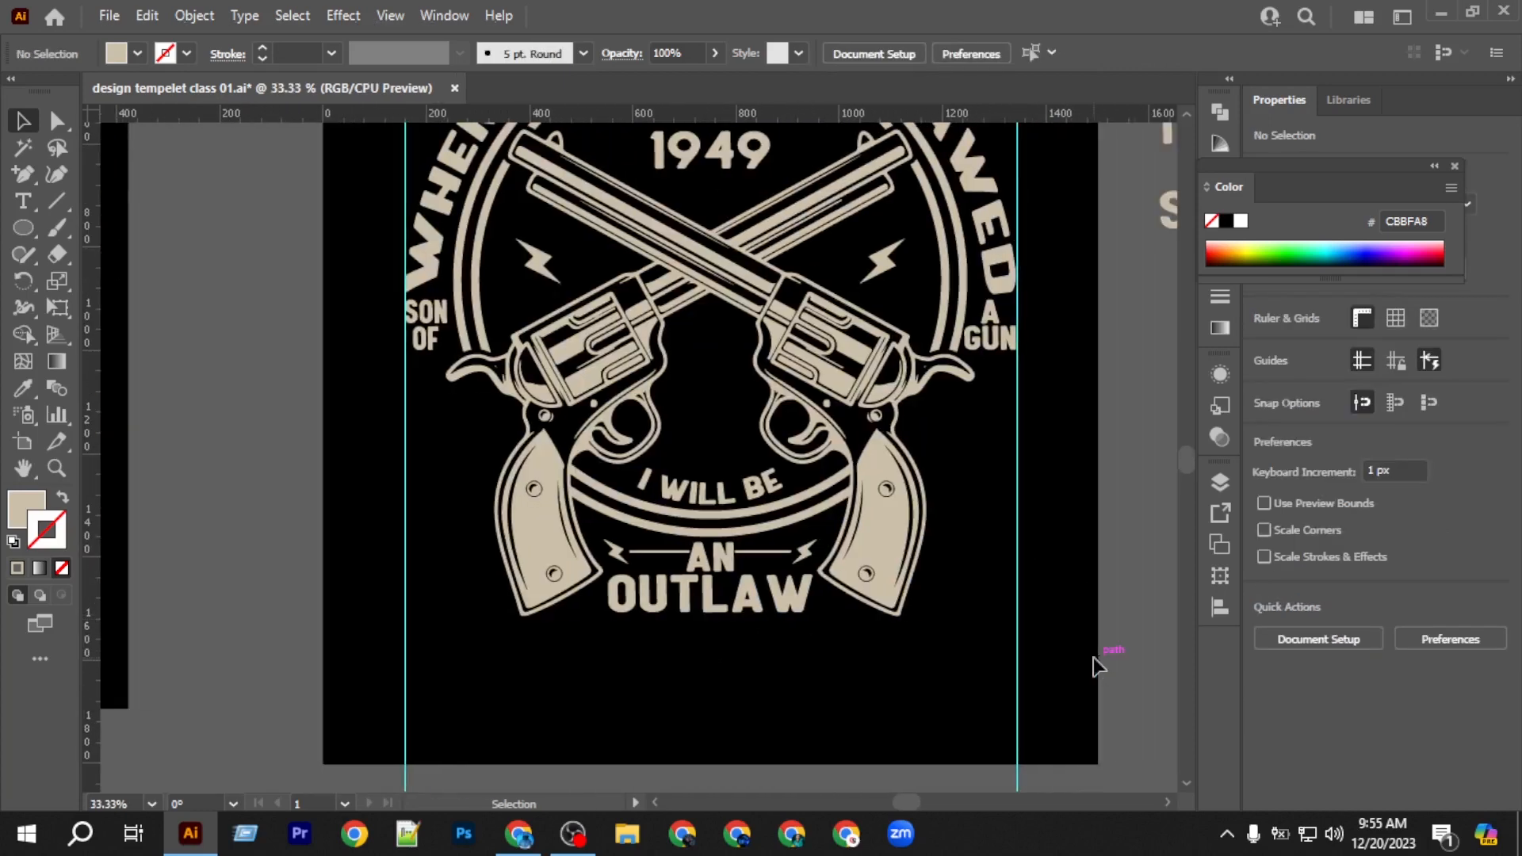
pyautogui.scroll(-2, 1063, 655)
pyautogui.moveTo(1063, 649); pyautogui.dragTo(720, 654)
pyautogui.scroll(2, 719, 655)
pyautogui.rightClick(725, 662)
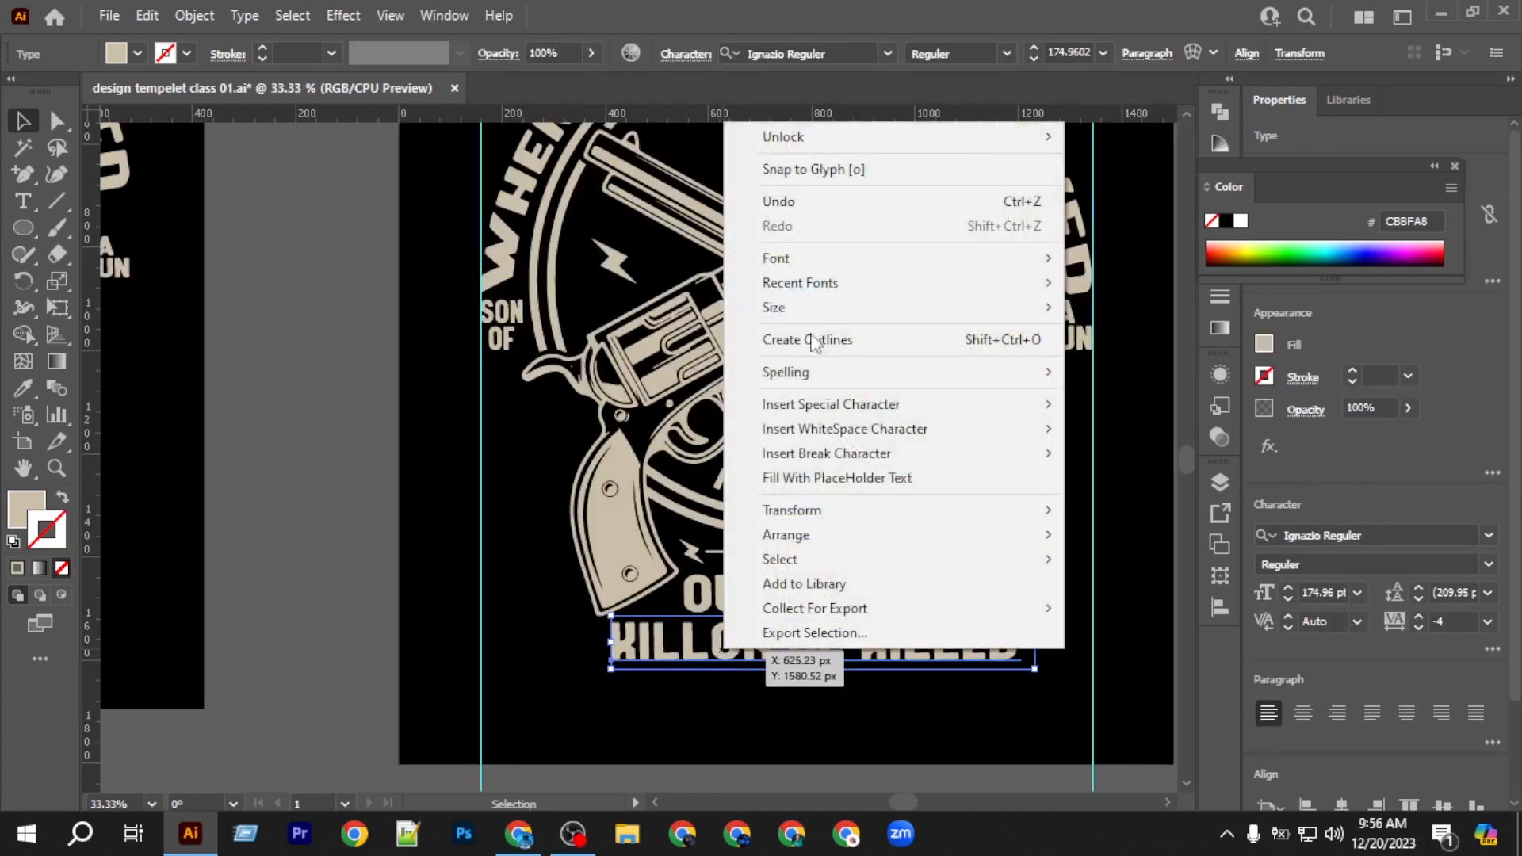
pyautogui.click(813, 340)
pyautogui.hscroll(2, 898, 381)
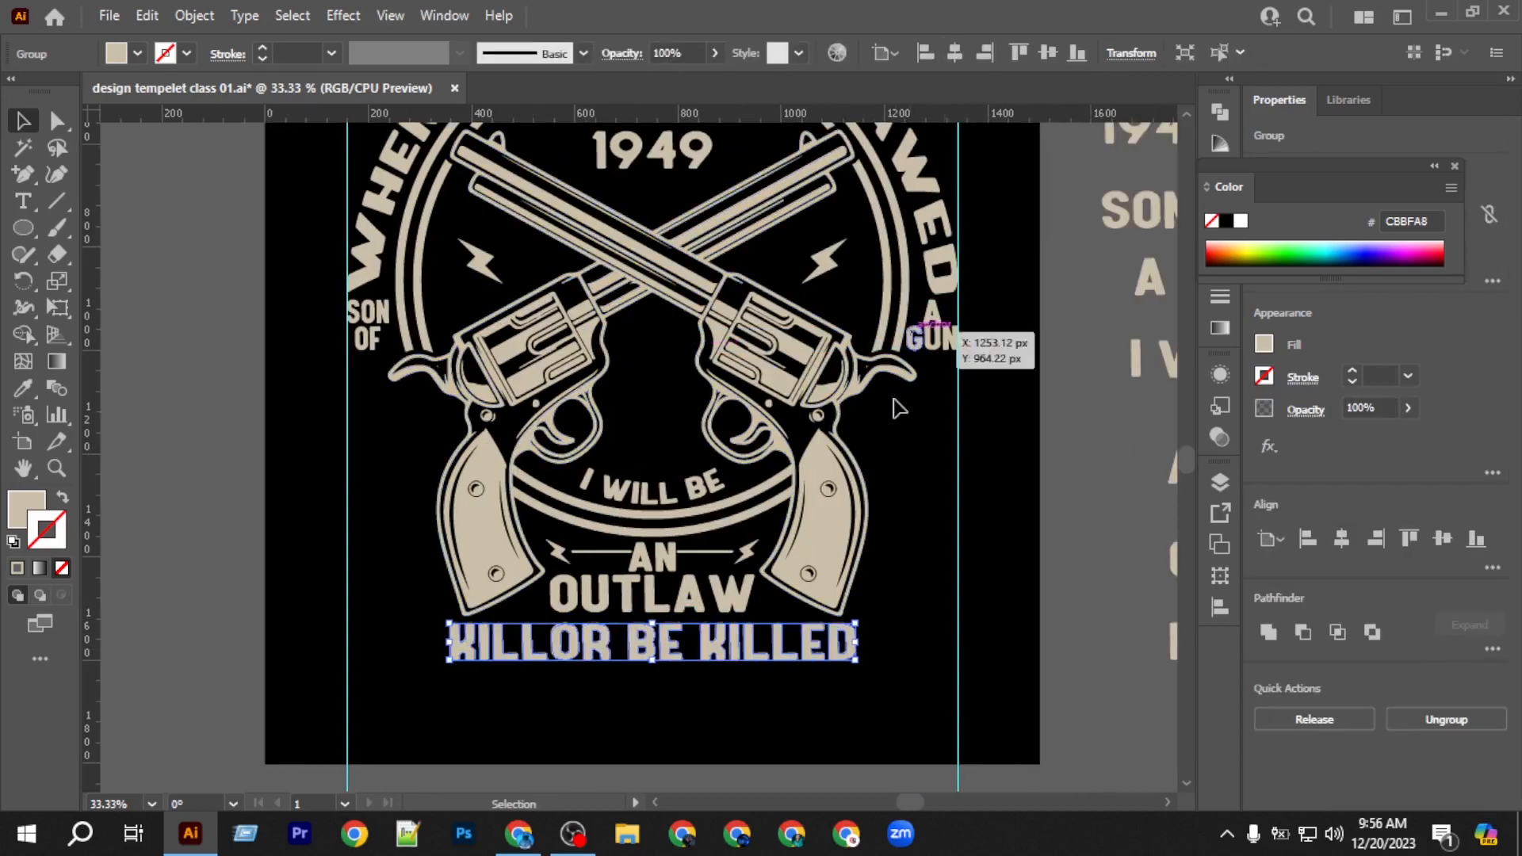
# Scale KILLOR BE KILLED down proportionally to about 750 px wide, centre it on the artboard and move it up 10 px.
pyautogui.scroll(1, 894, 408)
pyautogui.scroll(-2, 840, 555)
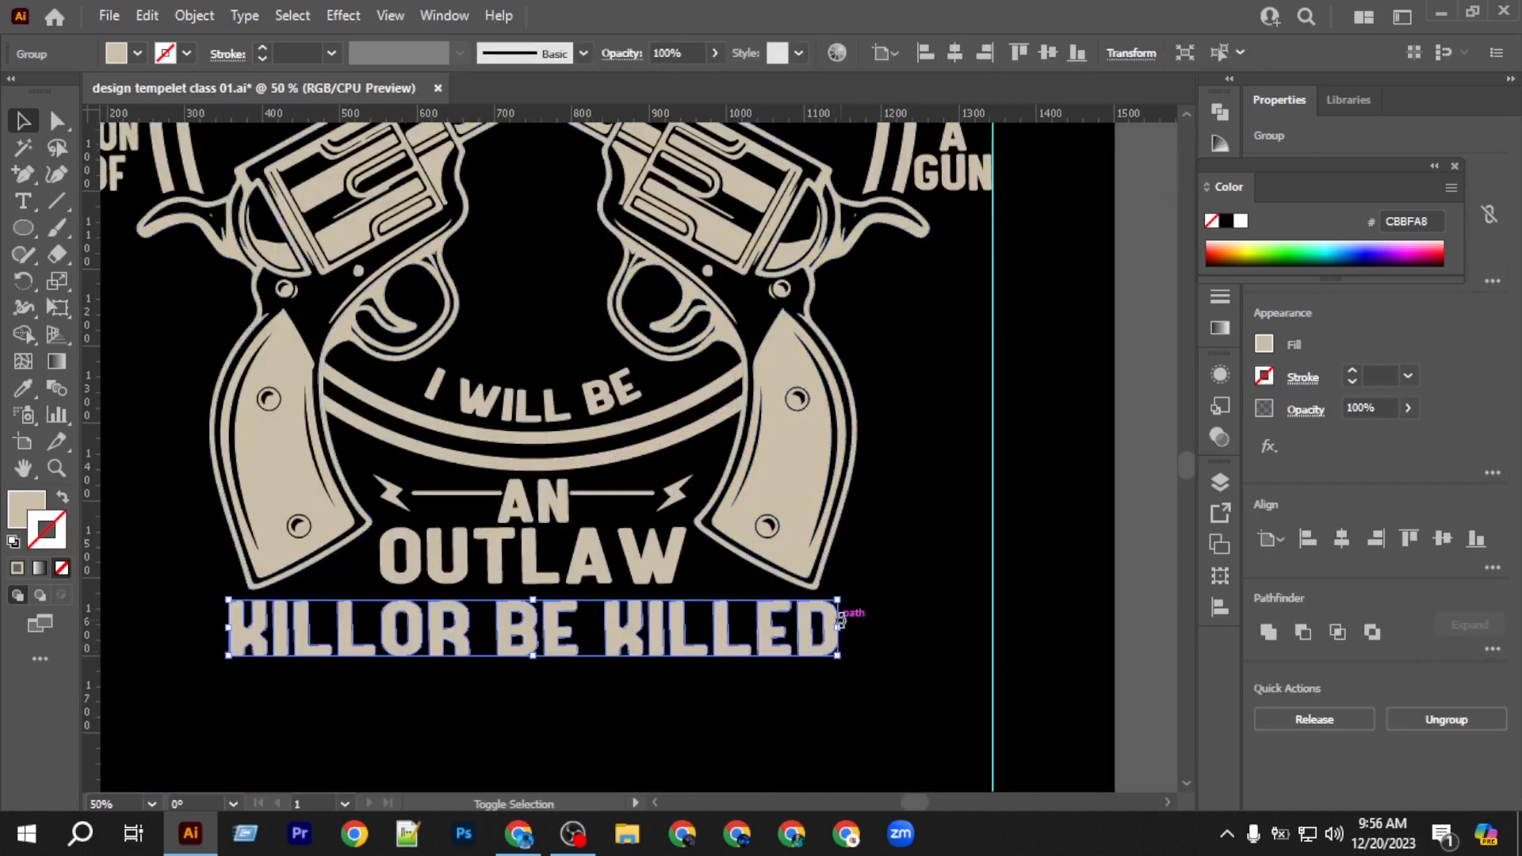
pyautogui.moveTo(838, 628); pyautogui.dragTo(807, 629)
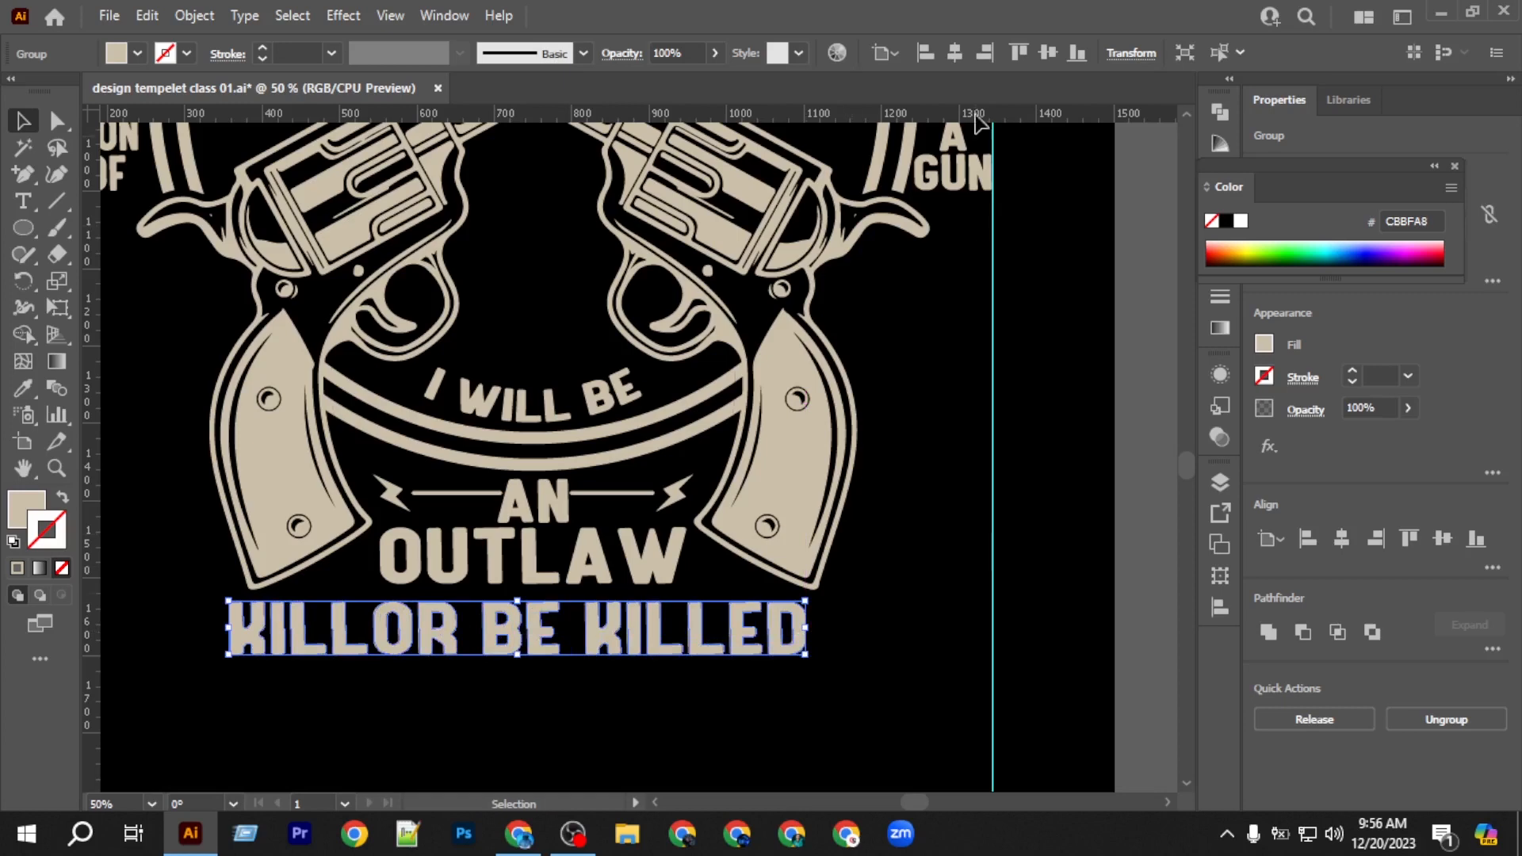
pyautogui.click(957, 57)
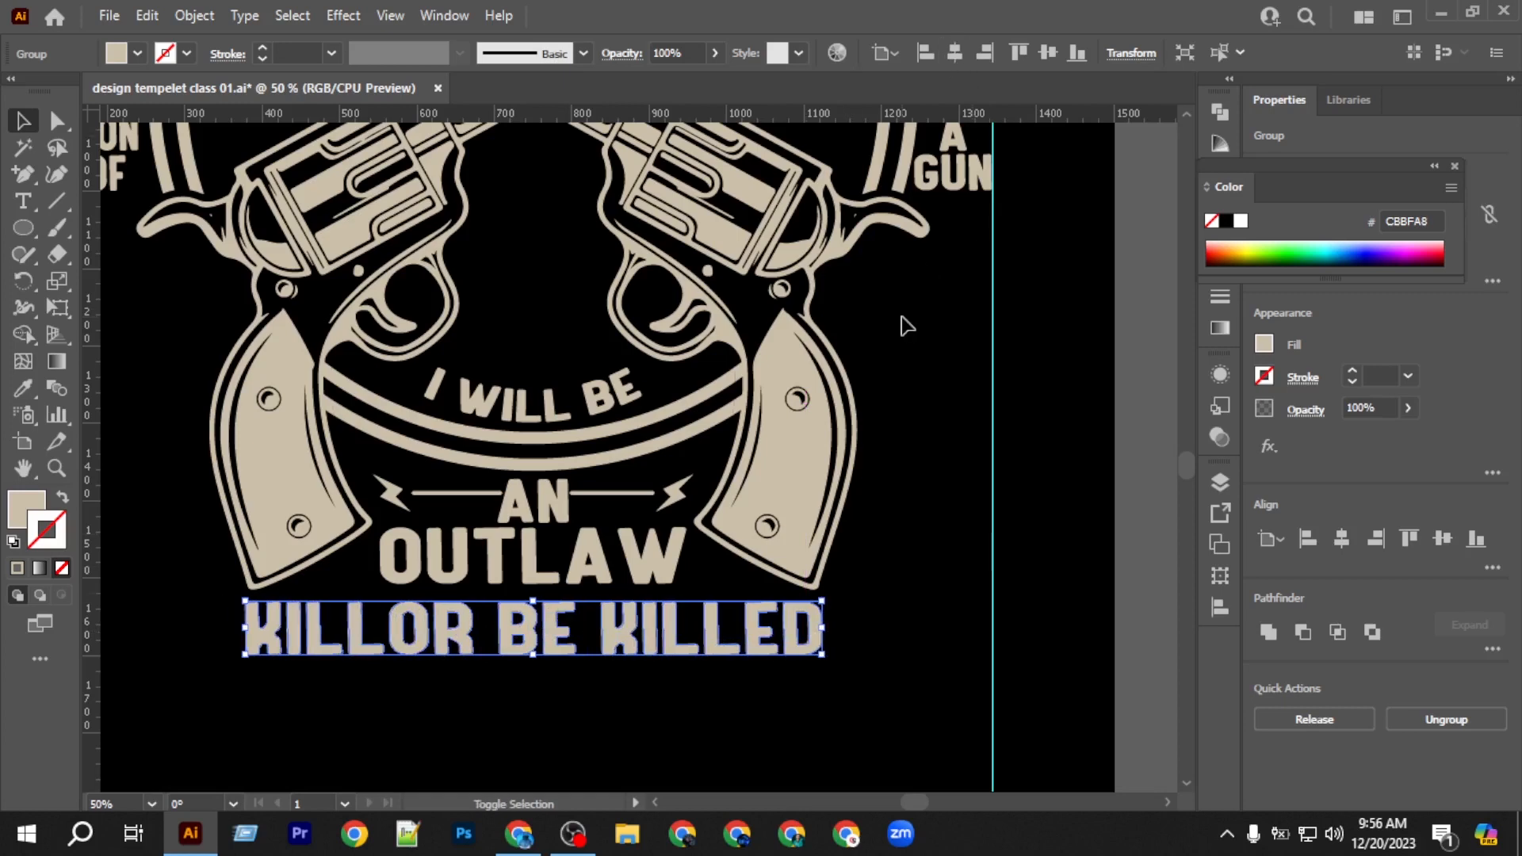
pyautogui.hotkey('shift', 'Up')
pyautogui.click(955, 654)
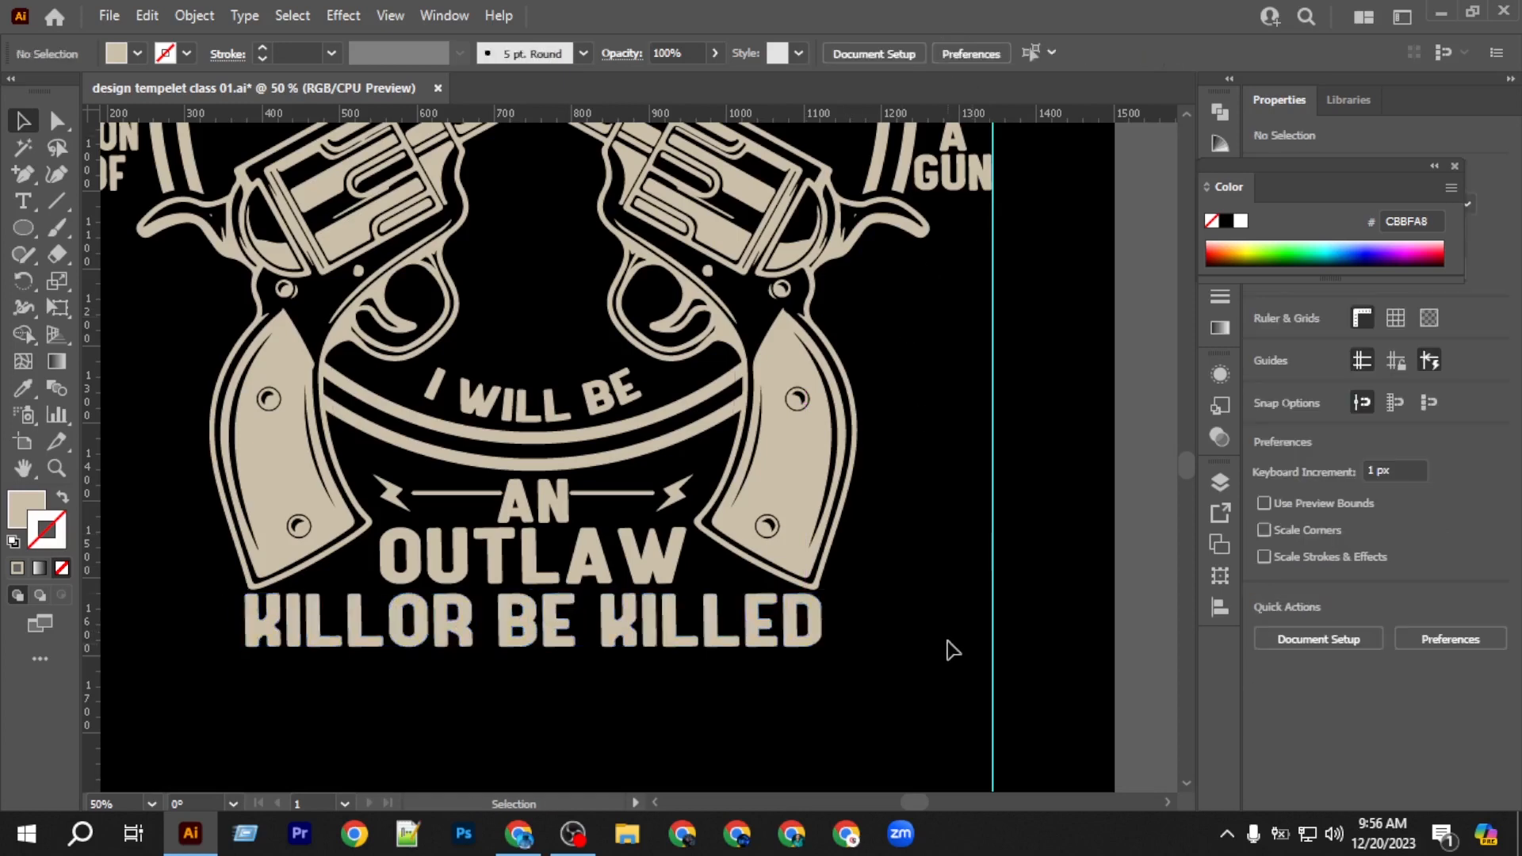
# Shrink KILLOR BE KILLED further to about 690 px wide, recentre it on the artboard and move it up closer to OUTLAW.
pyautogui.scroll(-3, 954, 651)
pyautogui.scroll(4, 815, 578)
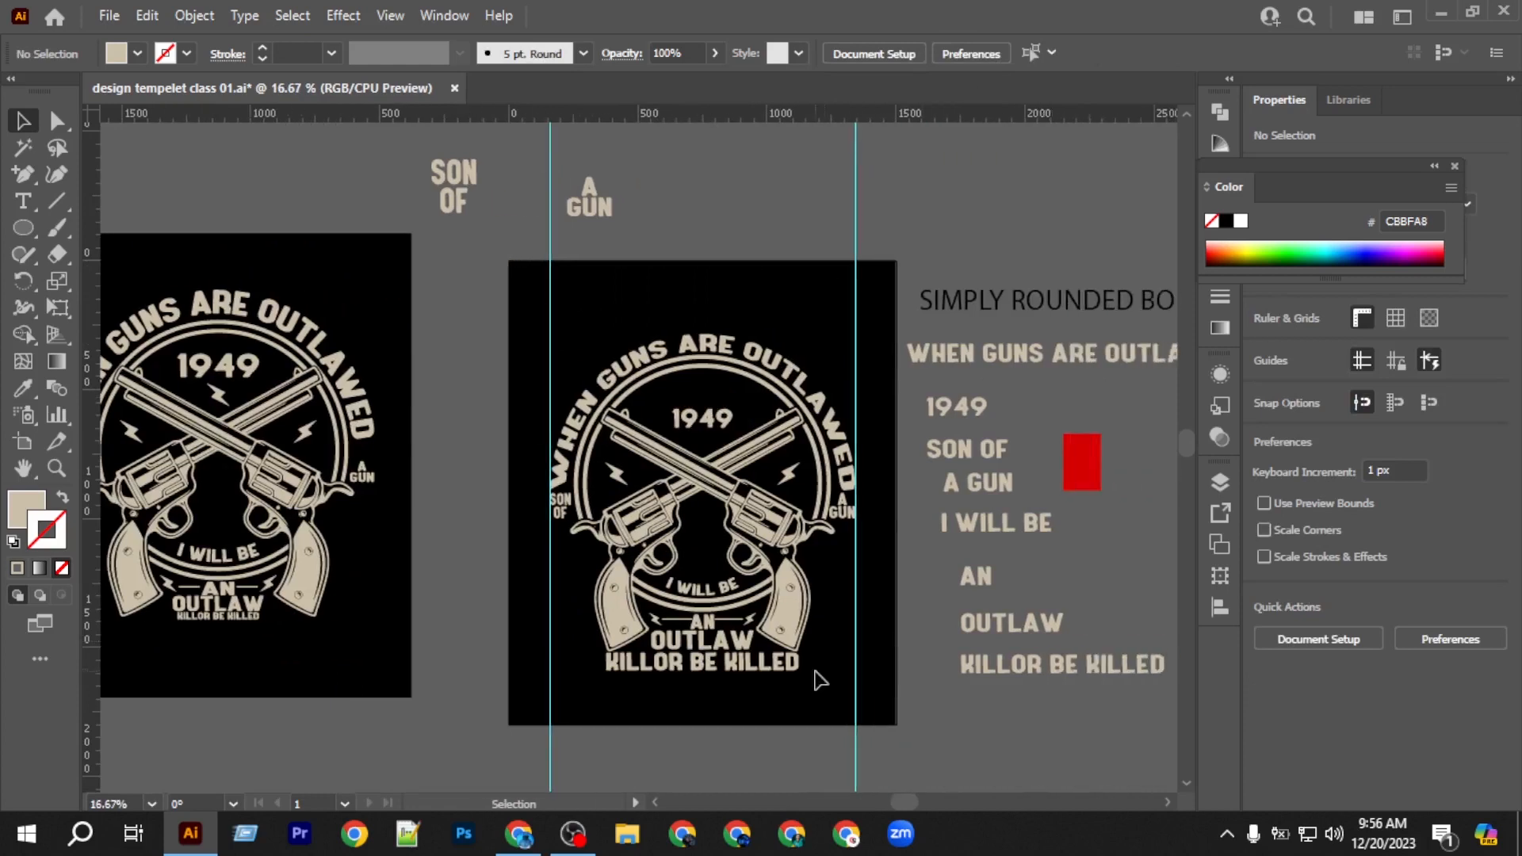
pyautogui.click(741, 527)
pyautogui.moveTo(741, 527); pyautogui.dragTo(705, 525)
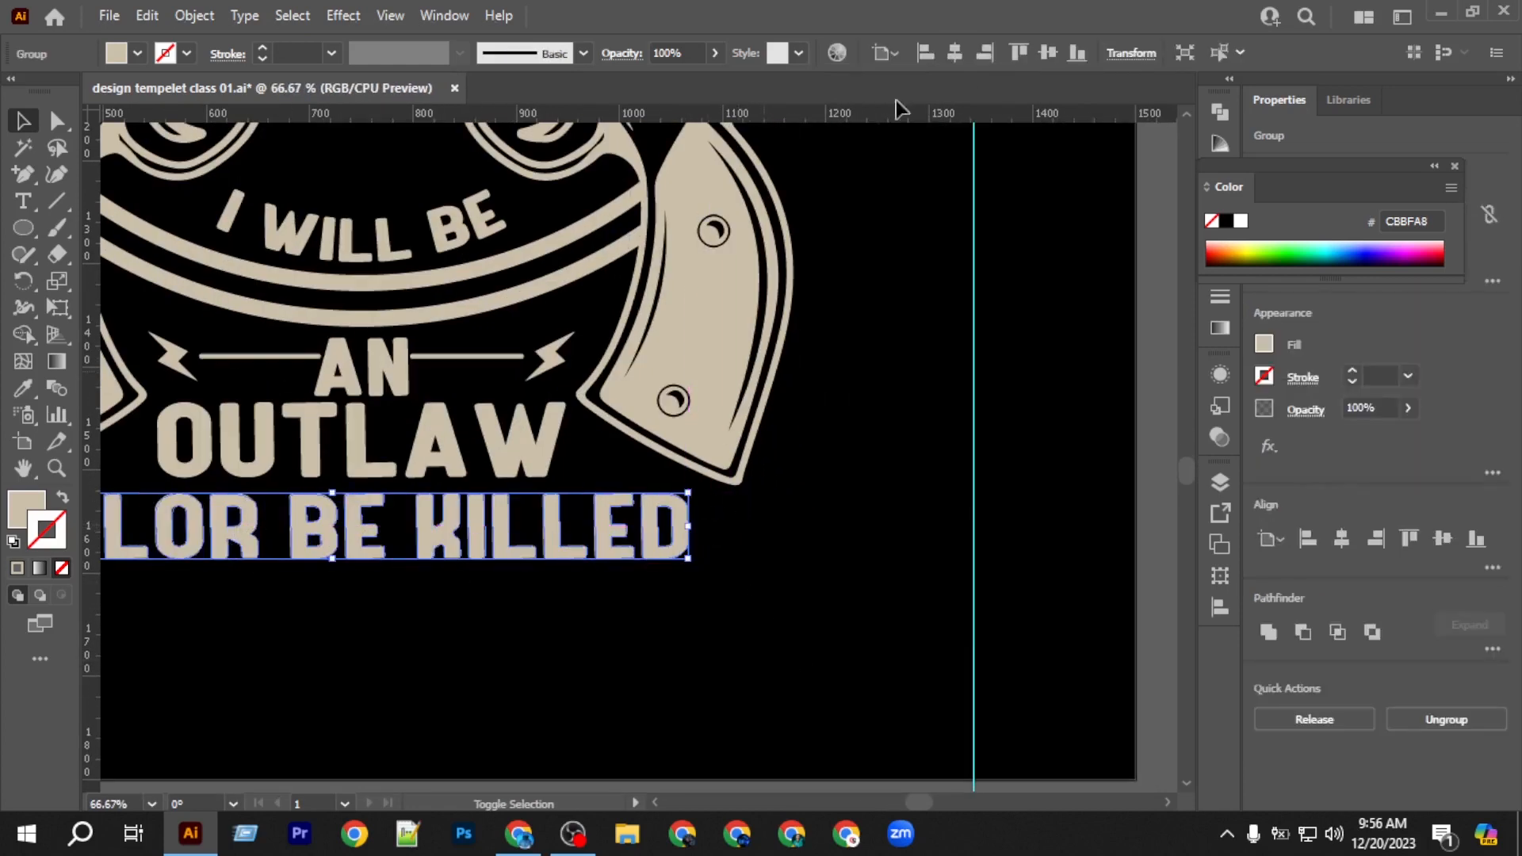
pyautogui.click(954, 52)
pyautogui.hscroll(-3, 816, 367)
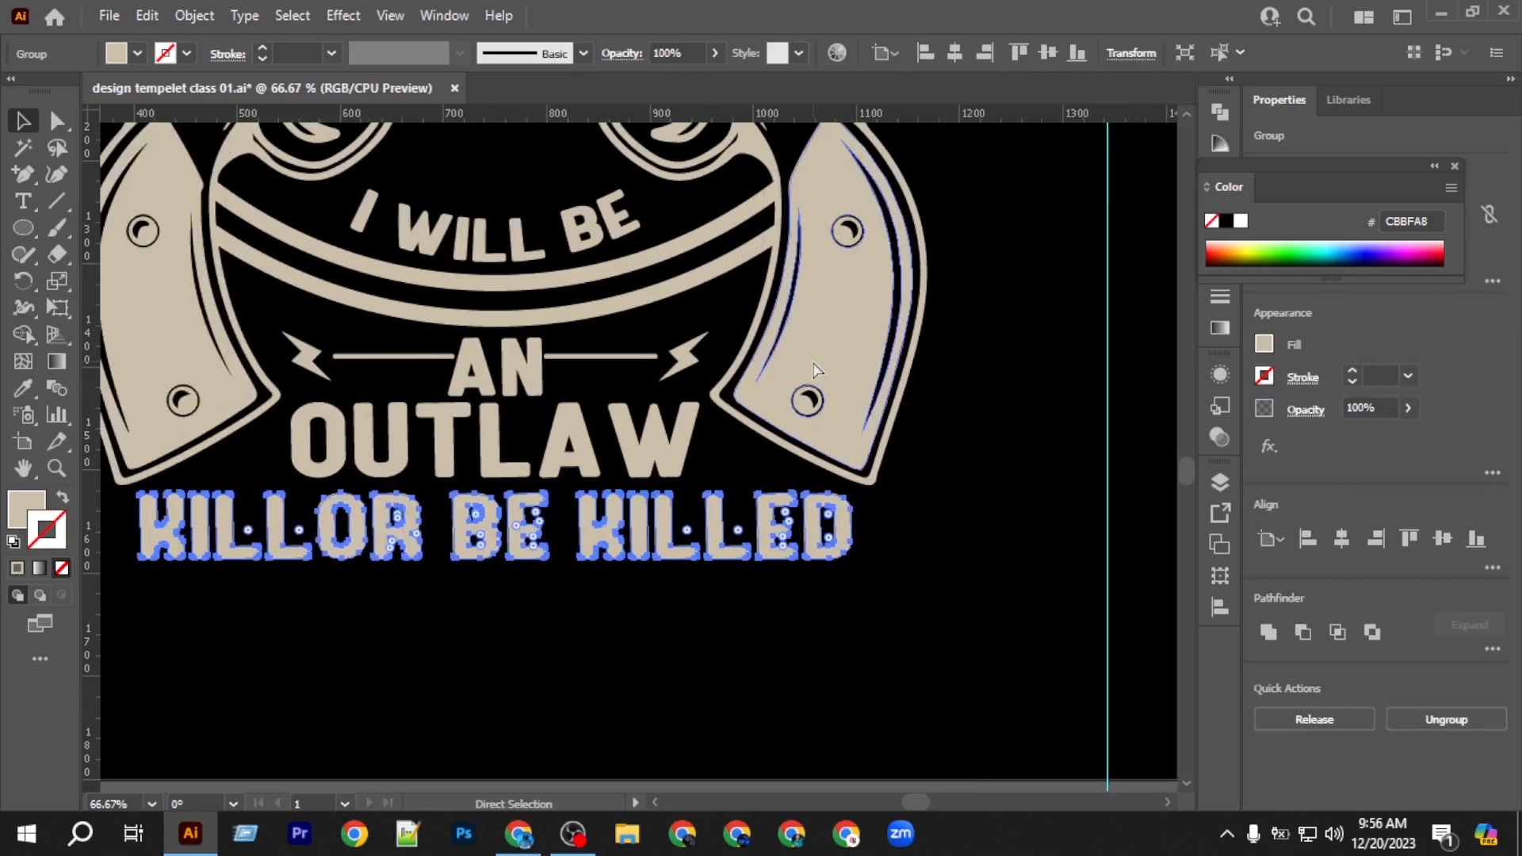
pyautogui.moveTo(834, 515); pyautogui.dragTo(838, 504)
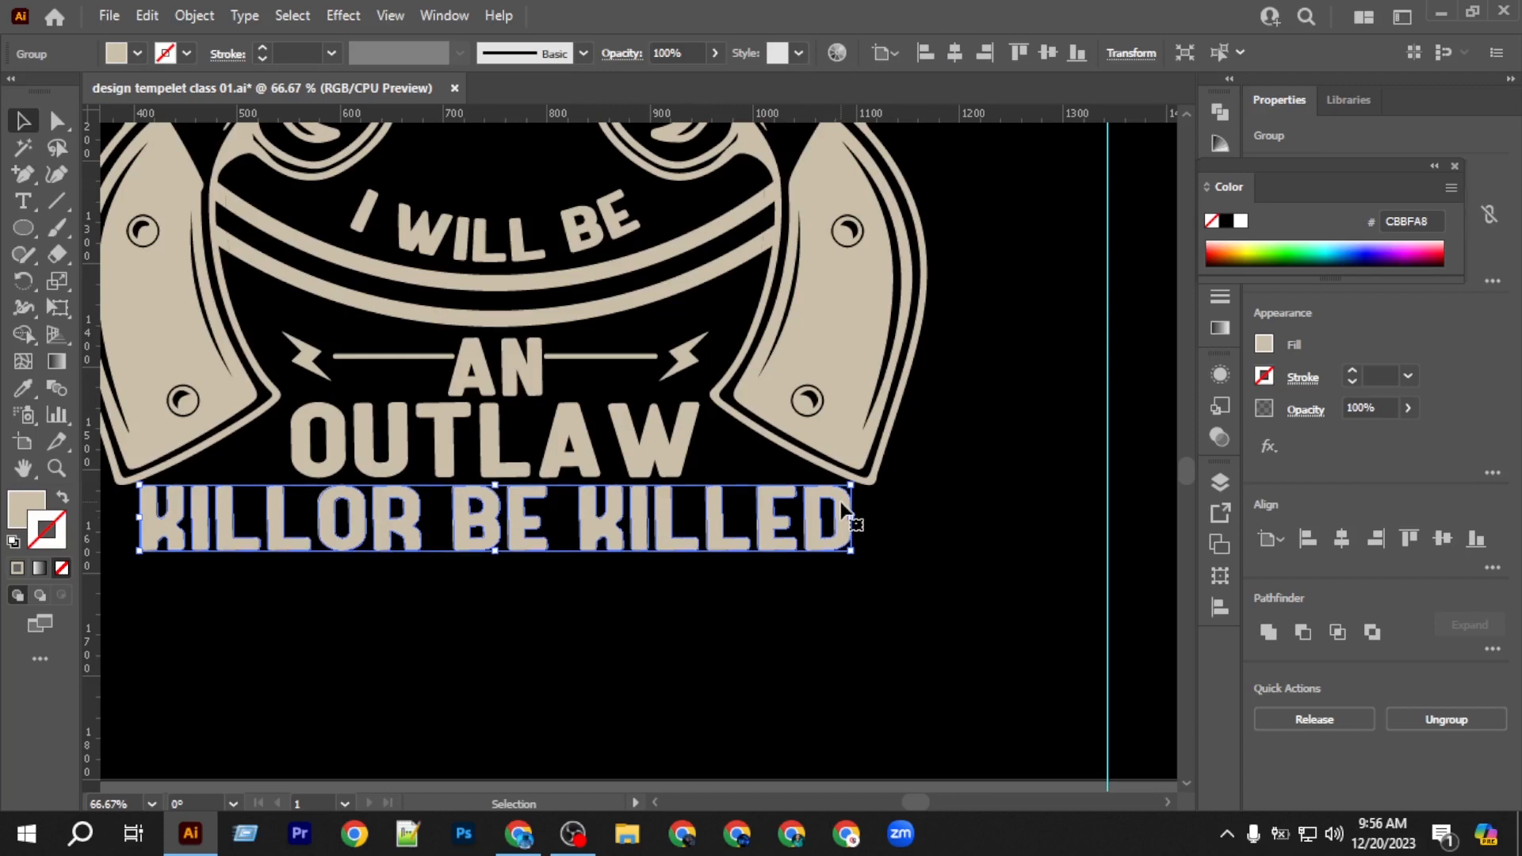
pyautogui.click(799, 606)
# Delete the leftover SON OF and A GUN text pieces above the artboards.
pyautogui.scroll(-3, 797, 605)
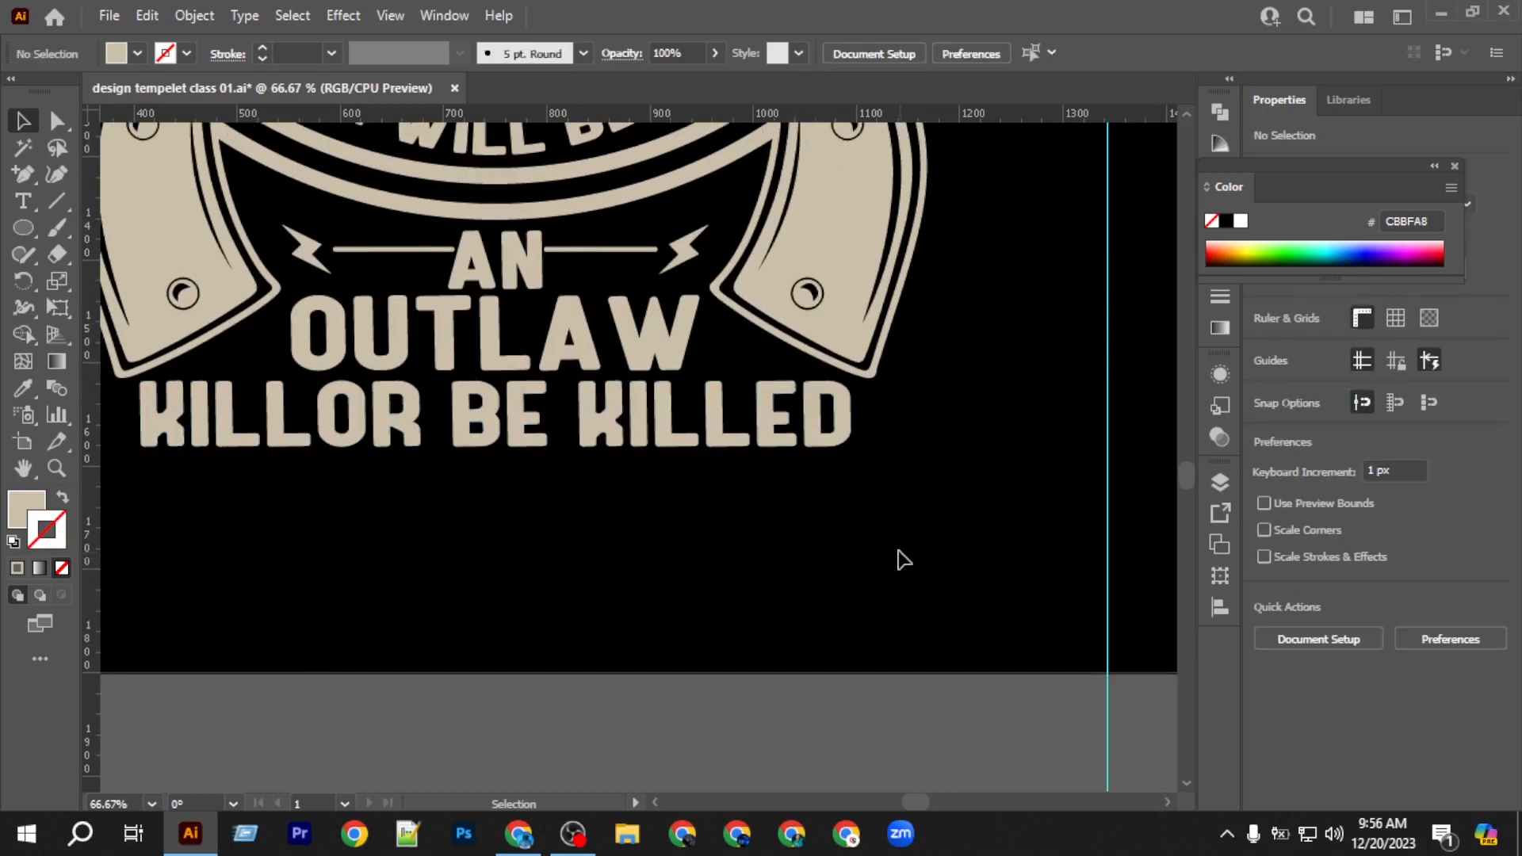
pyautogui.scroll(-5, 903, 558)
pyautogui.hscroll(2, 888, 552)
pyautogui.scroll(3, 525, 435)
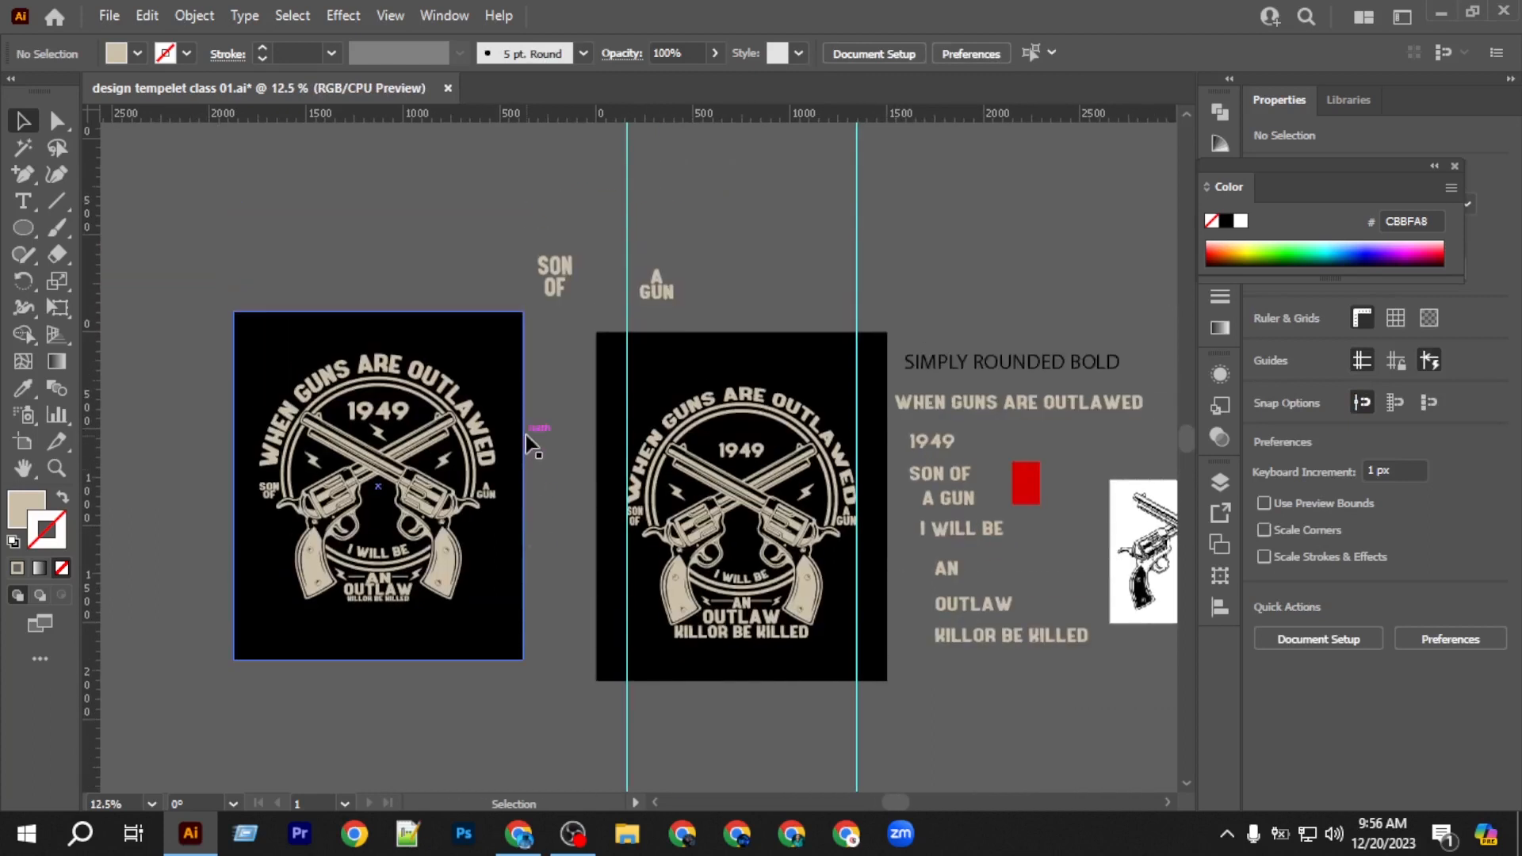
pyautogui.moveTo(538, 275); pyautogui.dragTo(540, 277)
pyautogui.click(543, 273)
pyautogui.press('Delete')
pyautogui.moveTo(573, 169); pyautogui.dragTo(959, 216)
pyautogui.press('Delete')
pyautogui.click(670, 289)
pyautogui.press('Delete')
# Move the red rectangle beside the design's artboard and recolour the arched slogan with the rectangle's red.
pyautogui.scroll(-3, 841, 434)
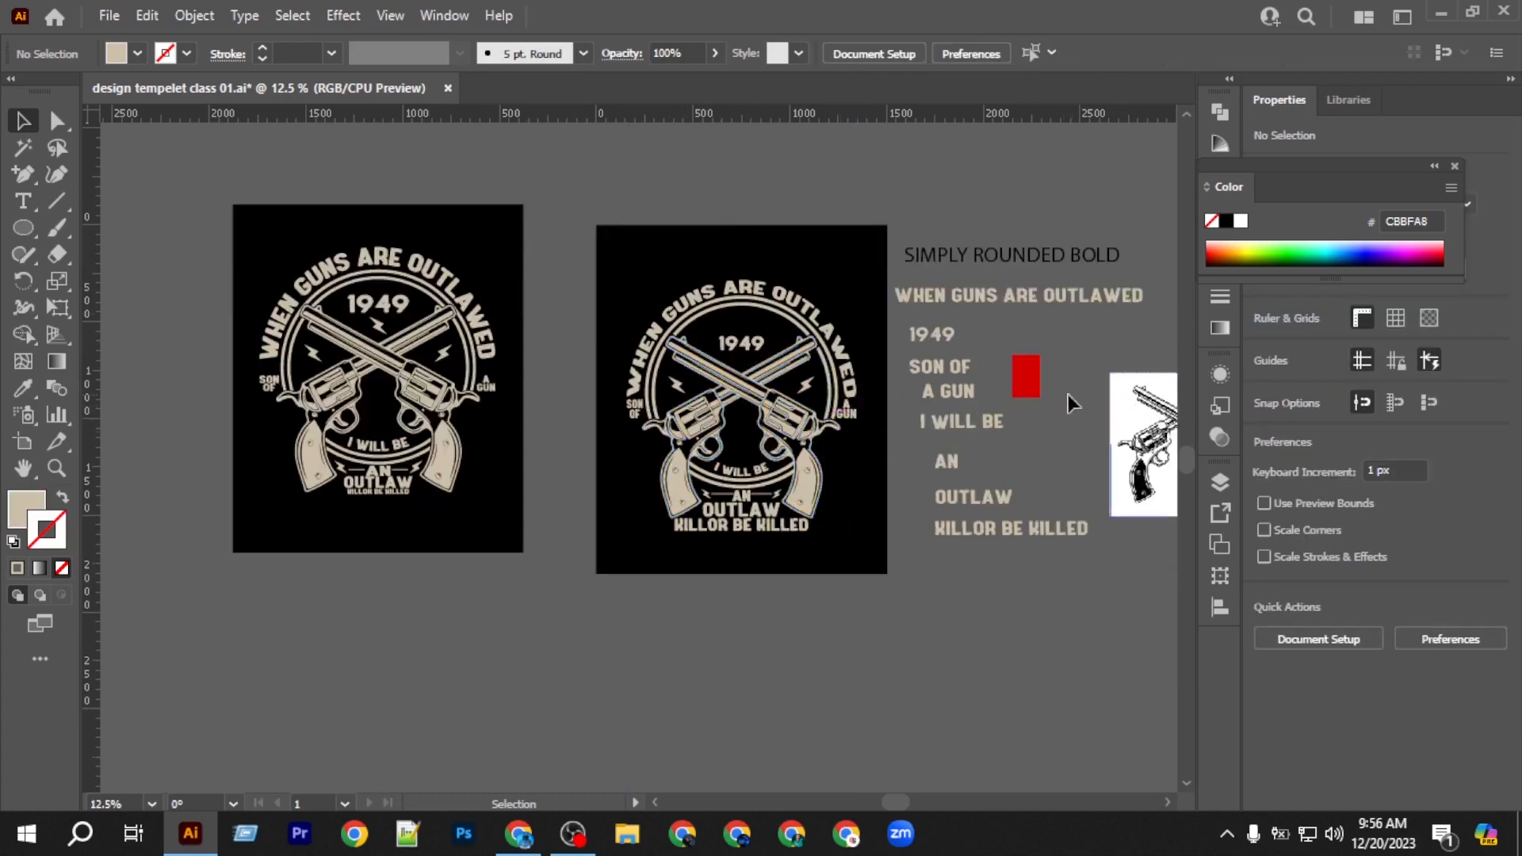
pyautogui.moveTo(1030, 386); pyautogui.dragTo(556, 279)
pyautogui.scroll(2, 741, 321)
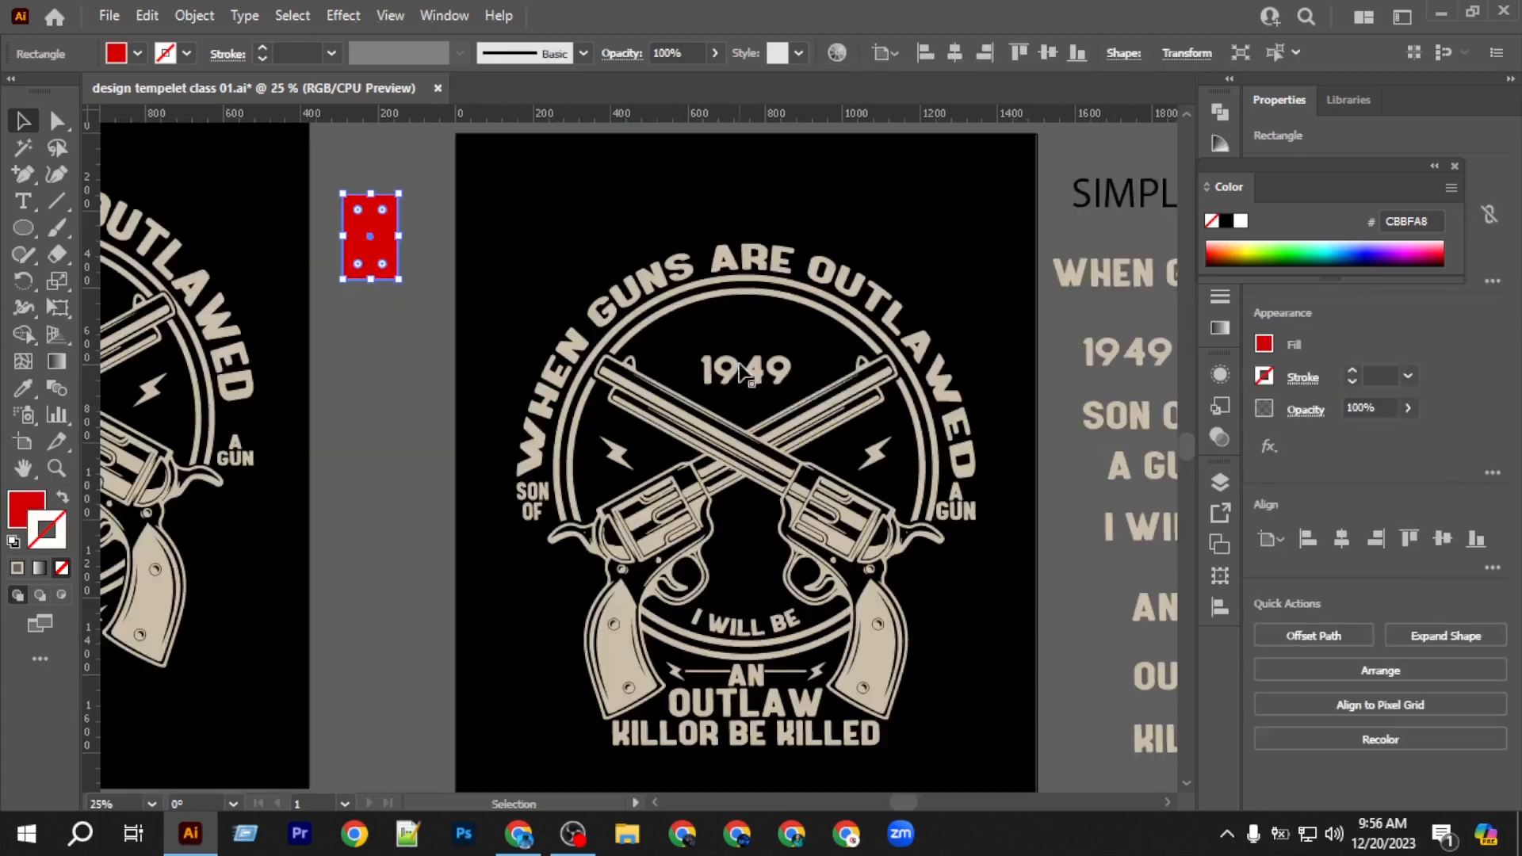
pyautogui.scroll(2, 725, 348)
pyautogui.click(727, 349)
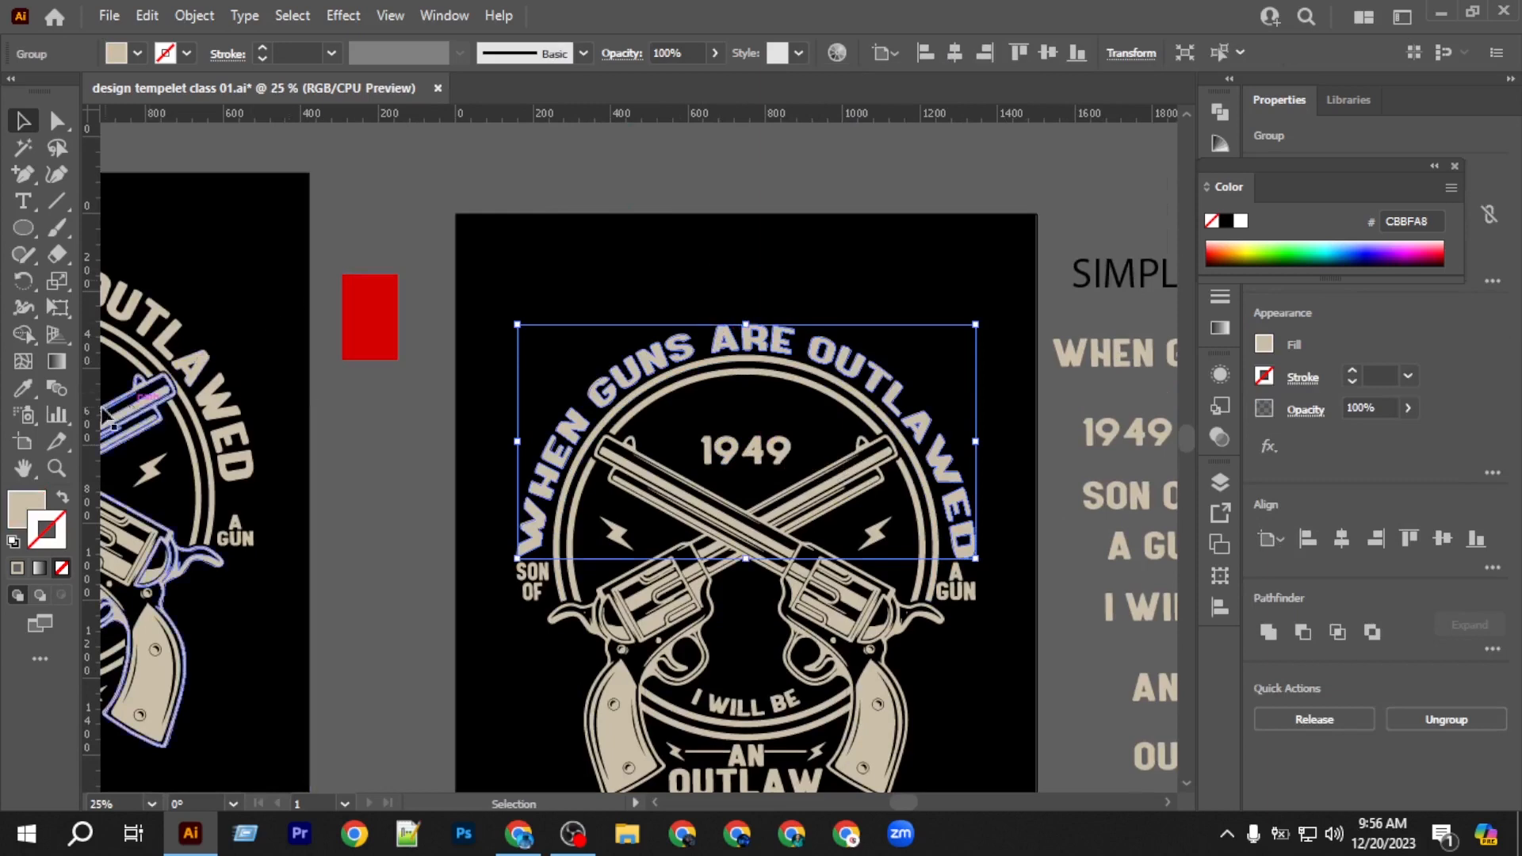
pyautogui.click(30, 389)
pyautogui.click(384, 306)
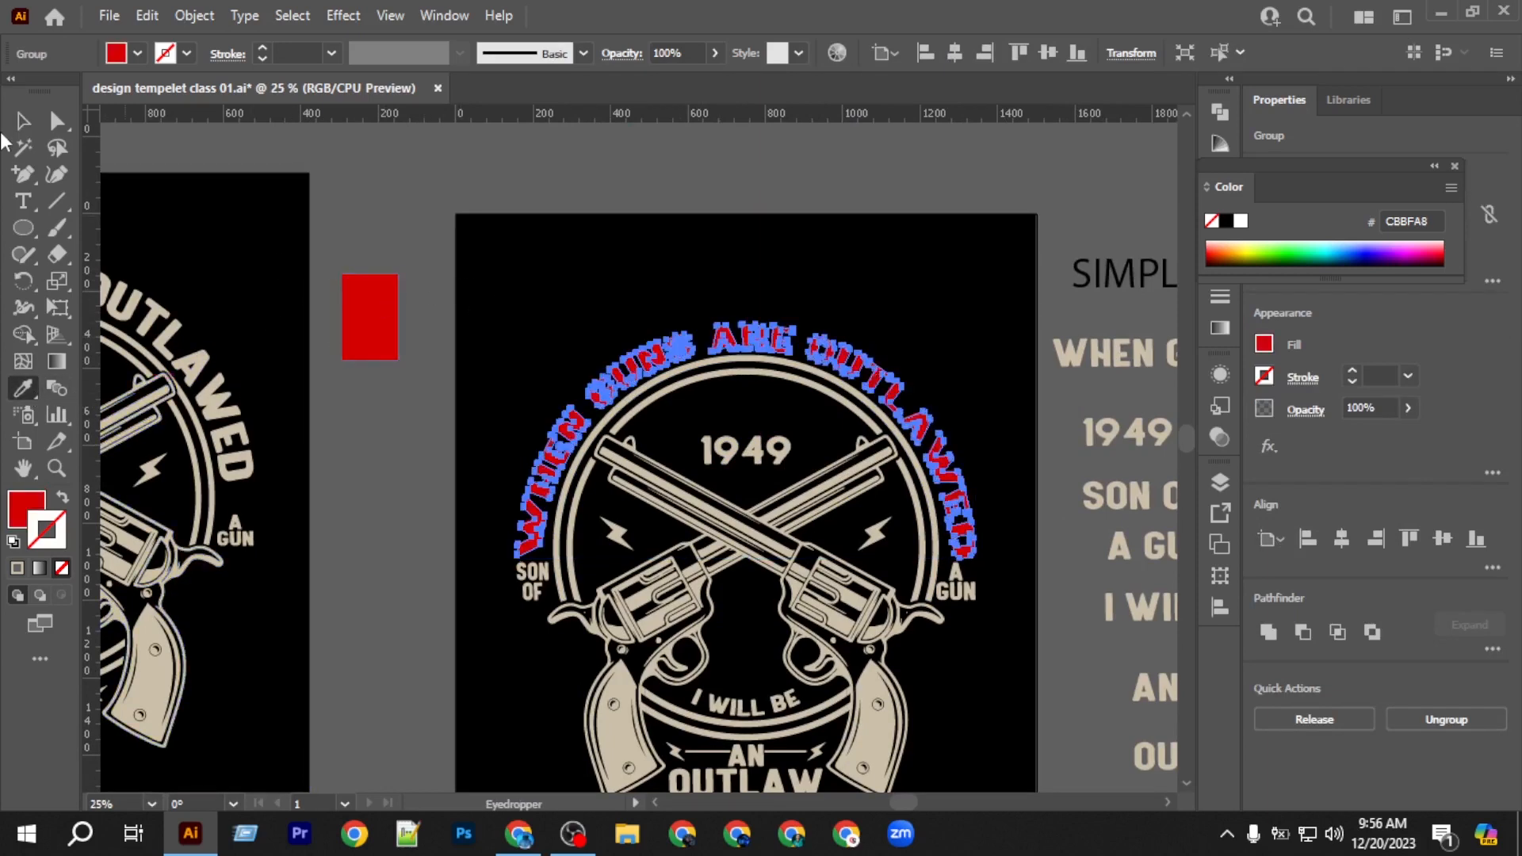
# Recolour the ringed crossed revolvers and the 1949 text with the red sampled from the rectangle.
pyautogui.click(19, 126)
pyautogui.click(659, 396)
pyautogui.click(23, 387)
pyautogui.click(386, 318)
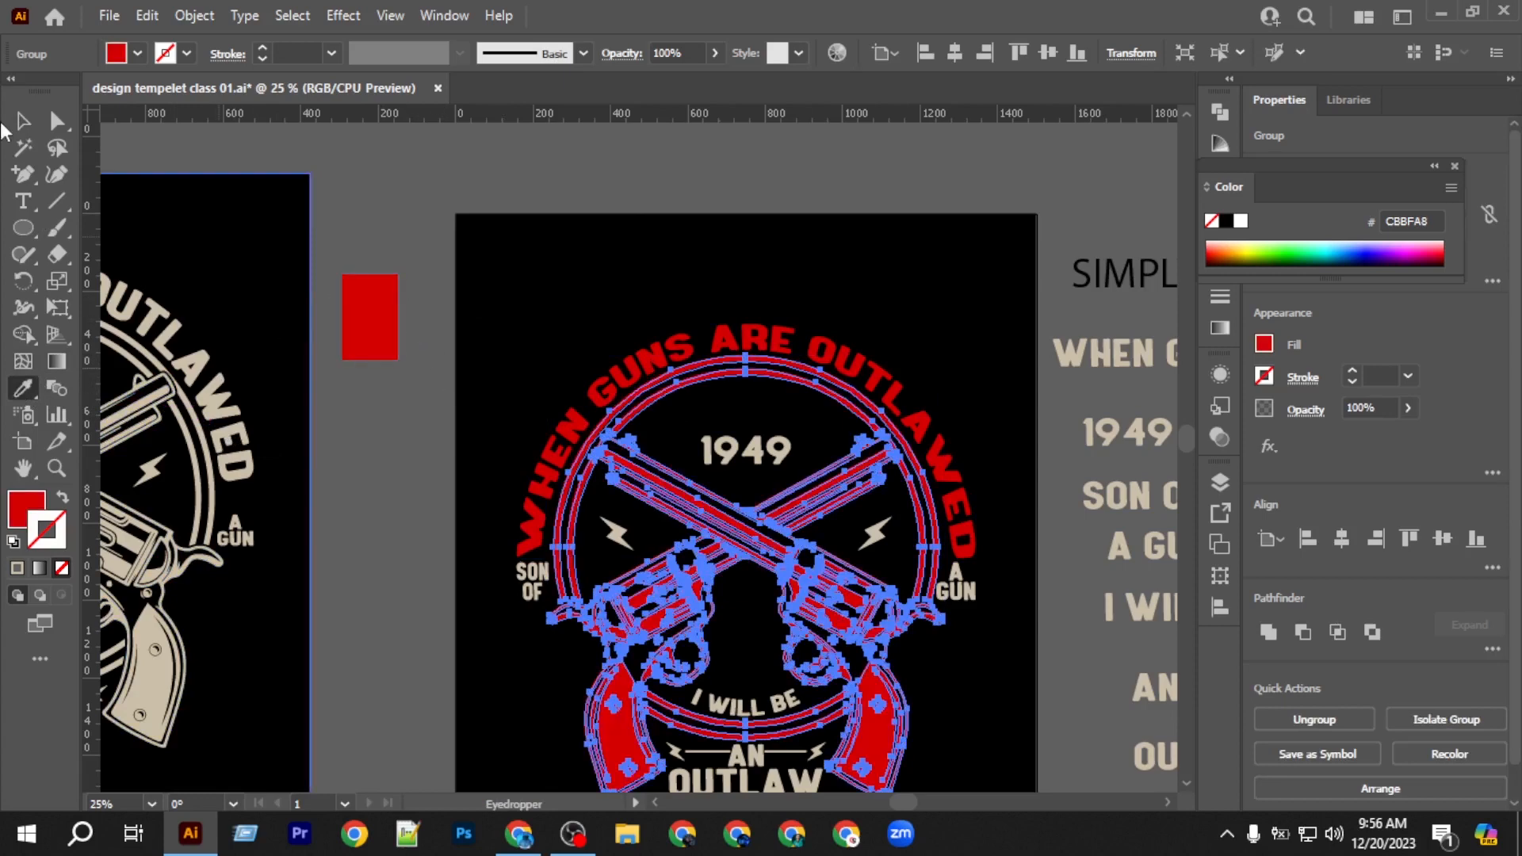
pyautogui.click(22, 121)
pyautogui.click(789, 460)
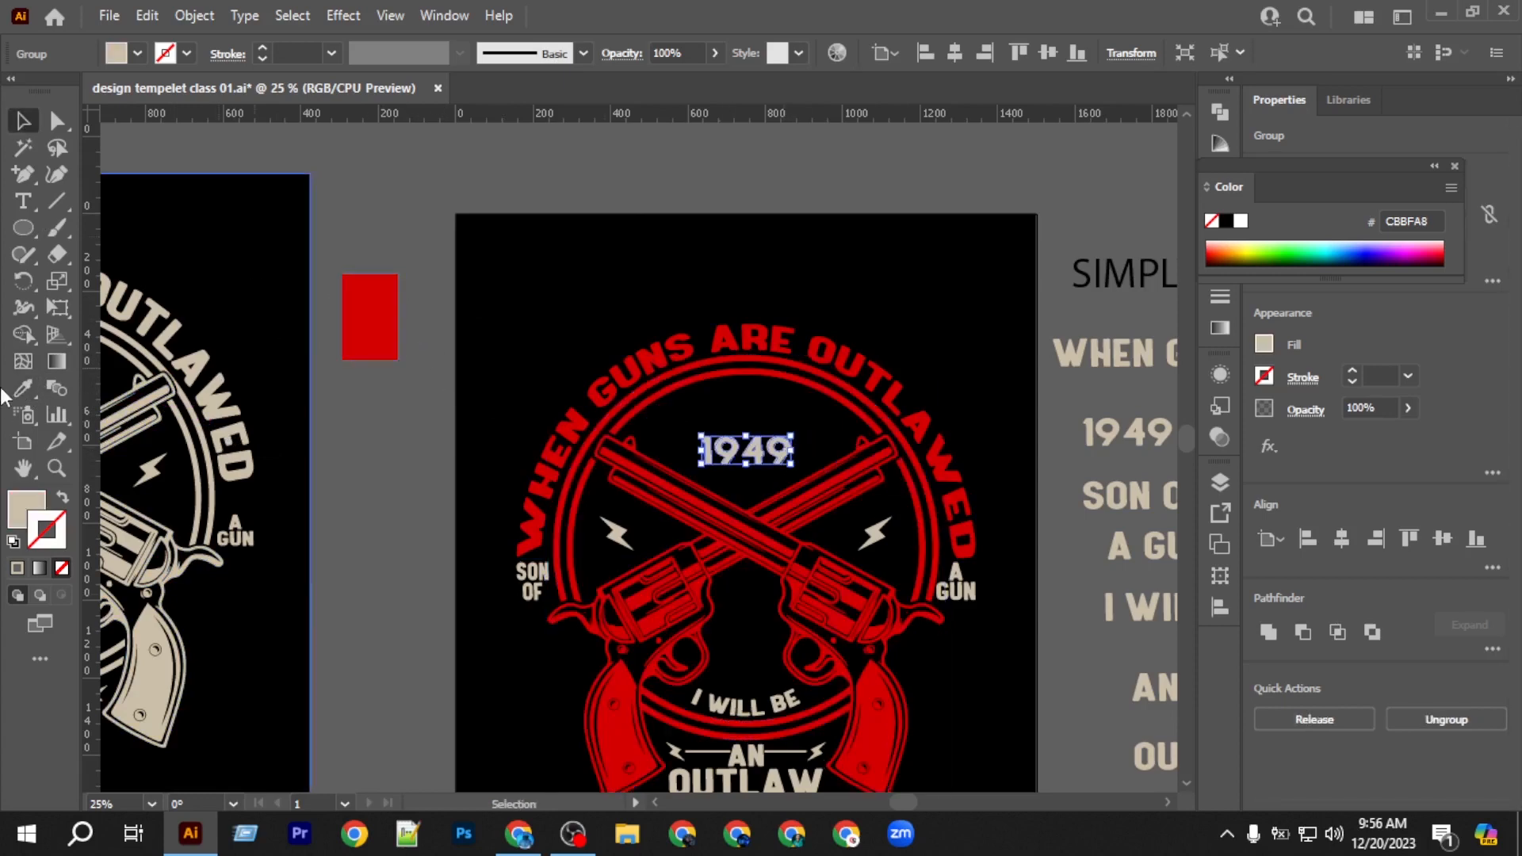
pyautogui.click(26, 388)
pyautogui.click(383, 336)
# Recolour SON OF, A GUN and the two large lightning bolts with the rectangle's red.
pyautogui.click(22, 121)
pyautogui.scroll(-3, 544, 487)
pyautogui.click(533, 474)
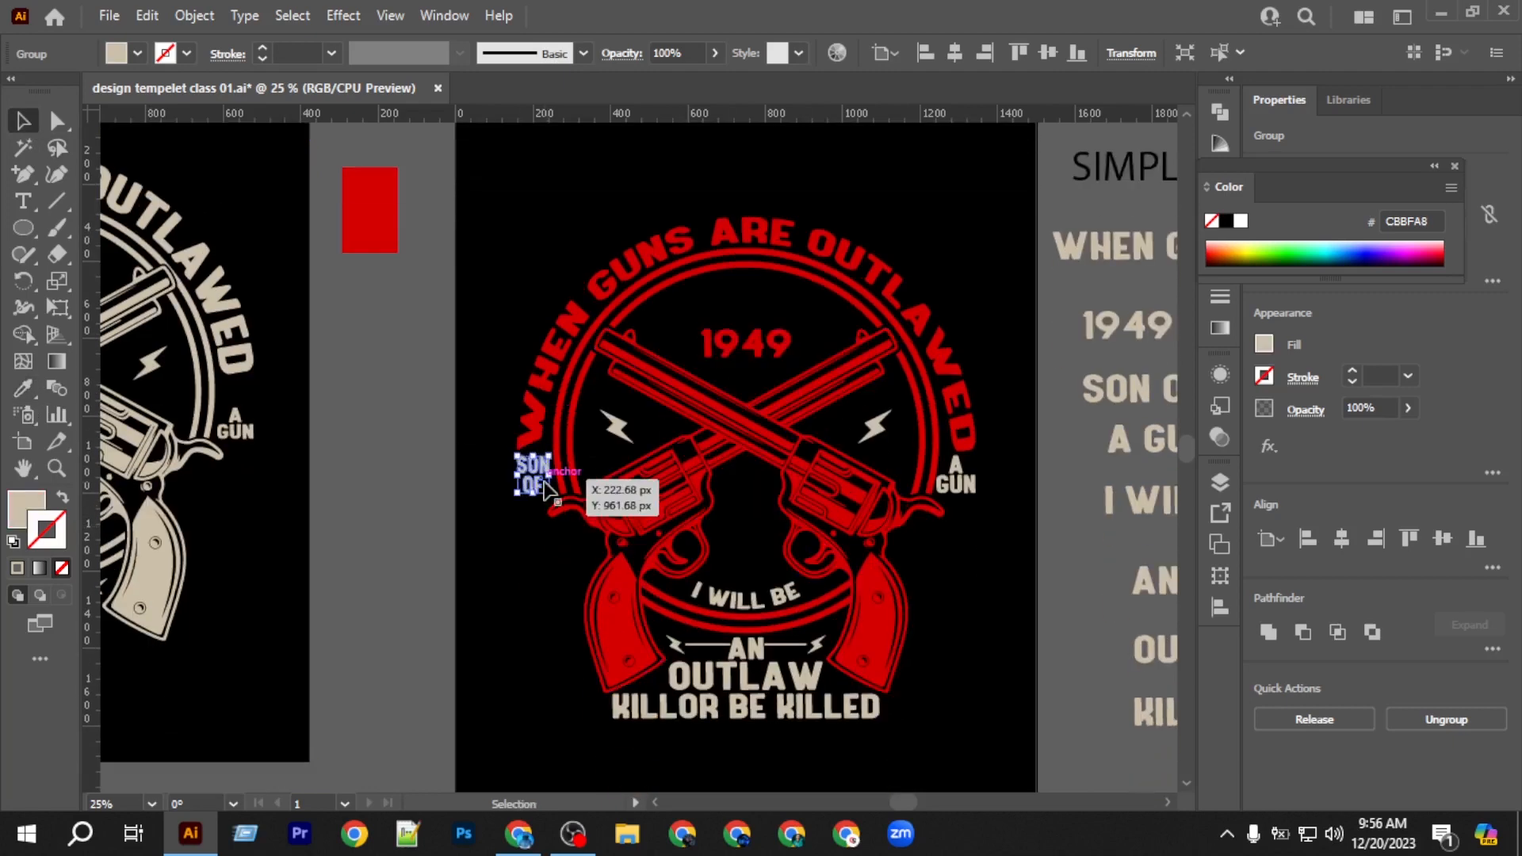
pyautogui.keyDown('shift'); pyautogui.click(956, 476); pyautogui.keyUp('shift')
pyautogui.keyDown('shift'); pyautogui.click(871, 432); pyautogui.keyUp('shift')
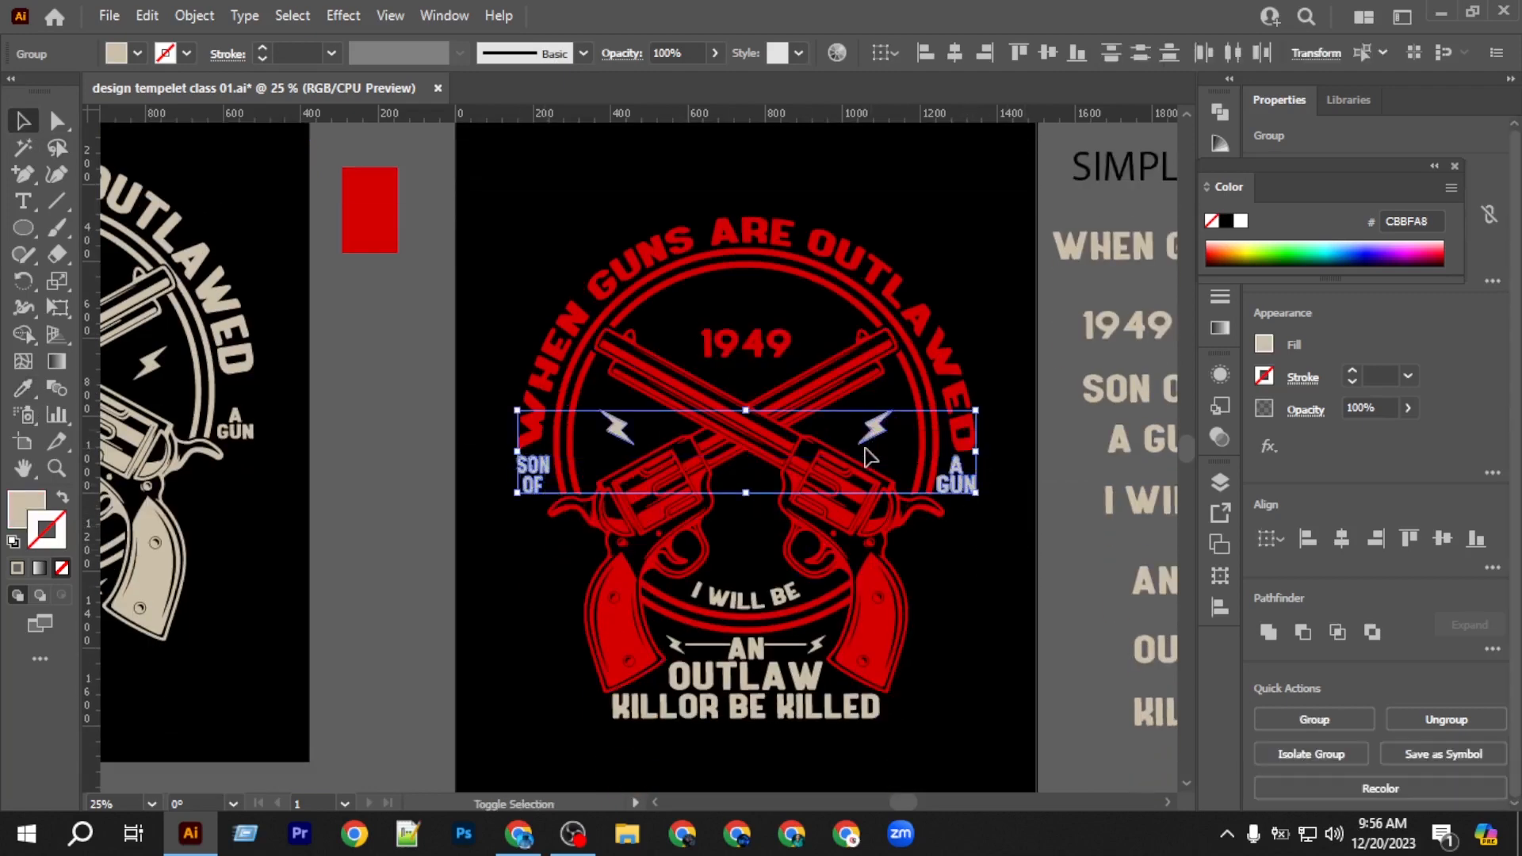
pyautogui.click(24, 387)
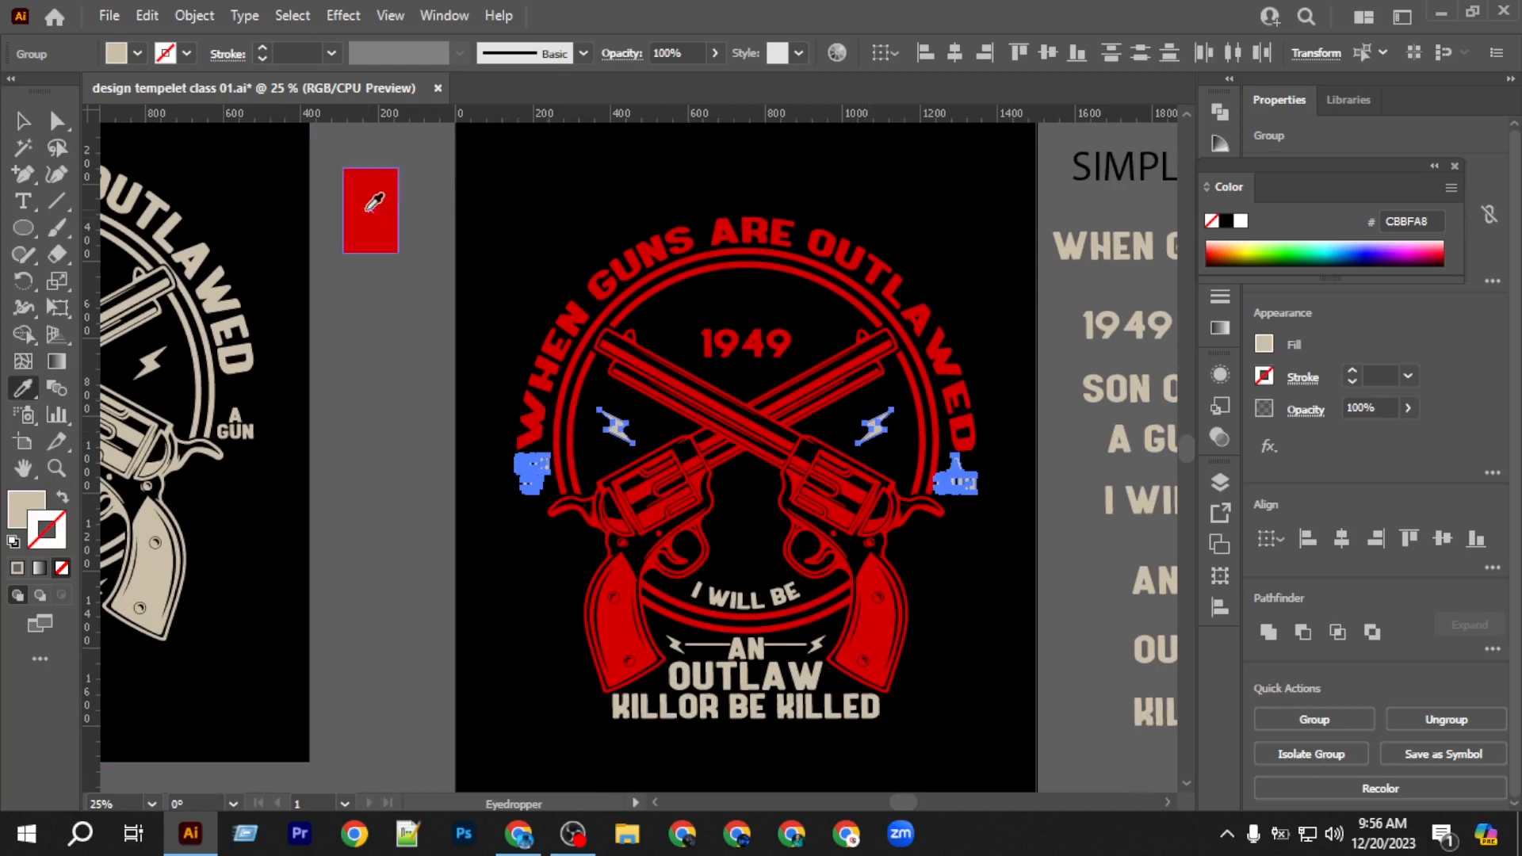
pyautogui.click(373, 207)
pyautogui.click(28, 123)
# Recolour the I WILL BE, AN, OUTLAW and KILLOR BE KILLED text with the red sampled from the revolver.
pyautogui.scroll(-3, 785, 701)
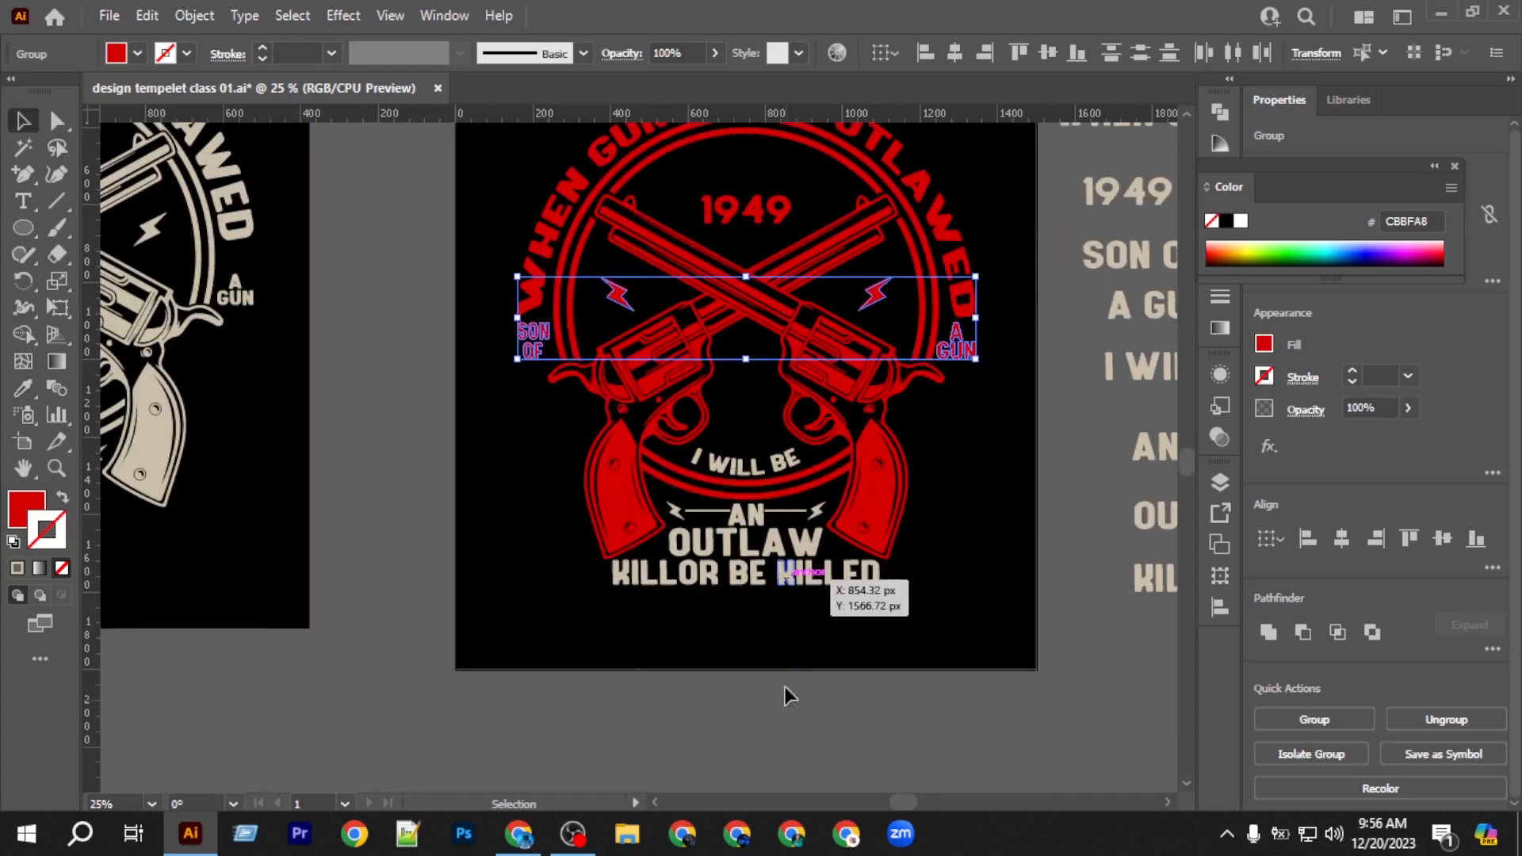
pyautogui.click(749, 466)
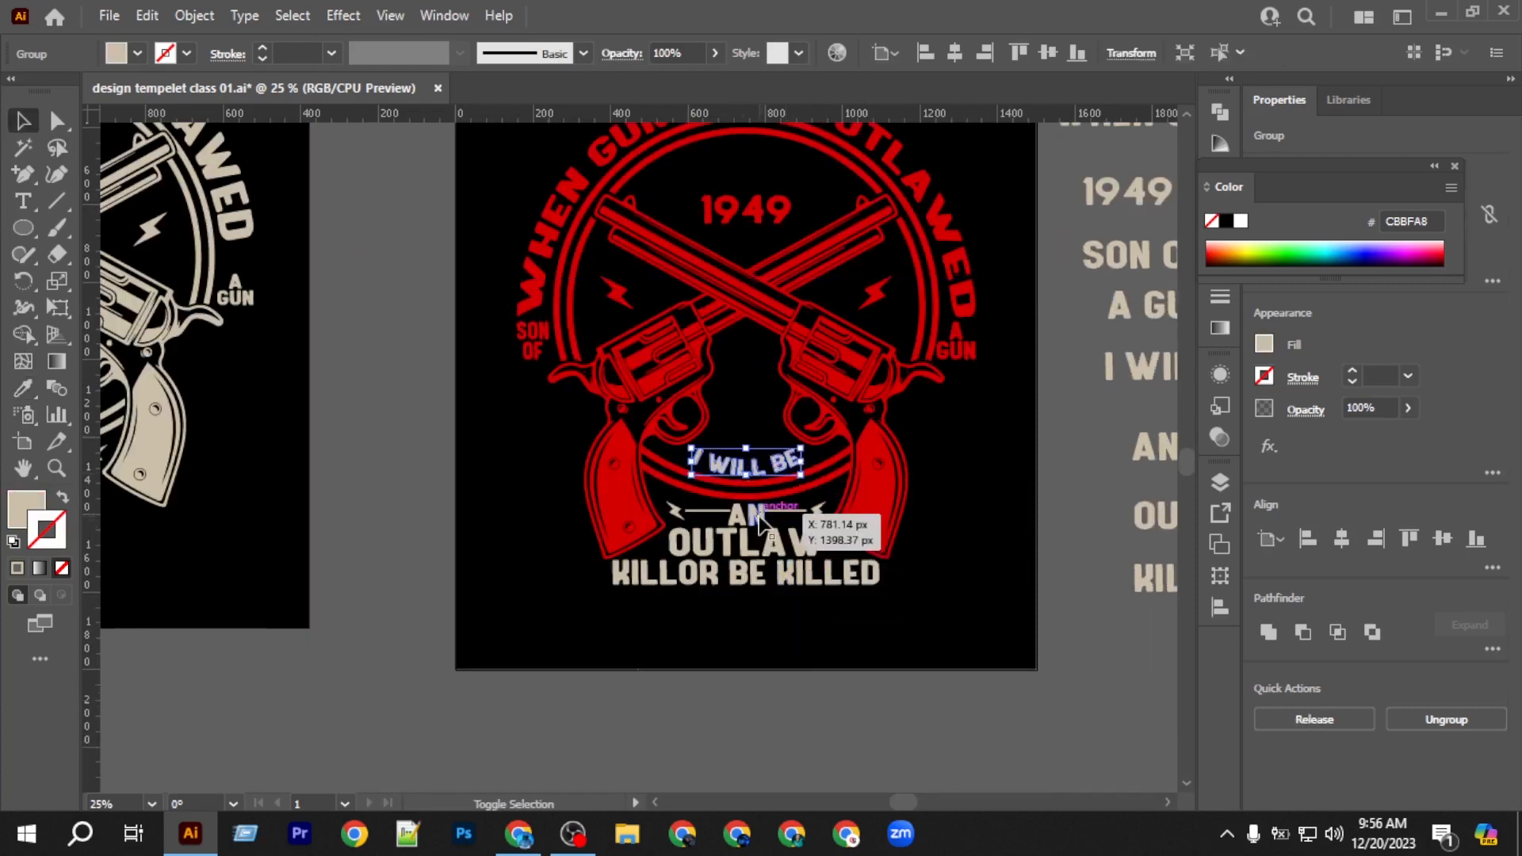
pyautogui.keyDown('shift'); pyautogui.click(761, 526); pyautogui.keyUp('shift')
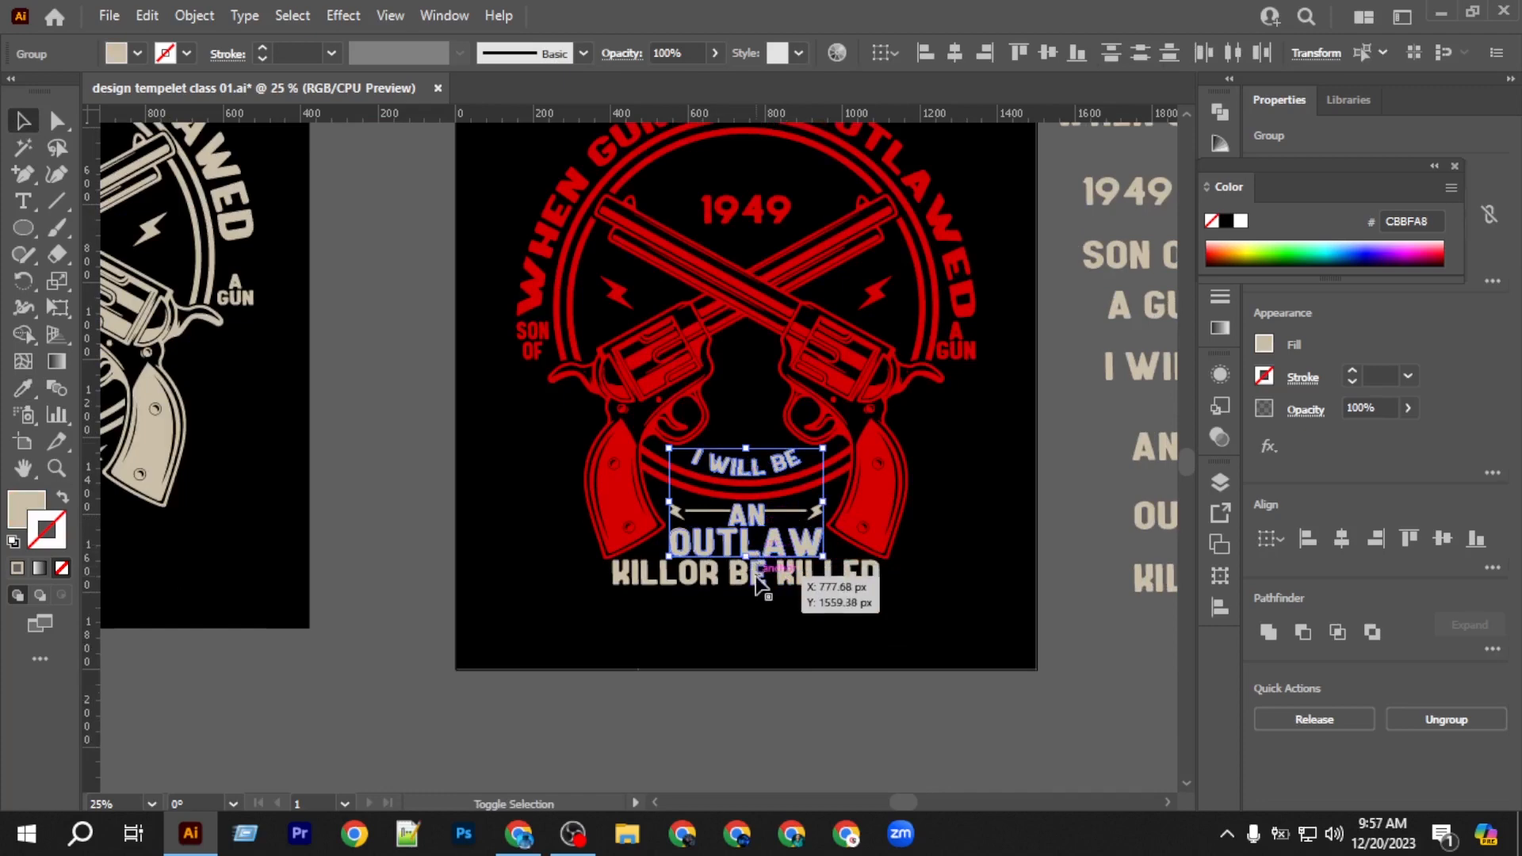
pyautogui.keyDown('shift'); pyautogui.click(754, 566); pyautogui.keyUp('shift')
pyautogui.click(22, 389)
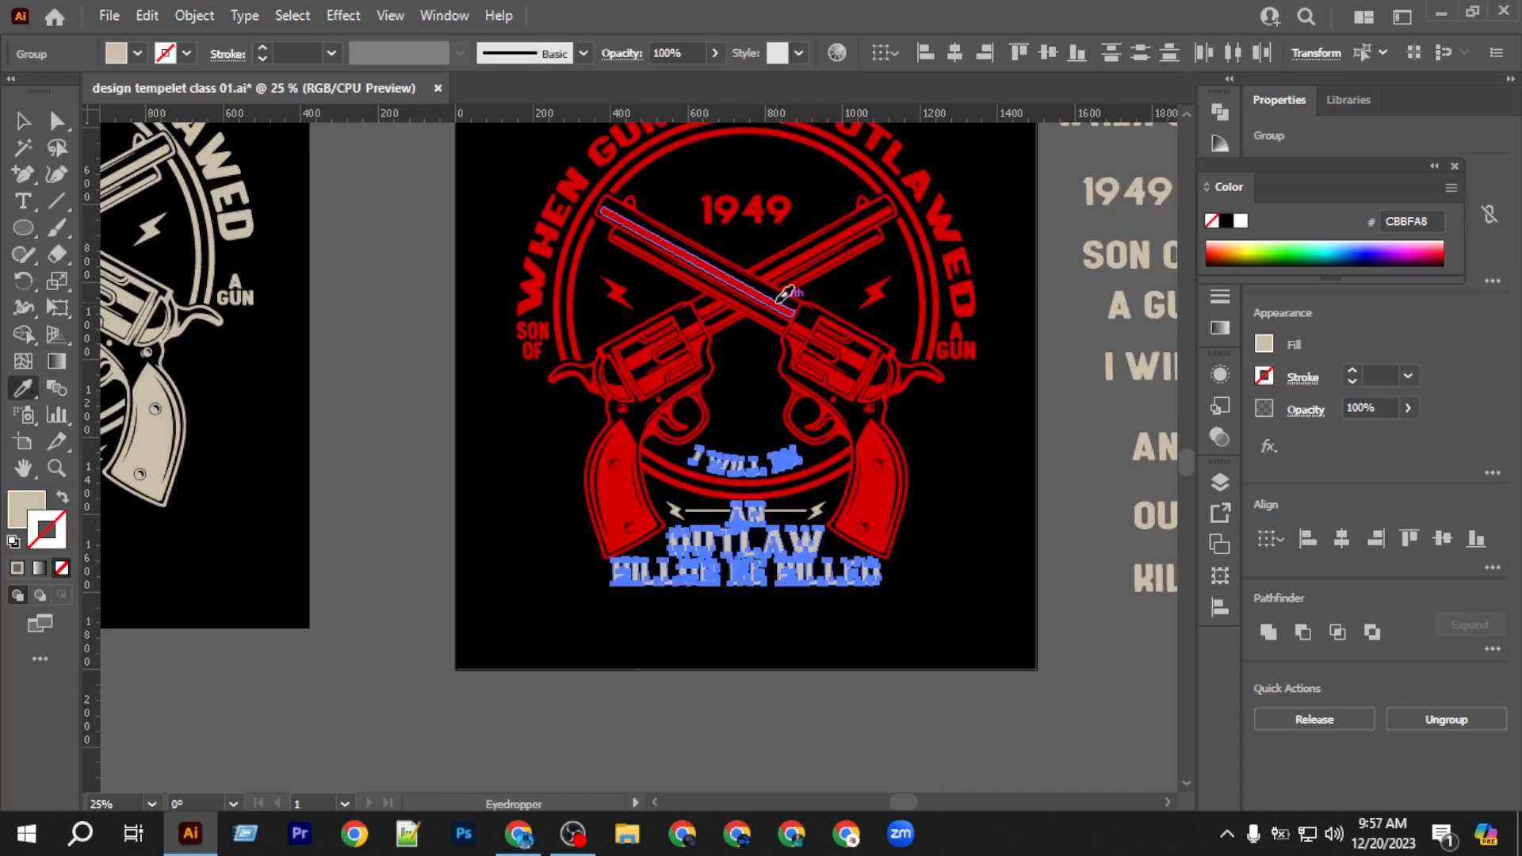
pyautogui.click(778, 301)
pyautogui.click(17, 128)
# Recolour the two small lightning bolts and the thin lines flanking AN with the red of the revolver grip.
pyautogui.scroll(3, 833, 446)
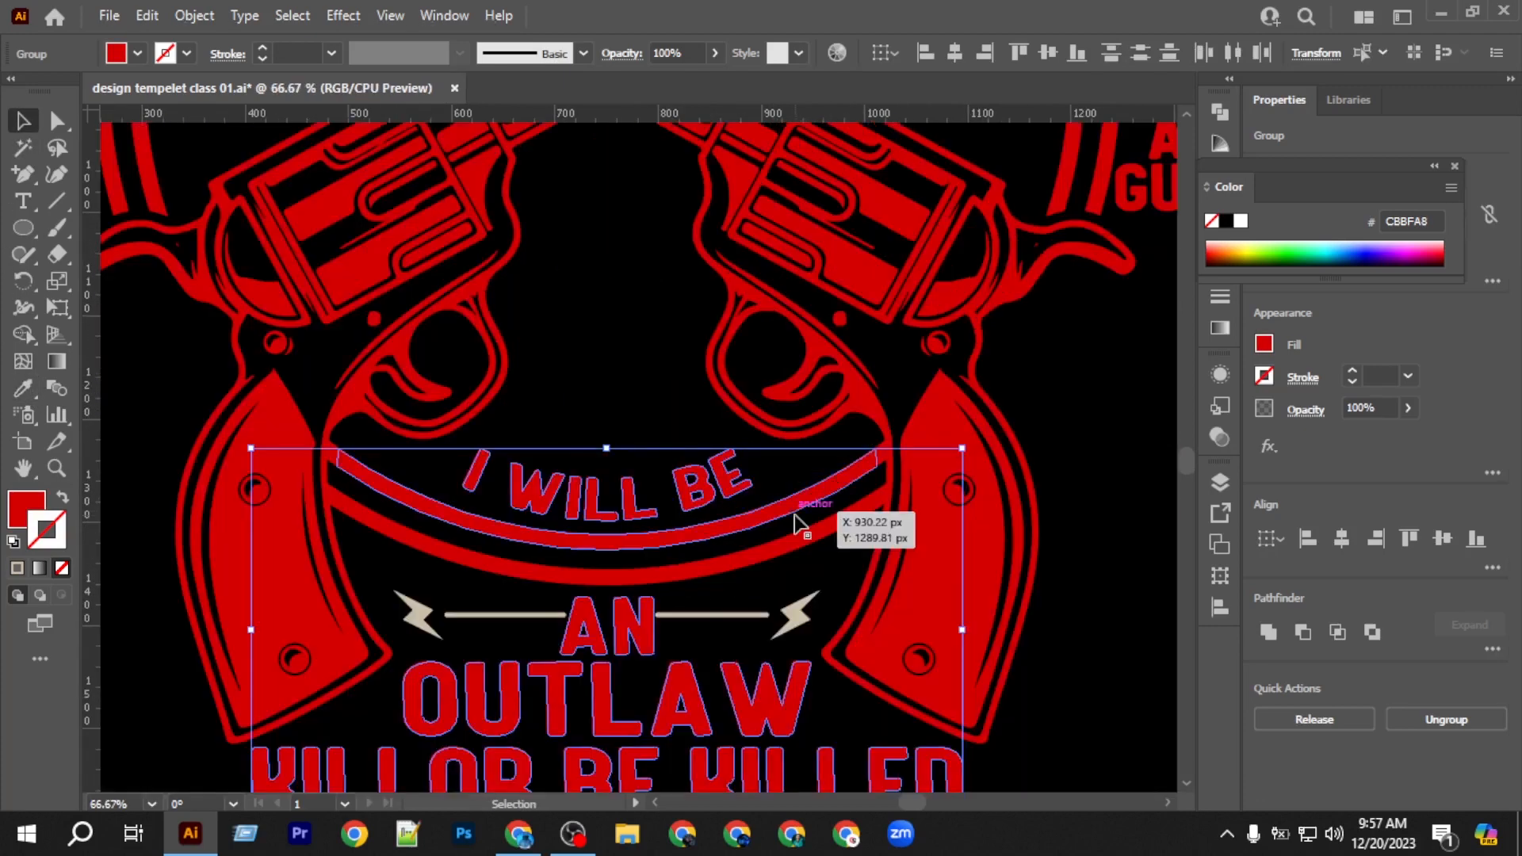
pyautogui.click(790, 618)
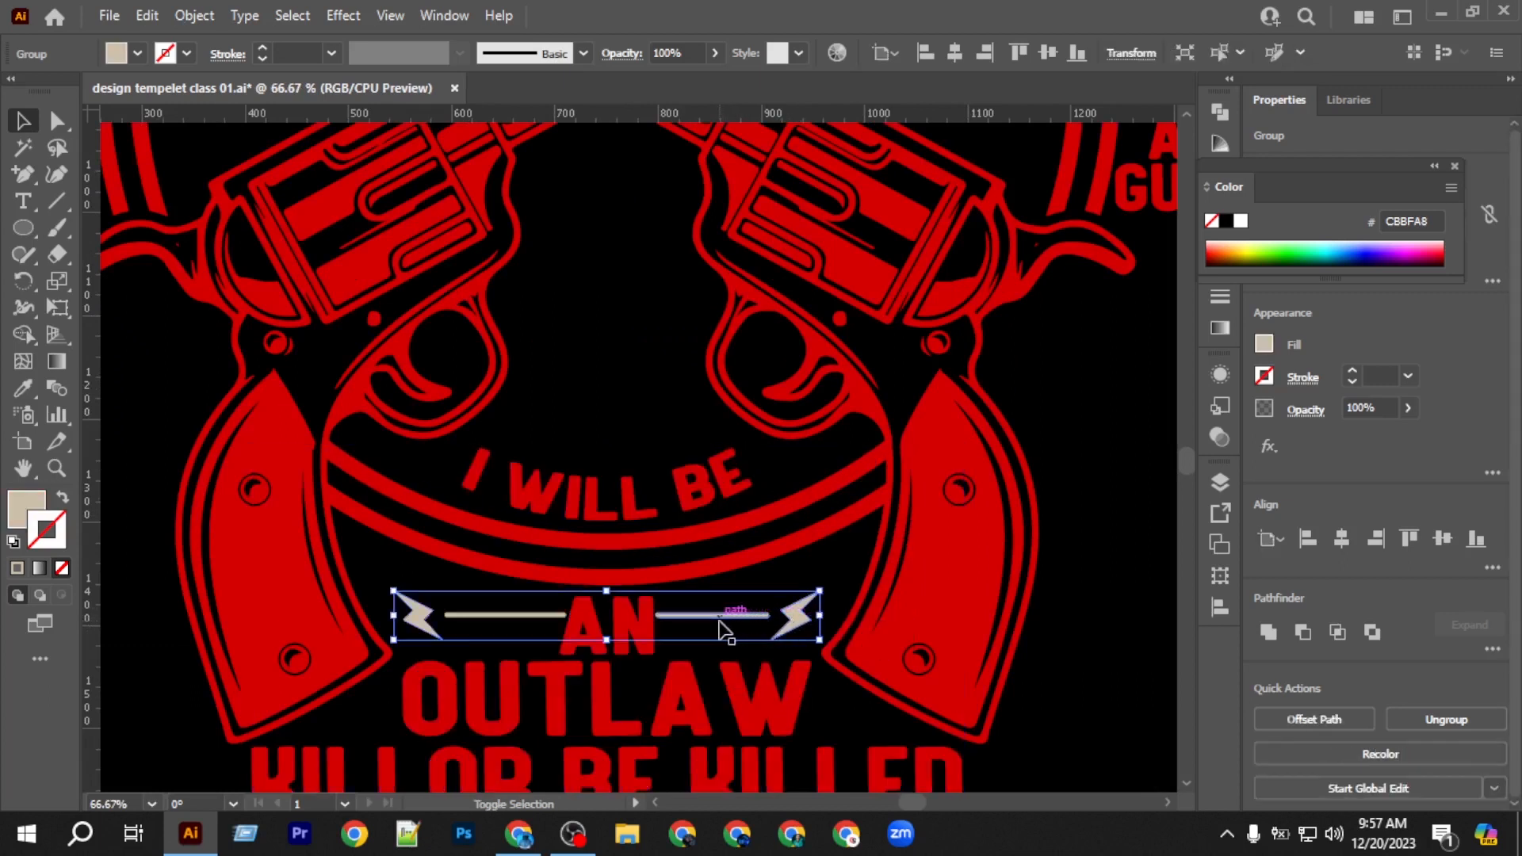
pyautogui.click(22, 388)
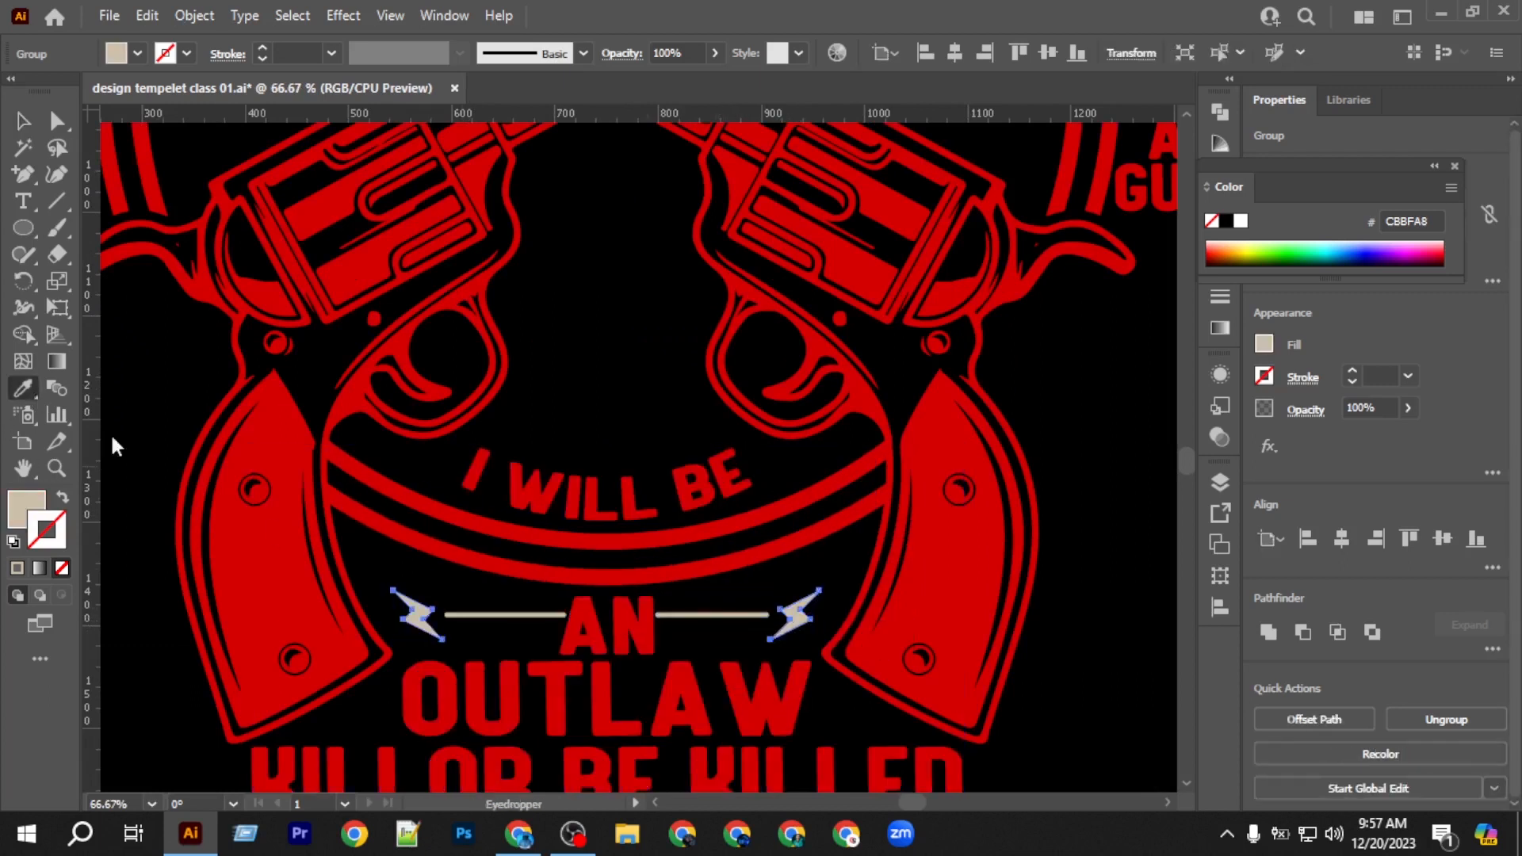
pyautogui.click(275, 543)
pyautogui.click(23, 123)
pyautogui.click(700, 616)
pyautogui.click(22, 389)
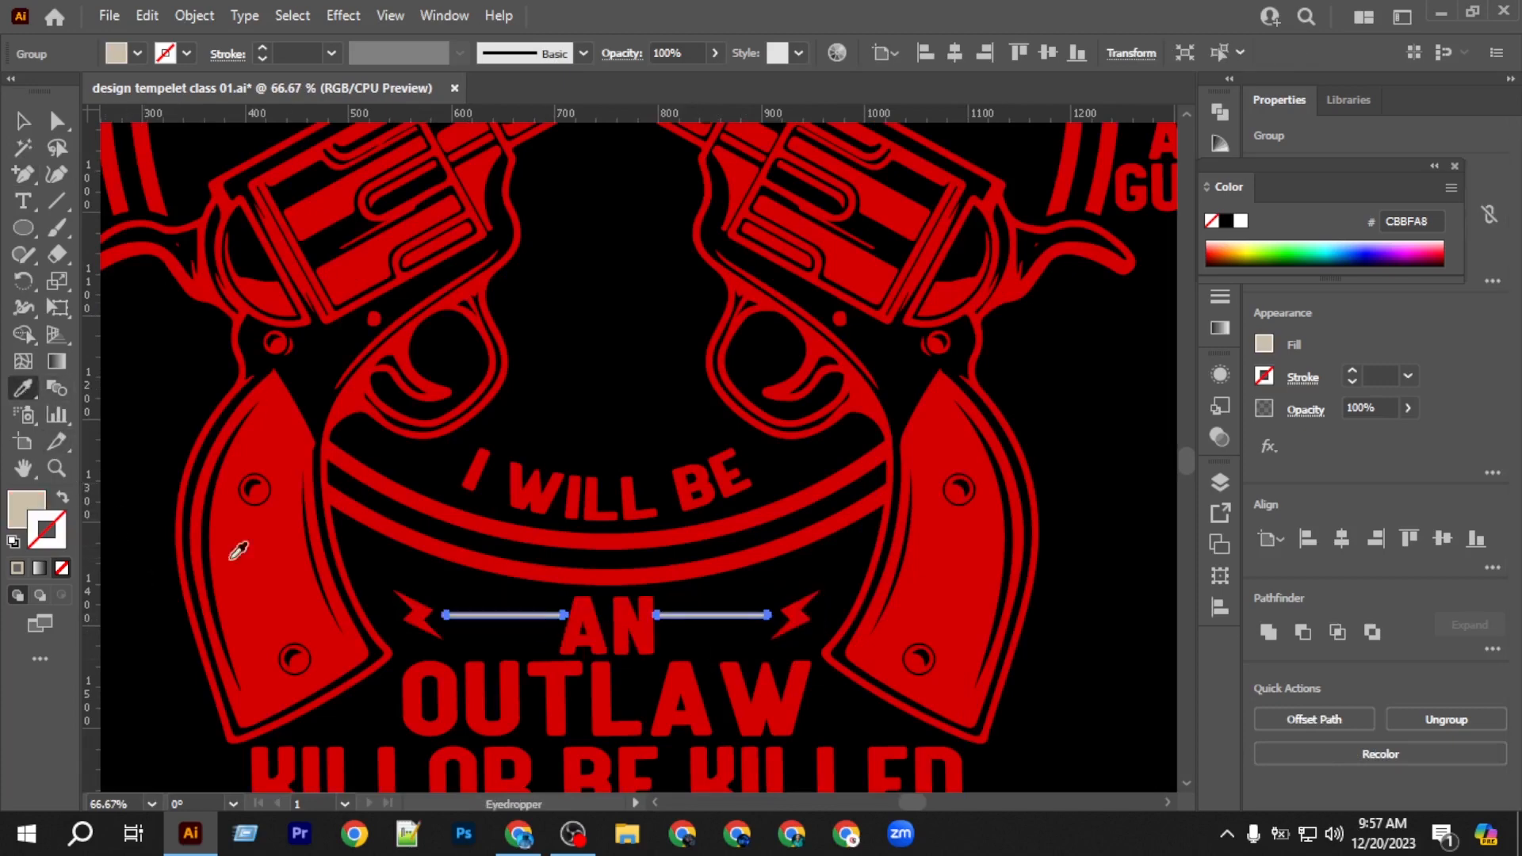
pyautogui.click(252, 579)
# Group the complete red artwork, expand its appearance and expand the resulting objects.
pyautogui.scroll(-3, 255, 577)
pyautogui.hscroll(-3, 260, 574)
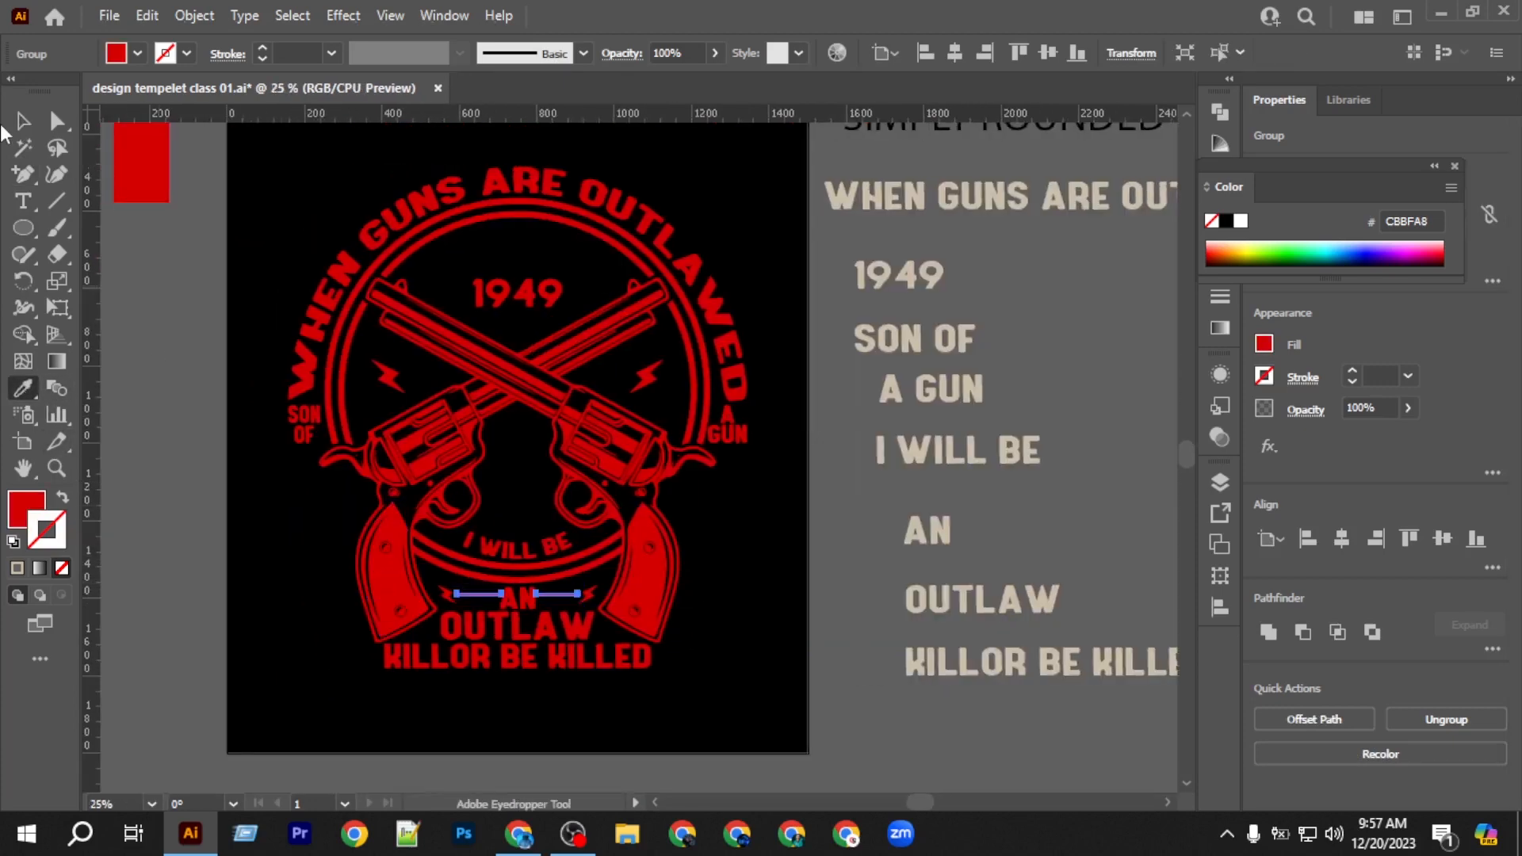
pyautogui.click(22, 120)
pyautogui.scroll(-2, 385, 333)
pyautogui.moveTo(330, 227); pyautogui.dragTo(564, 515)
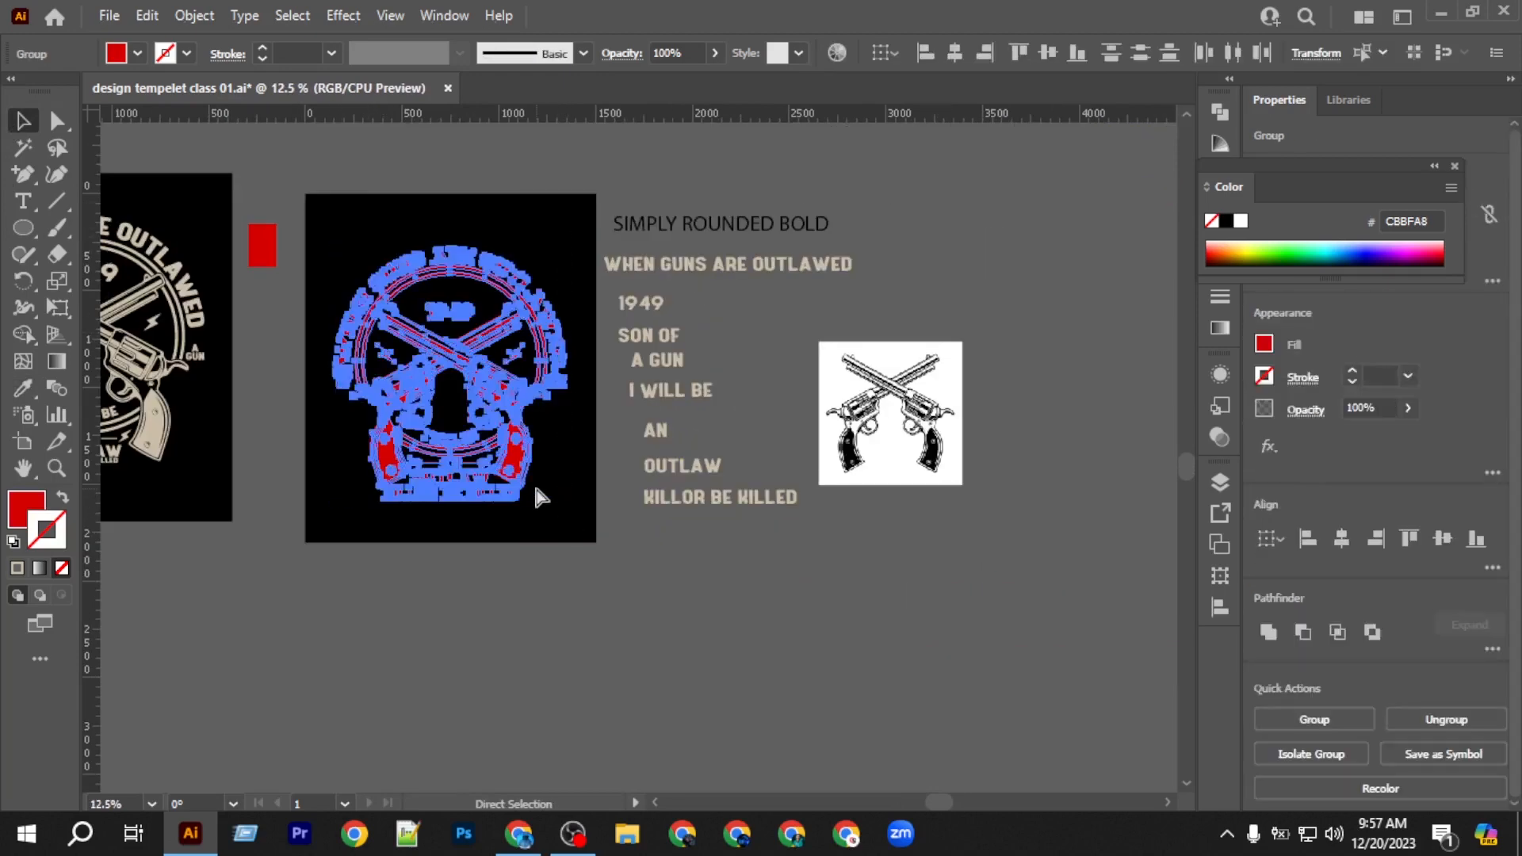
pyautogui.click(197, 16)
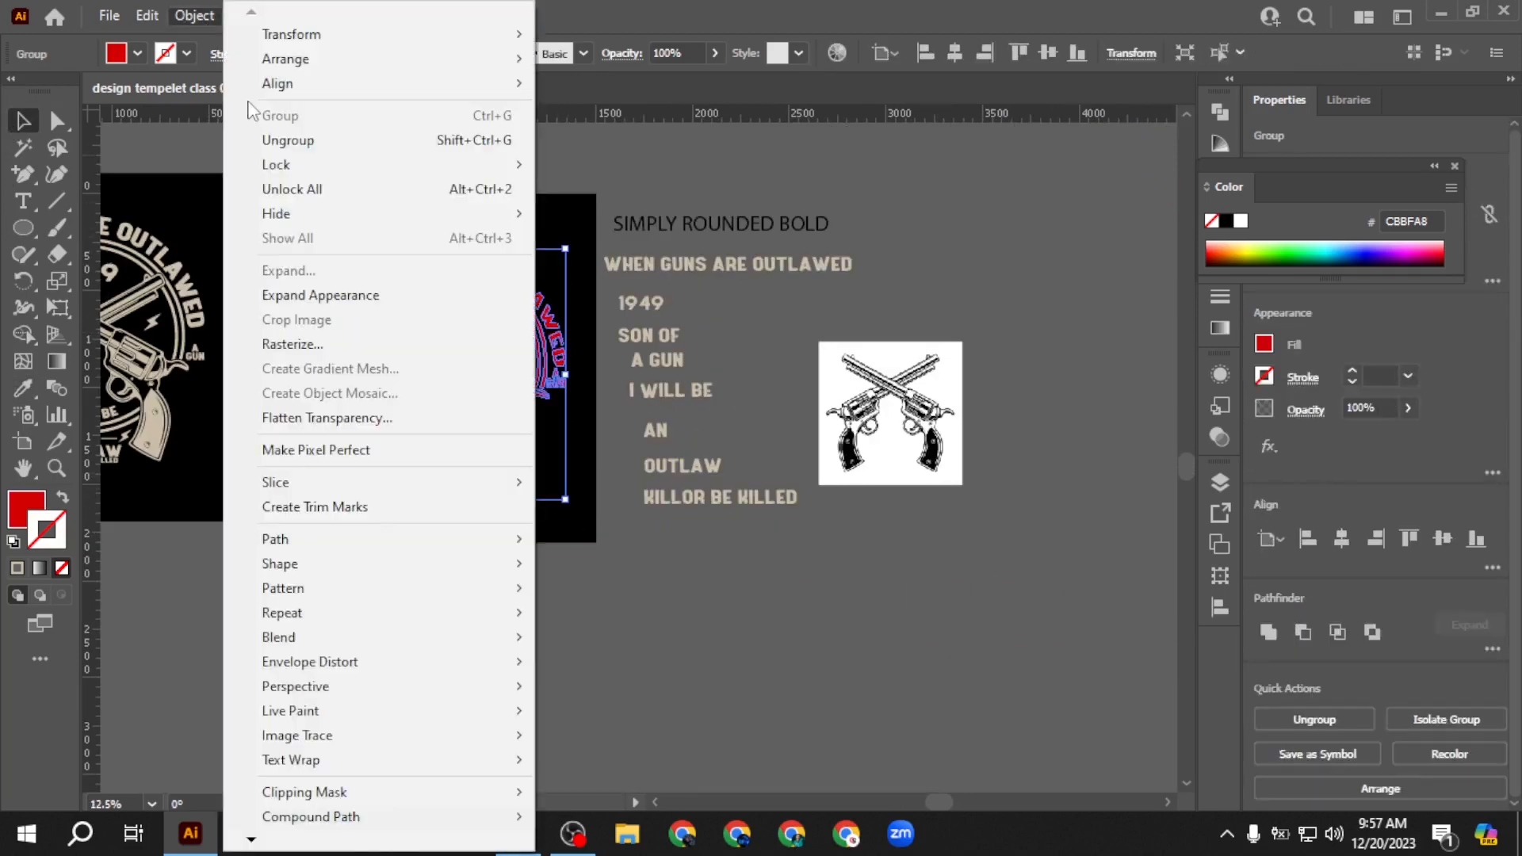
pyautogui.click(301, 296)
pyautogui.click(195, 16)
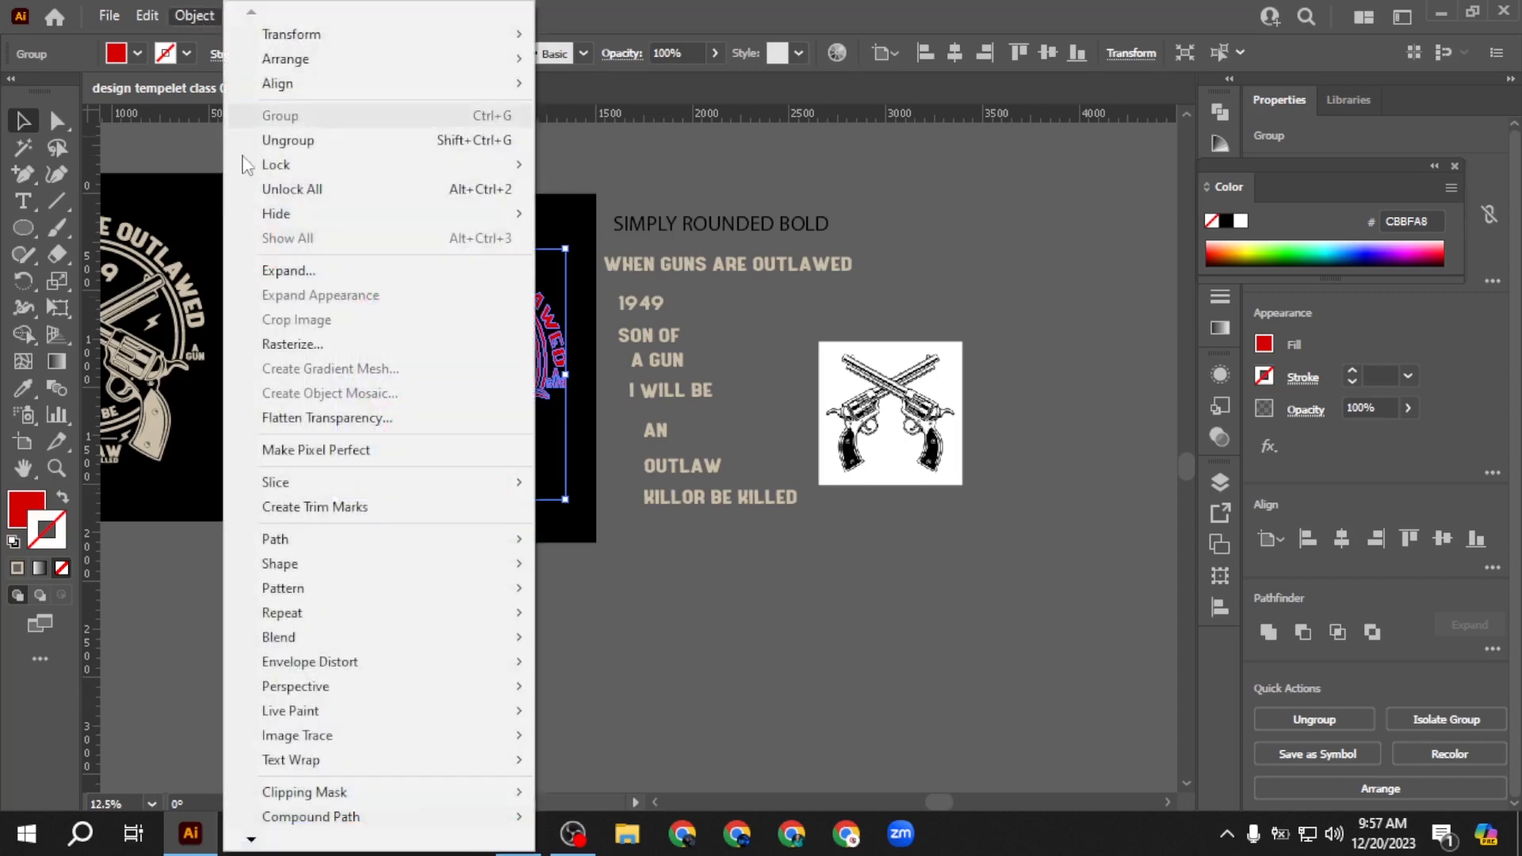
pyautogui.click(300, 268)
pyautogui.click(630, 593)
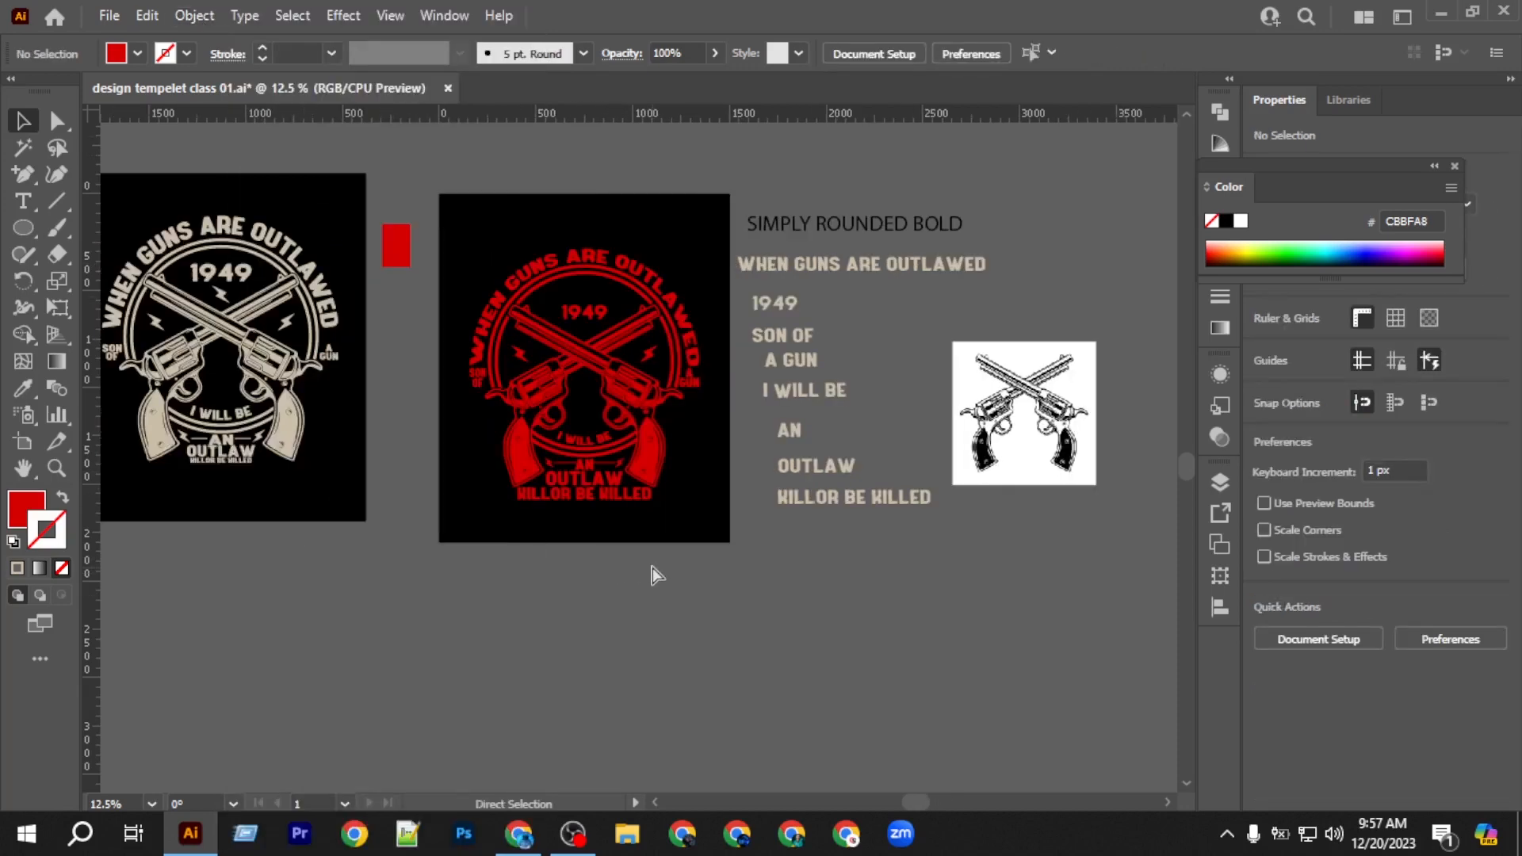
# Delete the spare beige text lines with their font label and the crossed-revolvers image beside the design's artboard.
pyautogui.hscroll(-3, 652, 562)
pyautogui.moveTo(779, 186); pyautogui.dragTo(939, 511)
pyautogui.press('Delete')
pyautogui.moveTo(964, 254); pyautogui.dragTo(1144, 564)
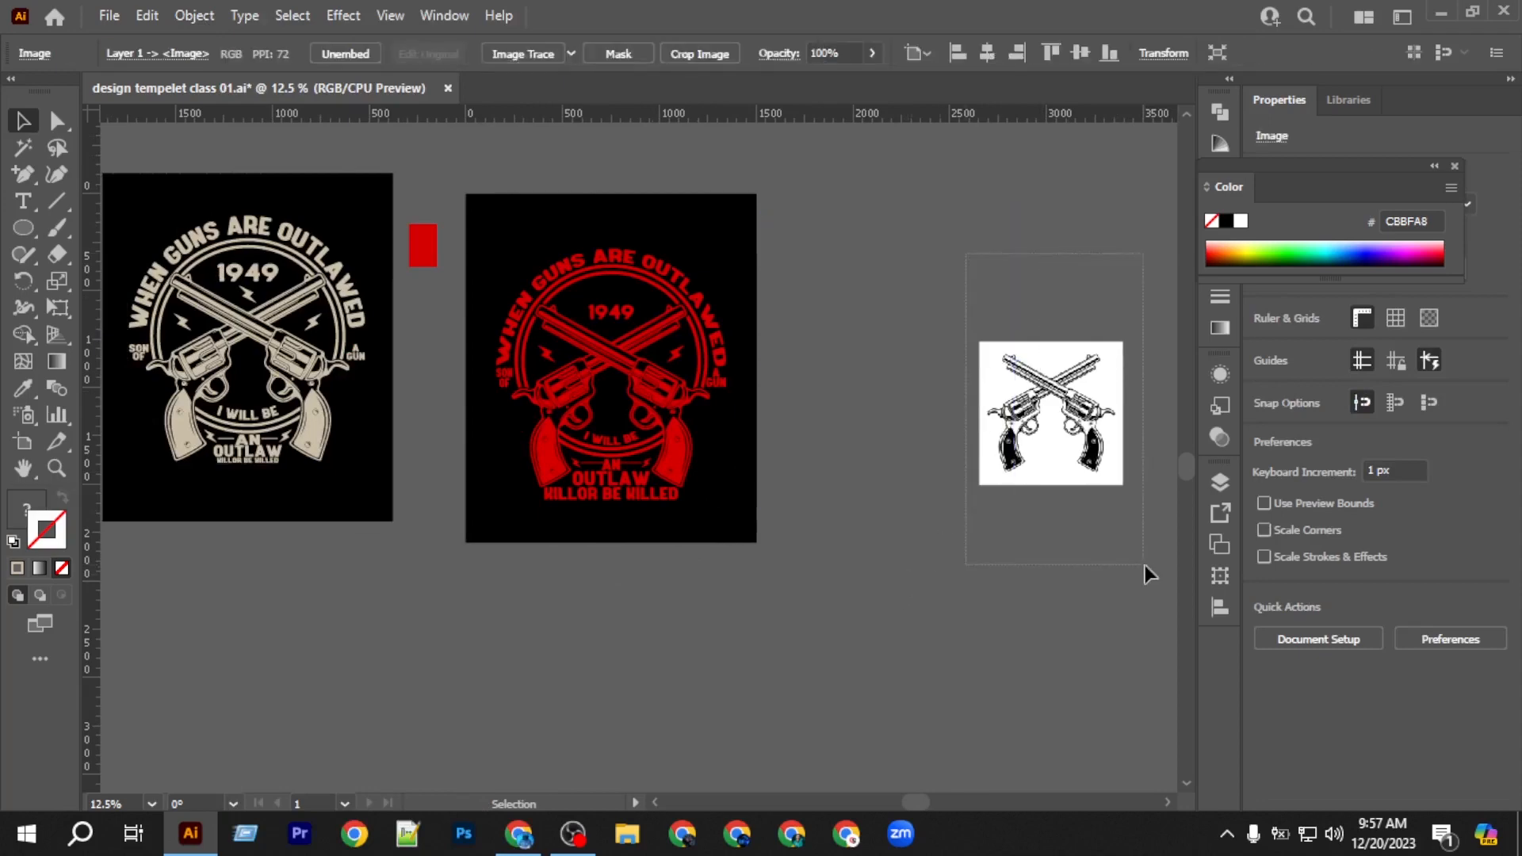
pyautogui.press('Delete')
# Delete the beige reference design with its black background and the red sample rectangle beside the artboard.
pyautogui.hscroll(-2, 475, 433)
pyautogui.scroll(2, 468, 412)
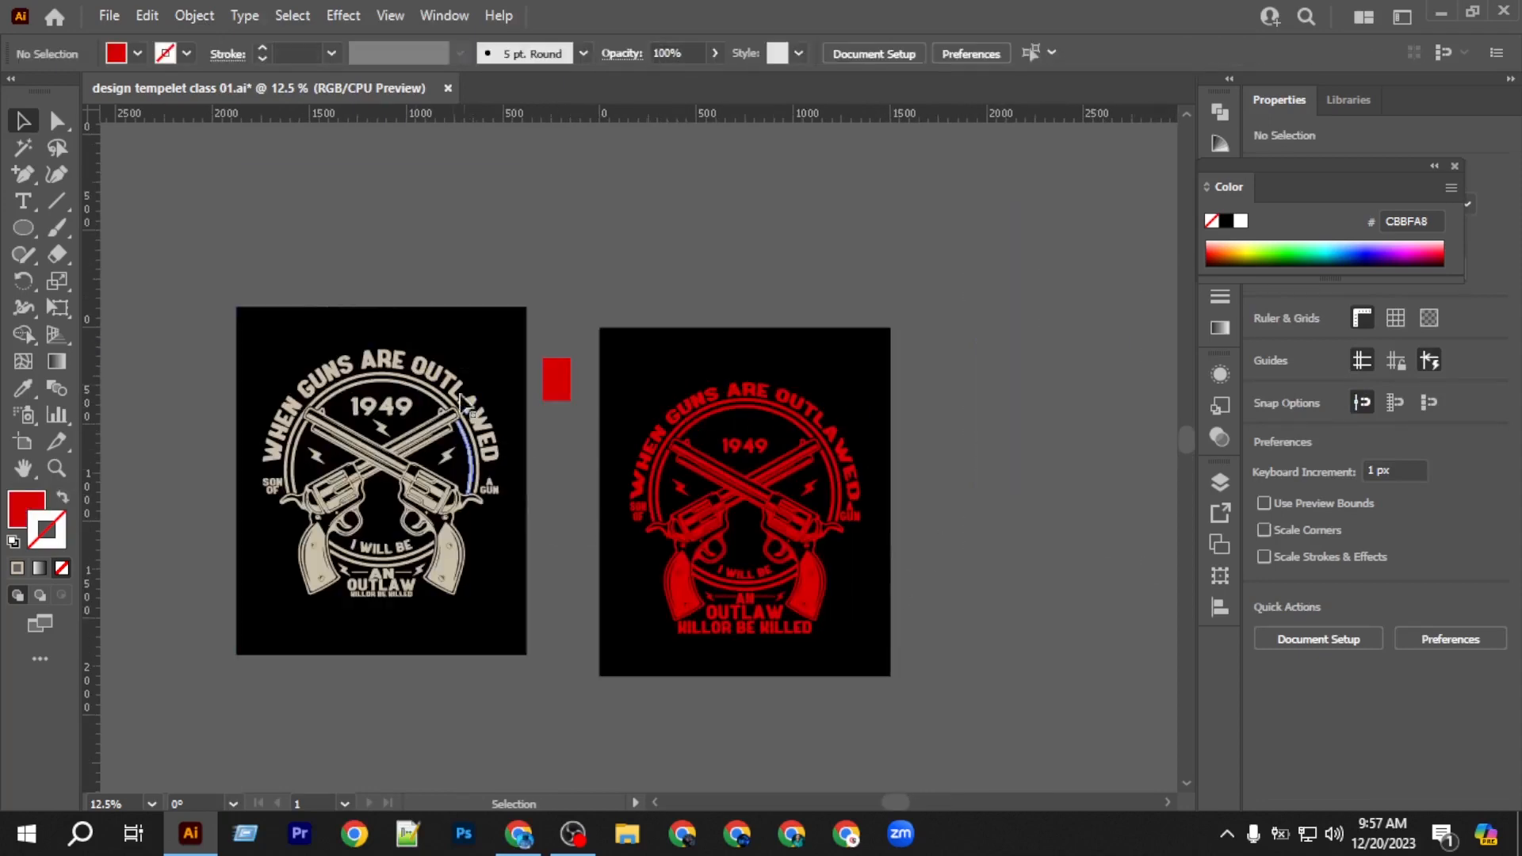
pyautogui.click(539, 649)
pyautogui.press('Delete')
pyautogui.hotkey('ctrl', 'a')
pyautogui.press('Delete')
pyautogui.scroll(2, 737, 523)
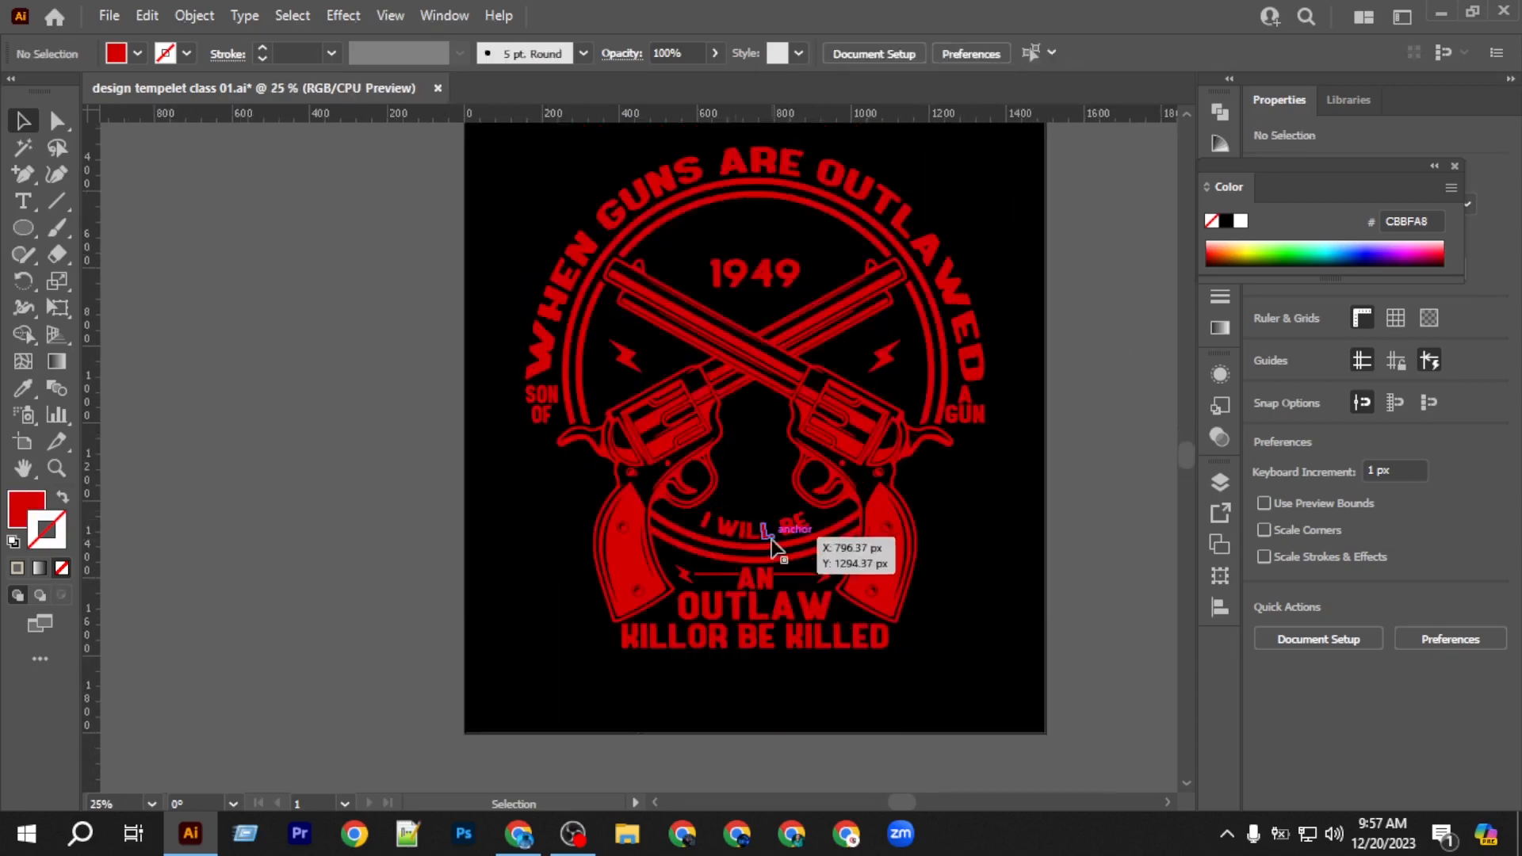
pyautogui.scroll(2, 777, 547)
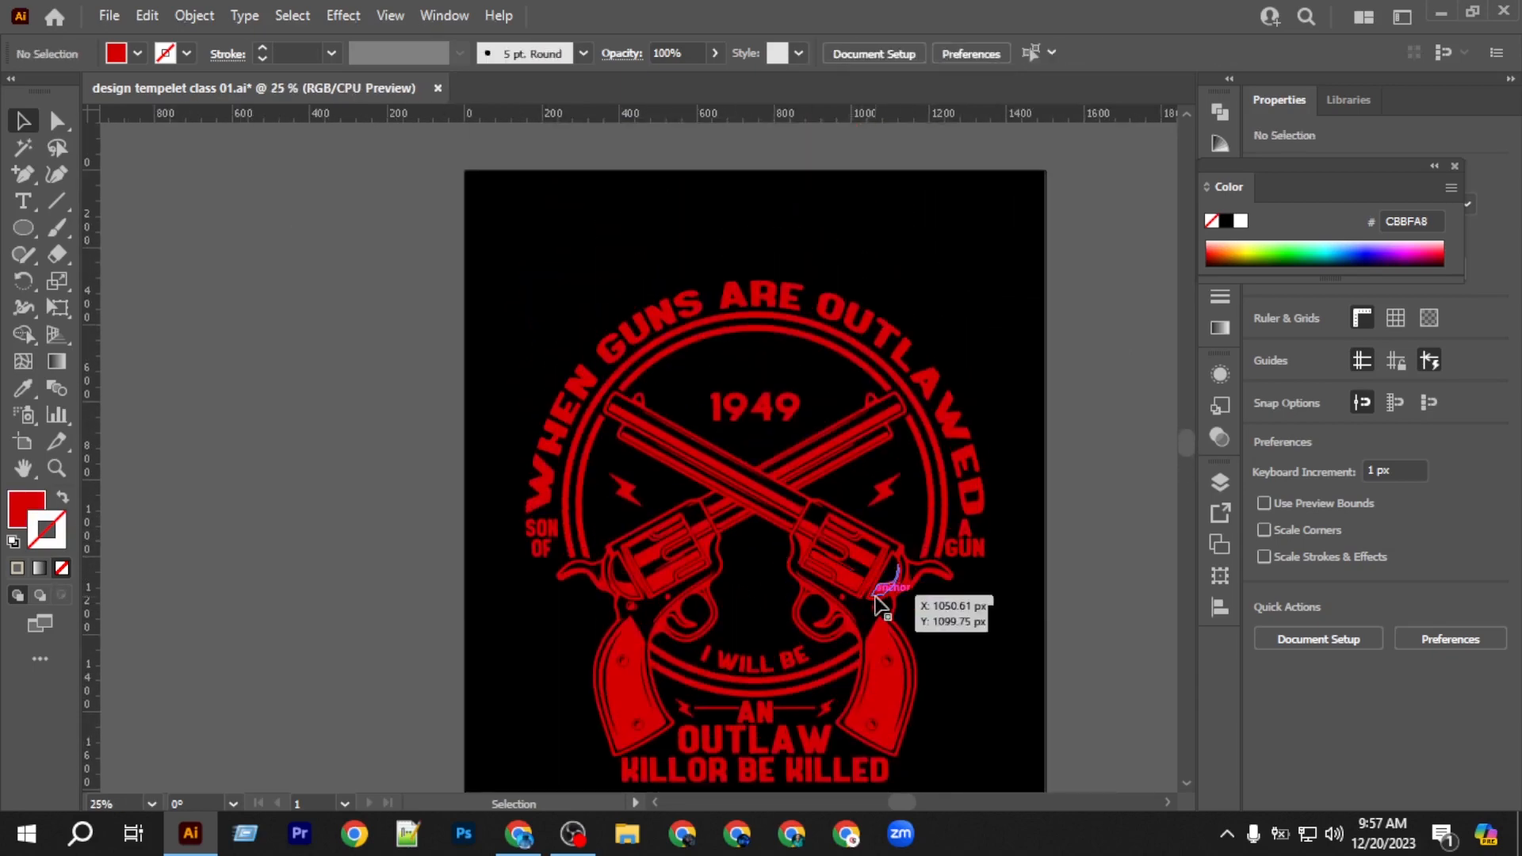
pyautogui.scroll(-1, 878, 610)
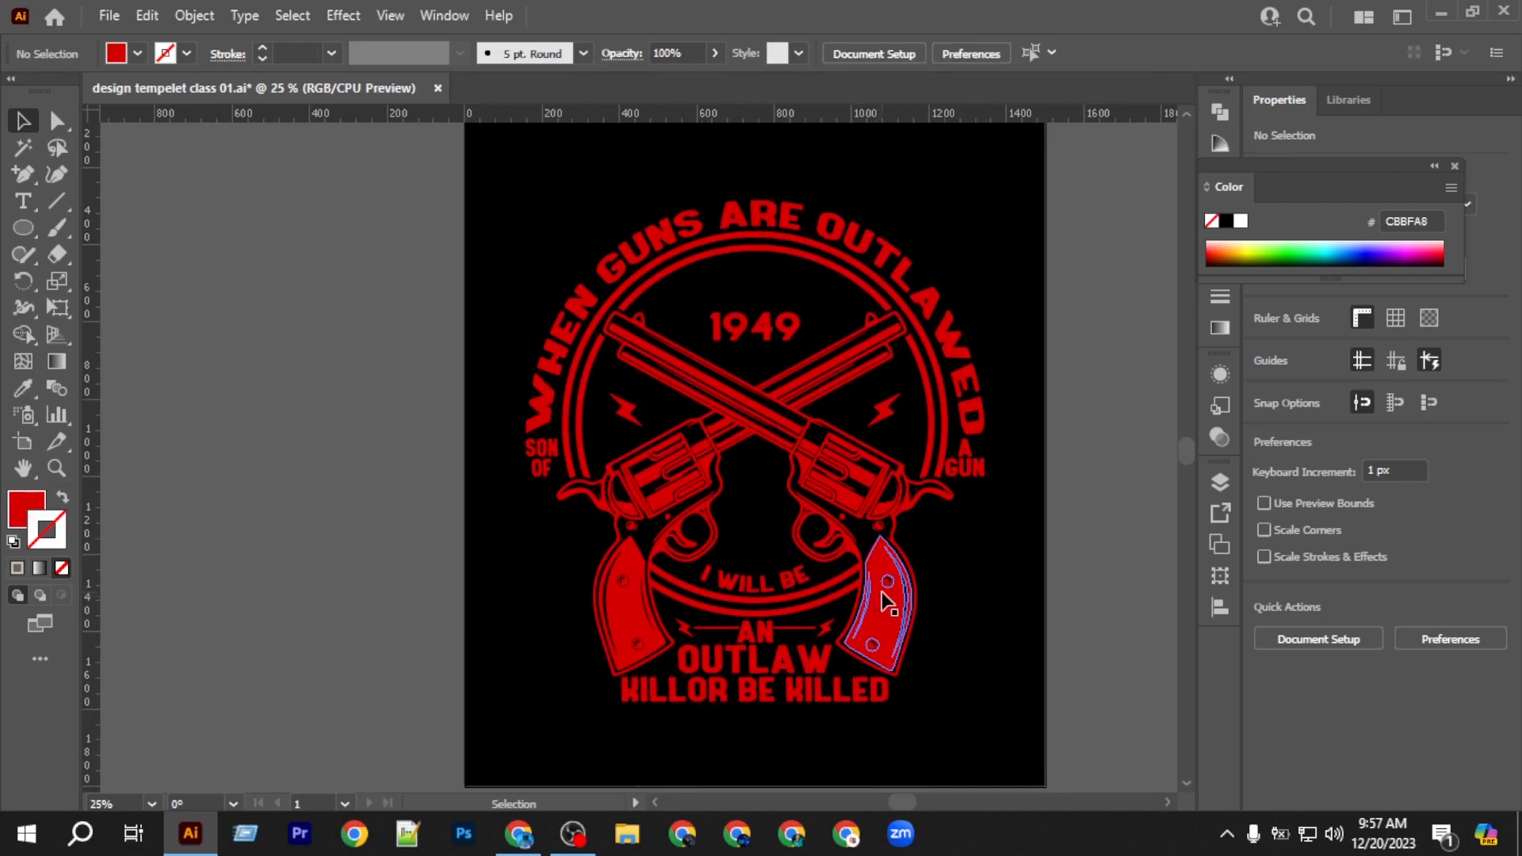
pyautogui.scroll(1, 878, 591)
pyautogui.scroll(-1, 879, 591)
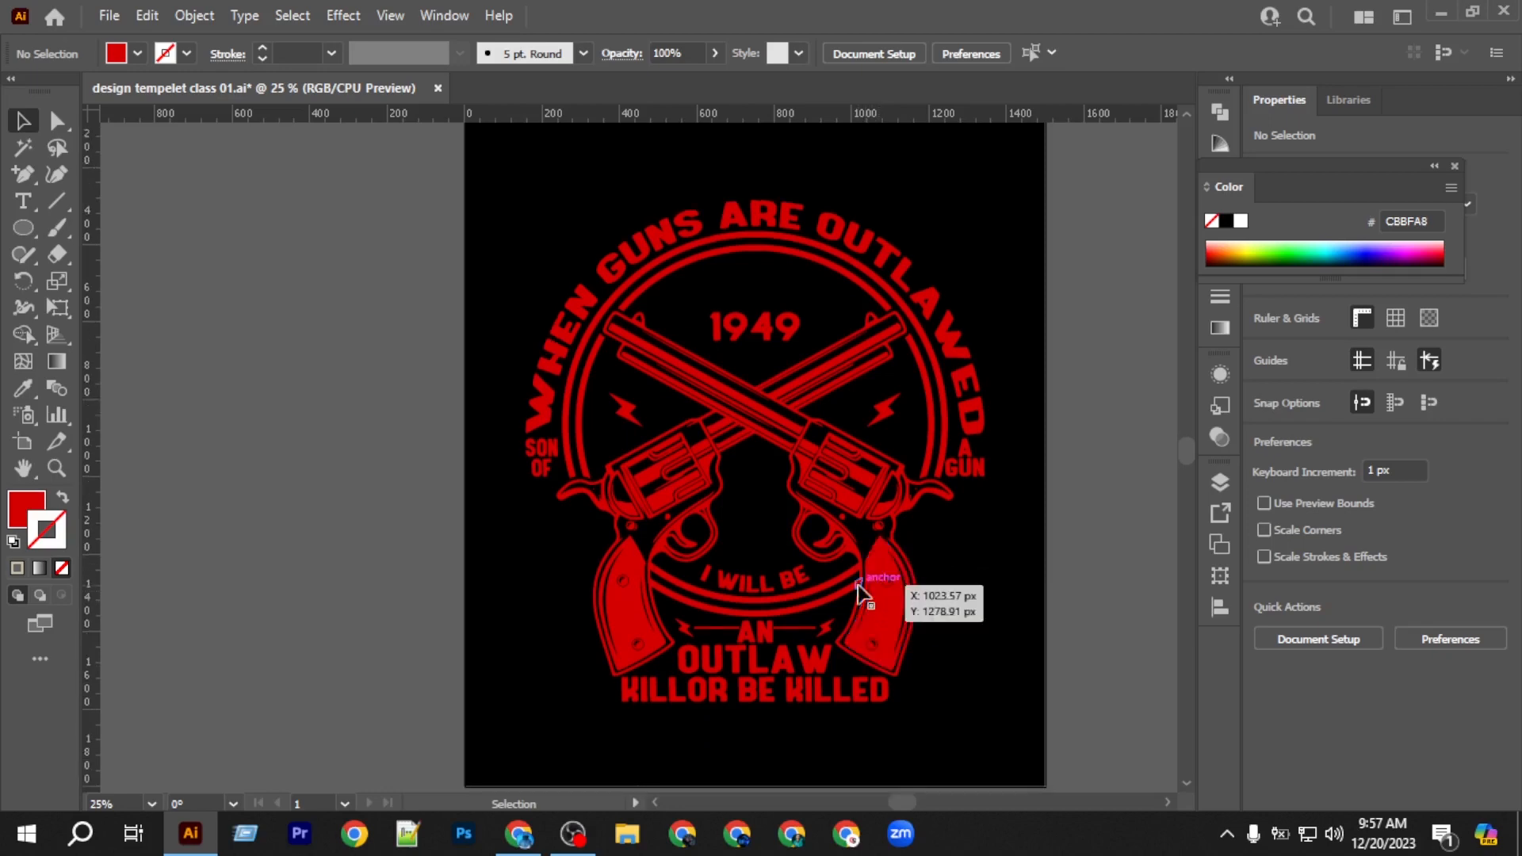